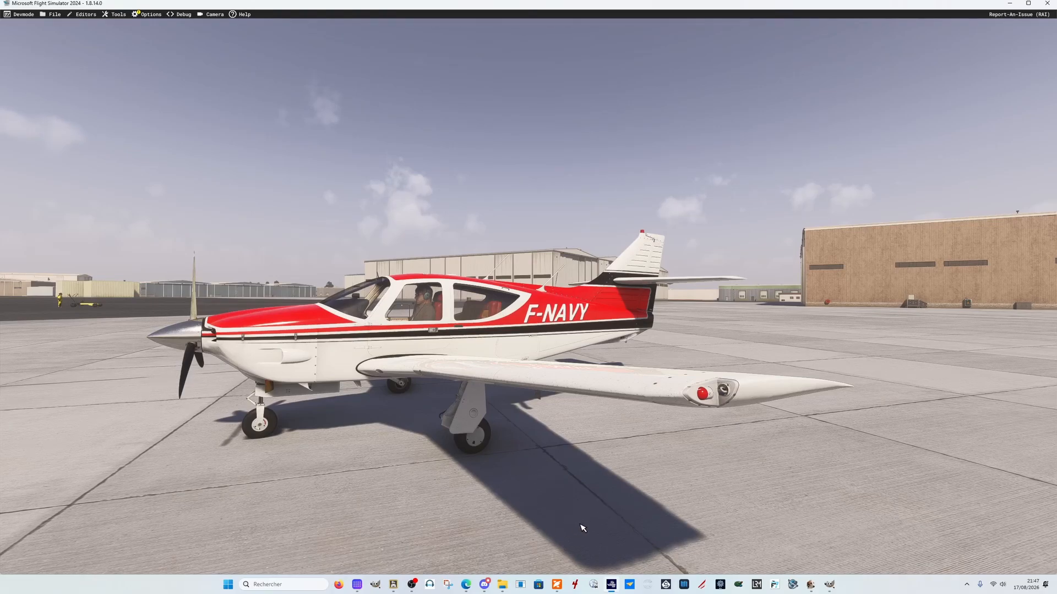
- Switch to Edge and review the Flight Tracker StreamDeck plugin page on Flightsim.to, including its details and description
mouse_move(612, 587)
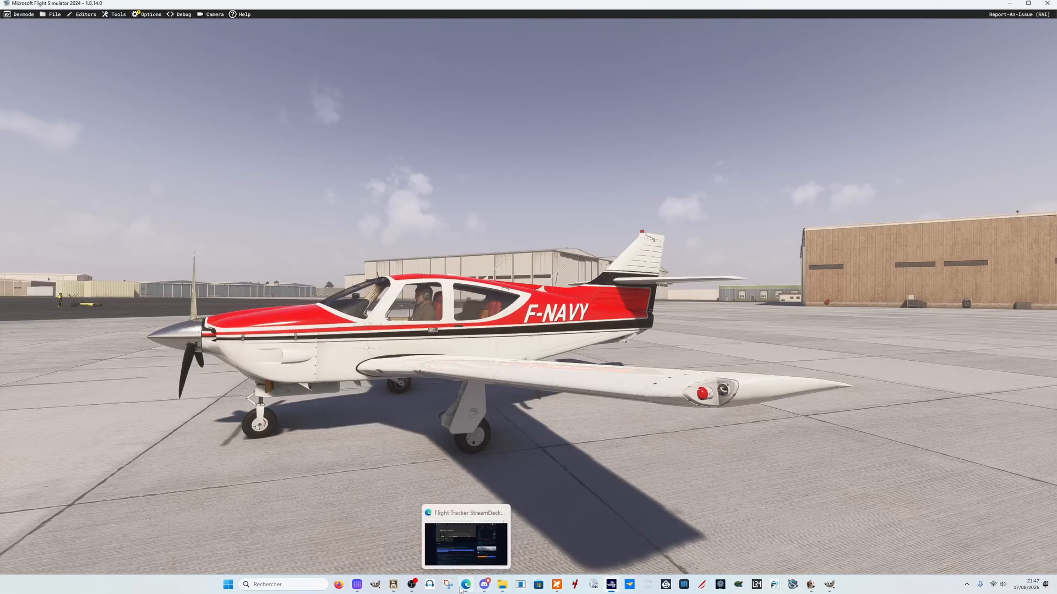
left_click(465, 554)
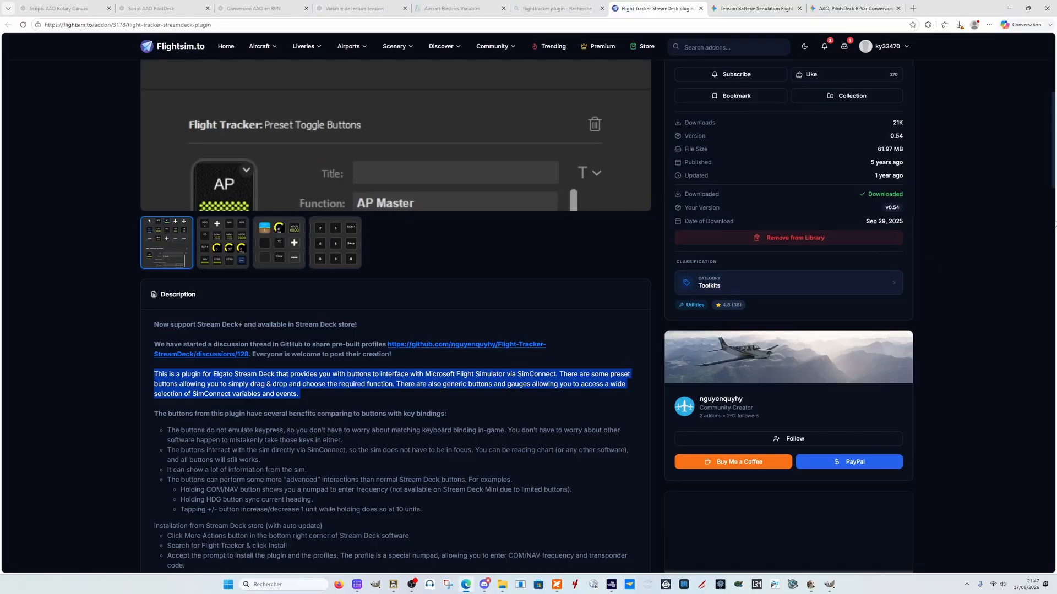
scroll(1048, 82, "up", 5)
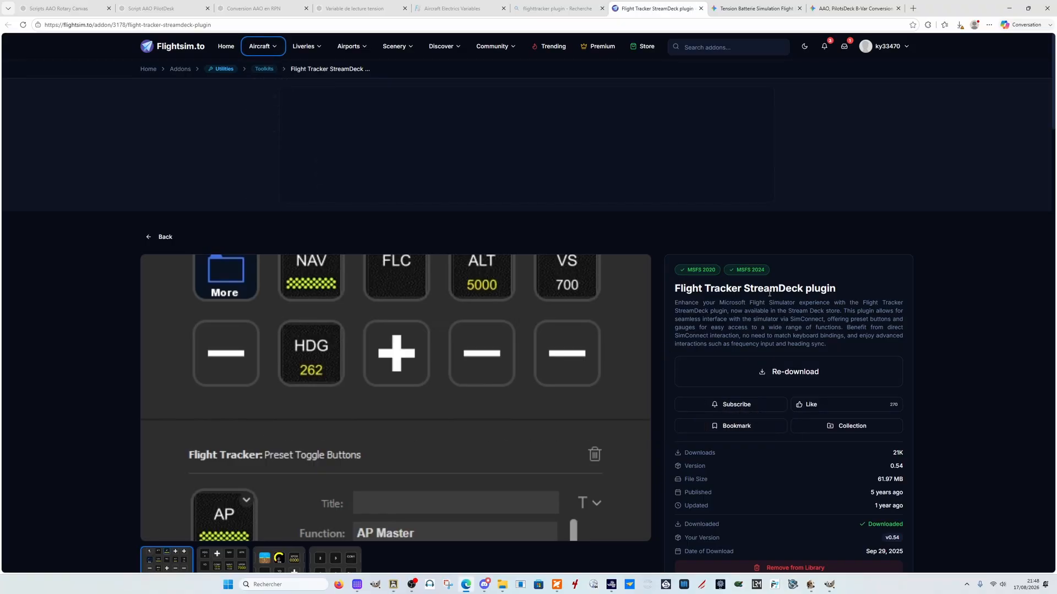
scroll(739, 300, "down", 5)
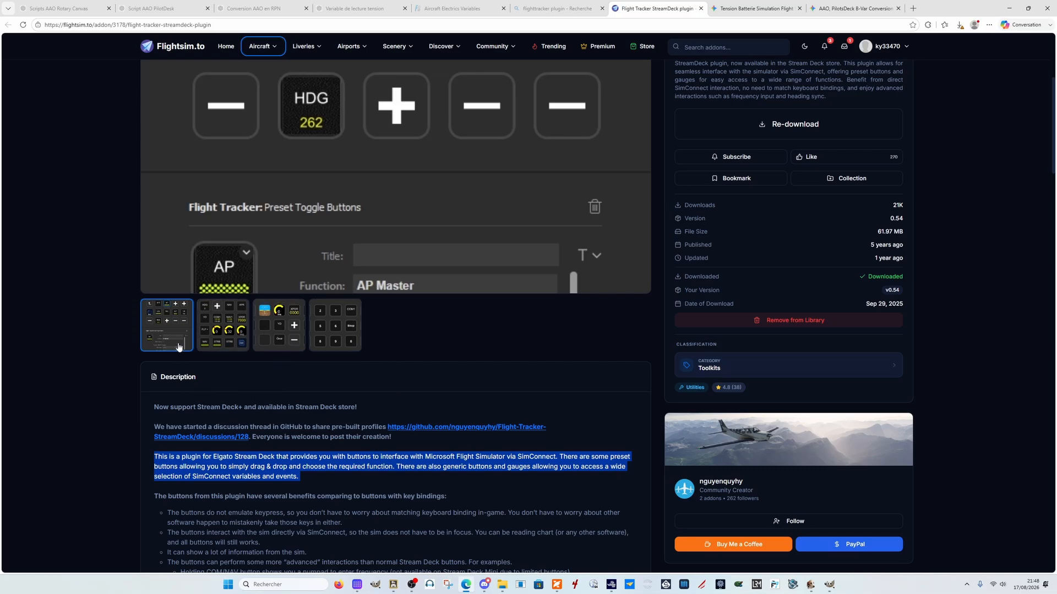
scroll(366, 266, "up", 2)
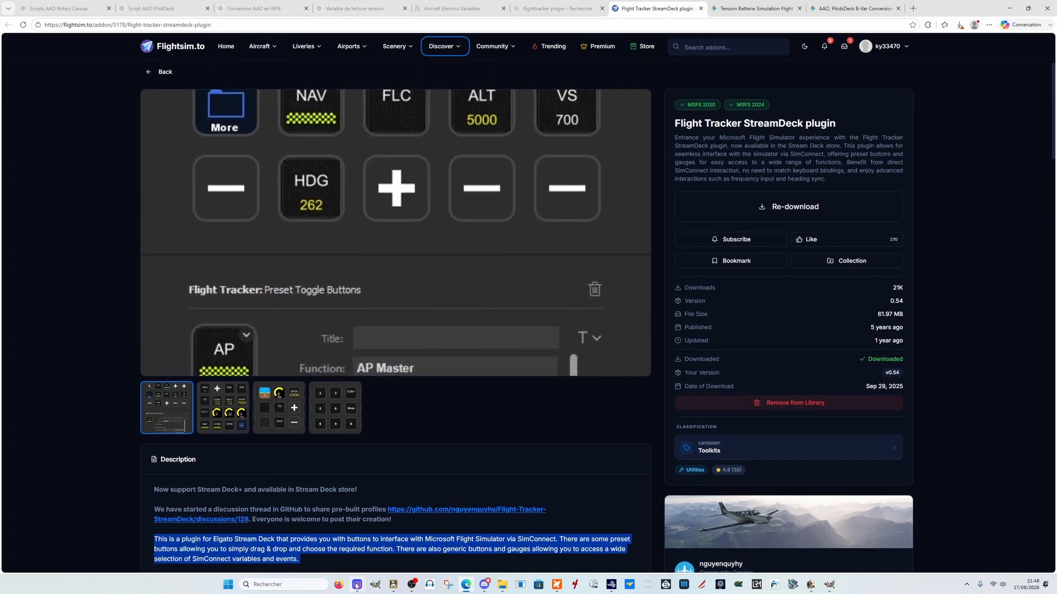
- Switch to the Stream Deck app, maximize it and examine the Flight Tracker actions available for dials and for keys
mouse_move(356, 588)
left_click(370, 523)
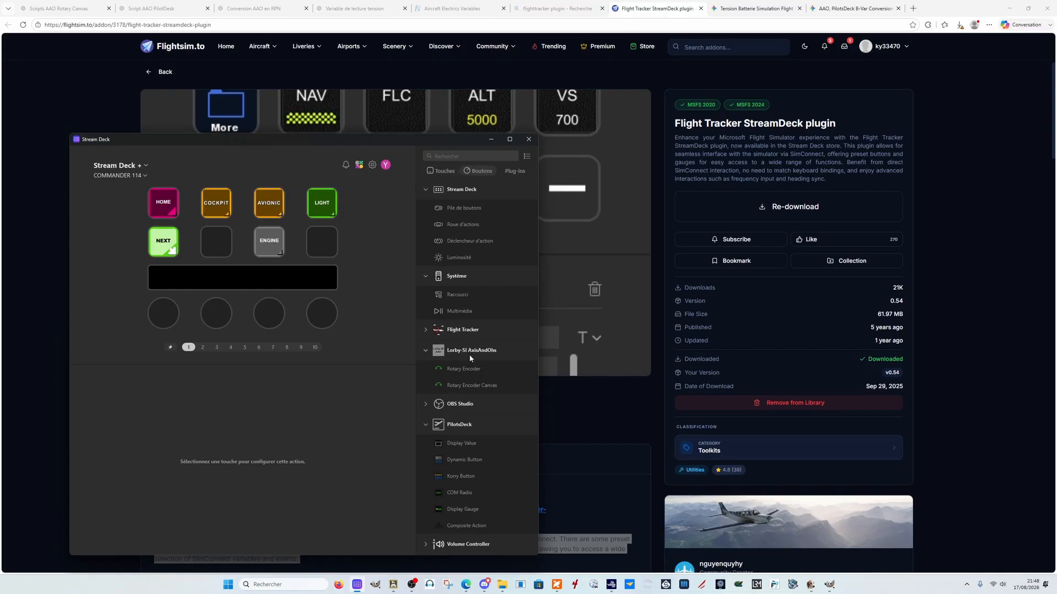
left_click(510, 139)
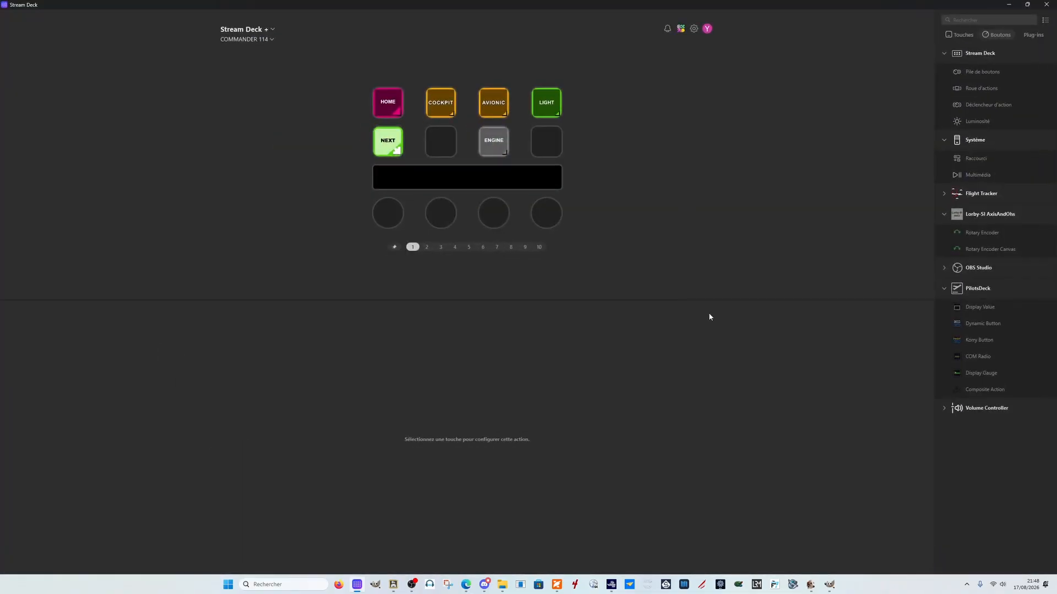
left_click(944, 194)
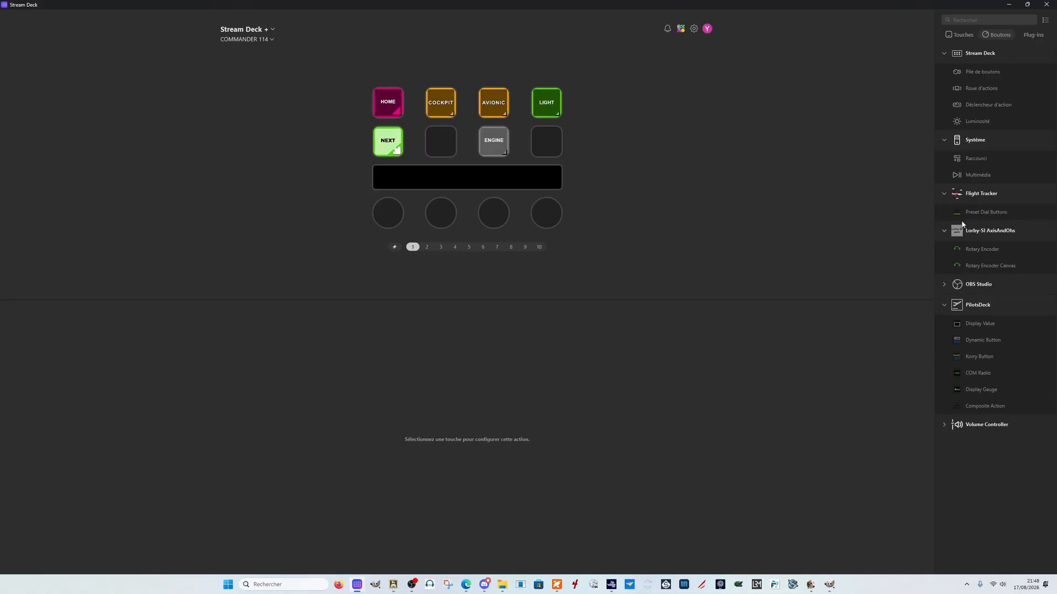
left_click(957, 37)
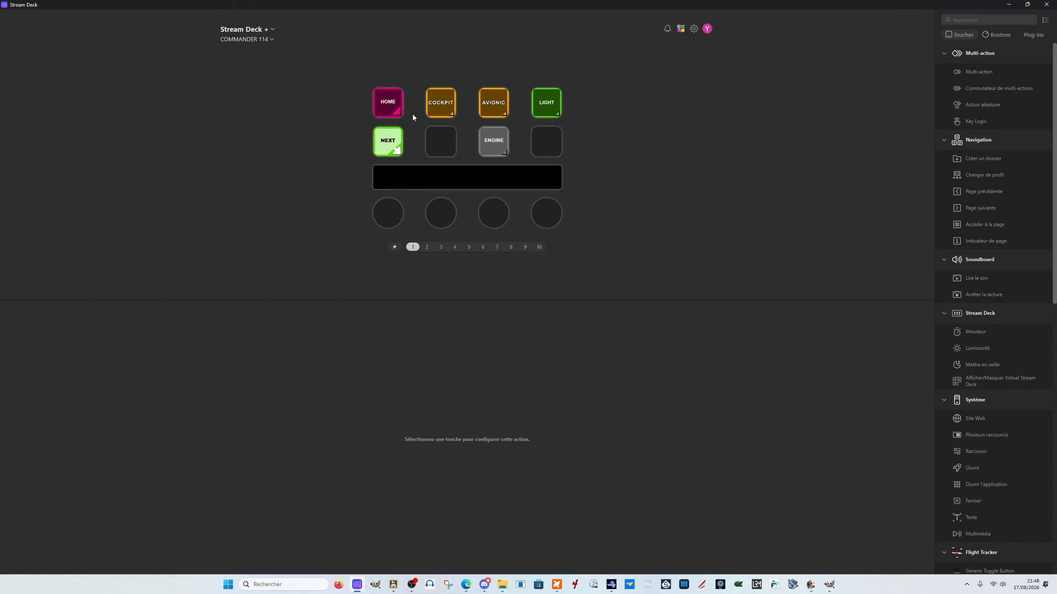
left_click(998, 35)
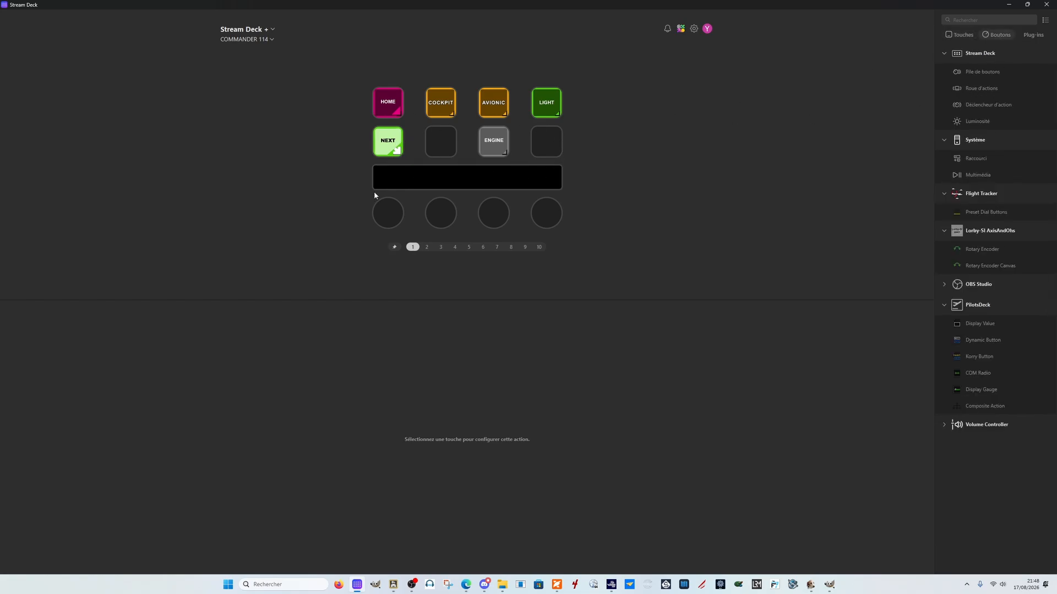
left_click(959, 35)
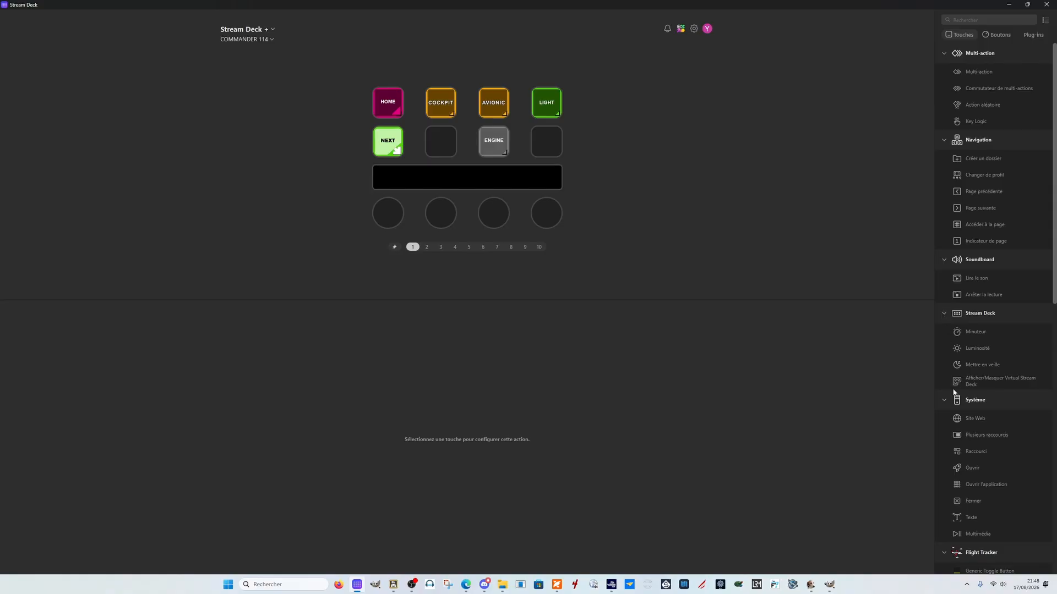
scroll(983, 342, "down", 4)
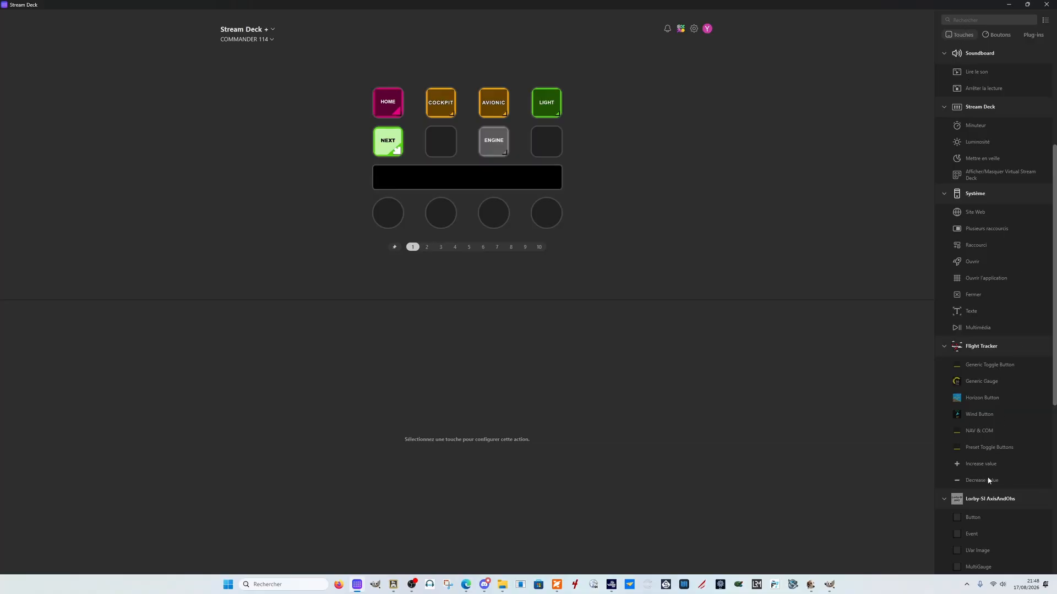
- Assign Flight Tracker's Generic Toggle Button to the empty key beside NEXT, and replace it with the Horizon Button
left_click_drag(988, 367, 441, 137)
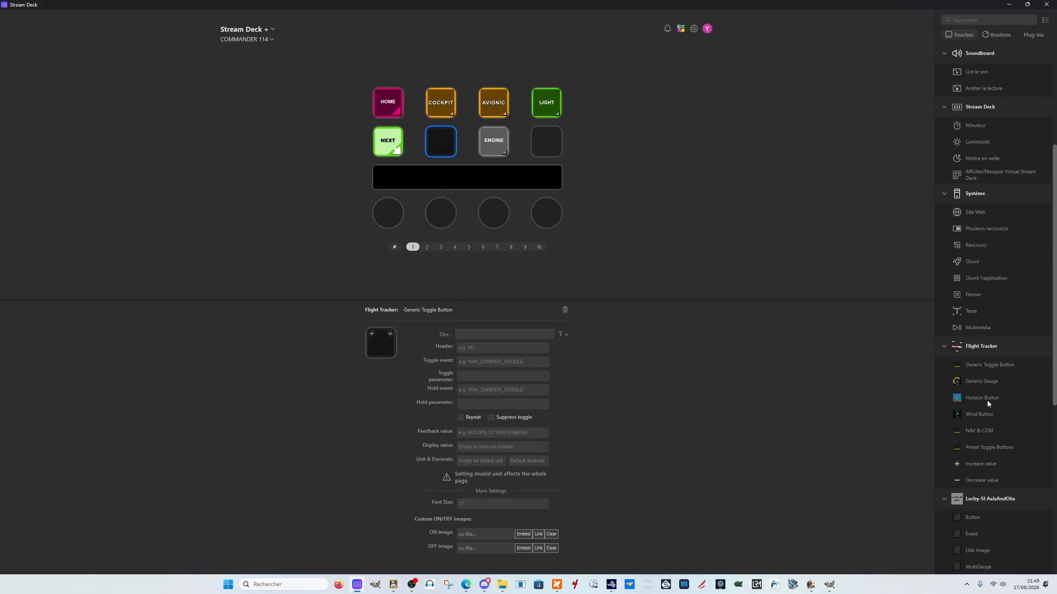
left_click_drag(988, 404, 441, 142)
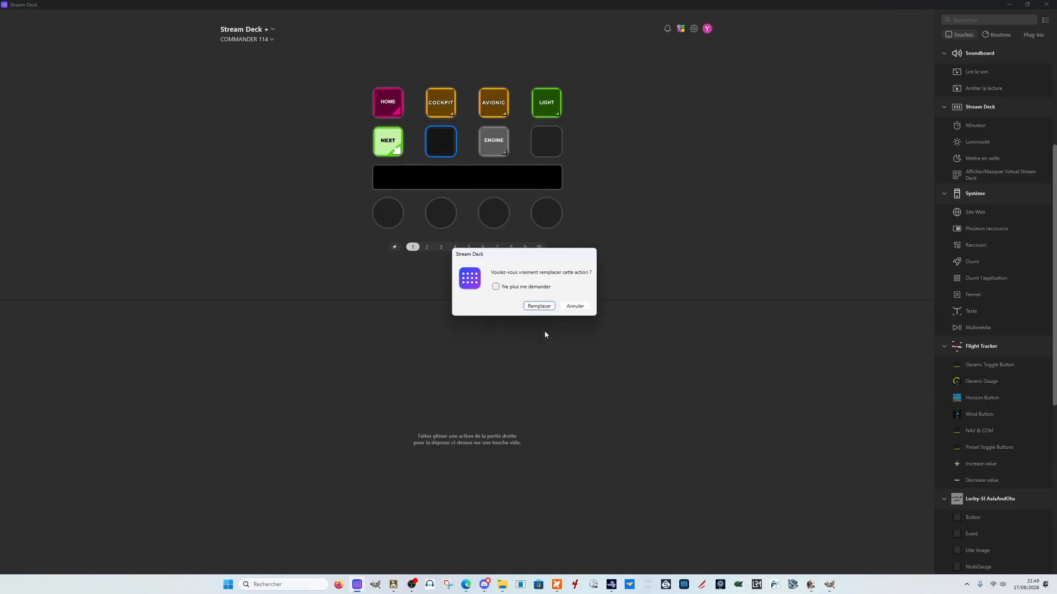
left_click(544, 306)
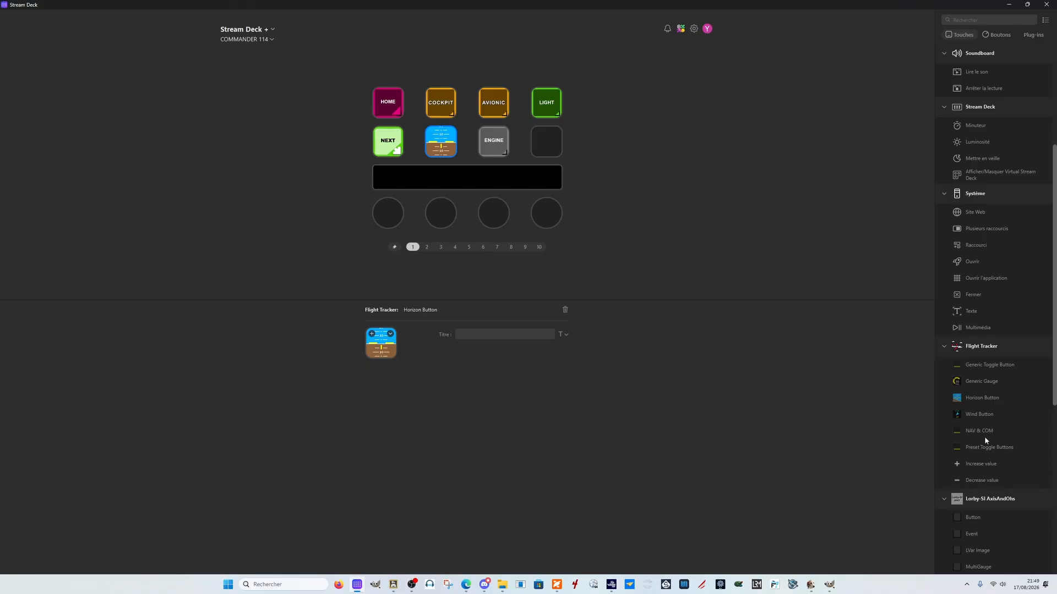
- Replace the Horizon Button with Flight Tracker's NAV & COM action and set its type to NAV2
left_click_drag(973, 433, 436, 132)
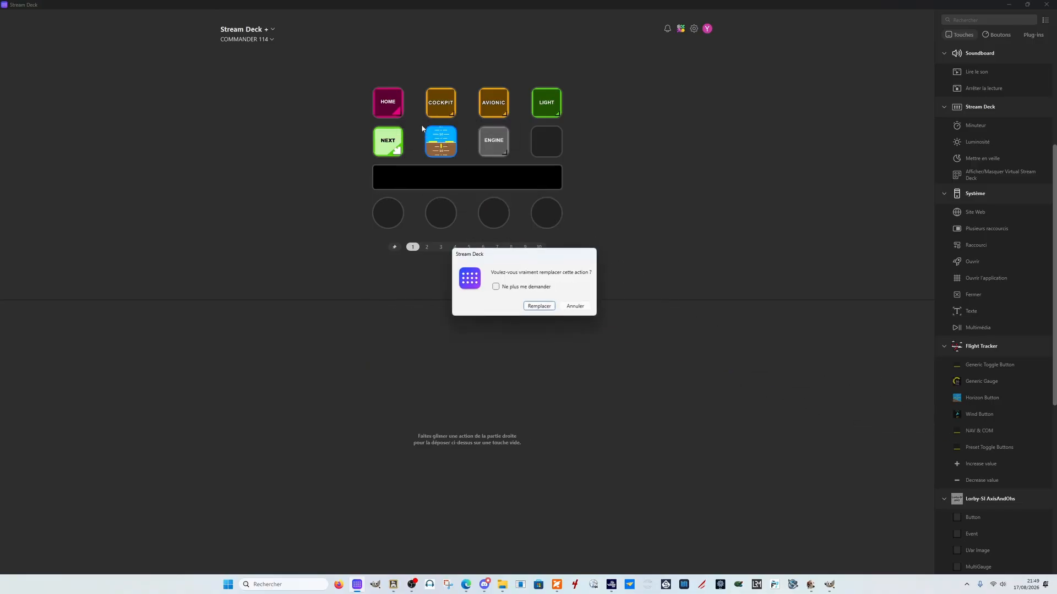
left_click(538, 306)
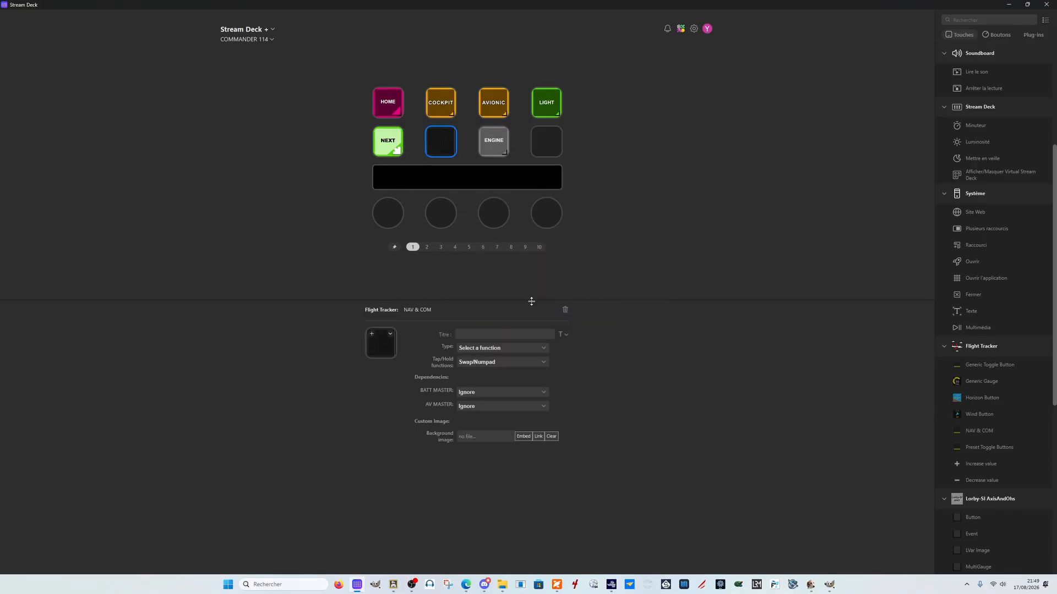
left_click(502, 349)
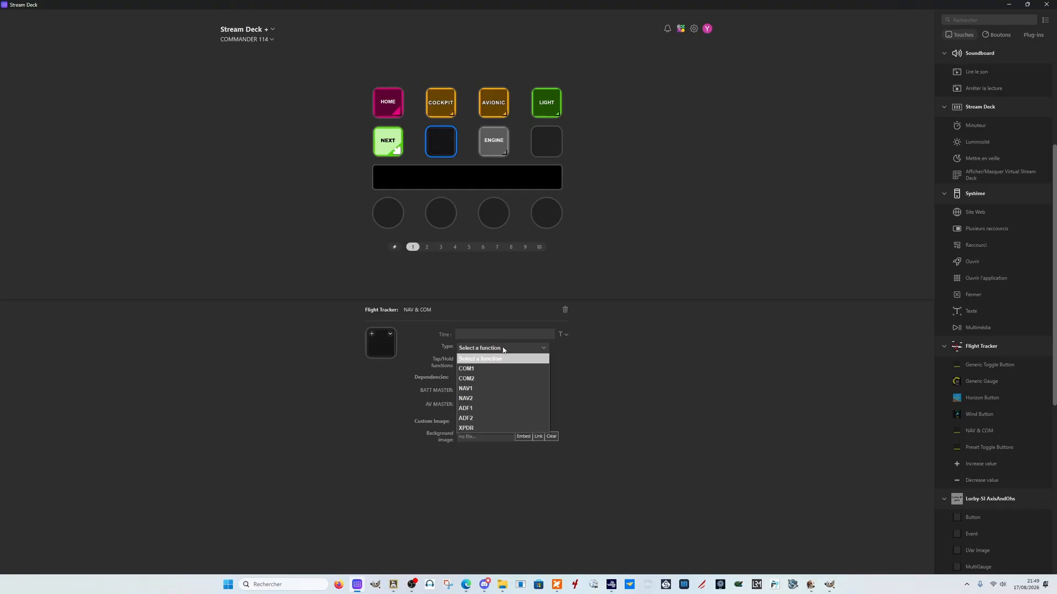
left_click(479, 398)
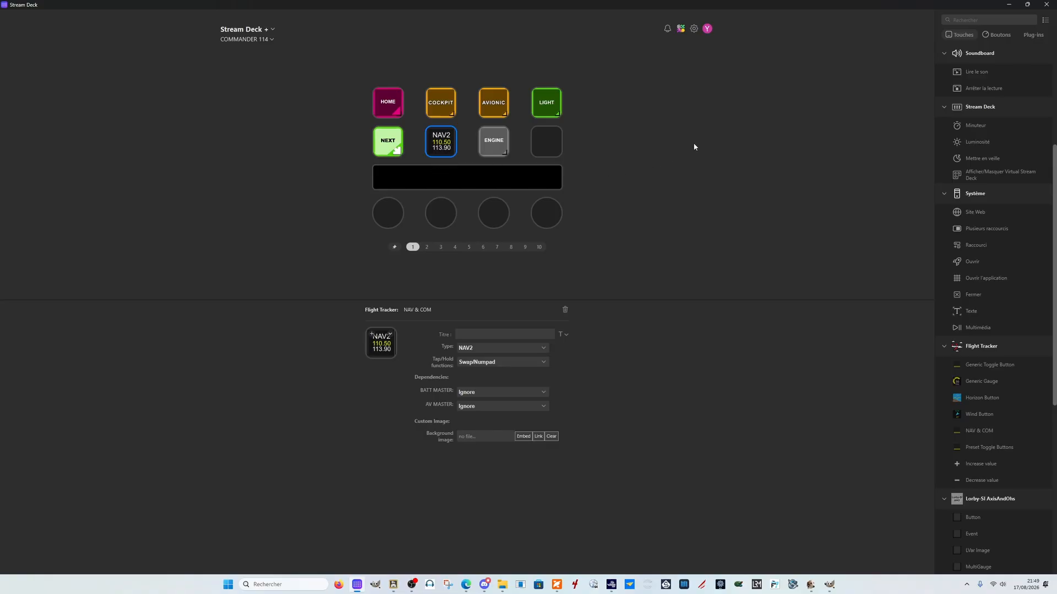
- Assign Flight Tracker's Preset Dial Buttons action to the third dial, and return from the maximized Stream Deck window to the browser
left_click(995, 35)
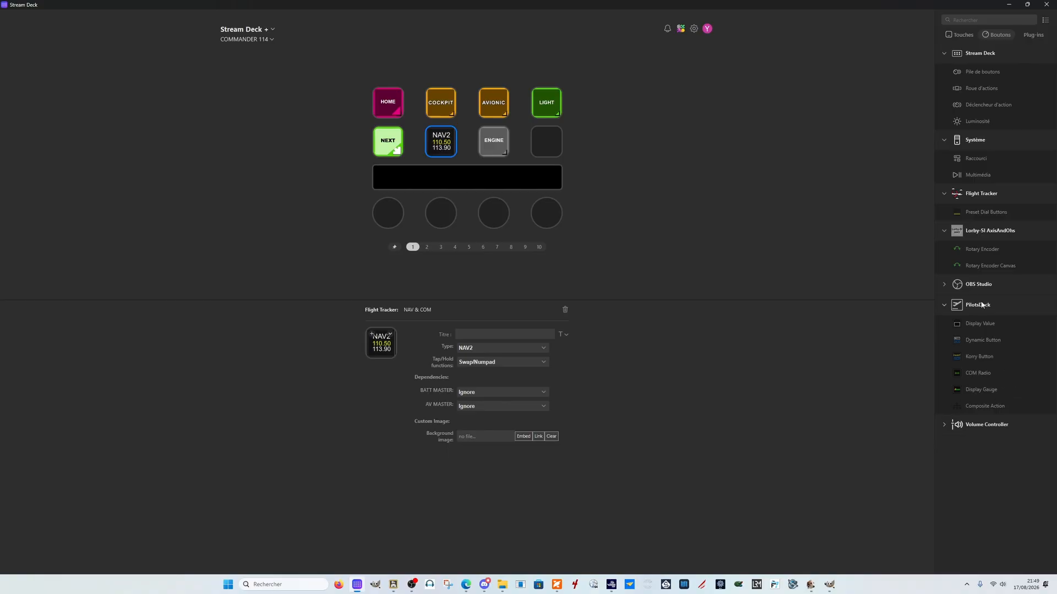
left_click_drag(984, 210, 493, 213)
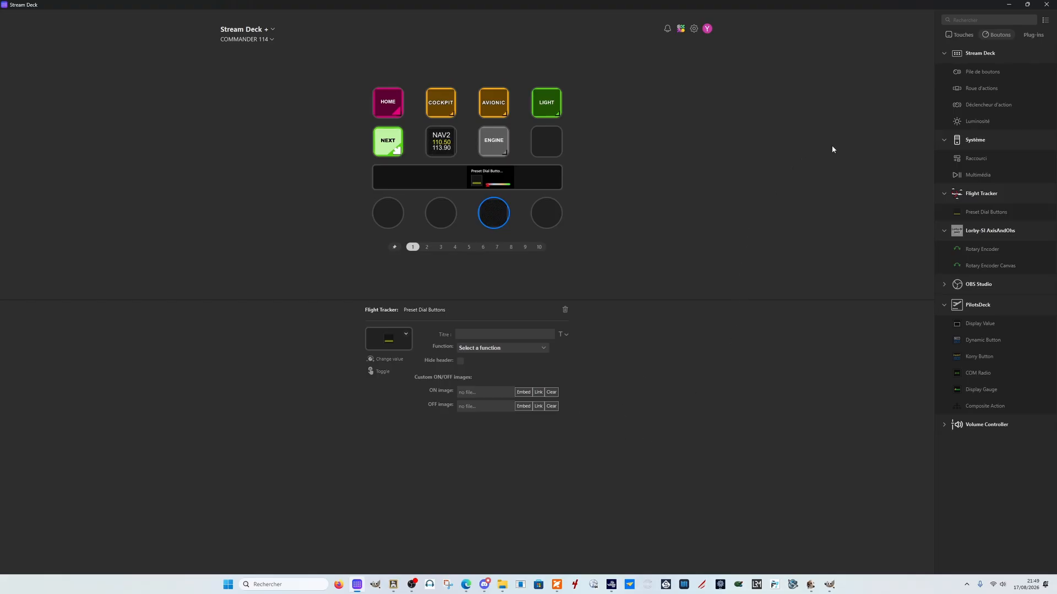
left_click(1027, 4)
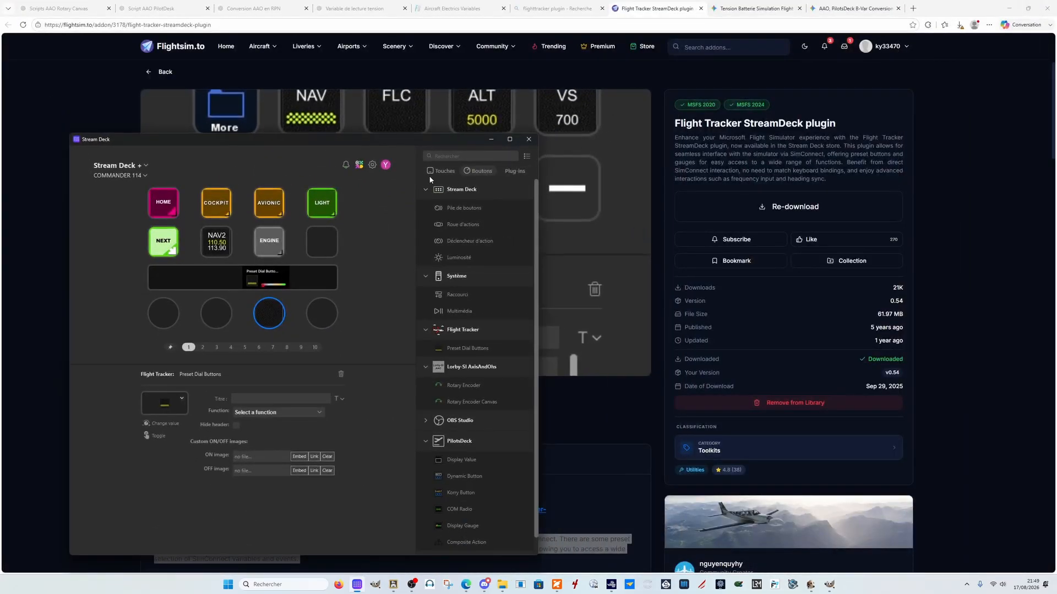
left_click(958, 389)
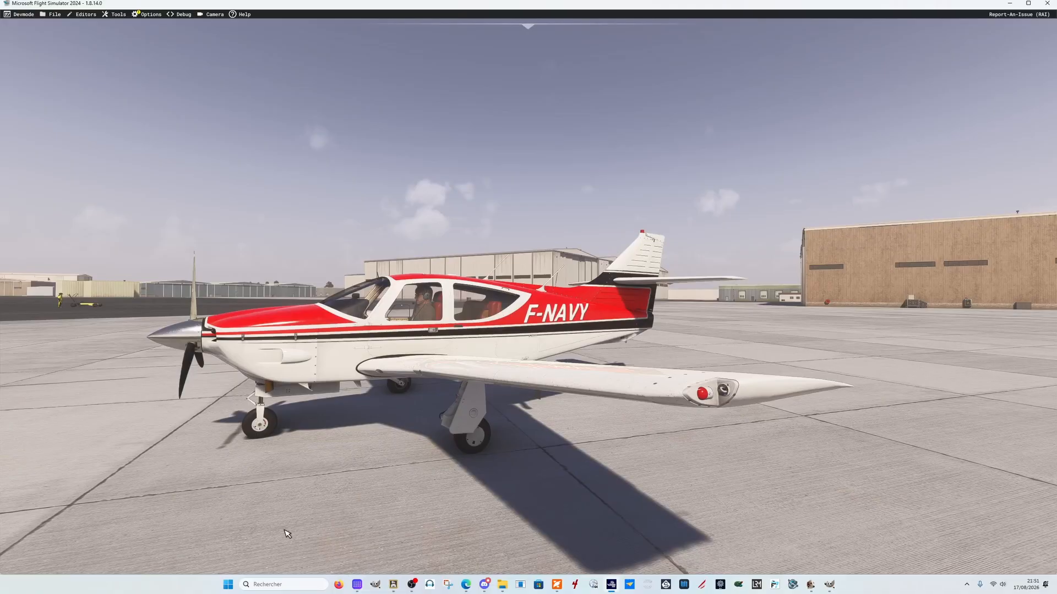
- Bring the Stream Deck app back over the simulator and delete the NAV2 action from the key beside NEXT
mouse_move(354, 577)
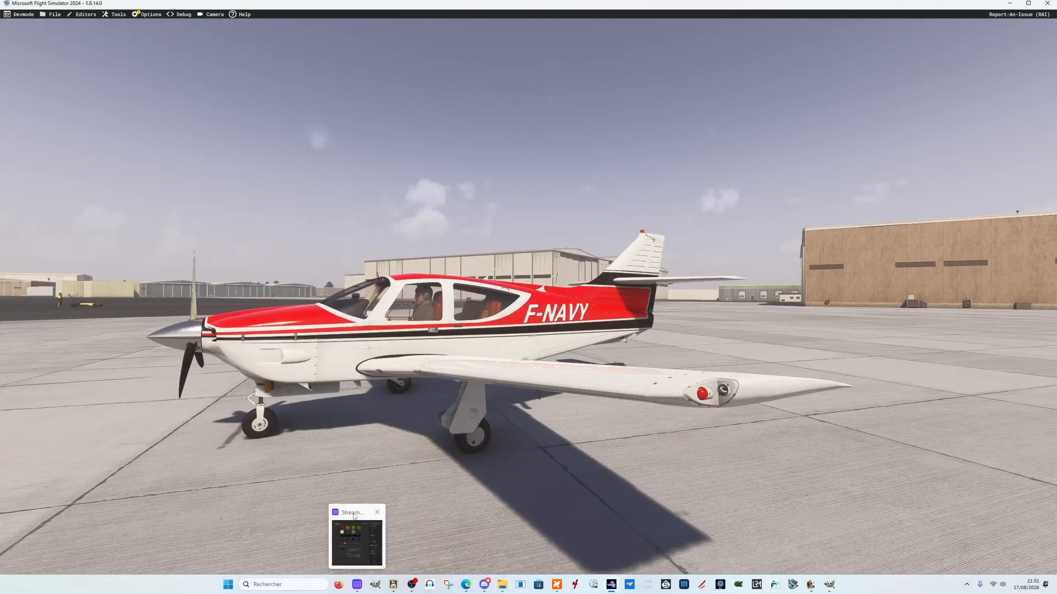
left_click(353, 515)
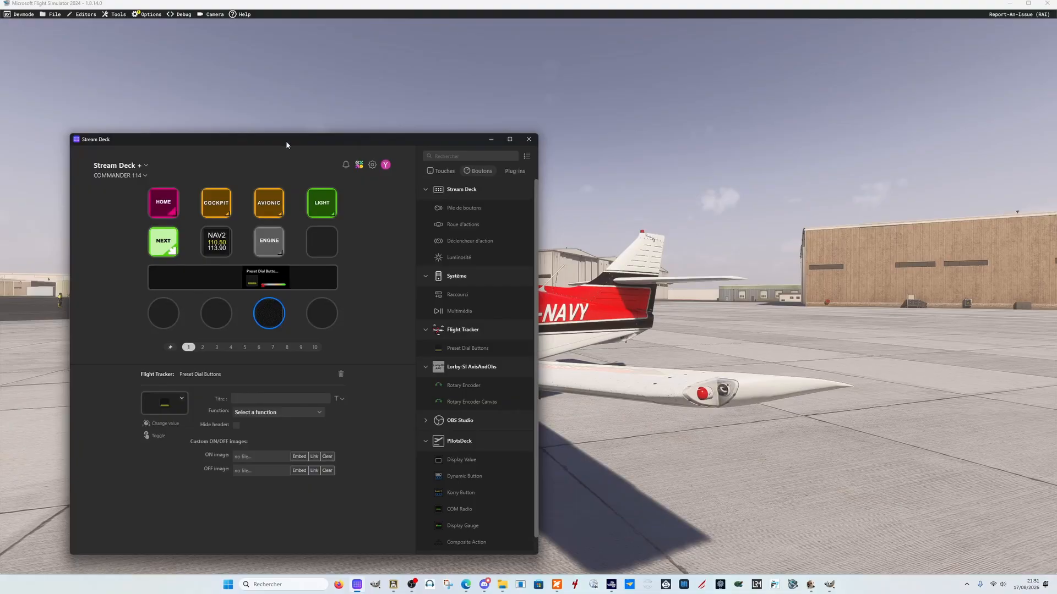
left_click_drag(285, 144, 353, 112)
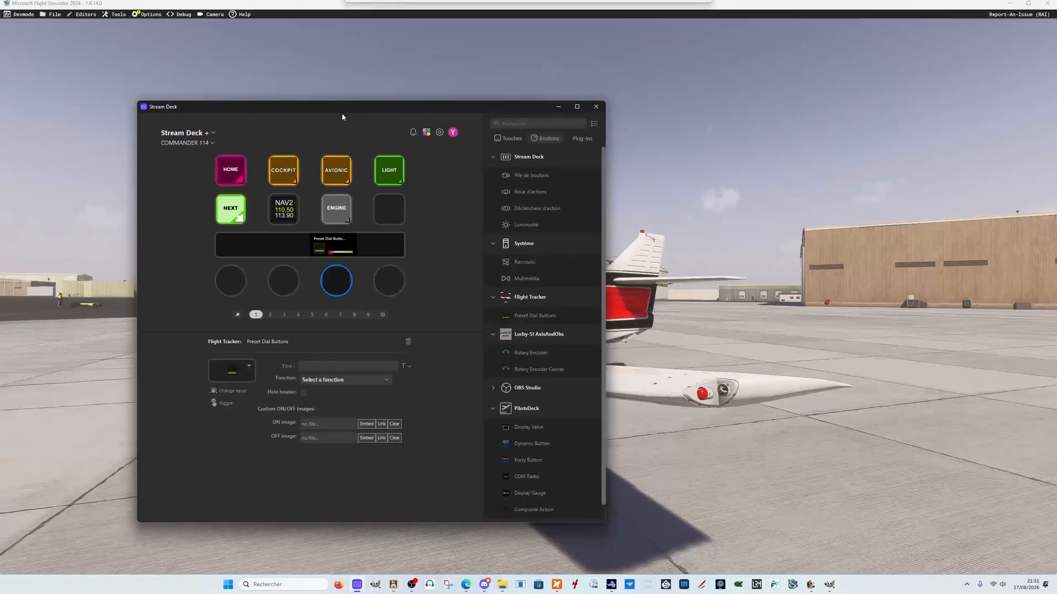
left_click(292, 200)
right_click(291, 204)
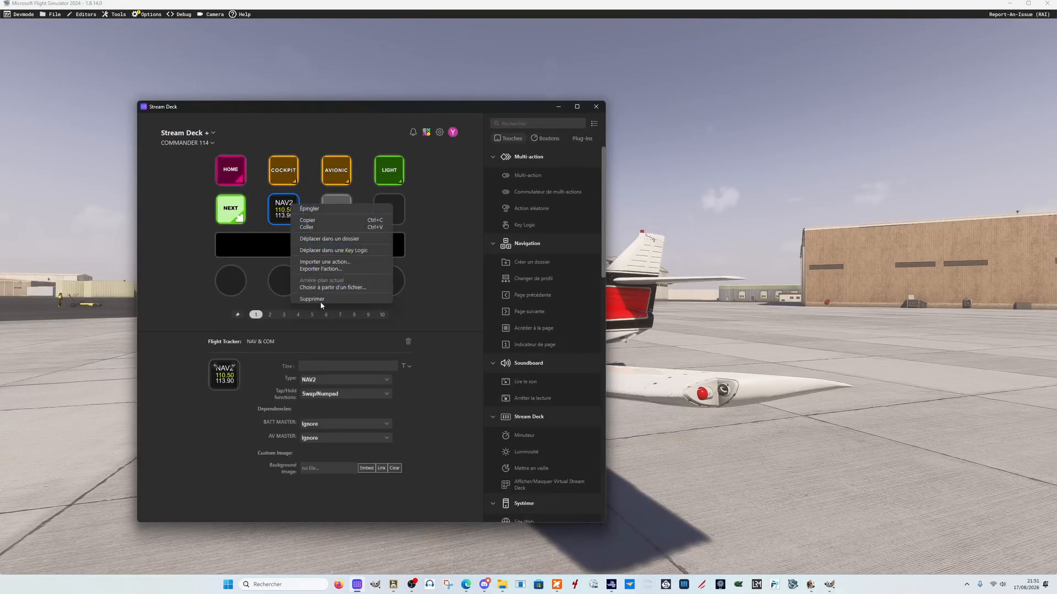
left_click(321, 300)
left_click(417, 332)
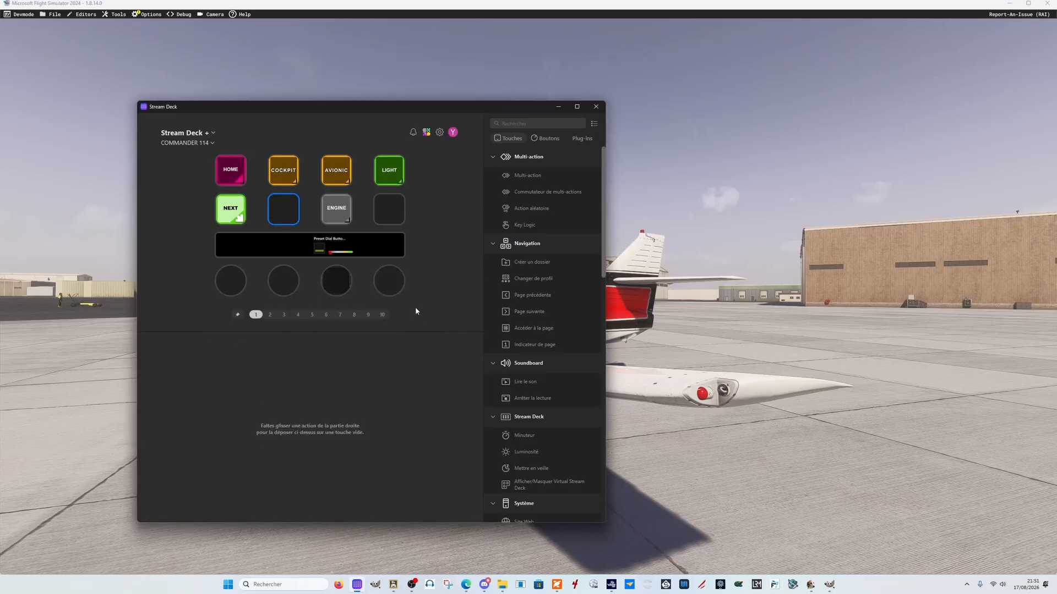
- Delete the Preset Dial Buttons action from the third dial
left_click(346, 285)
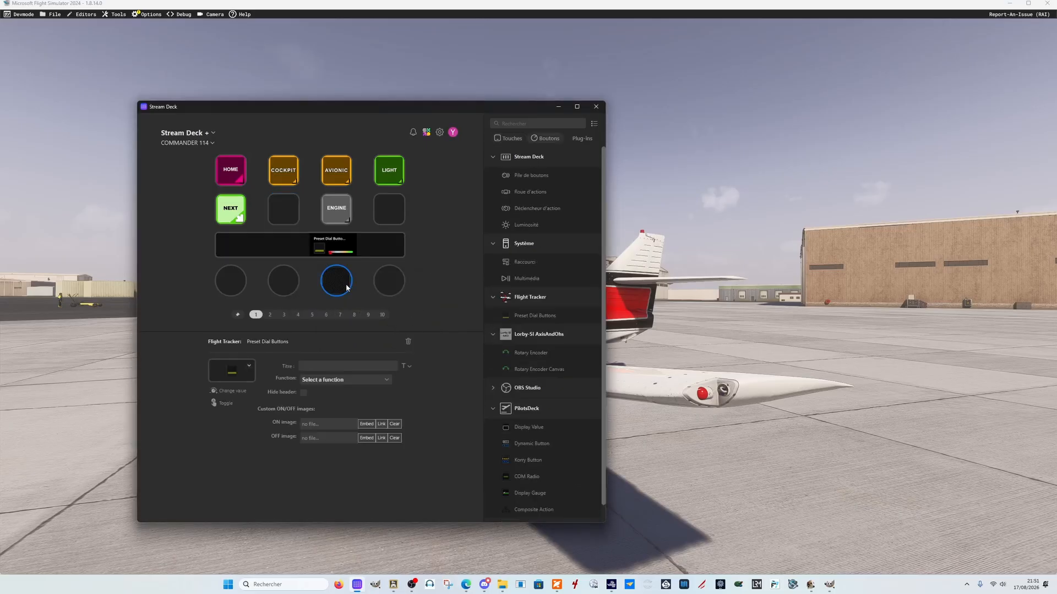
left_click(377, 379)
left_click(377, 372)
left_click(408, 341)
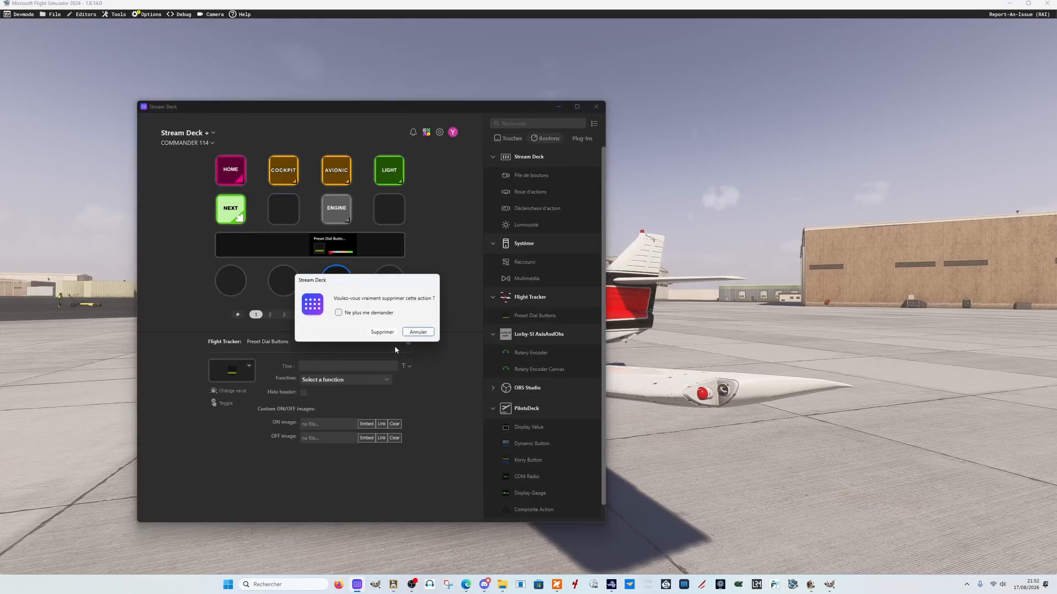
left_click(382, 331)
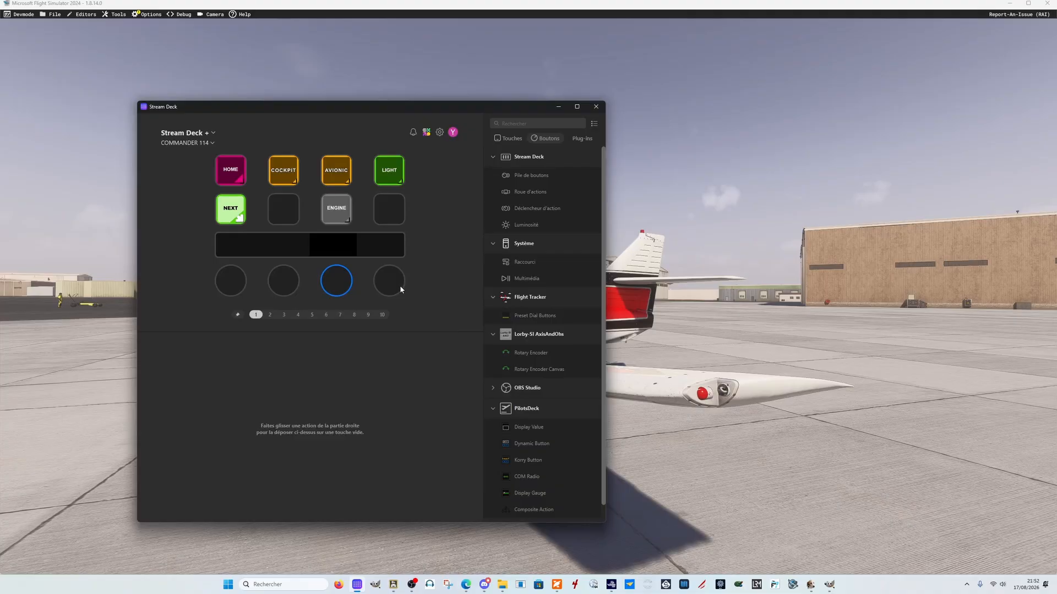
- Show the PilotsDeck details in the Stream Deck plug-in preferences and open the plugin's GitHub page
left_click(440, 132)
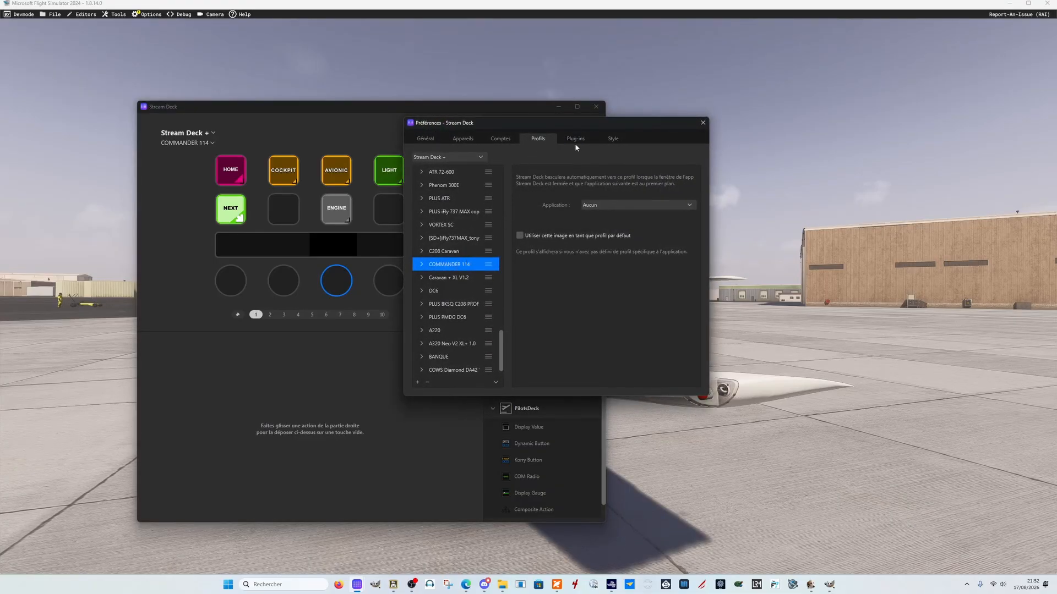
left_click(576, 140)
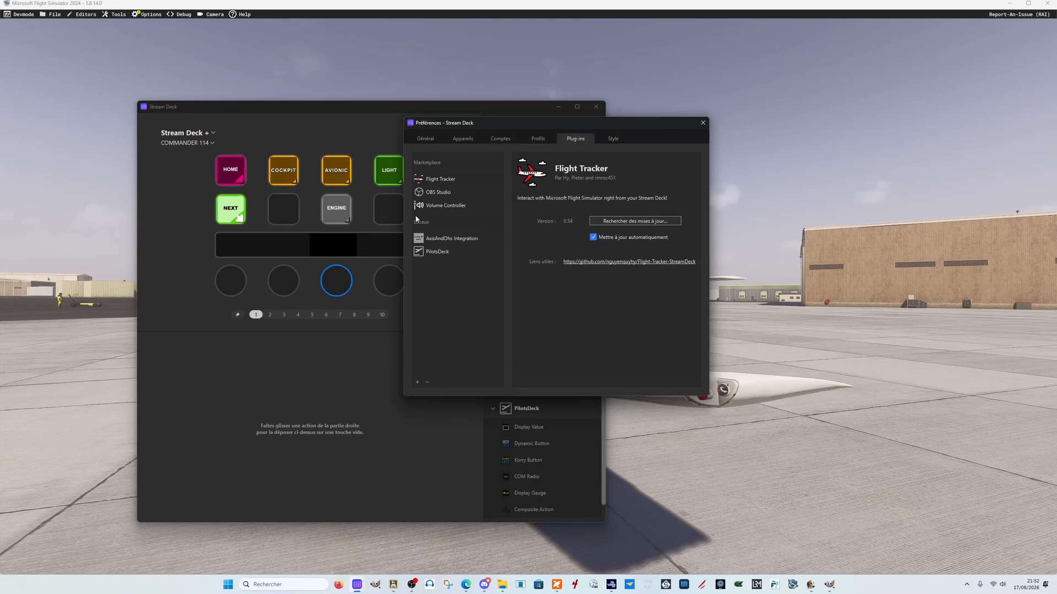
left_click(437, 253)
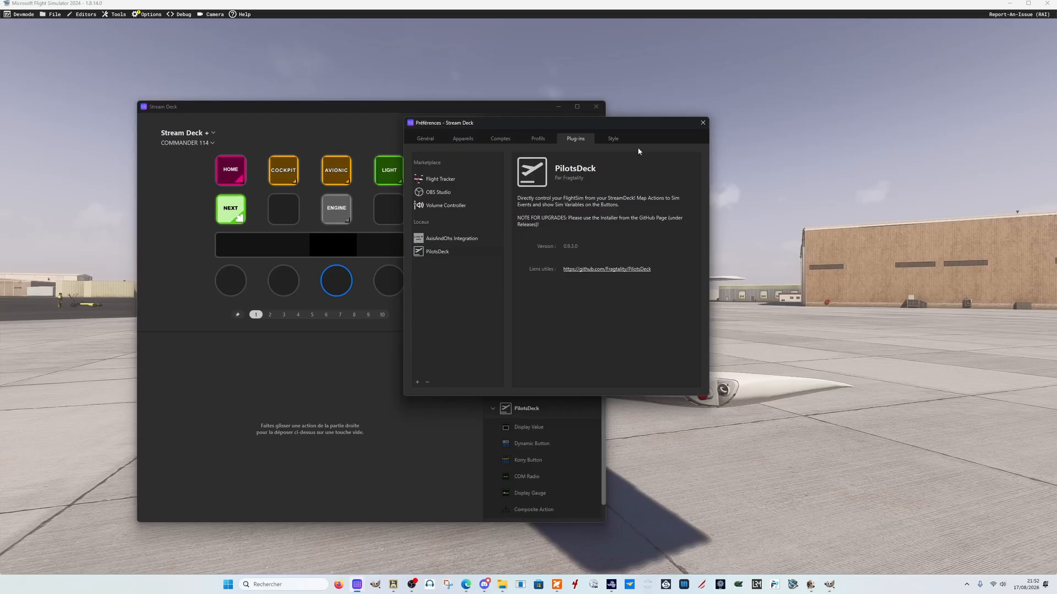
left_click(603, 270)
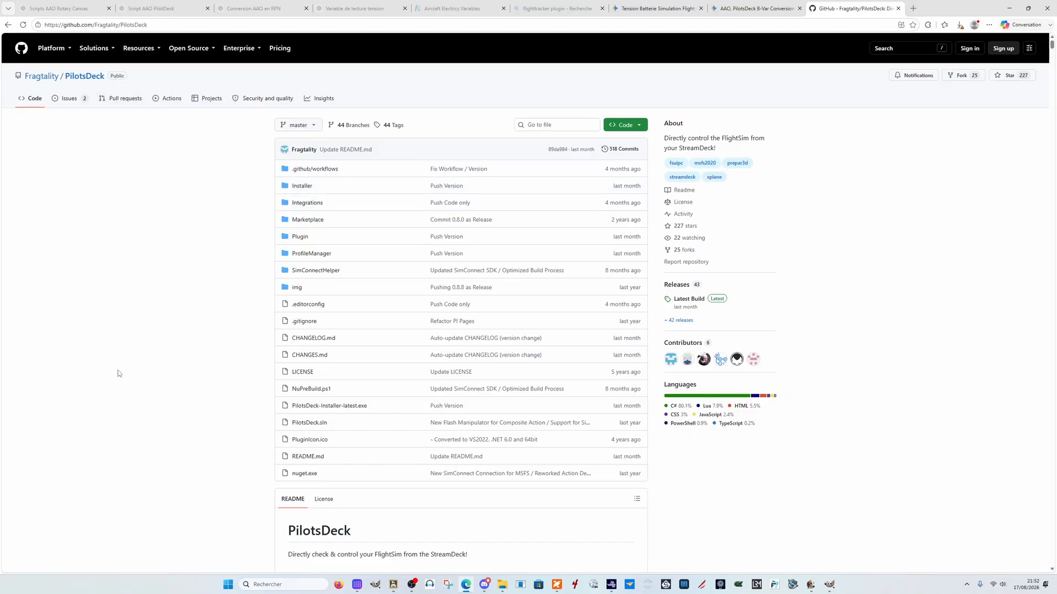
- Read through the PilotsDeck README down to the Install, Update, Remove section and check the browser's recent downloads
scroll(403, 229, "down", 7)
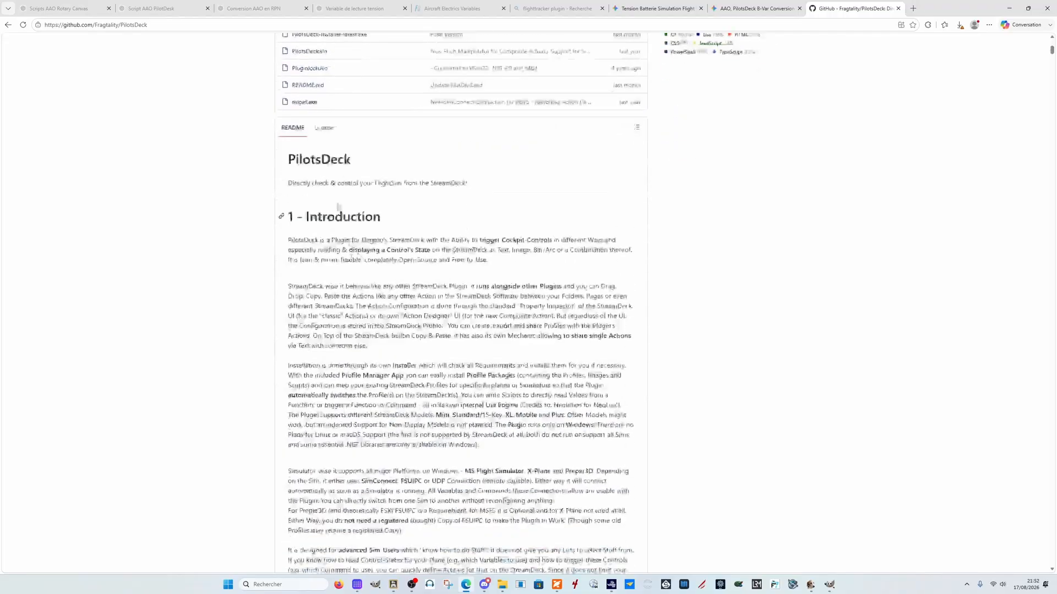
scroll(399, 224, "down", 4)
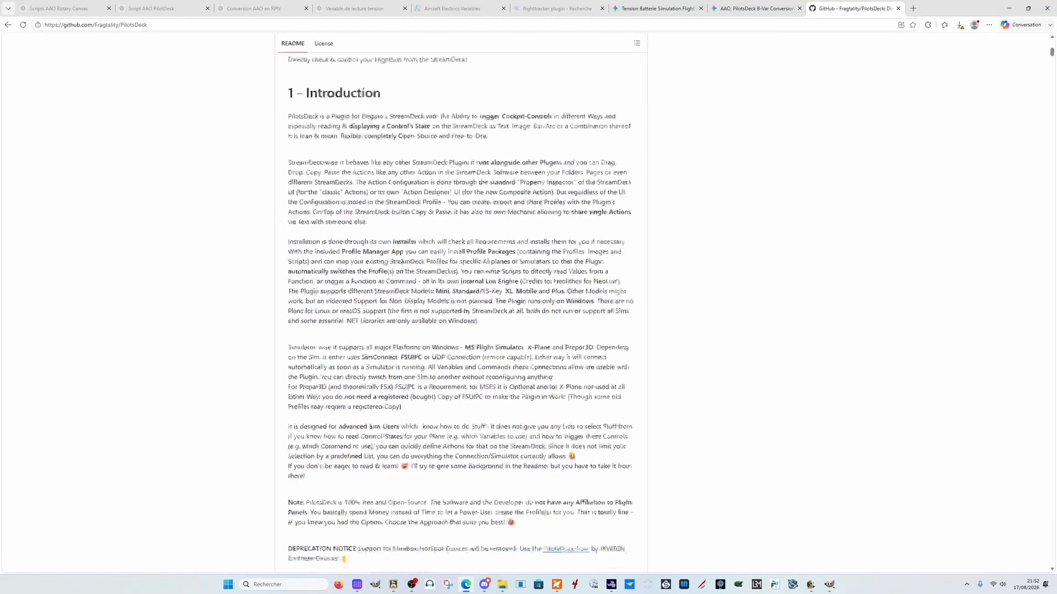
scroll(374, 224, "down", 13)
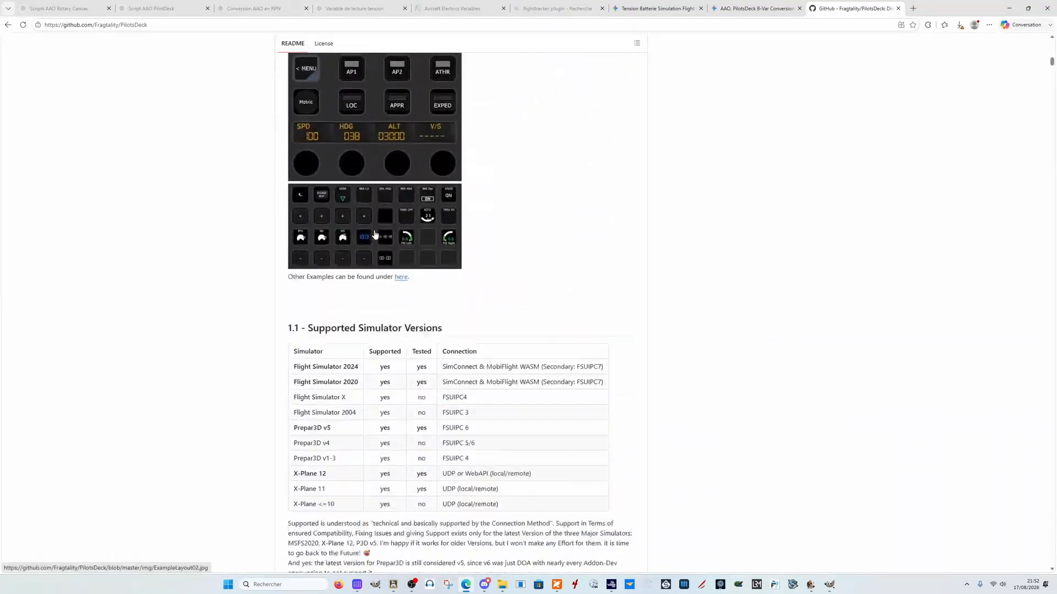
scroll(372, 238, "down", 11)
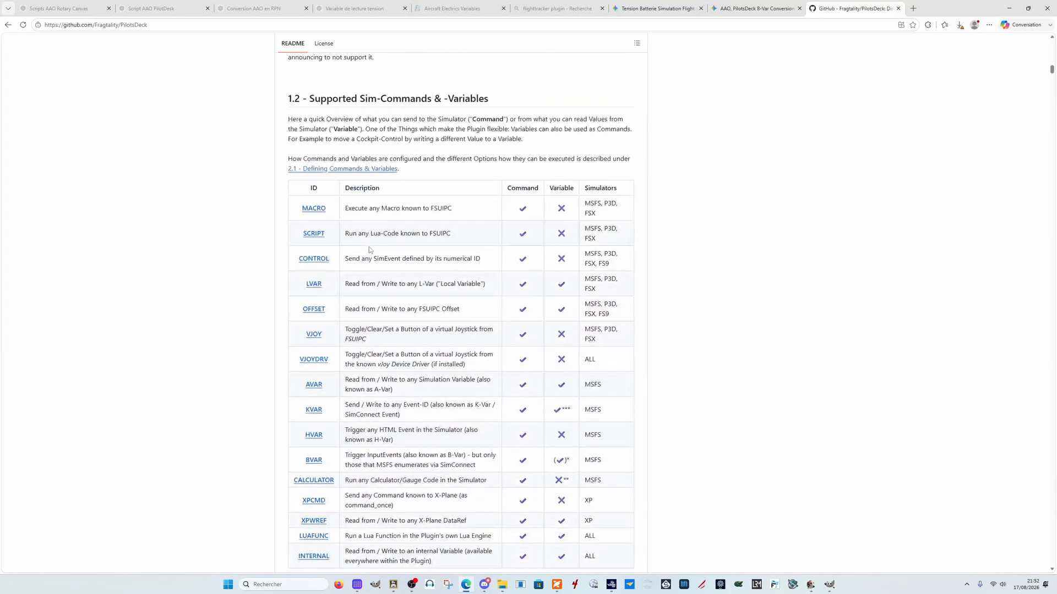
scroll(370, 247, "down", 14)
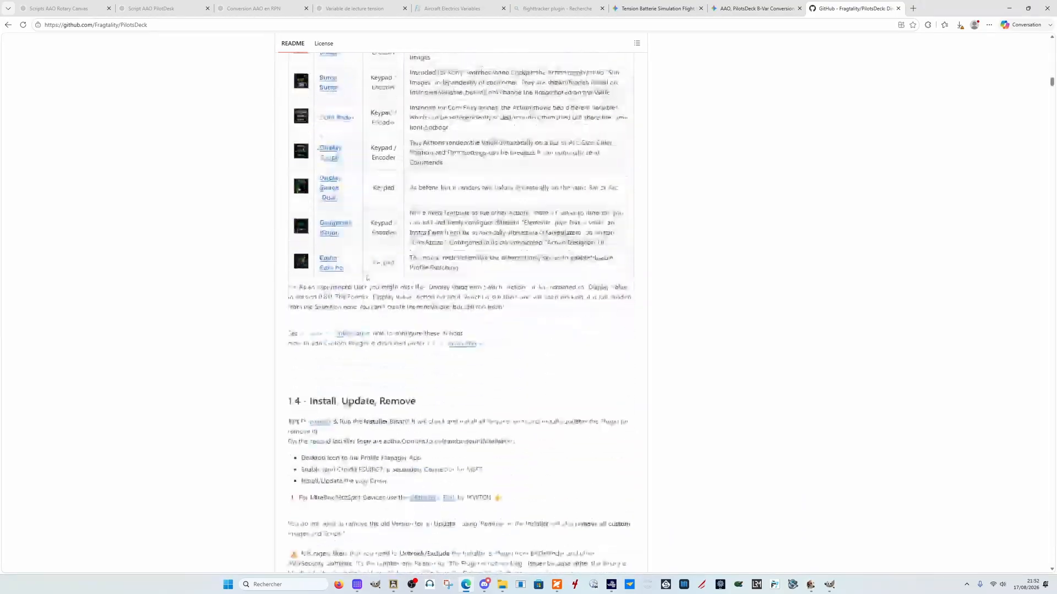
scroll(367, 280, "down", 2)
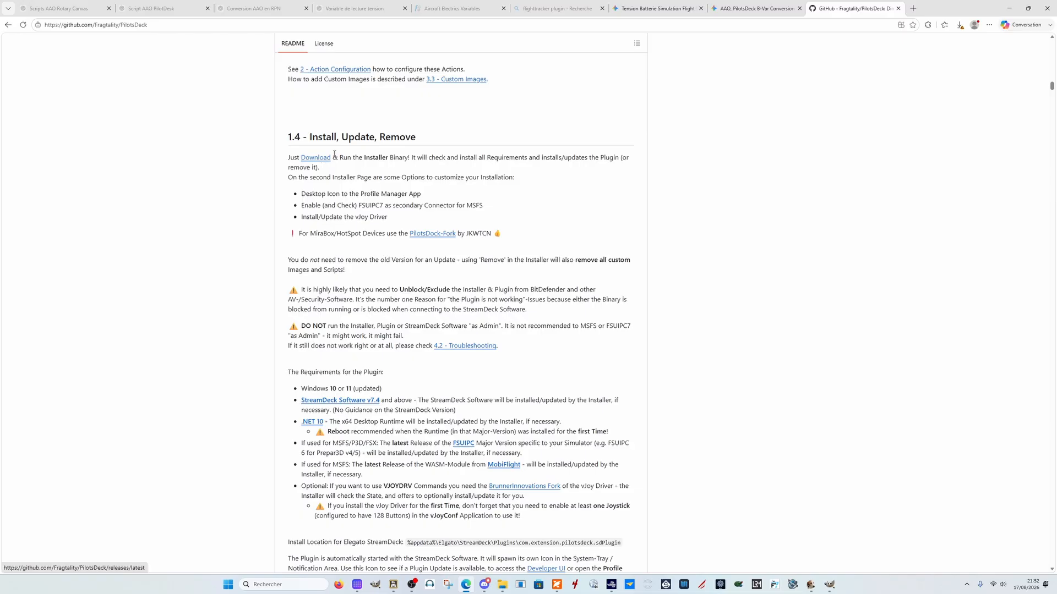
left_click(960, 26)
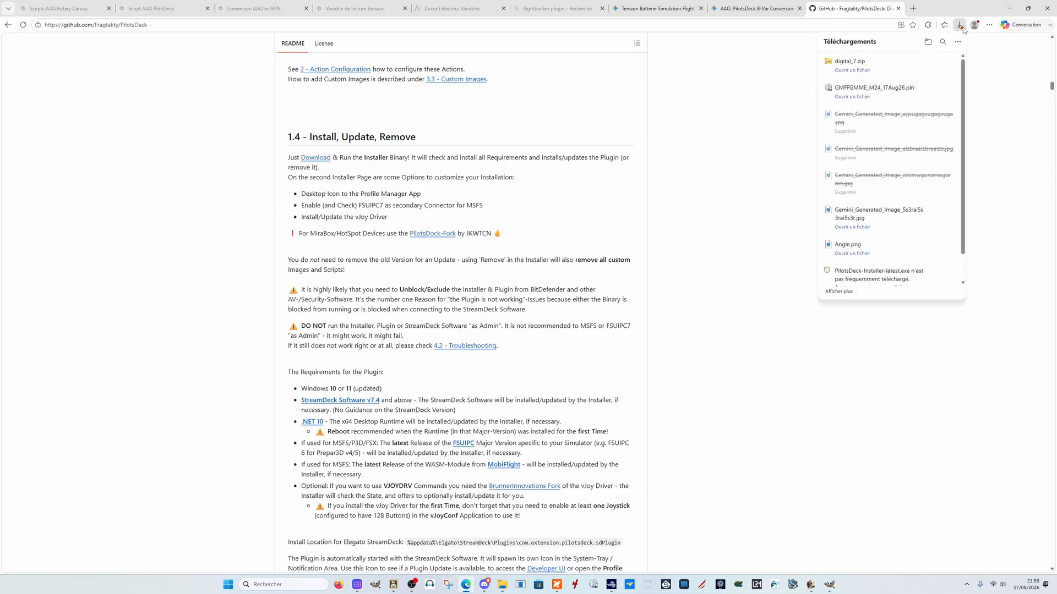
left_click(983, 60)
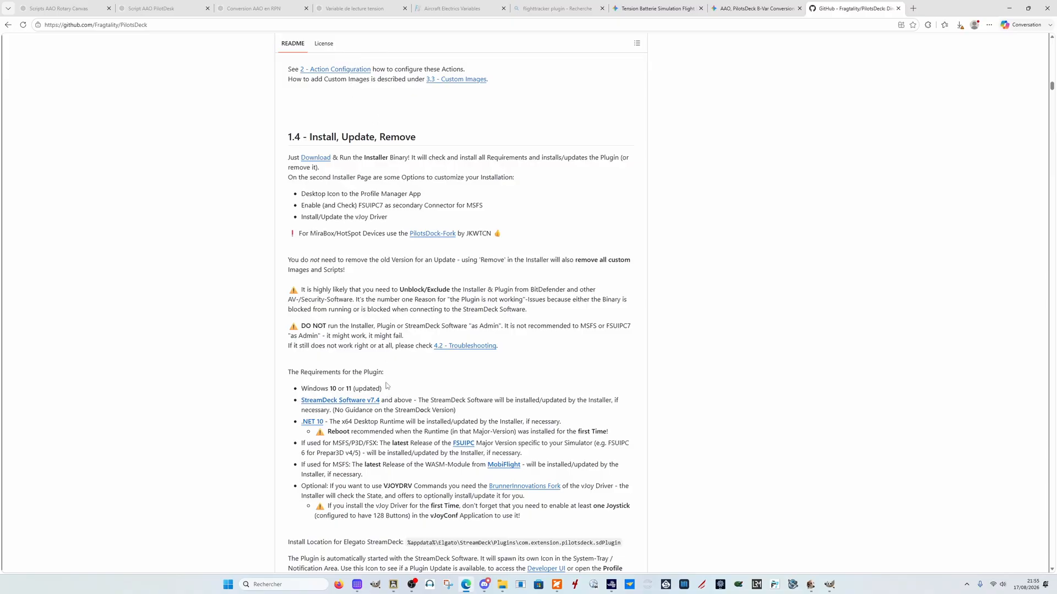
- Close the Stream Deck preferences, and bring the main Stream Deck window over the flight simulator with the browser minimized
mouse_move(357, 585)
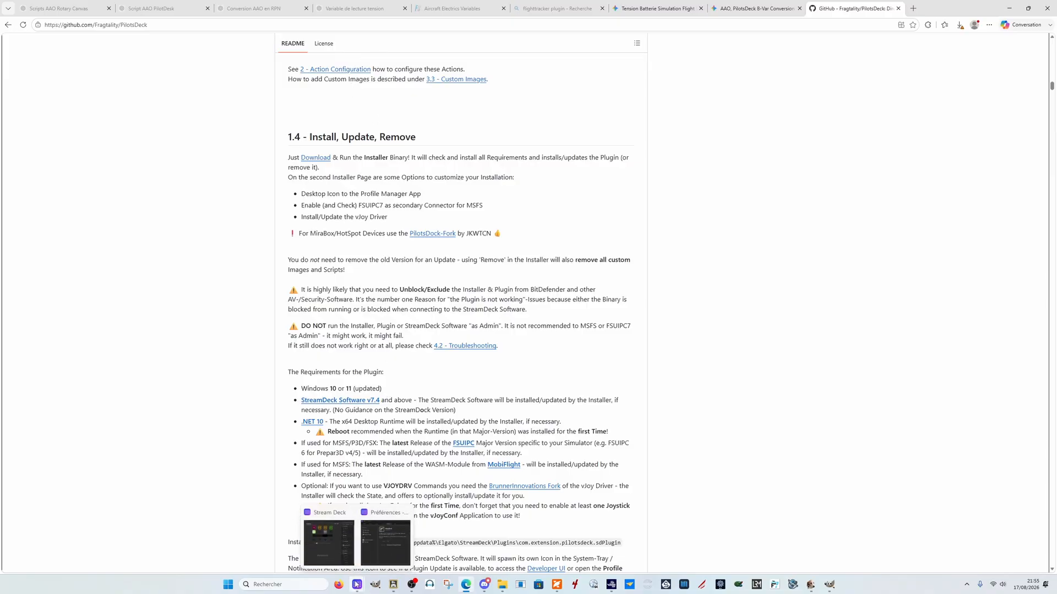
left_click(405, 512)
left_click(363, 517)
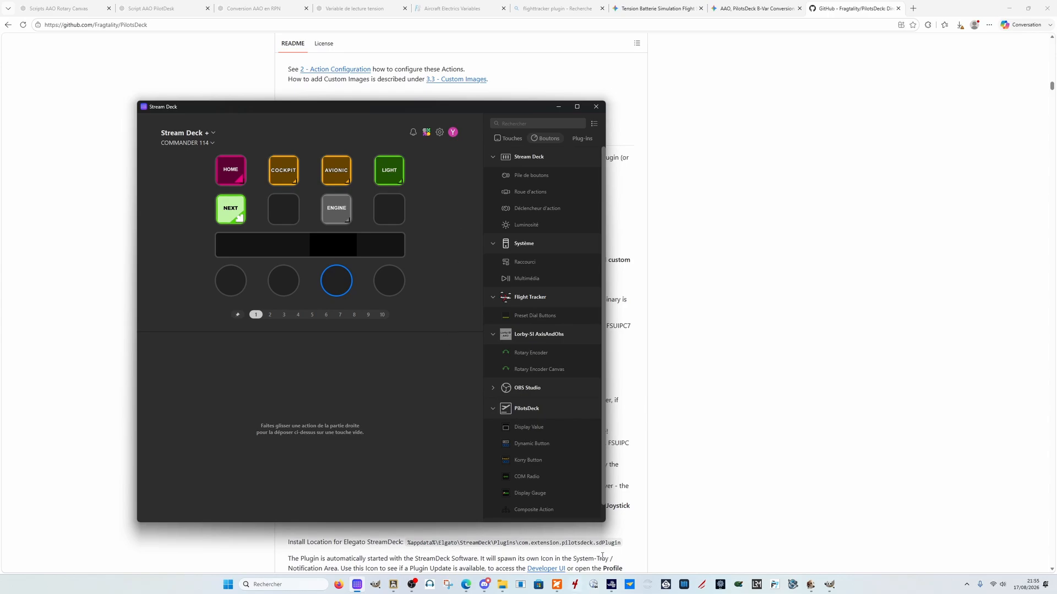
left_click(1005, 10)
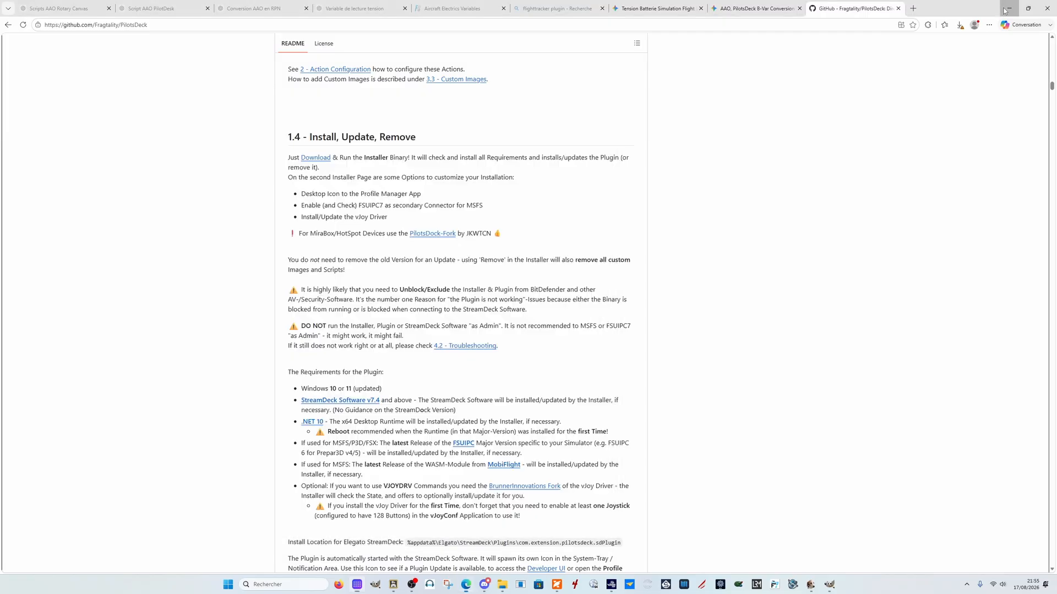
left_click(1005, 10)
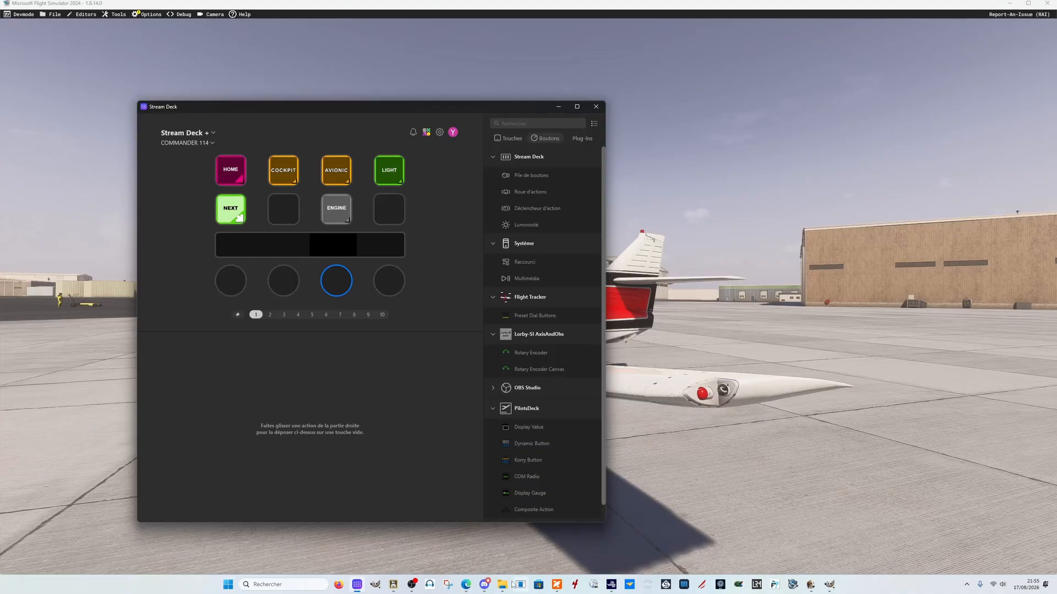
- Change the simulator to a zoomed-out cockpit view and show the profile's lighting page in a maximized Stream Deck window
left_click(687, 534)
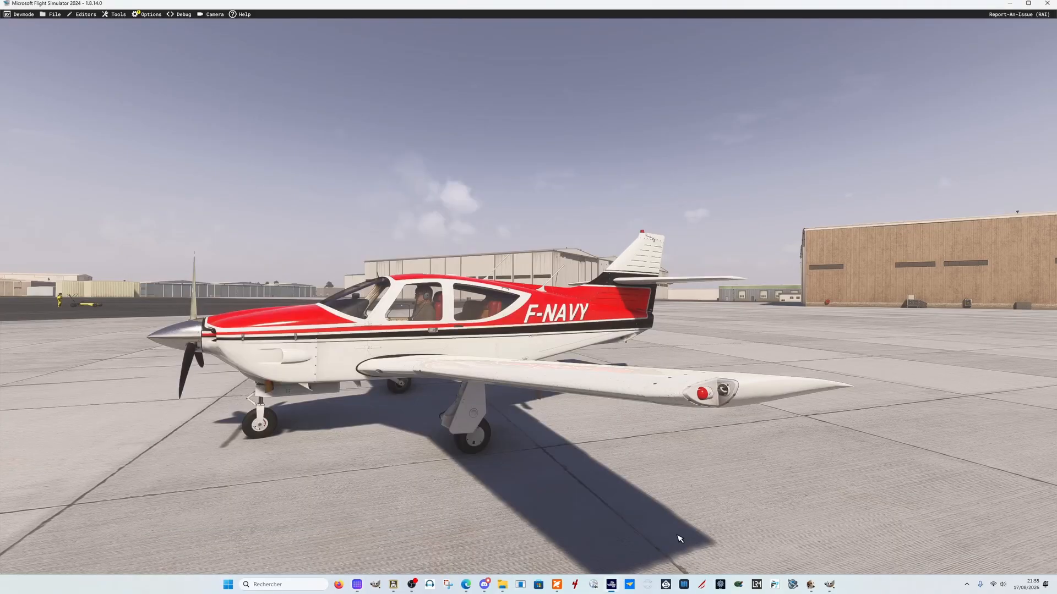
key("End")
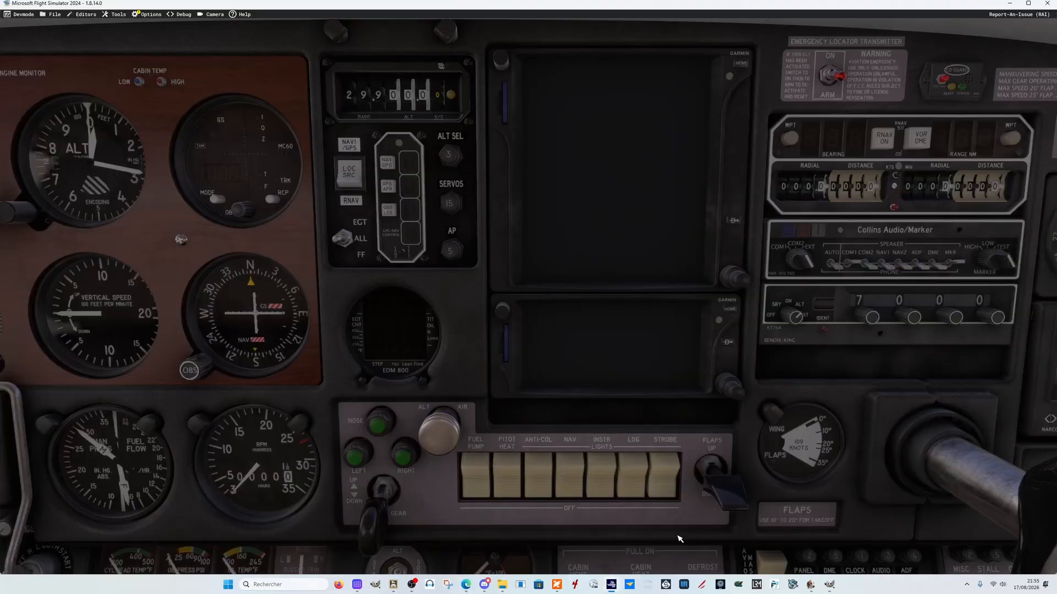
scroll(680, 538, "down", 3)
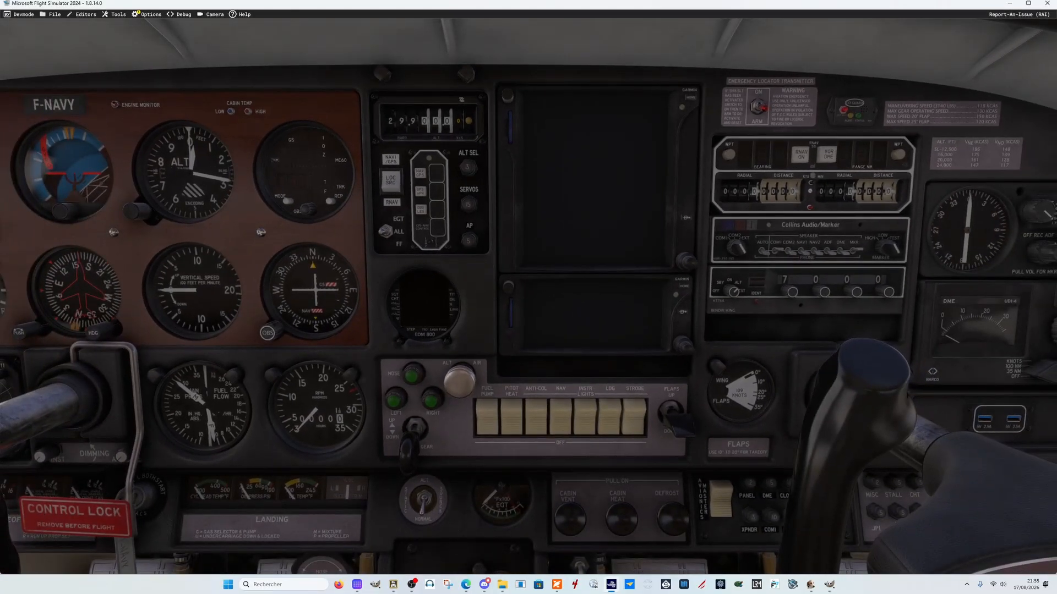
left_click(356, 585)
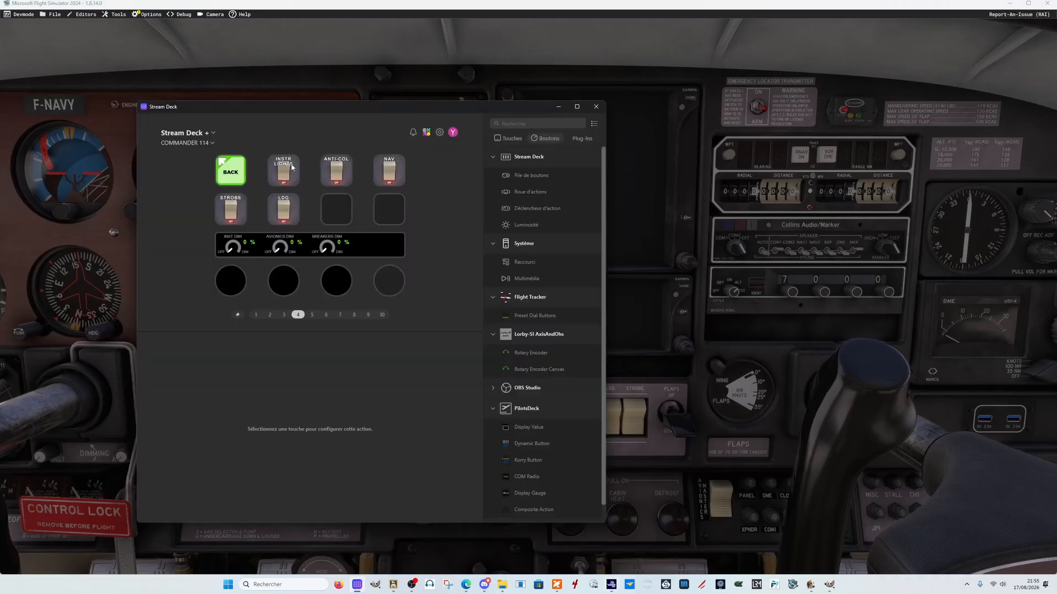
left_click(576, 106)
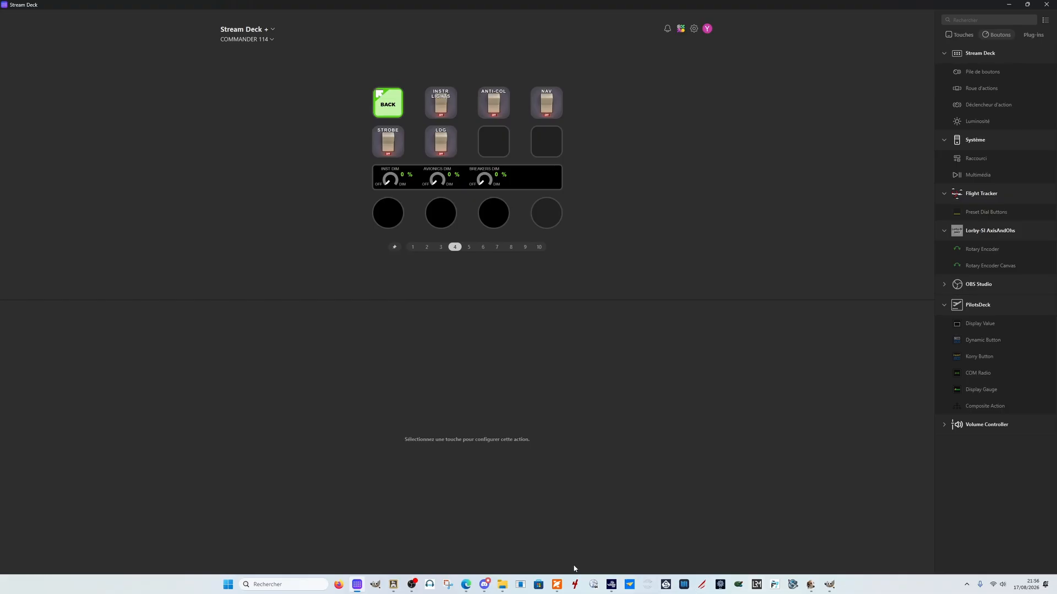
- Examine the light switches, the INST and AVIONICS dimming knobs and the circuit breakers dimmer in the simulator cockpit
mouse_move(610, 585)
left_click(611, 532)
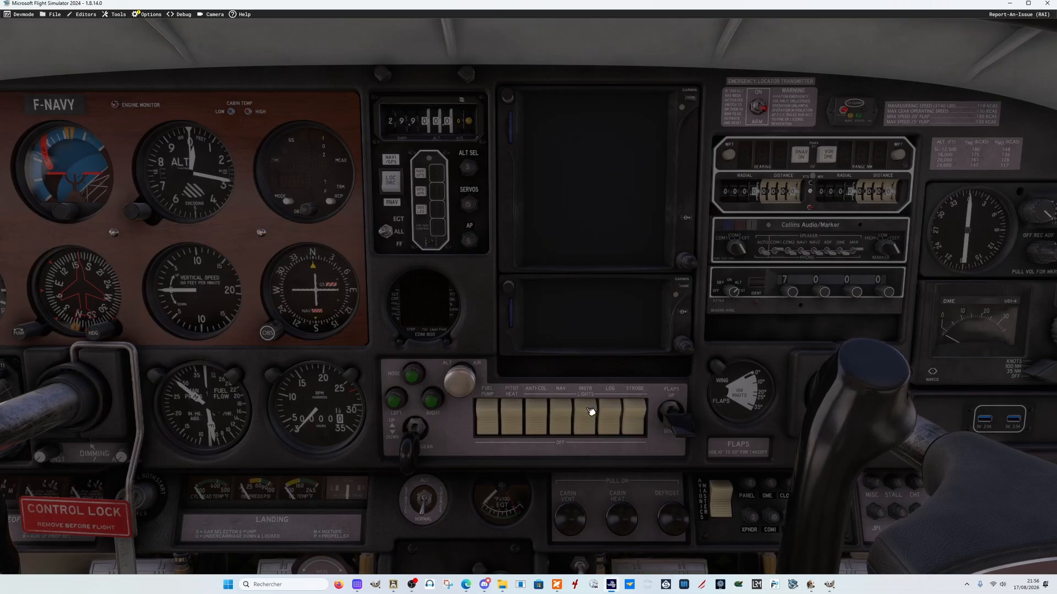
key("Down")
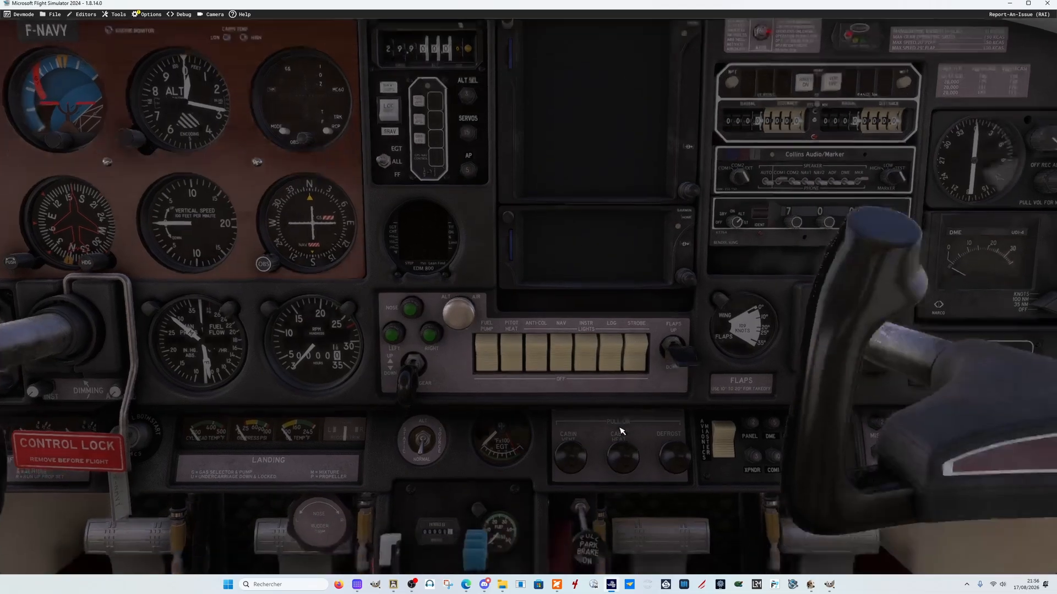
key("Left")
key("Left")
key("Left")
key("Left")
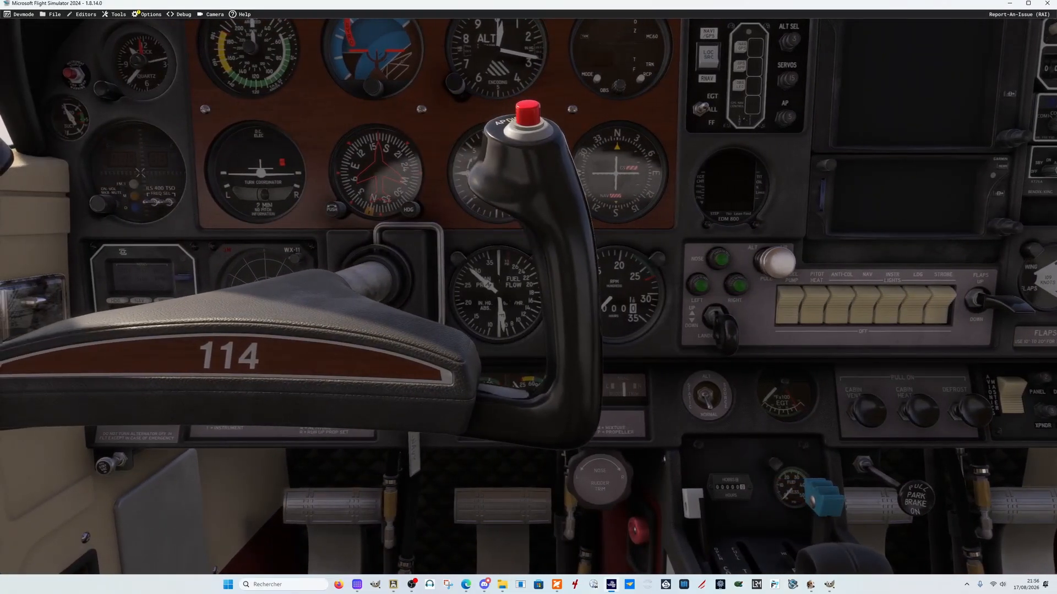
key("Down")
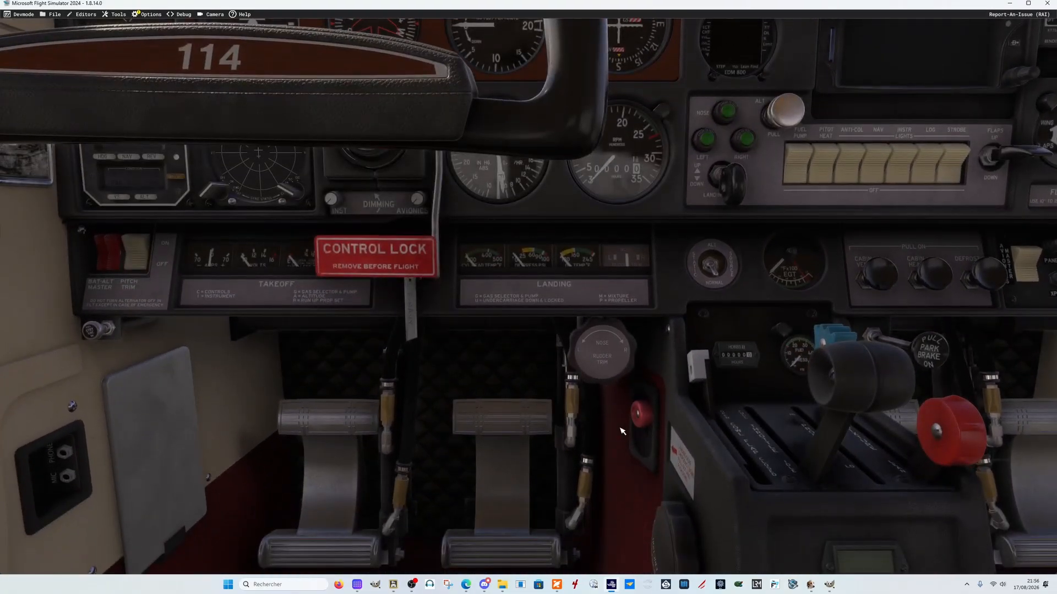
scroll(622, 432, "up", 5)
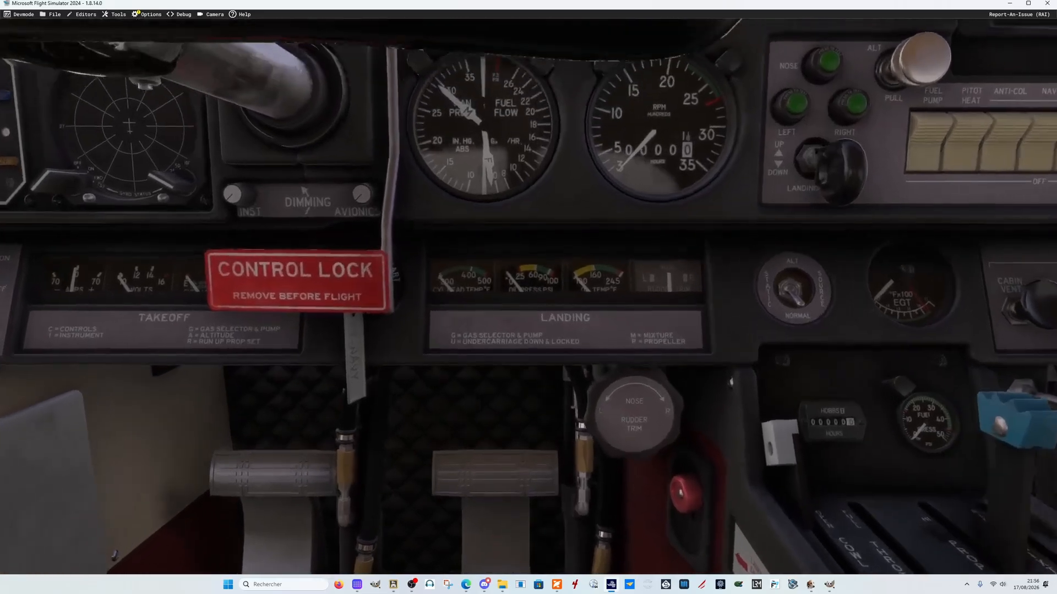
key("Left")
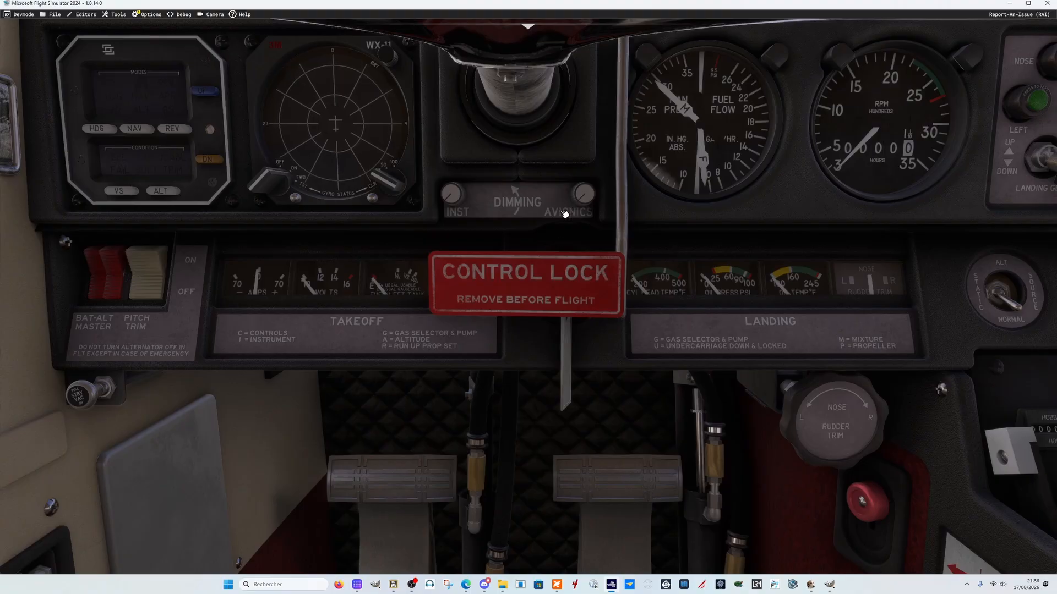
key("Right")
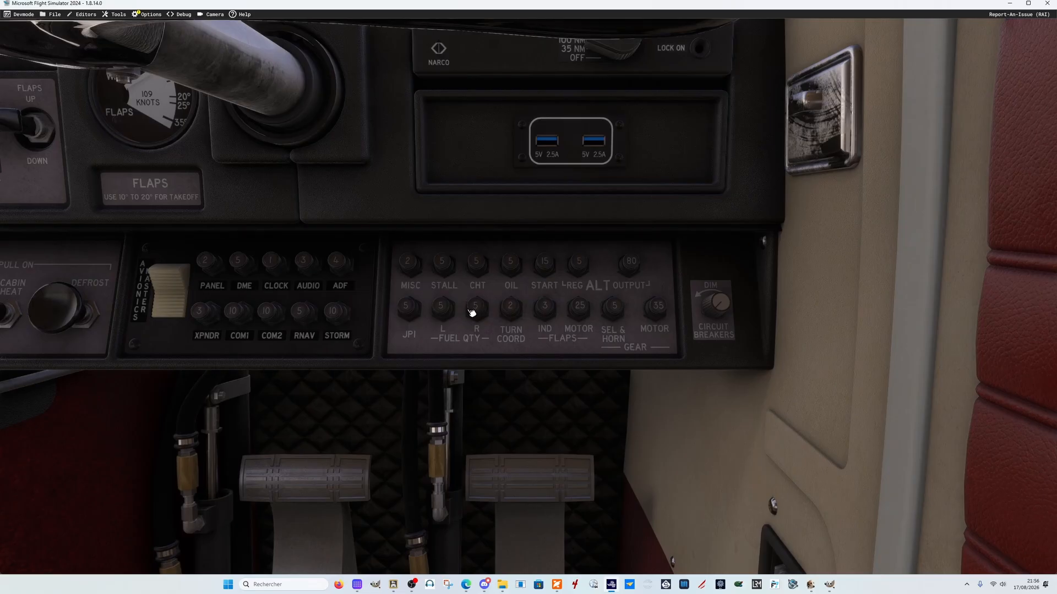
key("Left")
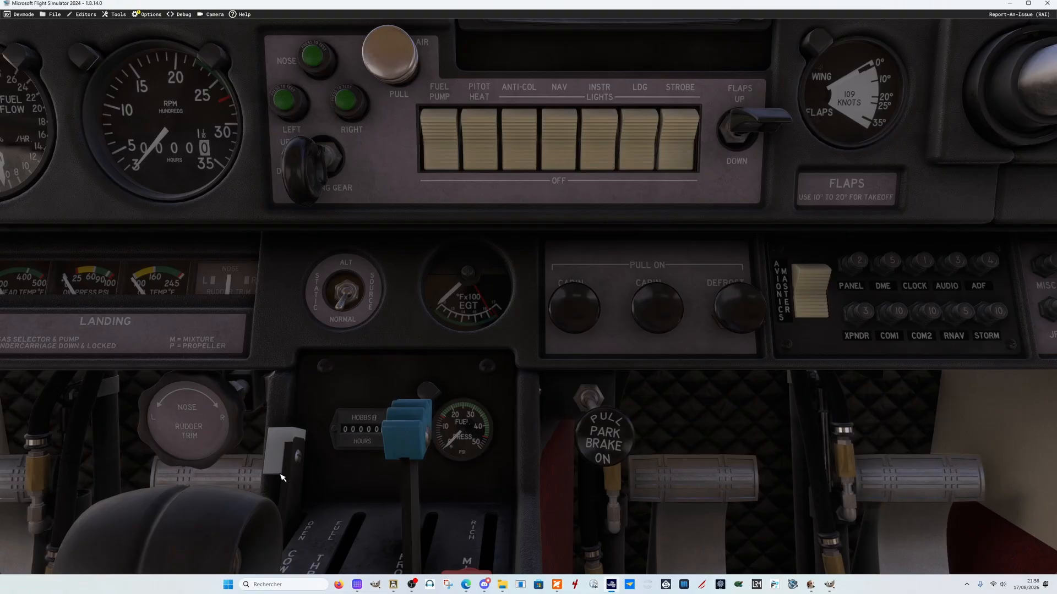
- Restore Stream Deck to a smaller window and bring the circuit breakers DIM knob into view in the simulator
left_click(357, 584)
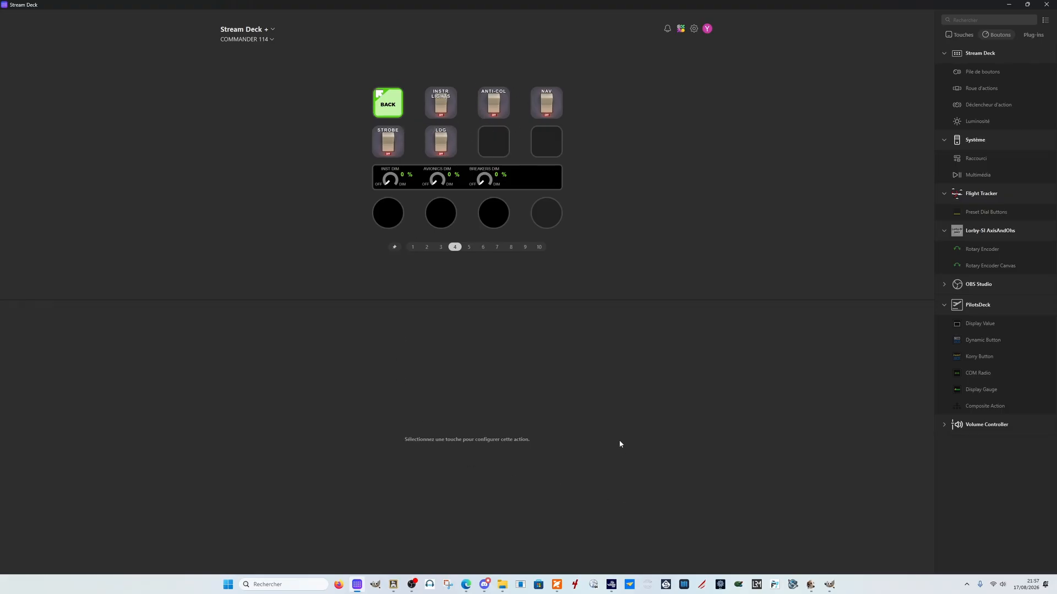
left_click(1027, 4)
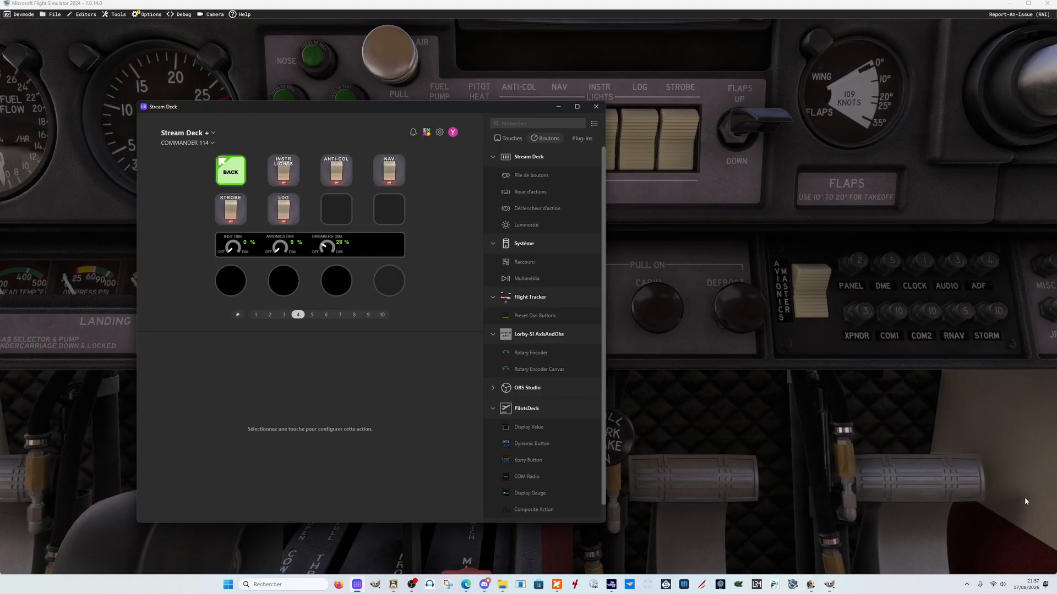
left_click(714, 423)
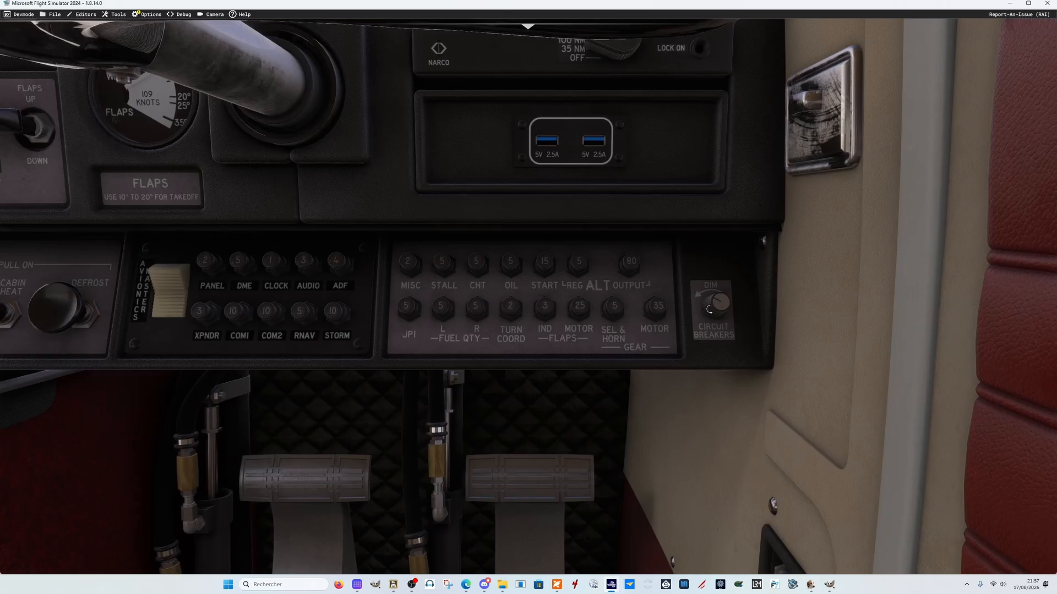
- Place the unmaximized Stream Deck window over the simulator so that the circuit breakers DIM knob stays visible beside it
left_click(362, 572)
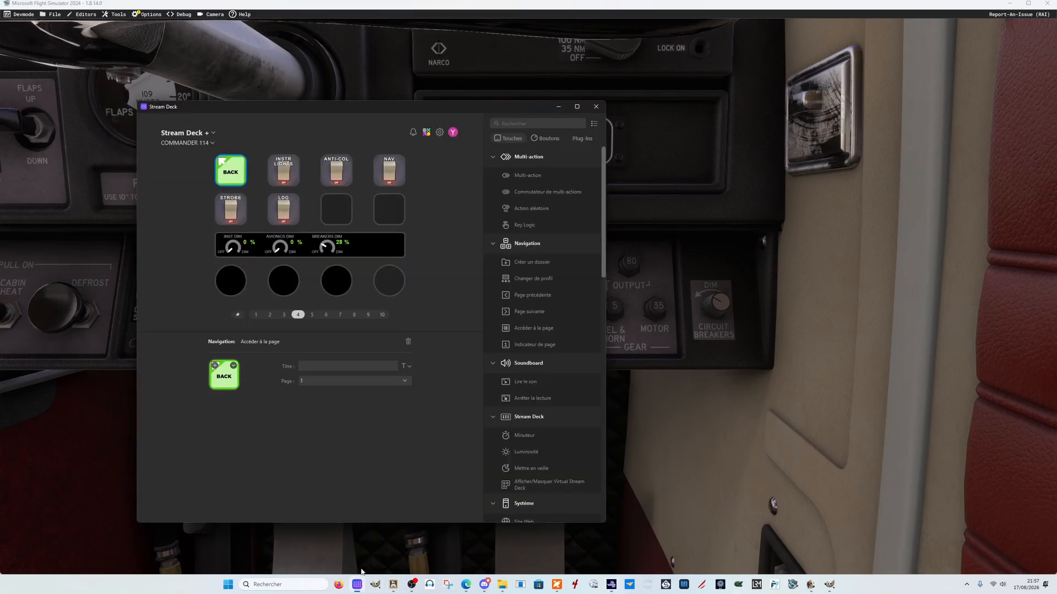
left_click_drag(387, 108, 307, 112)
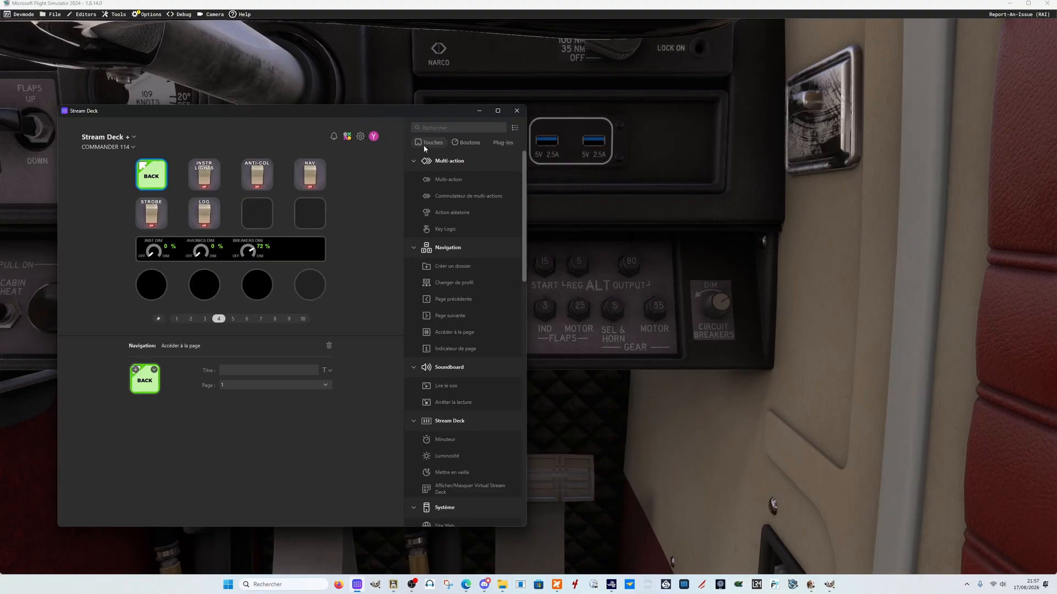
left_click(497, 112)
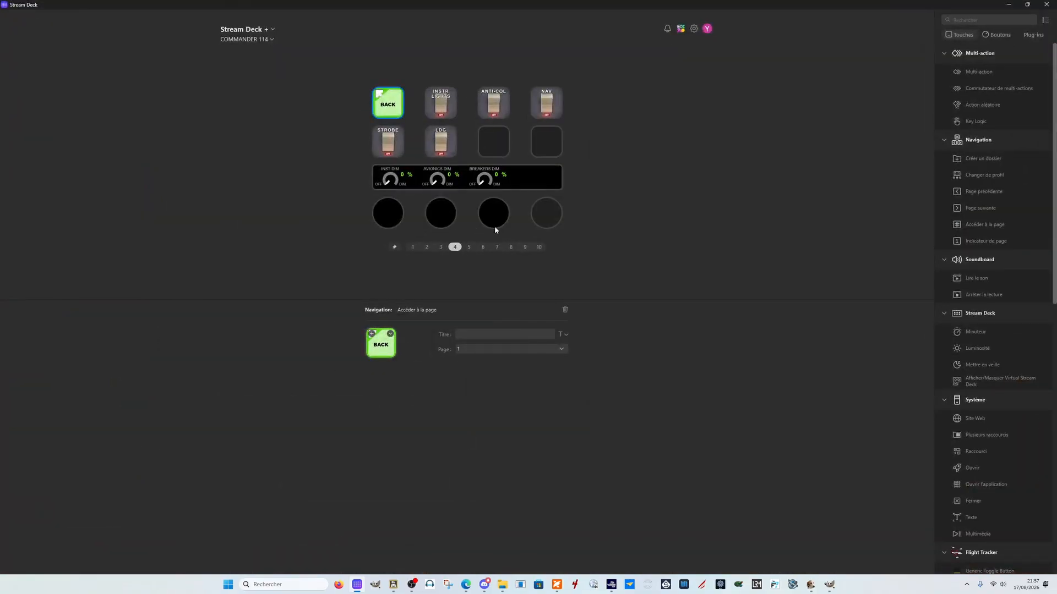
left_click(1027, 5)
left_click_drag(399, 114, 336, 99)
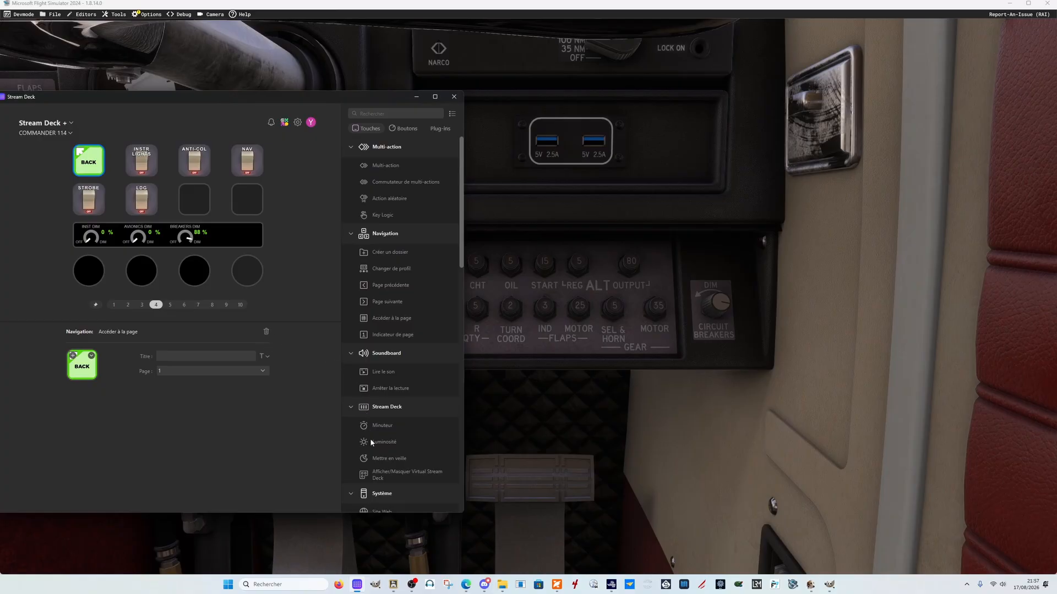
- Assign PilotsDeck's Composite Action to the fourth dial on page 4 and maximize the Stream Deck window
left_click_drag(462, 252, 452, 503)
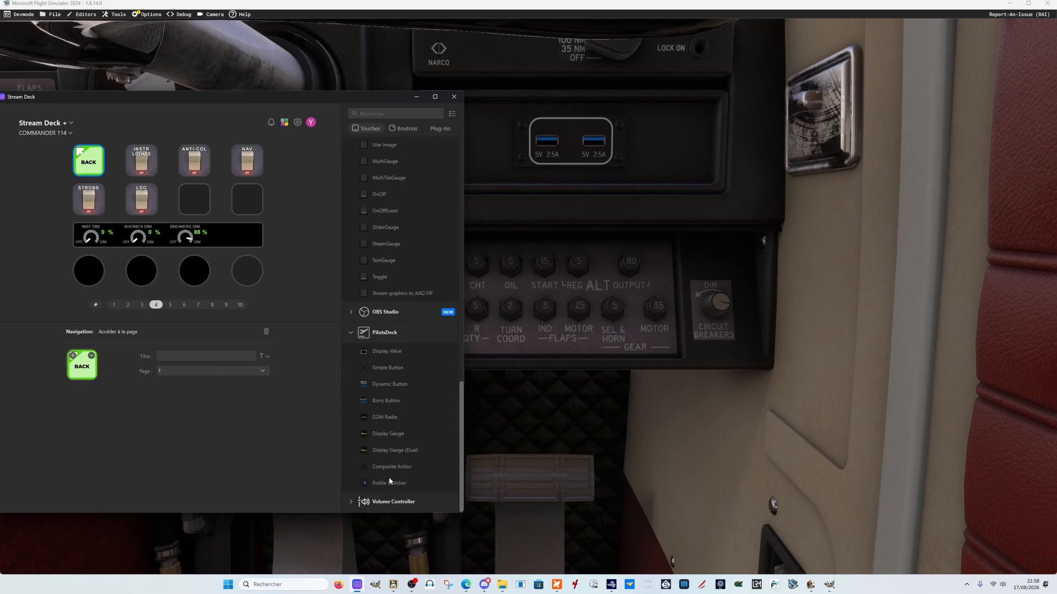
left_click_drag(391, 471, 242, 272)
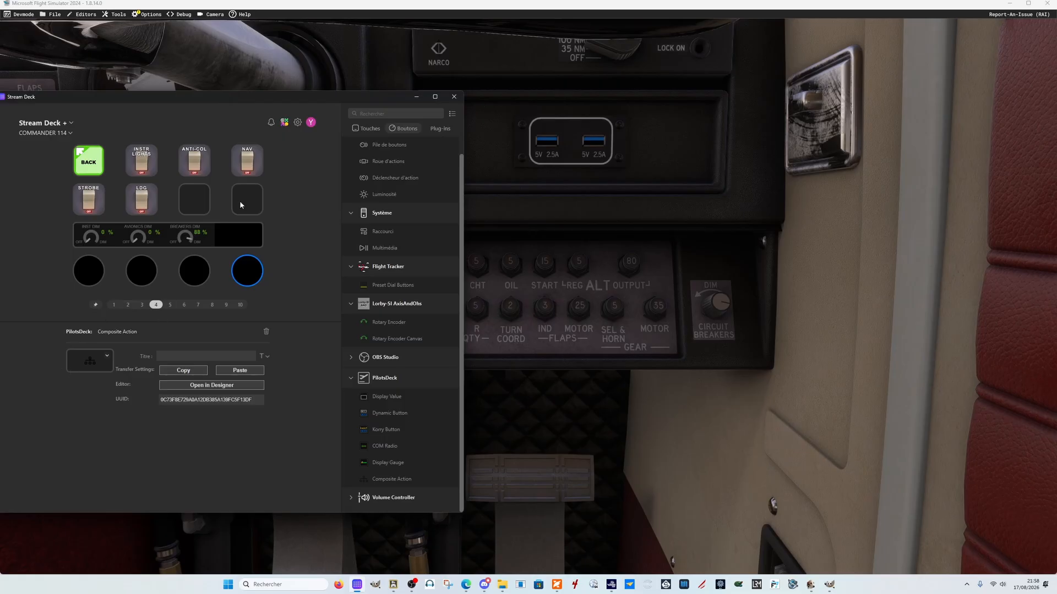
left_click(435, 96)
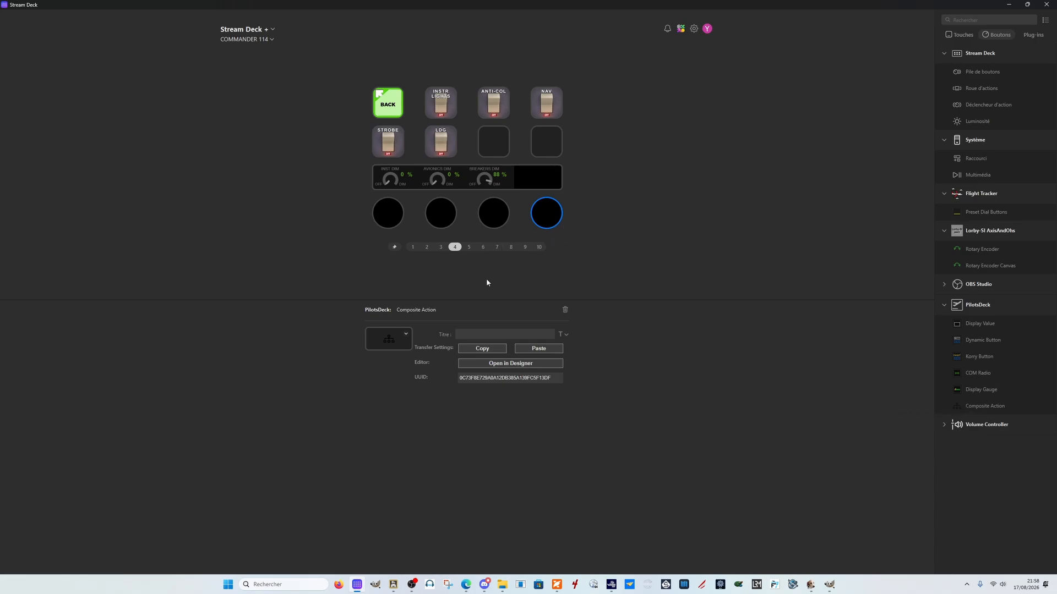
- Open the Composite Action in the Action Designer beside the deck preview and examine its Elements and Commands sections
left_click(517, 364)
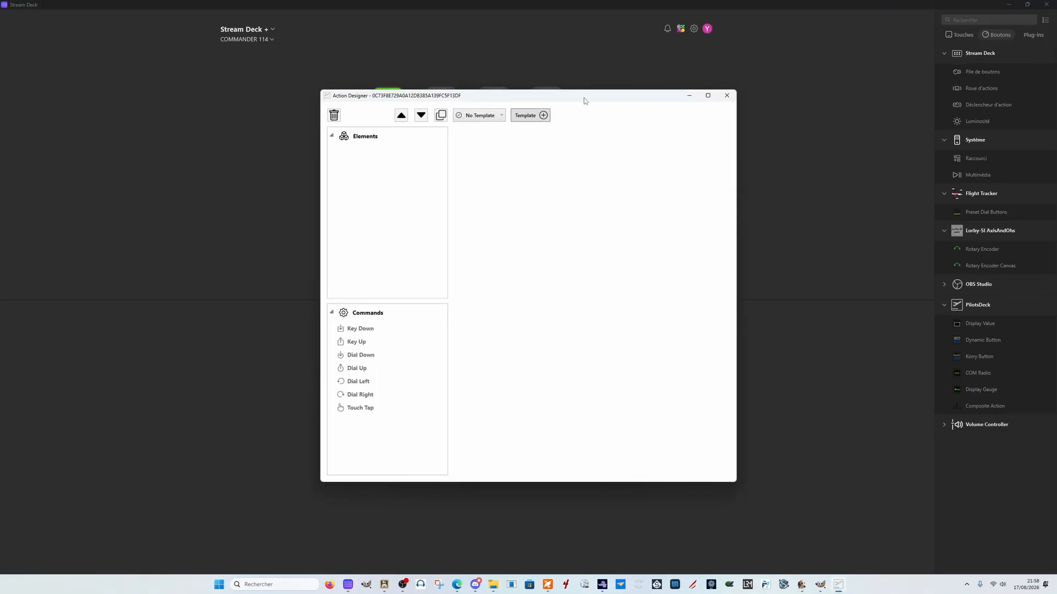
left_click_drag(585, 98, 849, 72)
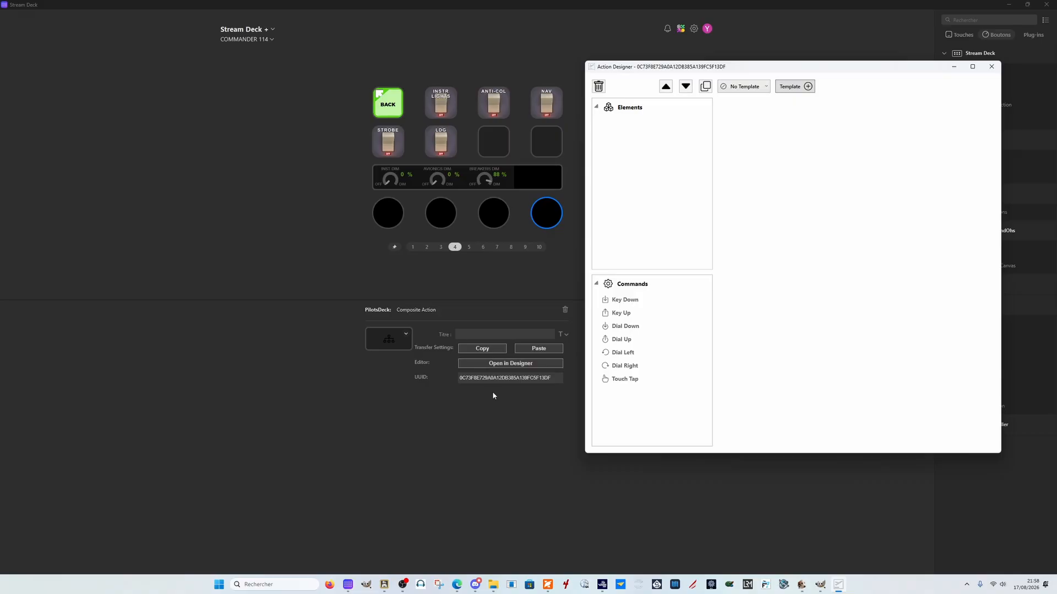
left_click(597, 108)
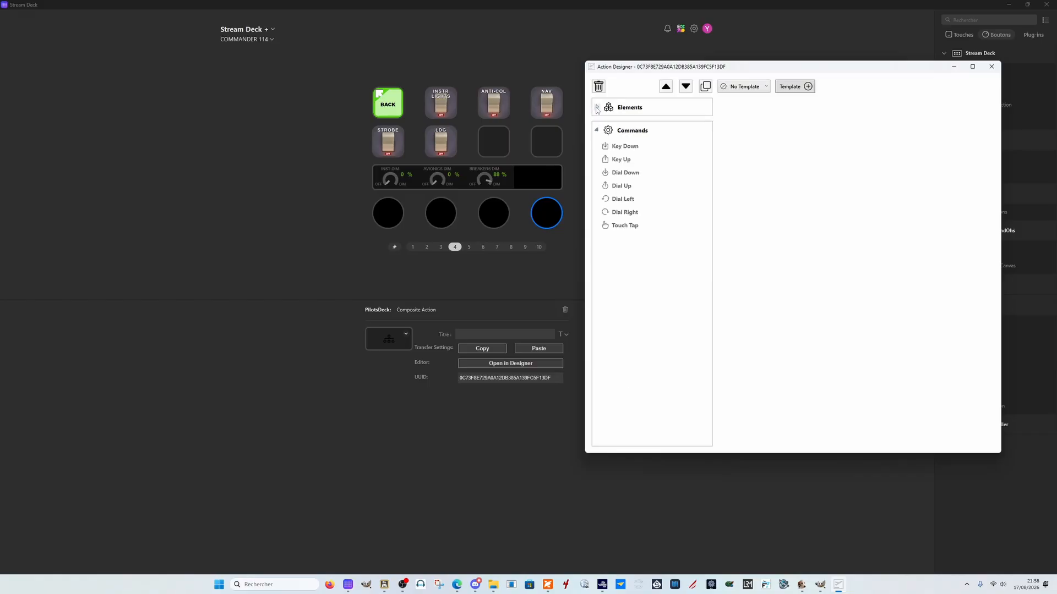
left_click(597, 131)
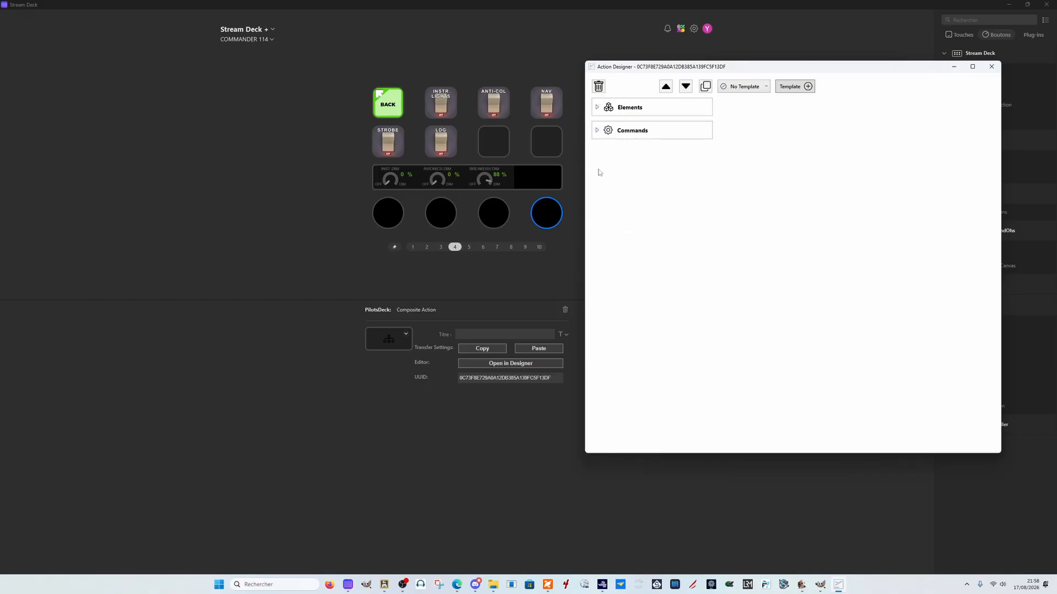
left_click(597, 130)
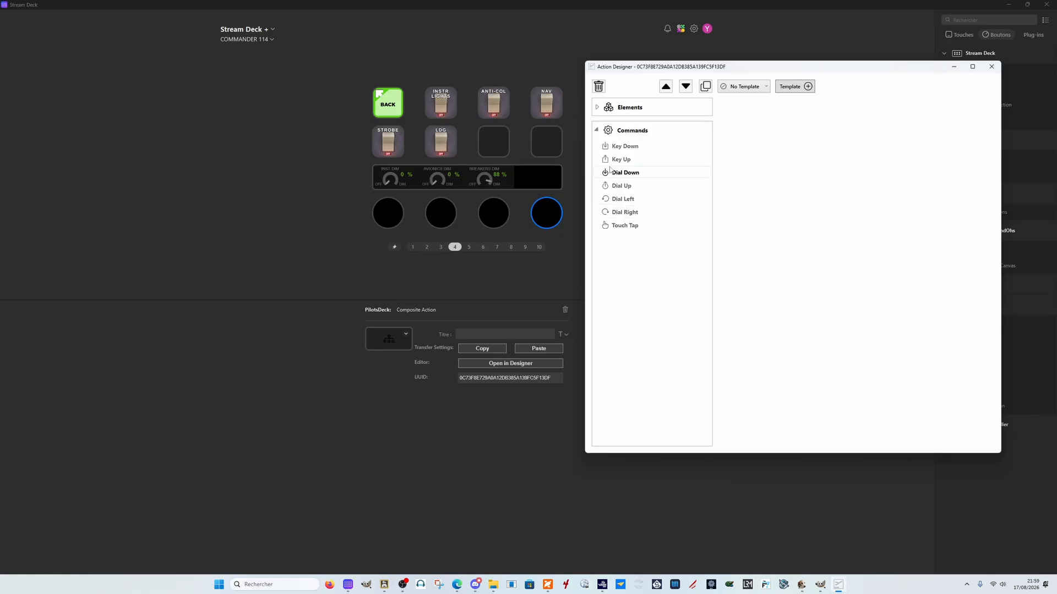
left_click(597, 130)
left_click(597, 107)
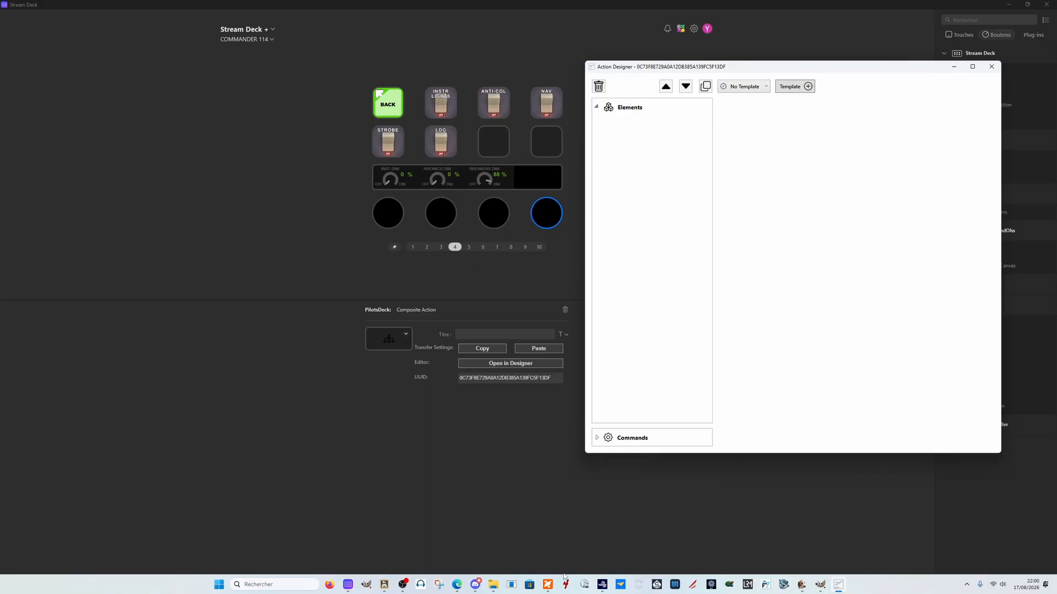
- Switch to Microsoft Flight Simulator and inspect the circuit breakers DIM knob's code in the Behaviors tool, placed clear of the knob
left_click(602, 585)
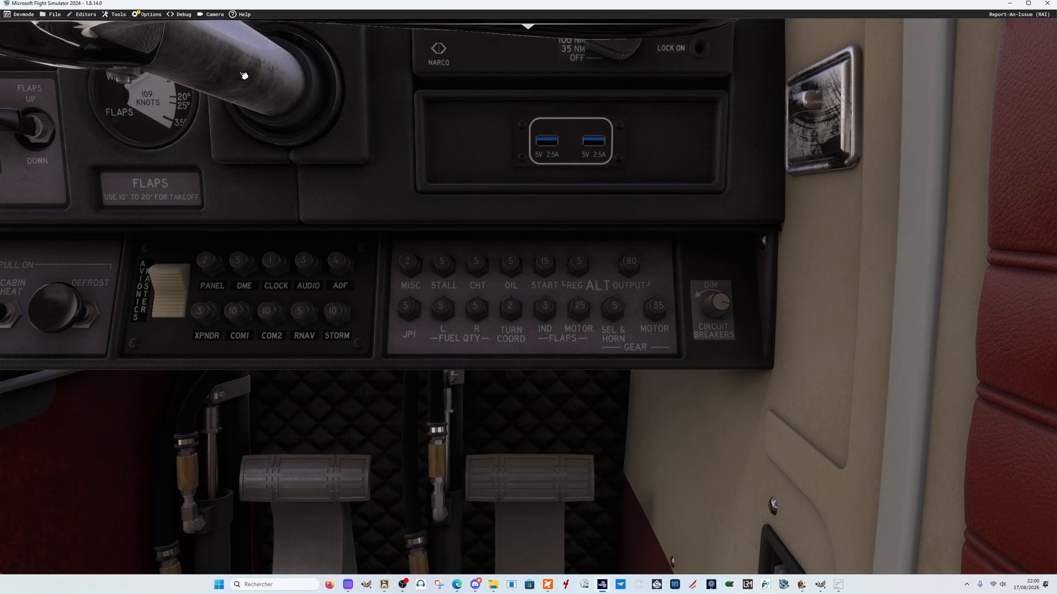
left_click(118, 14)
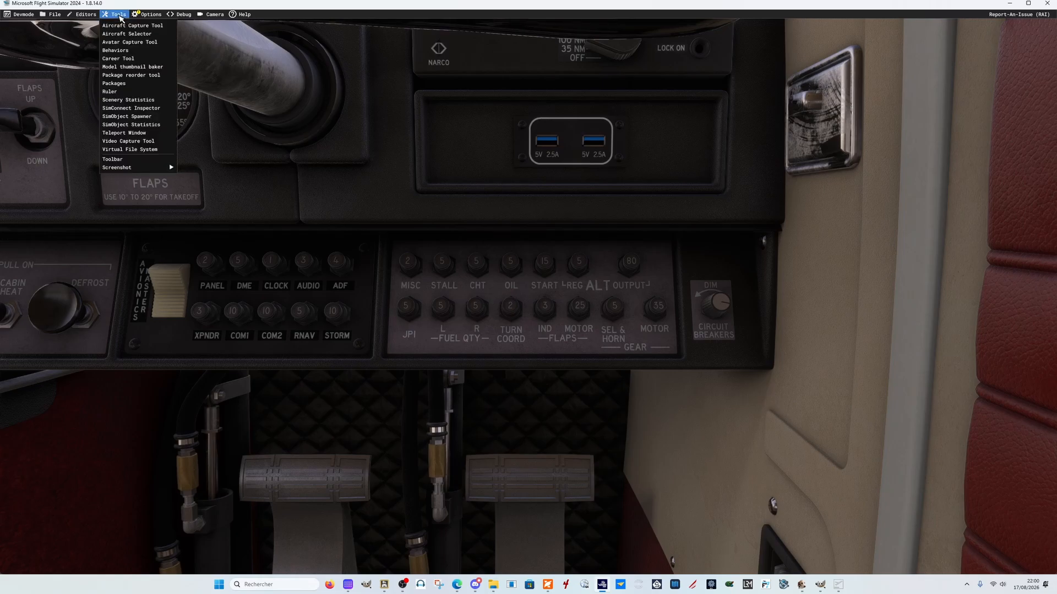
left_click(122, 51)
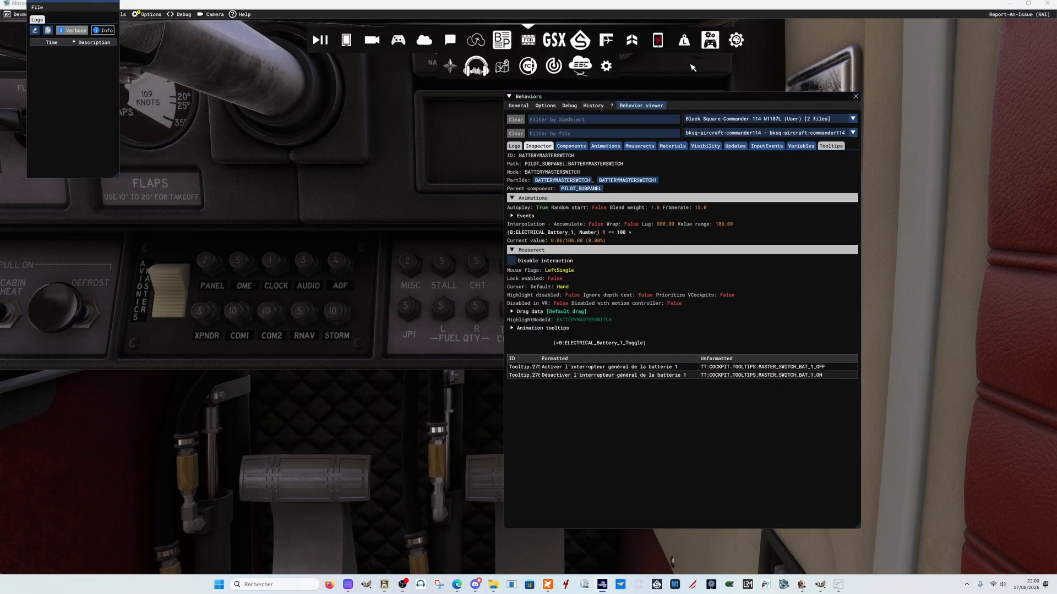
left_click_drag(681, 108, 305, 165)
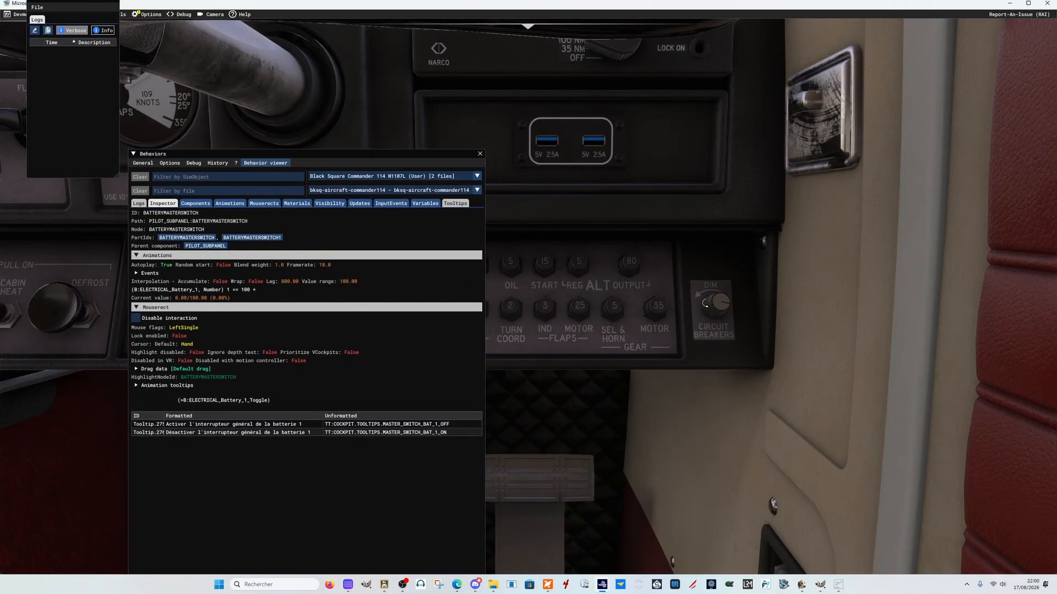
key("ctrl+g")
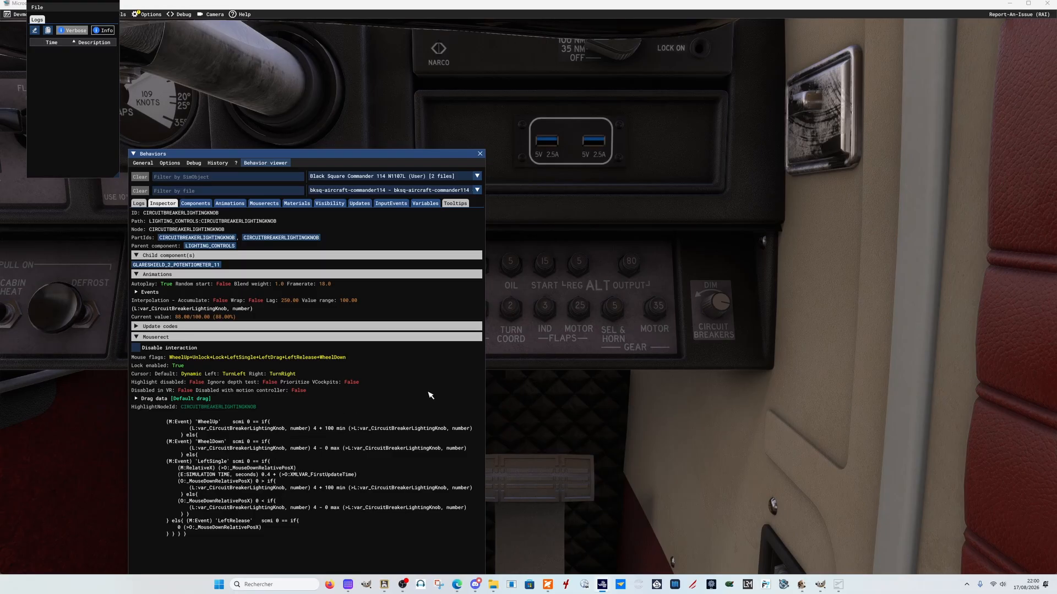
right_click(247, 456)
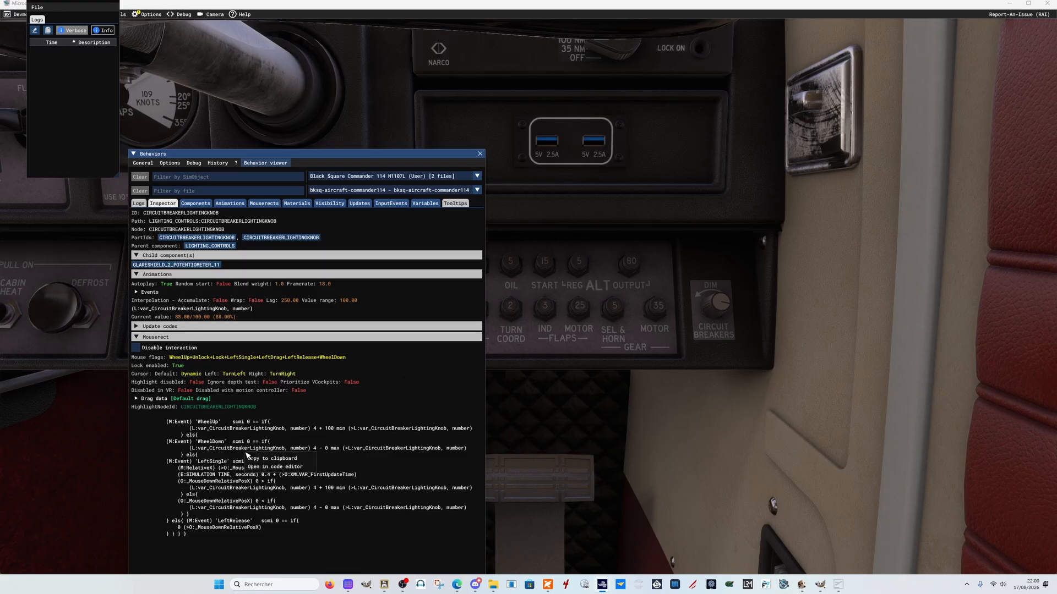
left_click(330, 414)
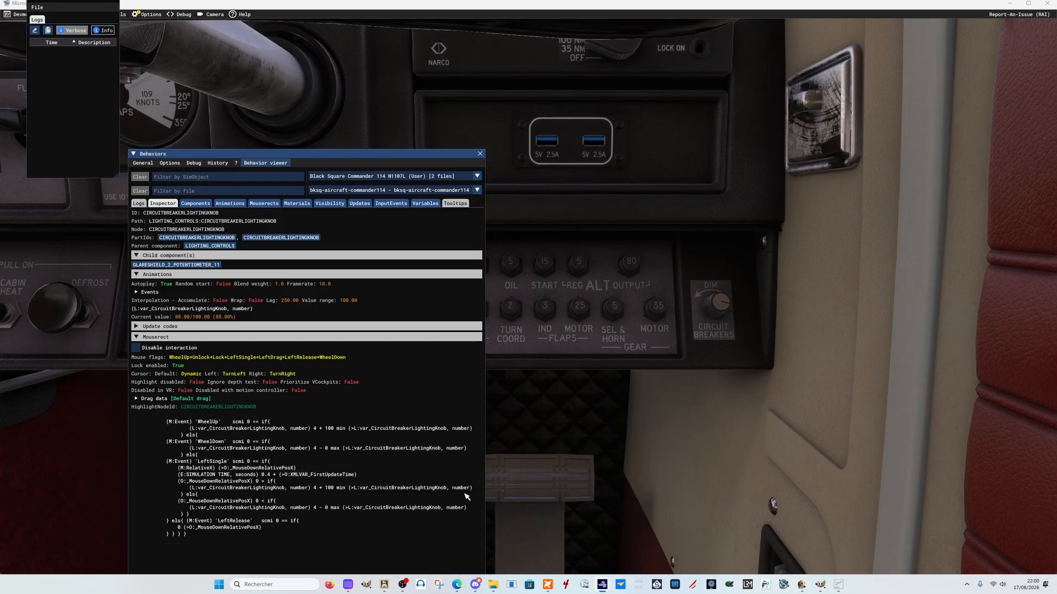
- Switch to Axis and Ohs and examine the LIGHT_Dim_Circuit_Breakers_Dec script of the BKSQ114 group in the Scripts Editor
mouse_move(472, 585)
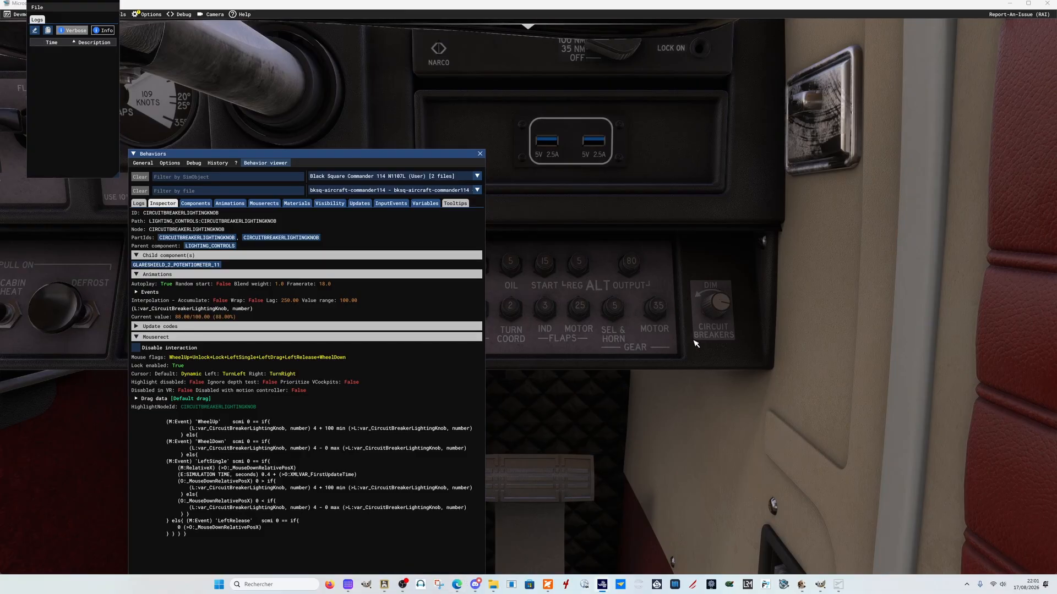
left_click(386, 584)
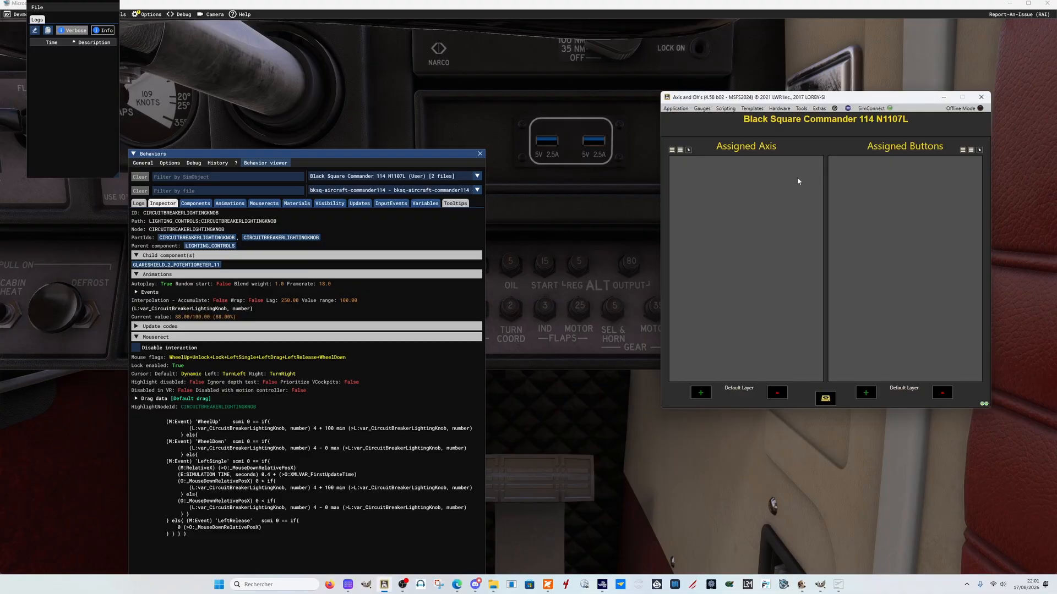
left_click(751, 109)
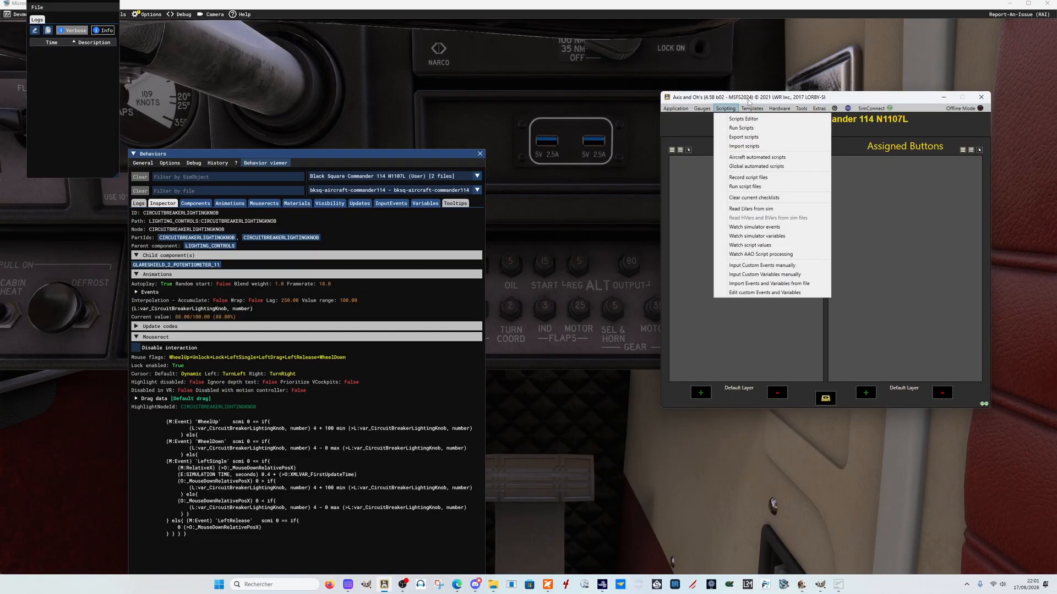
left_click(725, 116)
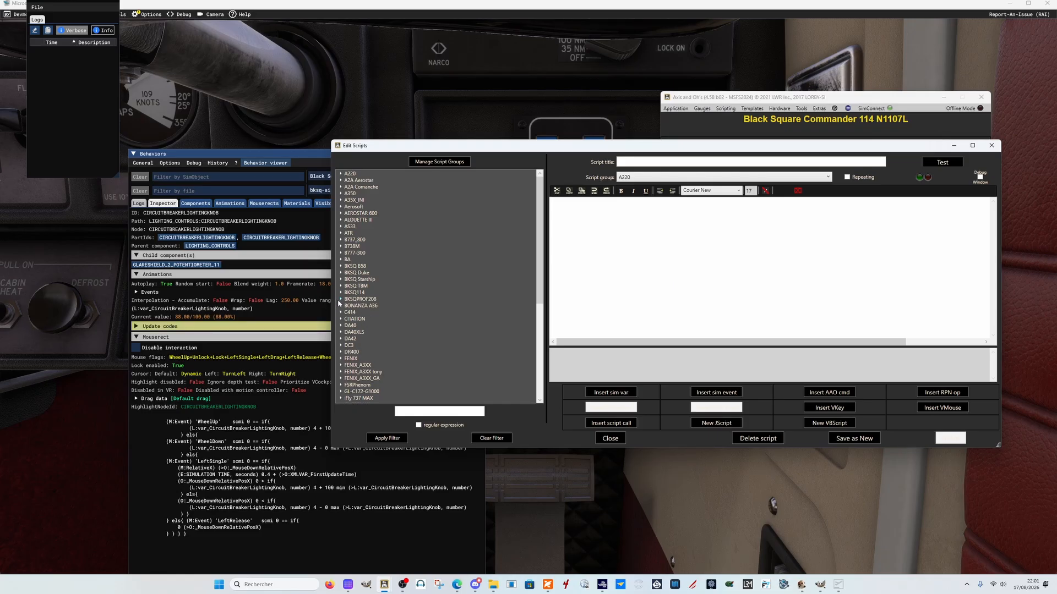
left_click(341, 293)
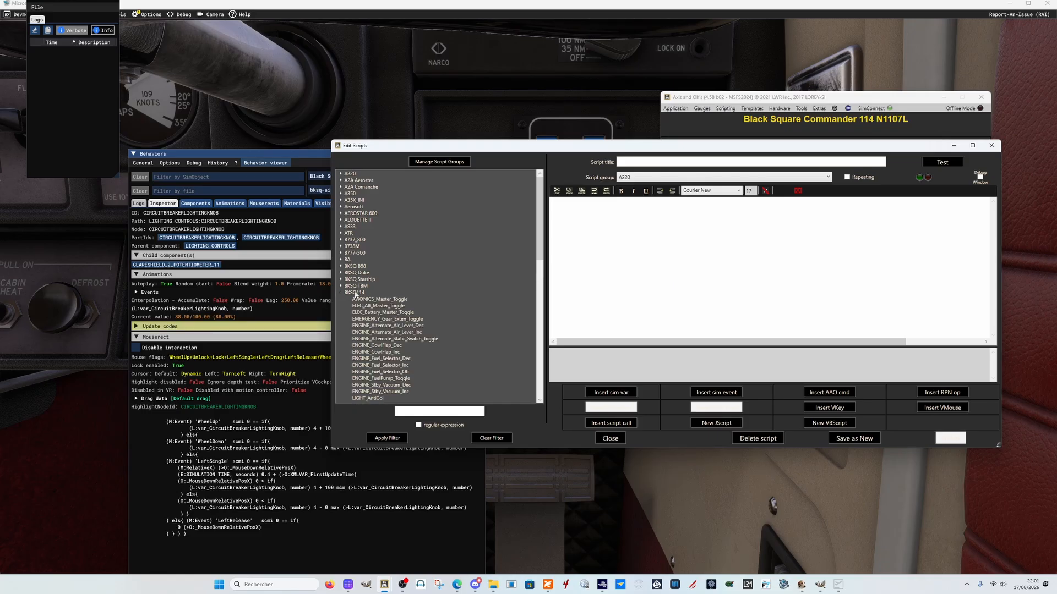
left_click_drag(556, 152, 561, 127)
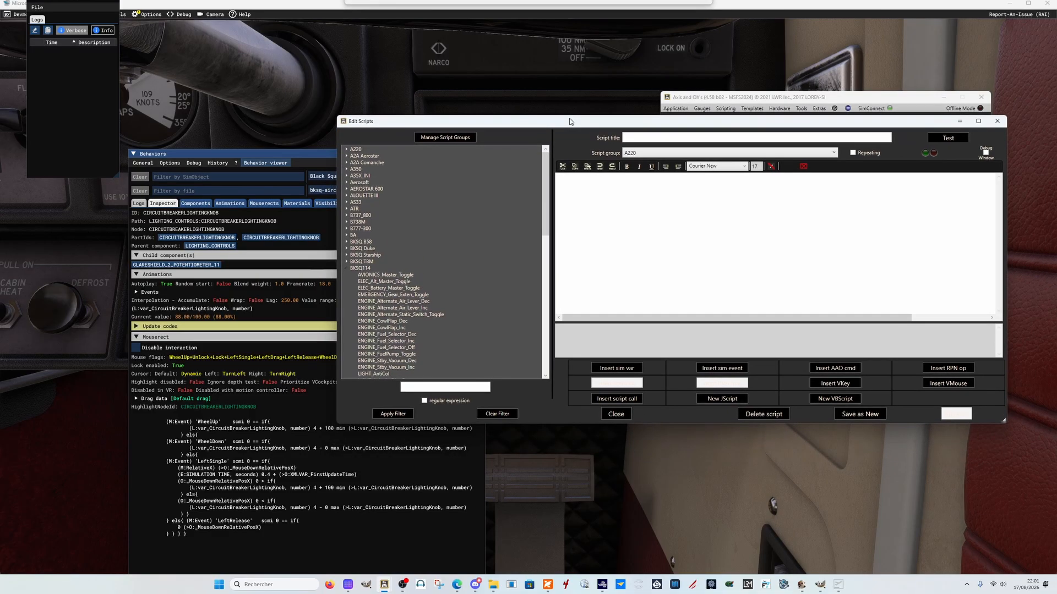
left_click_drag(544, 210, 543, 240)
scroll(541, 243, "down", 3)
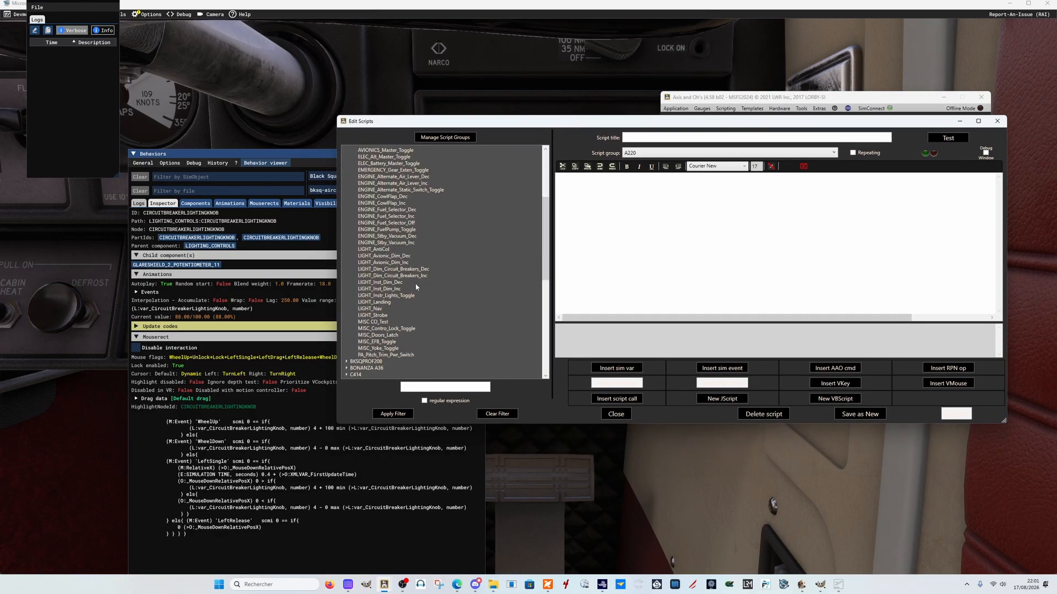
left_click(374, 269)
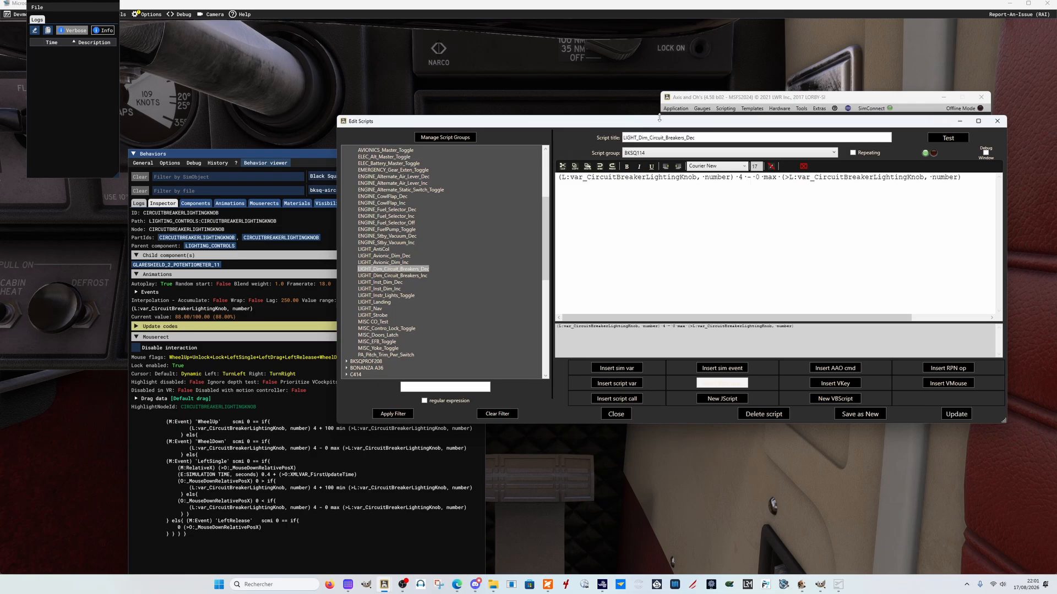
left_click_drag(656, 125, 490, 148)
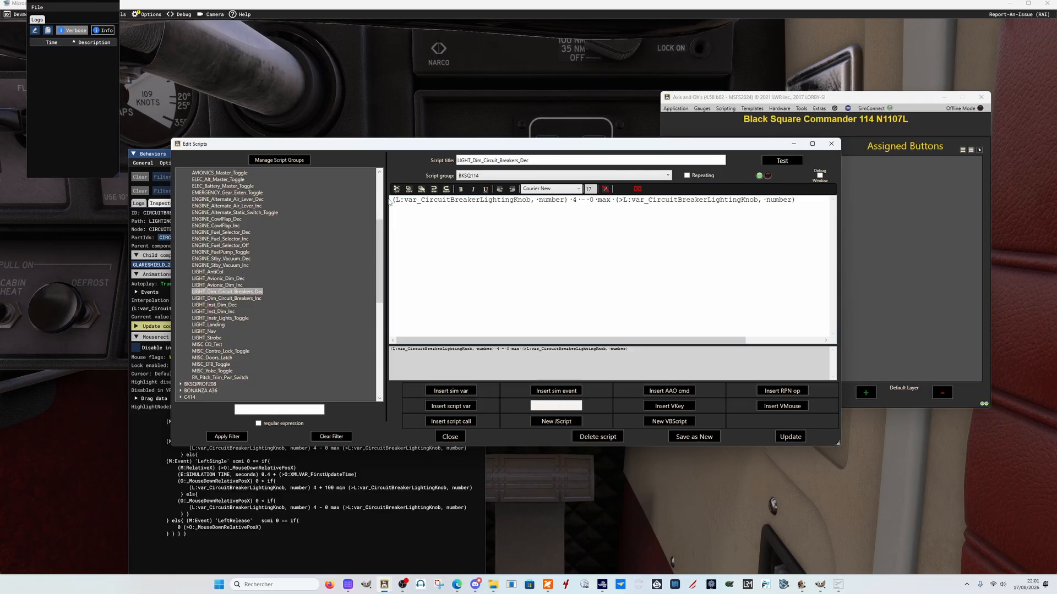
left_click_drag(393, 199, 810, 196)
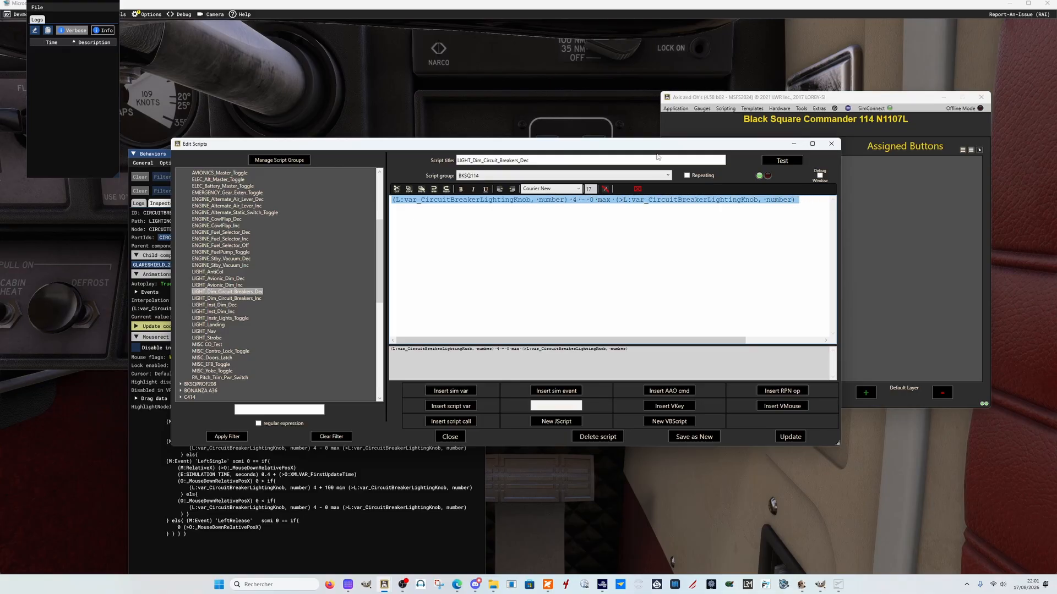
- Examine the LIGHT_Dim_Circuit_Breakers_Inc script and its var_CircuitBreakerLightingKnob variable, and move the Axis and Ohs windows clear of the DIM knob
left_click(249, 298)
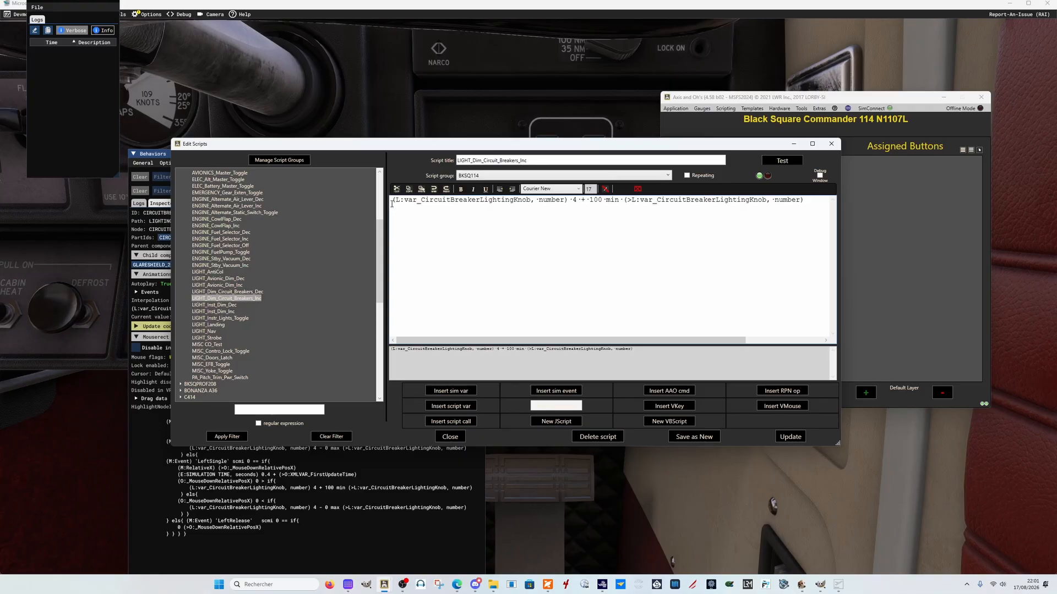
left_click_drag(392, 204, 804, 206)
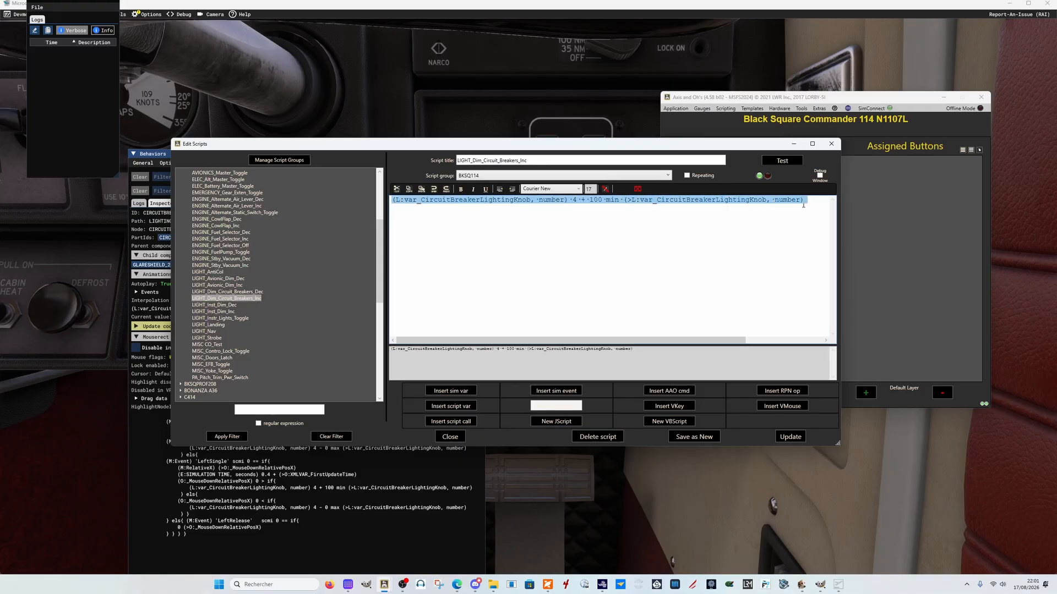
left_click(688, 200)
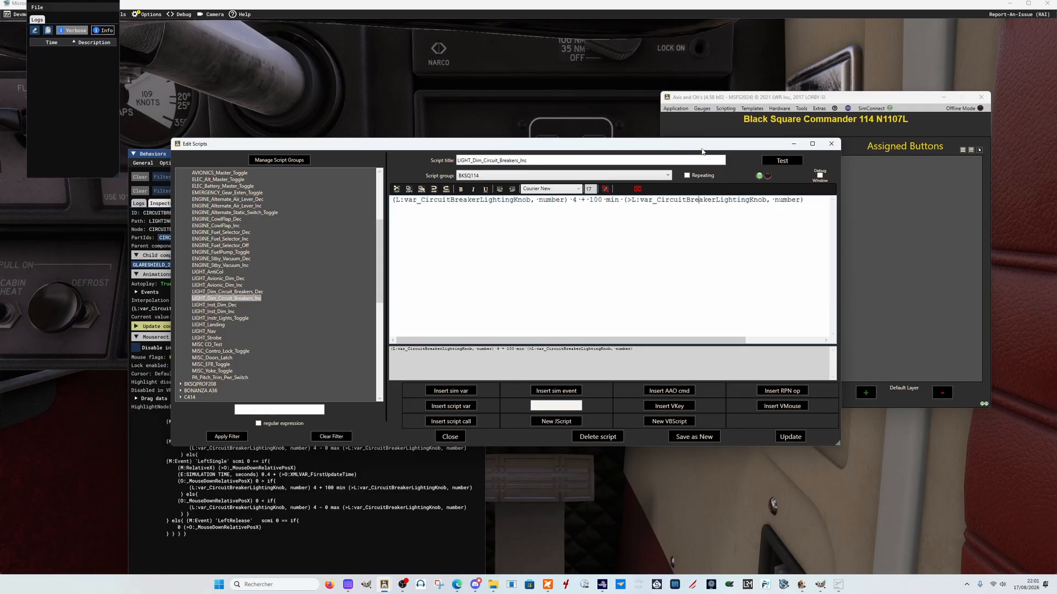
left_click_drag(703, 149, 679, 91)
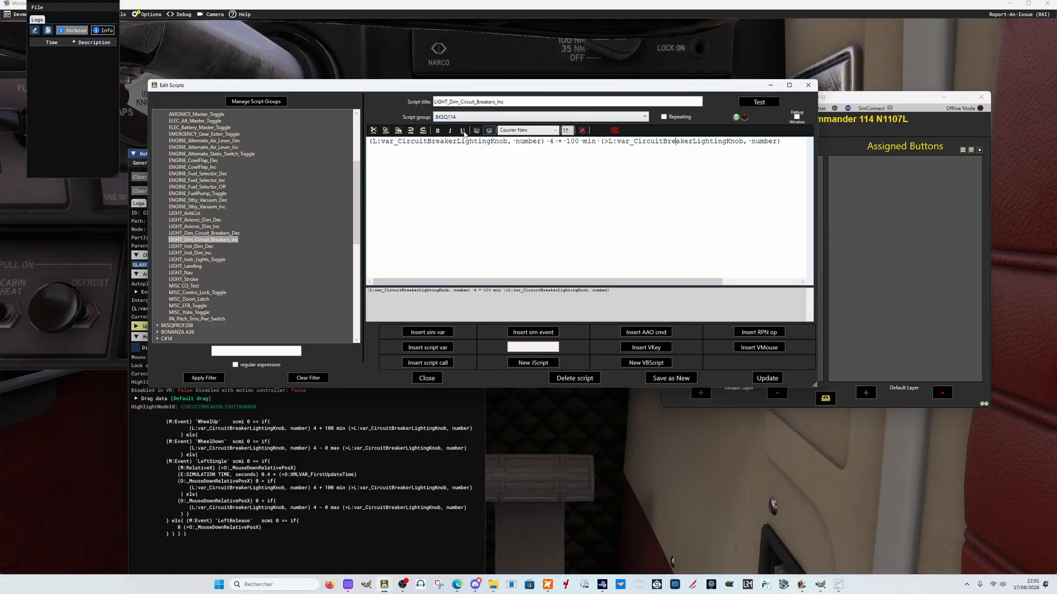
left_click_drag(381, 144, 527, 137)
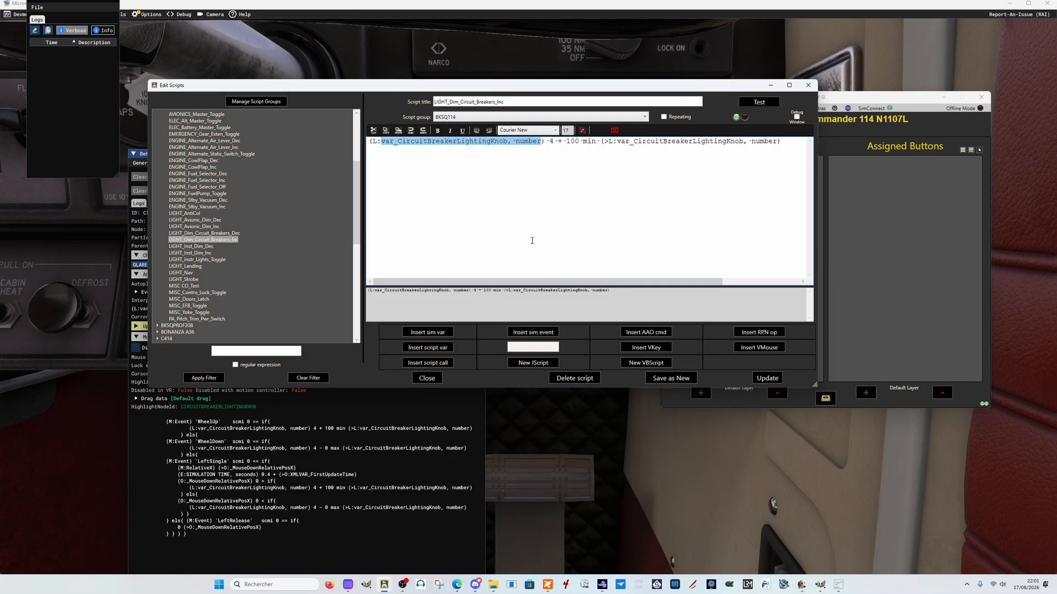
left_click(518, 175)
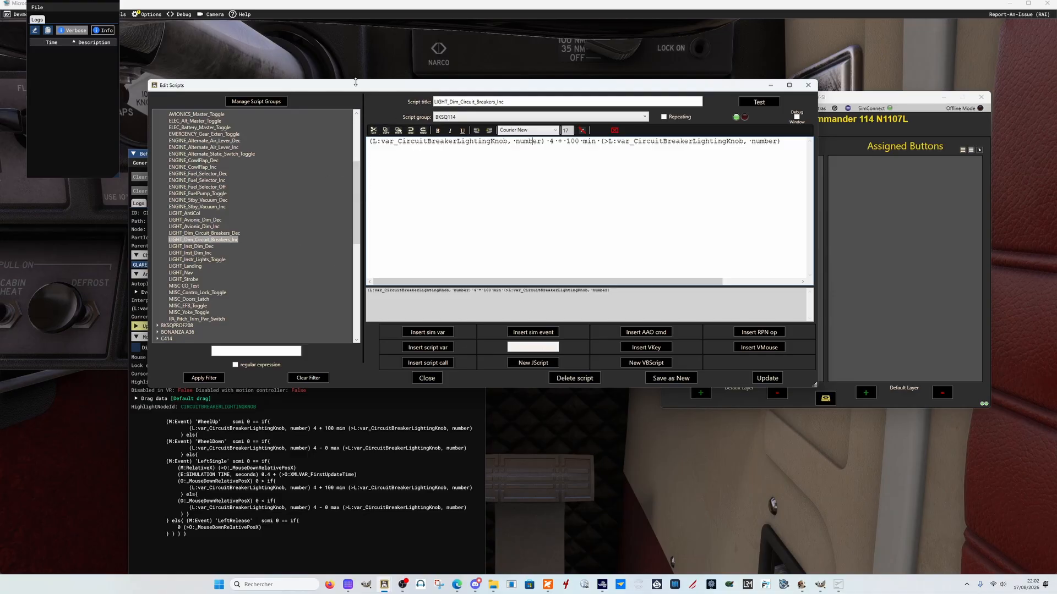
left_click_drag(355, 85, 143, 284)
left_click_drag(793, 101, 867, 358)
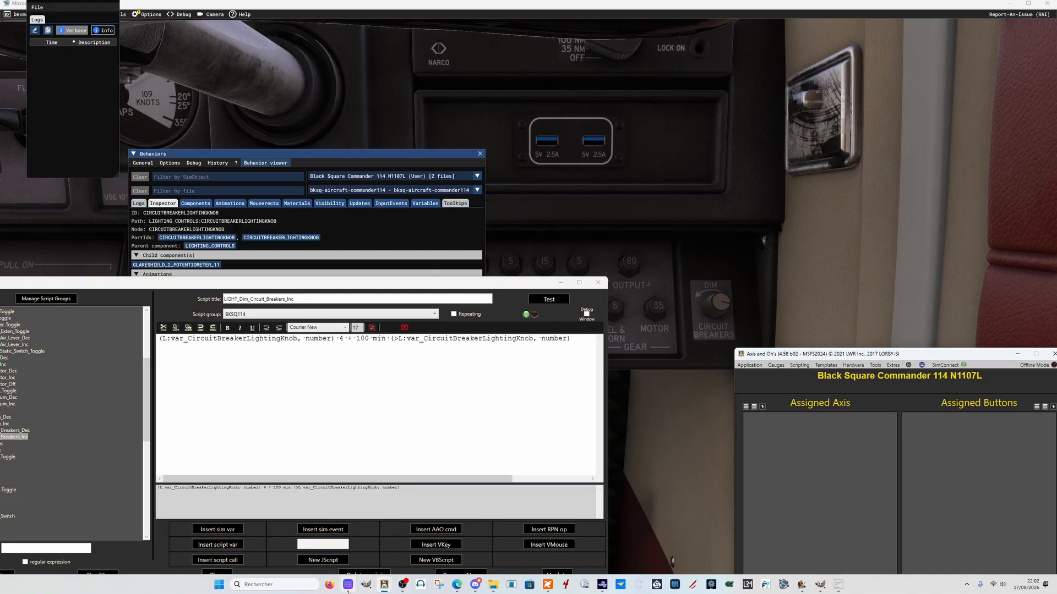
- Switch to Stream Deck and reopen page 4's fourth-dial Composite Action in the Action Designer, placed beside the deck preview
mouse_move(347, 584)
left_click(378, 531)
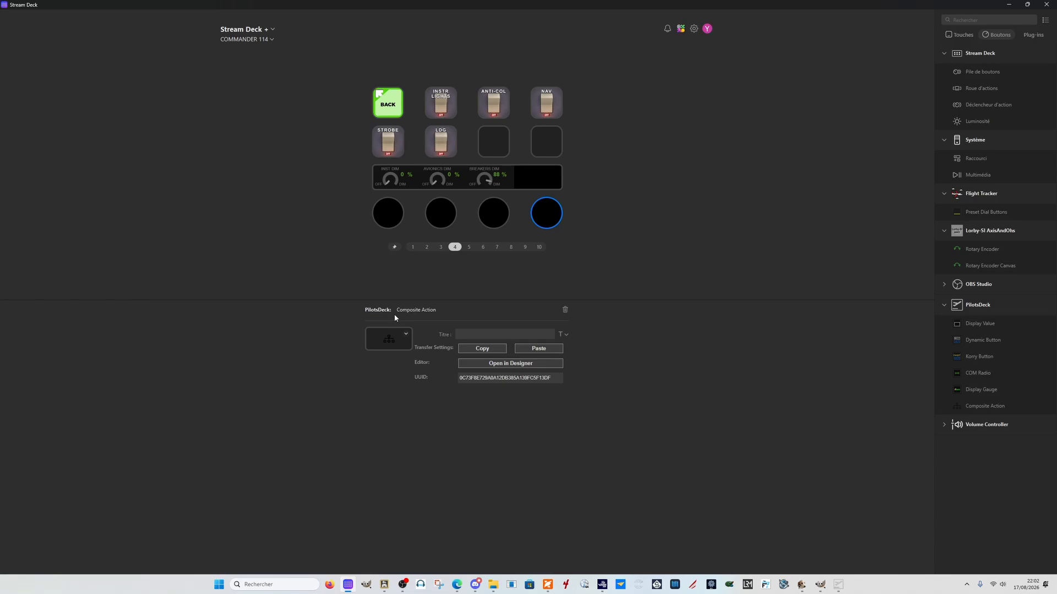
left_click(412, 247)
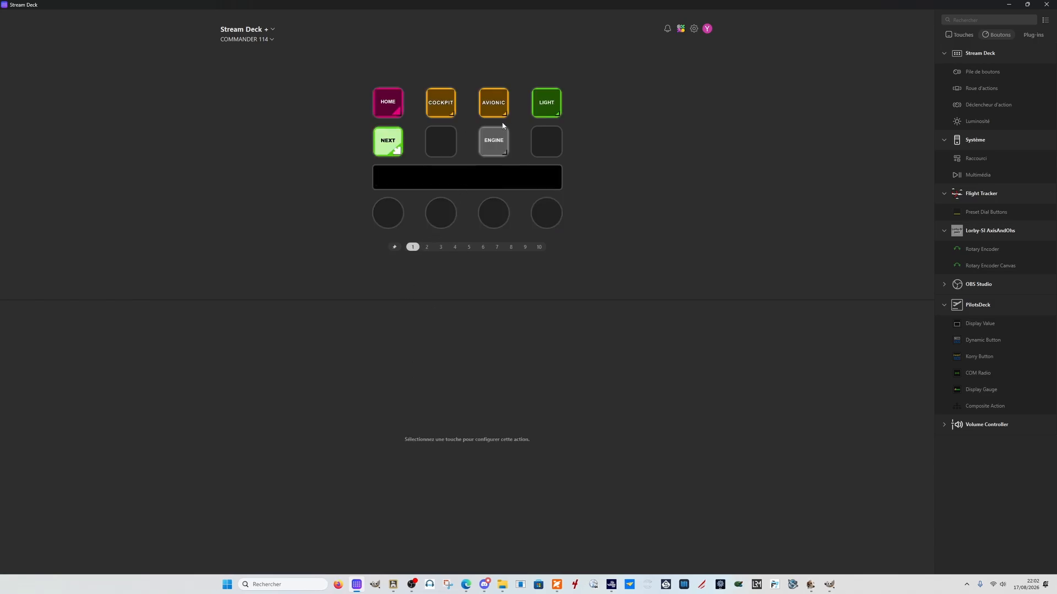
left_click(469, 247)
left_click(533, 221)
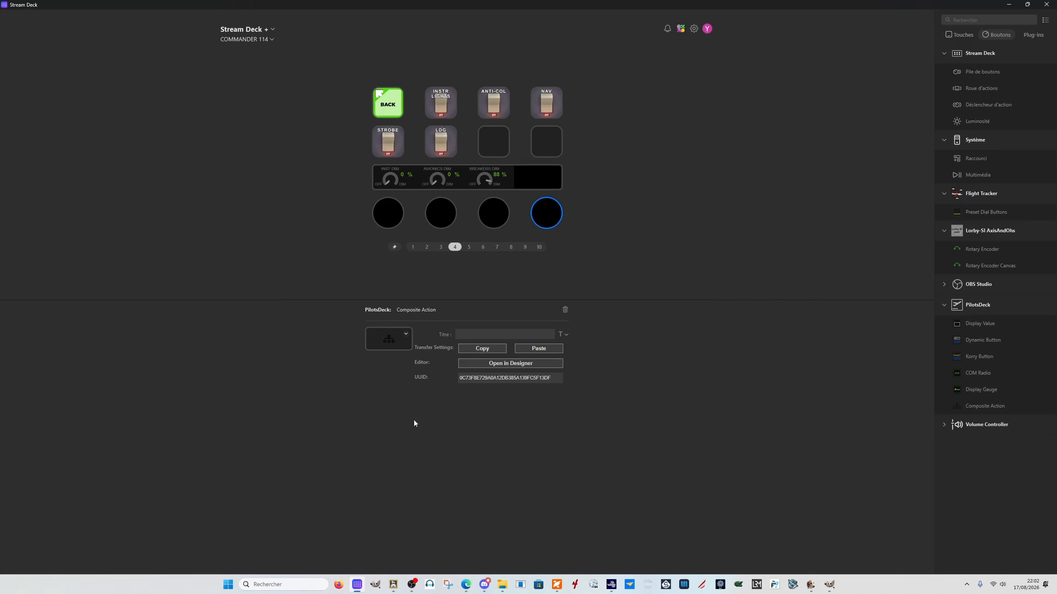
left_click(511, 364)
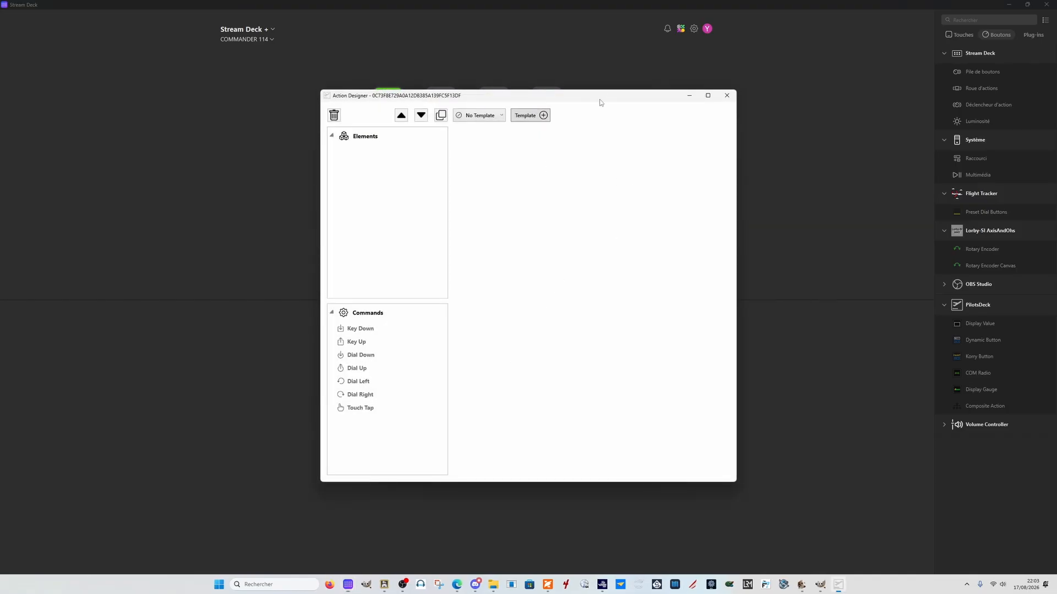
left_click_drag(600, 99, 858, 130)
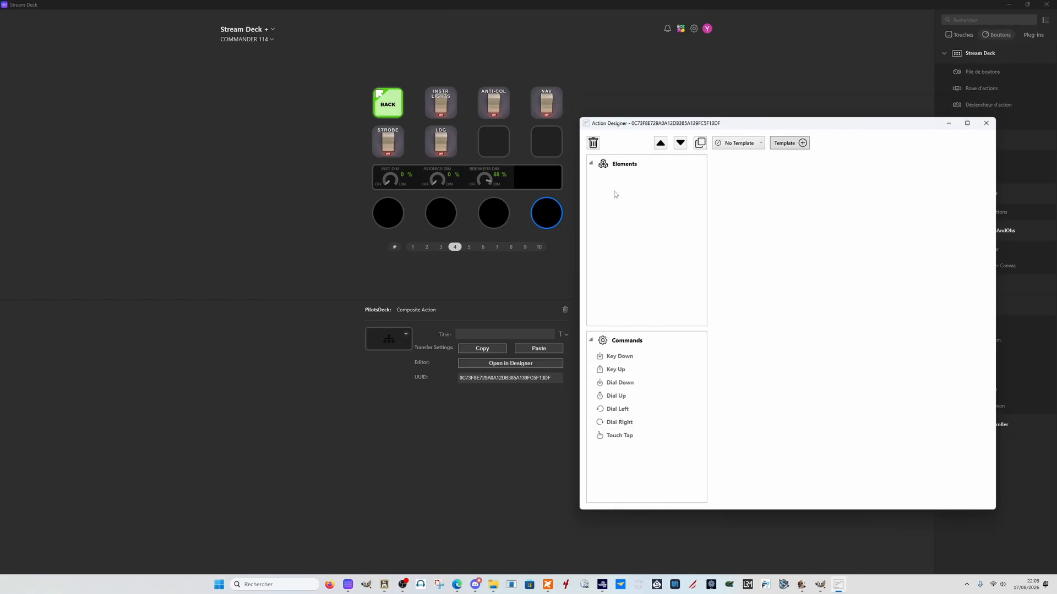
- Collapse the Elements section, add a command under Dial Left, and move the Action Designer window over the deck preview
left_click(591, 164)
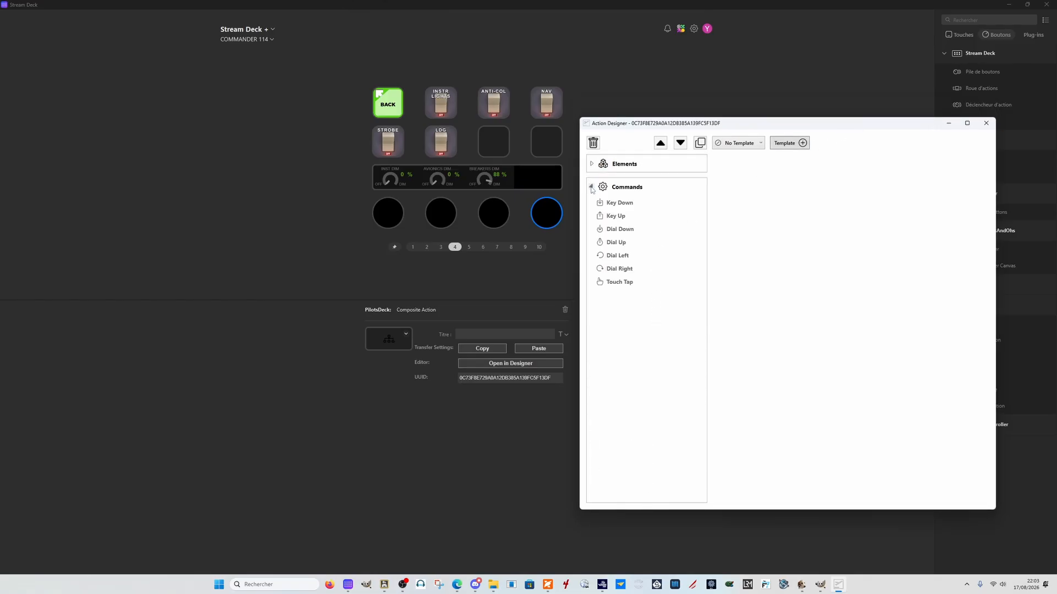
left_click(591, 186)
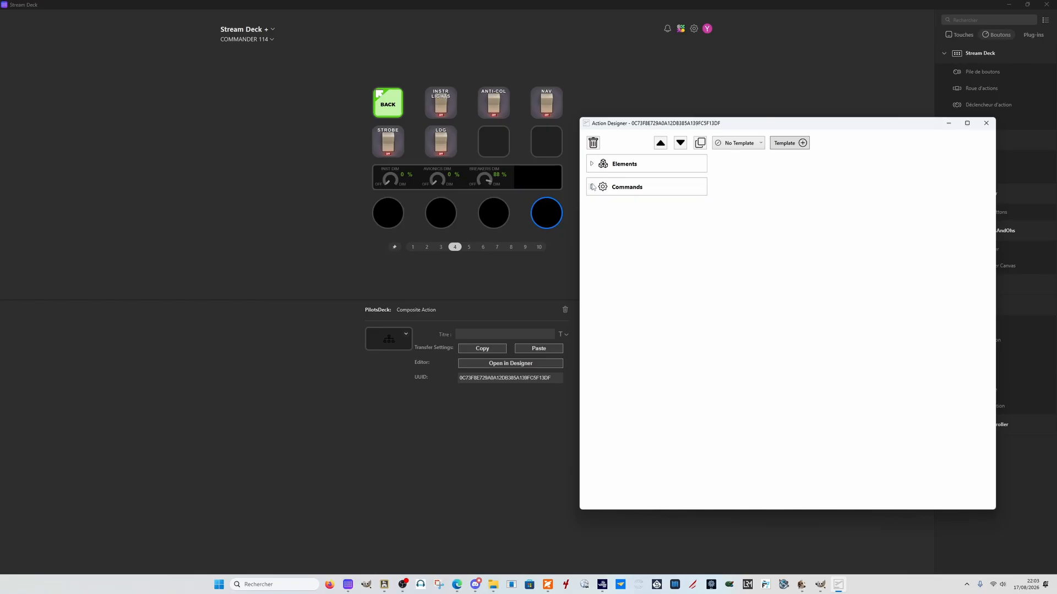
left_click(592, 187)
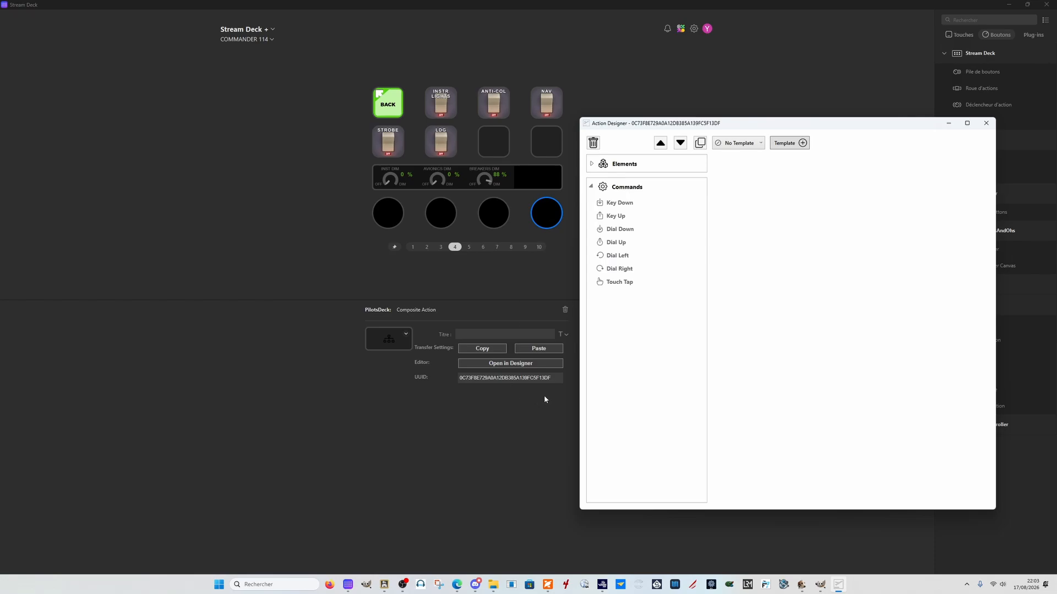
left_click(631, 260)
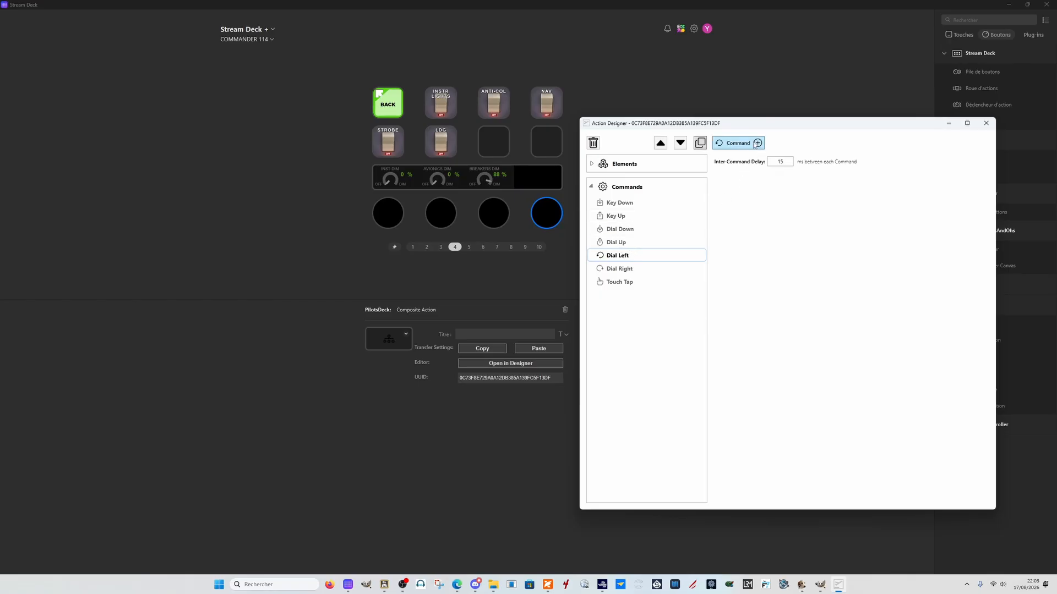
left_click_drag(820, 126, 324, 97)
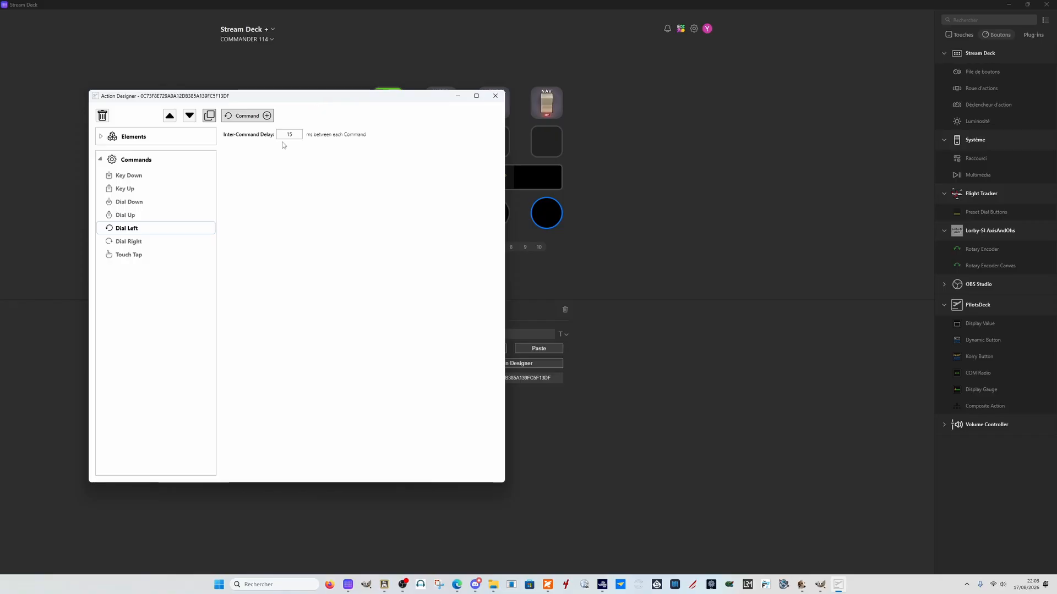
left_click(267, 116)
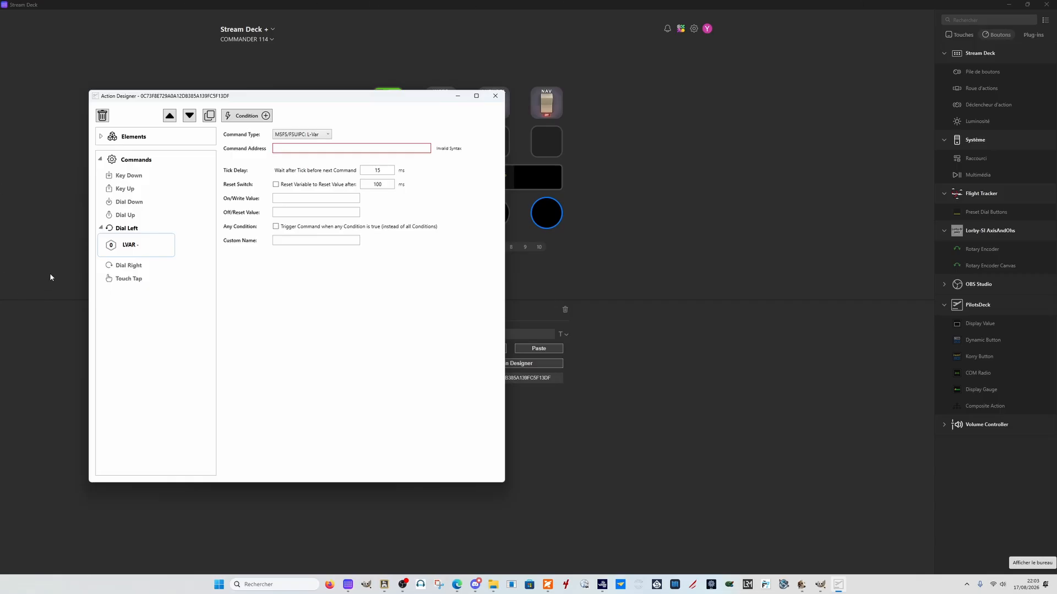
left_click(324, 136)
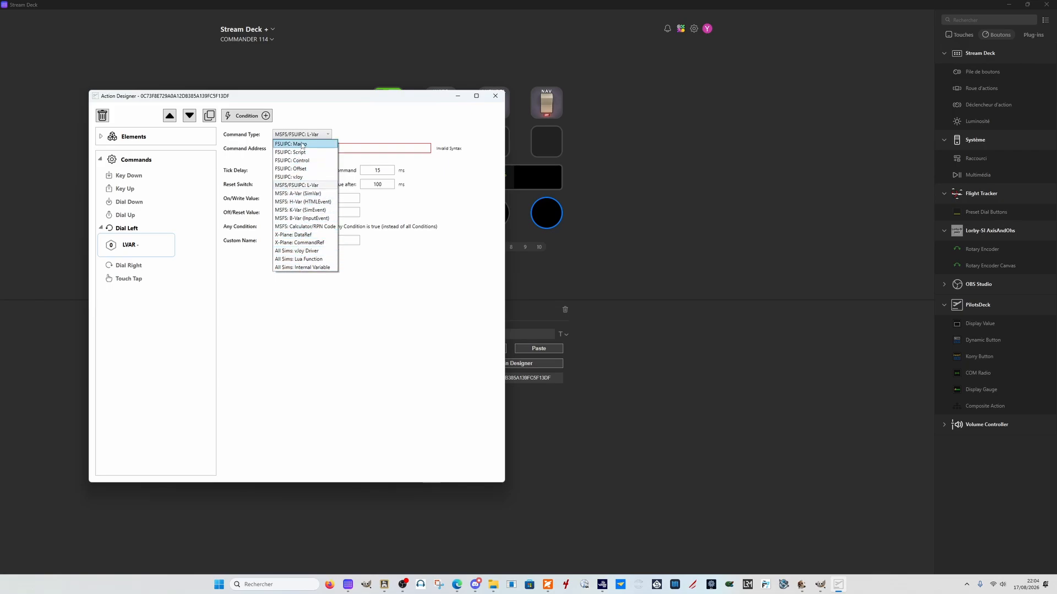
- Switch to the Axis and Ohs Edit Scripts window, placed below the command settings, and copy the entire LIGHT_Dim_Circuit_Breakers_Dec code
mouse_move(388, 587)
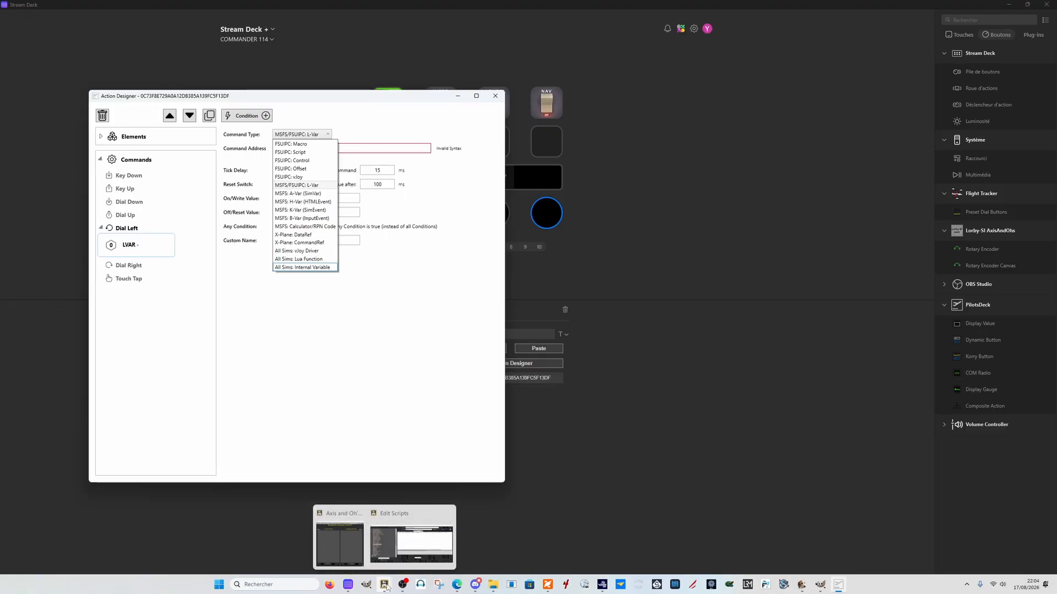
left_click(412, 511)
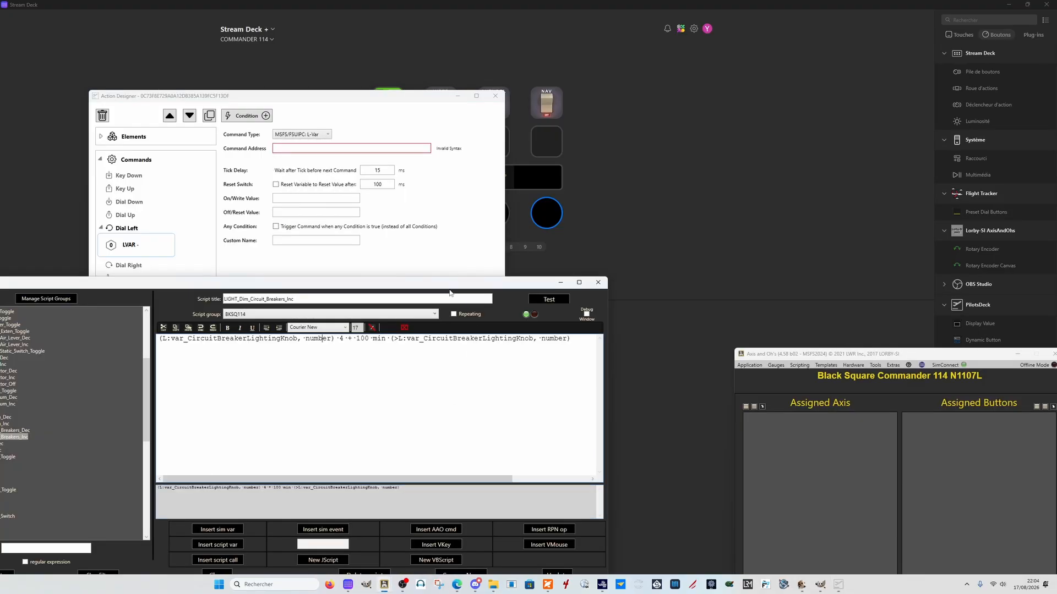
left_click_drag(452, 287, 722, 292)
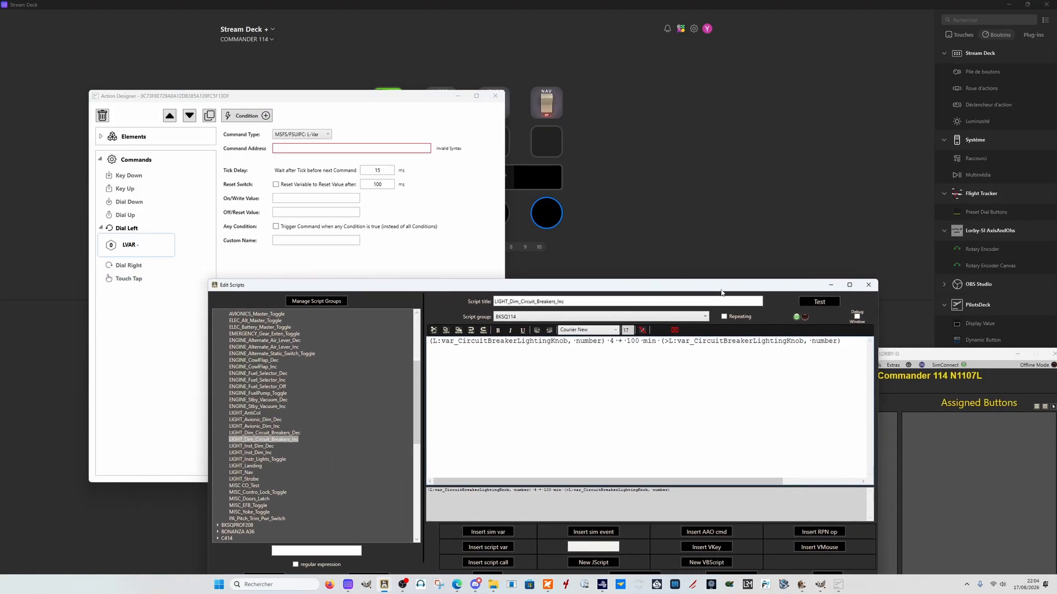
left_click(292, 434)
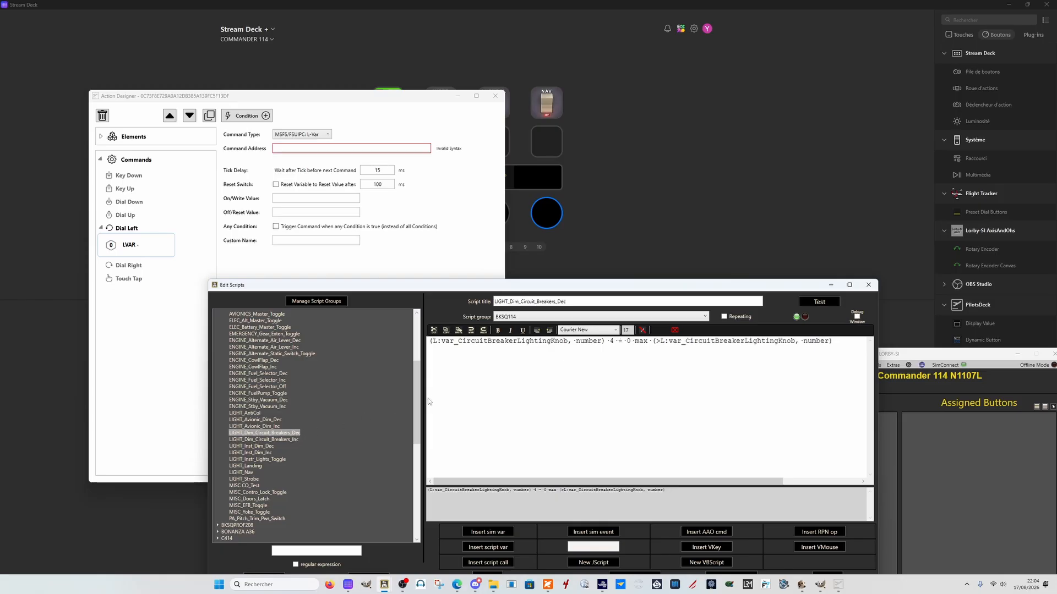
left_click_drag(568, 286, 480, 346)
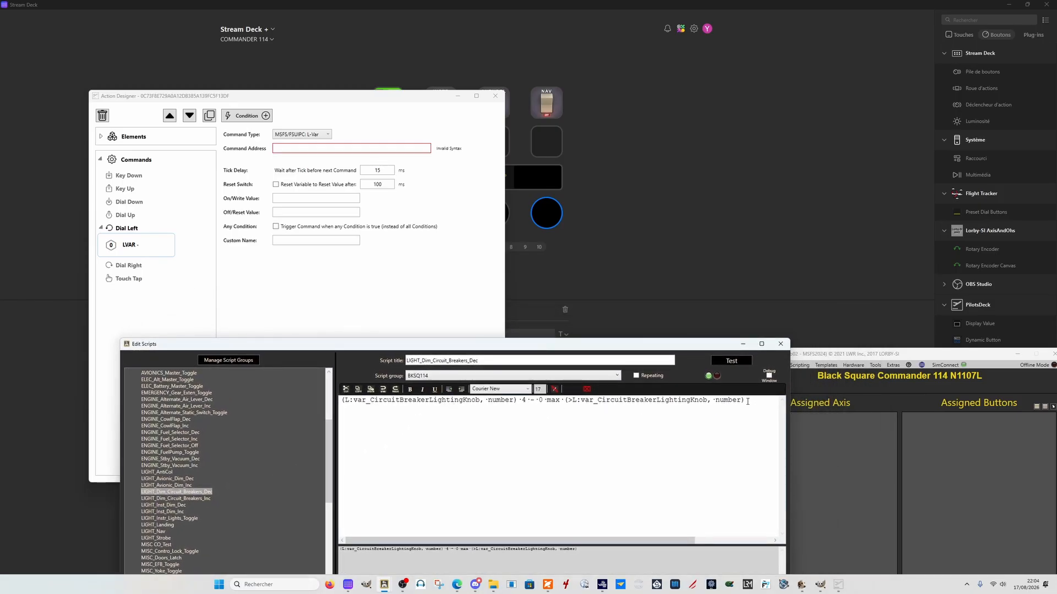
left_click_drag(747, 401, 316, 404)
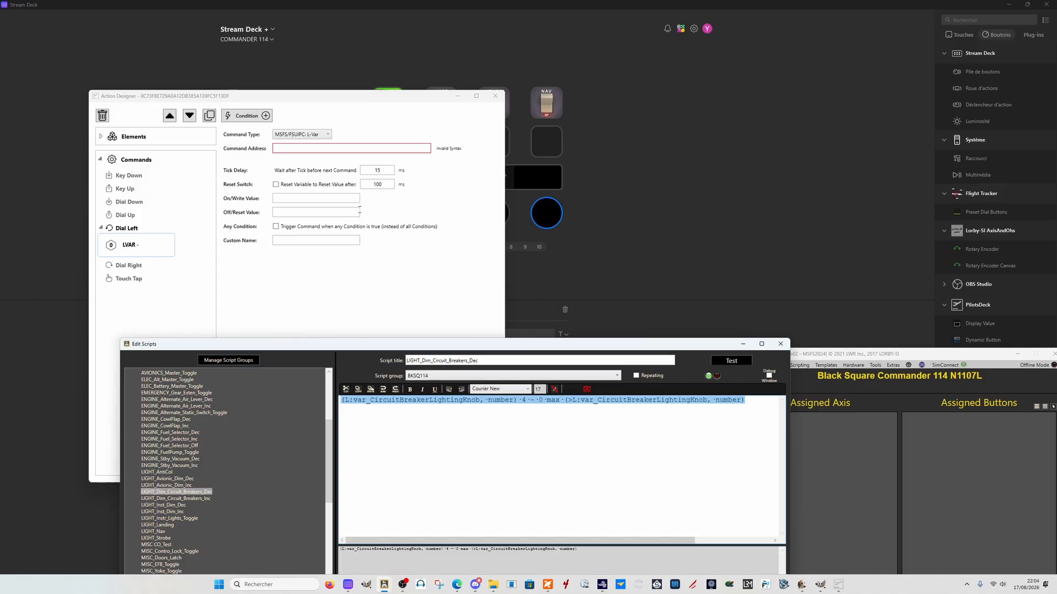
left_click(304, 135)
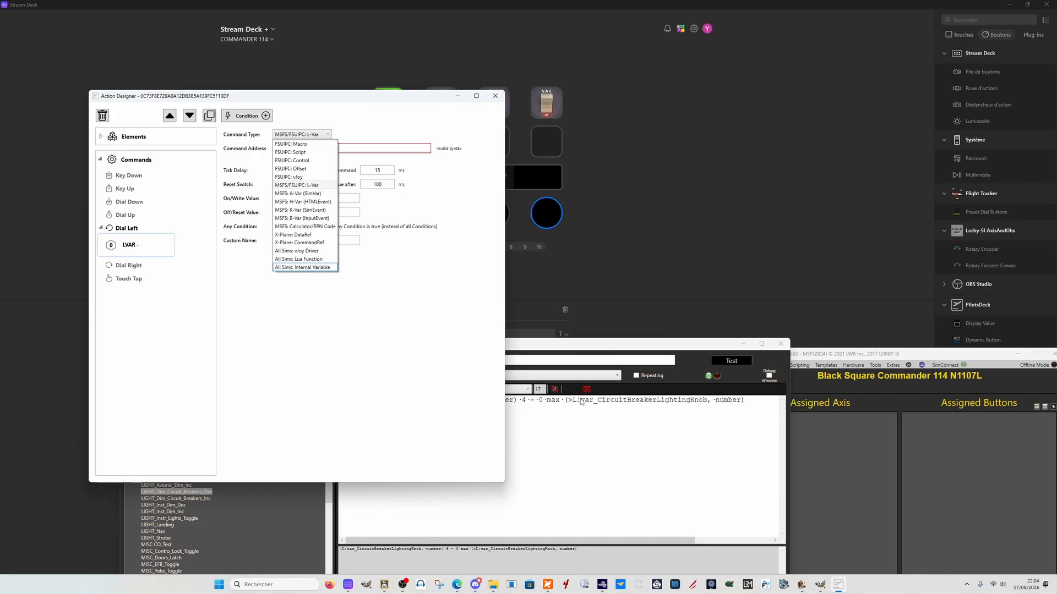
left_click(579, 423)
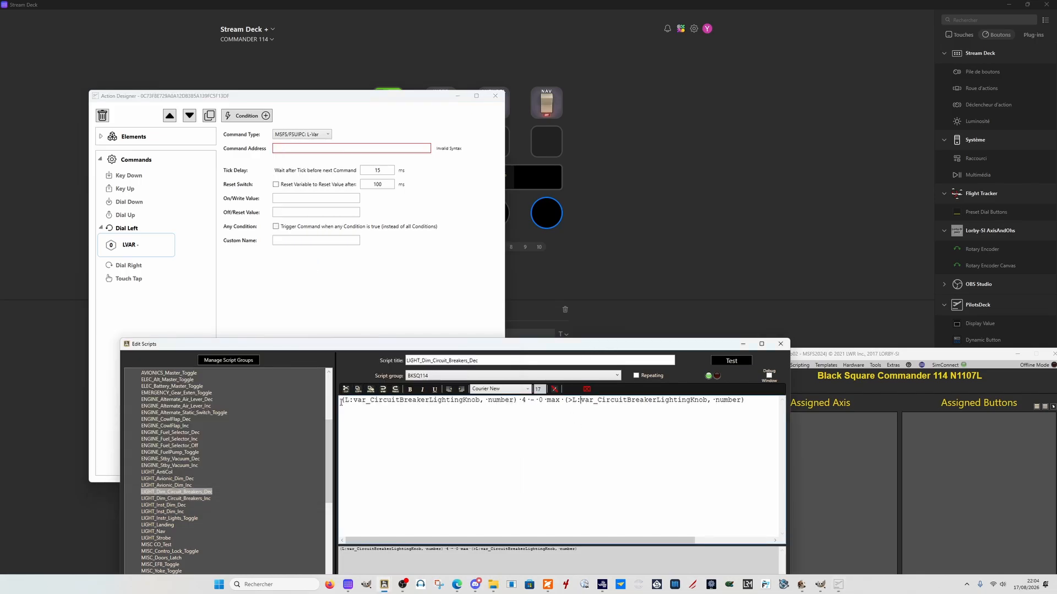
left_click_drag(339, 403, 751, 404)
key("ctrl+c")
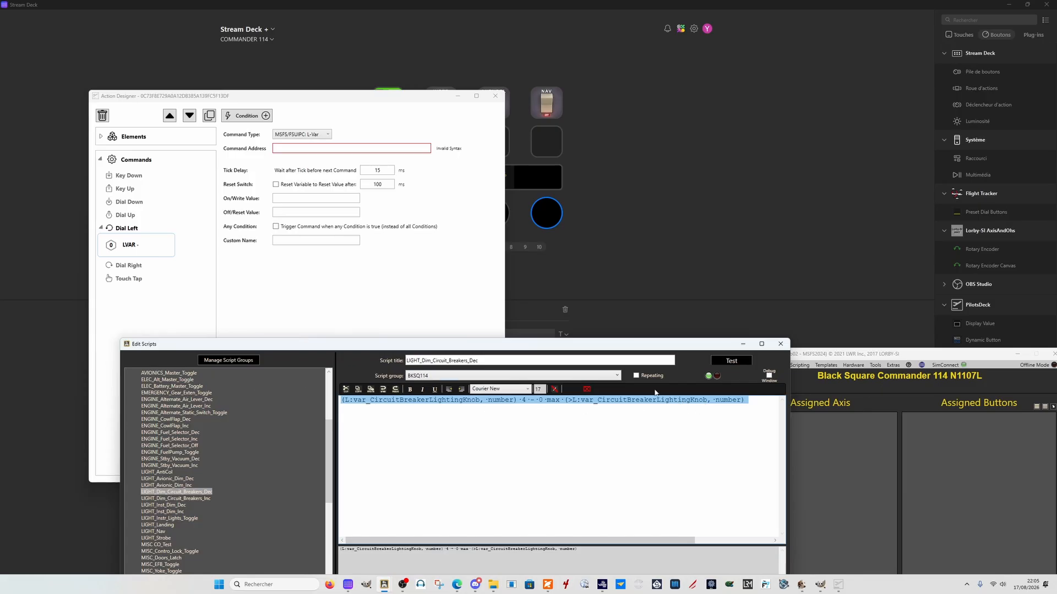
- Set the Dial Left command's type to MSFS: Calculator/RPN Code and paste the copied decrease script as its command address
left_click(313, 136)
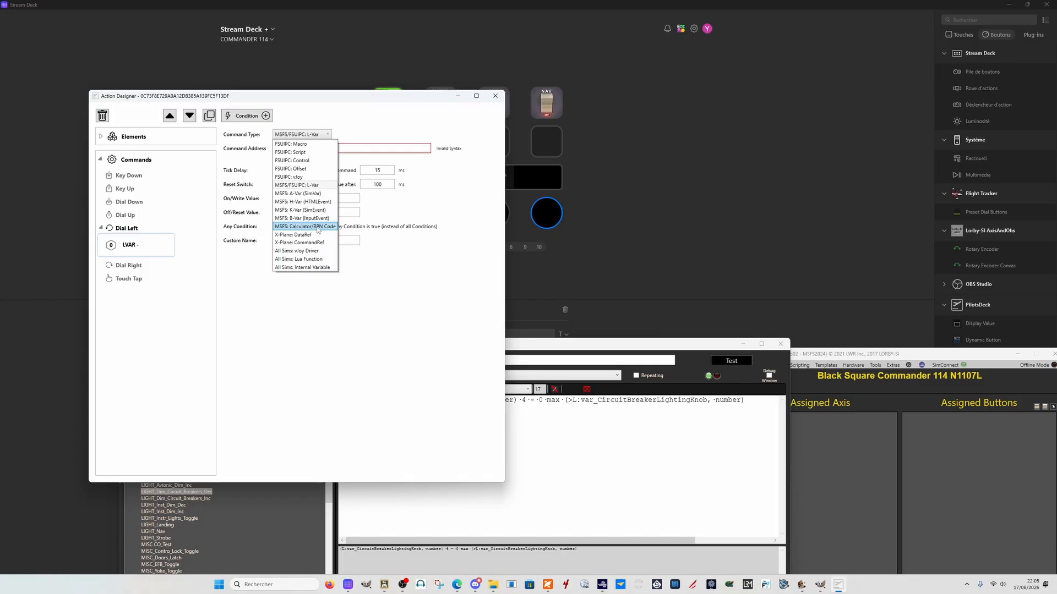
left_click(318, 227)
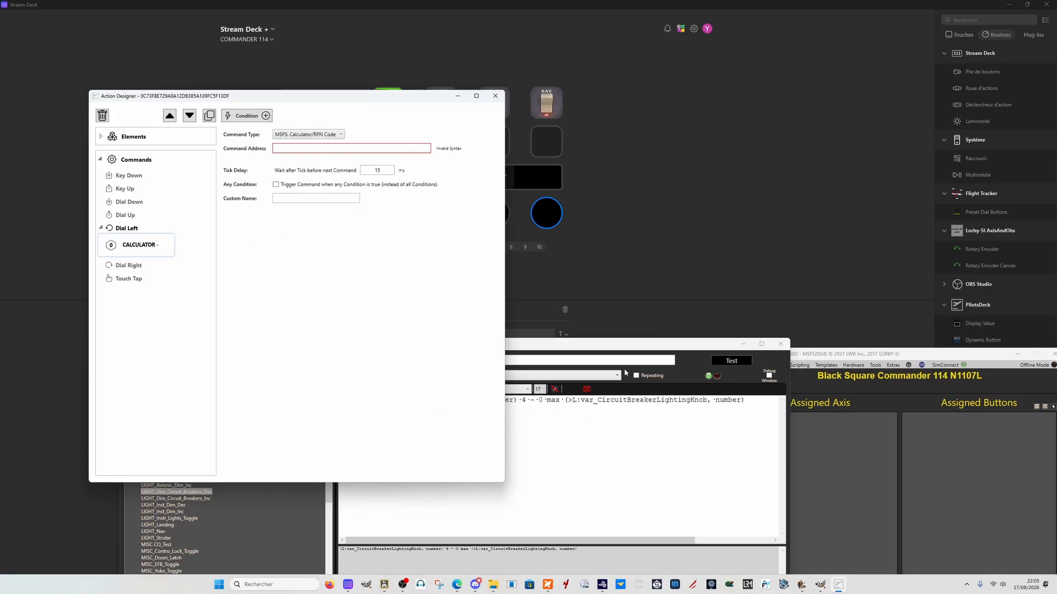
left_click(614, 347)
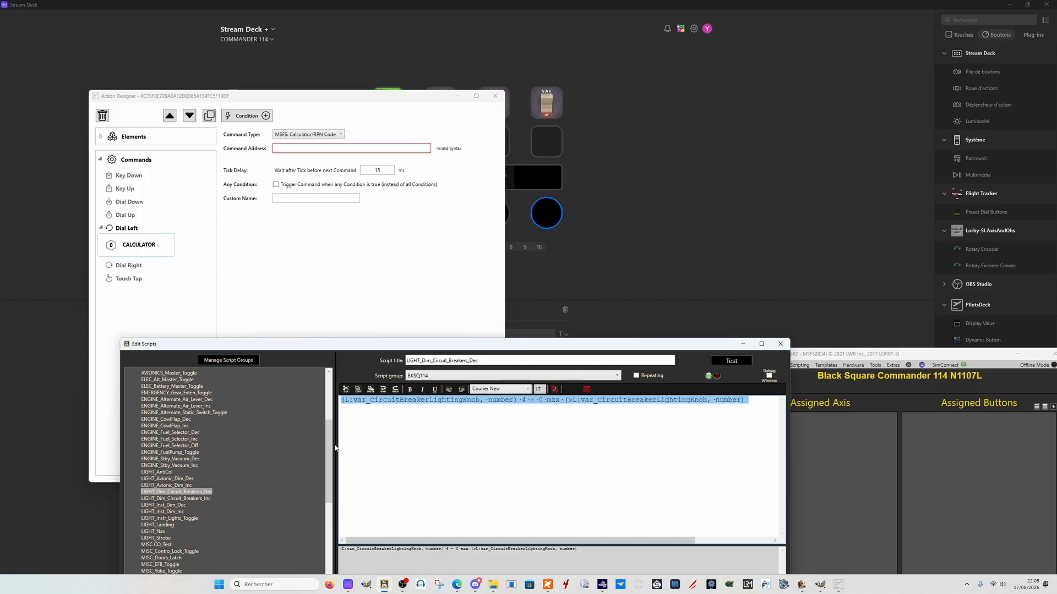
left_click(302, 152)
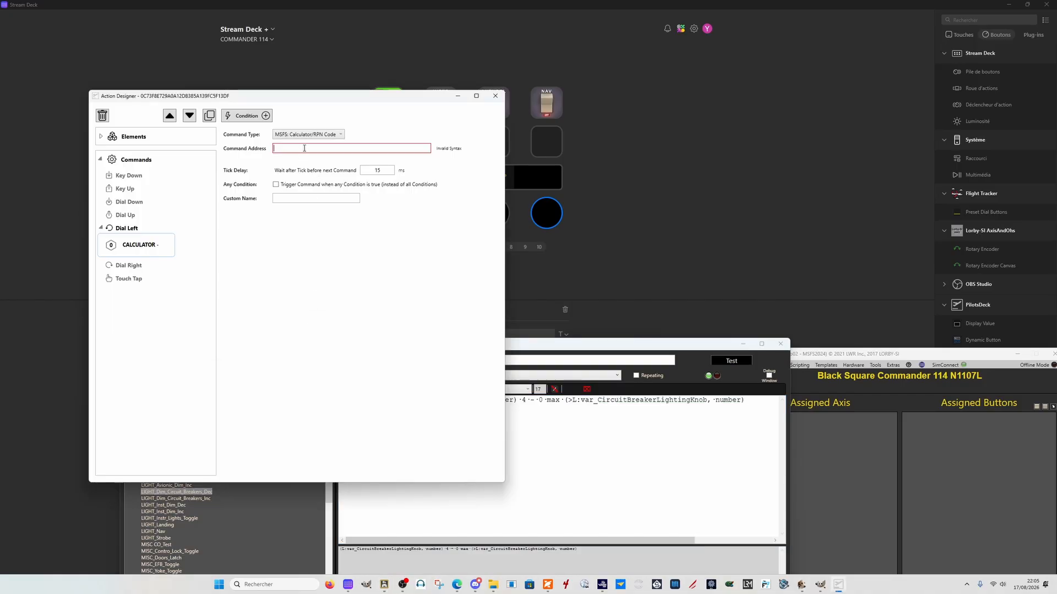
key("ctrl+v")
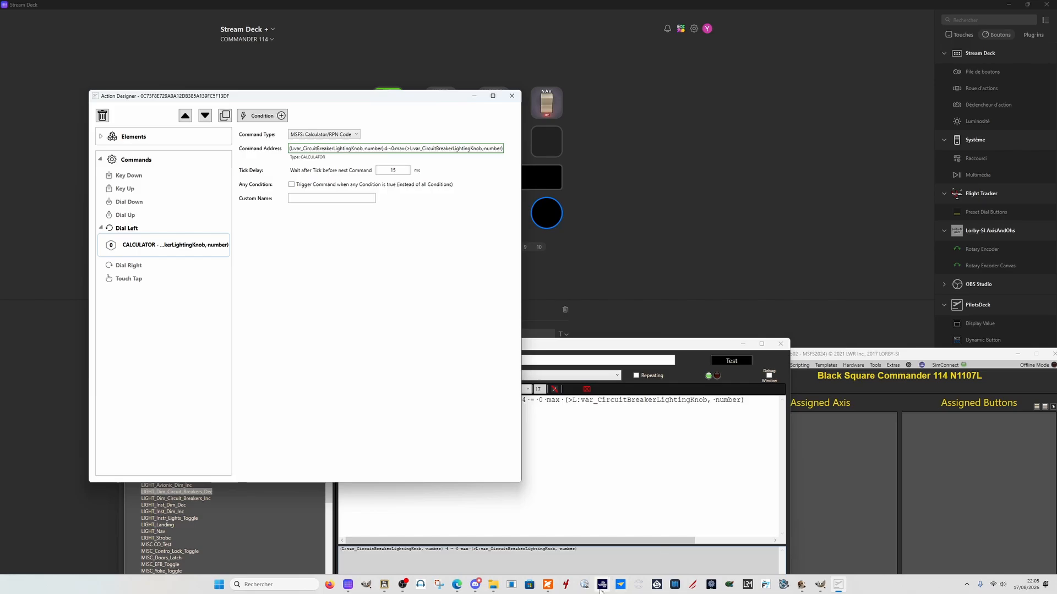
- Switch to Microsoft Flight Simulator and view the reduced Stream Deck window beside the circuit breakers DIM knob
mouse_move(600, 591)
left_click(562, 520)
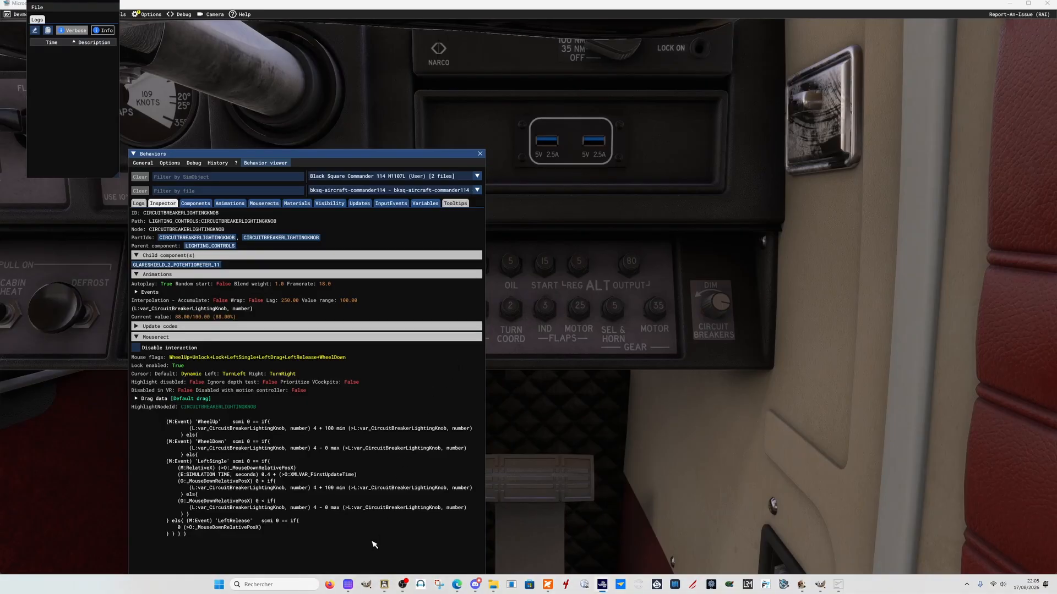
left_click(348, 584)
left_click(1027, 5)
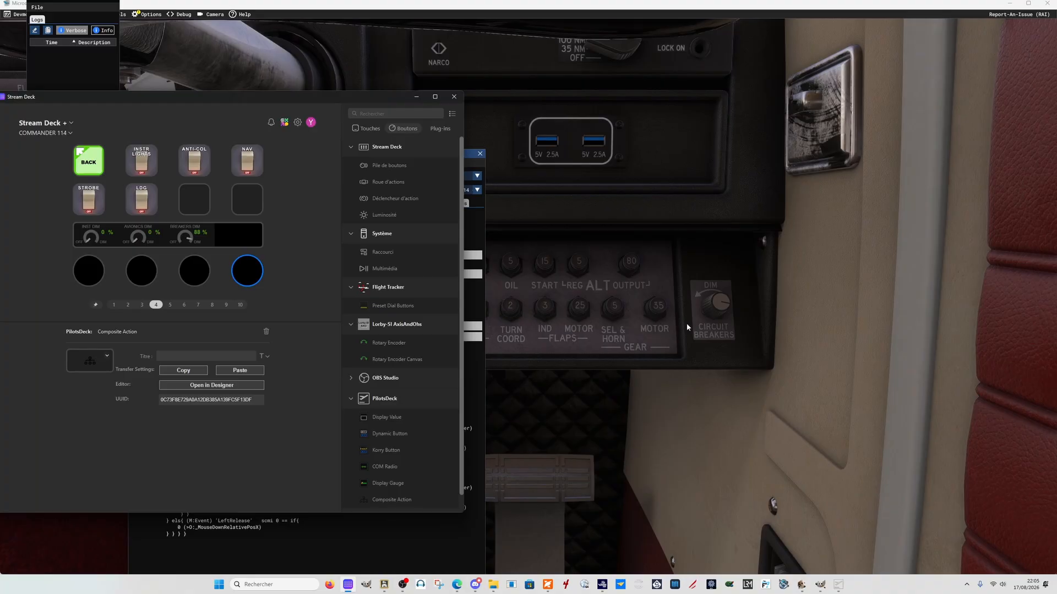
- Maximize Stream Deck, bring the Action Designer back in front of it, and enlarge the designer to full screen
left_click(435, 96)
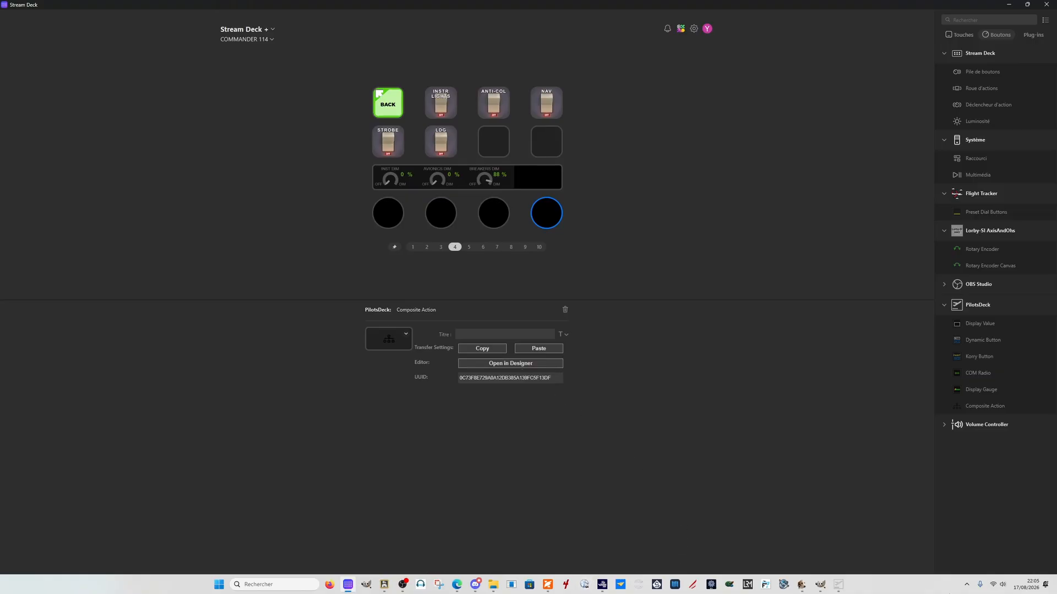
left_click(838, 585)
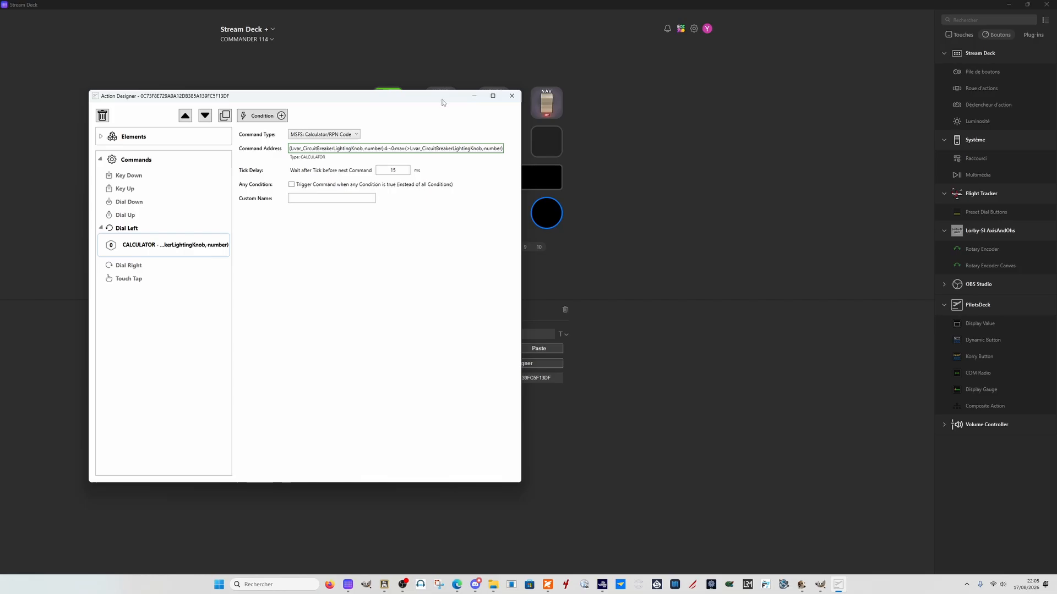
left_click_drag(440, 99, 491, 153)
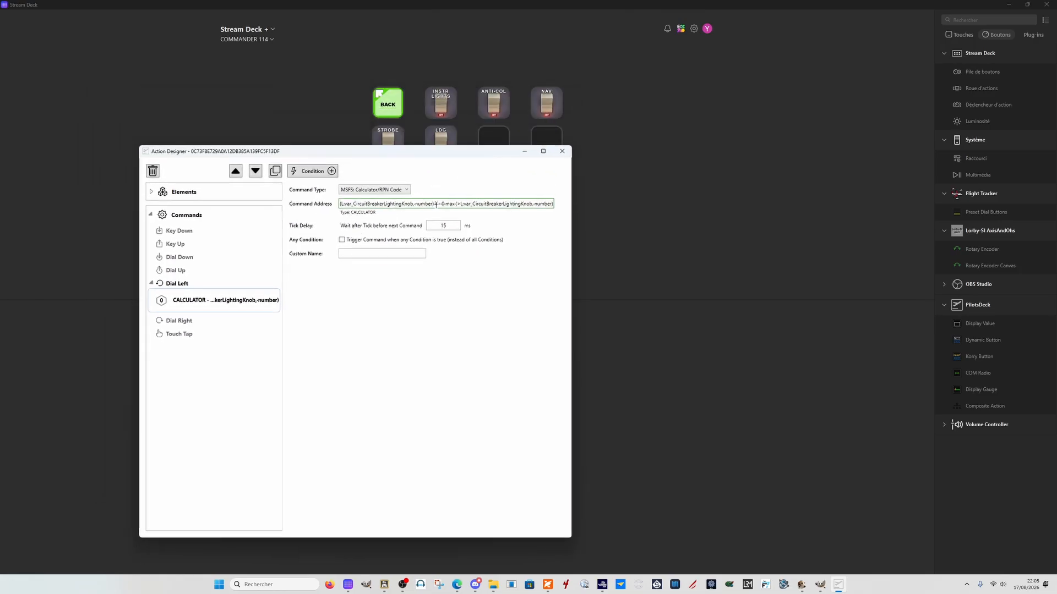
left_click(543, 151)
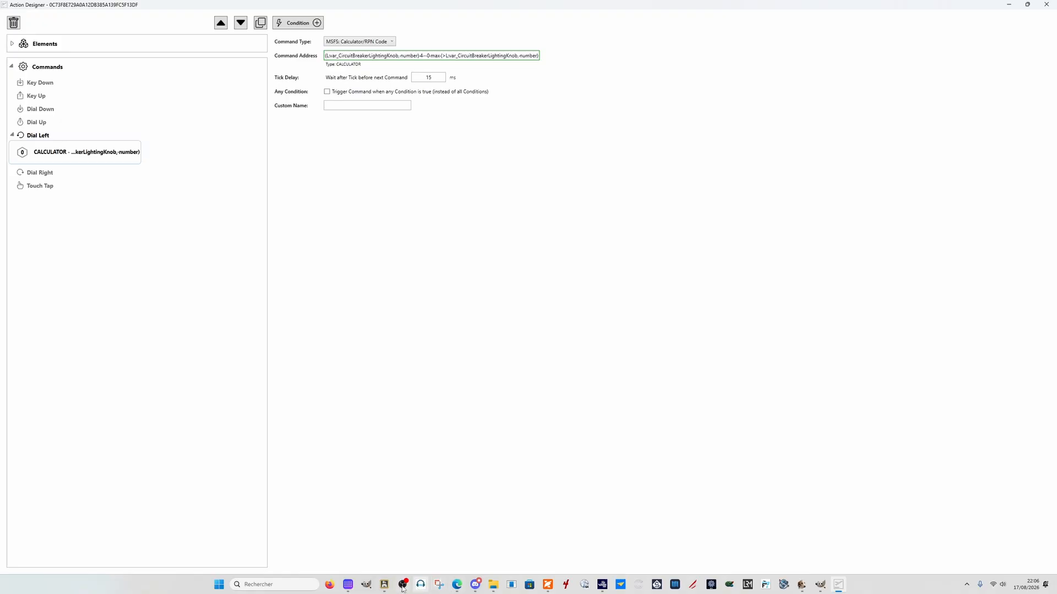
- Compare the Axis and Ohs LIGHT_Dim_Circuit_Breakers_Dec script with the Dial Left command address, and select the whole pasted address
left_click(385, 585)
left_click(411, 543)
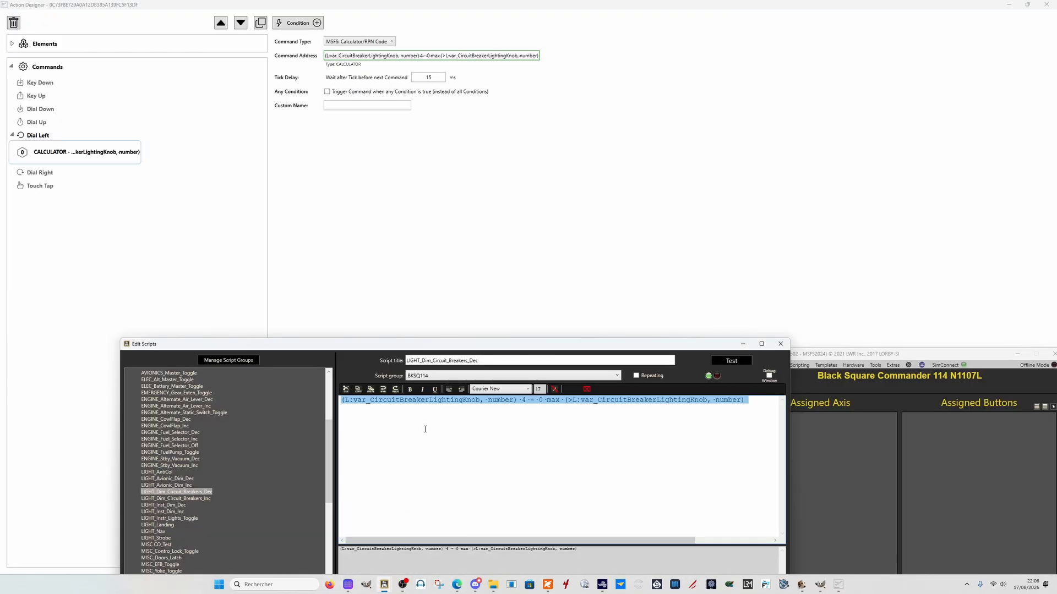
left_click(483, 399)
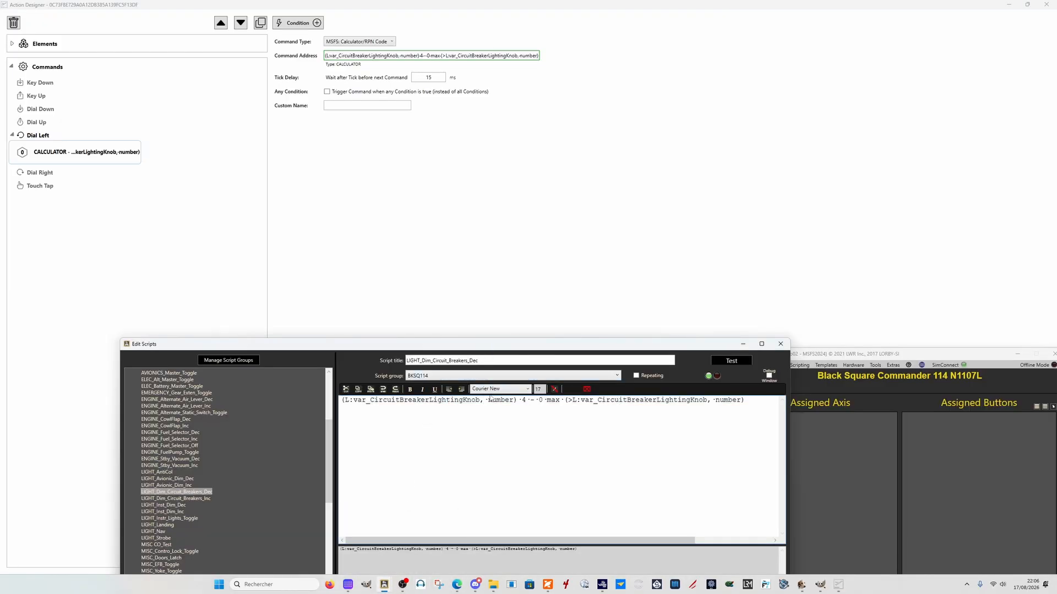
left_click_drag(514, 349, 544, 187)
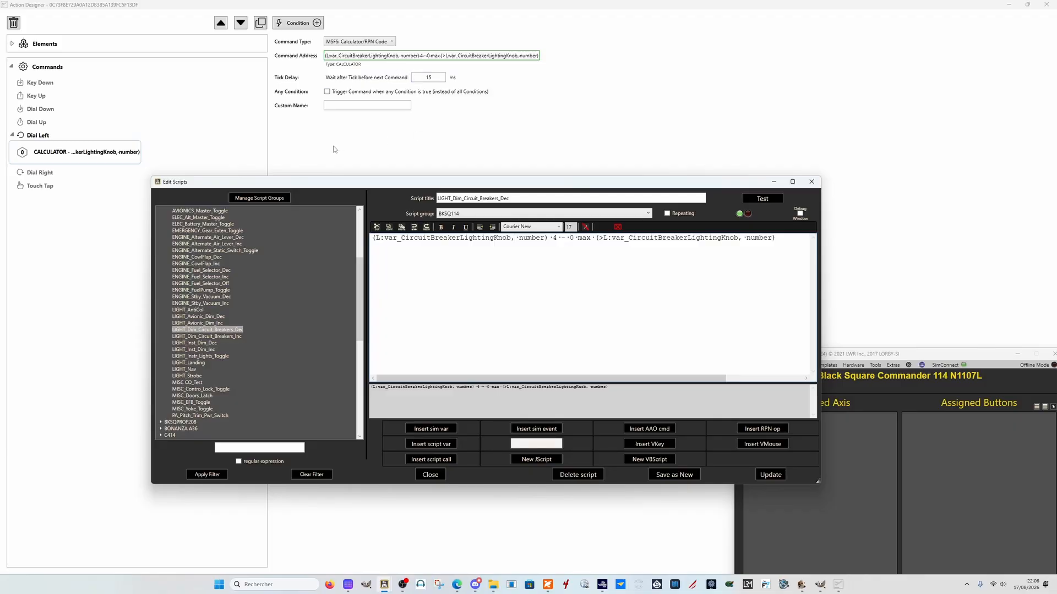
left_click(324, 55)
left_click_drag(325, 55, 587, 59)
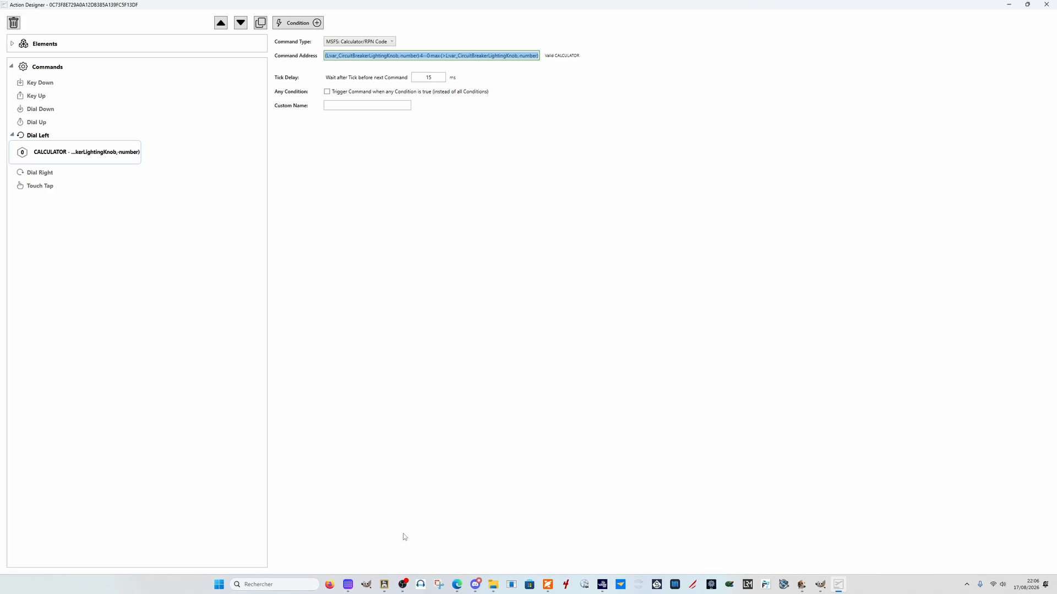
- Switch to the browser's Script AAO PilotDesk conversation in ChatGPT and reuse its first prompt as the draft of a new message
mouse_move(456, 588)
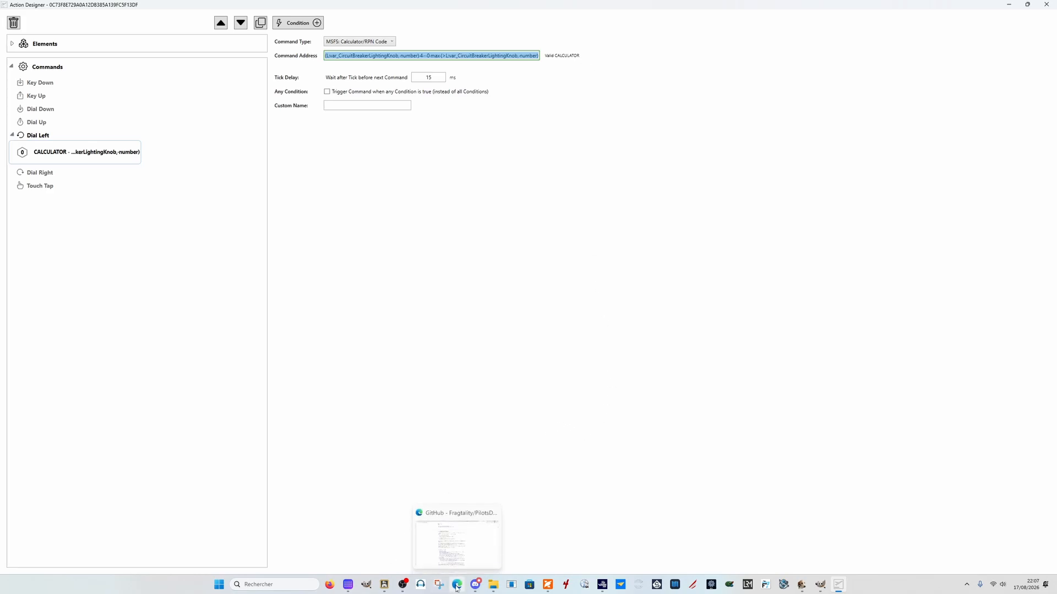
left_click(456, 588)
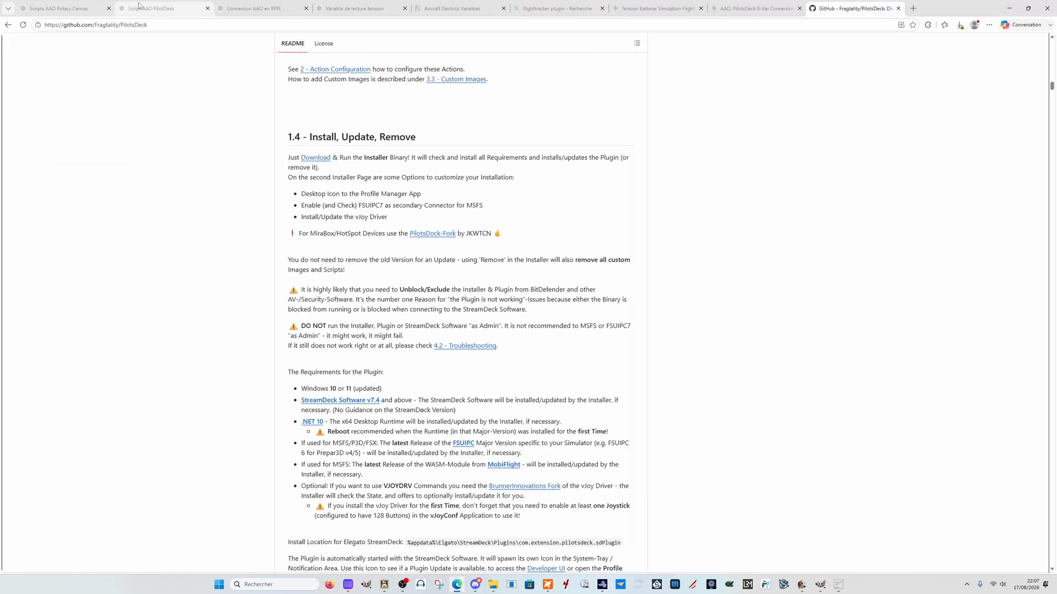
left_click(167, 8)
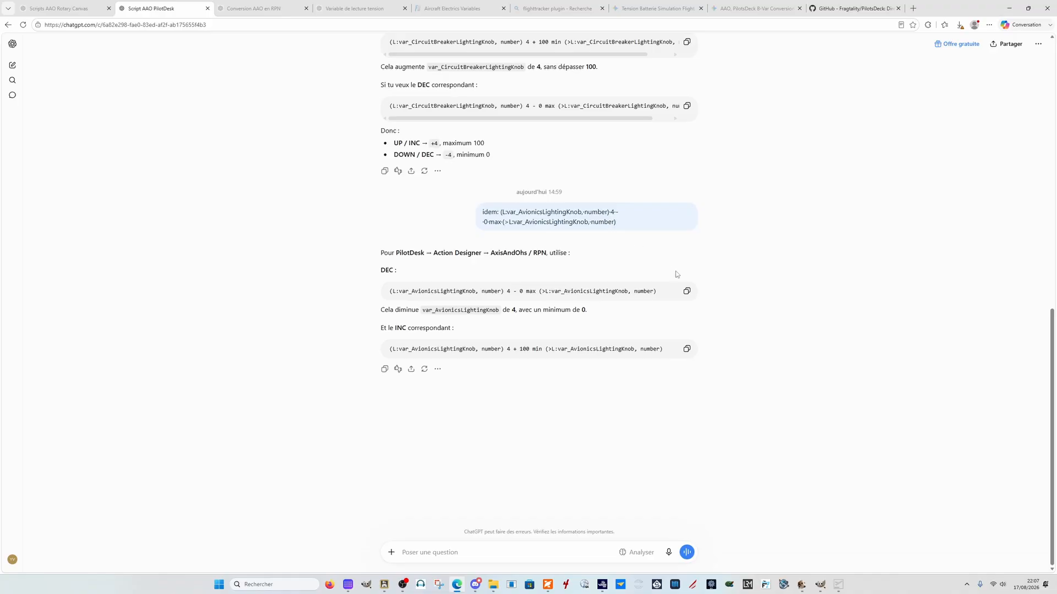
scroll(694, 254, "up", 4)
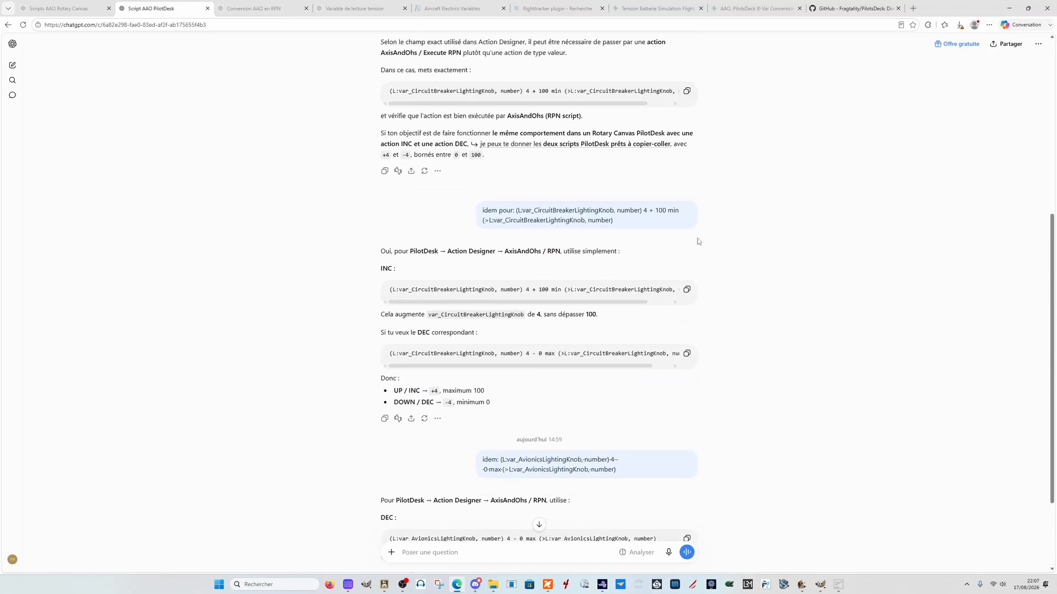
scroll(698, 237, "up", 2)
scroll(729, 212, "up", 3)
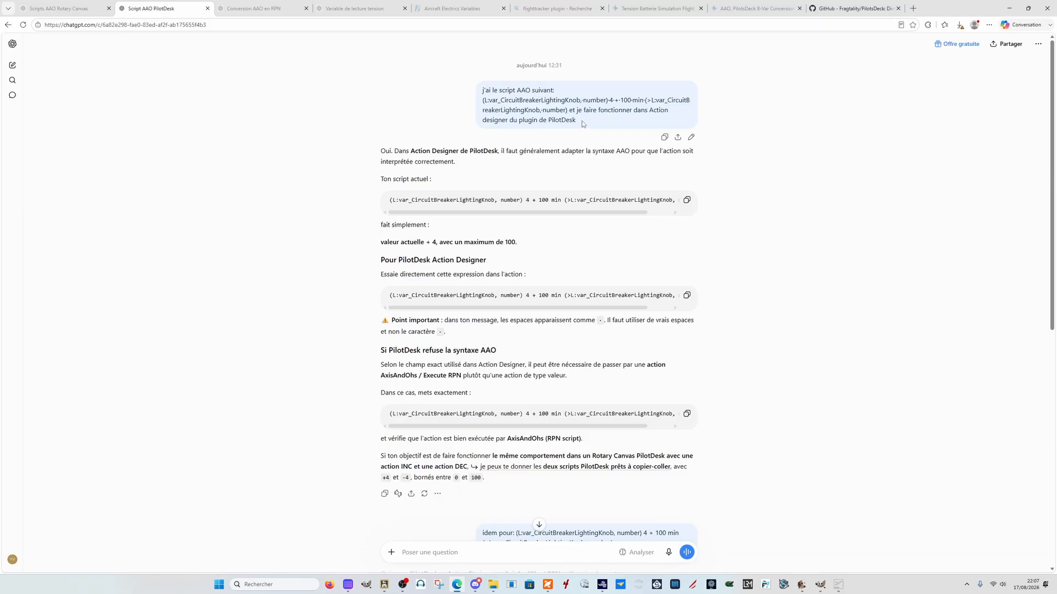
left_click_drag(582, 122, 476, 94)
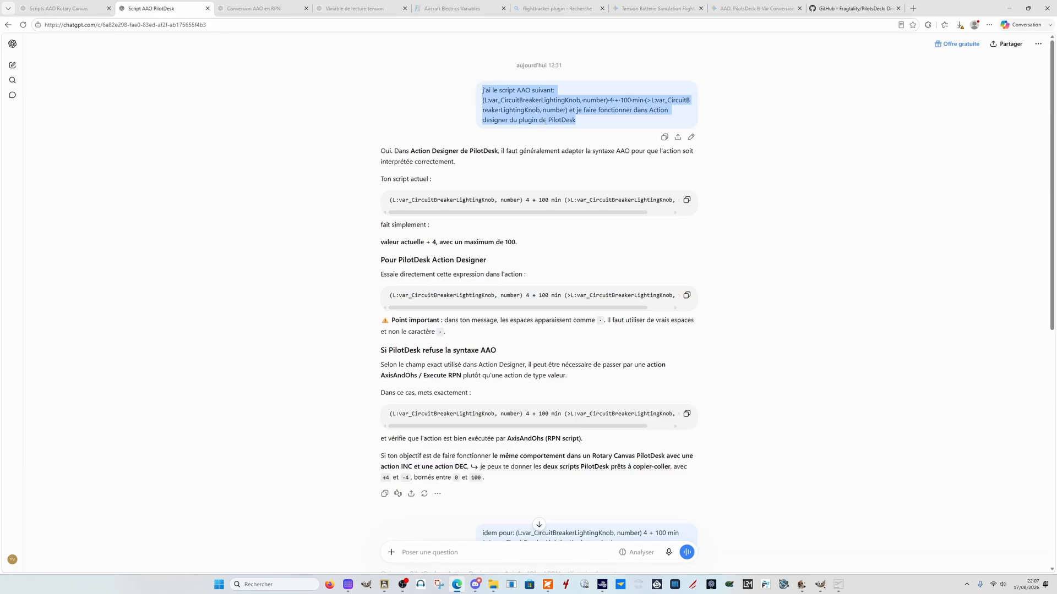
scroll(696, 193, "down", 5)
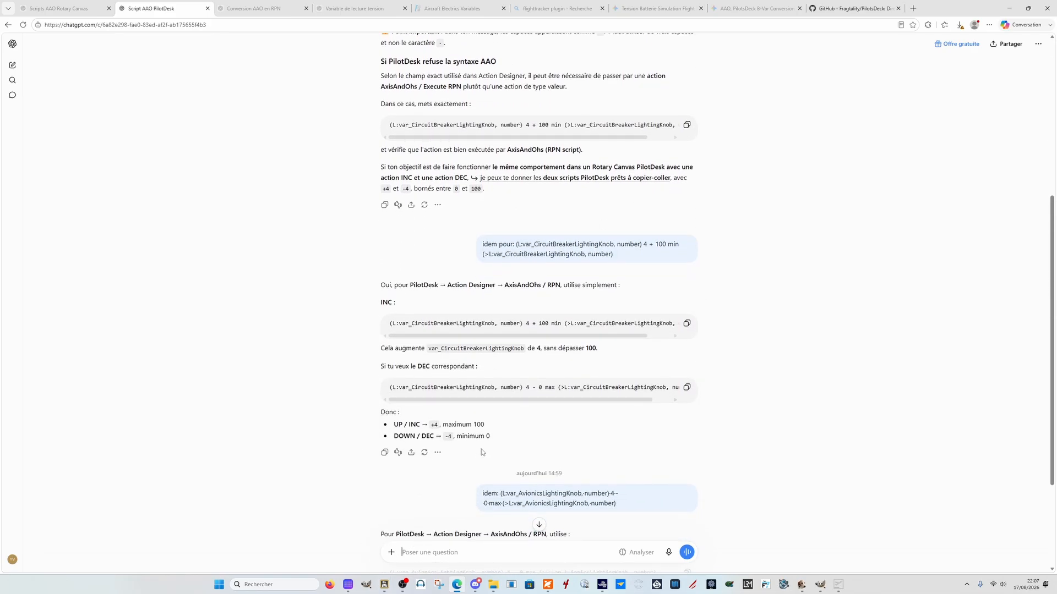
type("j'ai le script AAO suivant: (L:var_CircuitBreakerLightingKnob, number) 4 + 100 min (>L:var_CircuitBreakerLightingKnob, number) et je faire fonctionner dans Action designer du plugin de PilotDesk")
scroll(701, 344, "down", 4)
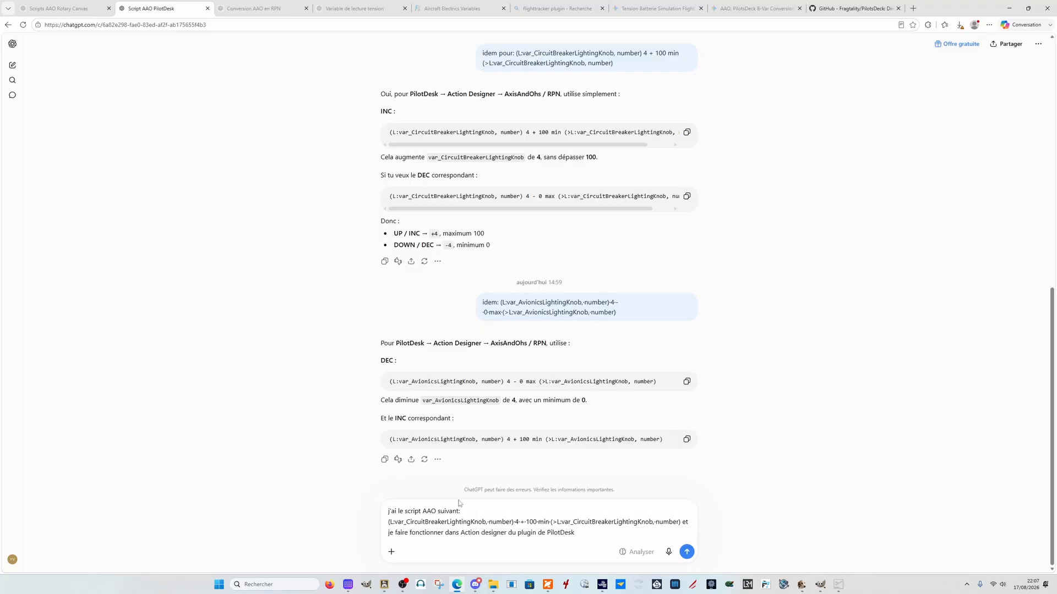
- Copy the full LIGHT_Dim_Circuit_Breakers_Dec code from the Axis and Ohs Edit Scripts window and return to the ChatGPT draft
left_click(384, 586)
left_click(407, 537)
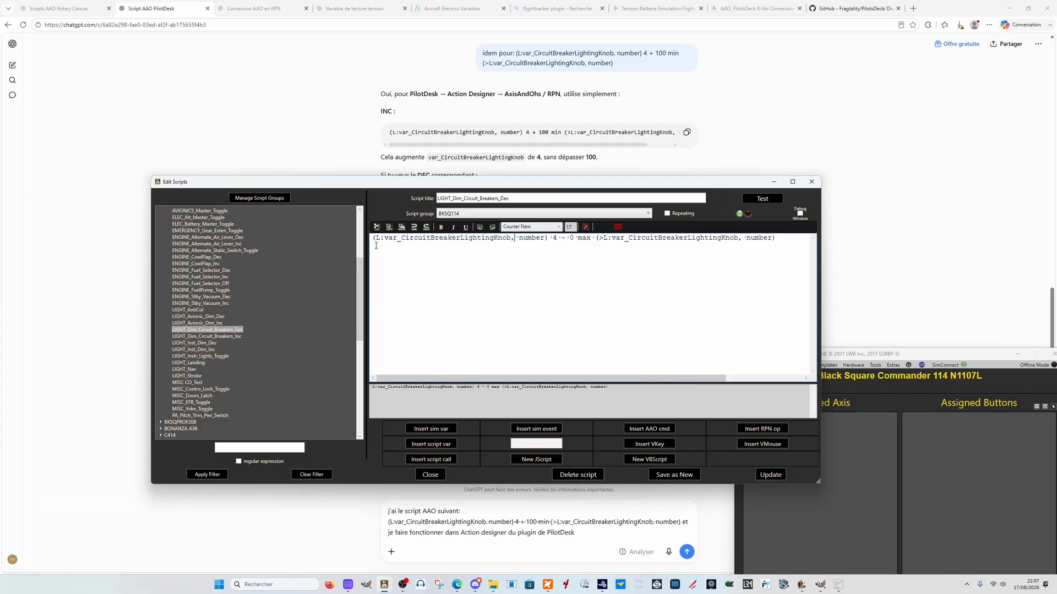
left_click_drag(372, 239, 786, 238)
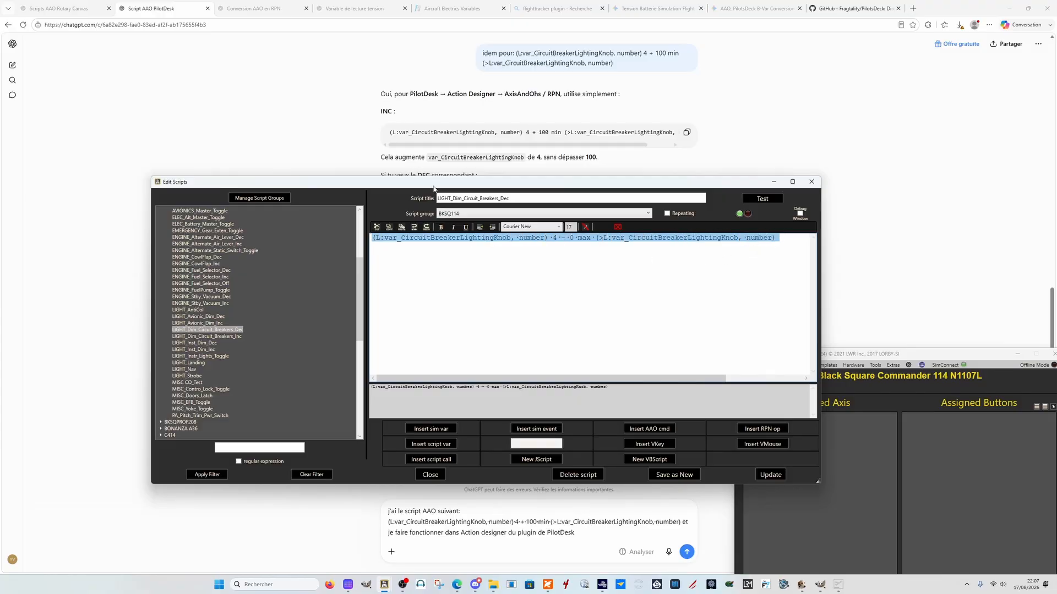
left_click(202, 527)
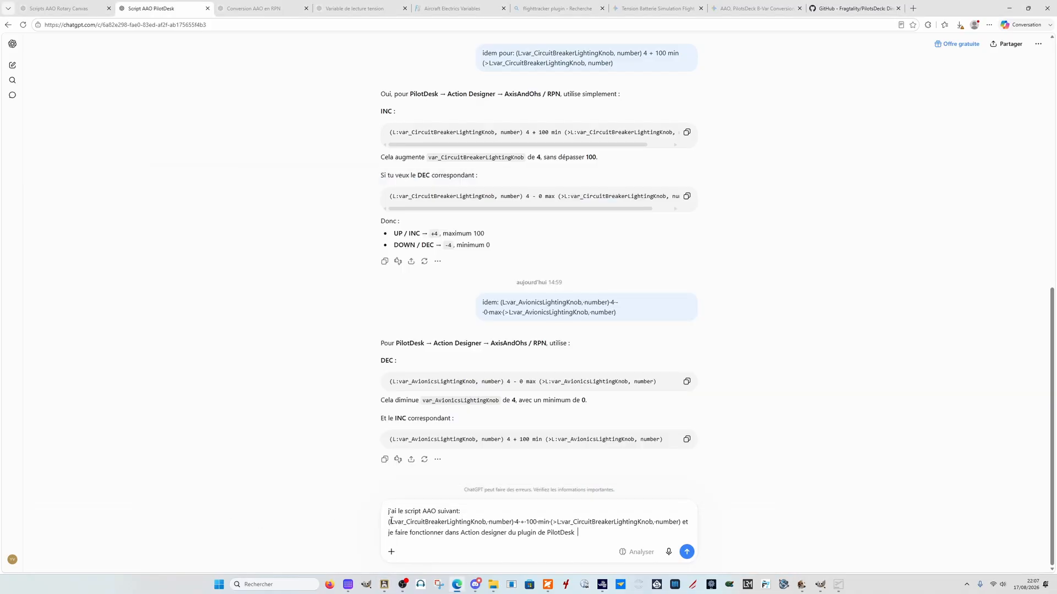
- Replace the script in the draft prompt with the copied "(L:var_CircuitBreakerLightingKnob, number) 4 - 0 max (>L:var_CircuitBreakerLightingKnob, number)", keeping the surrounding request text
left_click_drag(388, 521, 588, 521)
left_click(636, 513)
left_click_drag(388, 521, 495, 533)
left_click(576, 515)
key("BackSpace")
key("BackSpace")
key("BackSpace")
key("BackSpace")
key("BackSpace")
key("BackSpace")
key("BackSpace")
key("BackSpace")
key("BackSpace")
key("BackSpace")
key("BackSpace")
key("BackSpace")
key("BackSpace")
key("BackSpace")
key("BackSpace")
key("BackSpace")
key("BackSpace")
key("BackSpace")
key("BackSpace")
key("BackSpace")
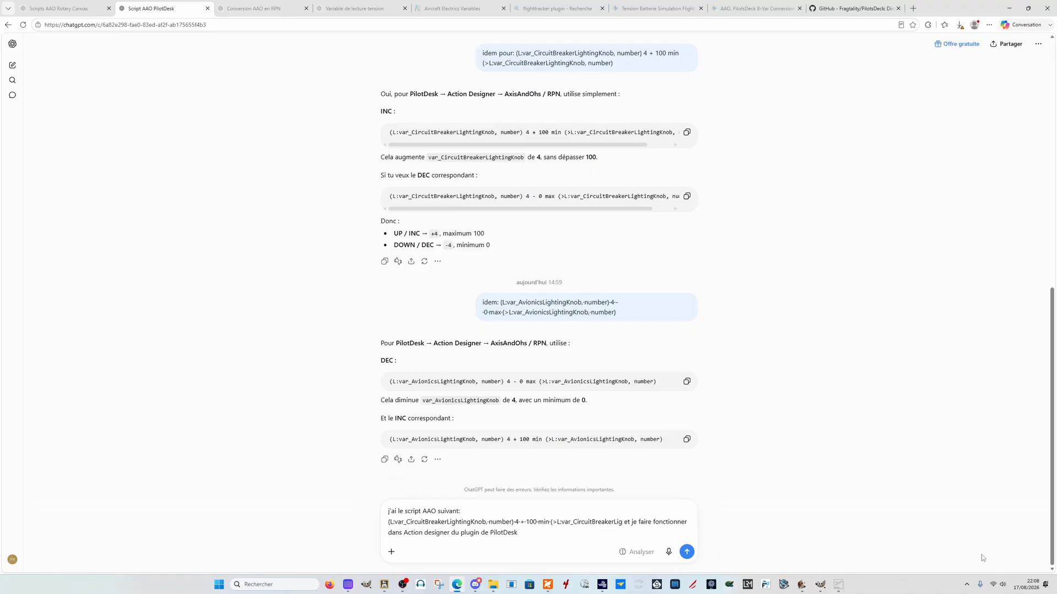
key("BackSpace")
key("BackSpace")
key("BackSpace")
key("BackSpace")
key("BackSpace")
key("BackSpace")
key("BackSpace")
key("BackSpace")
key("BackSpace")
key("BackSpace")
key("BackSpace")
key("BackSpace")
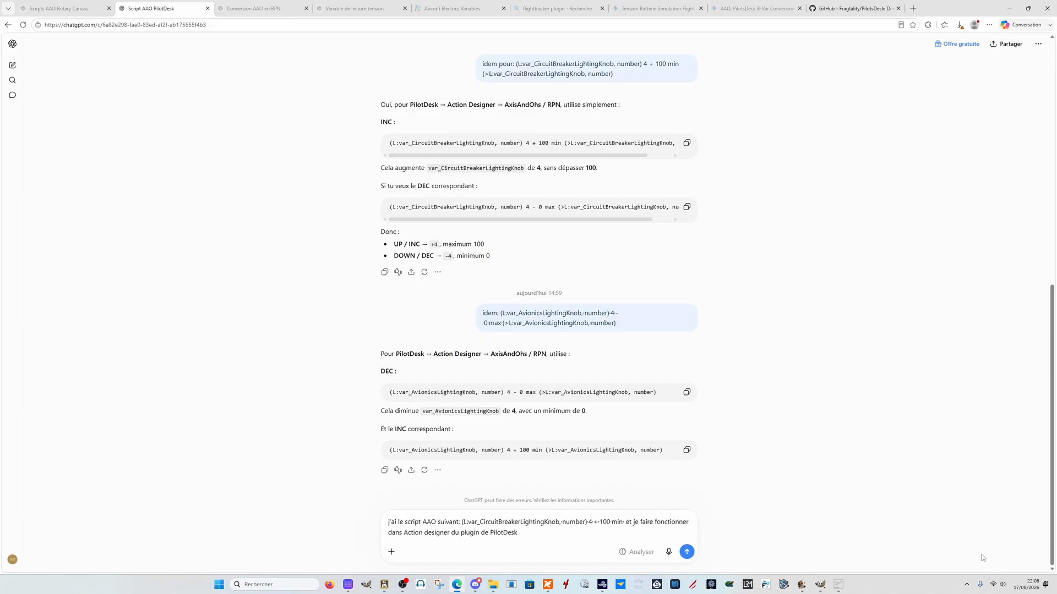
key("BackSpace")
key("BackSpace")
key("BackSpace")
key("BackSpace")
key("BackSpace")
key("BackSpace")
key("BackSpace")
key("BackSpace")
key("BackSpace")
key("BackSpace")
key("BackSpace")
key("BackSpace")
key("BackSpace")
key("BackSpace")
key("BackSpace")
key("BackSpace")
key("BackSpace")
key("BackSpace")
key("BackSpace")
key("BackSpace")
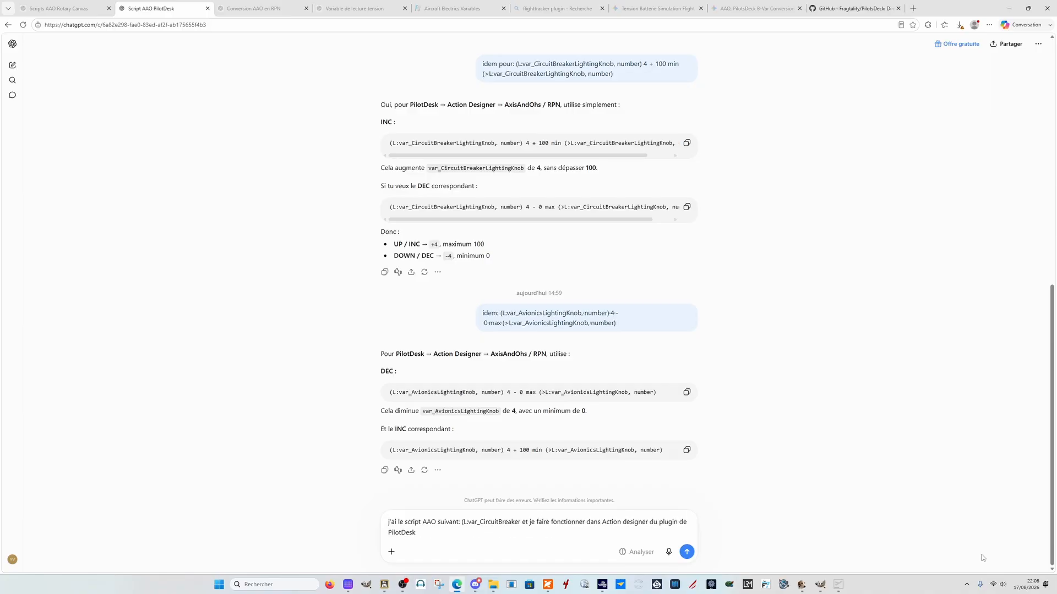
key("BackSpace")
key("BackSpace")
key("BackSpace")
key("BackSpace")
key("BackSpace")
key("BackSpace")
key("BackSpace")
key("BackSpace")
key("BackSpace")
key("BackSpace")
key("BackSpace")
key("BackSpace")
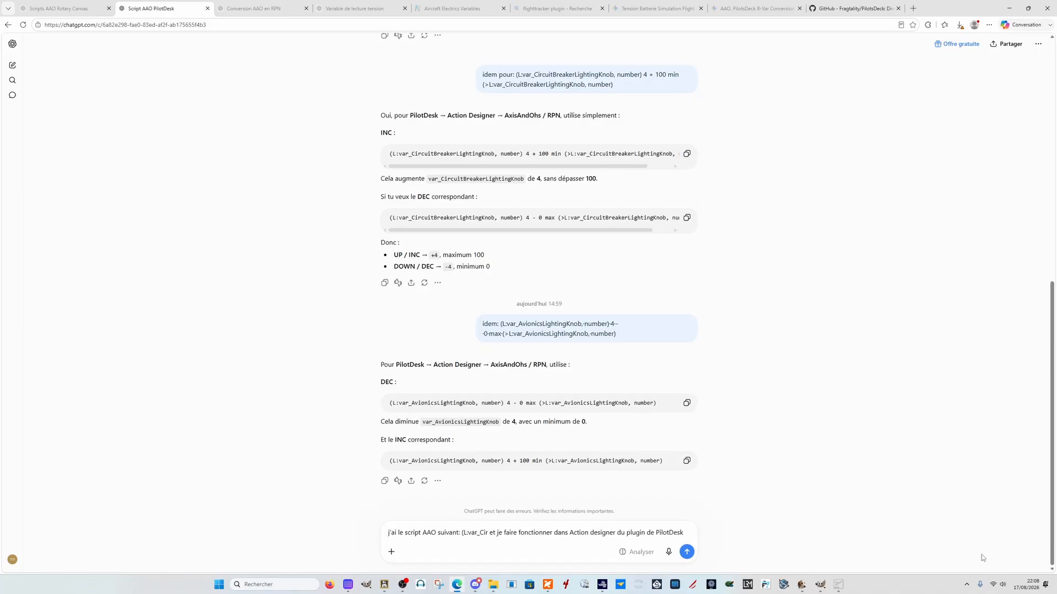
key("BackSpace")
key("BackSpace")
key("BackSpace")
key("BackSpace")
key("BackSpace")
key("BackSpace")
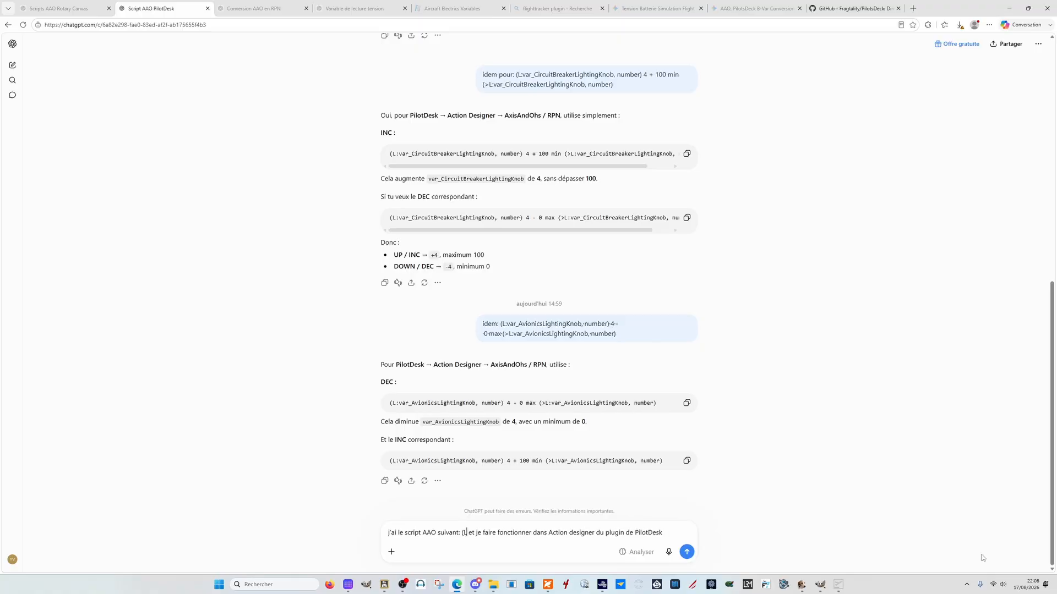
key("BackSpace")
type("(L:var_CircuitBreakerLightingKnob, number) 4 - 0 max (>L:var_CircuitBreakerLightingKnob, number)")
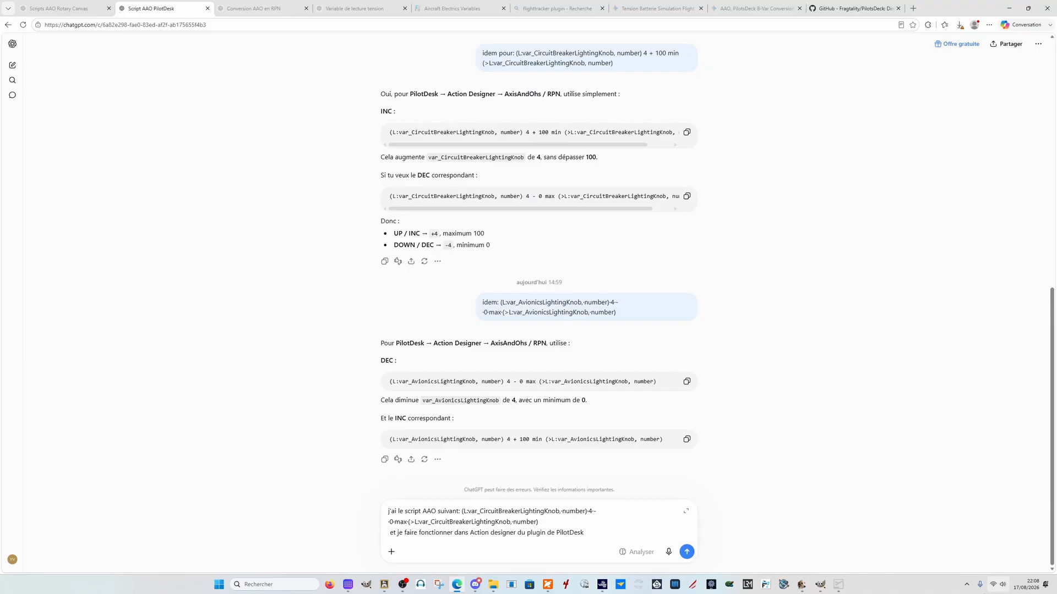
- Check Action Designer, change the plugin name in the draft prompt to PilotsDesk, and send the message
left_click(840, 589)
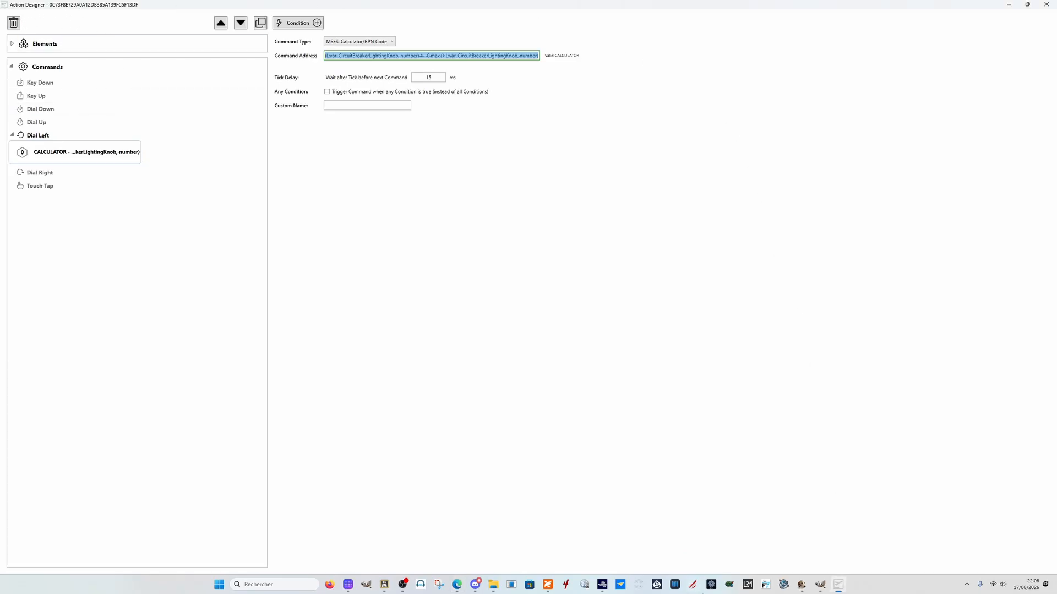
left_click(457, 584)
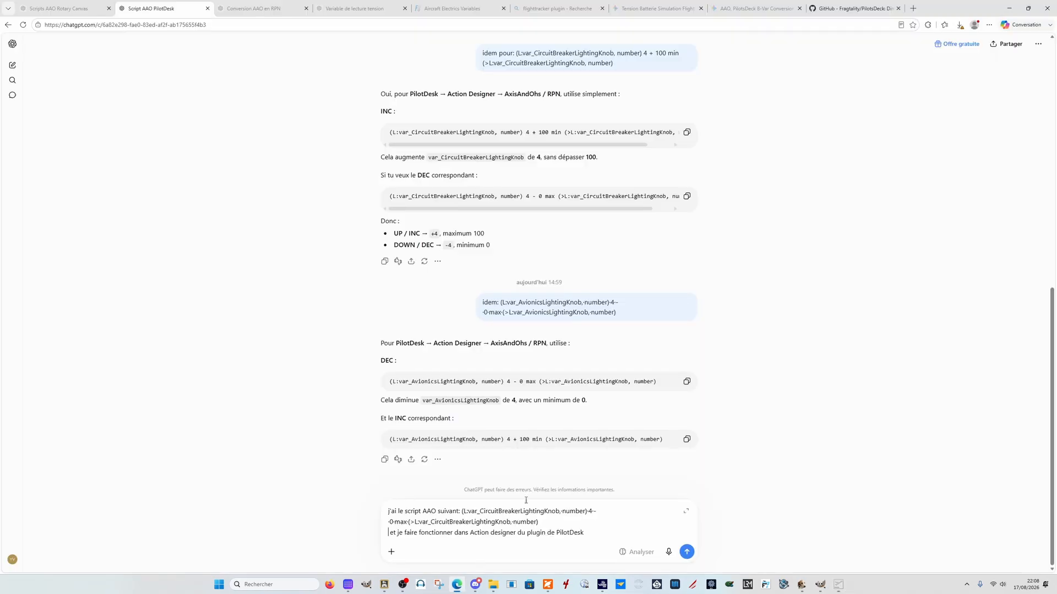
left_click(573, 534)
type("s")
left_click(686, 552)
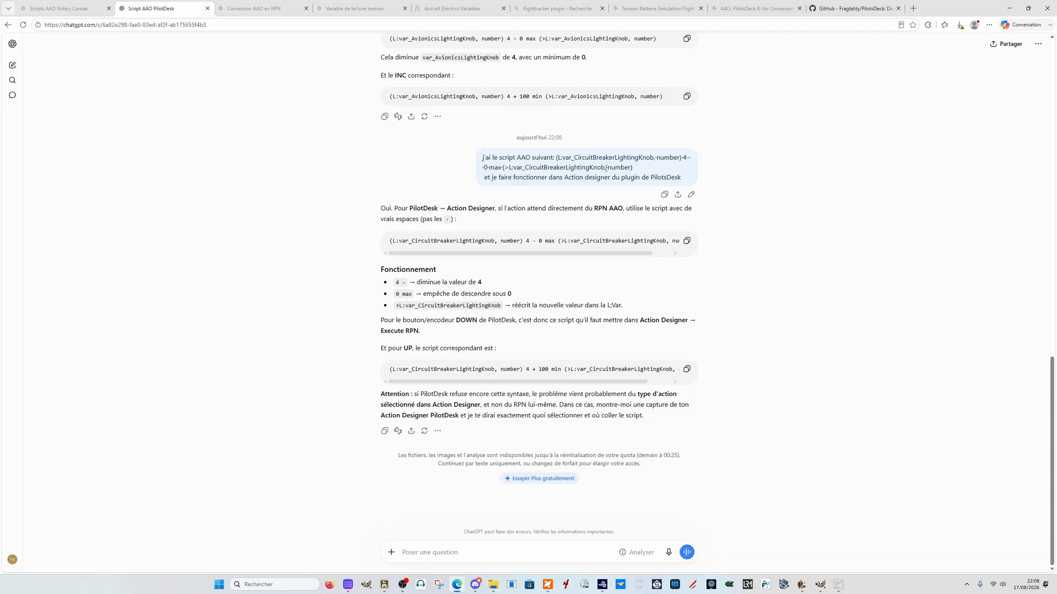
- Copy ChatGPT's converted "4 - 0 max" script and paste it over the Dial Left command address in Action Designer
left_click(688, 242)
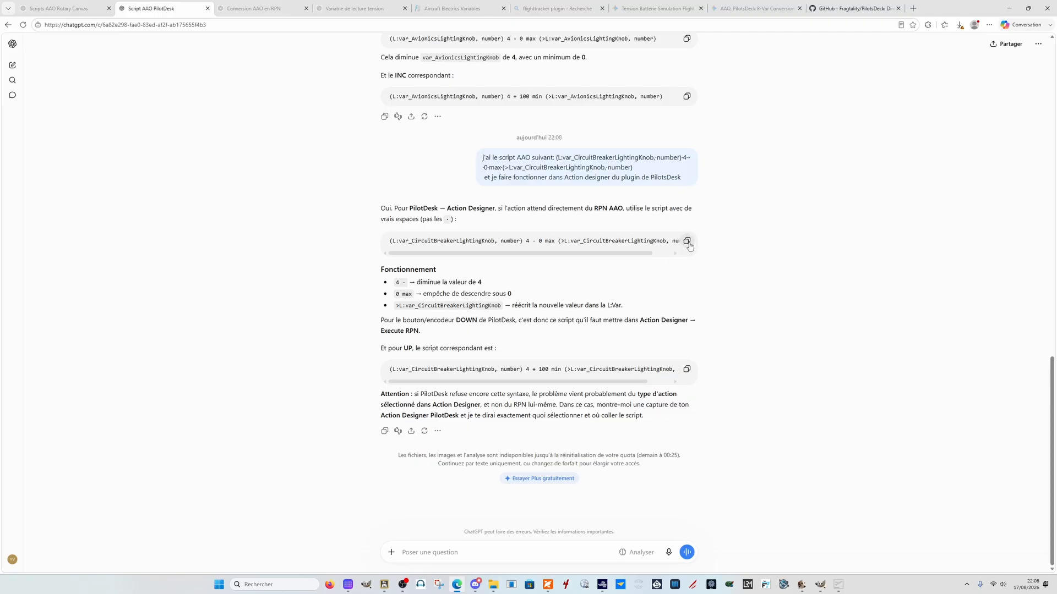
left_click(838, 584)
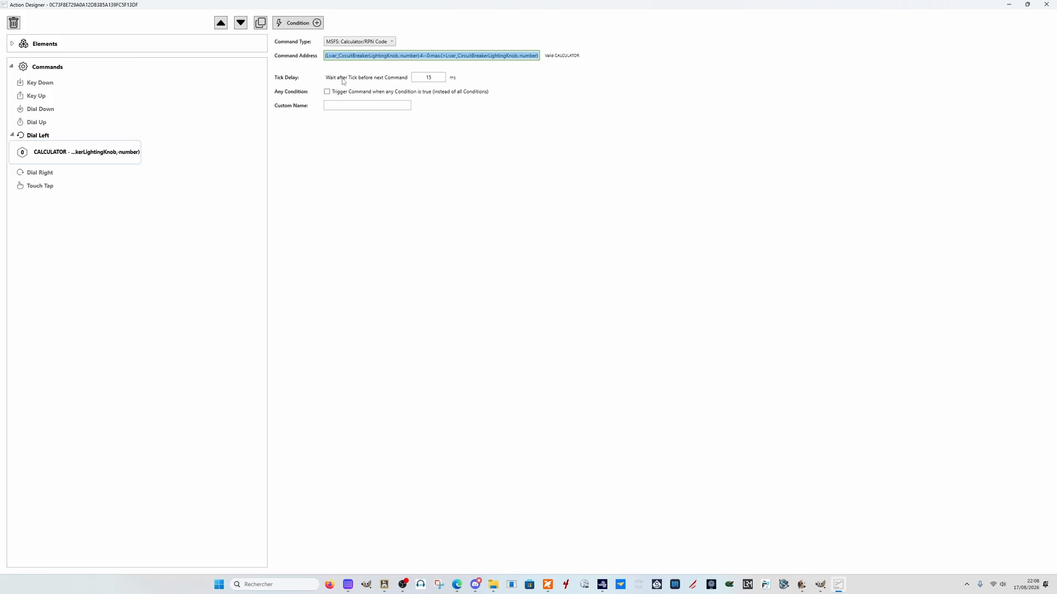
key("ctrl+v")
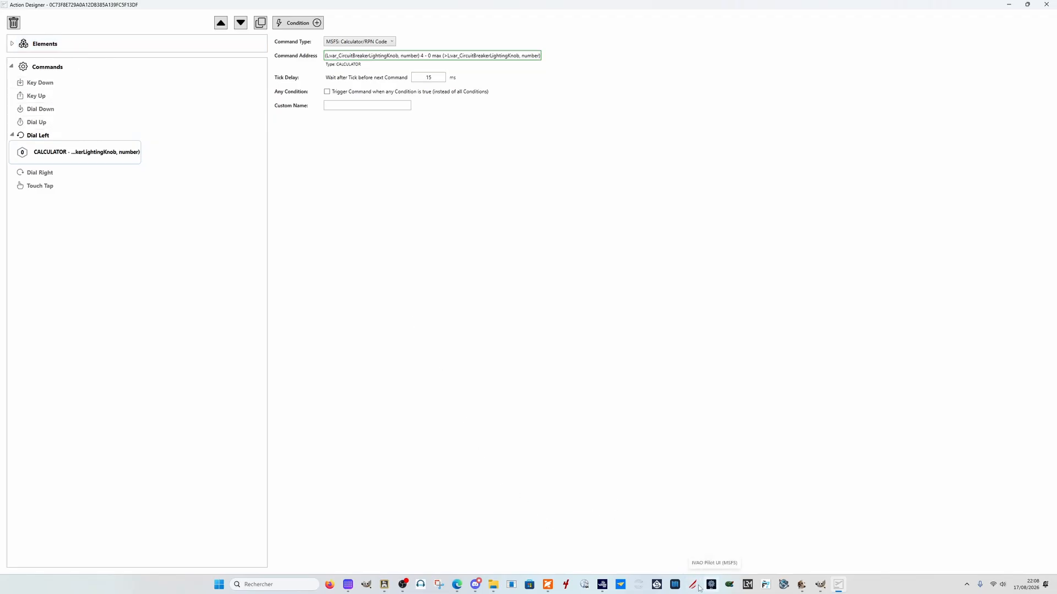
- Switch to Microsoft Flight Simulator and turn the circuit breakers DIM knob all the way down to 0
mouse_move(602, 585)
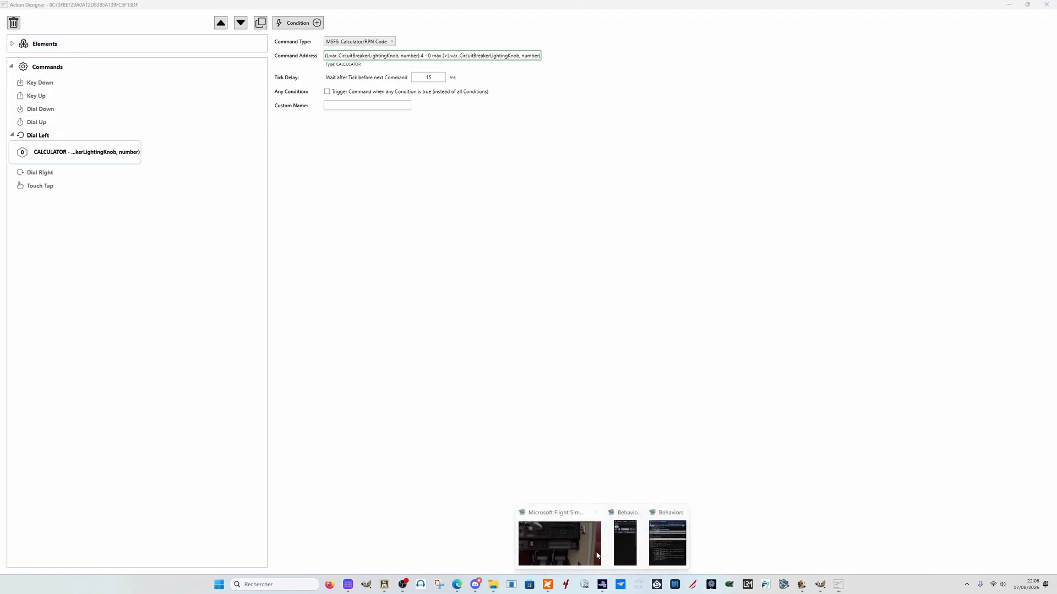
left_click(573, 520)
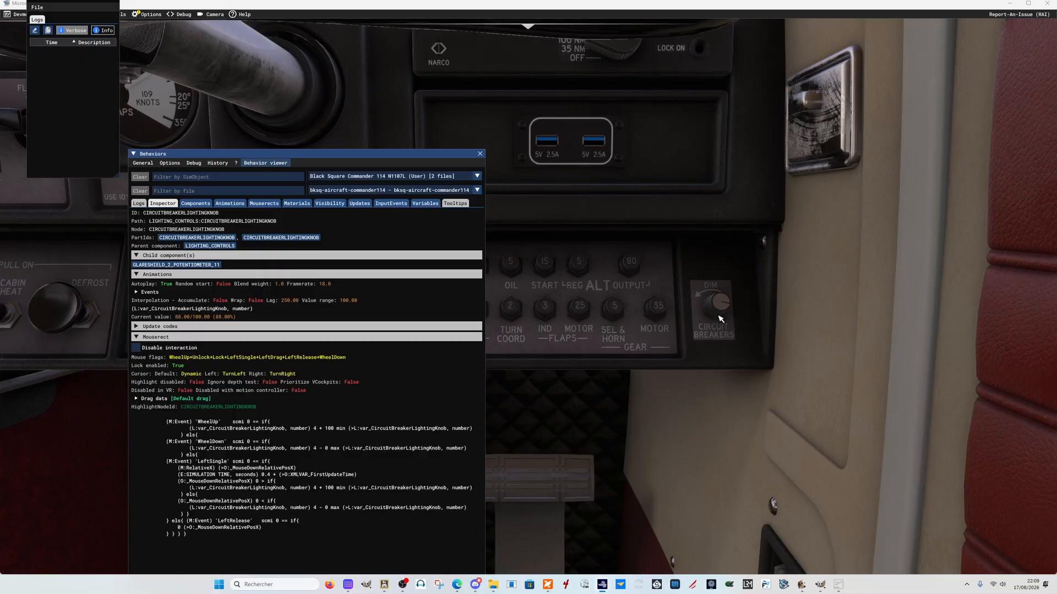
scroll(717, 301, "down", 9)
scroll(721, 308, "down", 13)
- Open the LIGHT_Dim_Circuit_Breakers_Inc script in the Axis and Ohs Edit Scripts window and copy its full code
mouse_move(403, 583)
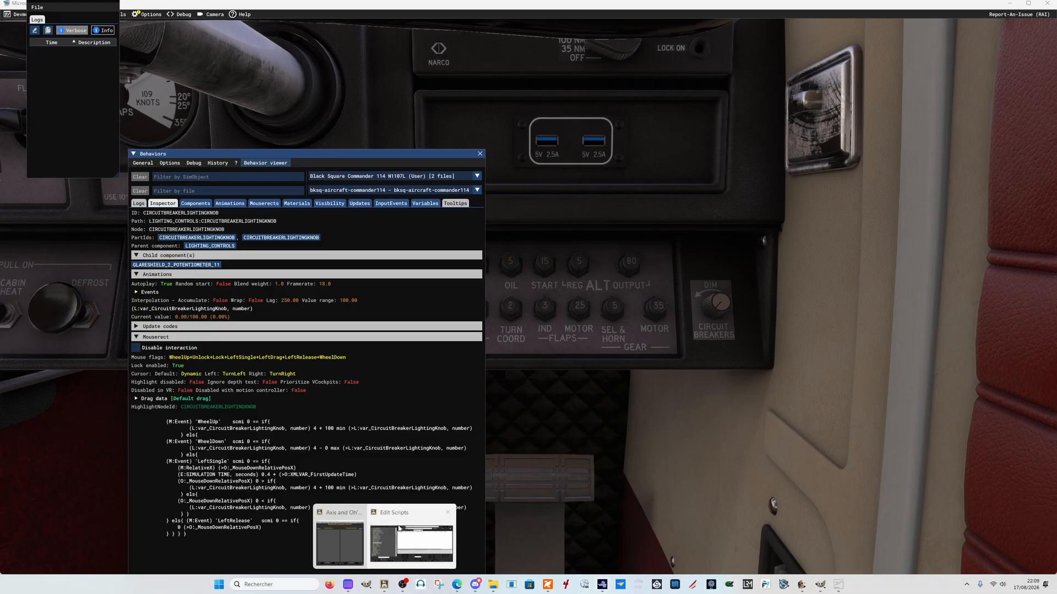
left_click(421, 536)
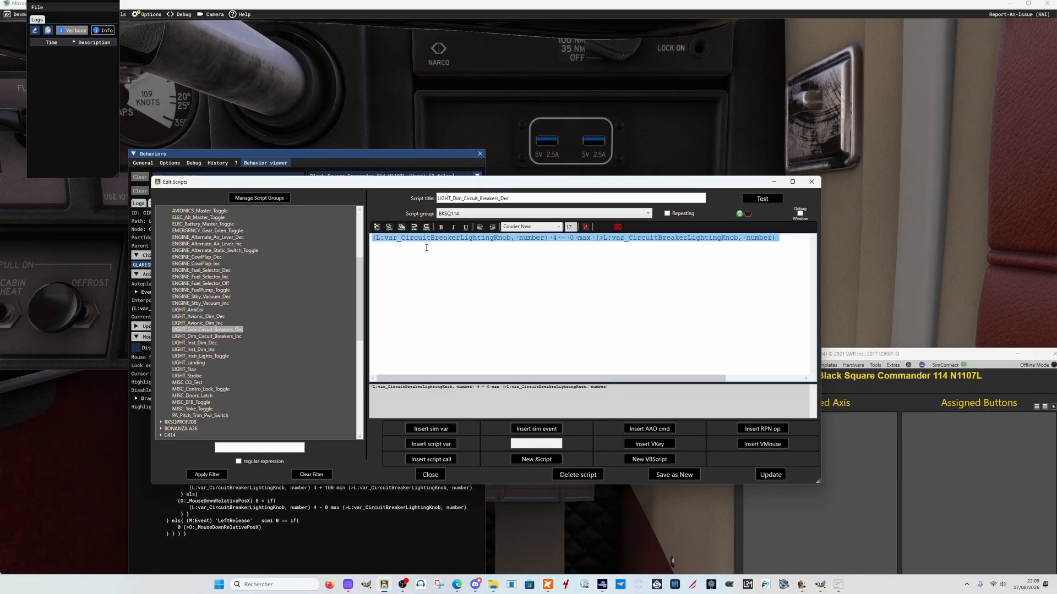
left_click(235, 337)
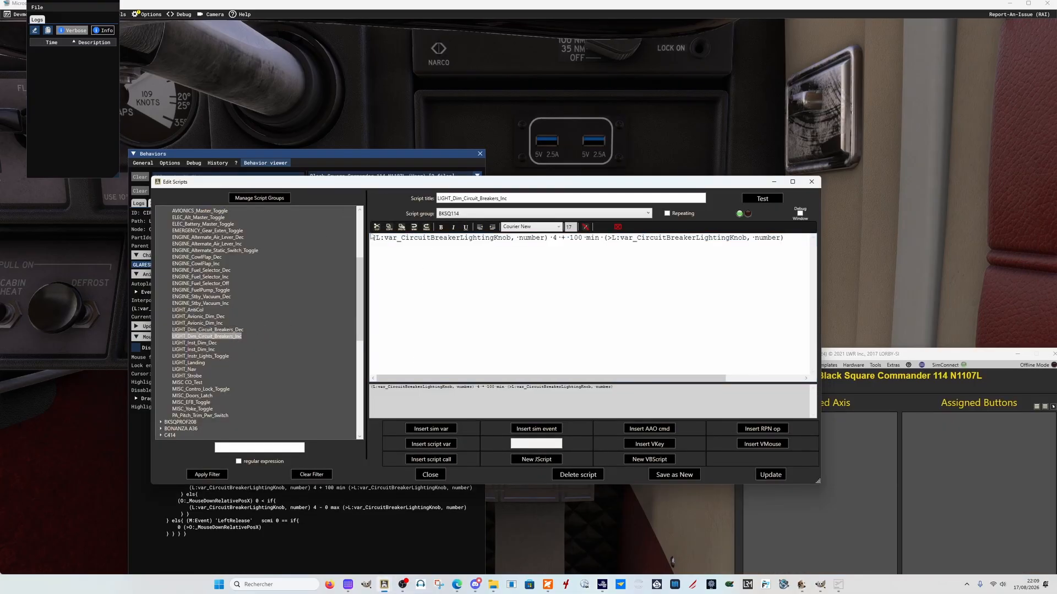
left_click_drag(371, 237, 826, 237)
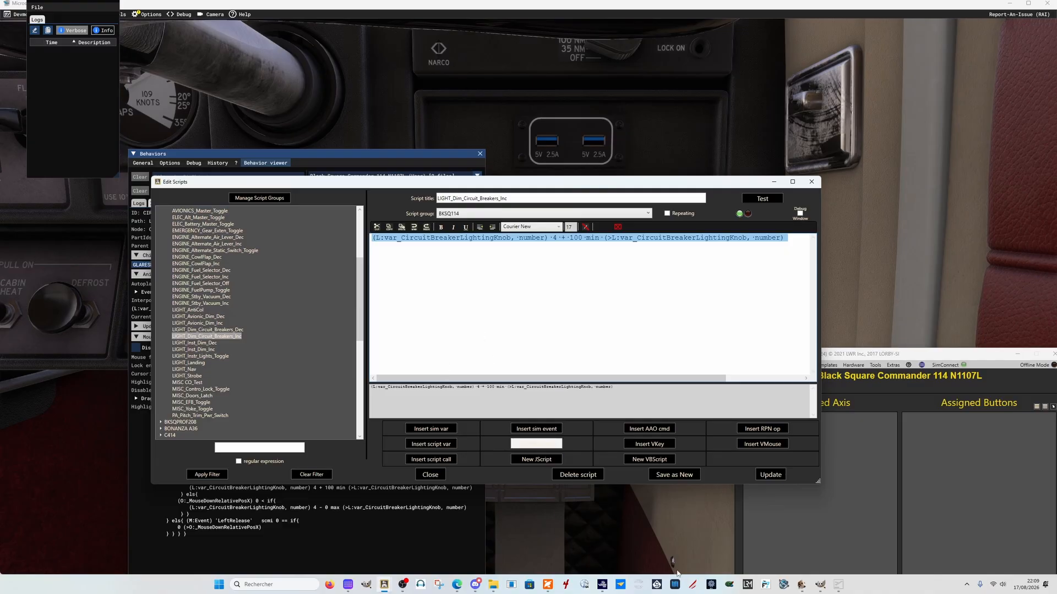
- Return to the ChatGPT conversation and send "idem:" followed on a new line by the copied "4 + 100 min" increase script
mouse_move(453, 588)
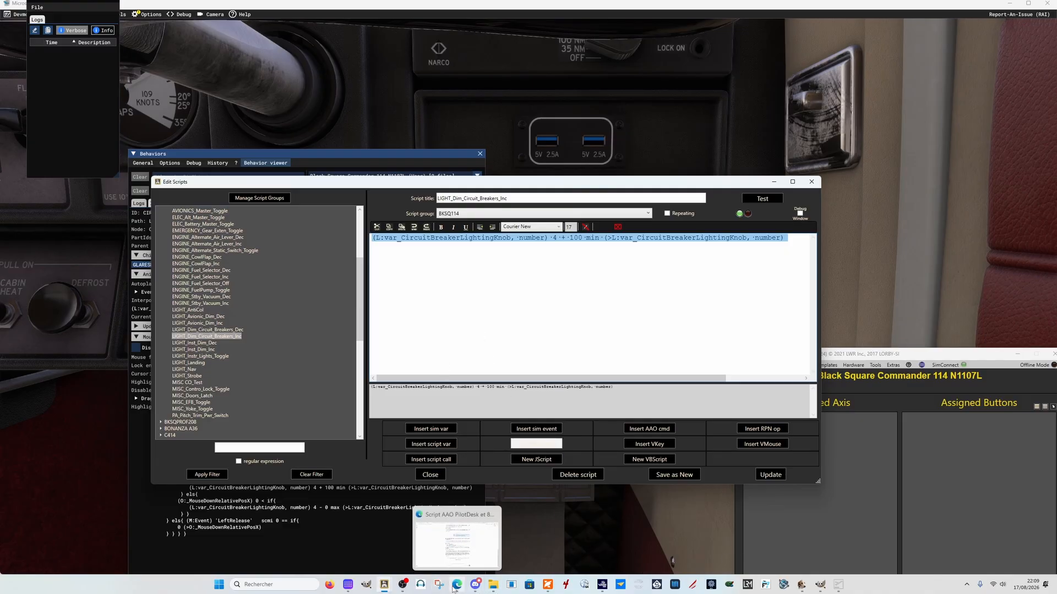
left_click(464, 566)
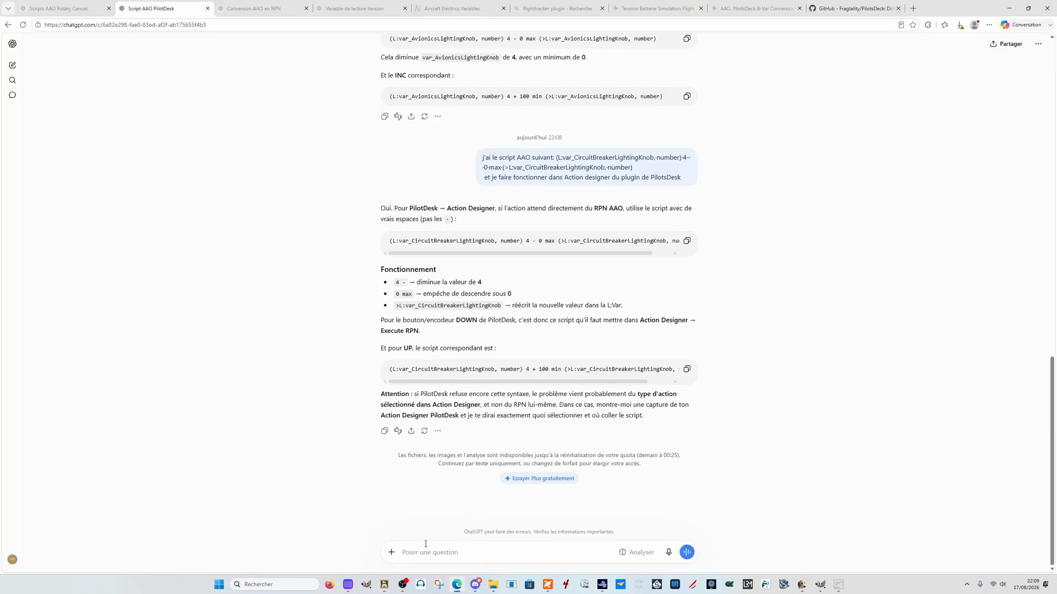
type("idem:")
key("shift+Return")
type("(L:var_CircuitBreakerLightingKnob,·number)·4·+·100·min·(>L:var_CircuitBreakerLightingKnob,·number)")
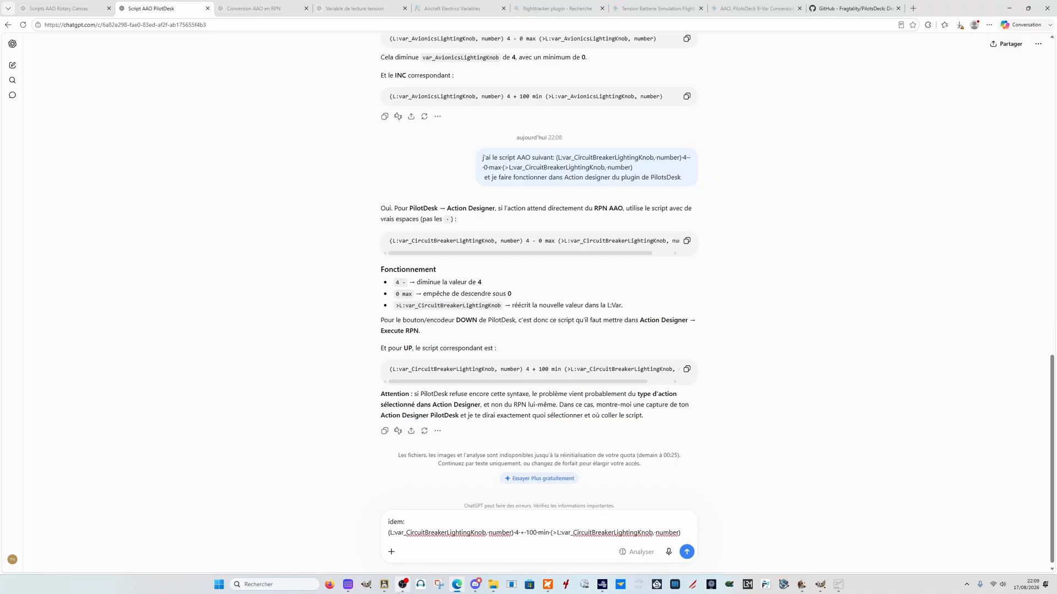
key("Return")
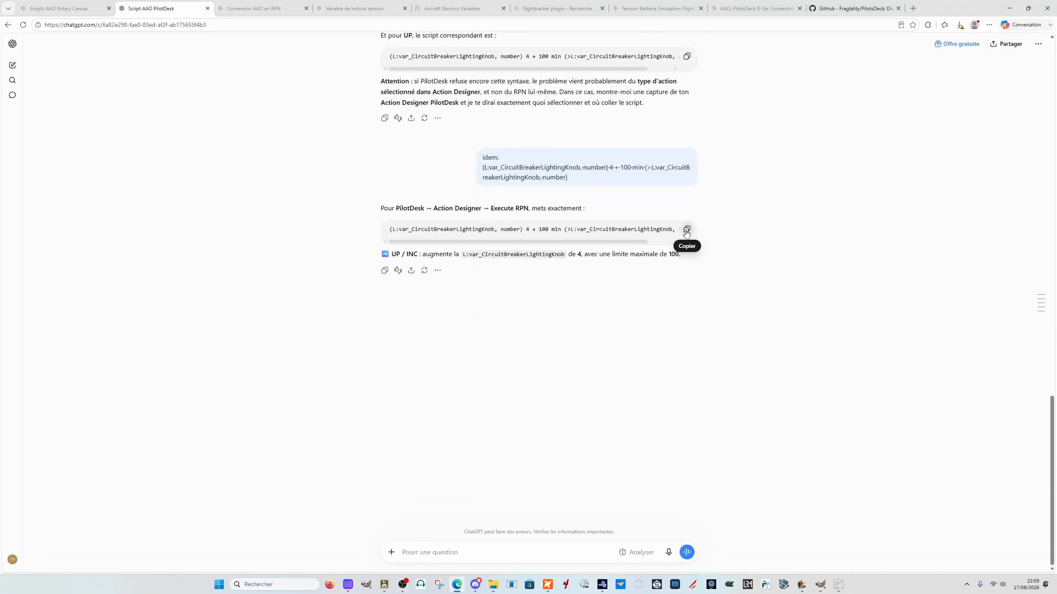
- Copy ChatGPT's converted increase script for the circuit breaker lighting knob and switch back to Action Designer
left_click(686, 229)
mouse_move(385, 585)
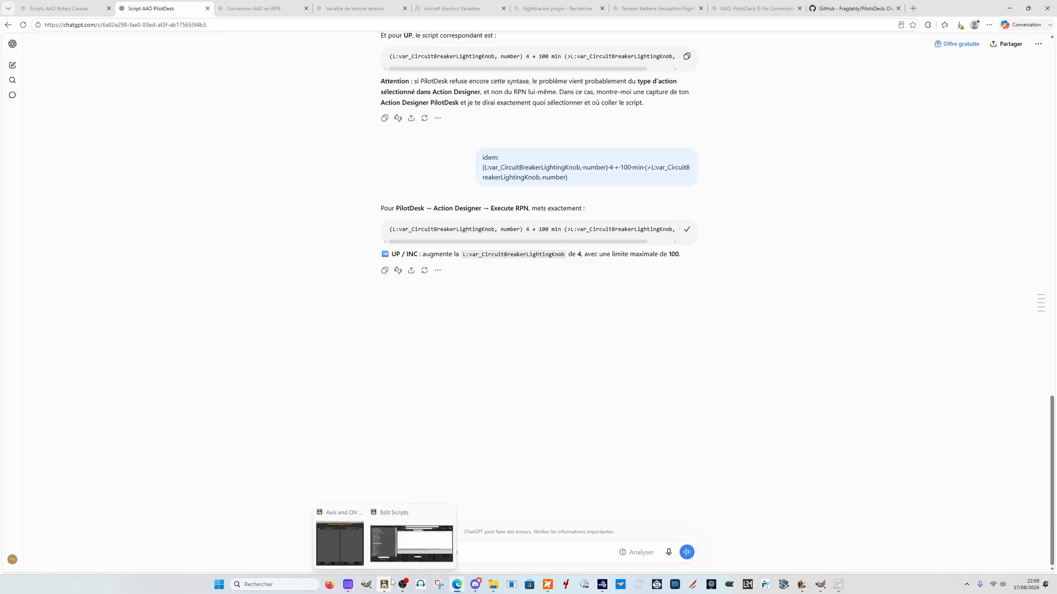
left_click(838, 585)
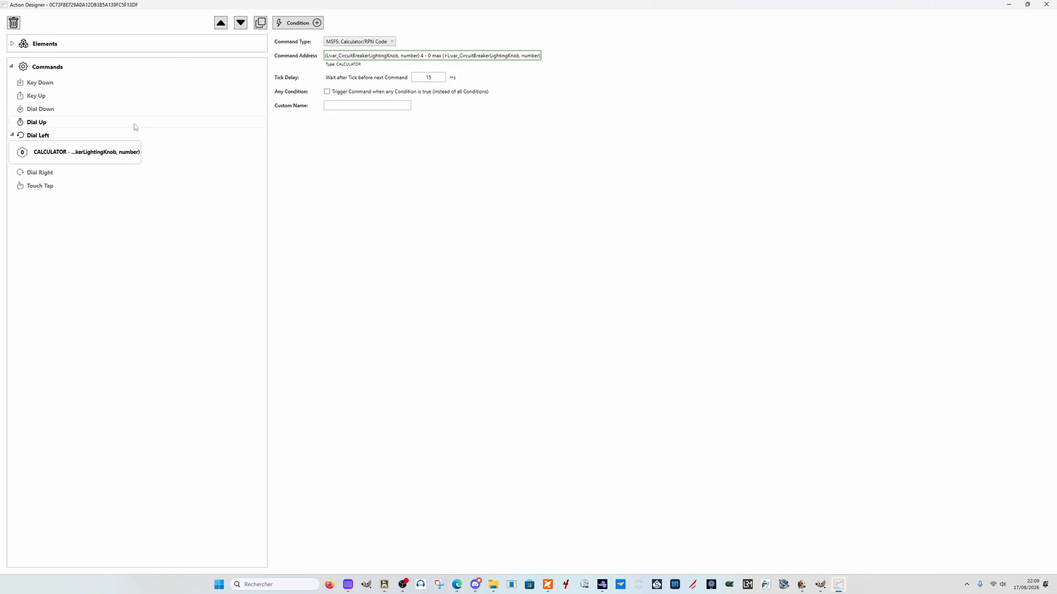
- Add an MSFS Calculator/RPN Code command to Dial Right and paste the copied "4 + 100 min" circuit breaker lighting script as its address
left_click(55, 176)
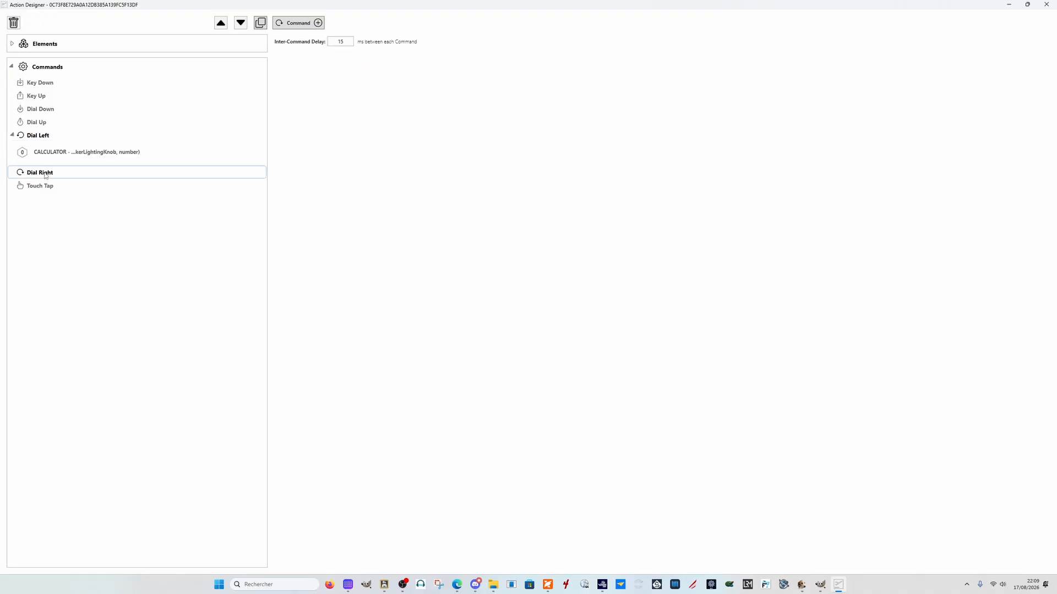
left_click(317, 23)
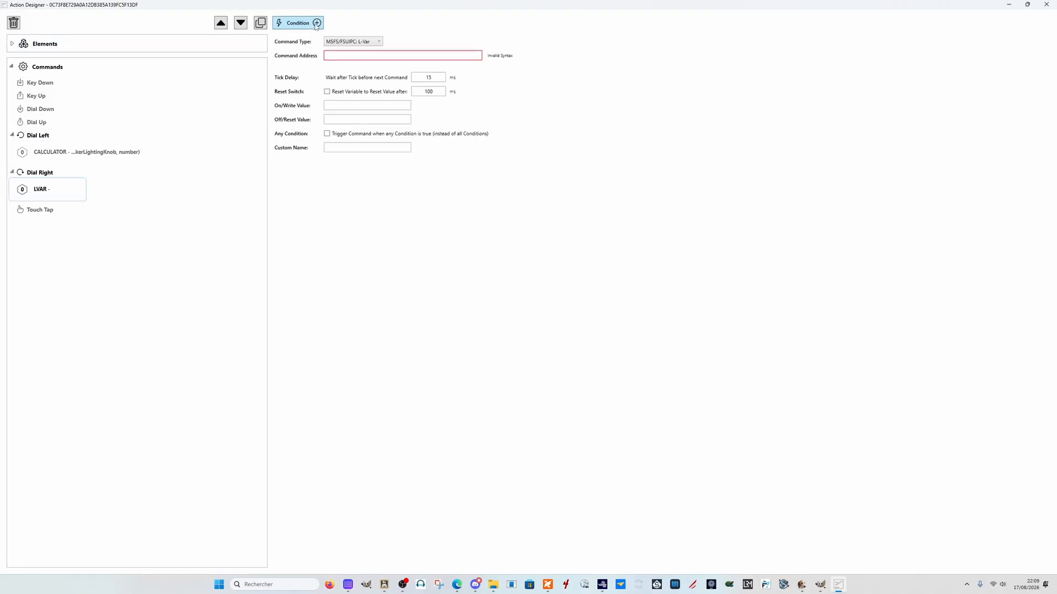
left_click(366, 42)
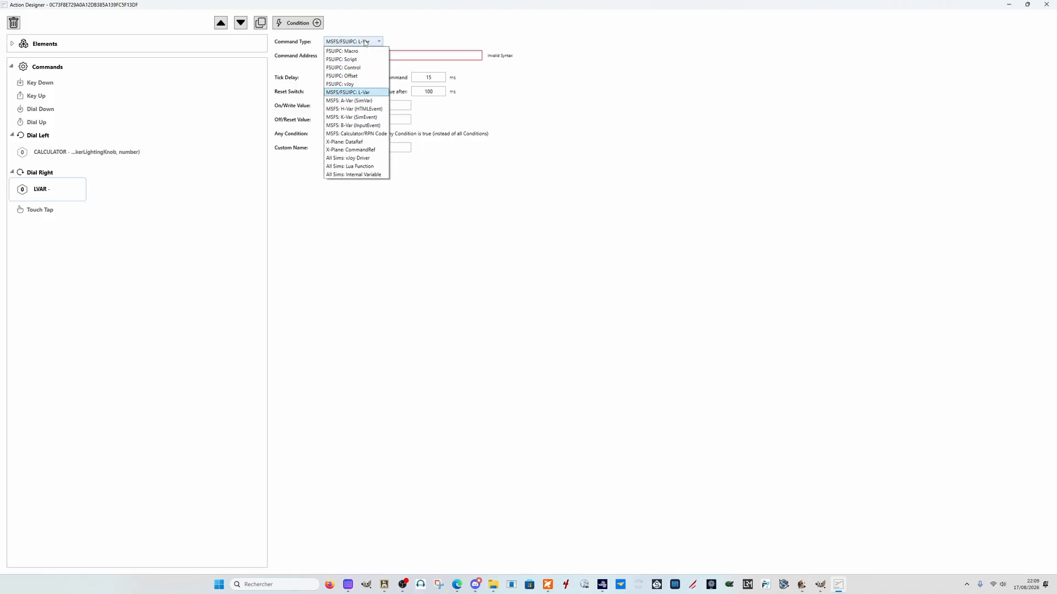
left_click(347, 134)
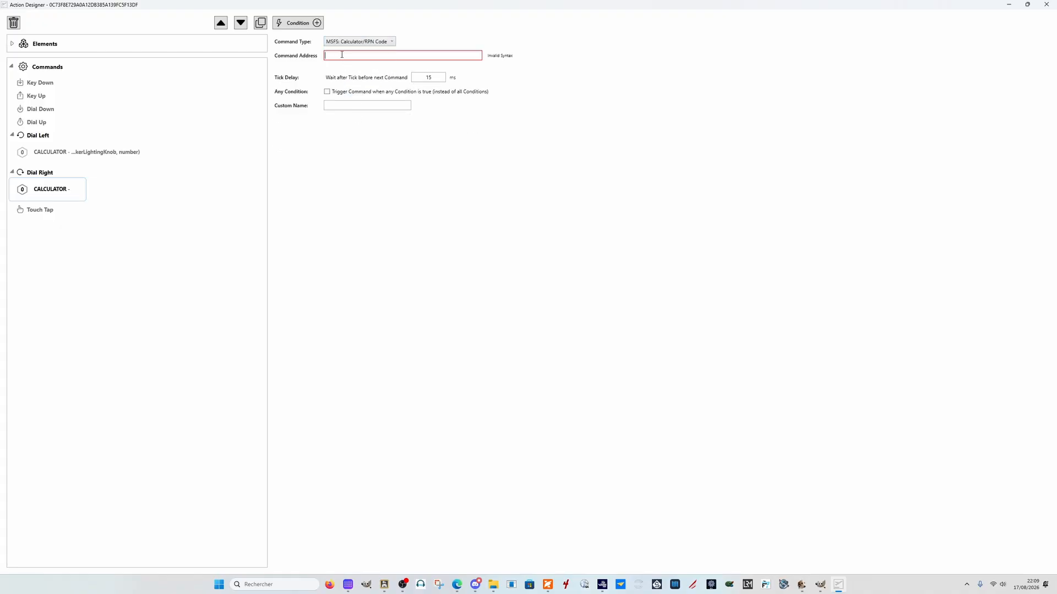
key("ctrl+v")
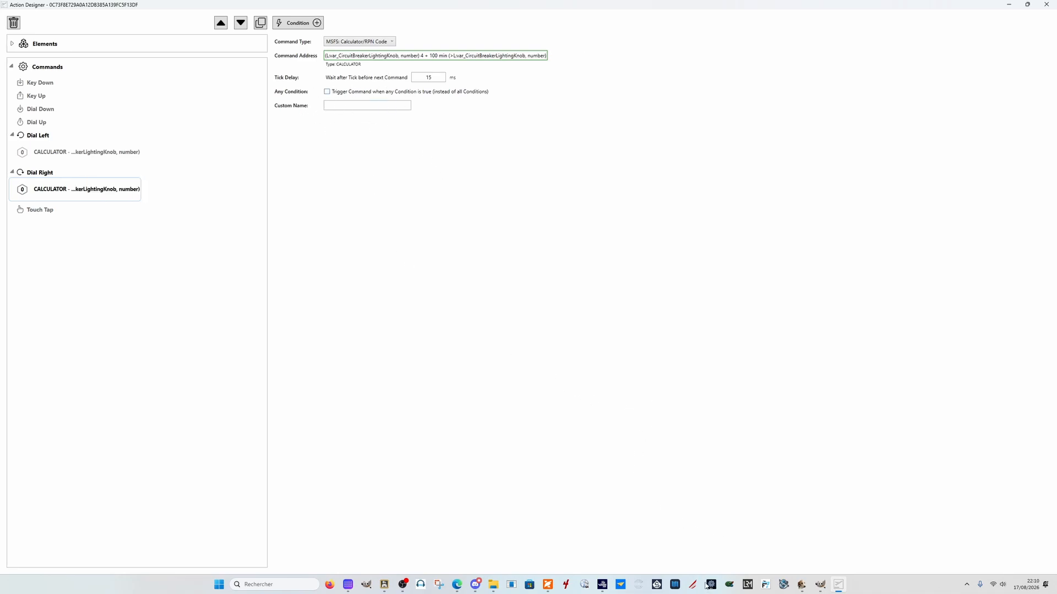
- Switch to Microsoft Flight Simulator, turn the circuit breakers DIM knob up and back down, and return to Action Designer
mouse_move(602, 584)
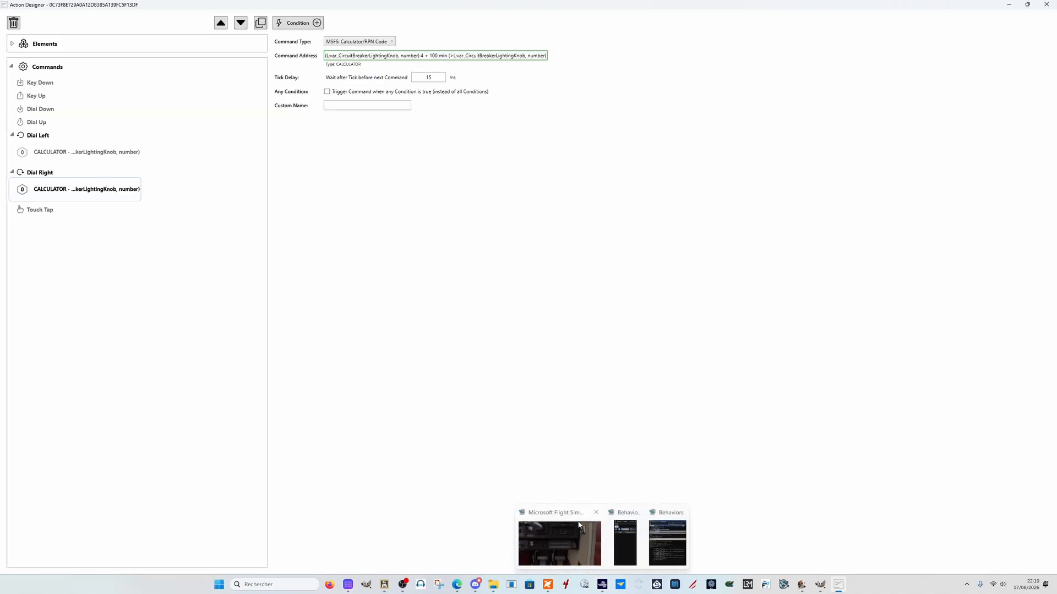
left_click(573, 520)
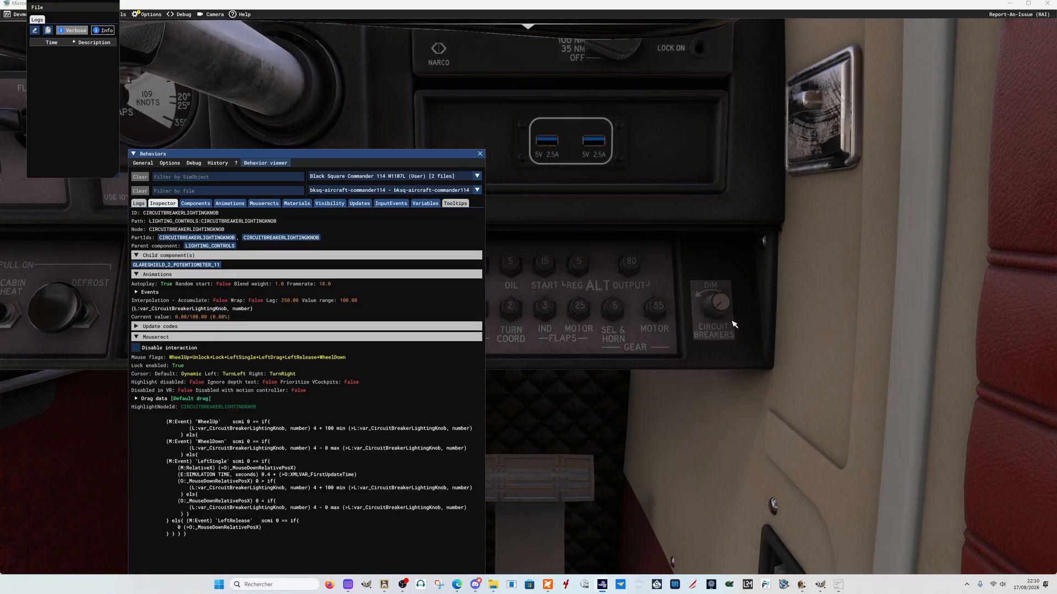
scroll(718, 355, "up", 17)
scroll(723, 336, "down", 17)
left_click(837, 585)
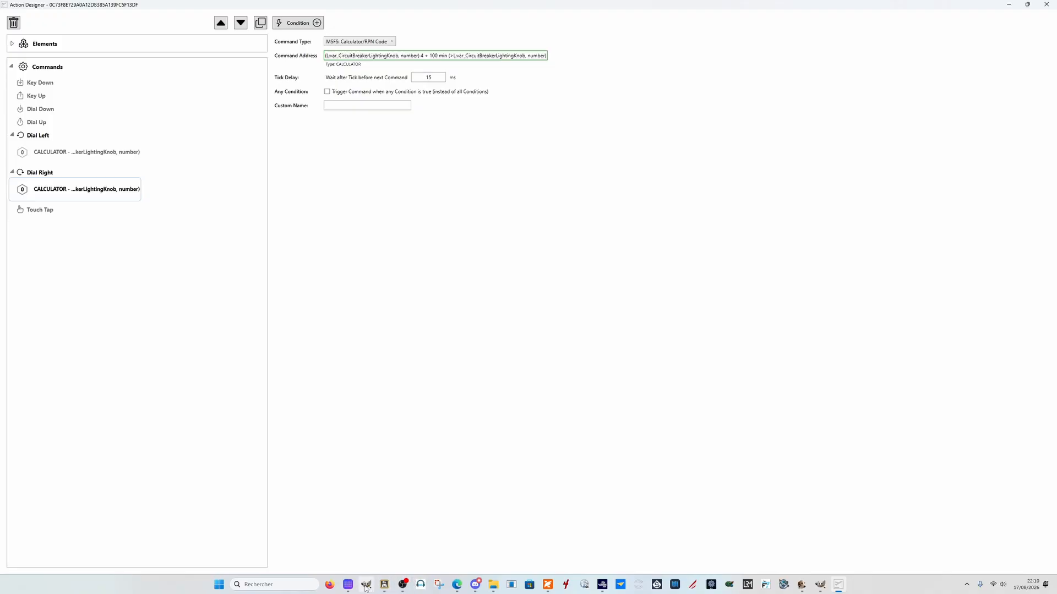
- Switch to Stream Deck to view the fourth dial's Composite Action and return to Action Designer
mouse_move(348, 572)
left_click(347, 520)
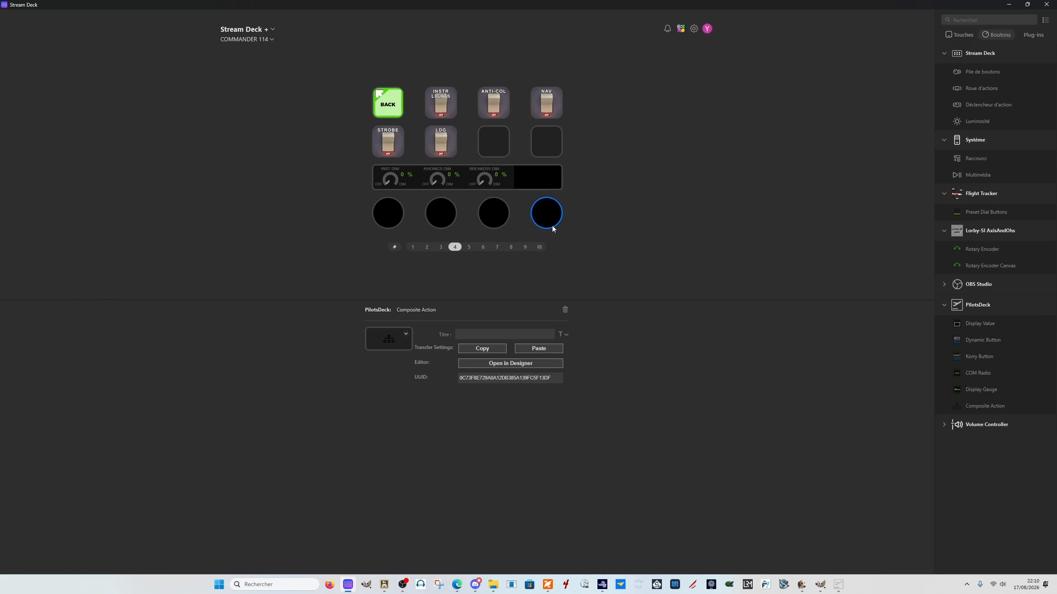
left_click(837, 584)
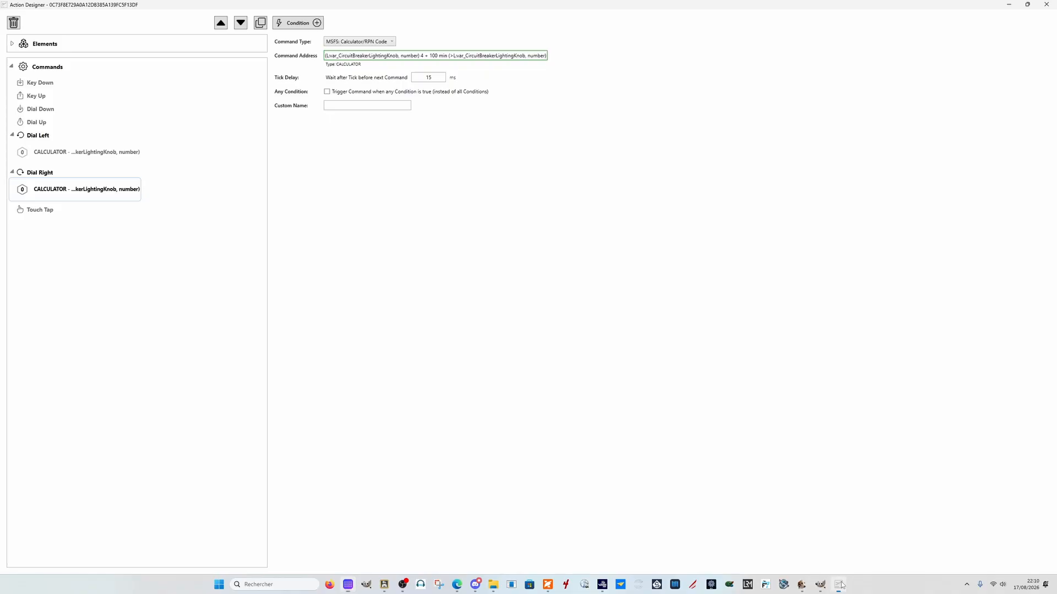
- Collapse the Commands section and expand Elements, checking the fourth dial's empty display in Stream Deck before returning to Action Designer
left_click(11, 66)
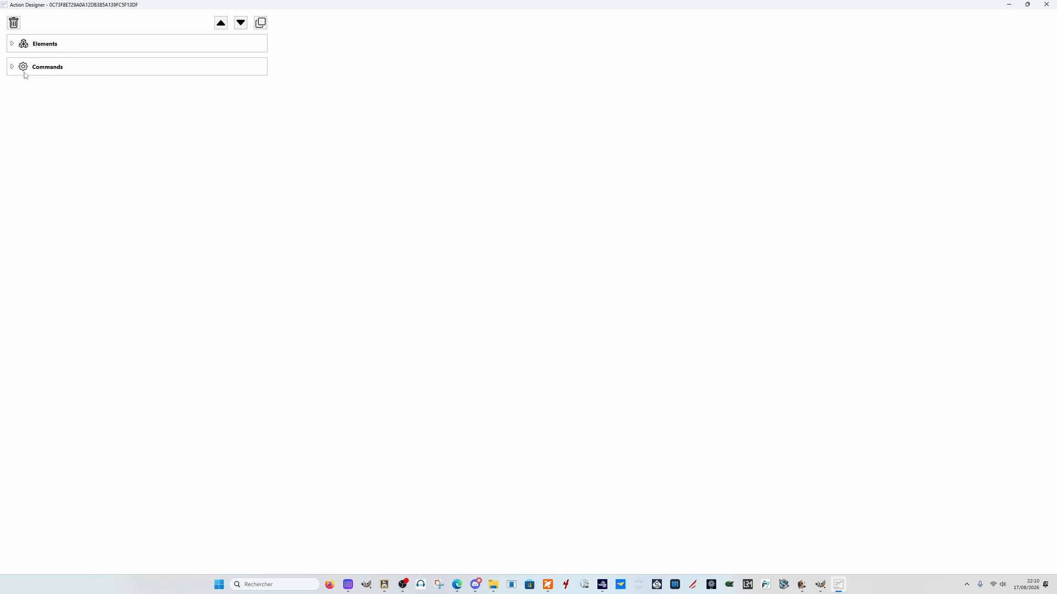
left_click(12, 45)
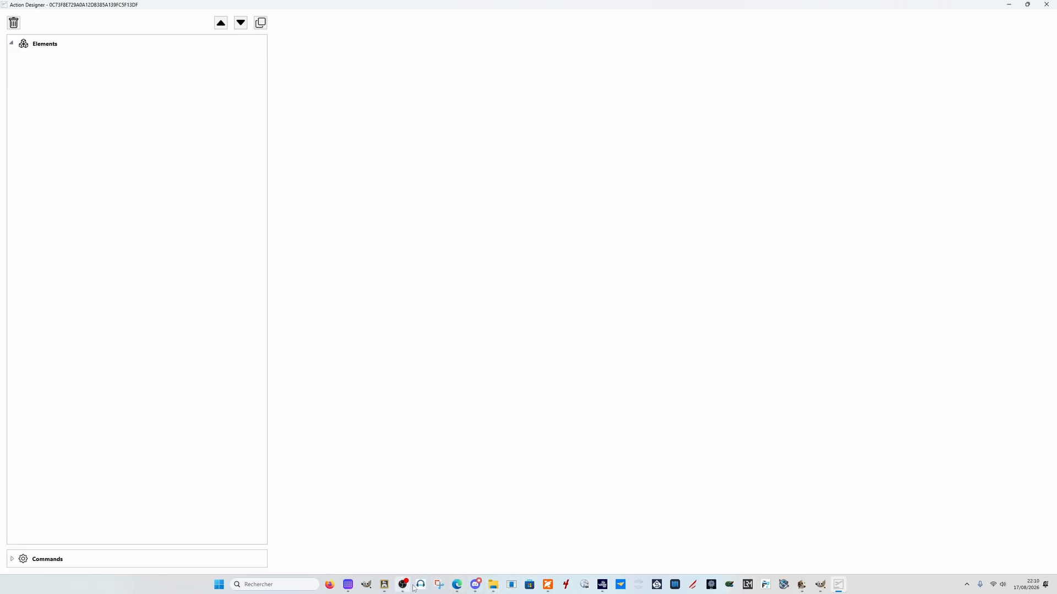
mouse_move(602, 583)
left_click(348, 584)
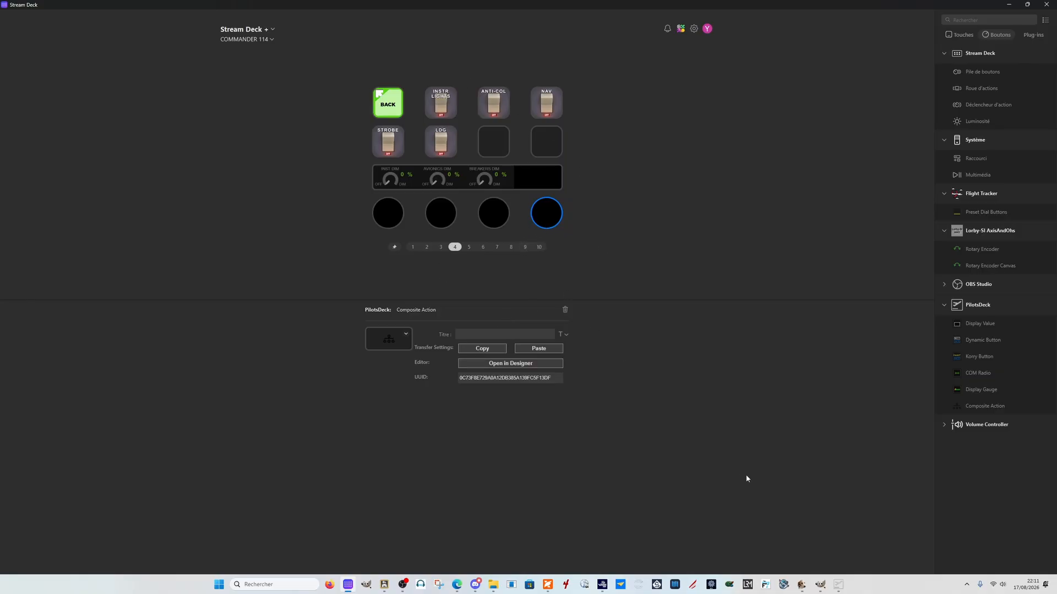
left_click(838, 585)
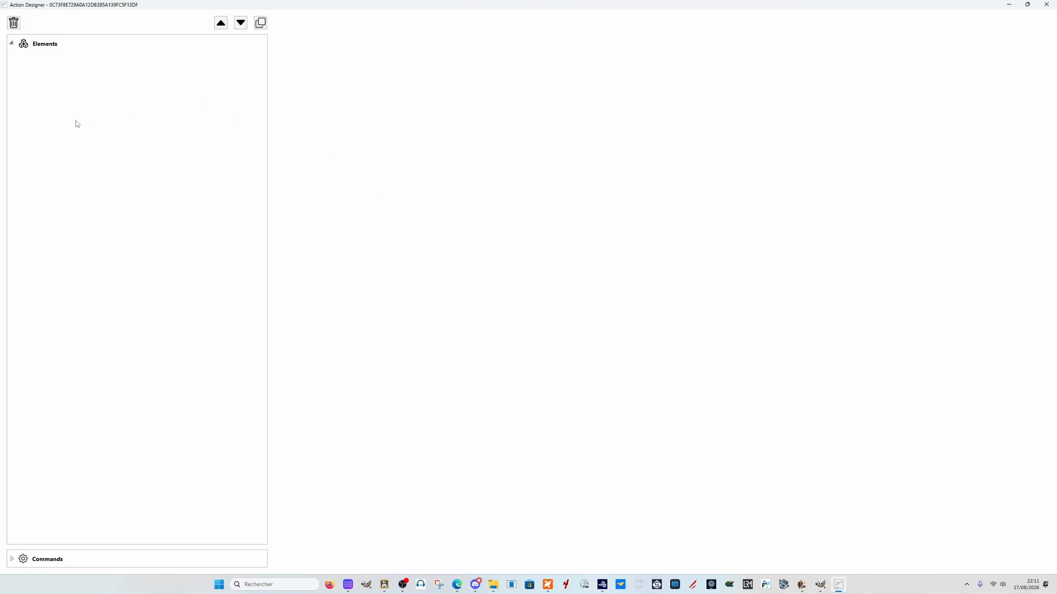
- Add a Text element to the Composite Action's Elements
left_click(45, 50)
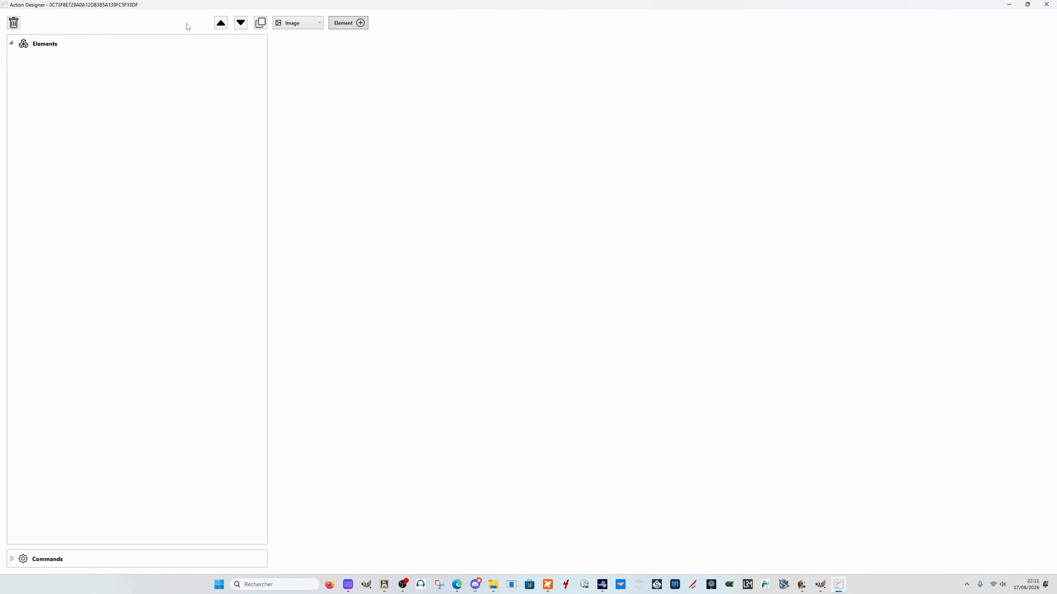
left_click(311, 27)
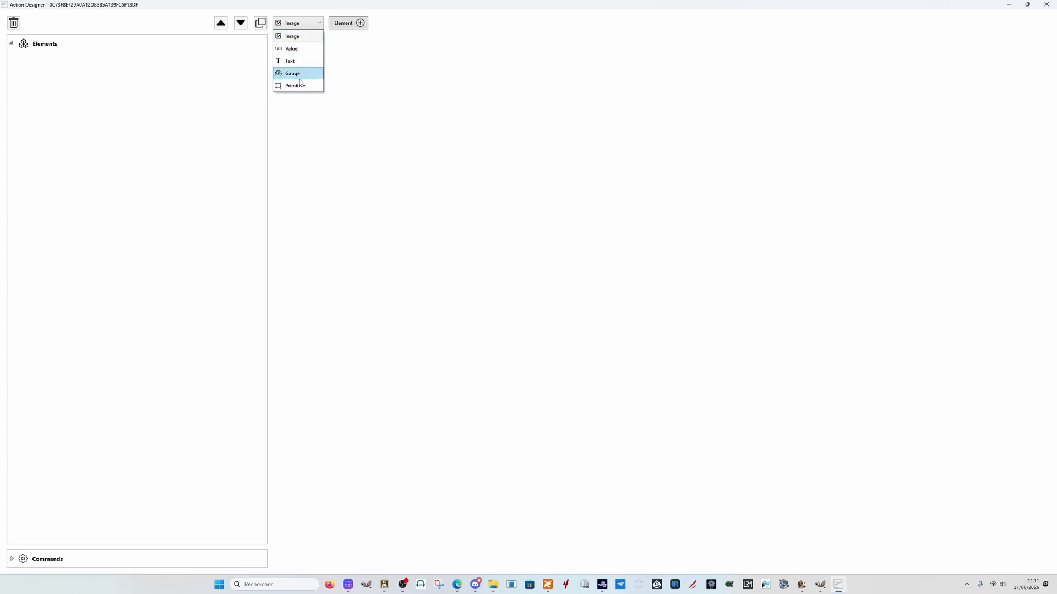
left_click(295, 61)
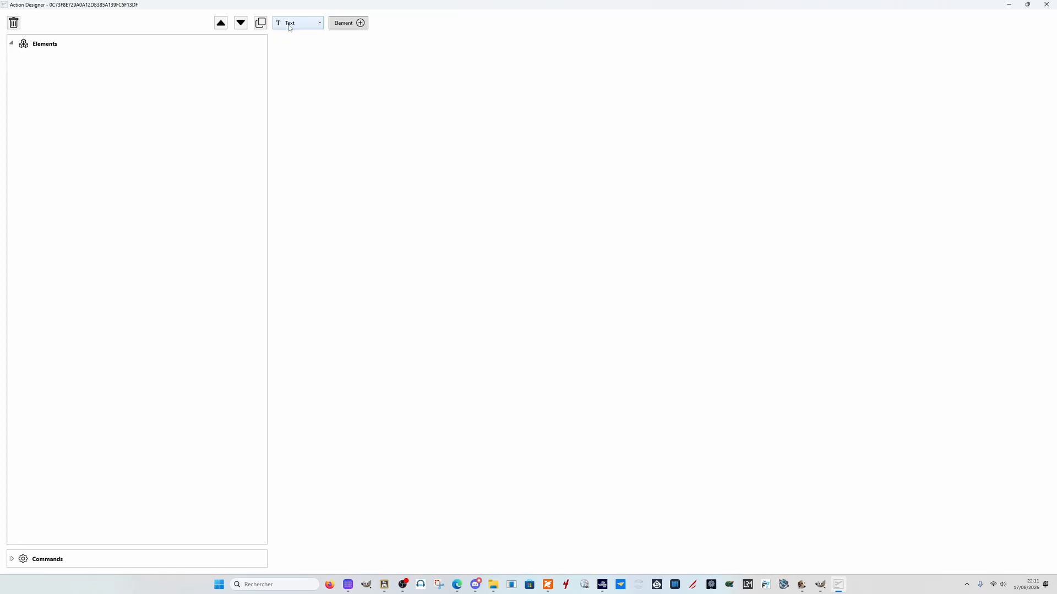
left_click(354, 28)
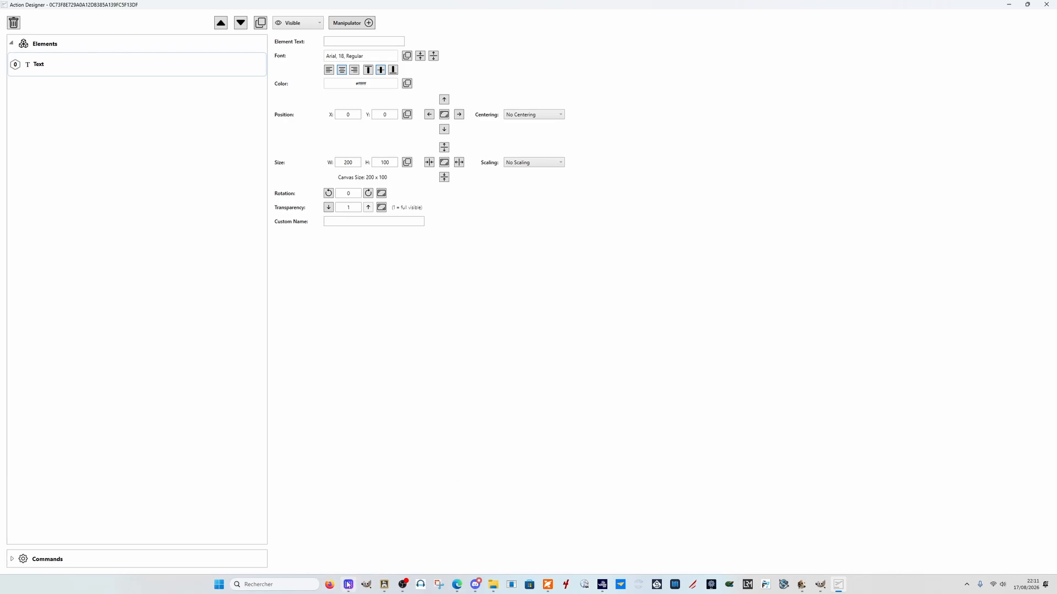
- Bring Stream Deck up behind a reduced Action Designer window and move that window off the fourth dial's display
mouse_move(344, 583)
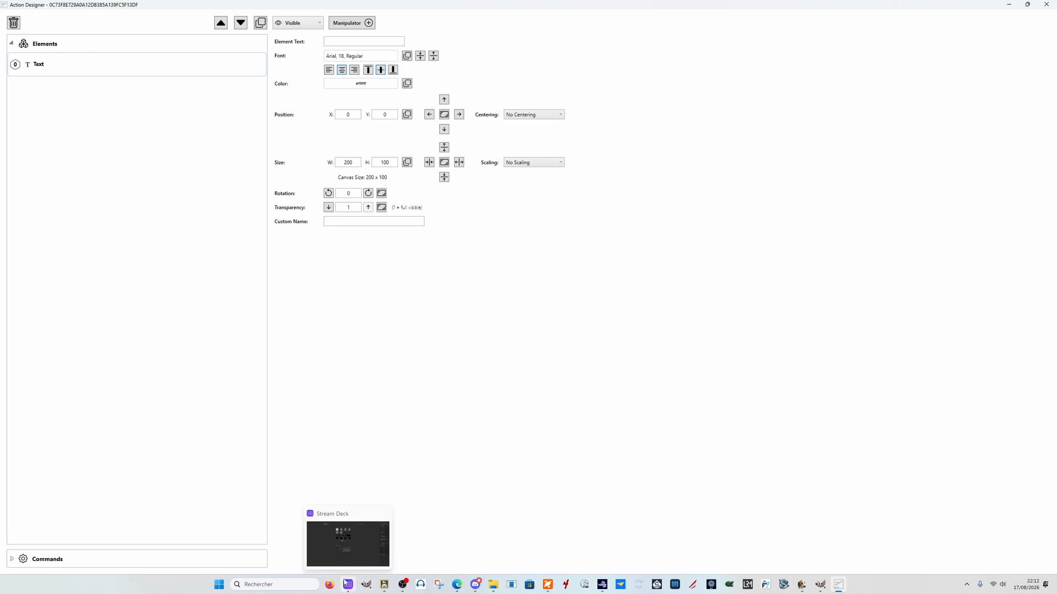
left_click(352, 524)
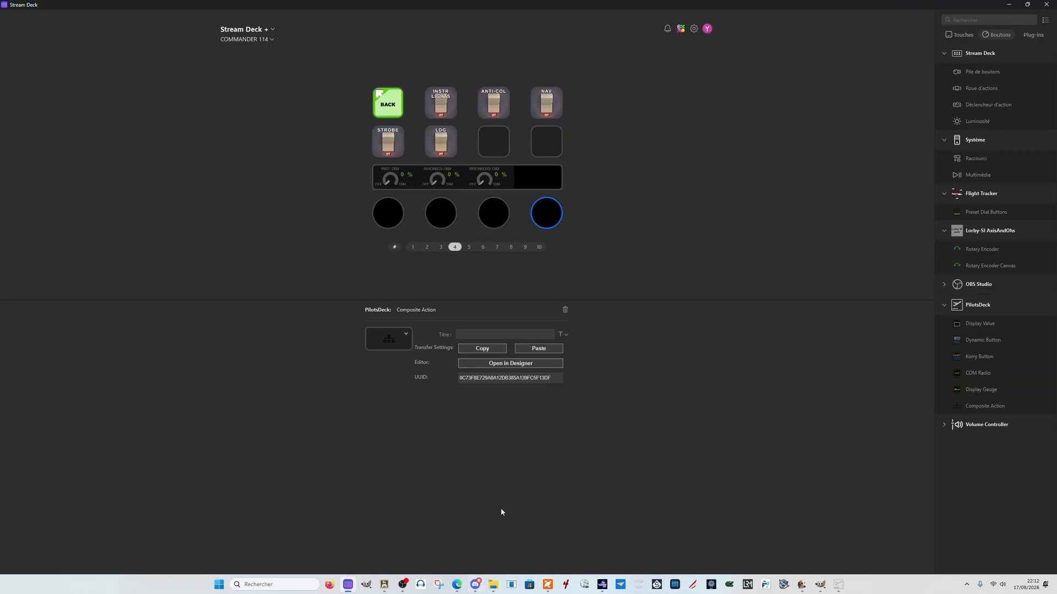
left_click(838, 583)
left_click(1026, 5)
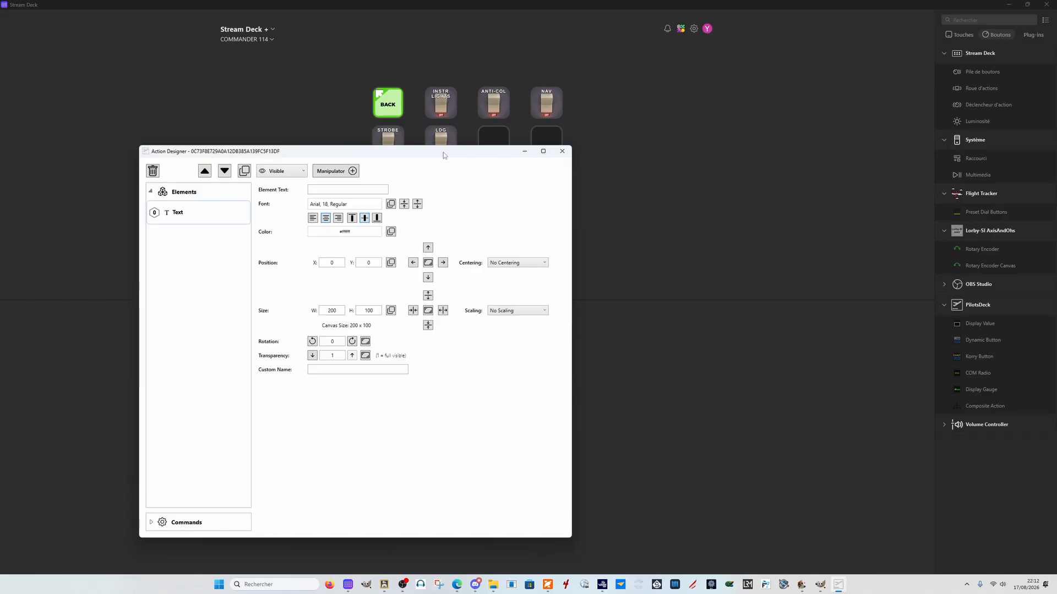
left_click_drag(492, 157, 409, 133)
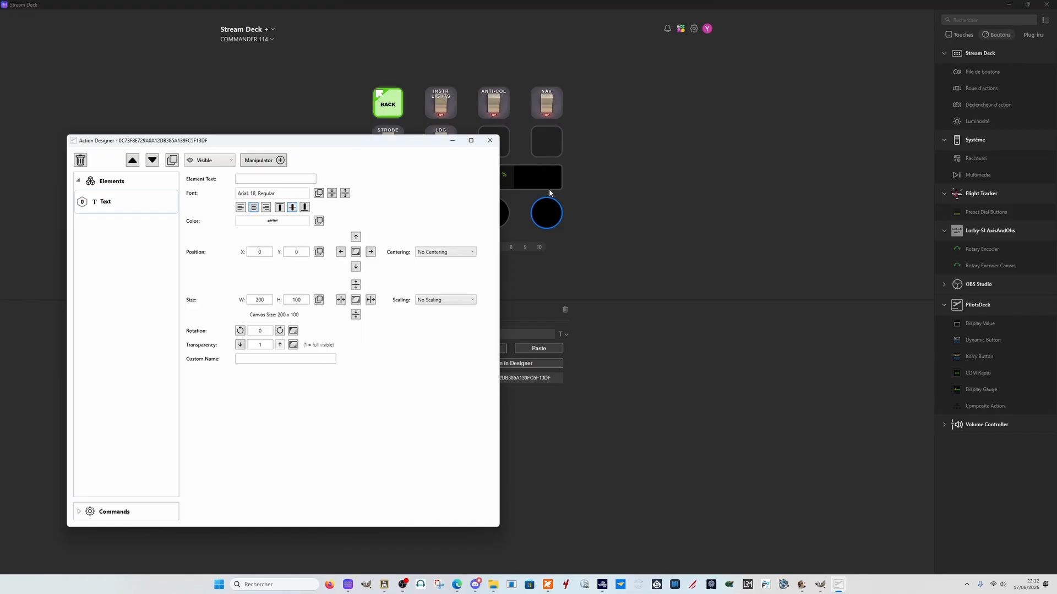
left_click_drag(385, 146, 362, 184)
- Set the element text to "BREAKERS DIM" and move the Action Designer window further aside to expose the dial previews
left_click(232, 218)
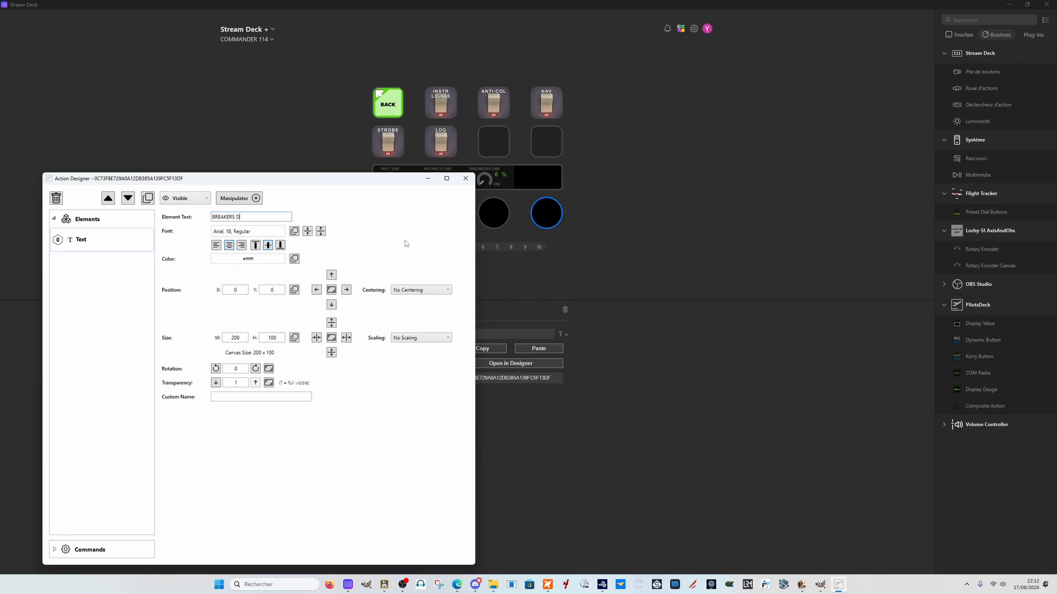
type("IM")
key("Return")
left_click_drag(369, 182, 345, 182)
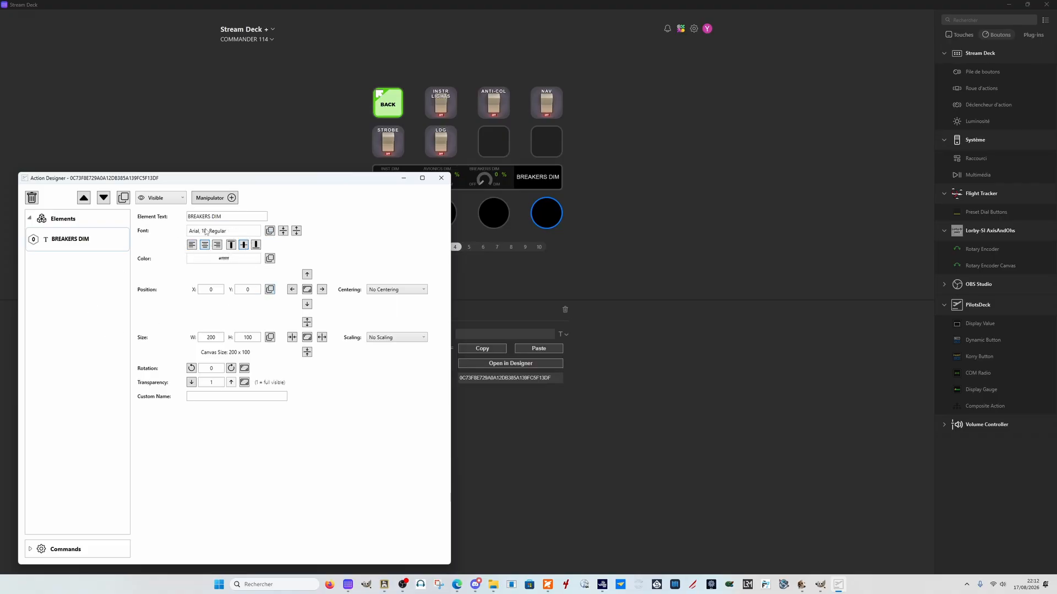
- Browse the fonts available for the BREAKERS DIM text and close the font selection without changing anything
left_click(231, 235)
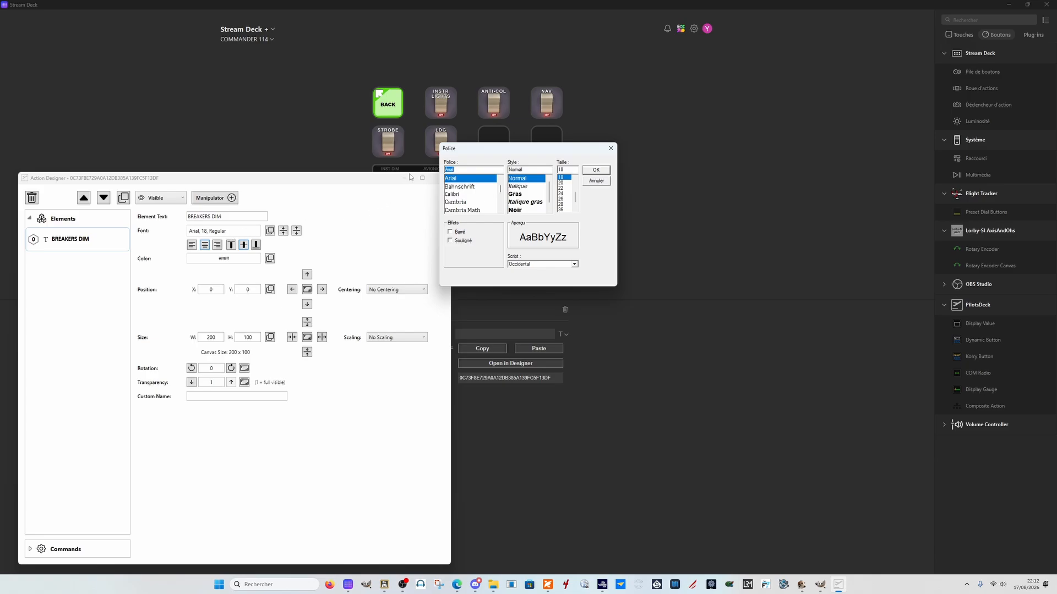
left_click_drag(499, 191, 502, 181)
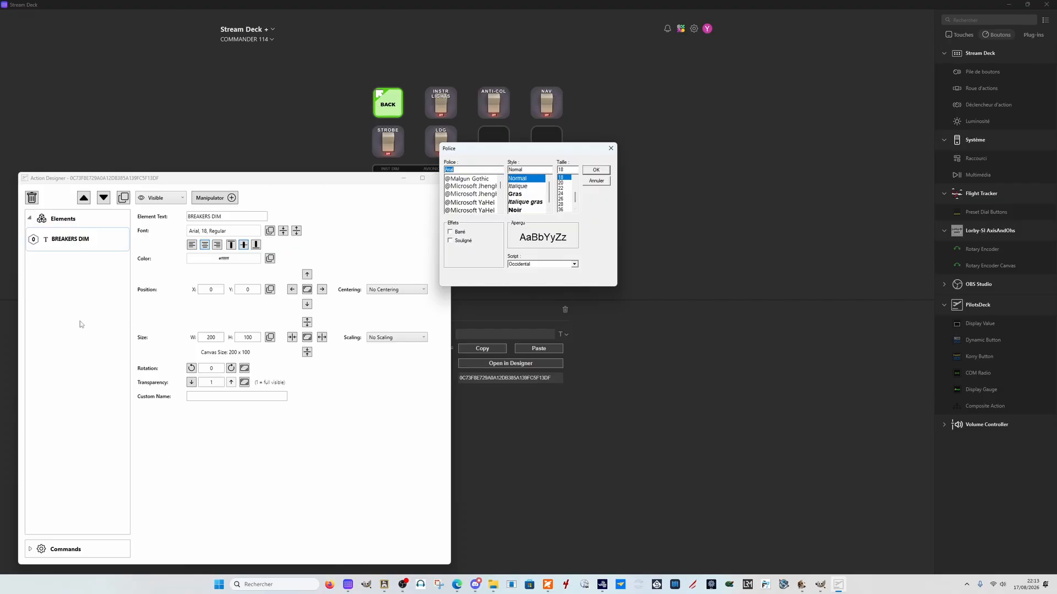
left_click(610, 148)
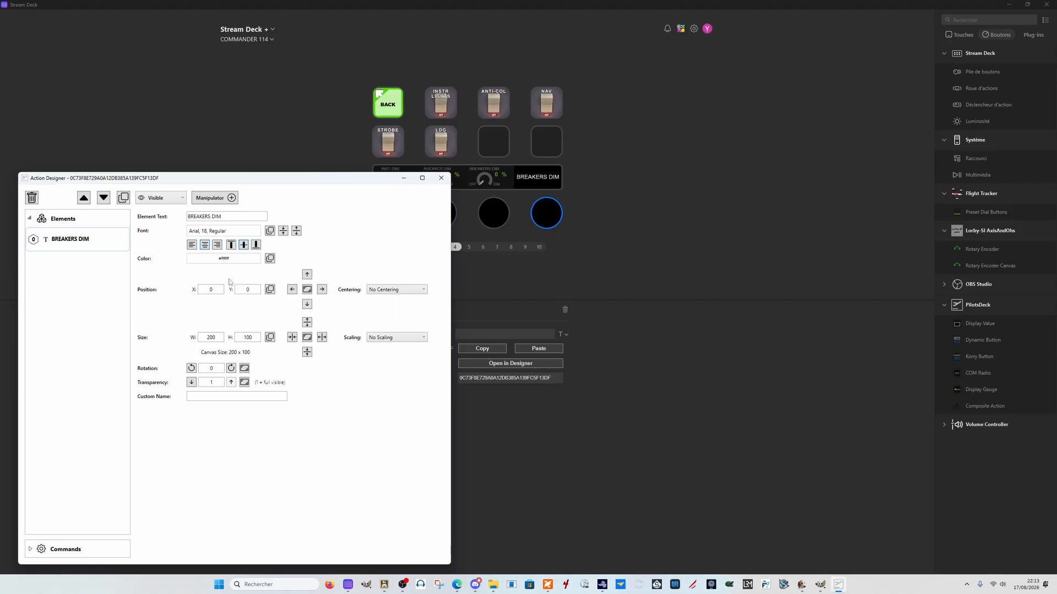
- Try top and bottom vertical alignment on the BREAKERS DIM text and restore its centred alignment
left_click(205, 245)
left_click(232, 245)
left_click(256, 245)
left_click(244, 245)
- Increase the BREAKERS DIM text's font size to 28
left_click(296, 231)
left_click(297, 231)
left_click(297, 231)
left_click(297, 232)
left_click(297, 231)
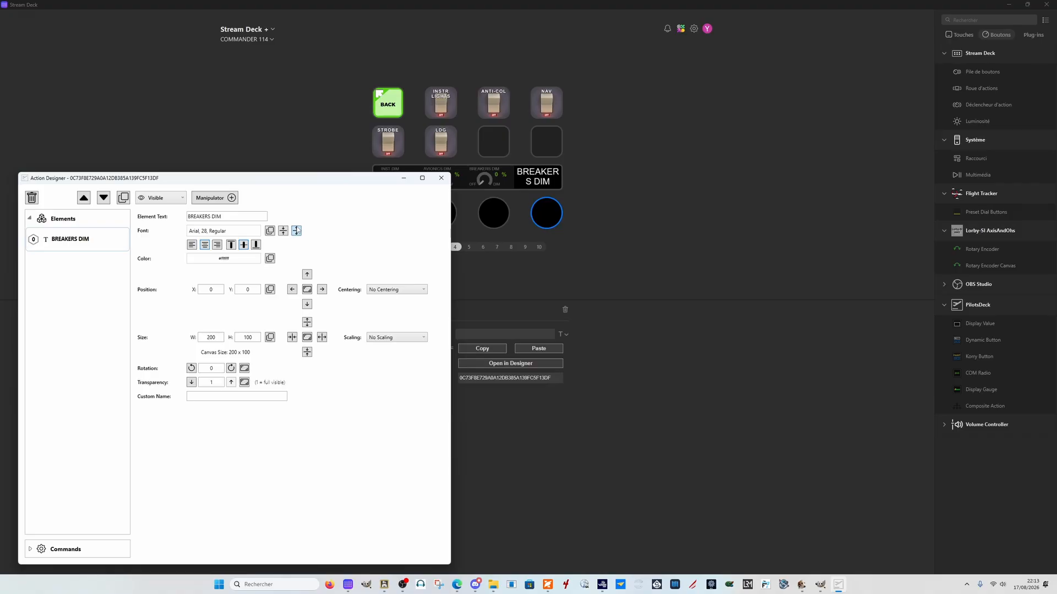
- Reduce the BREAKERS DIM text's font size to 19
left_click(283, 232)
left_click(283, 232)
left_click(283, 233)
left_click(283, 232)
left_click(283, 232)
left_click(283, 232)
left_click(283, 233)
left_click(283, 233)
left_click(283, 232)
- Open the BREAKERS DIM text's colour selection and search the web in a new browser tab for "code hexadecimal couleur silver"
left_click(219, 259)
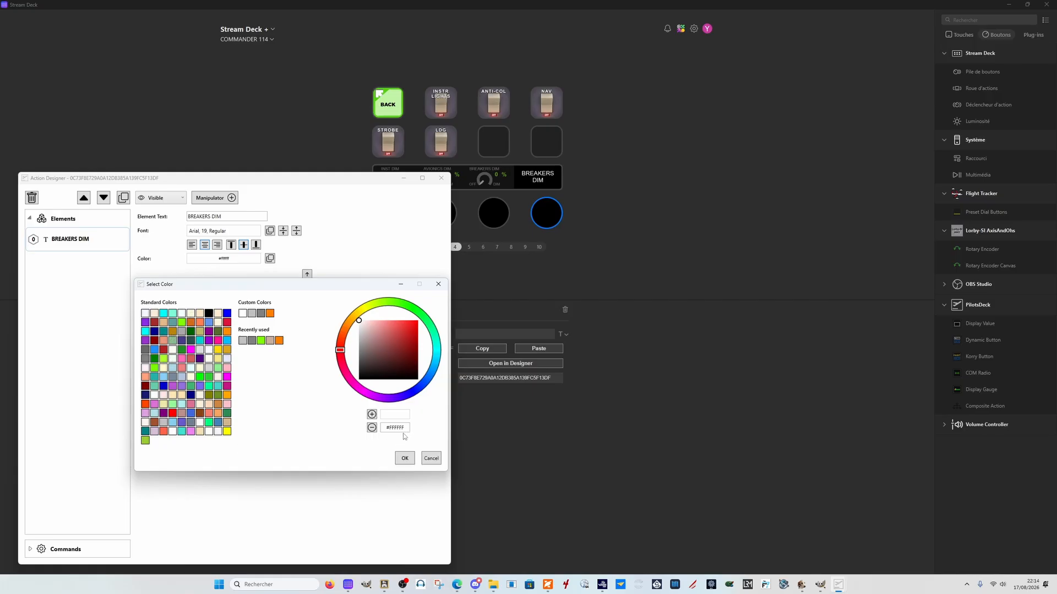
left_click_drag(405, 428, 376, 429)
mouse_move(457, 585)
left_click(457, 542)
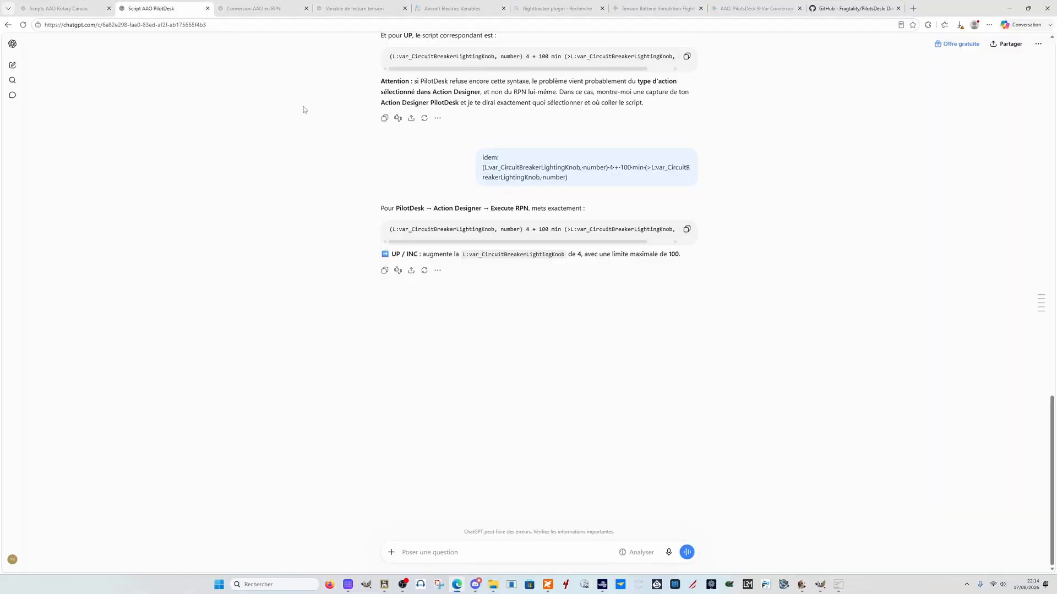
left_click(912, 7)
left_click(389, 141)
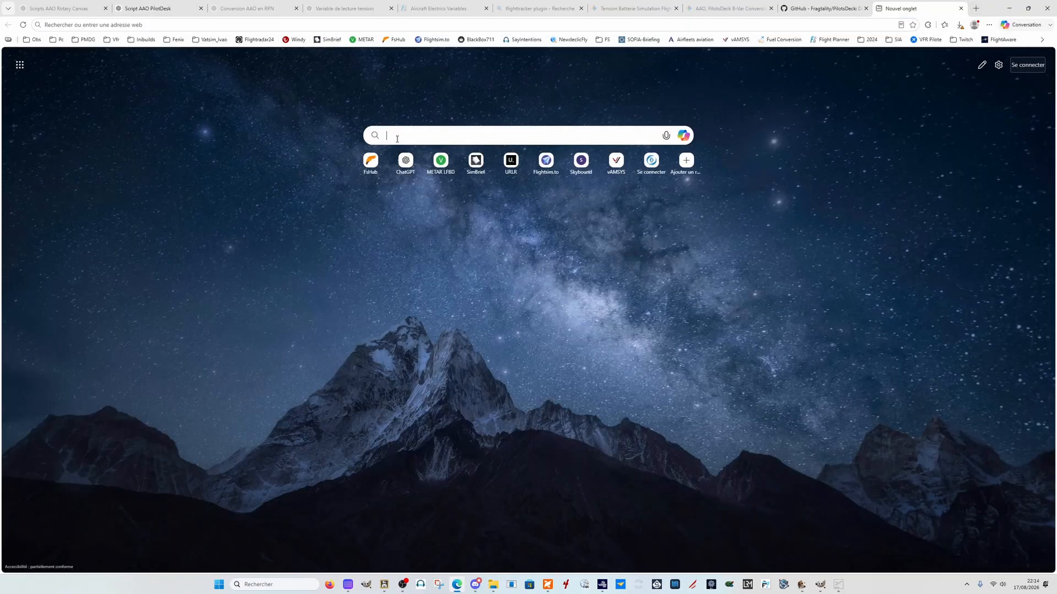
type("code ")
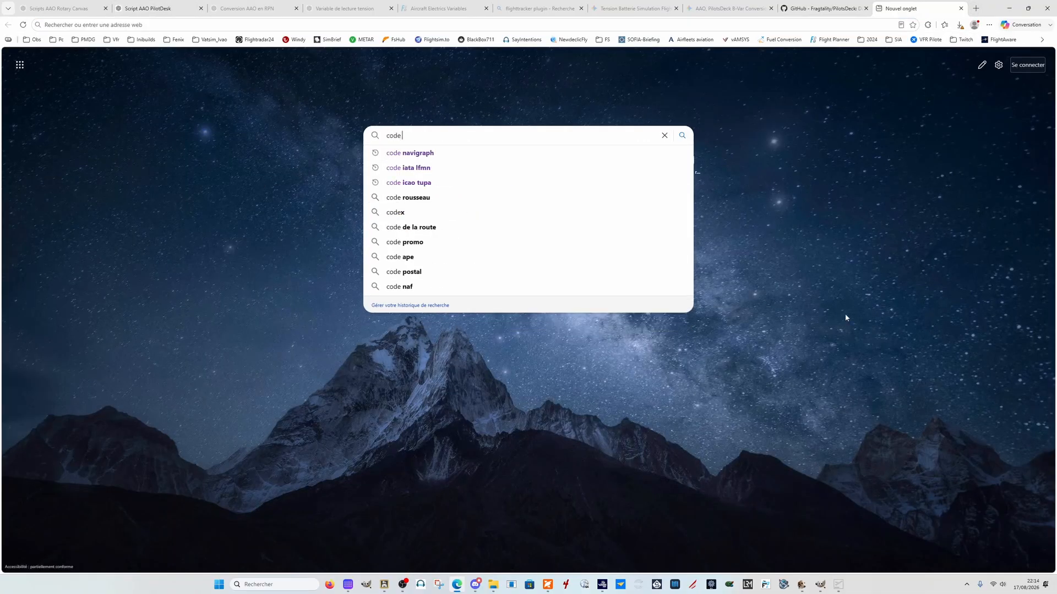
type("hexade")
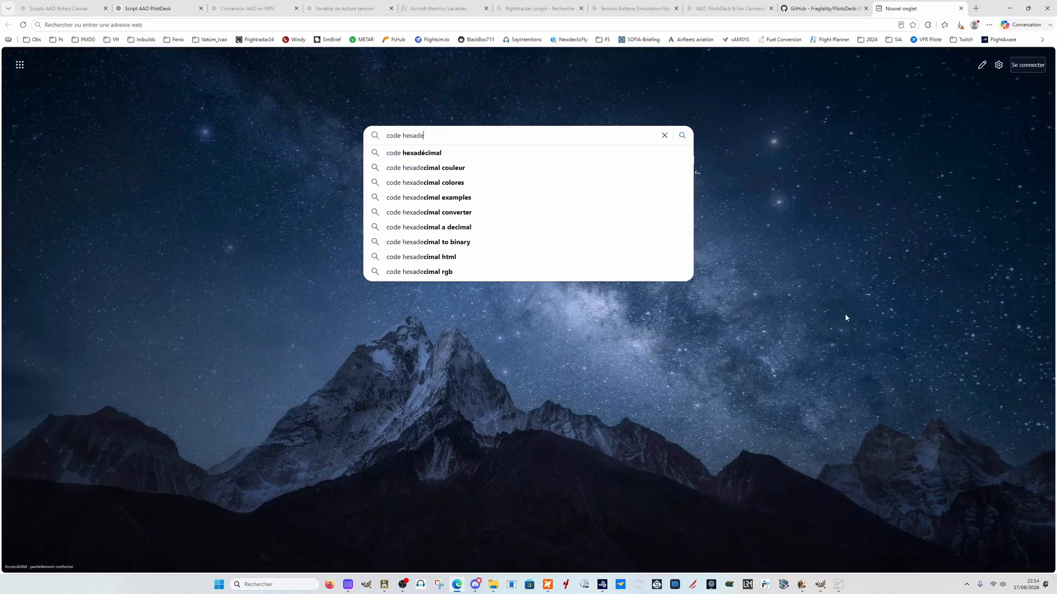
type("cimal c")
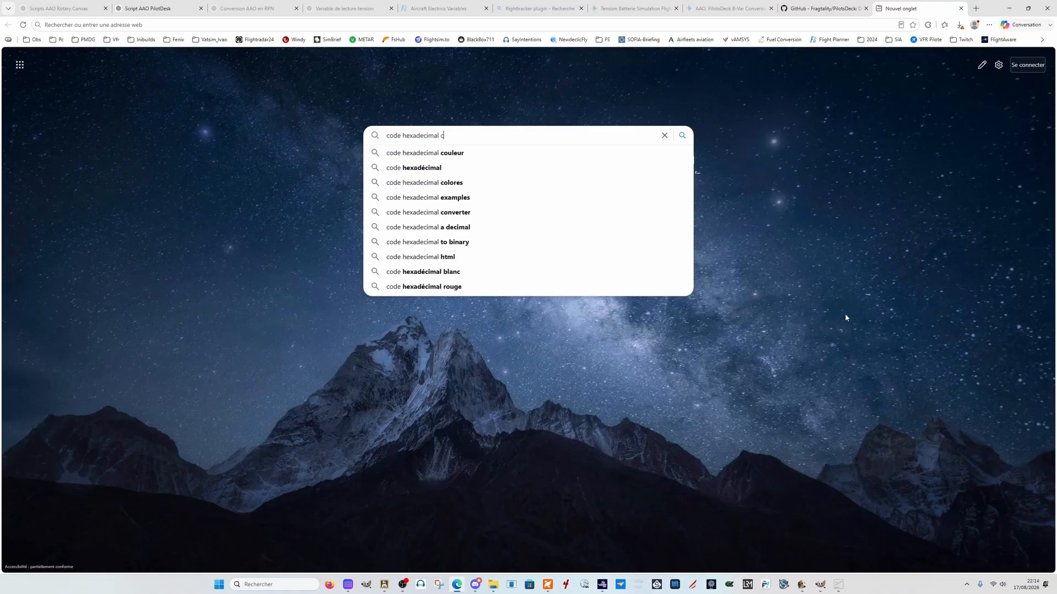
type("ouleur ")
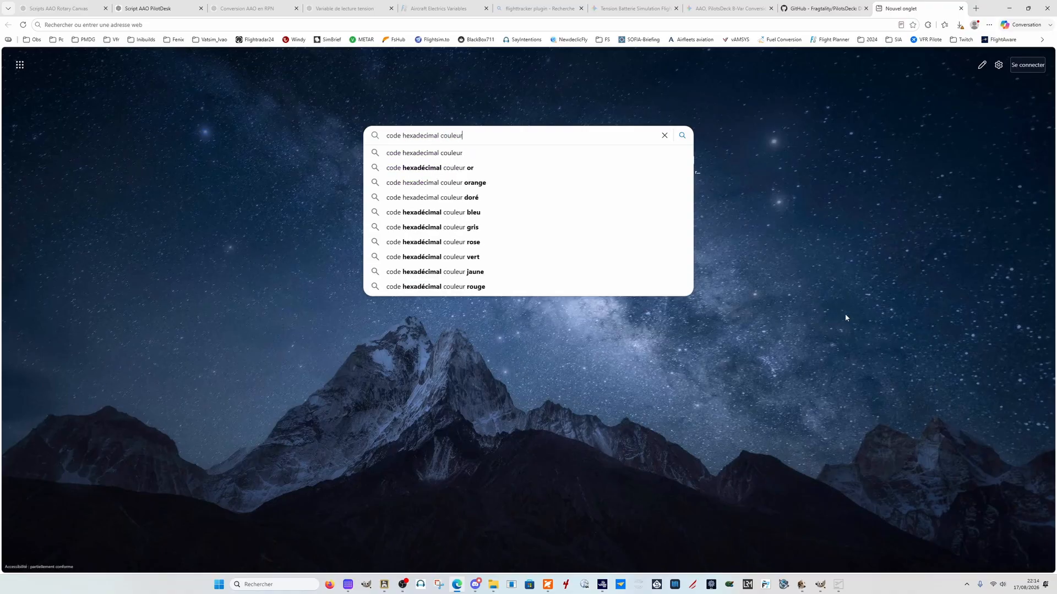
type("si")
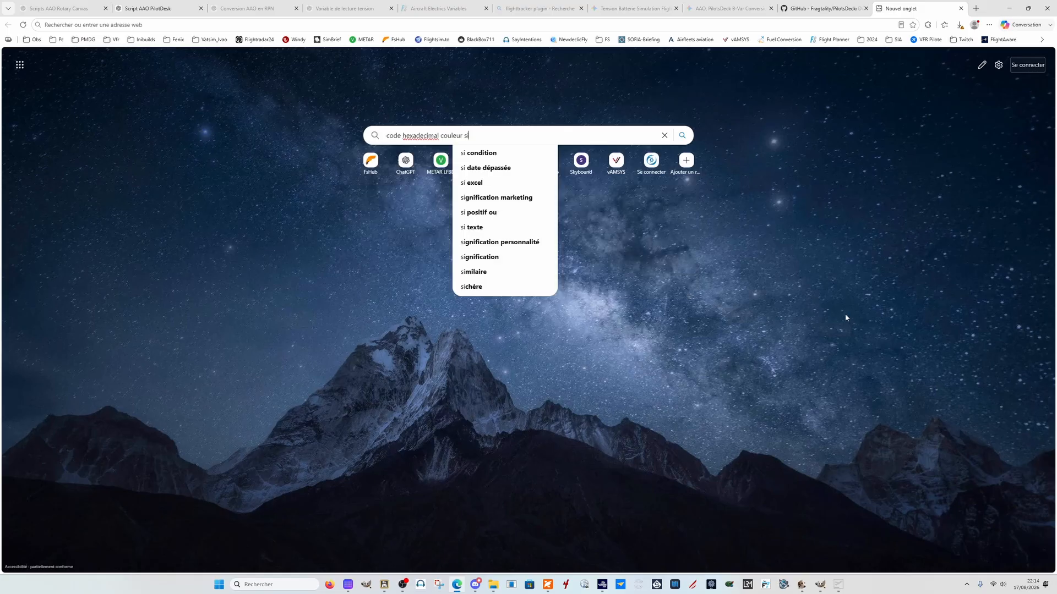
type("lver")
key("Return")
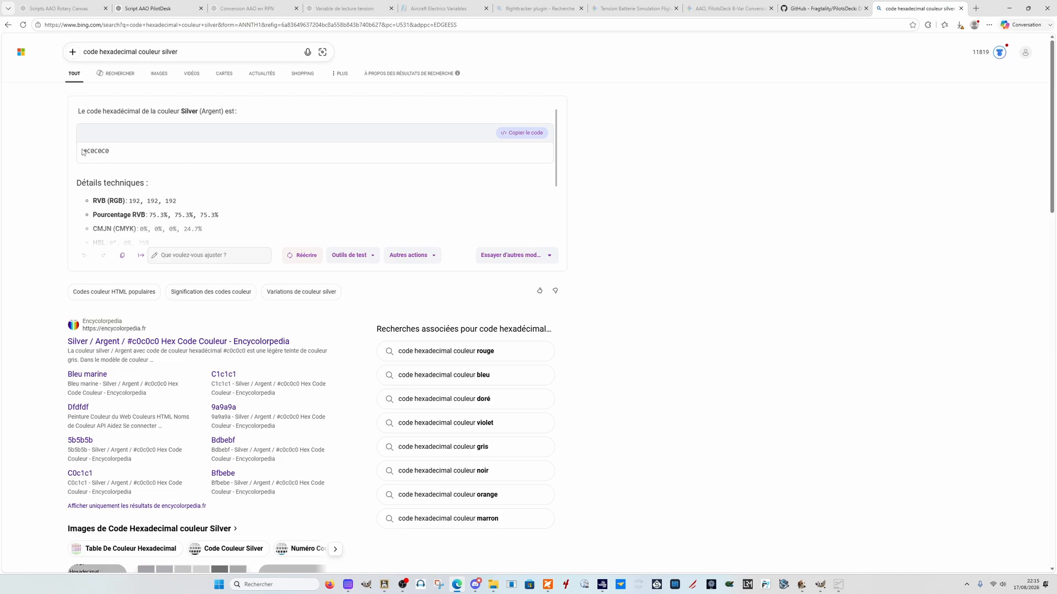
- Copy the silver hex code from the search result and apply #C0C0C0 as the BREAKERS DIM text's colour
left_click_drag(85, 149, 126, 152)
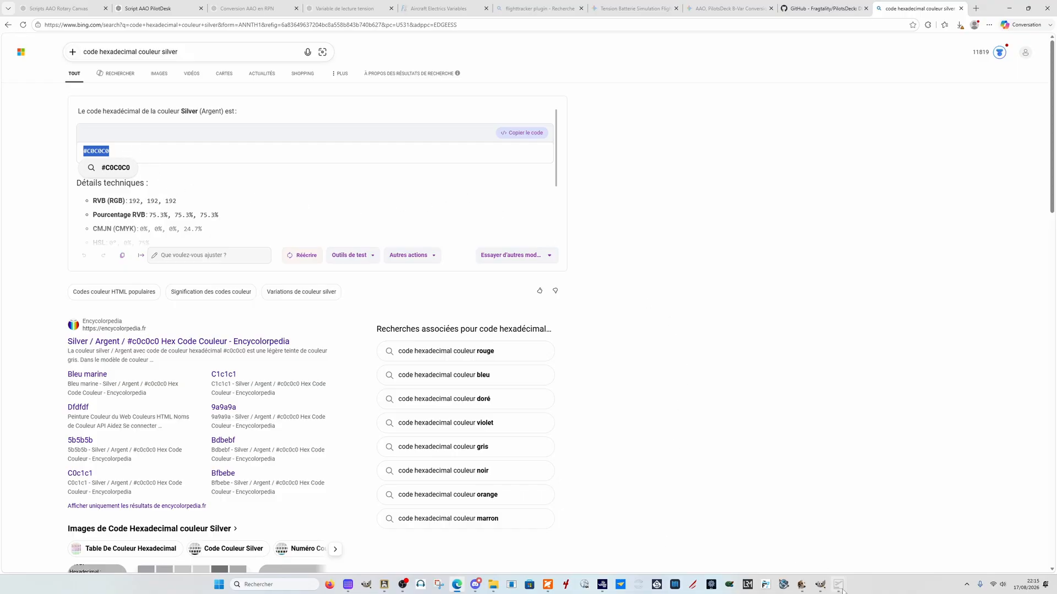
left_click(868, 527)
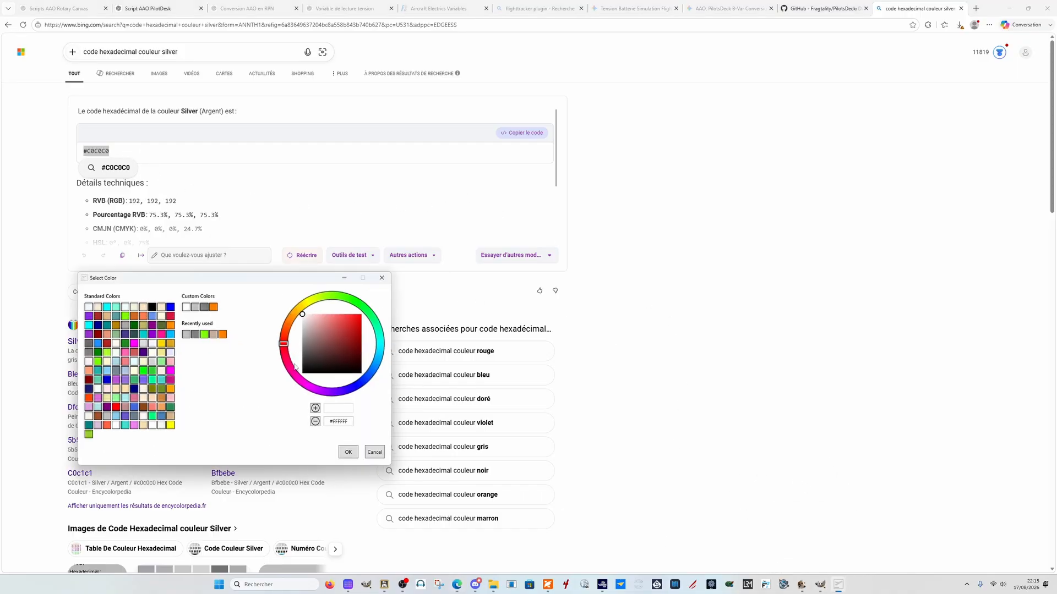
left_click_drag(348, 421, 307, 419)
type("#C0C0C0")
left_click(351, 450)
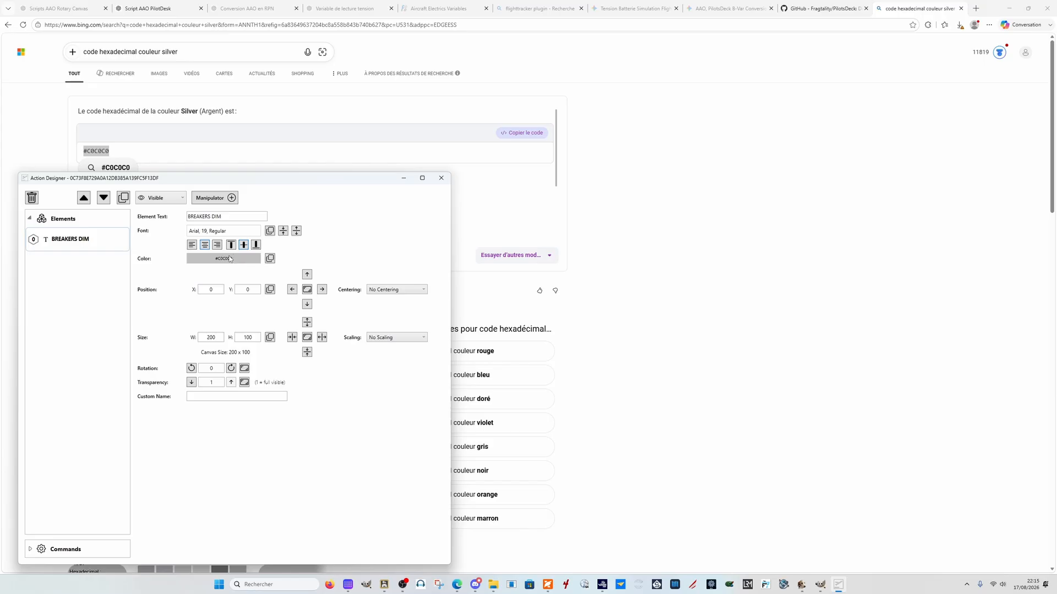
- Return to Stream Deck and move the Action Designer window clear of the dial display preview
left_click(348, 584)
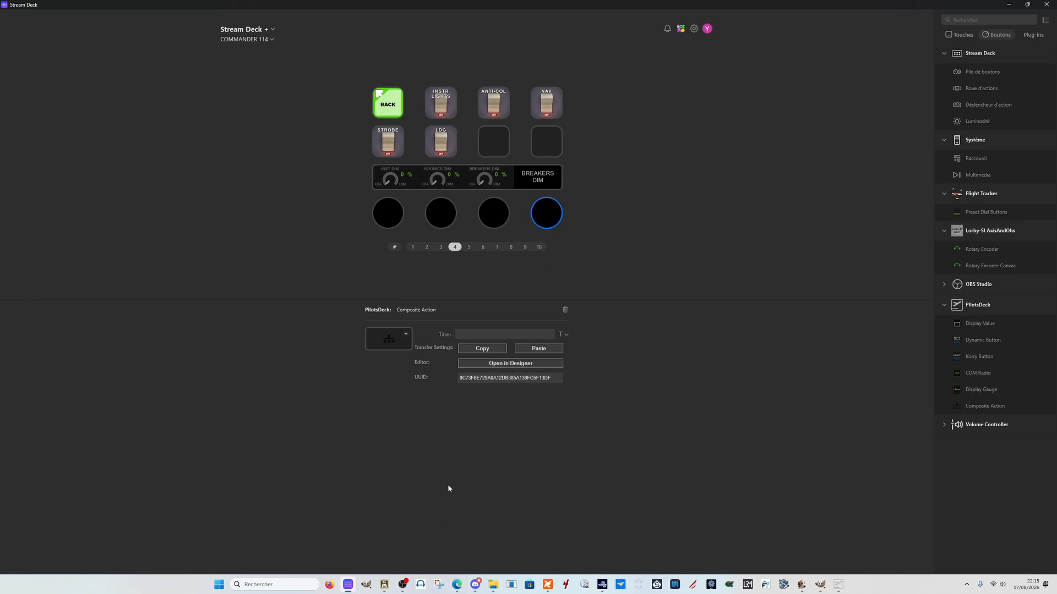
left_click(838, 584)
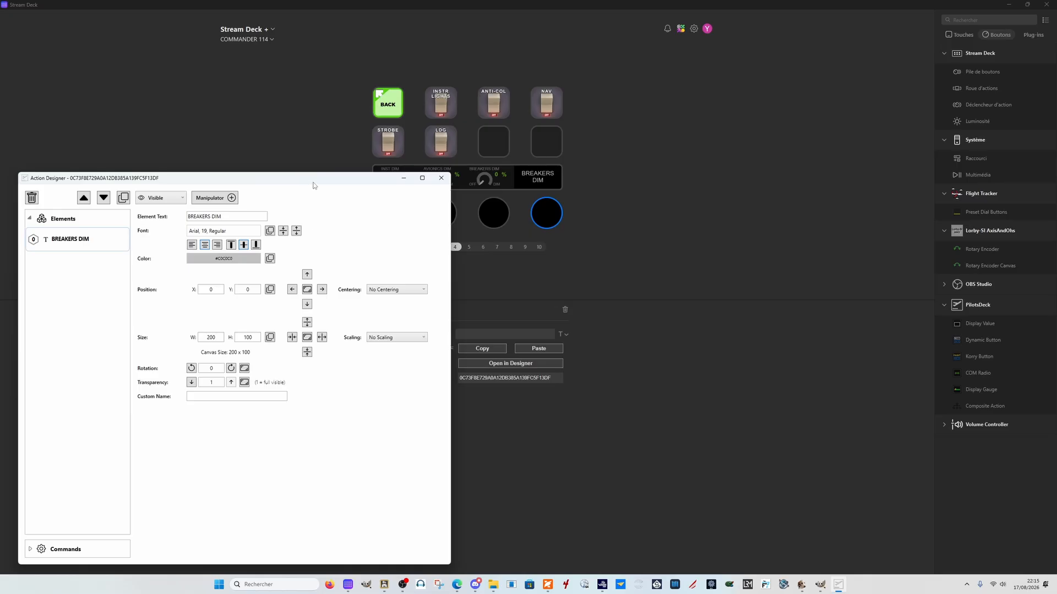
left_click_drag(313, 182, 753, 234)
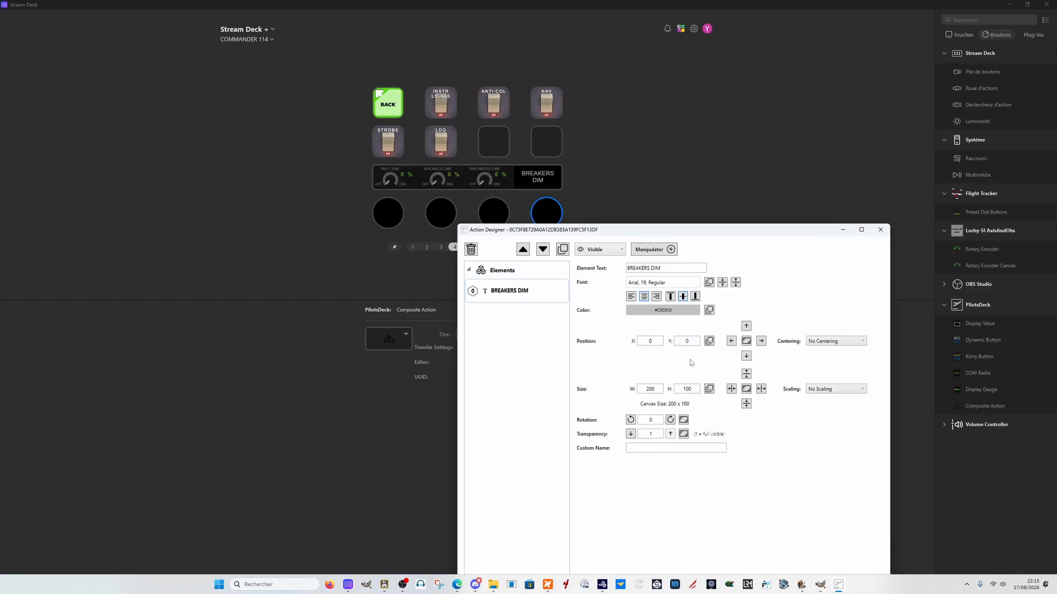
- Nudge the BREAKERS DIM text upward and reduce its font size to 12
left_click(746, 327)
left_click(746, 327)
left_click(746, 327)
left_click(722, 282)
left_click(722, 283)
left_click(722, 283)
left_click(722, 282)
left_click(722, 282)
left_click(722, 283)
left_click(722, 282)
- Shift the BREAKERS DIM text to position X 4, Y -22
left_click(761, 342)
left_click(745, 326)
left_click(746, 327)
left_click(745, 327)
left_click(746, 327)
left_click(746, 326)
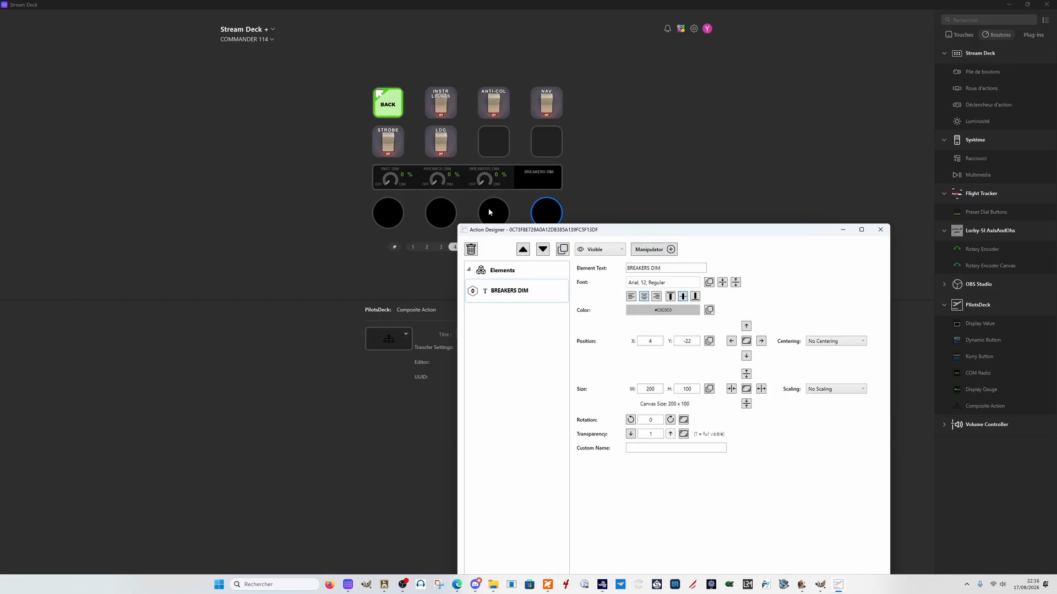
- Open the third dial's finished Composite Action in the Designer and display its BREAKERS DIM text settings for reference
left_click(490, 213)
left_click(493, 365)
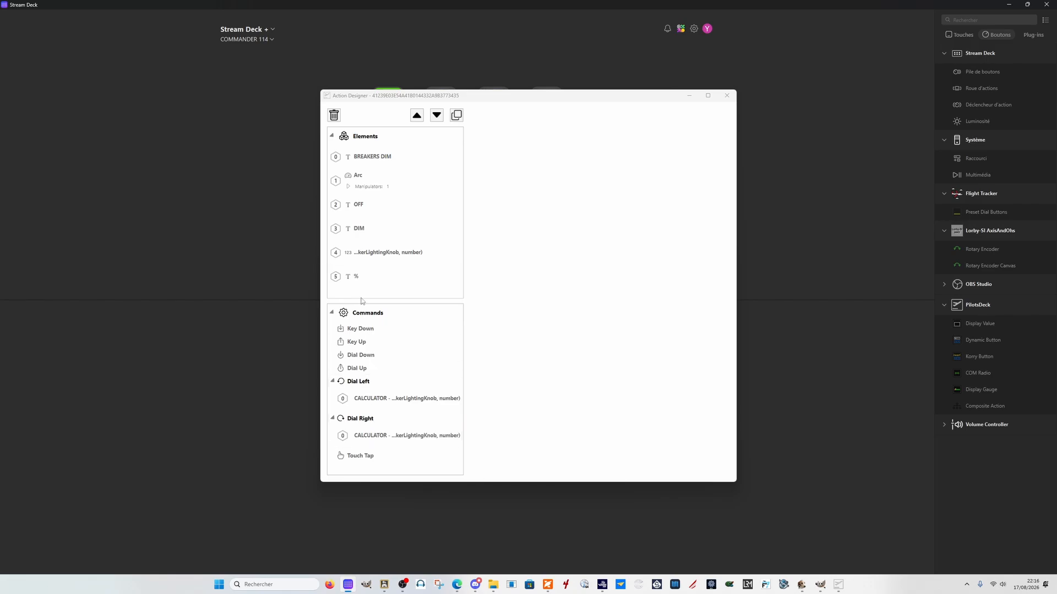
left_click(380, 156)
- Arrange the reference action's Designer window and the new action's Designer window side by side
mouse_move(836, 583)
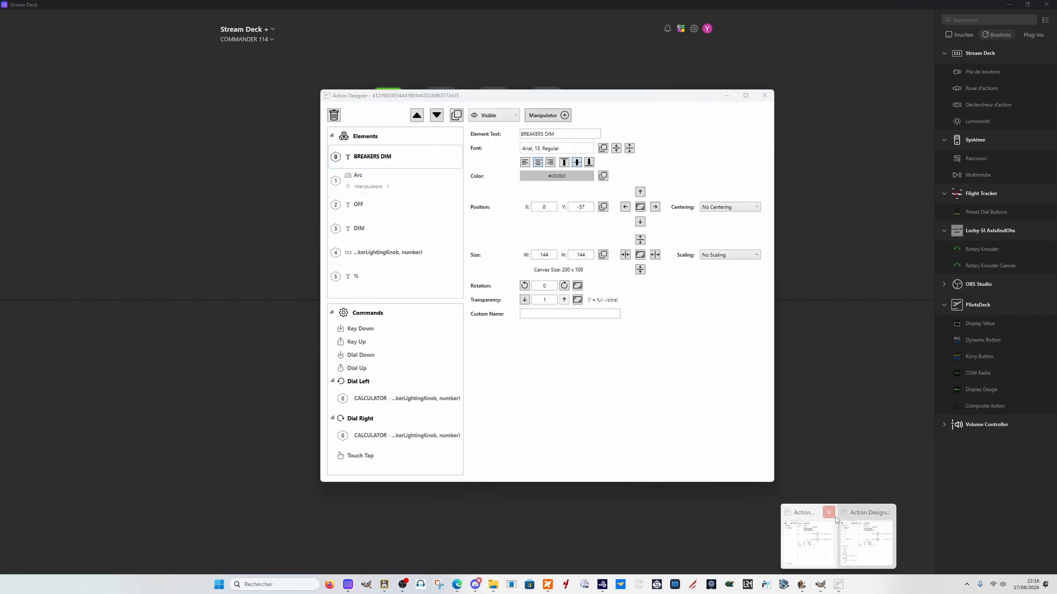
left_click_drag(588, 98, 293, 89)
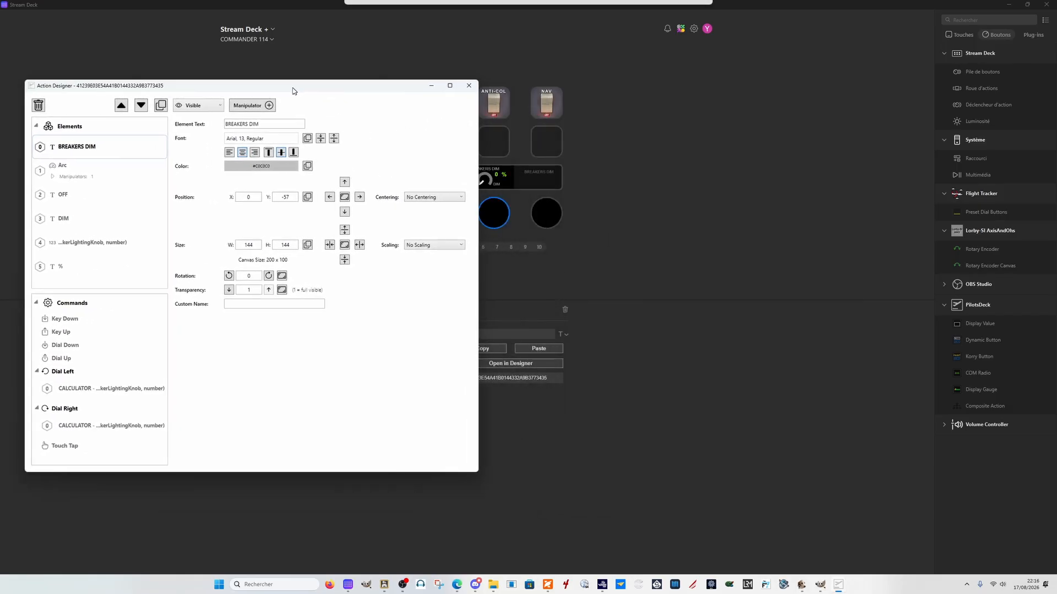
mouse_move(837, 584)
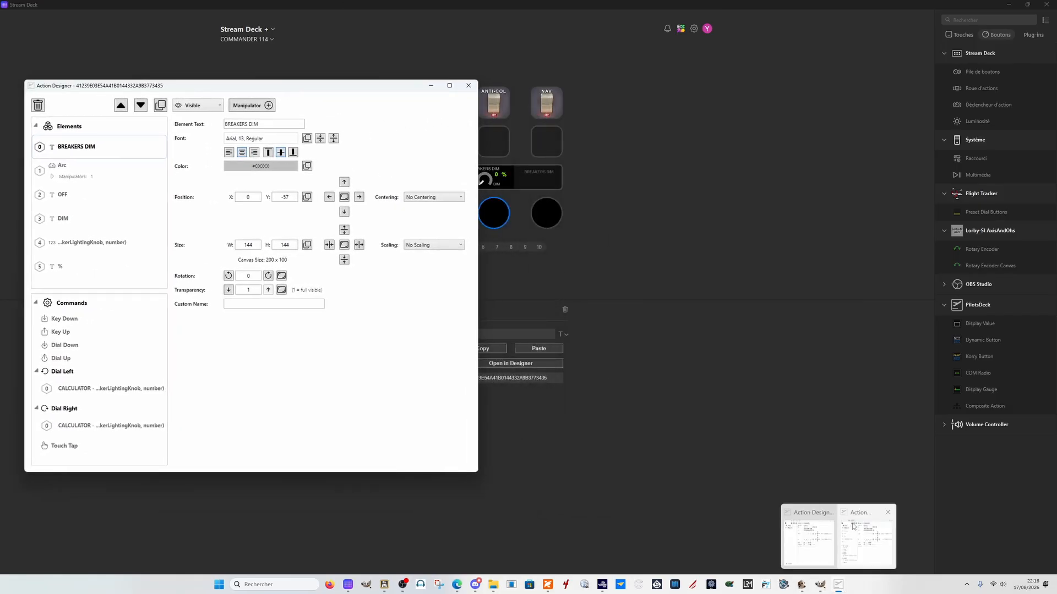
left_click(811, 516)
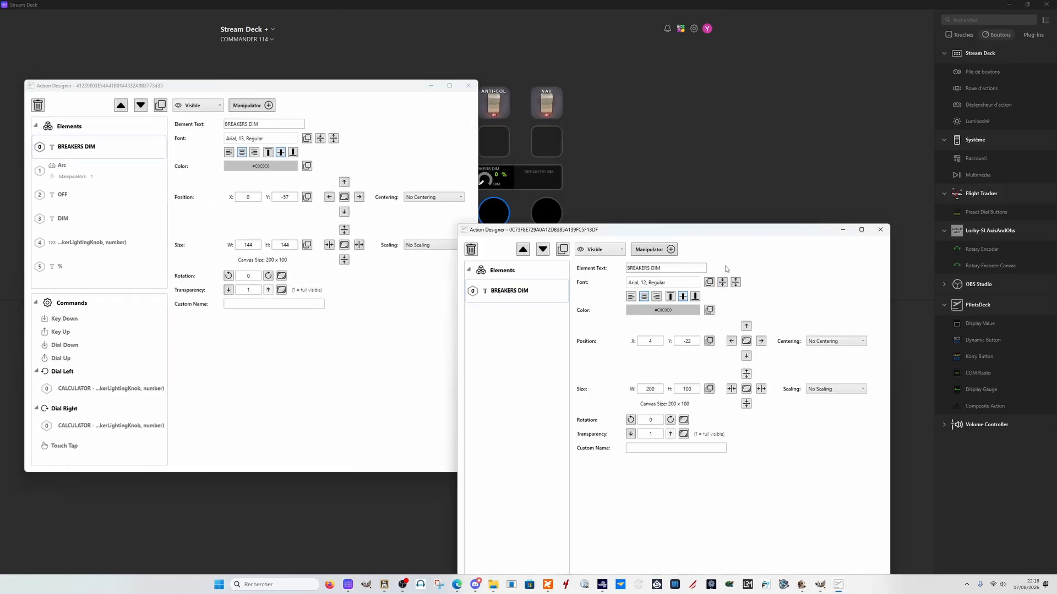
left_click_drag(727, 232, 800, 105)
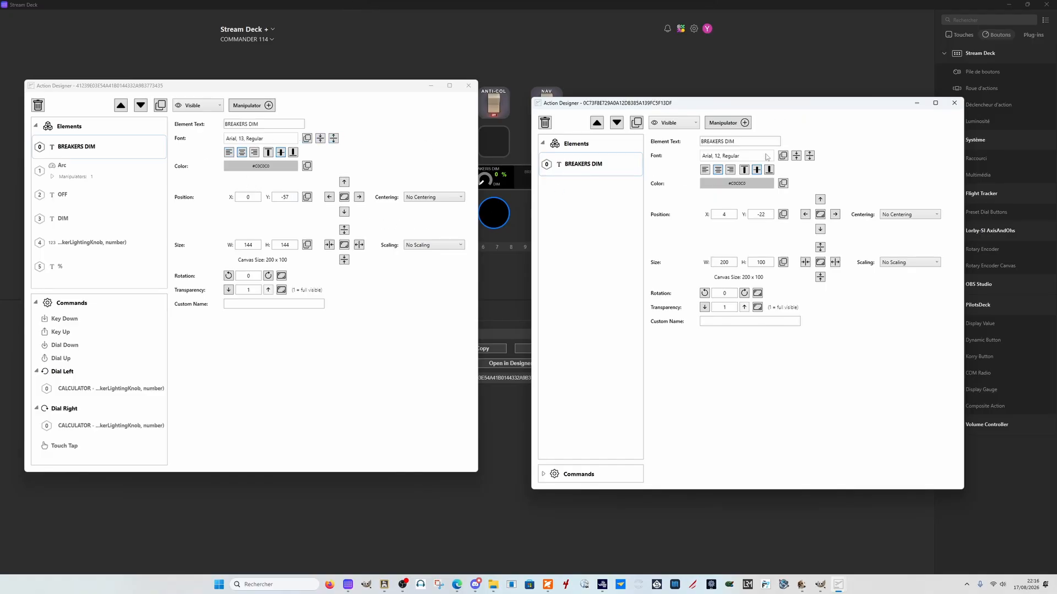
- Match the new BREAKERS DIM text to the reference: font size 13, position X 0, Y -57, size 144 x 144
left_click(809, 156)
double_click(732, 215)
type("0")
double_click(764, 215)
type("-57")
double_click(724, 262)
type("144")
key("Tab")
type("144")
left_click(825, 330)
- Move the two Designer windows apart and compare the BREAKERS DIM labels by alternately selecting the third and fourth dials
left_click_drag(712, 108, 786, 134)
left_click_drag(364, 83, 323, 127)
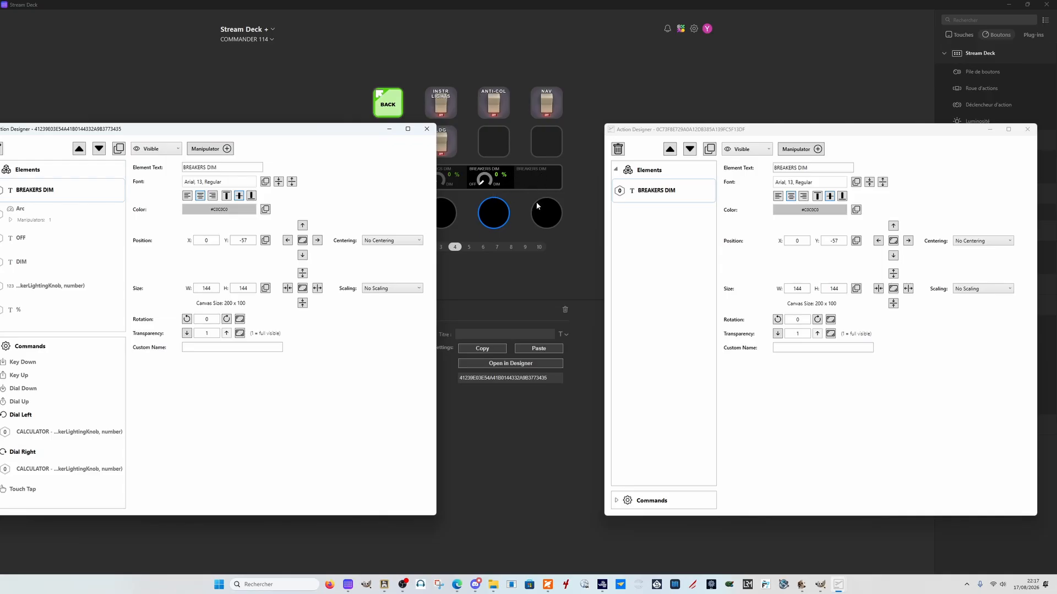
left_click(545, 221)
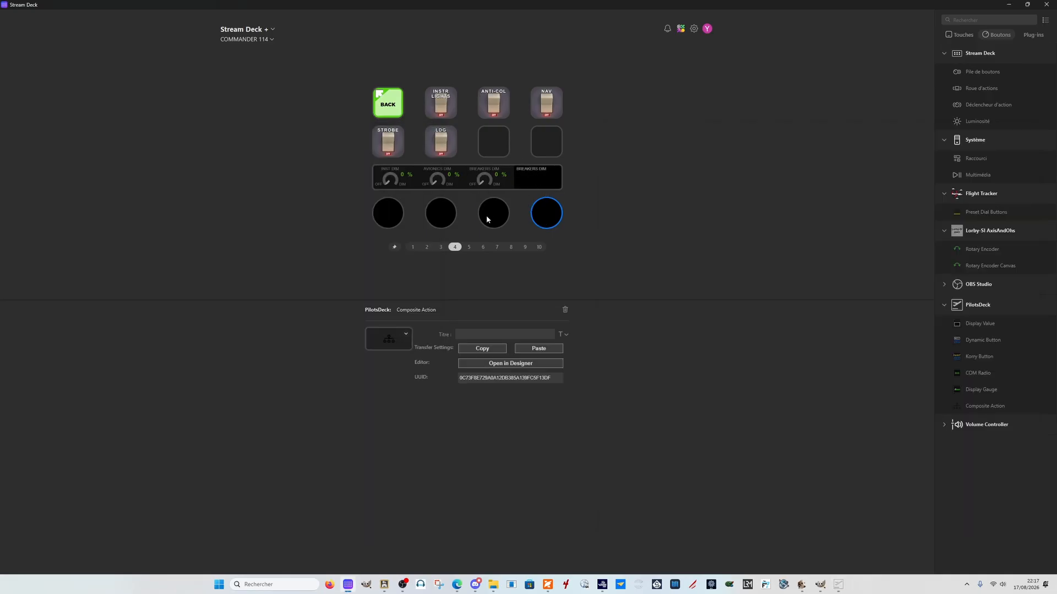
left_click(487, 219)
left_click(535, 219)
left_click(488, 223)
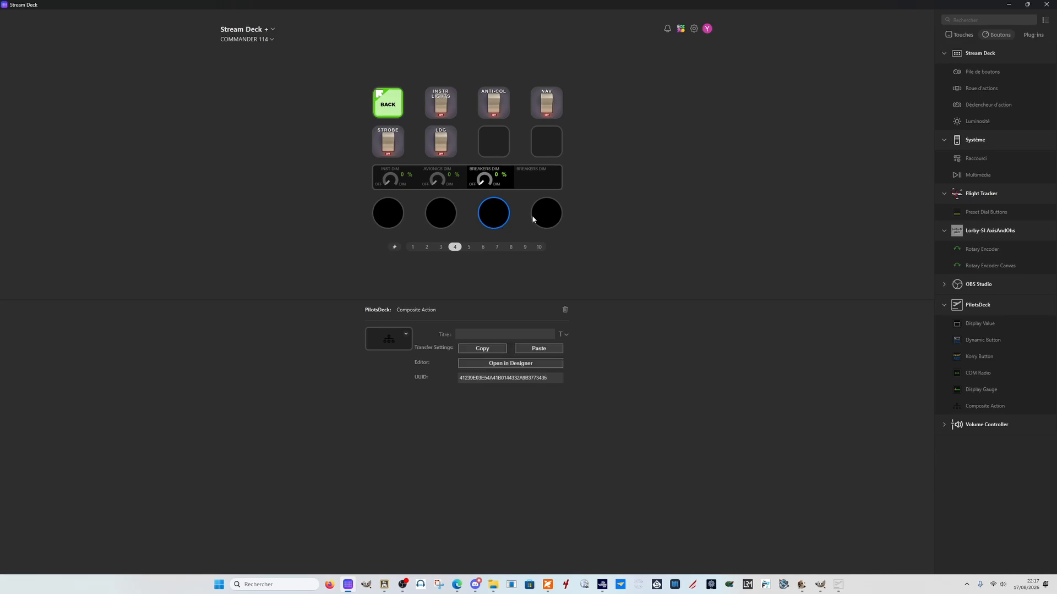
left_click(533, 219)
left_click(491, 207)
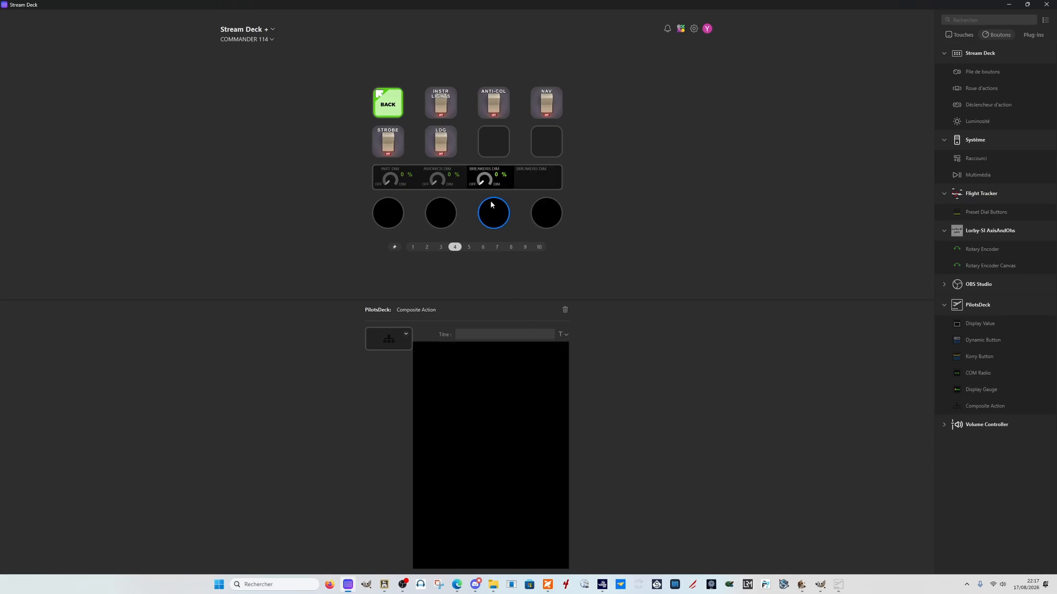
- Bring both Designer windows back and lower the reference window so the dial displays are uncovered
left_click(838, 586)
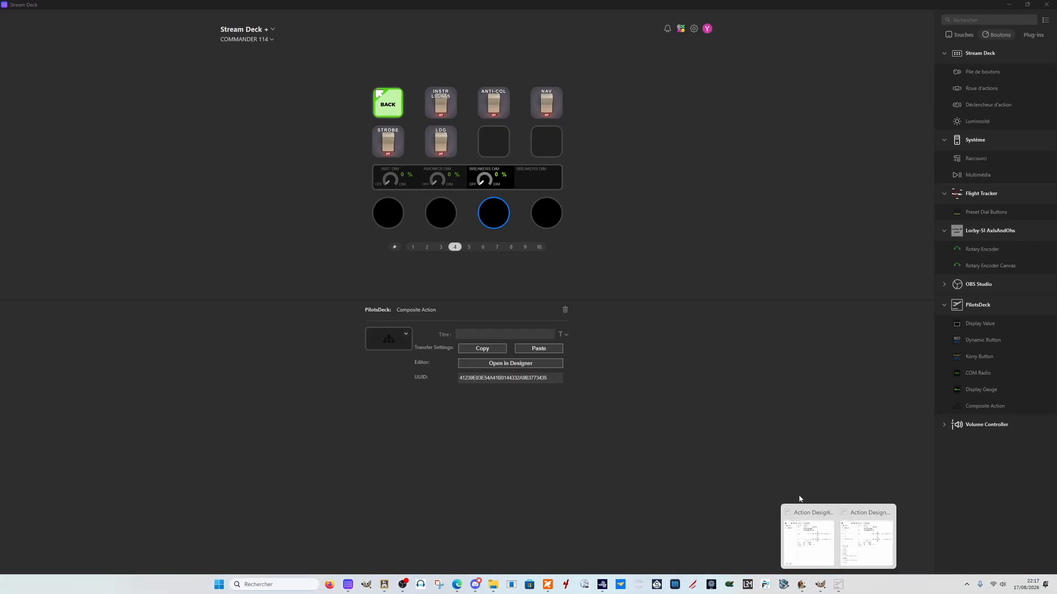
mouse_move(836, 584)
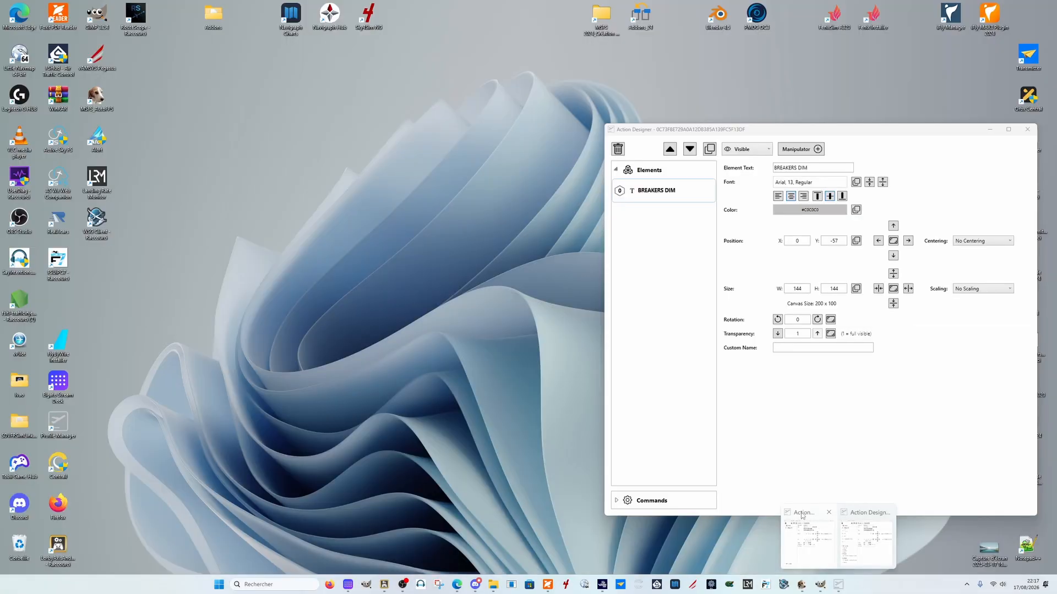
left_click(820, 546)
left_click(863, 518)
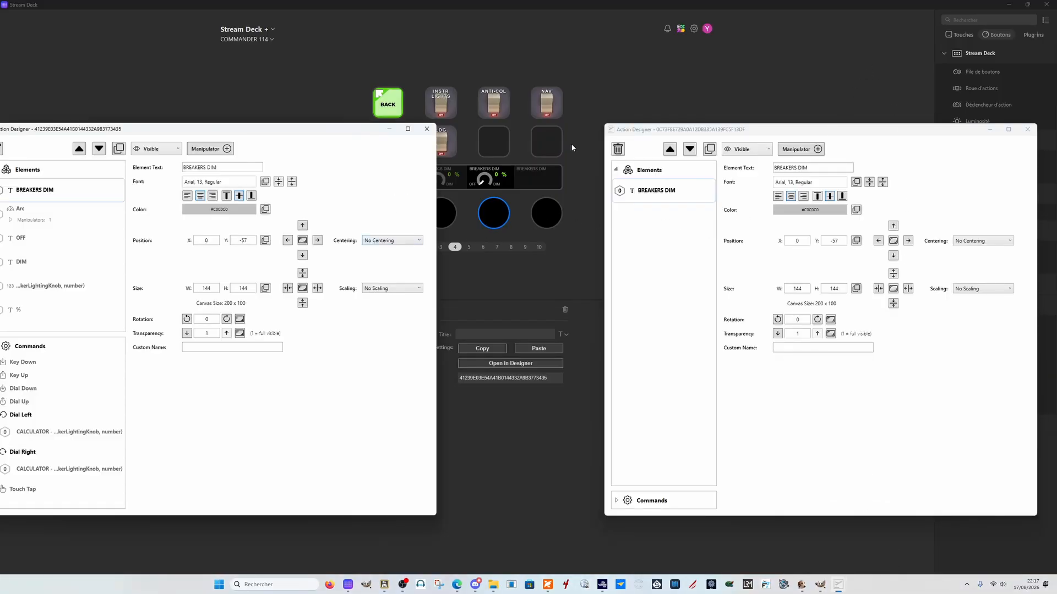
left_click(353, 125)
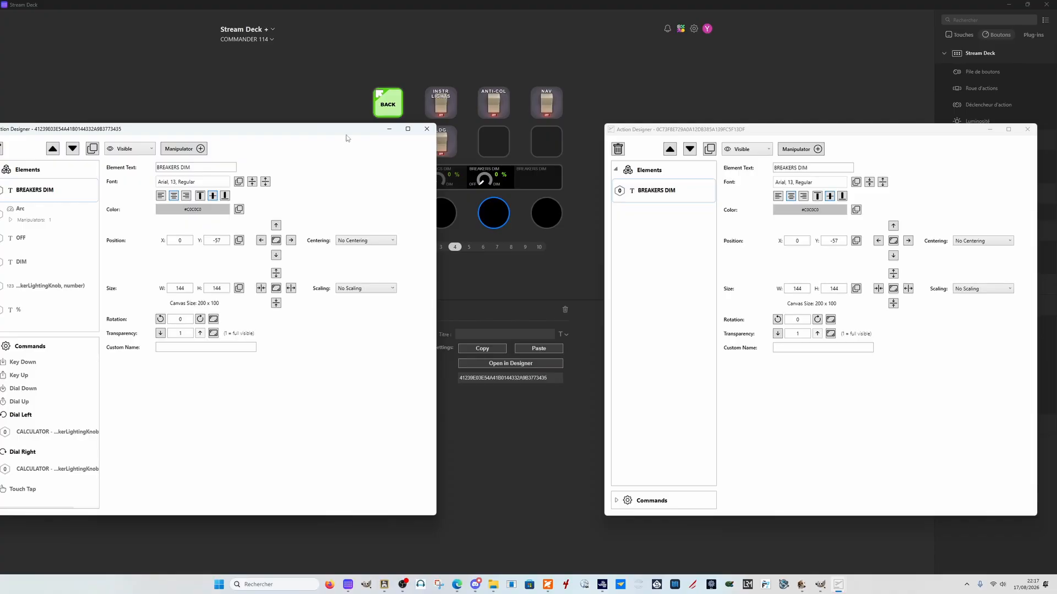
left_click_drag(348, 129, 319, 296)
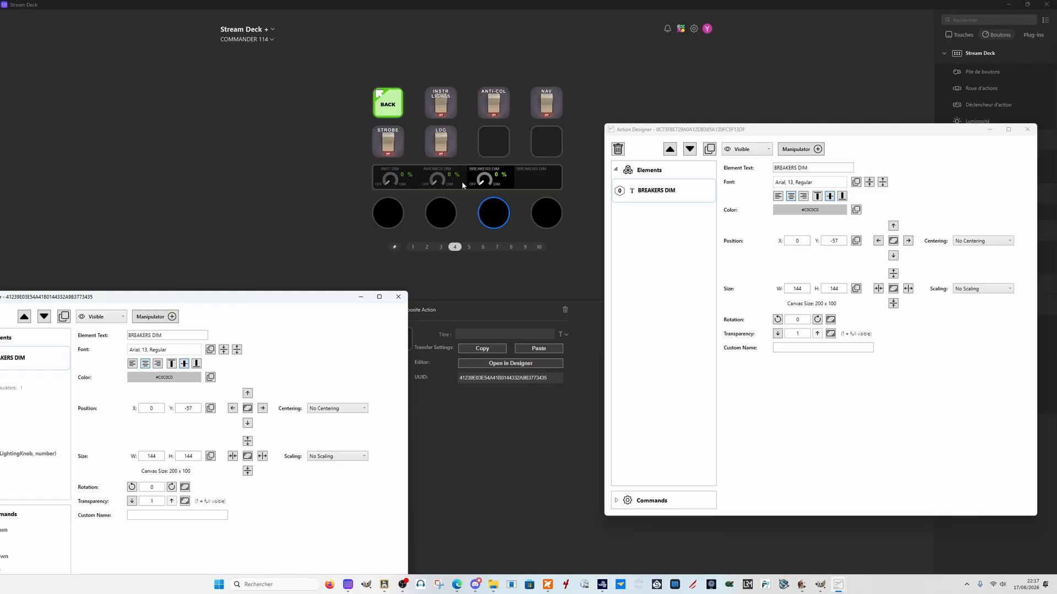
- Add a Gauge element to the new dial's Composite Action alongside the BREAKERS DIM text
left_click(650, 179)
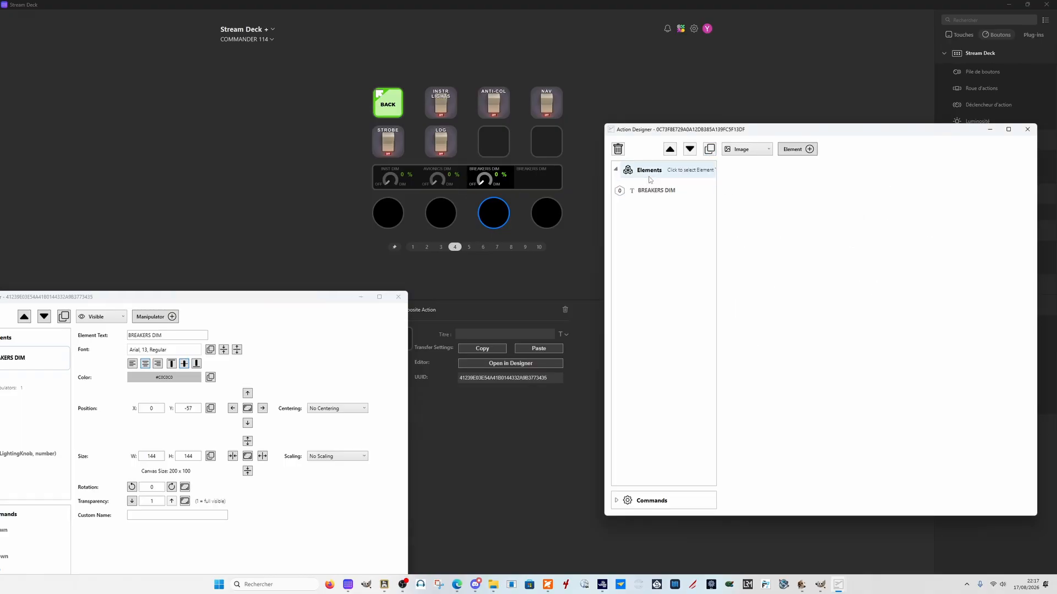
left_click(753, 152)
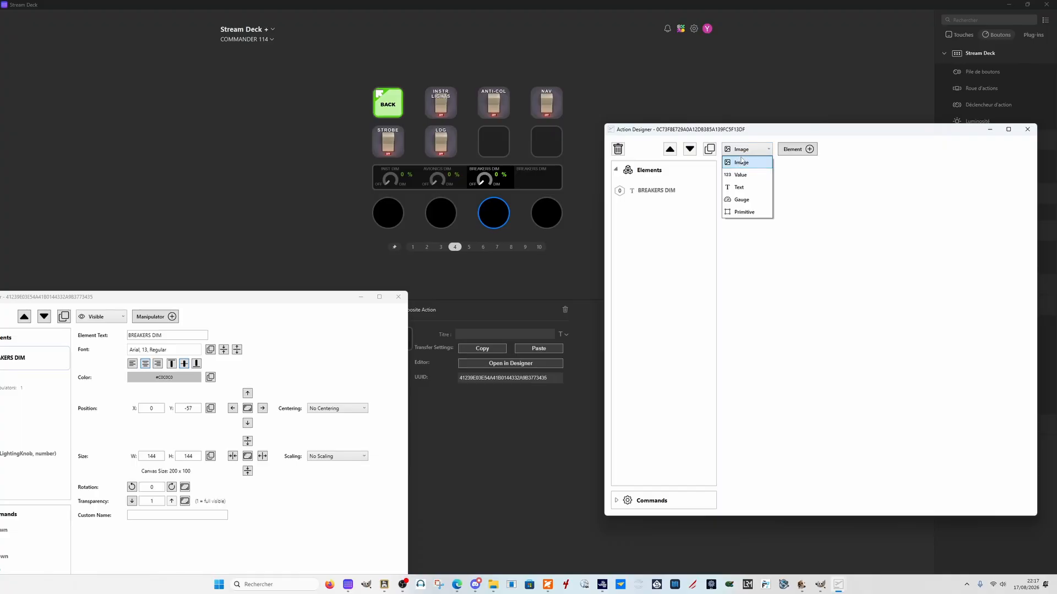
left_click(746, 200)
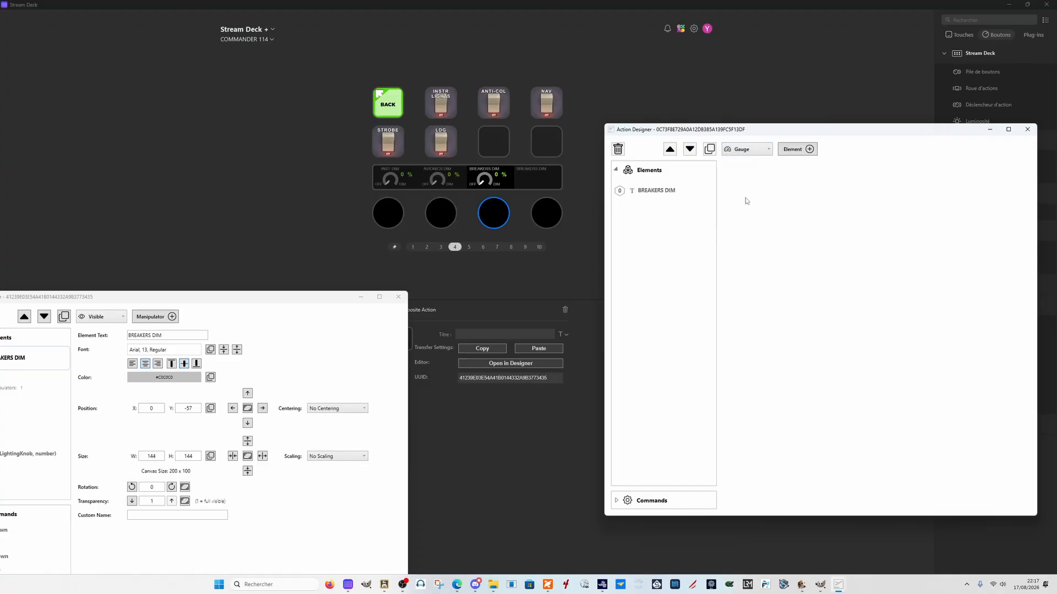
left_click(803, 152)
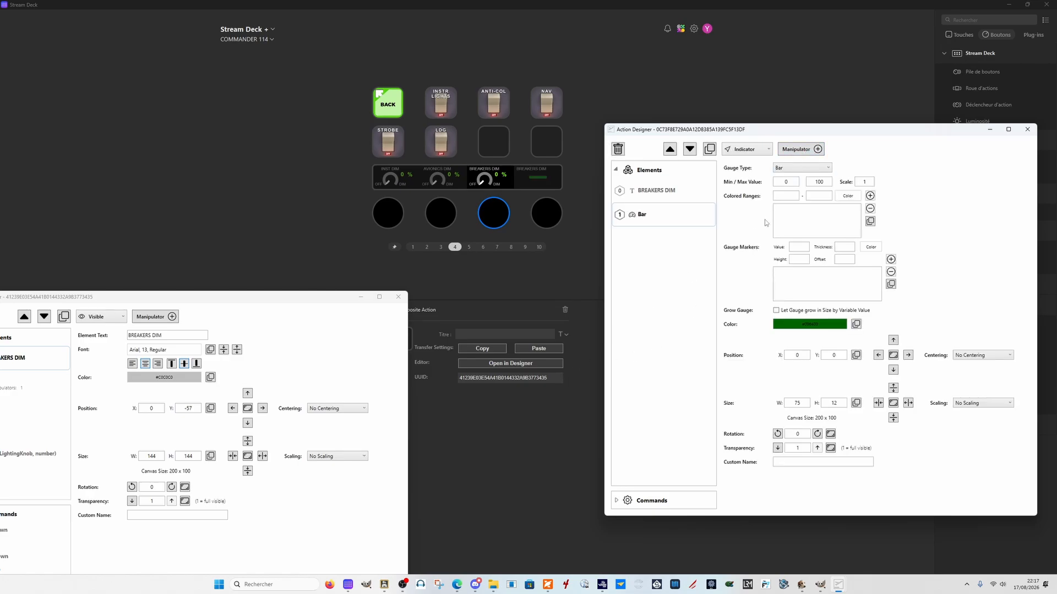
- Alternate the new gauge between the Bar and Arc types to compare their shapes, and leave it set to Arc
left_click(804, 169)
left_click(798, 186)
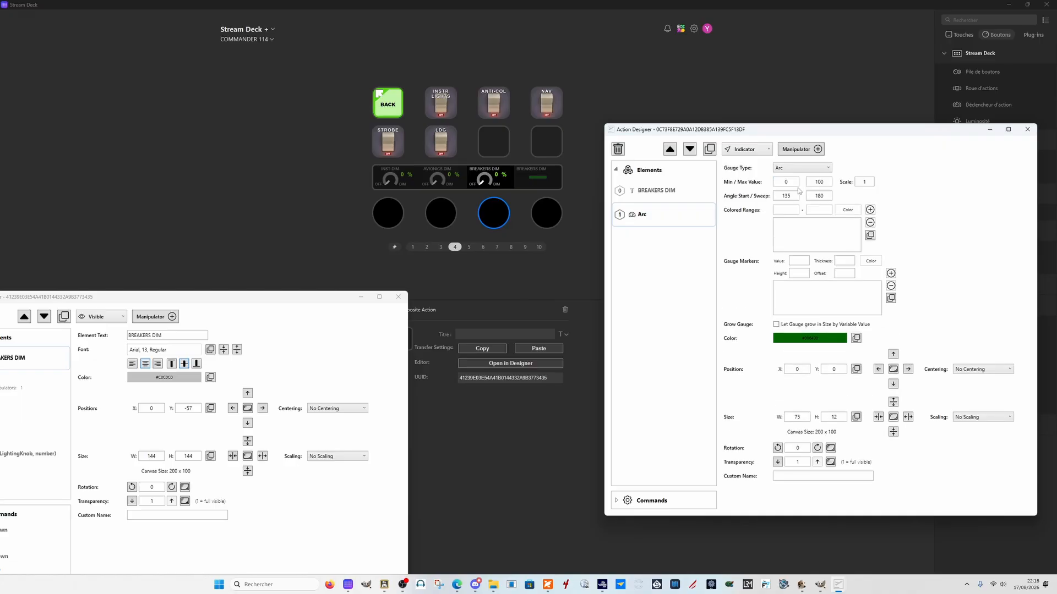
left_click(804, 171)
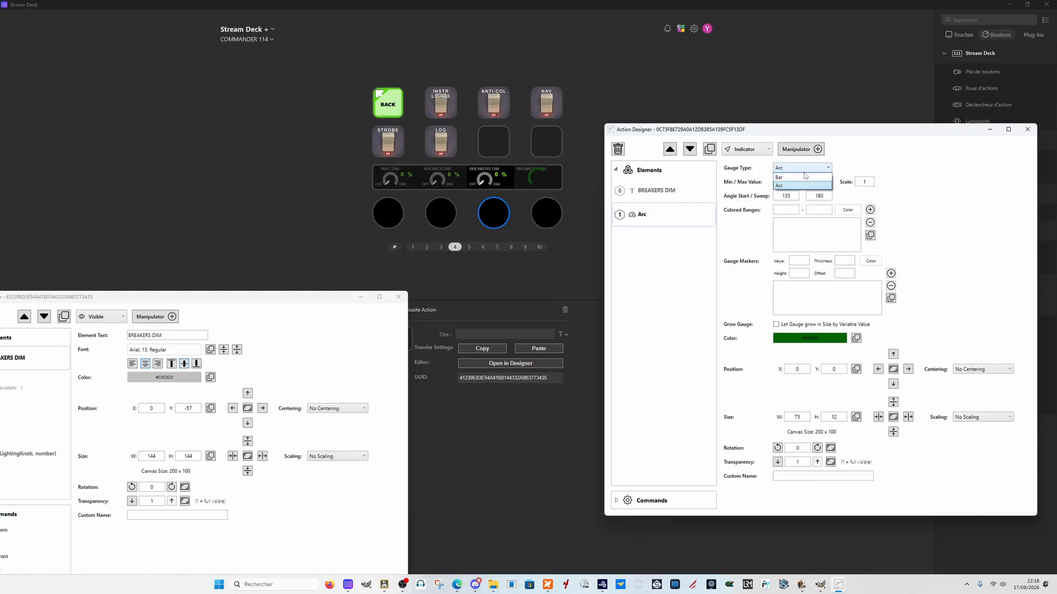
left_click(803, 186)
left_click(801, 169)
left_click(780, 178)
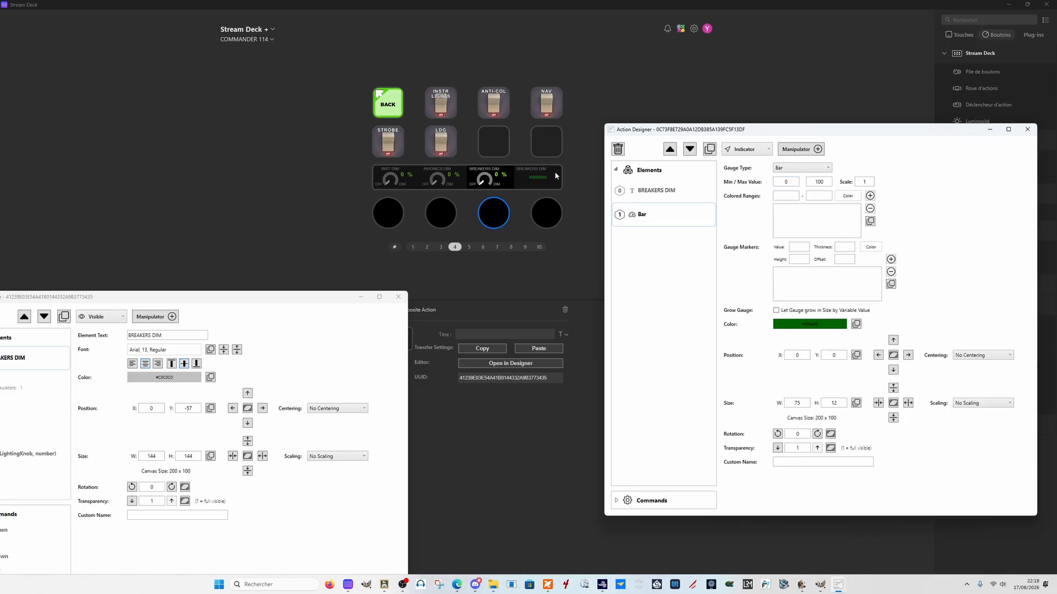
left_click(788, 168)
left_click(789, 186)
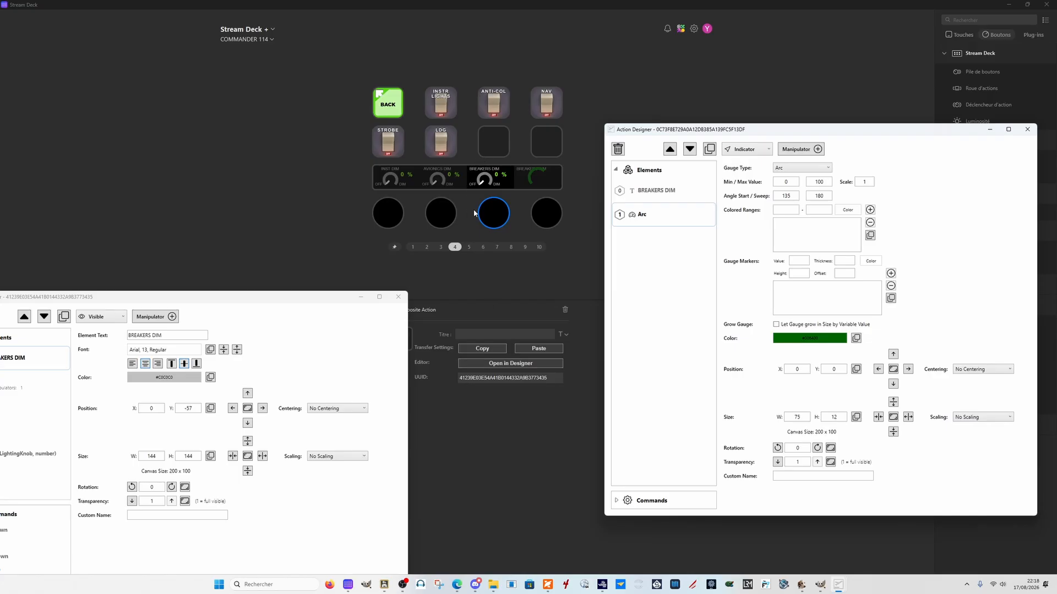
- Set the Arc gauge's sweep angle to 270 and its color to gray #808080
double_click(819, 196)
type("270")
left_click(803, 340)
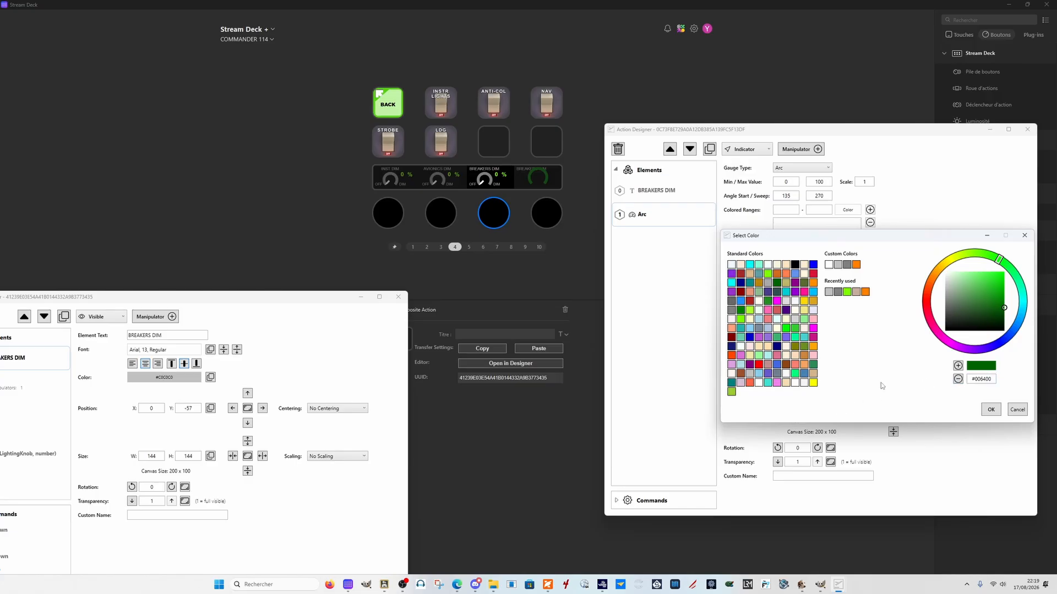
left_click(847, 264)
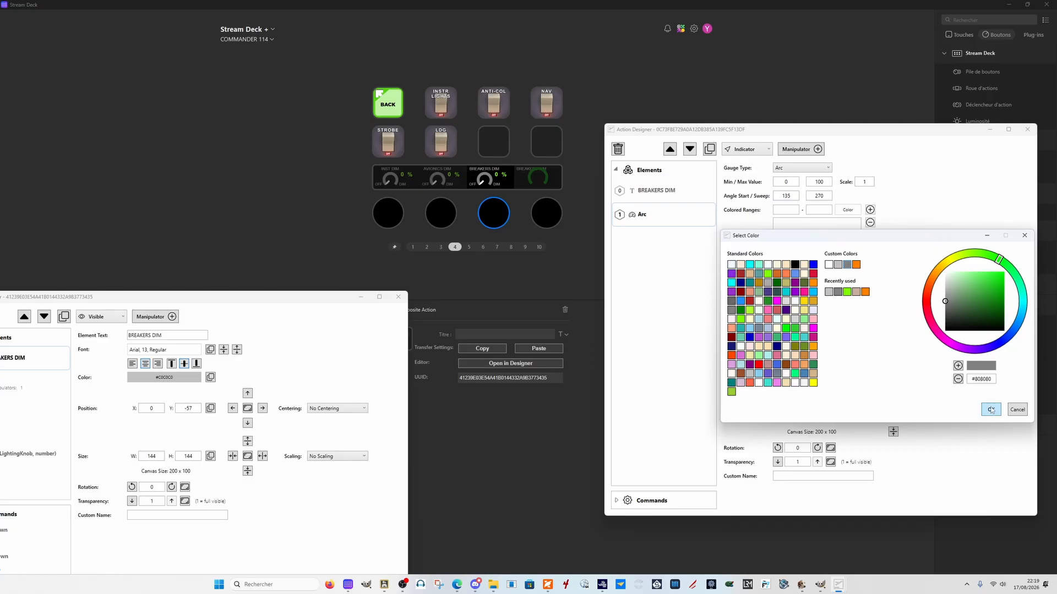
left_click(990, 409)
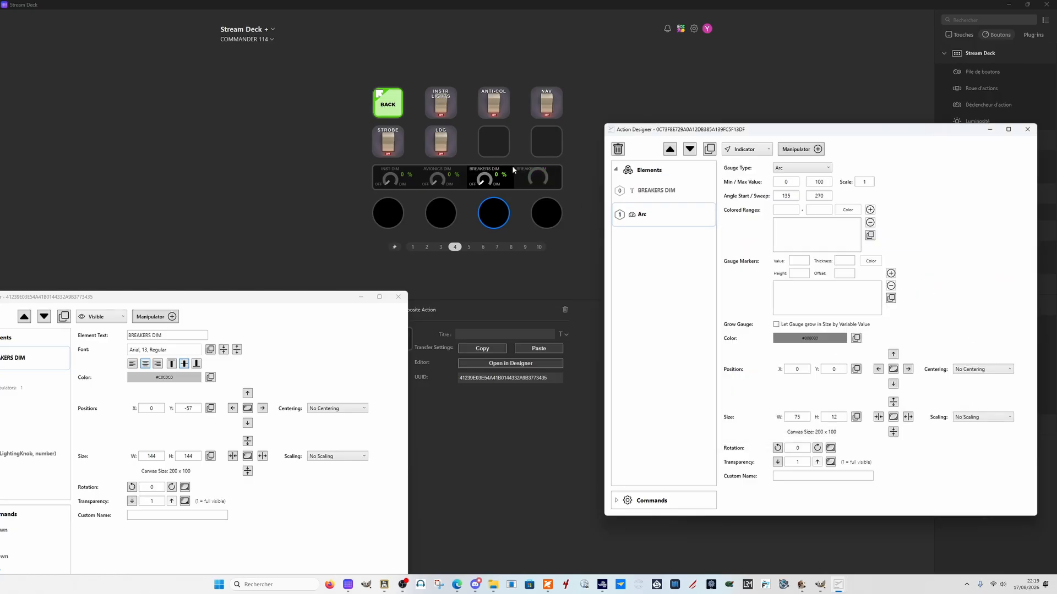
- Select the fourth dial, bring both Designer windows back and show the Arc element's settings in the reference action
left_click(547, 210)
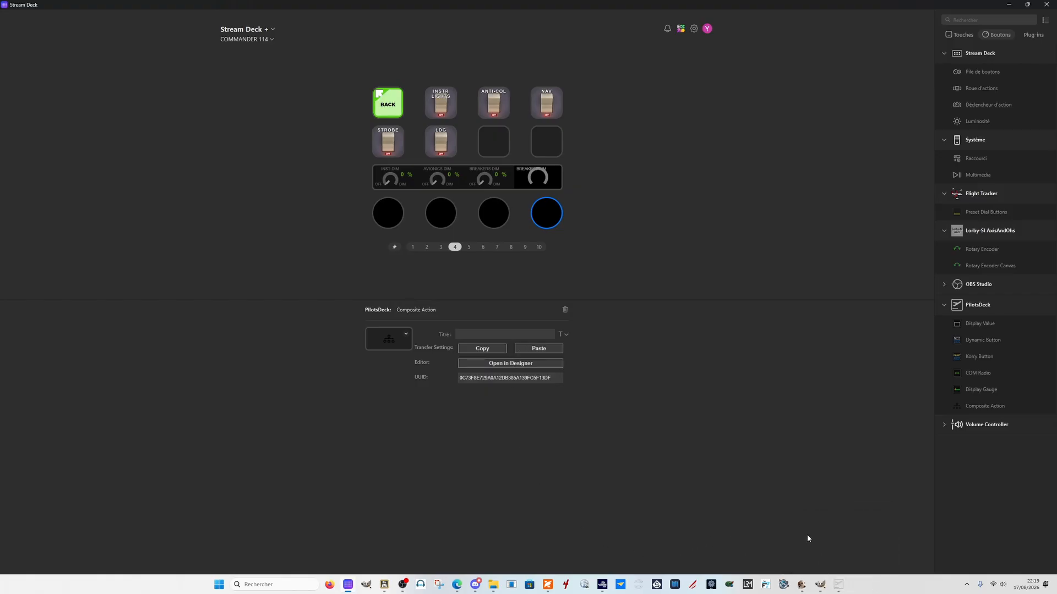
left_click(837, 588)
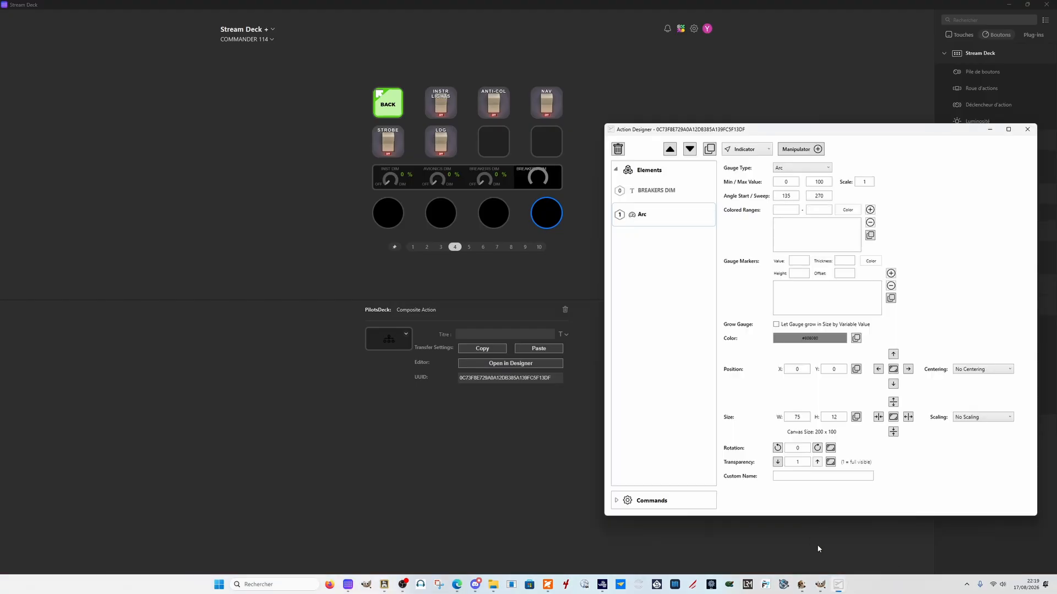
left_click(867, 542)
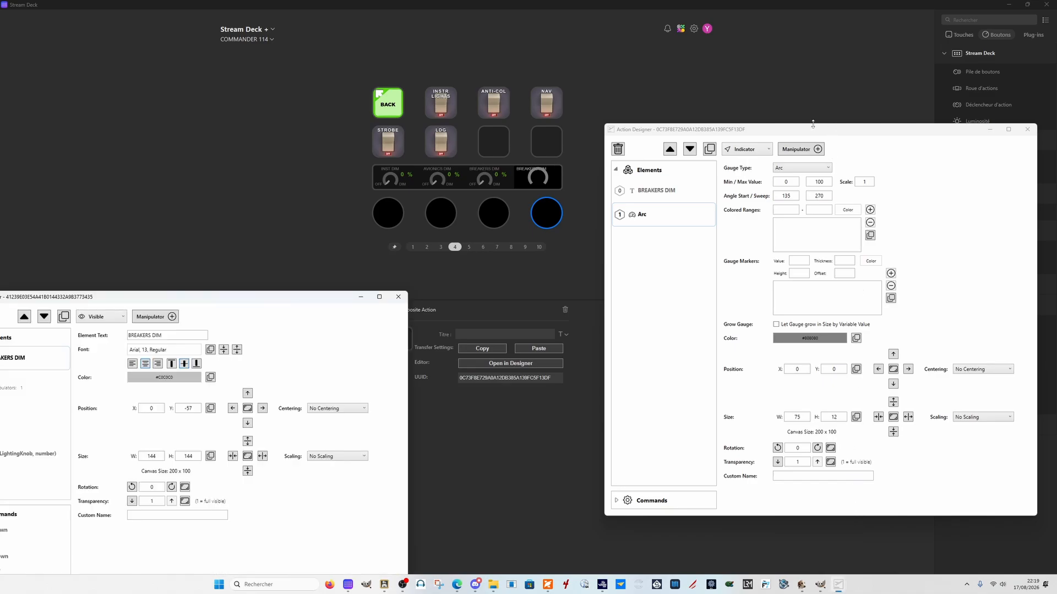
left_click_drag(226, 297, 203, 233)
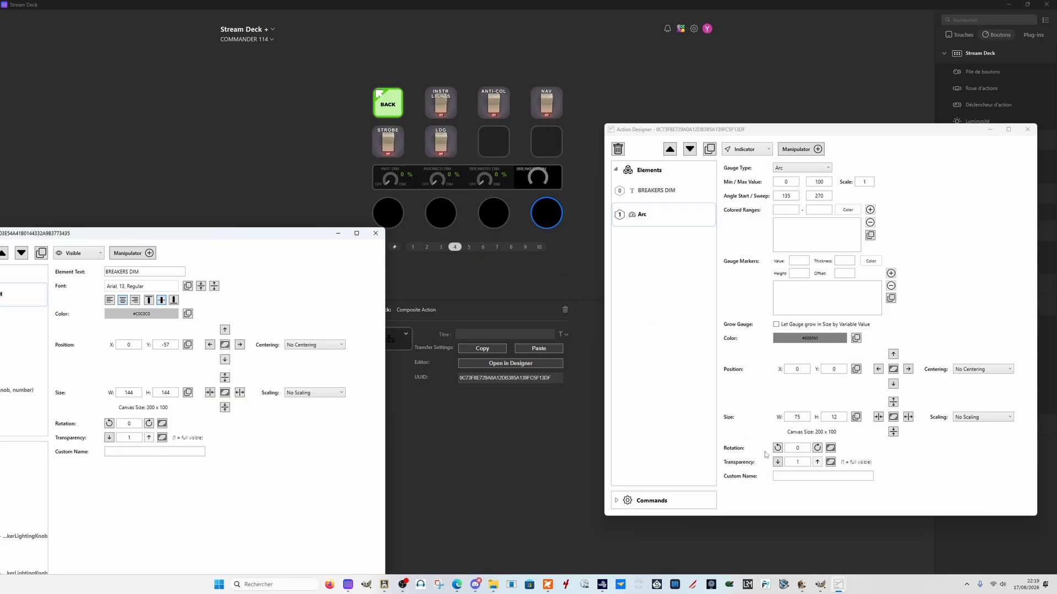
left_click_drag(221, 234, 302, 218)
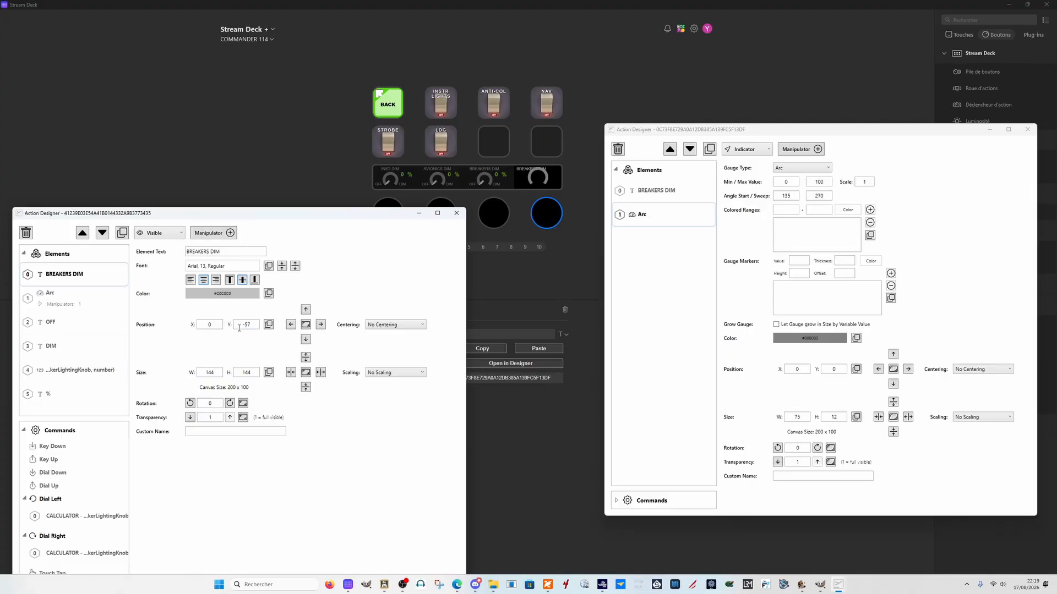
left_click(58, 300)
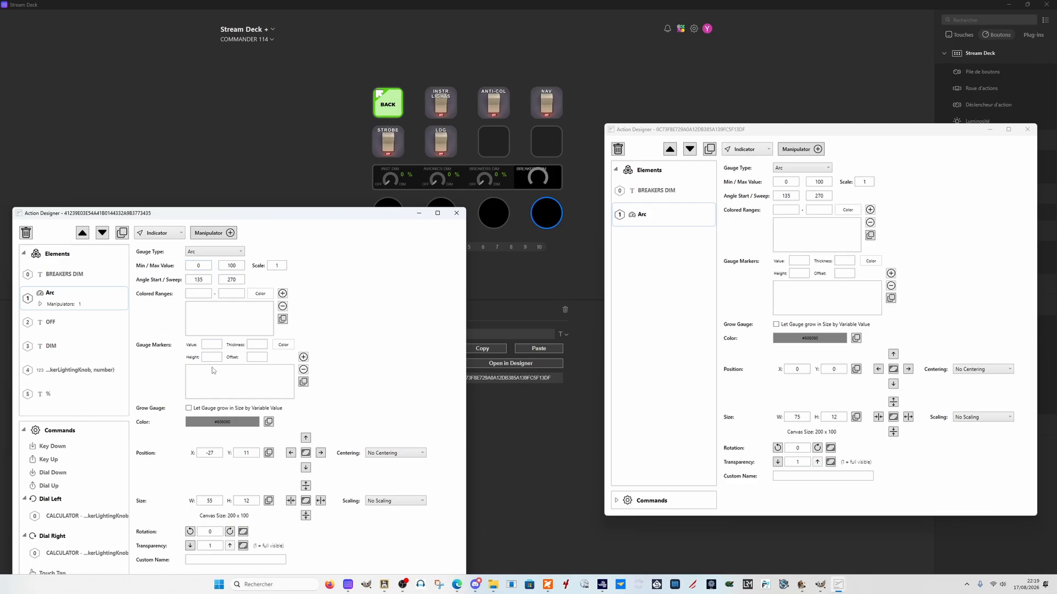
- Match the new Arc to the reference with position X -27, Y 11 and width 55, and uncover the dial displays
left_click(798, 370)
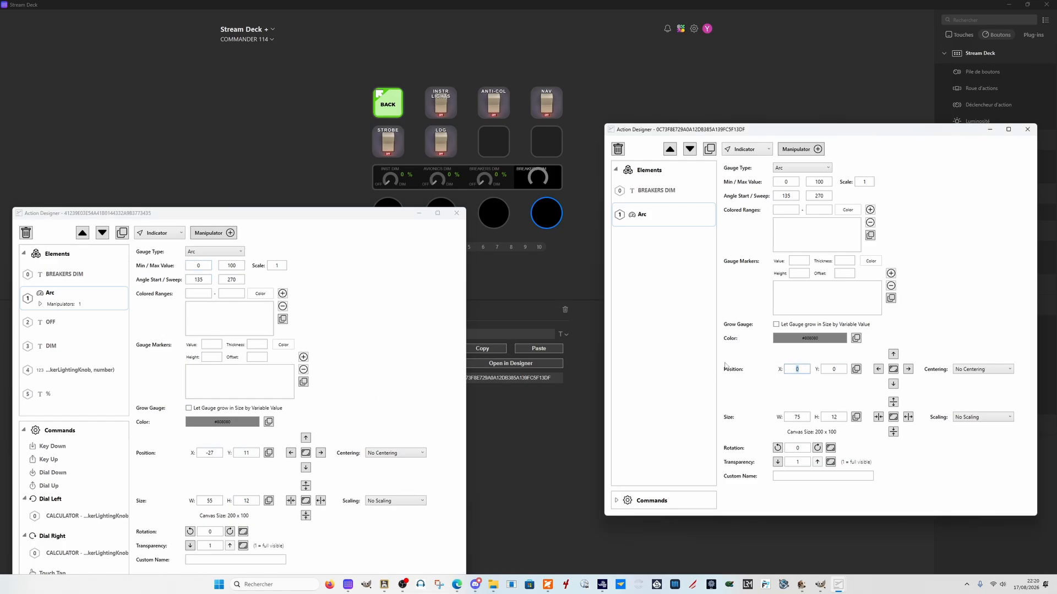
type("-27")
left_click(828, 369)
type("11")
double_click(797, 417)
type("55")
left_click_drag(355, 214, 269, 243)
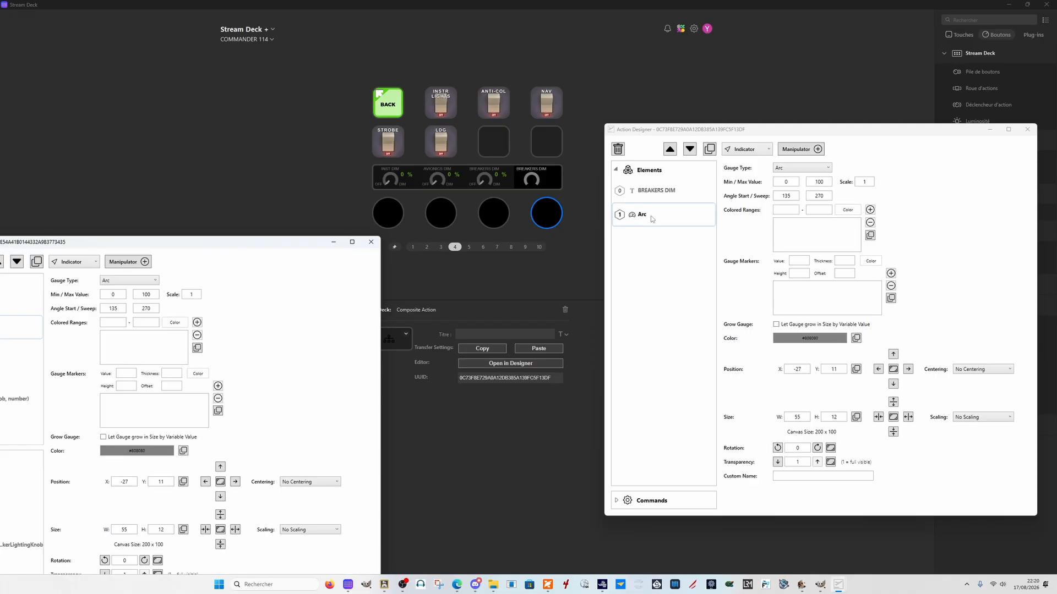
- Check the reference Arc's manipulator and add an Indicator manipulator to the new Arc gauge
left_click_drag(278, 243, 358, 191)
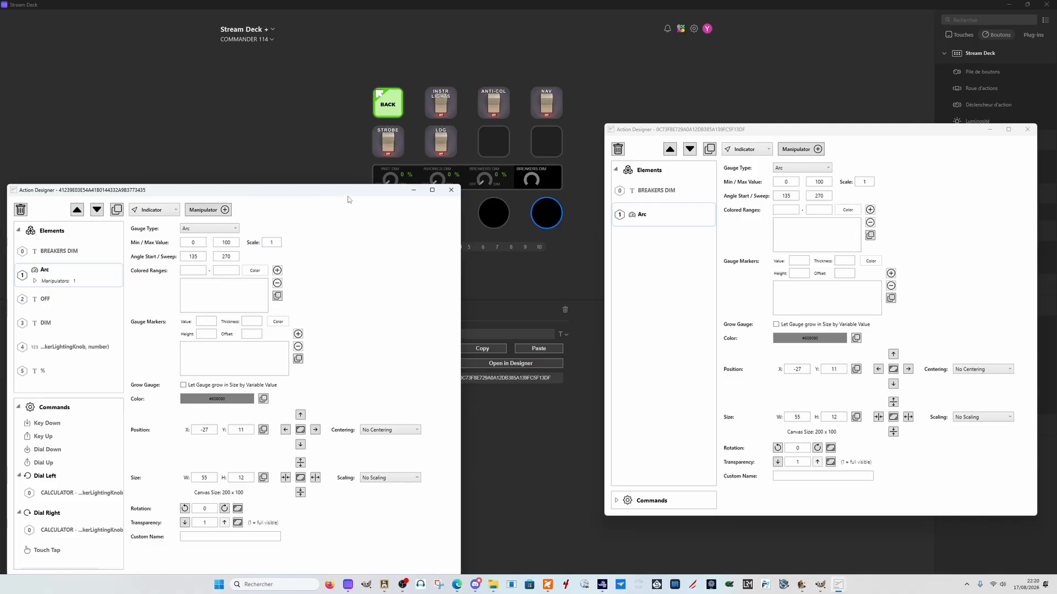
left_click_drag(348, 199, 270, 256)
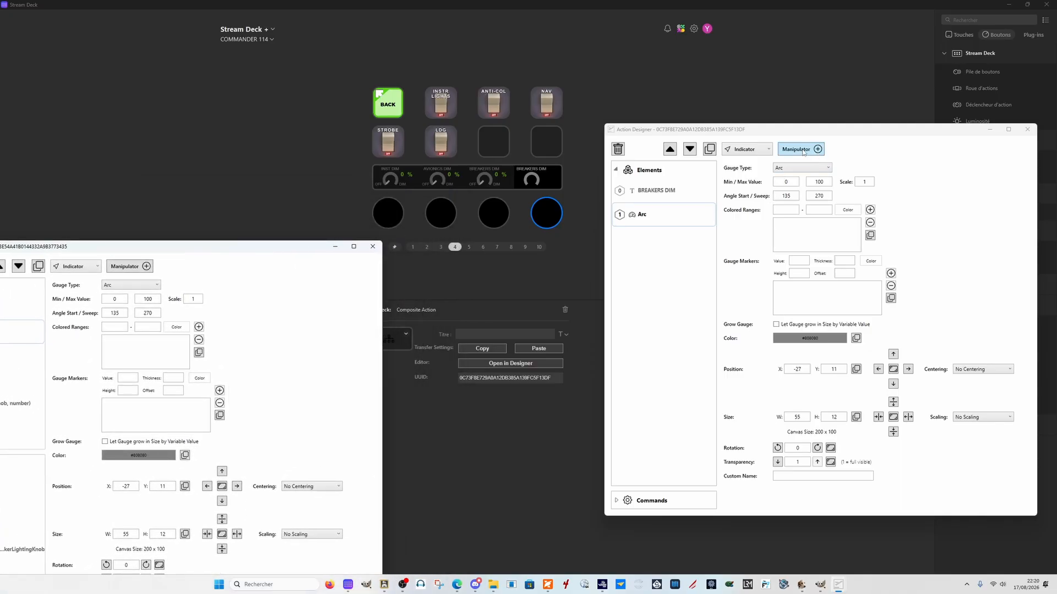
left_click(764, 152)
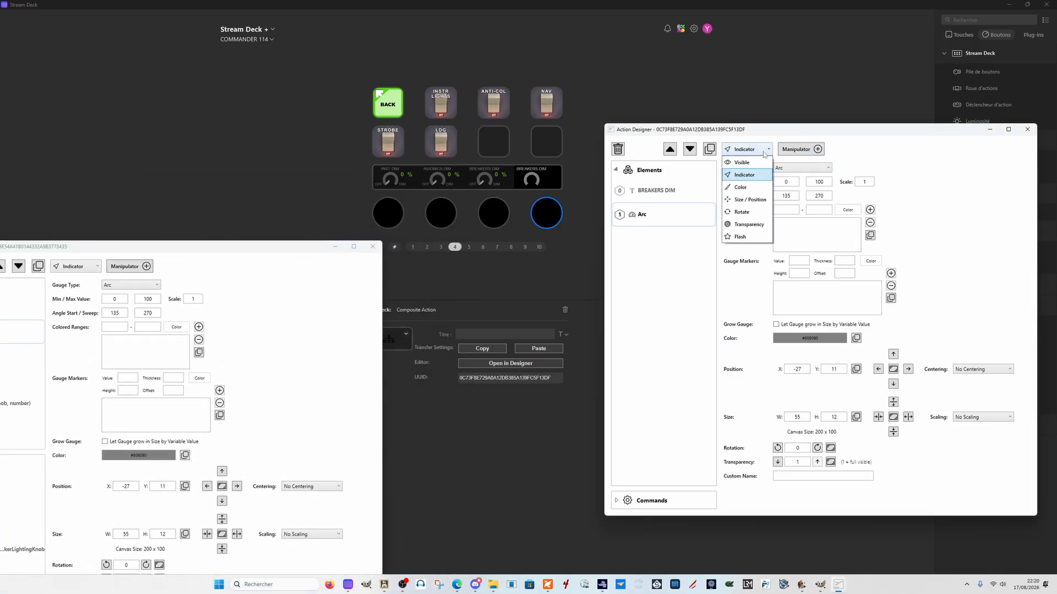
left_click(753, 179)
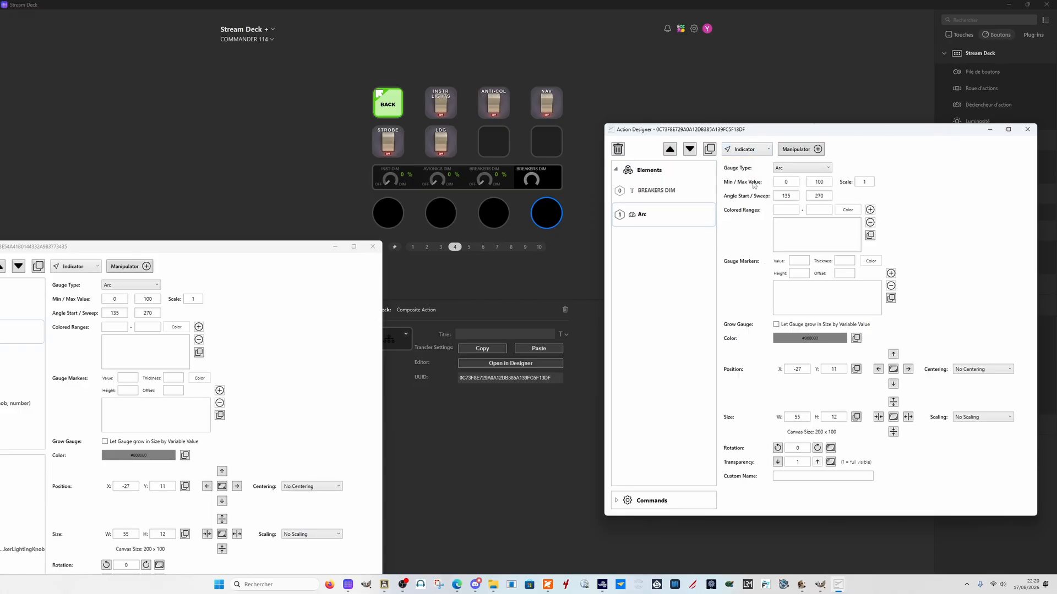
left_click(755, 153)
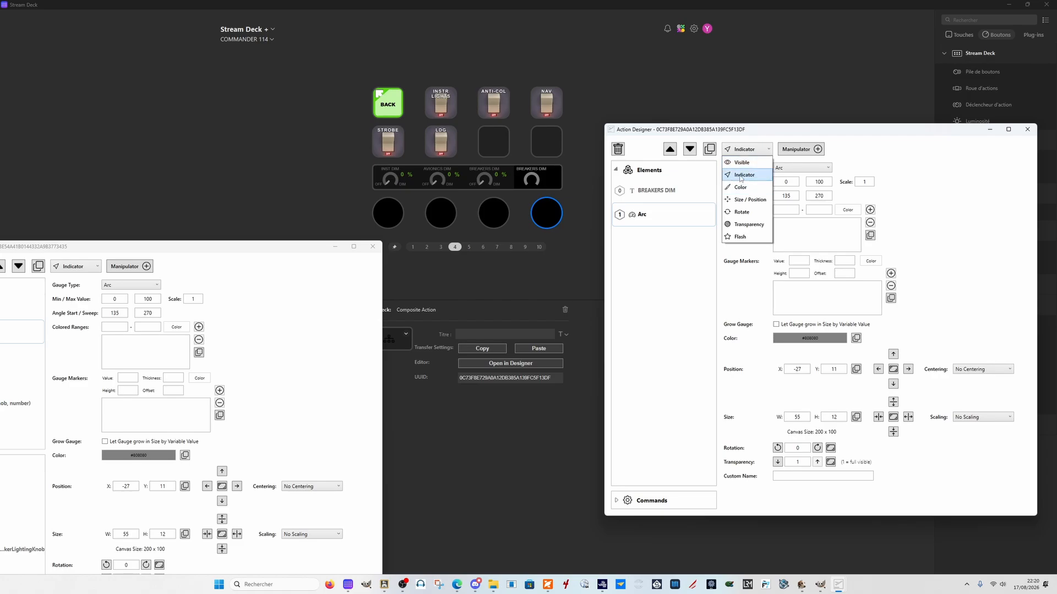
left_click(741, 176)
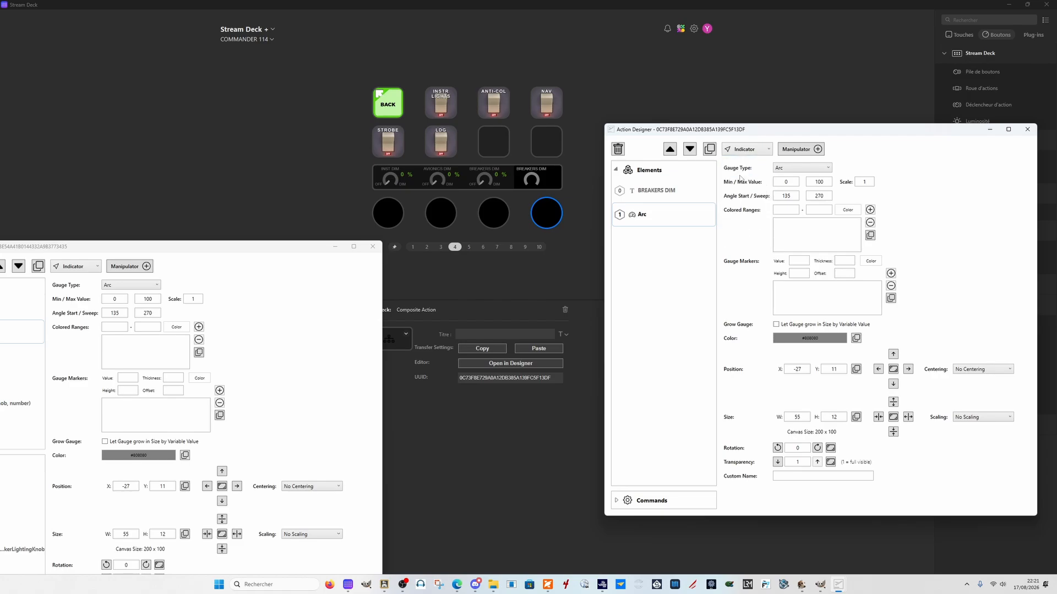
left_click(797, 151)
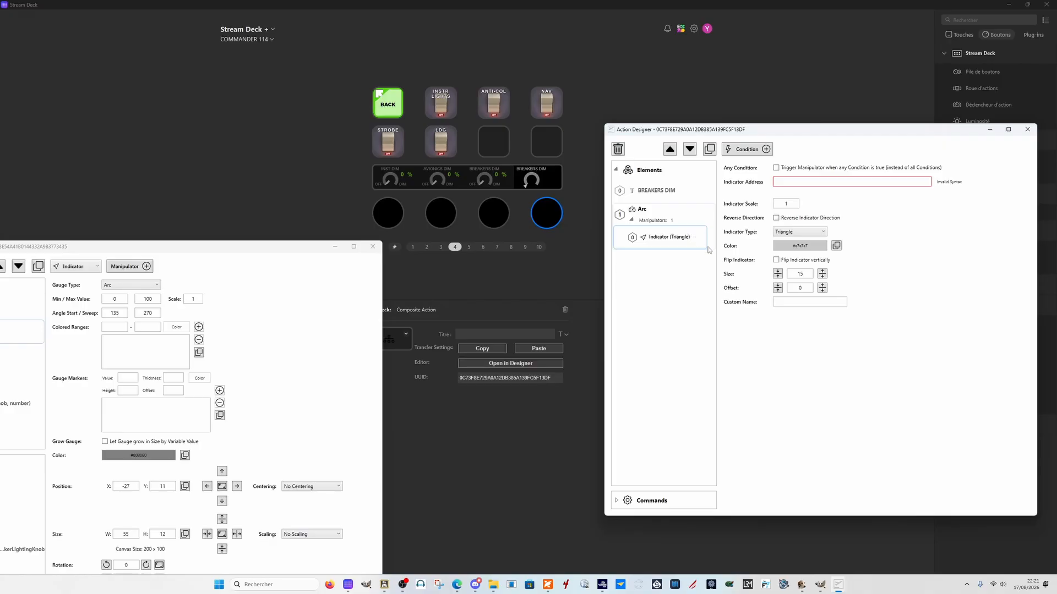
- Expand the reference Arc's manipulators and set the new indicator's type to Image to match
left_click(789, 234)
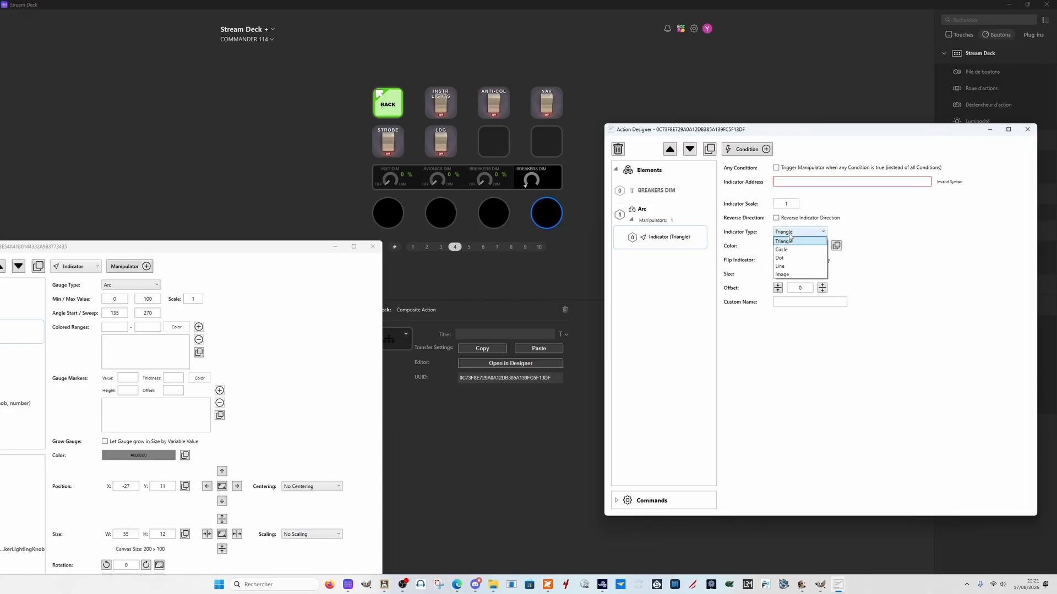
left_click(791, 240)
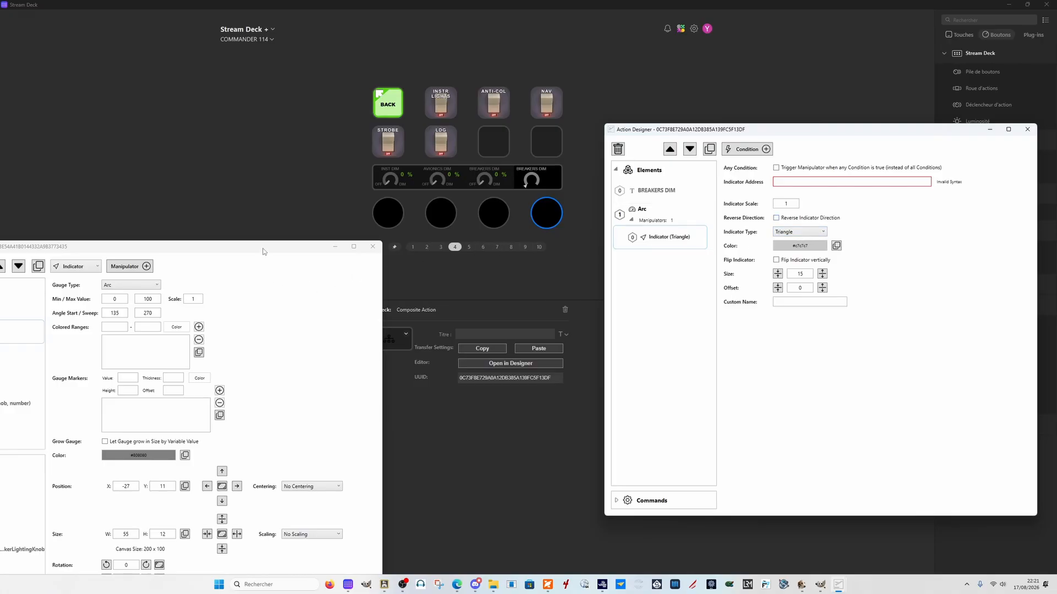
left_click_drag(263, 248, 356, 233)
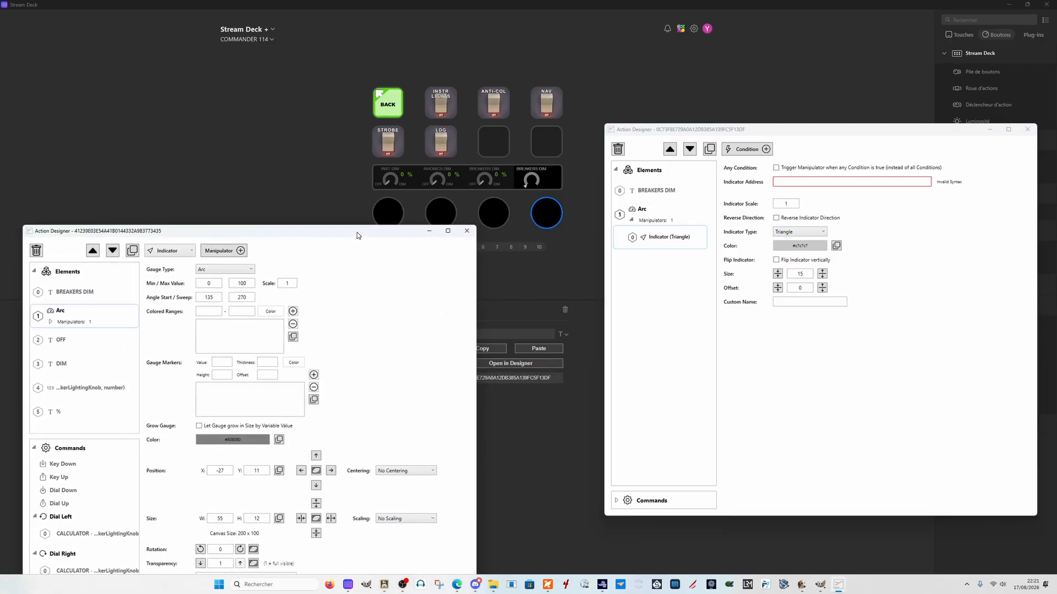
left_click(52, 323)
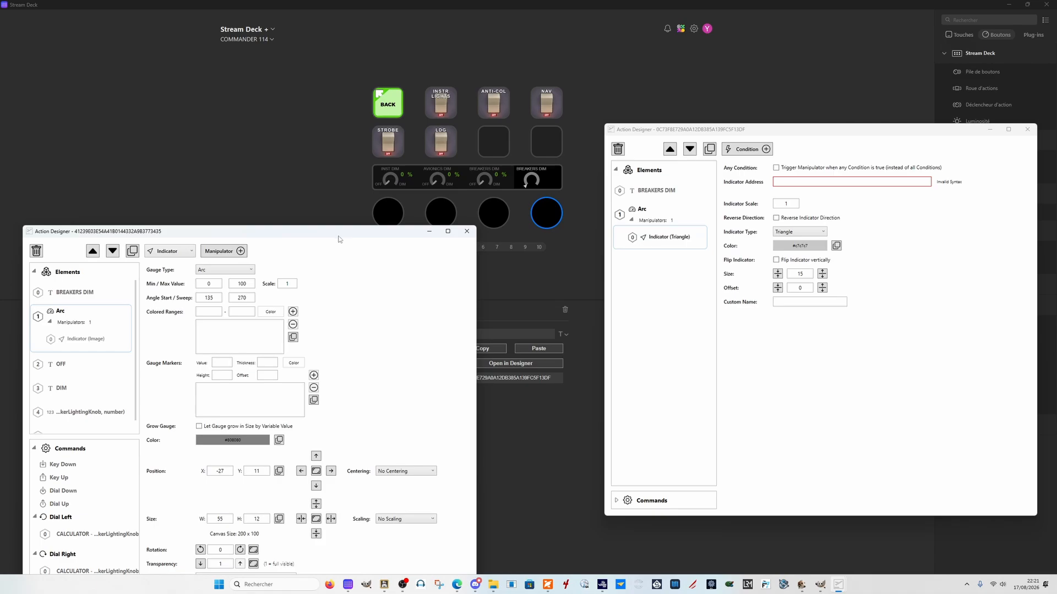
left_click_drag(338, 235, 322, 249)
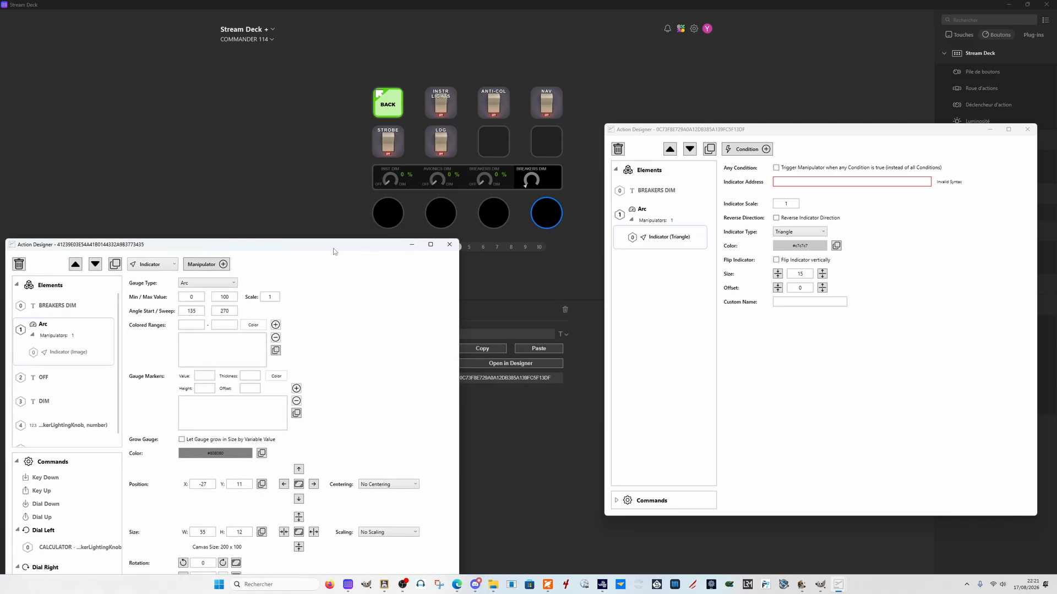
left_click(661, 242)
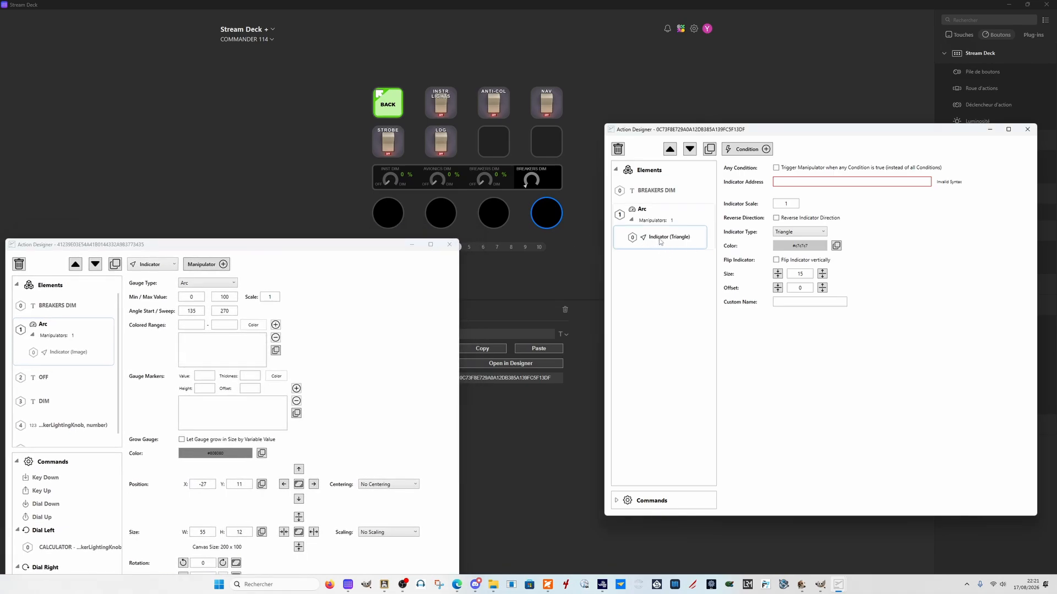
left_click(786, 232)
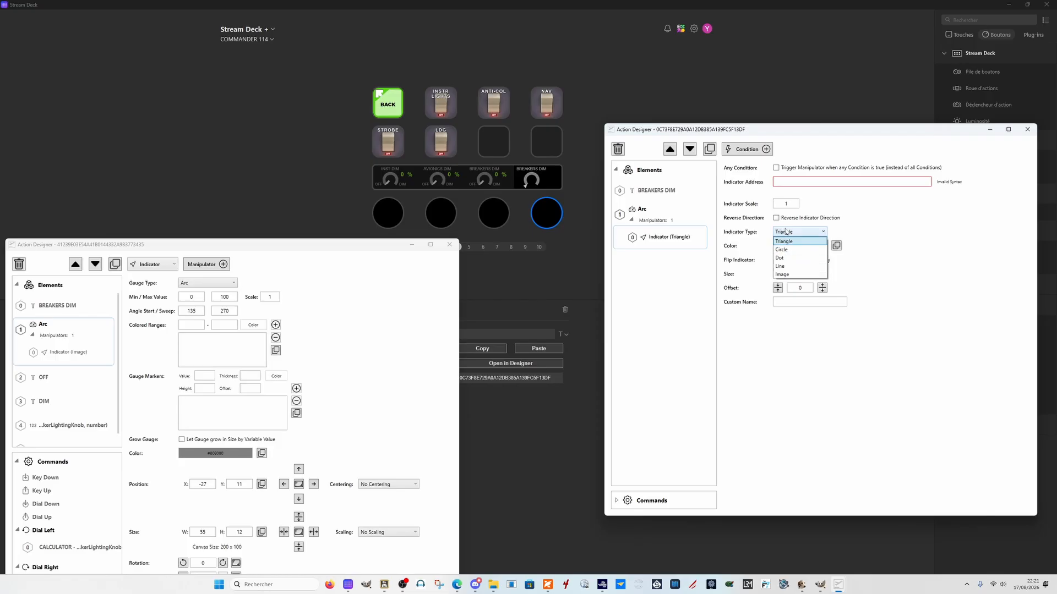
left_click(782, 275)
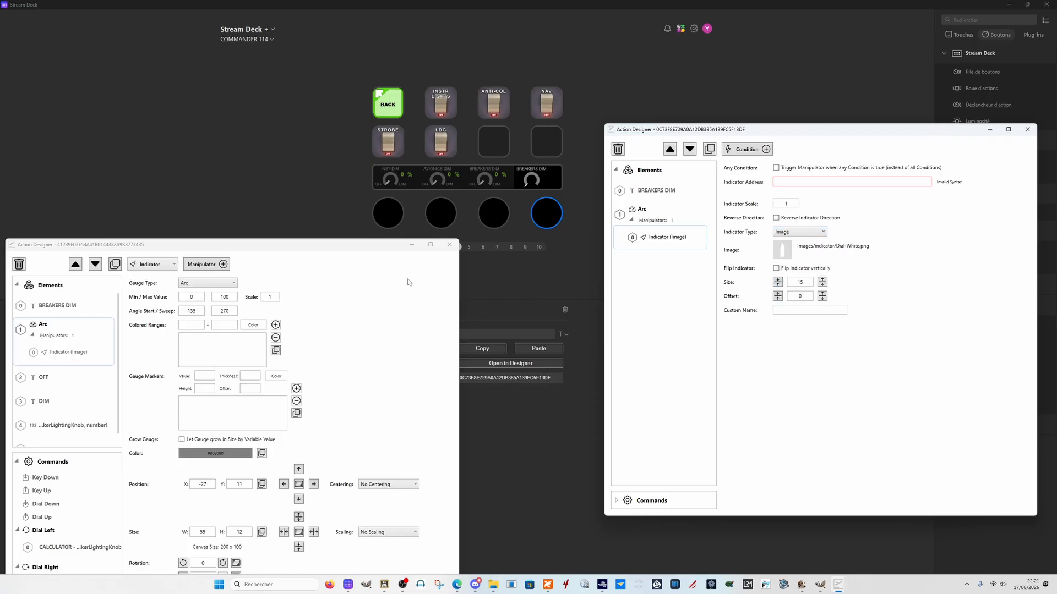
- Bring both Designer windows back in front of Stream Deck and shift the reference window slightly aside
left_click(365, 235)
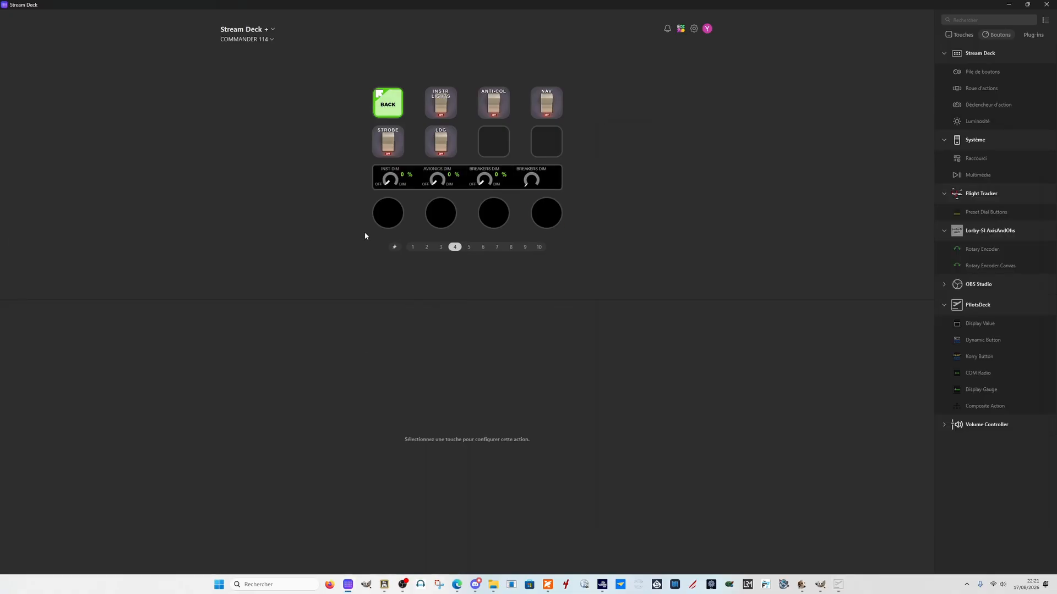
mouse_move(838, 584)
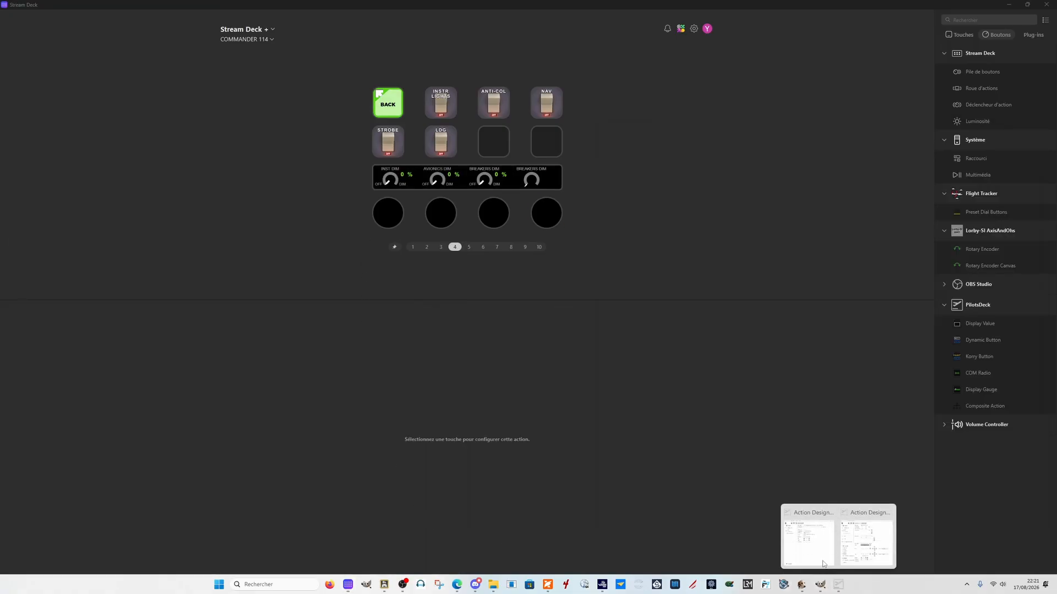
left_click(861, 556)
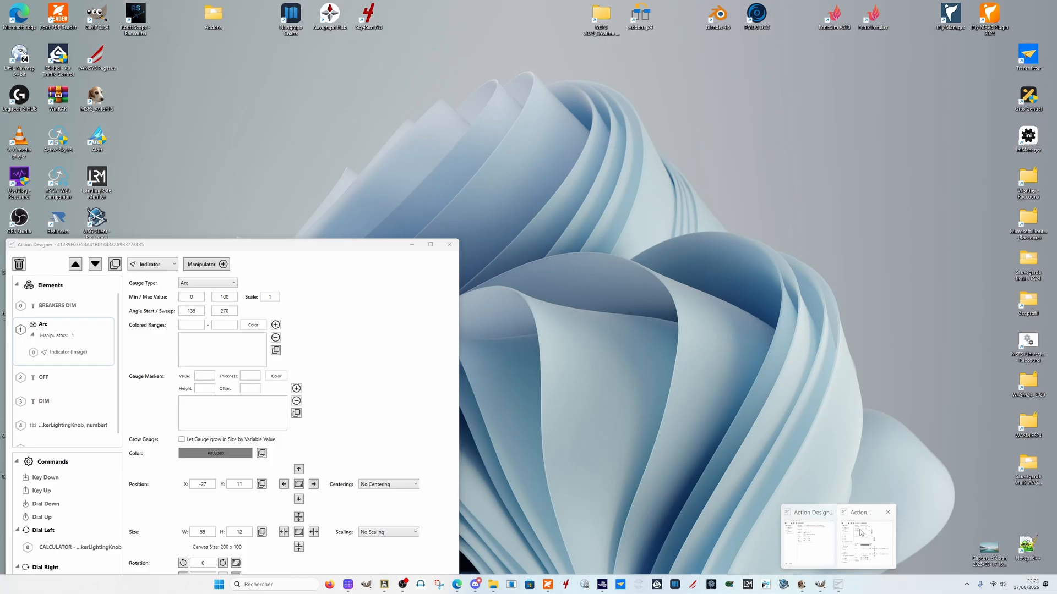
left_click(868, 542)
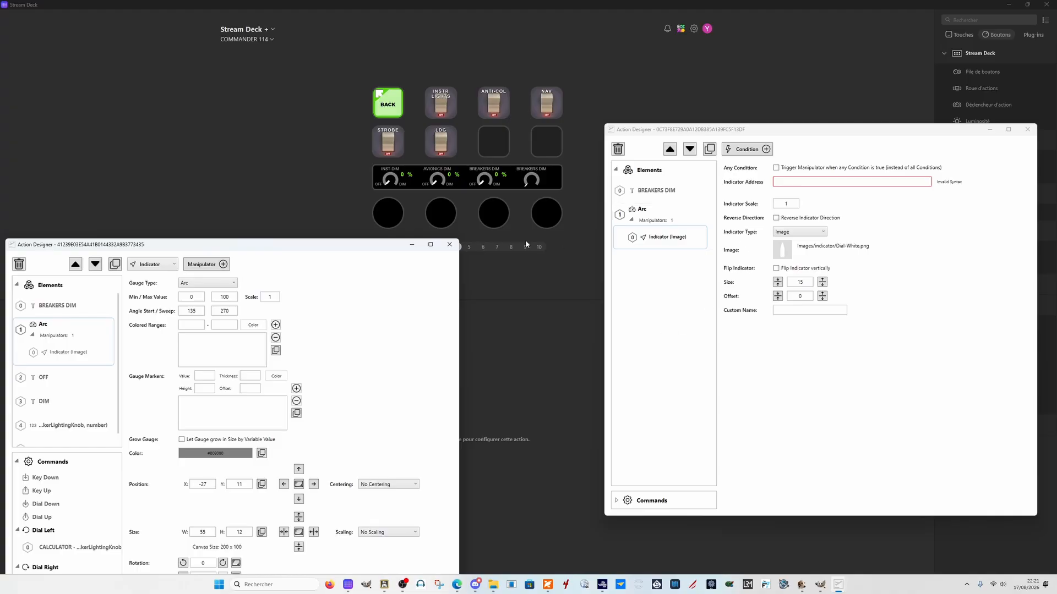
left_click_drag(356, 247, 345, 248)
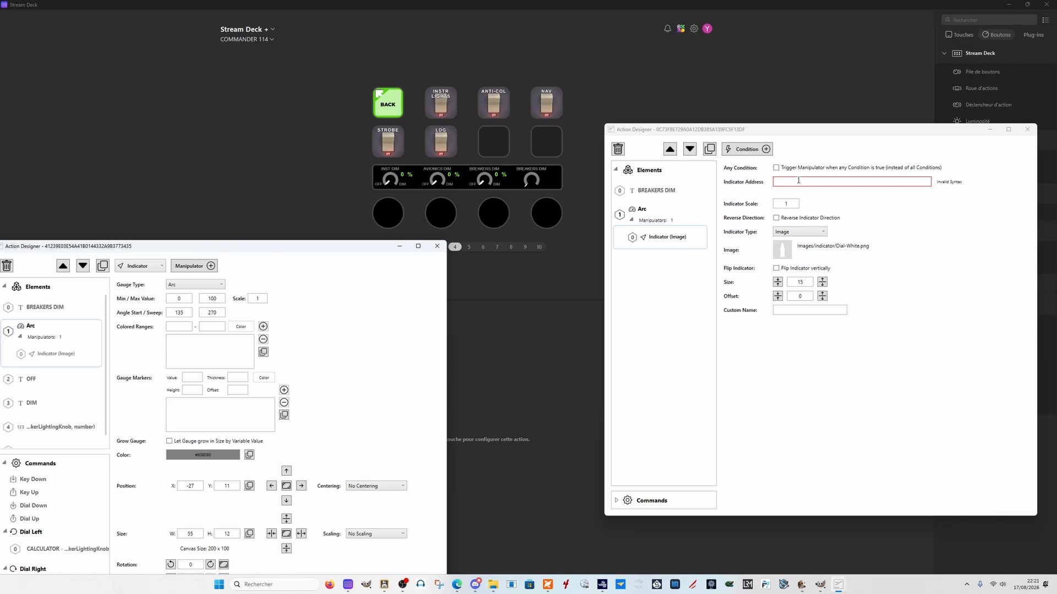
- Move the reference Designer window up and open its Arc indicator to check the indicator address
left_click(798, 180)
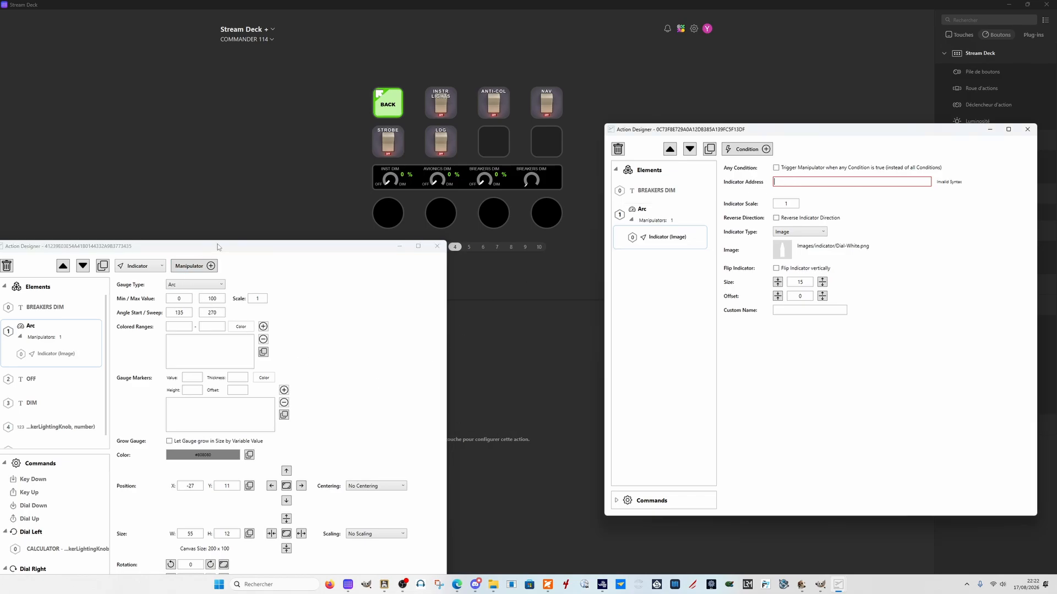
left_click_drag(218, 247, 245, 171)
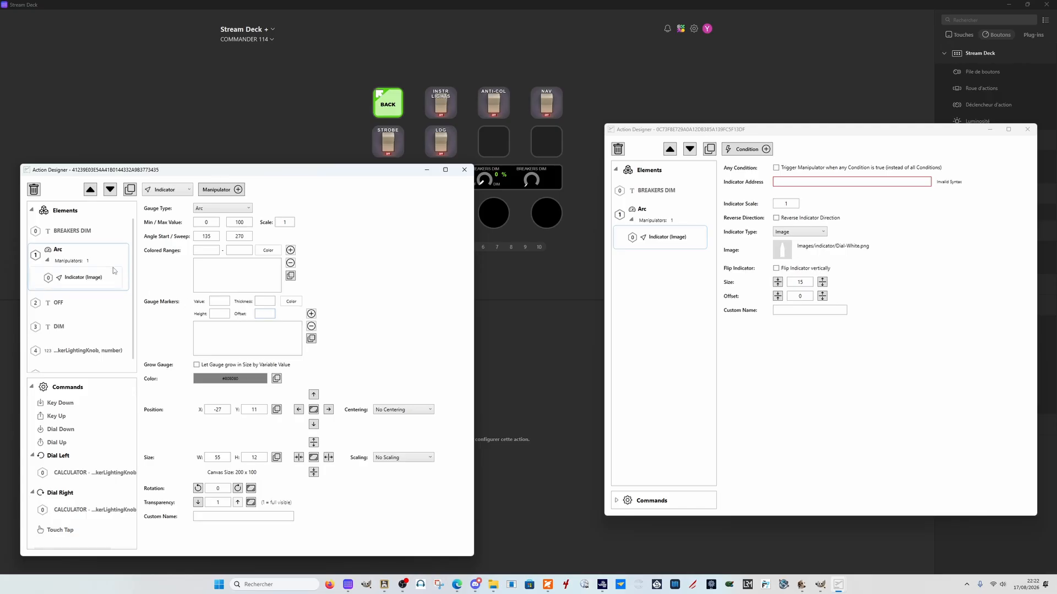
left_click(83, 277)
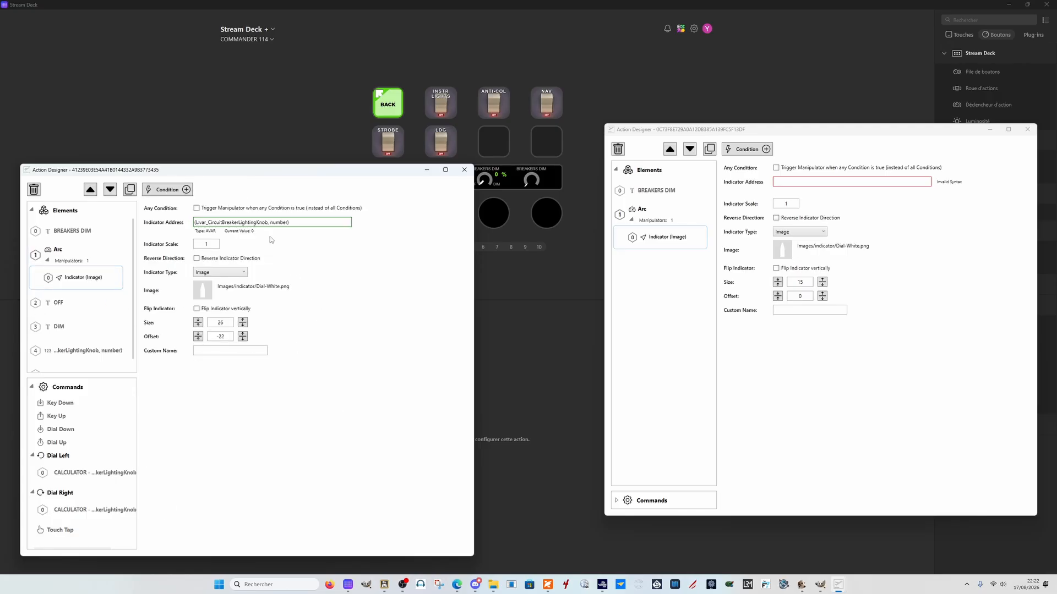
- Copy the variable expression from the new Dial Left command and set the new indicator's address to (L:var_CircuitBreakerLightingKnob, number)
mouse_move(385, 588)
left_click(623, 498)
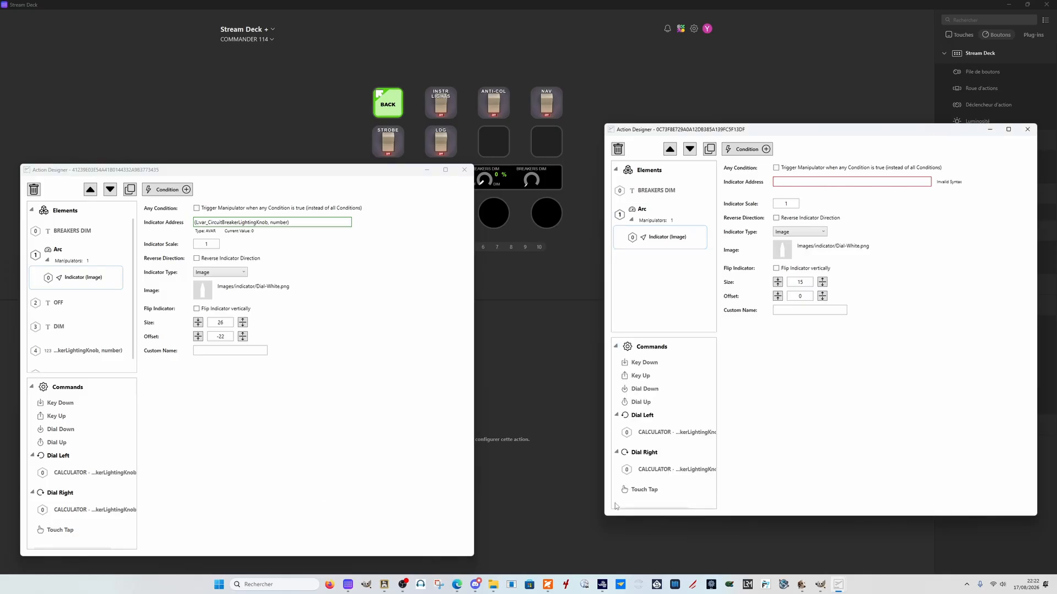
left_click(650, 433)
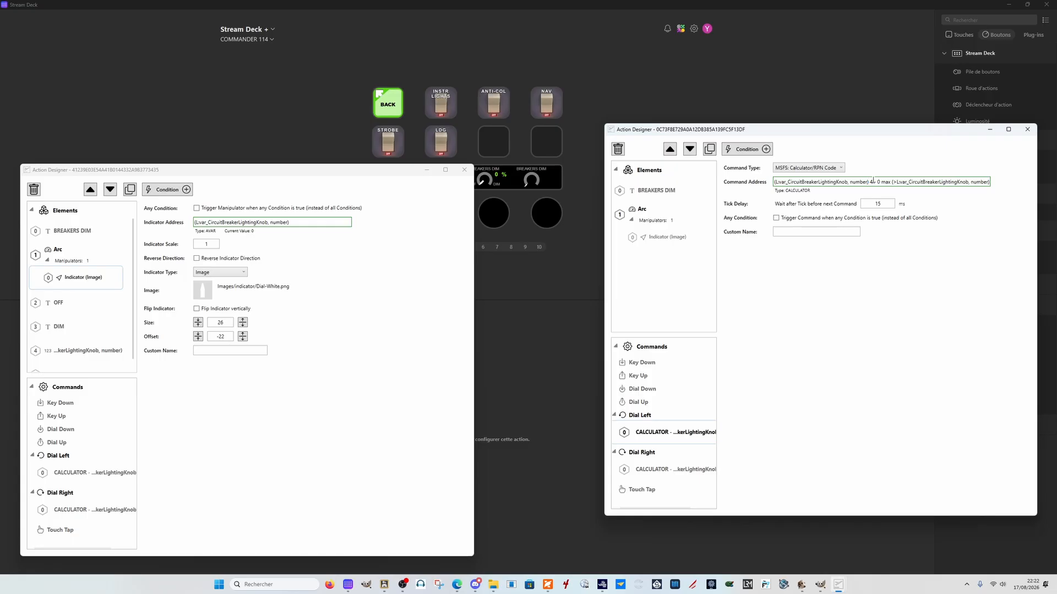
left_click_drag(870, 182, 774, 189)
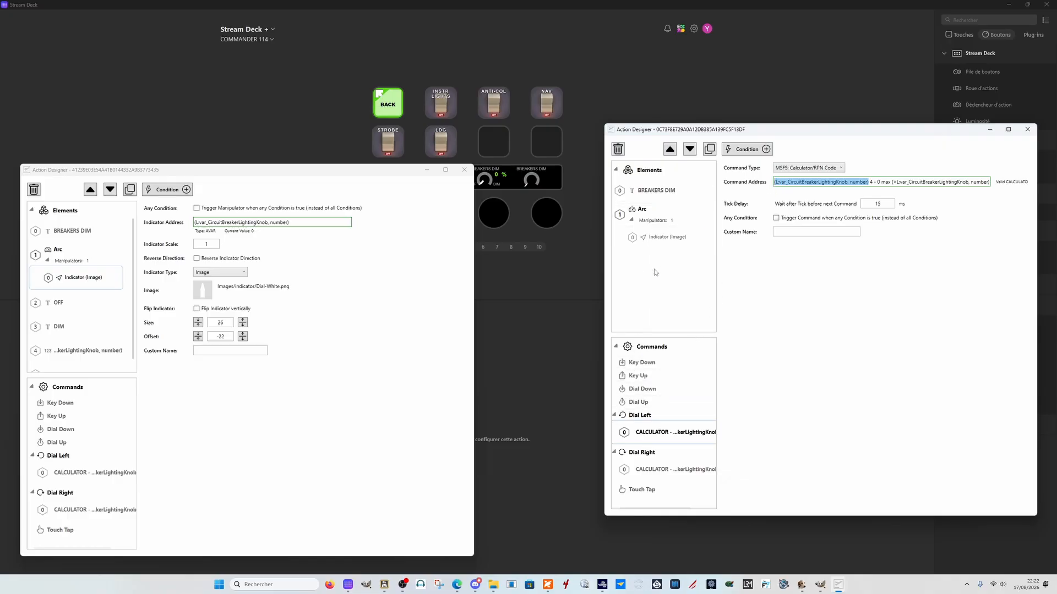
left_click(668, 241)
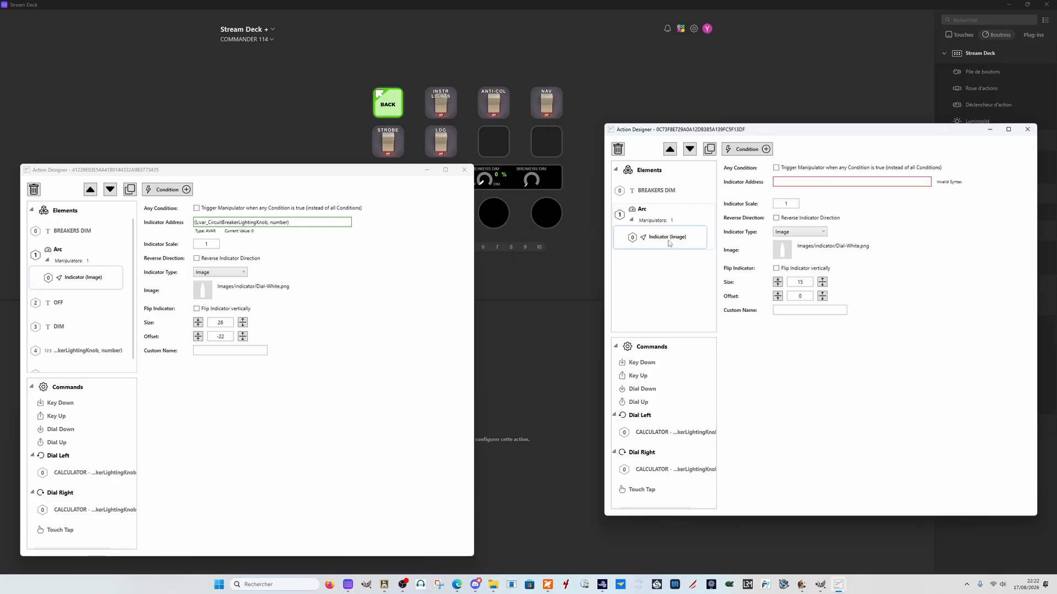
left_click(792, 182)
type("(Lvar_CircuitBreakerLightingKnob, number)")
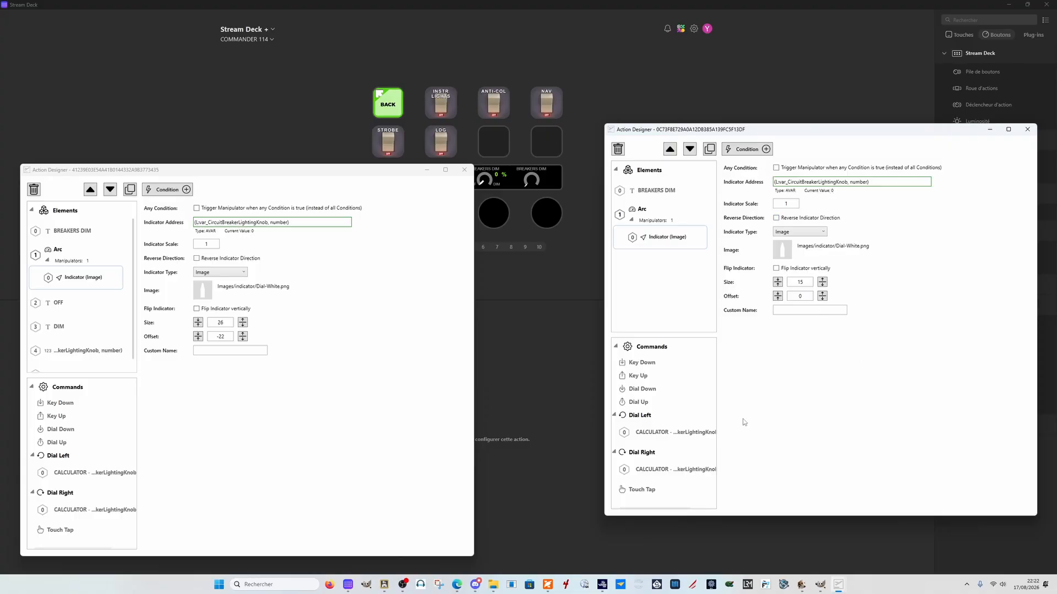
- Switch to Microsoft Flight Simulator and turn the circuit breakers dimmer knob up and down to check its variable's current value
mouse_move(602, 588)
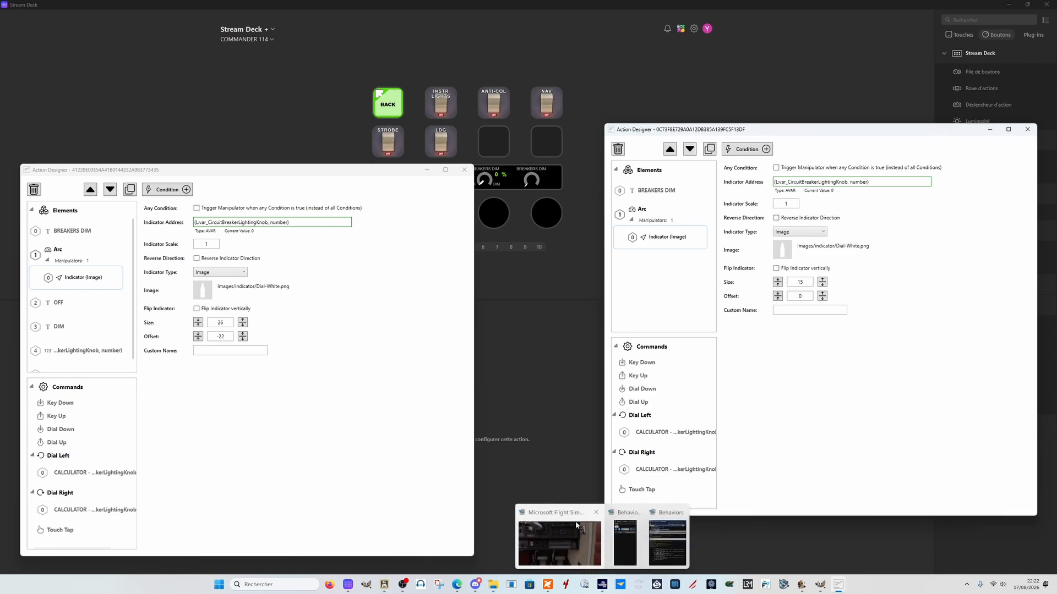
left_click(566, 550)
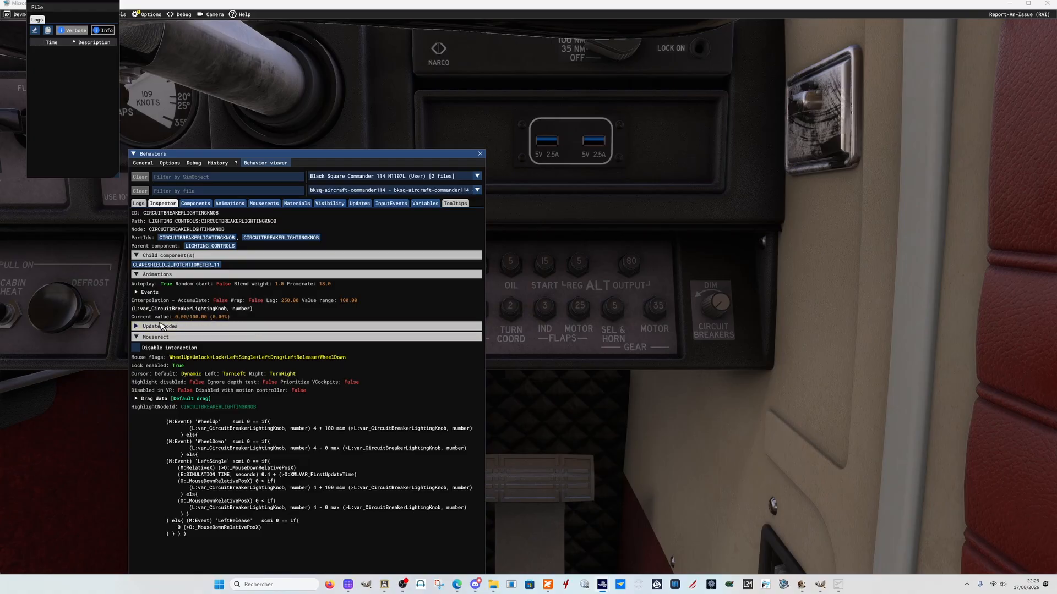
scroll(136, 348, "up", 6)
scroll(709, 312, "up", 4)
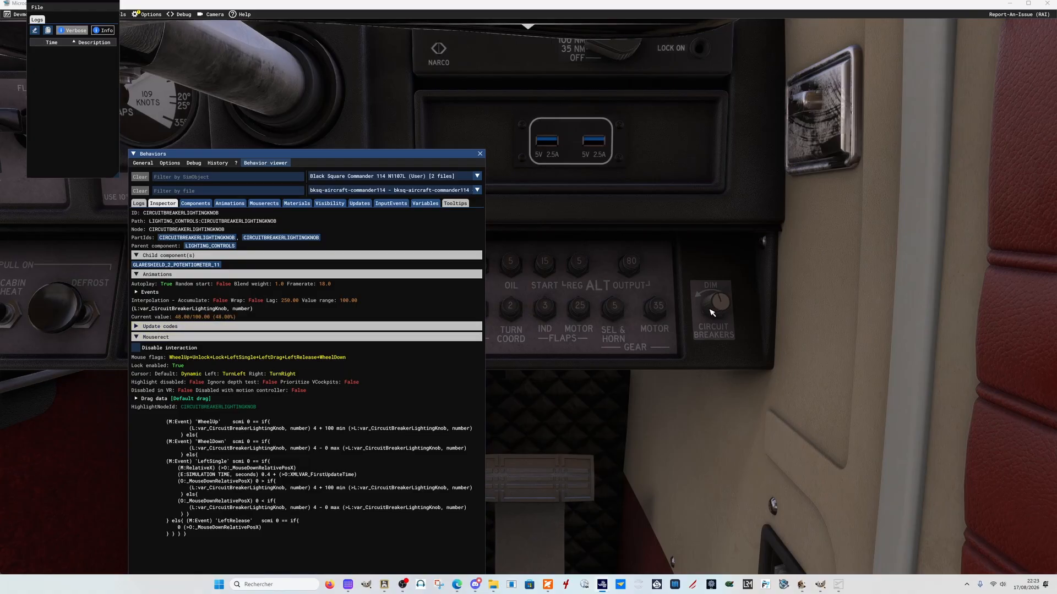
scroll(194, 317, "down", 5)
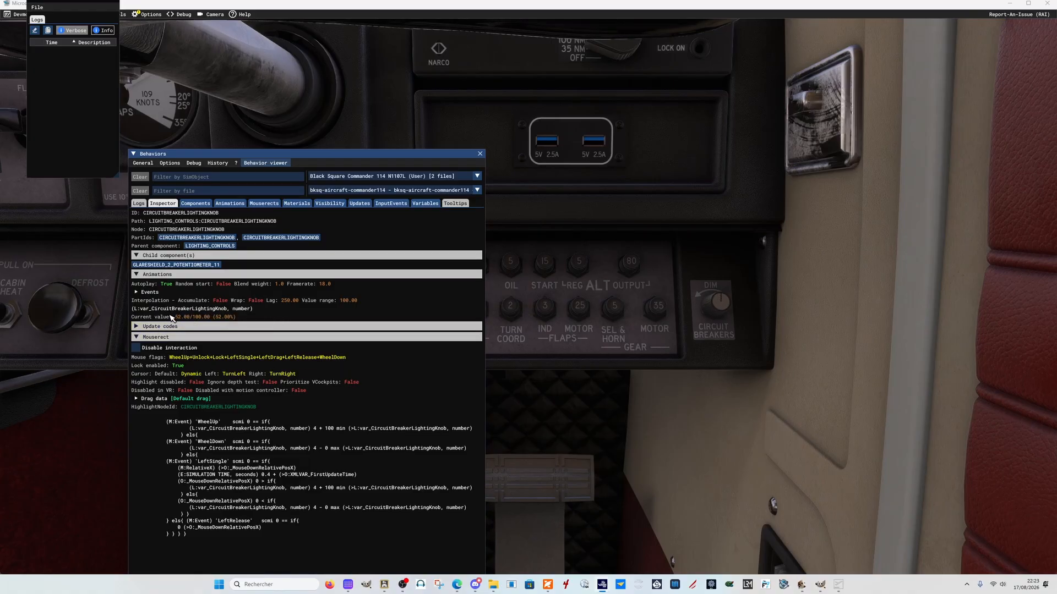
scroll(187, 326, "down", 3)
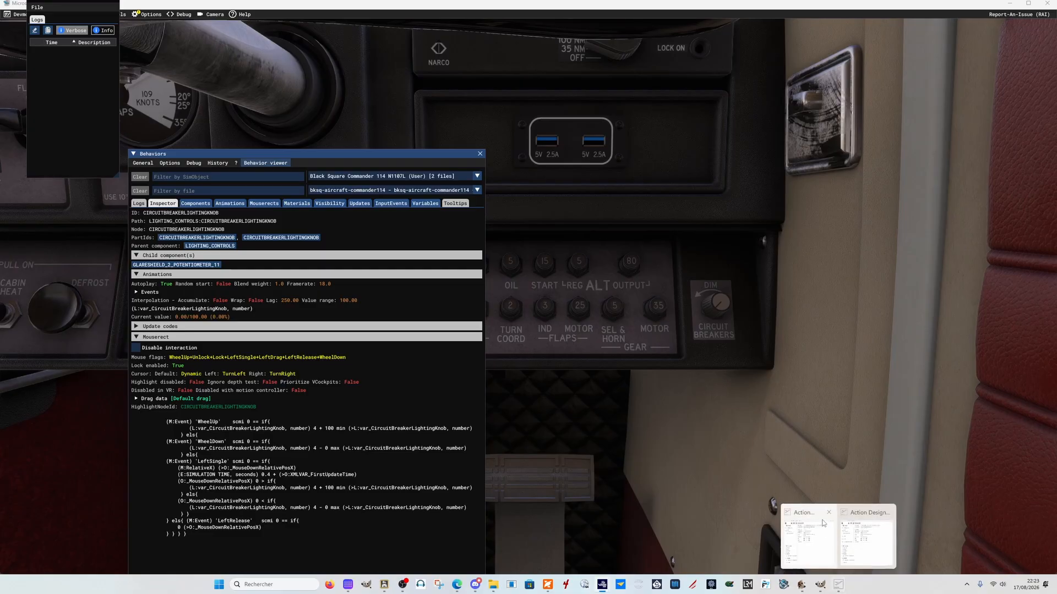
- Return to Stream Deck with both Action Designer windows in front and move the reference window below the dial displays
mouse_move(838, 584)
left_click(846, 559)
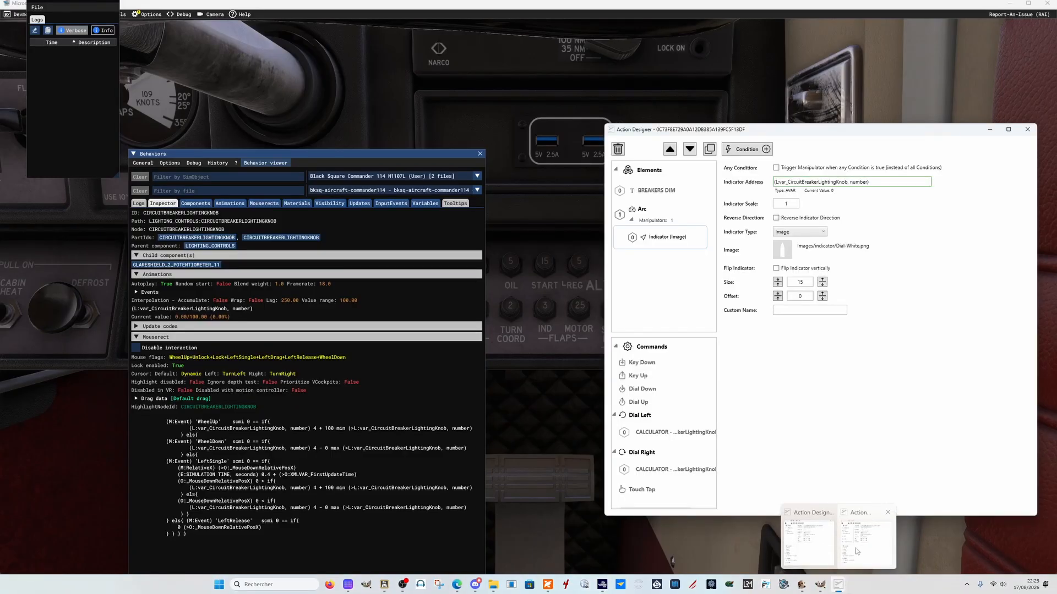
left_click(870, 517)
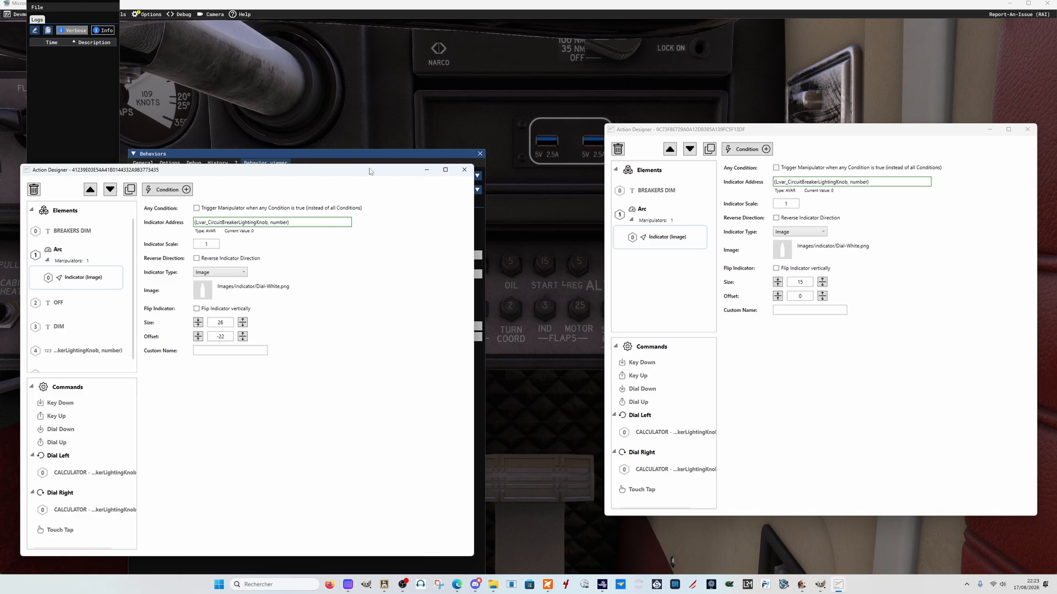
left_click_drag(369, 171, 358, 139)
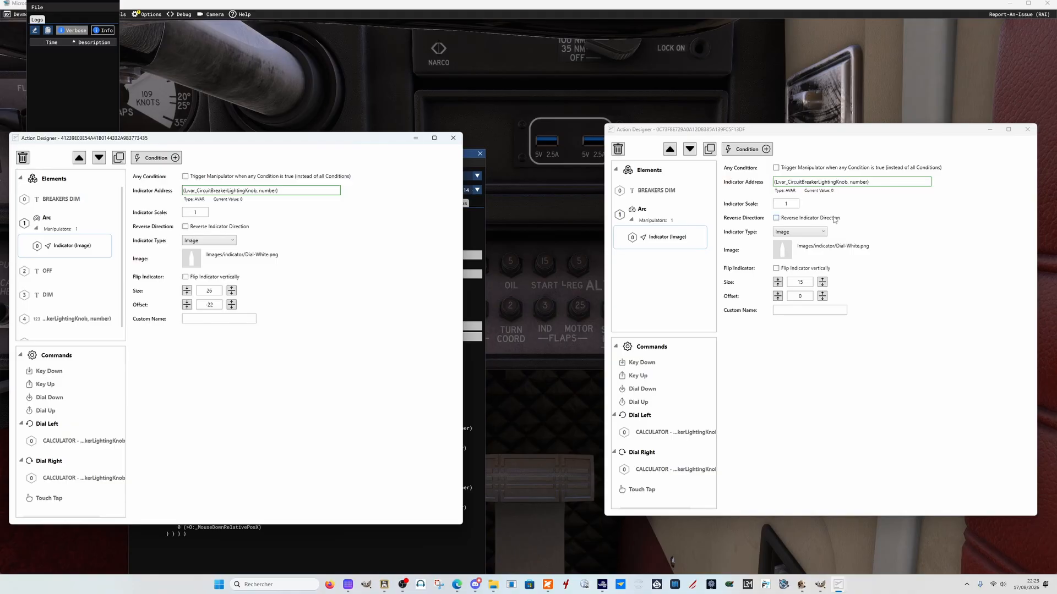
left_click_drag(297, 141, 330, 92)
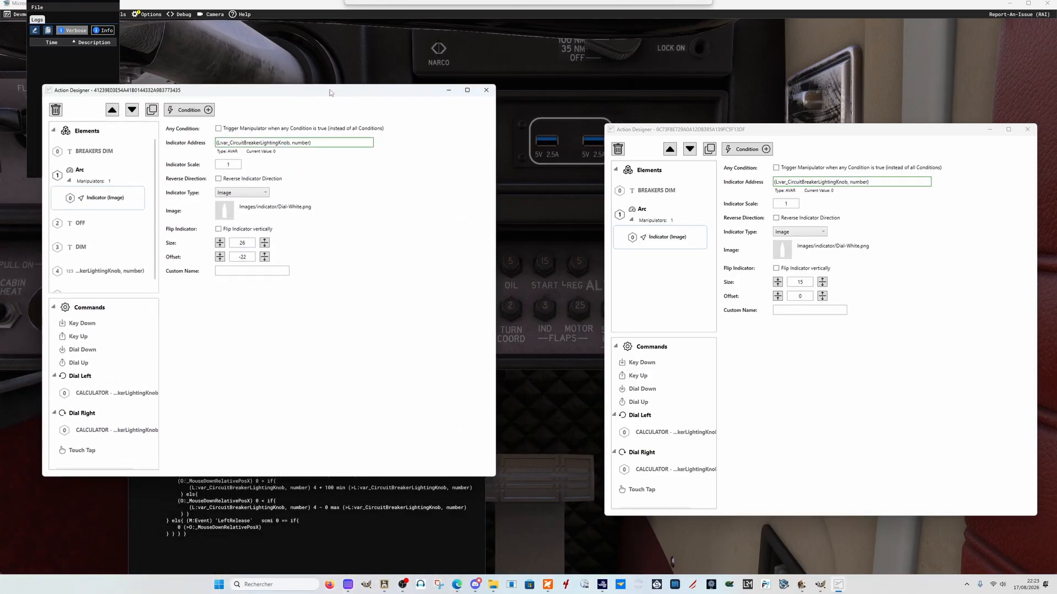
left_click(347, 584)
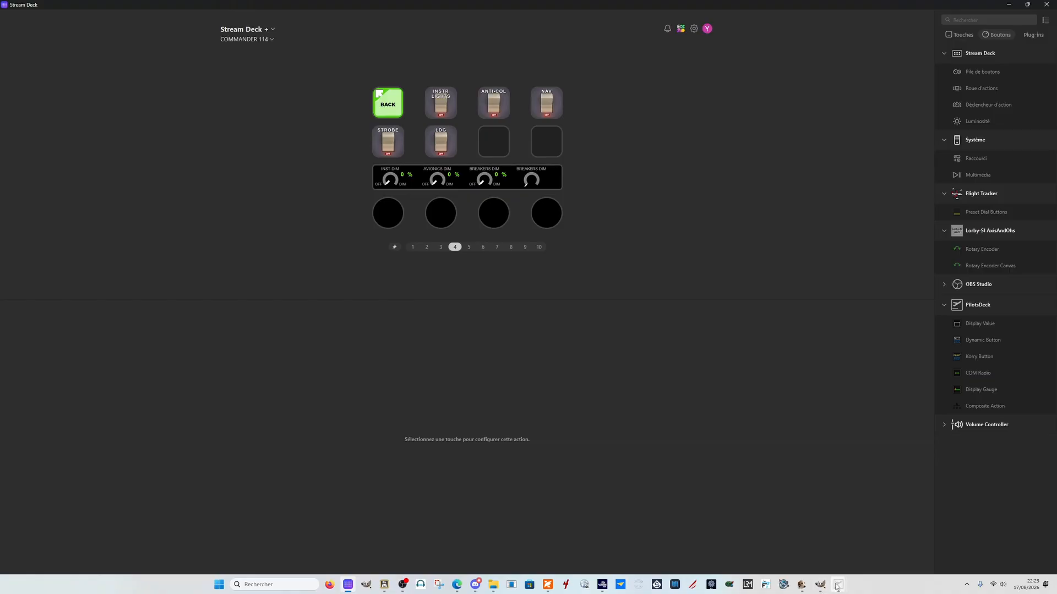
mouse_move(838, 584)
left_click(836, 520)
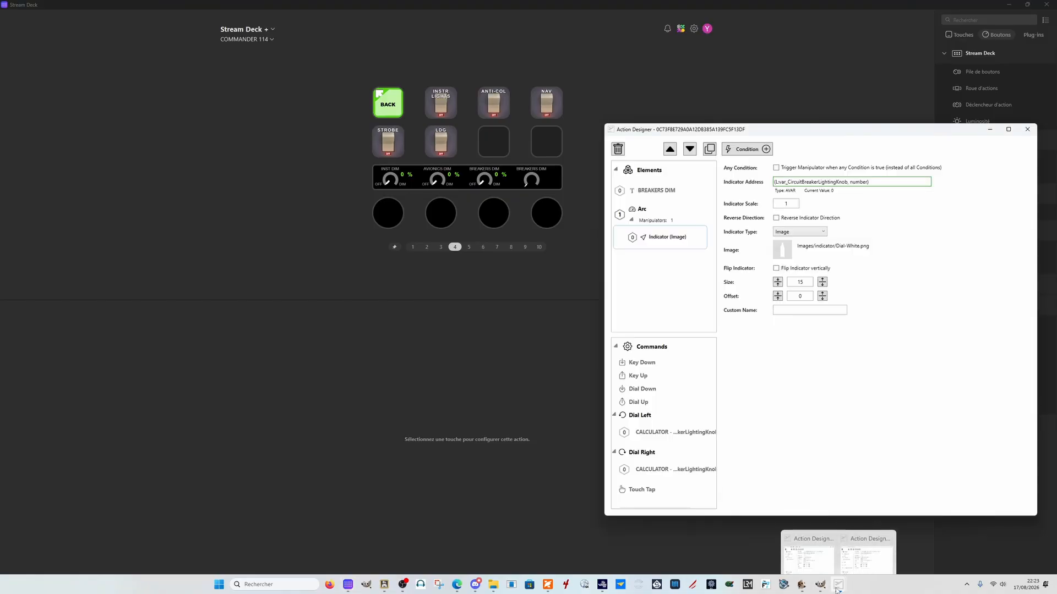
left_click(862, 518)
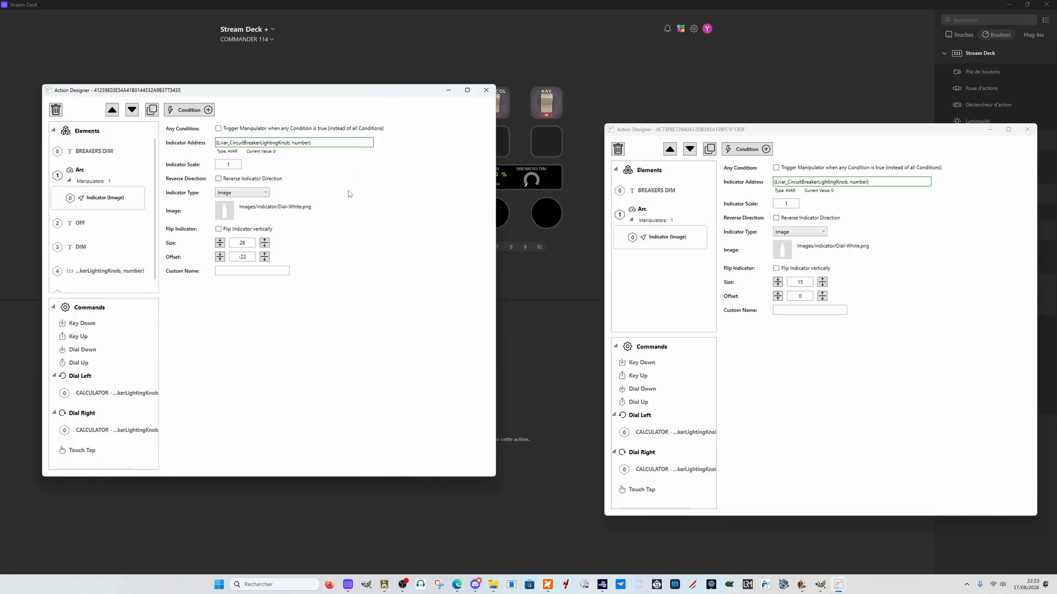
left_click_drag(386, 91, 346, 204)
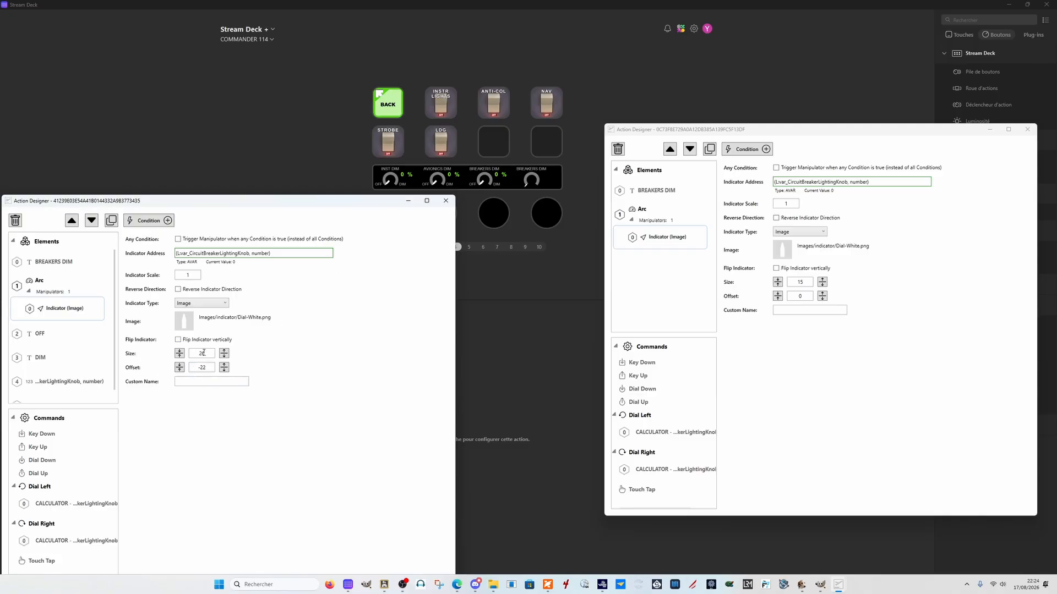
- Set the new indicator's size to 26 and its offset to -22
left_click(808, 282)
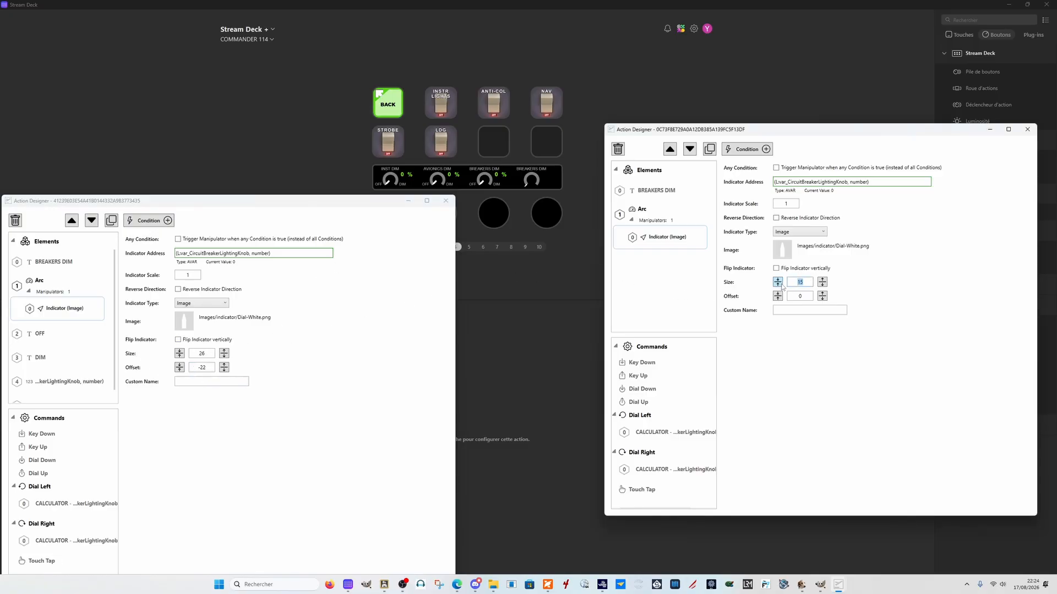
type("26")
type("-22")
- Add a Text element to the new action with the text OFF
left_click(659, 173)
left_click(752, 151)
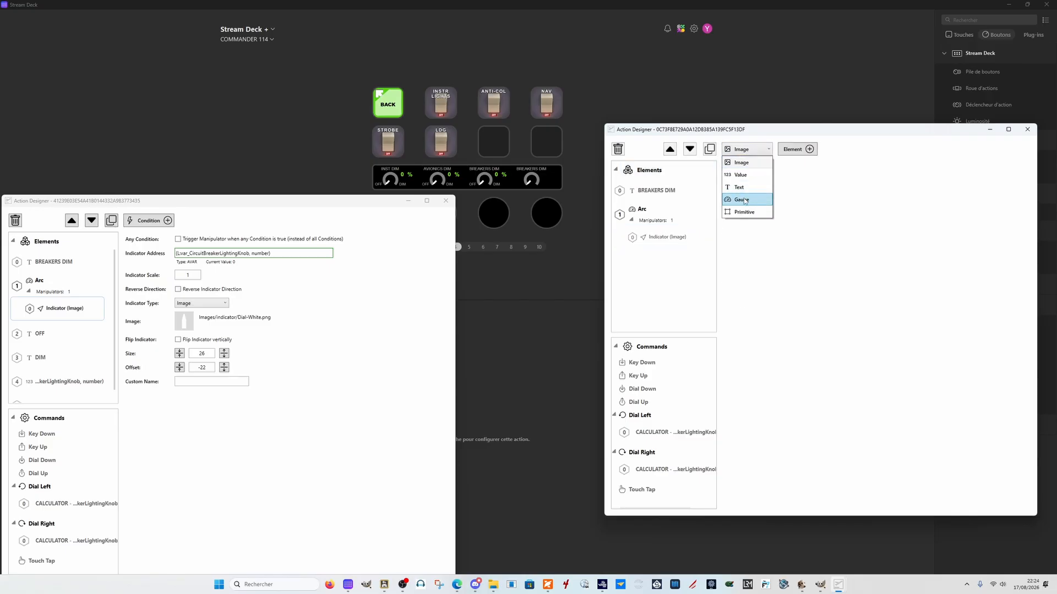
left_click(745, 189)
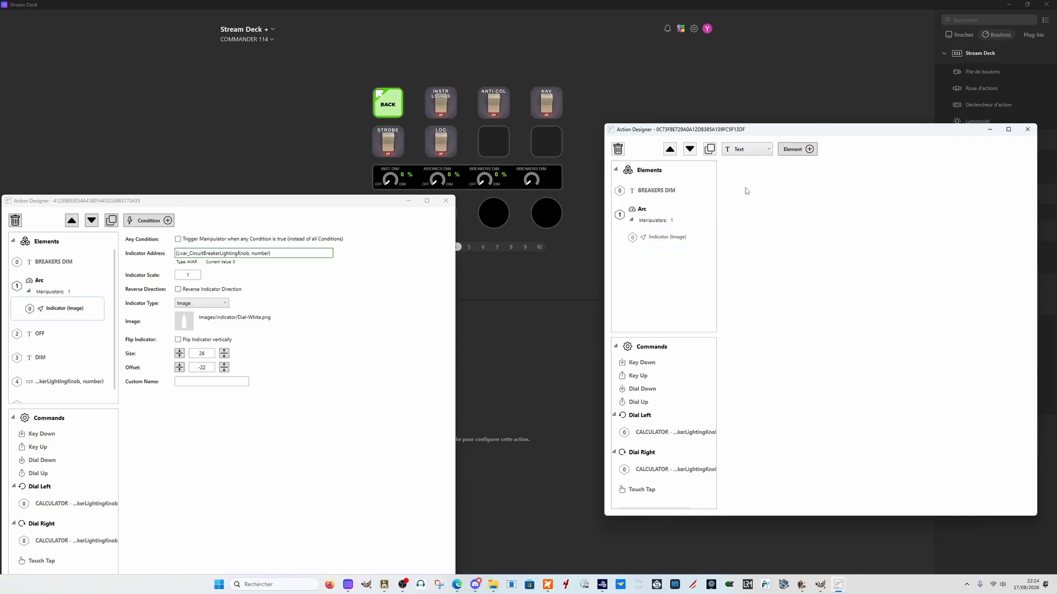
left_click(801, 149)
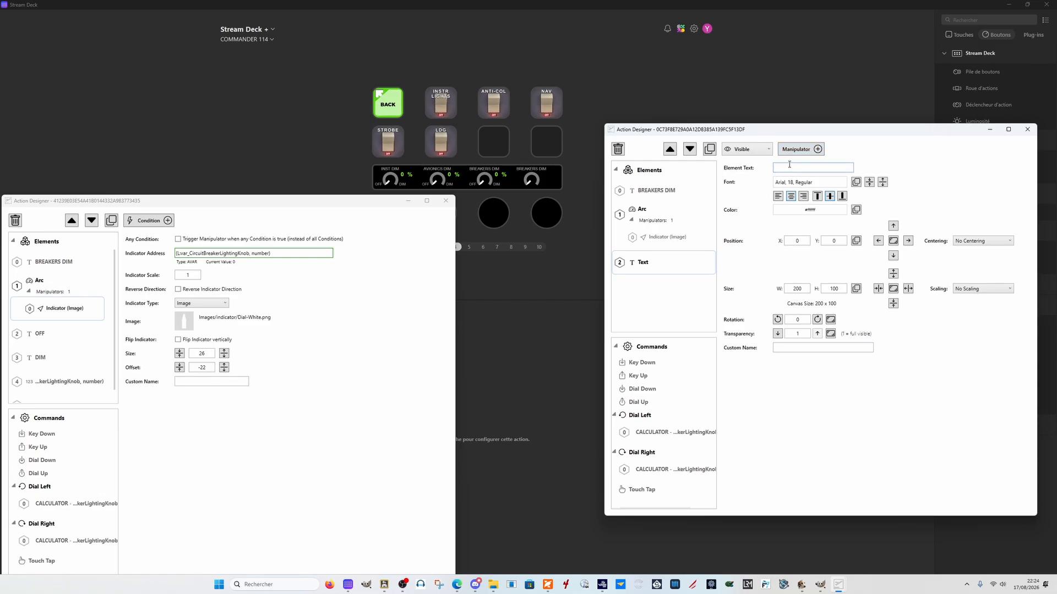
type("OFF")
left_click(808, 433)
- Open the reference OFF text and match the new one with font size 11 and color #C0C0C0
left_click_drag(165, 200, 167, 163)
left_click(24, 297)
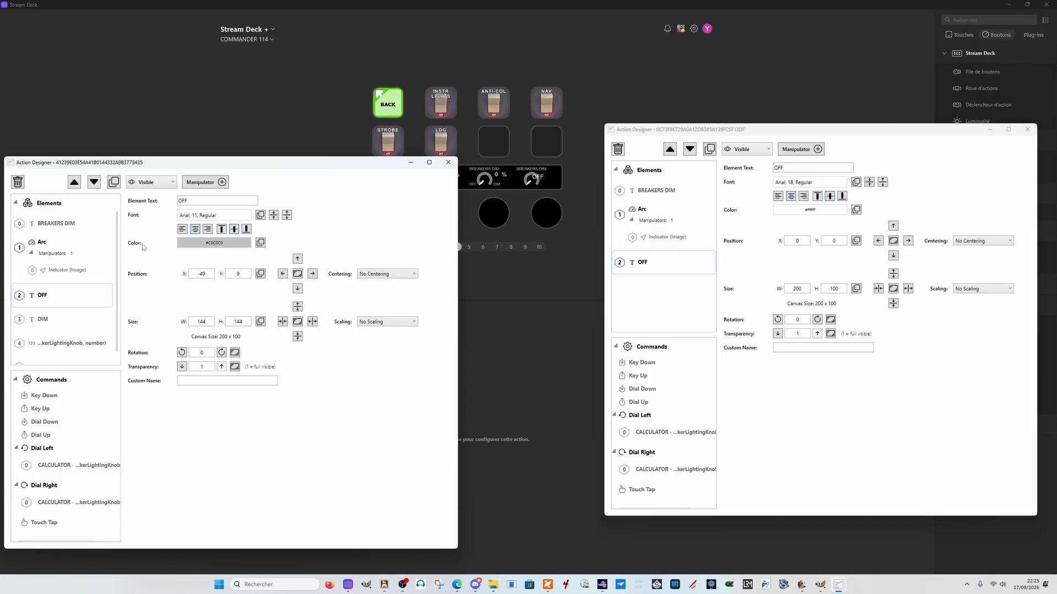
left_click(882, 182)
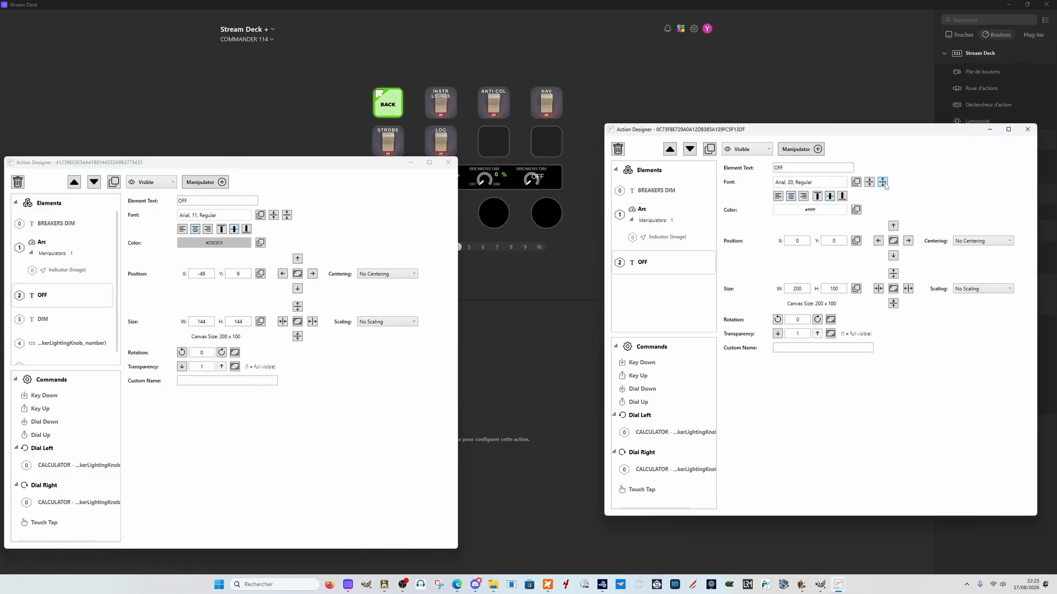
left_click(869, 182)
left_click(869, 183)
left_click(818, 212)
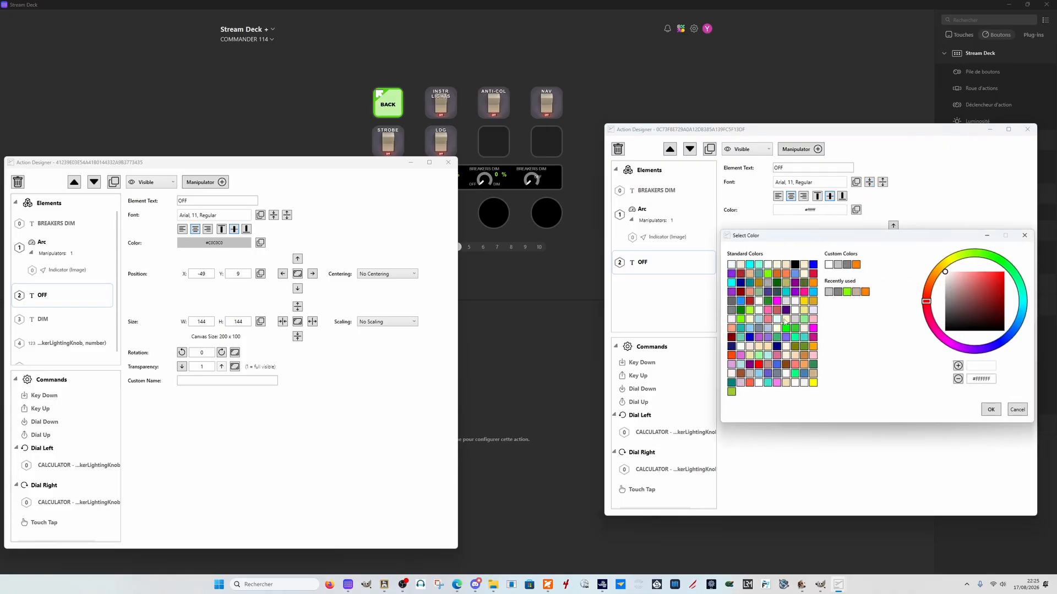
left_click(837, 265)
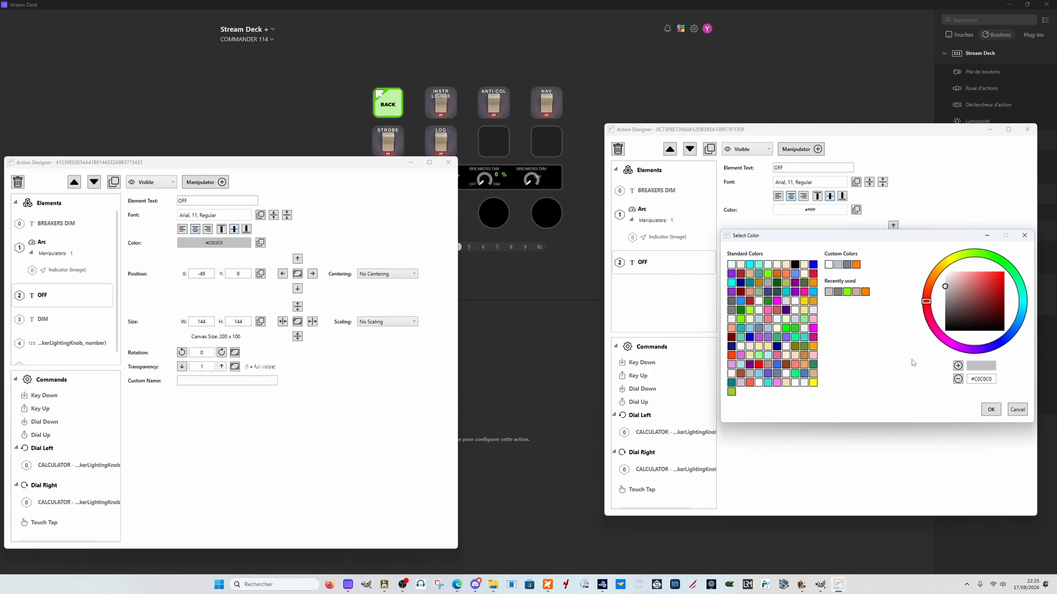
left_click(991, 409)
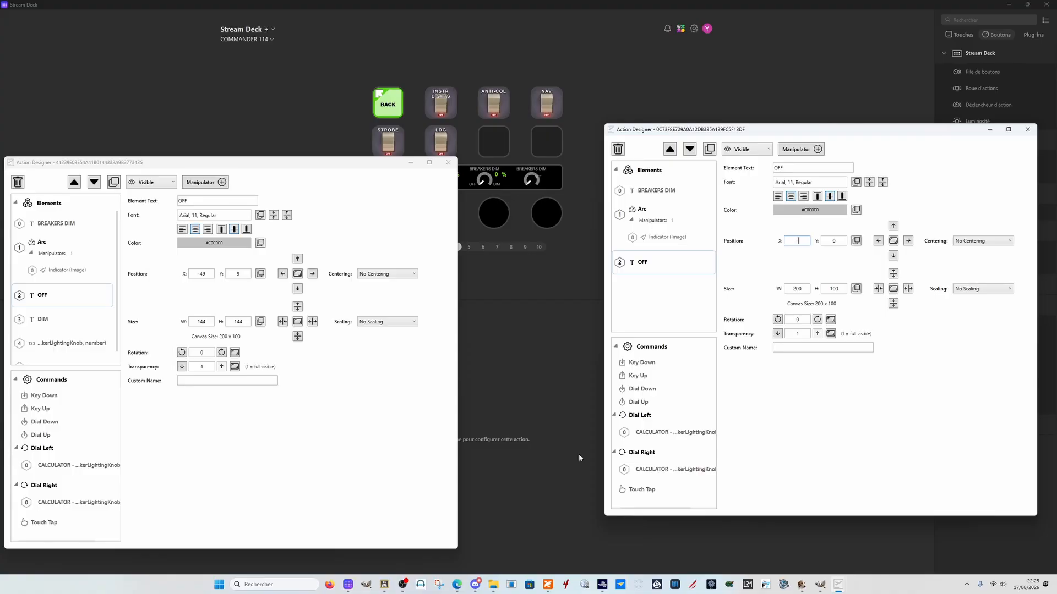
- Set the new OFF text's position to X -49, Y 9 and its size to 144 by 144
type("49")
left_click(838, 240)
type("9")
double_click(783, 290)
type("144")
key("Tab")
type("144")
- Add another Text element to the new action with the text DIM
left_click(689, 171)
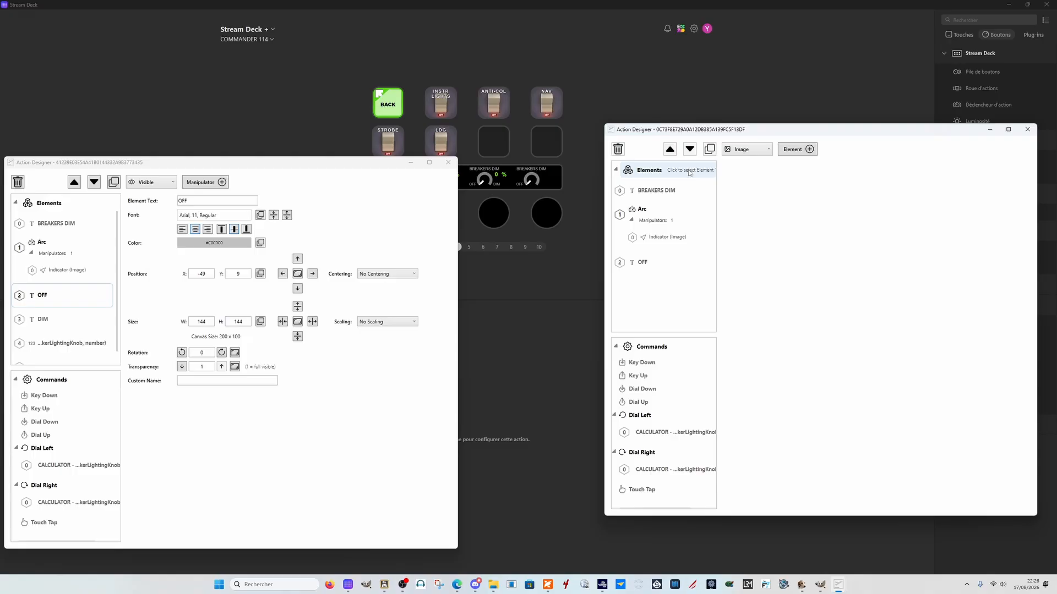
left_click(745, 150)
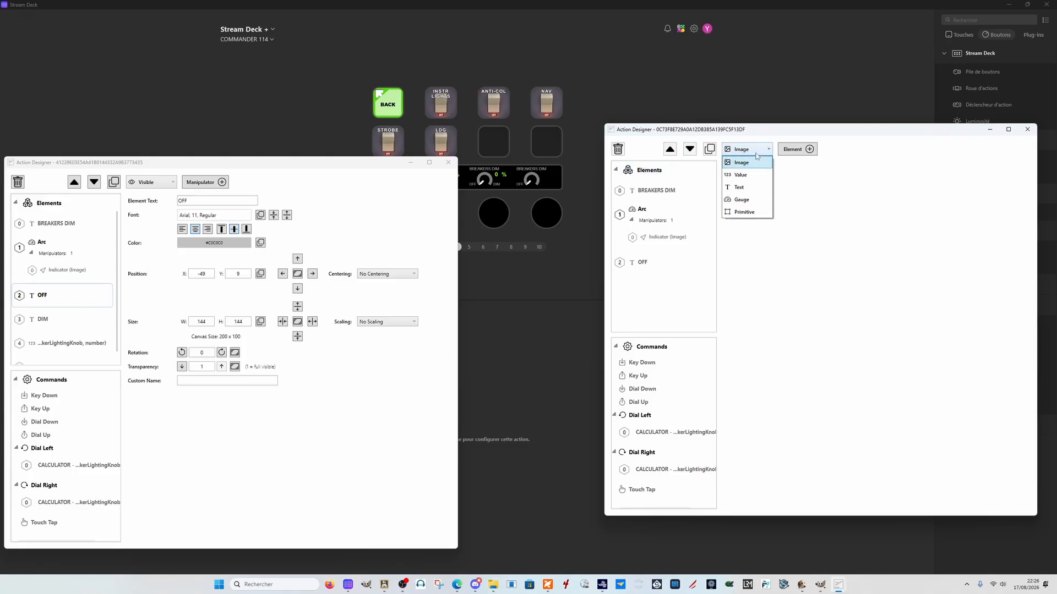
left_click(739, 188)
left_click(797, 150)
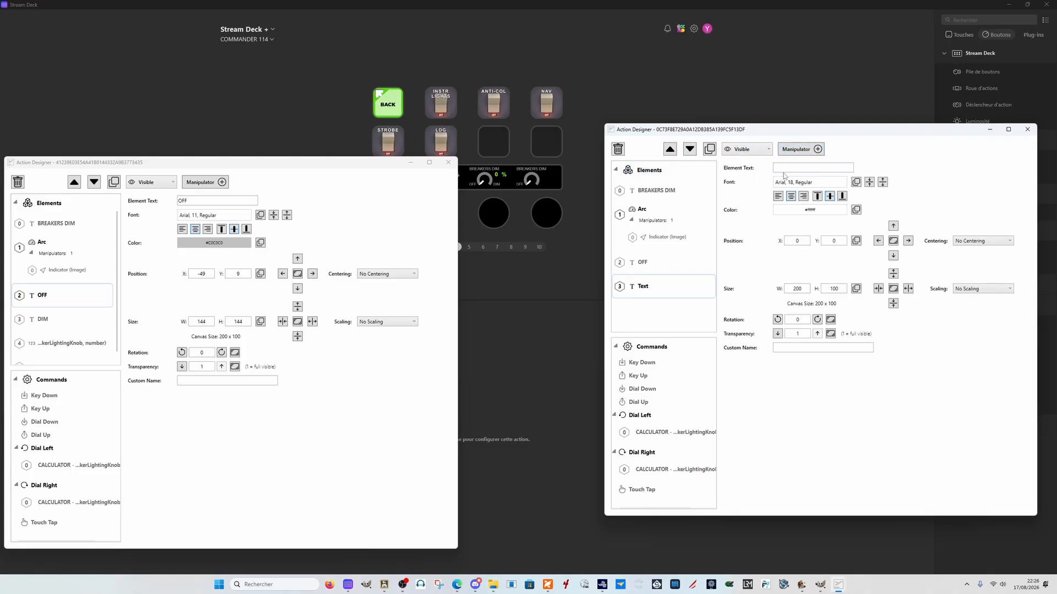
left_click(789, 166)
- Set the new DIM text's font to Arial size 11 and its color to #C0C0C0
left_click(869, 184)
left_click(820, 209)
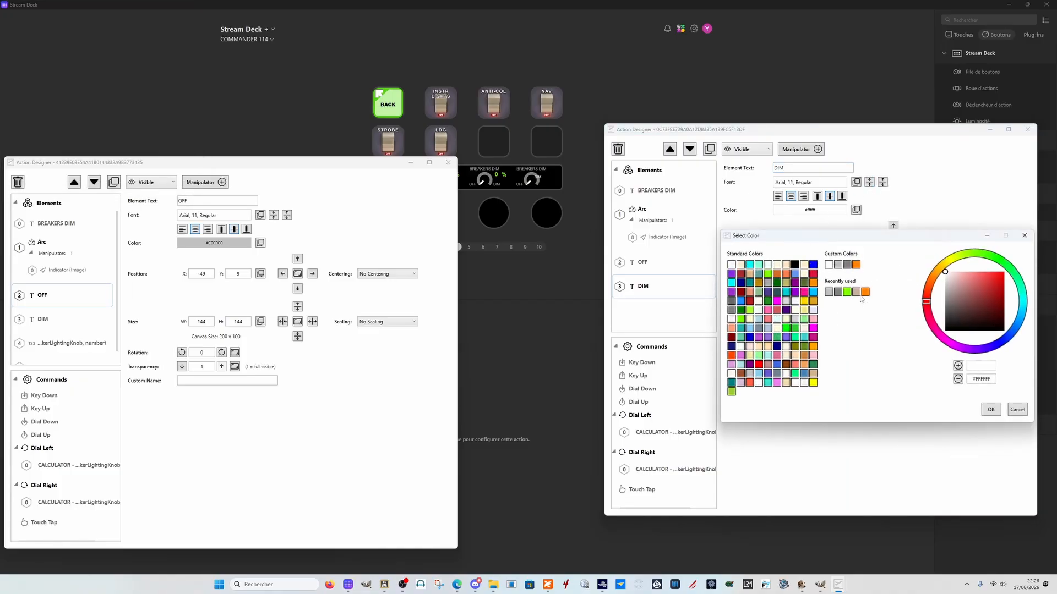
left_click(838, 265)
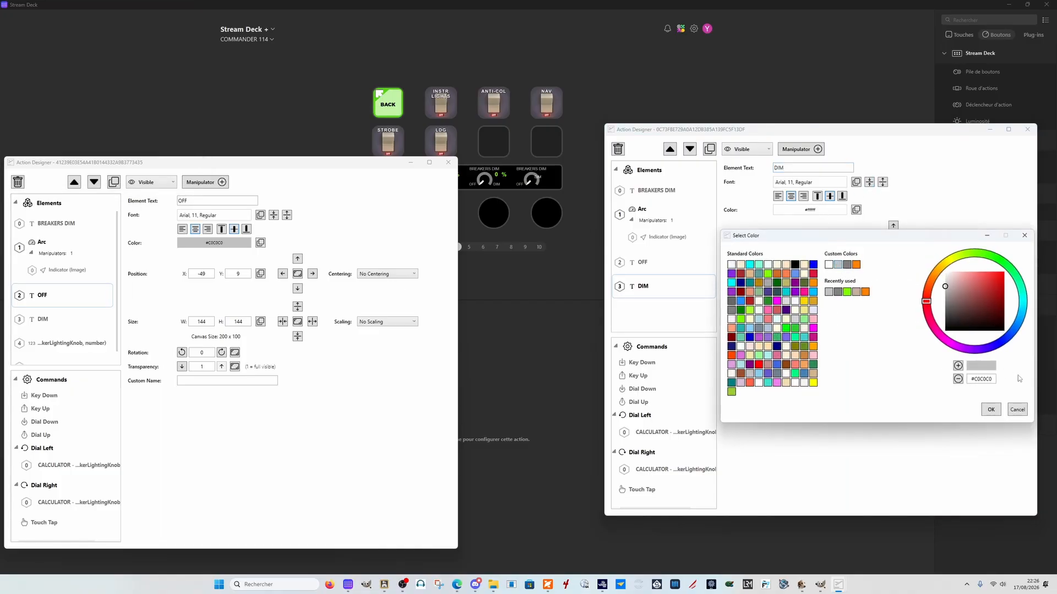
left_click(991, 410)
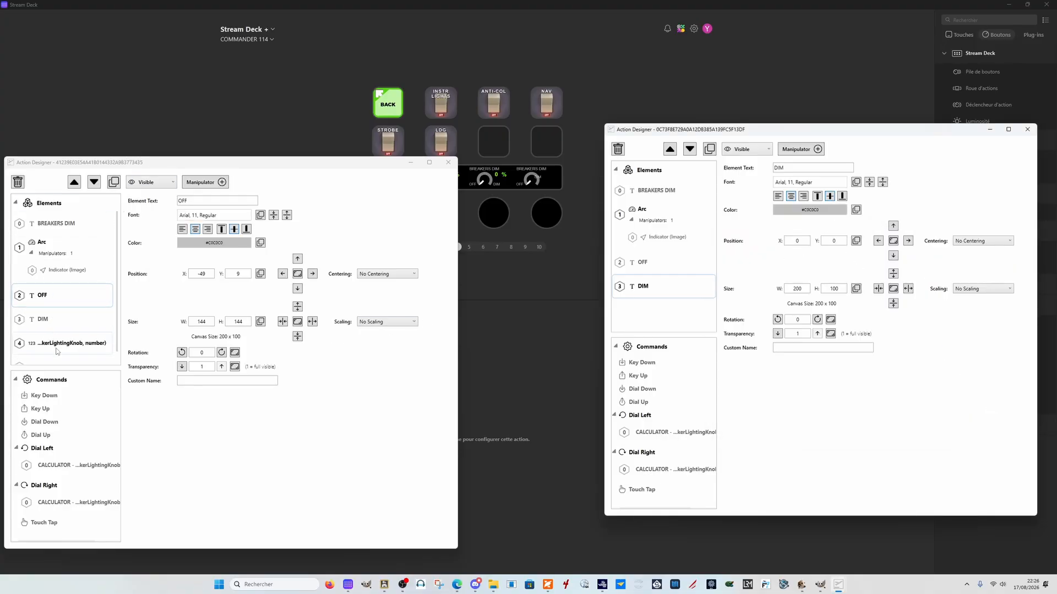
- Match the new DIM text to the reference DIM label with position X 53, Y 9 and size 144 by 144
scroll(57, 346, "down", 1)
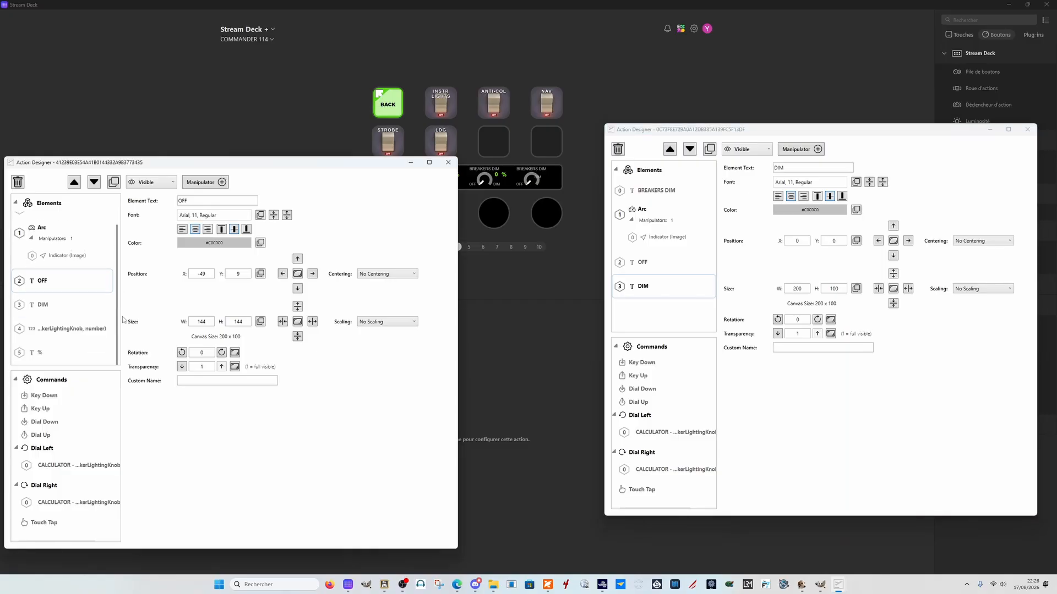
left_click(69, 307)
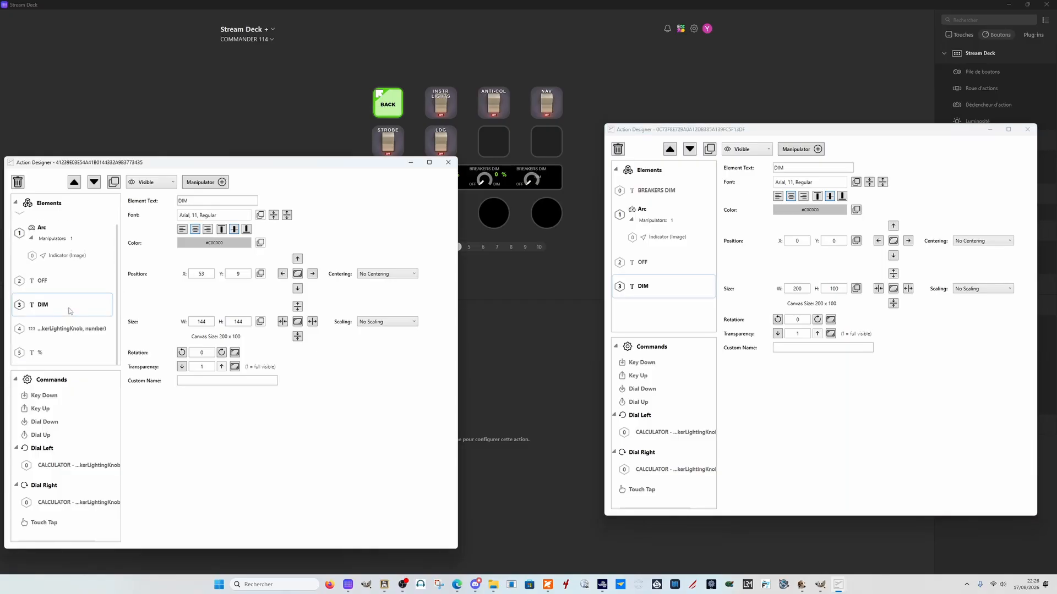
left_click(799, 242)
type("5")
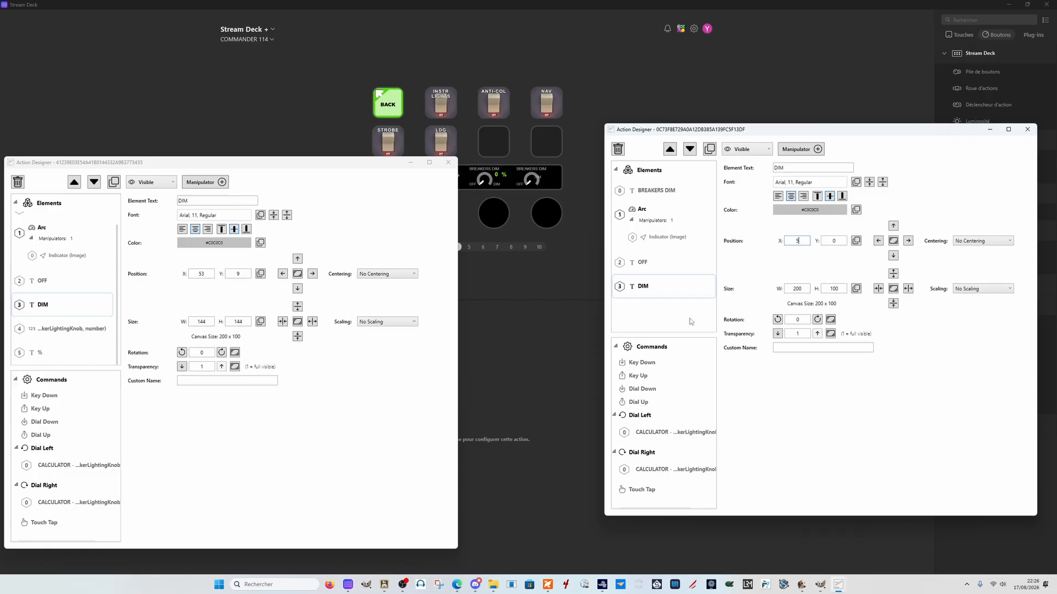
type("3")
key("Tab")
double_click(805, 287)
type("144")
left_click(844, 287)
double_click(842, 288)
type("144")
left_click_drag(297, 162, 263, 181)
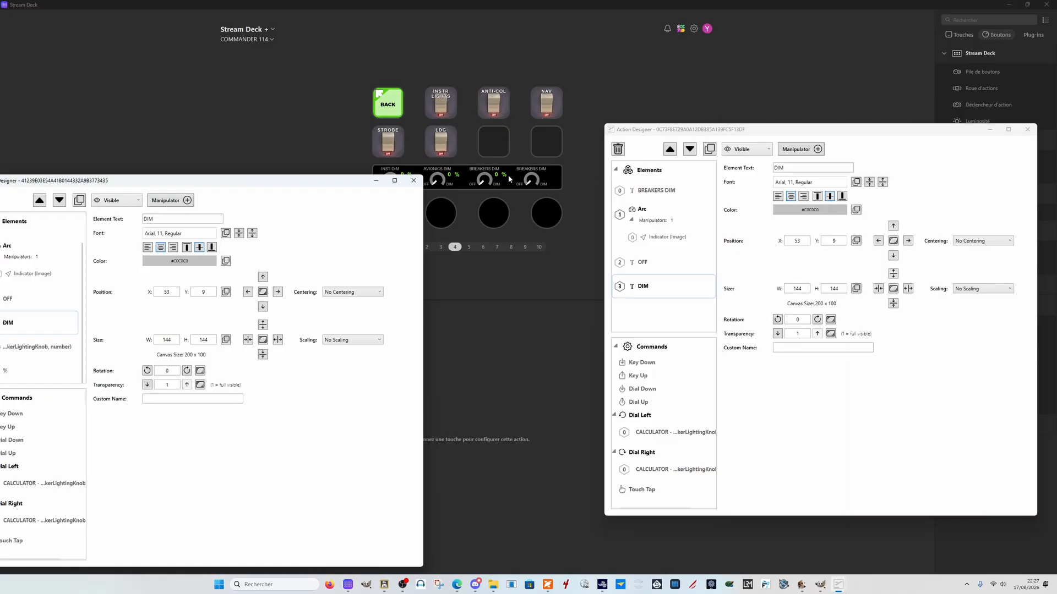
left_click_drag(254, 180, 297, 173)
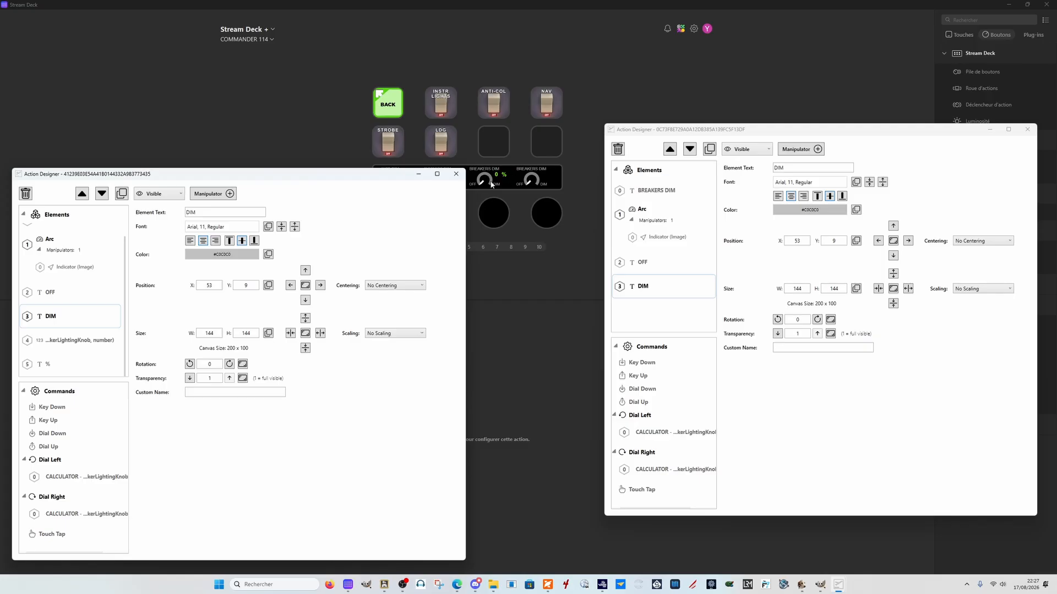
- Add a Value element to the new action's elements, below the DIM text
left_click(650, 170)
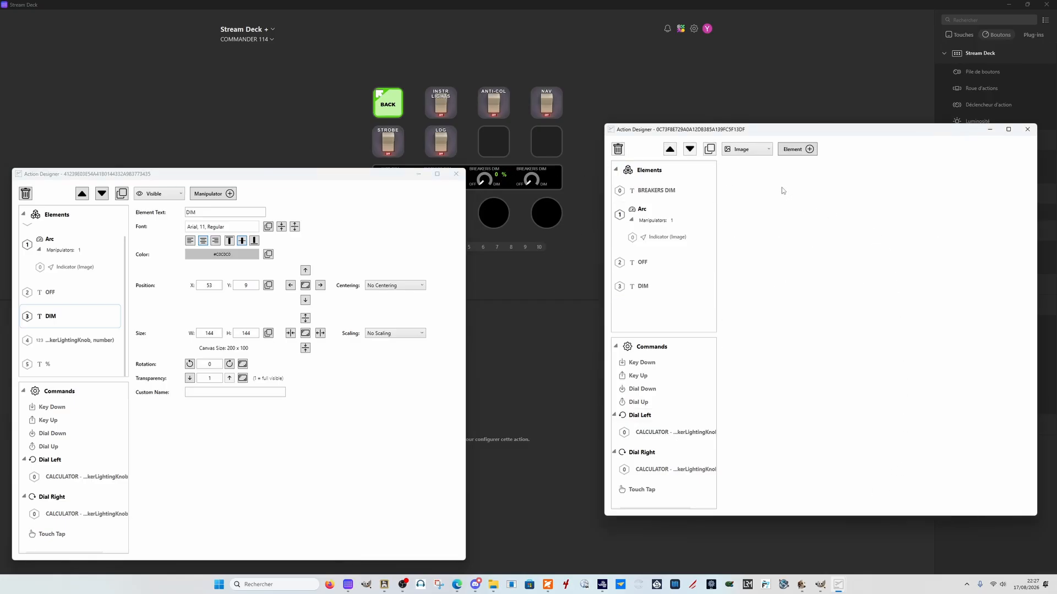
left_click(753, 158)
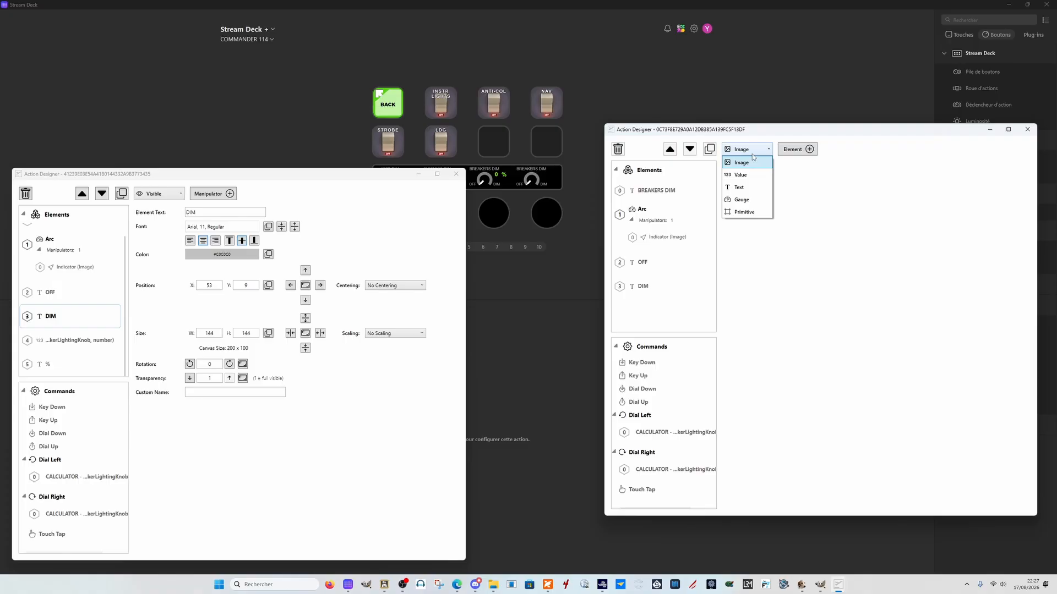
mouse_move(602, 583)
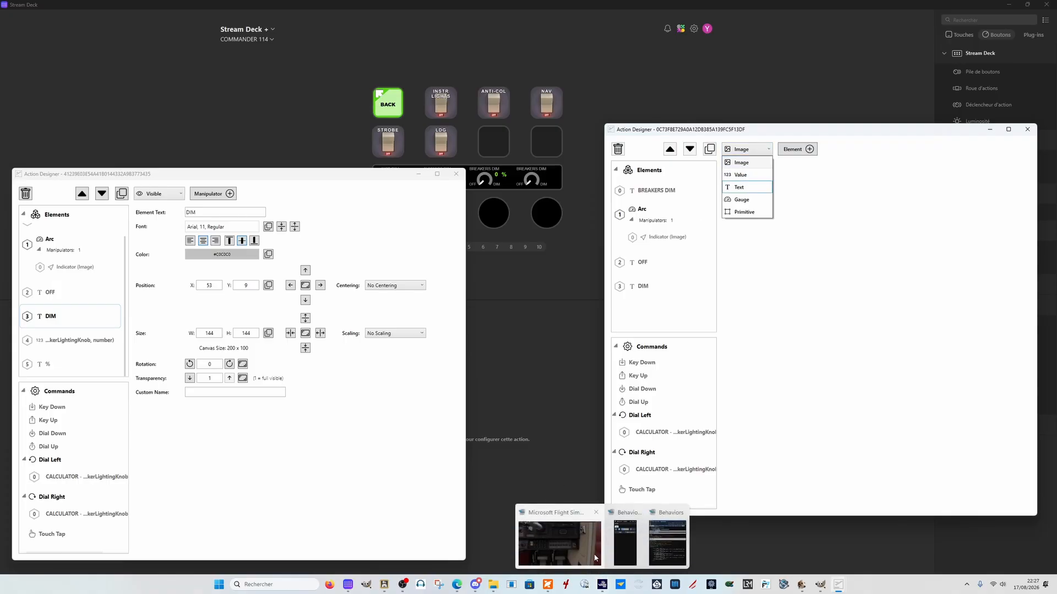
left_click(567, 554)
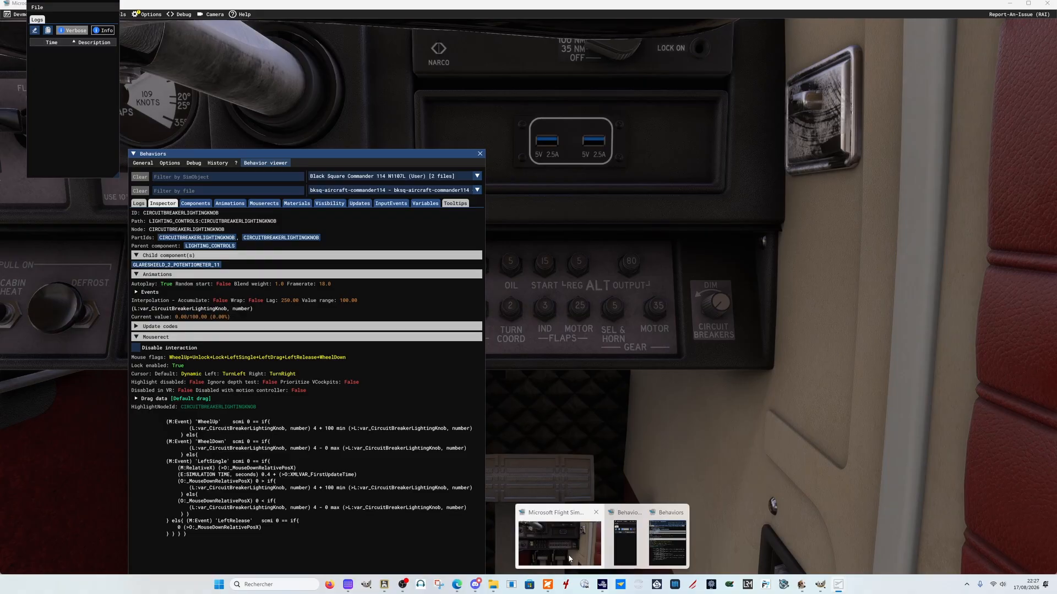
left_click(570, 560)
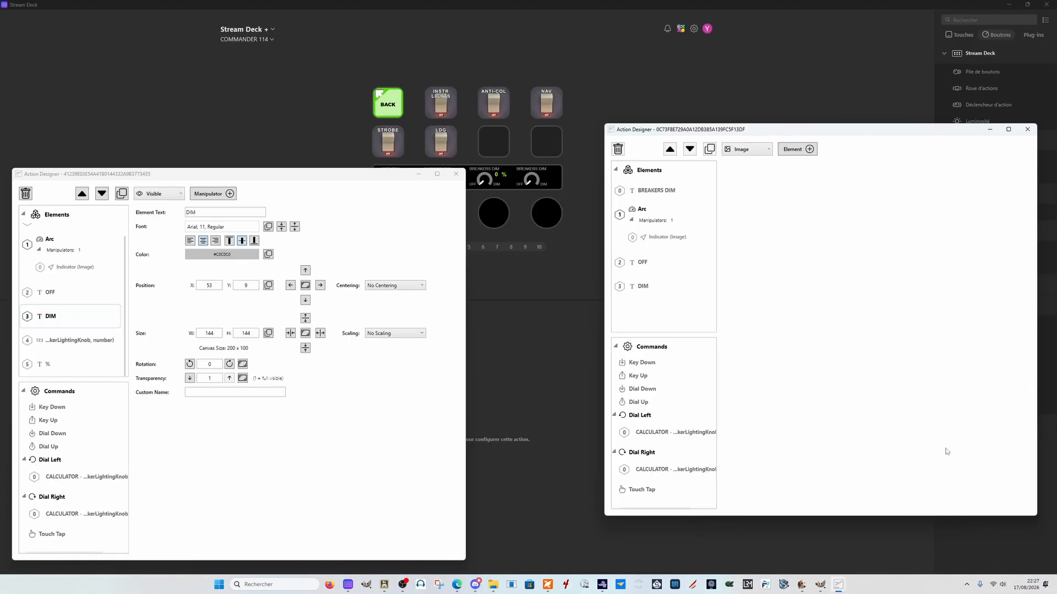
left_click(755, 150)
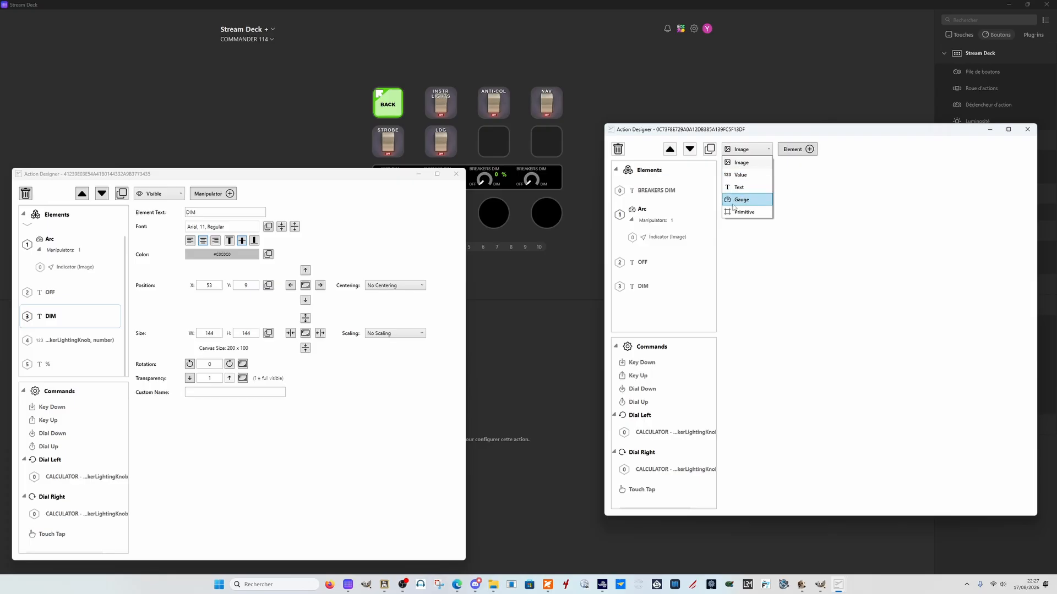
left_click(747, 175)
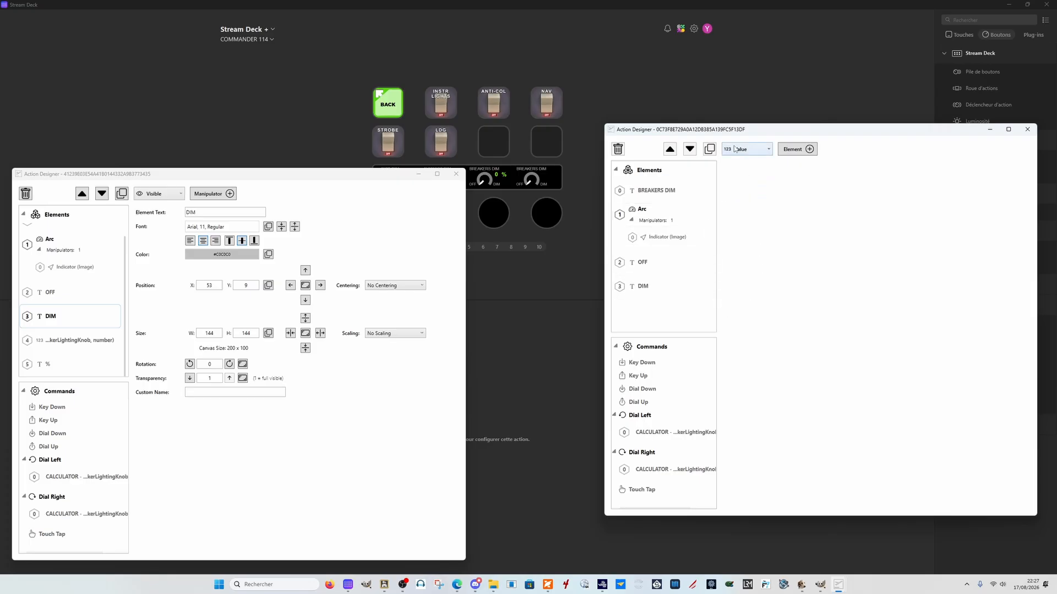
left_click(798, 150)
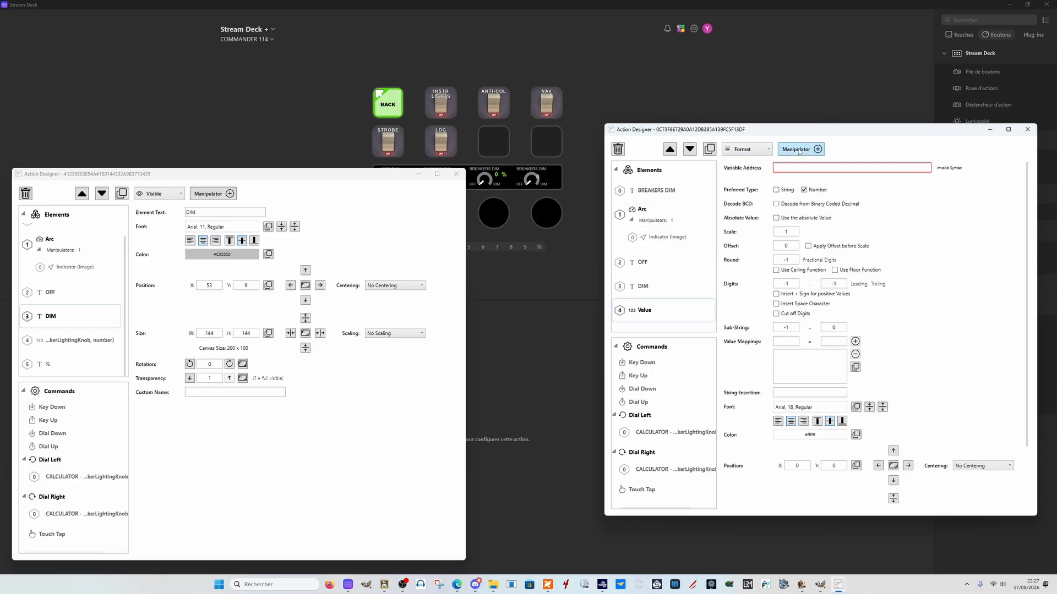
- Set the Value element's variable address to (L:var_CircuitBreakerLightingKnob, number)
left_click(785, 171)
type("(L:var_CircuitBreakerLightingKnob, number)")
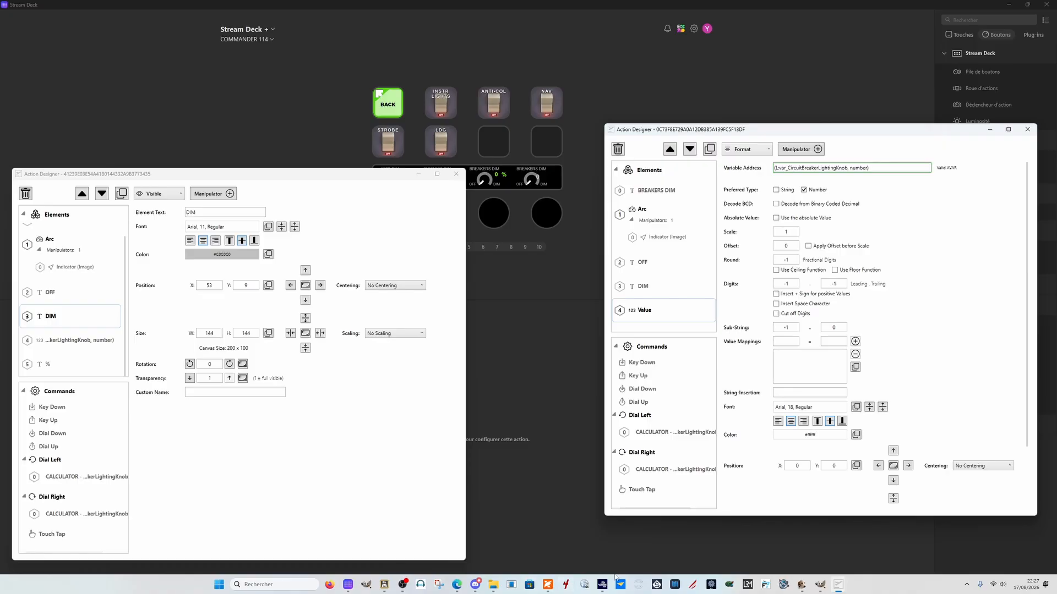
mouse_move(602, 585)
mouse_move(570, 556)
left_click(903, 226)
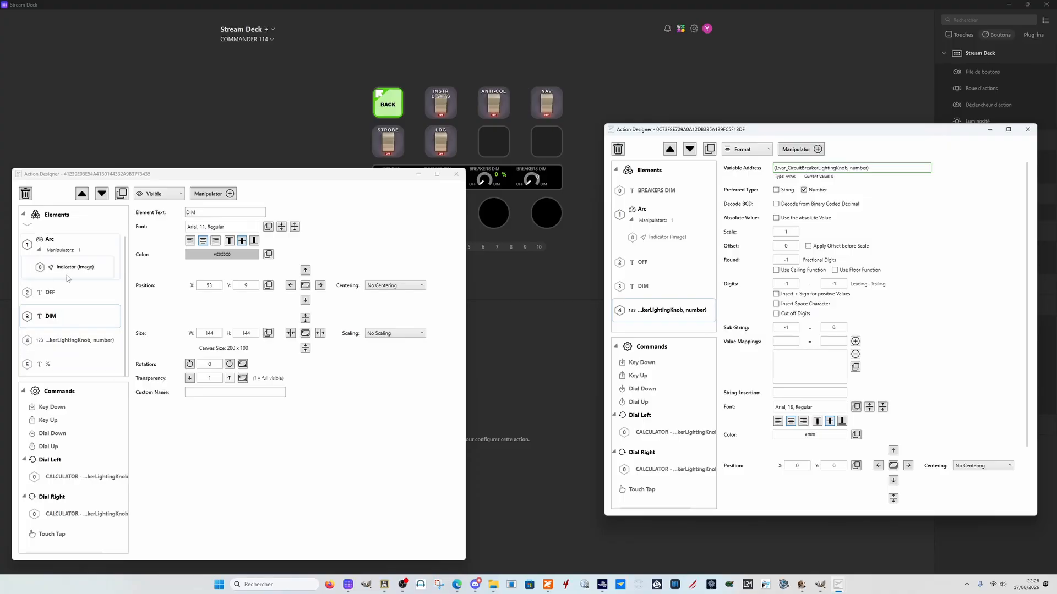
- Match the new breakers dial's numeric readout to the reference action: bold (Gras) Arial 18 font and color #7FFF00
left_click(59, 342)
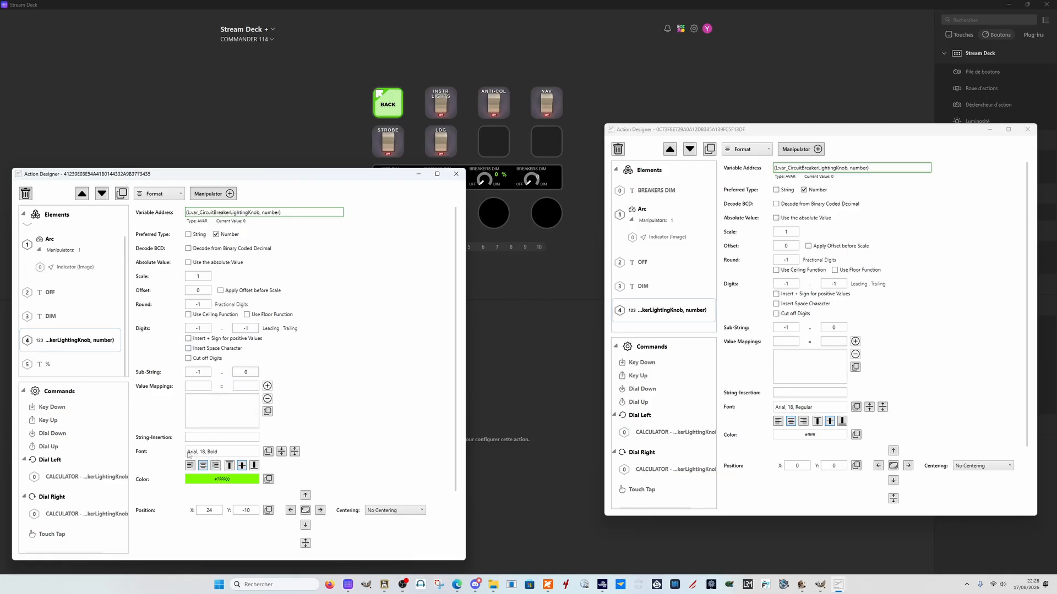
left_click(830, 411)
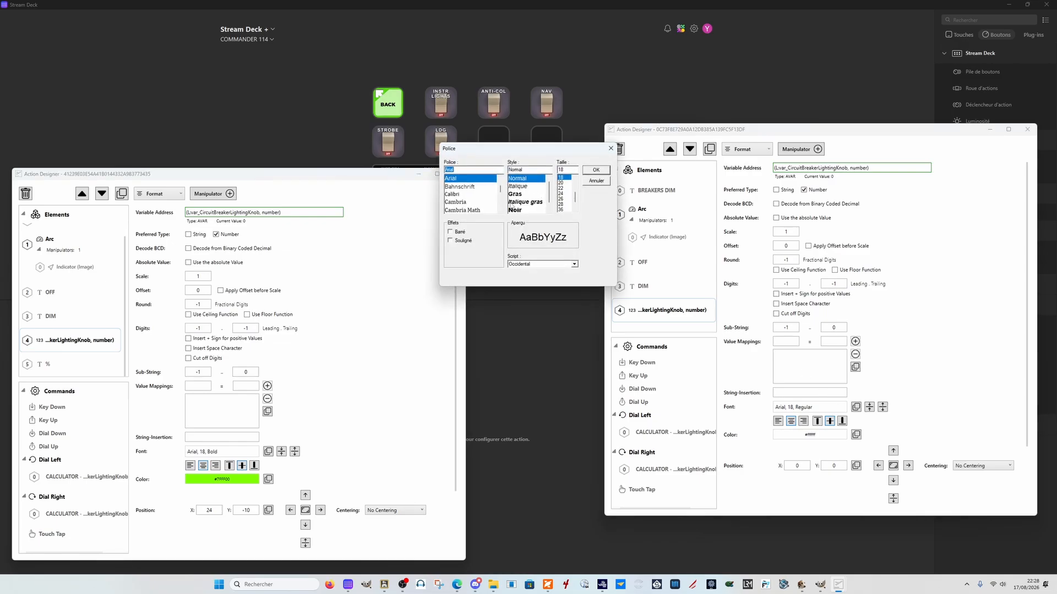
left_click(517, 194)
left_click(595, 170)
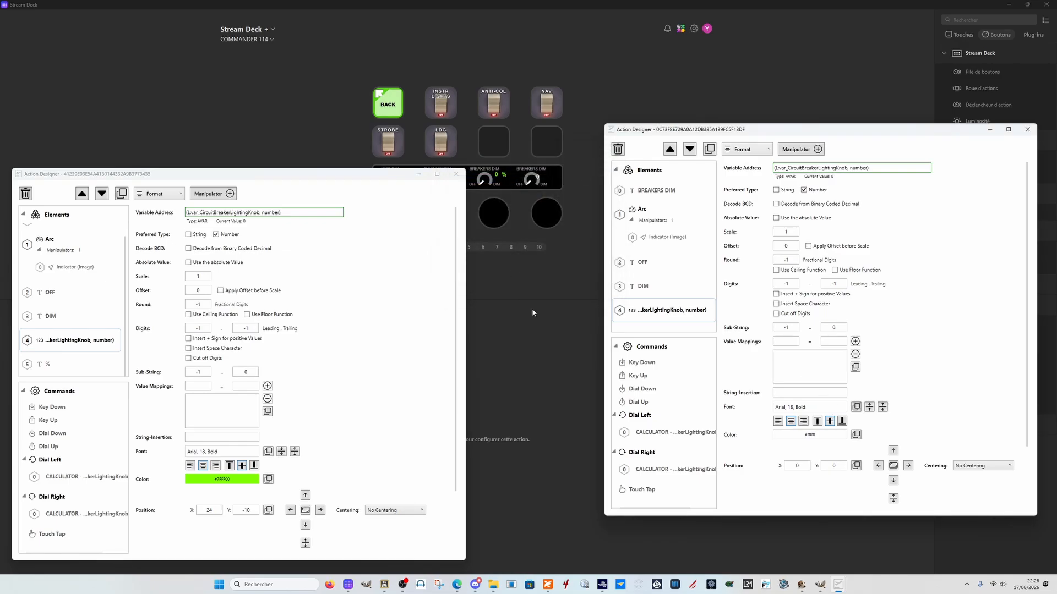
left_click(808, 435)
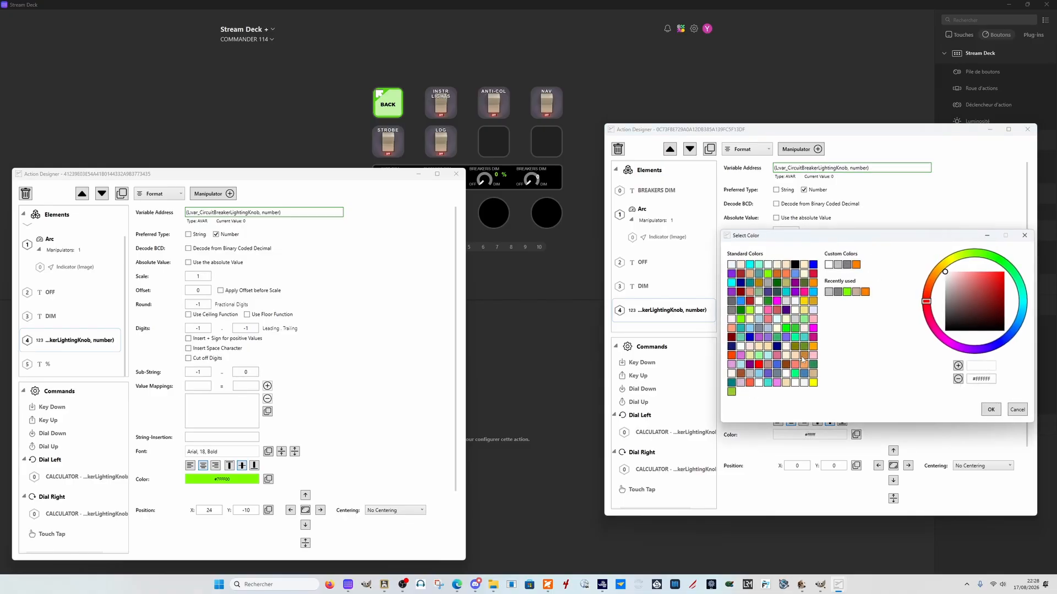
left_click(767, 273)
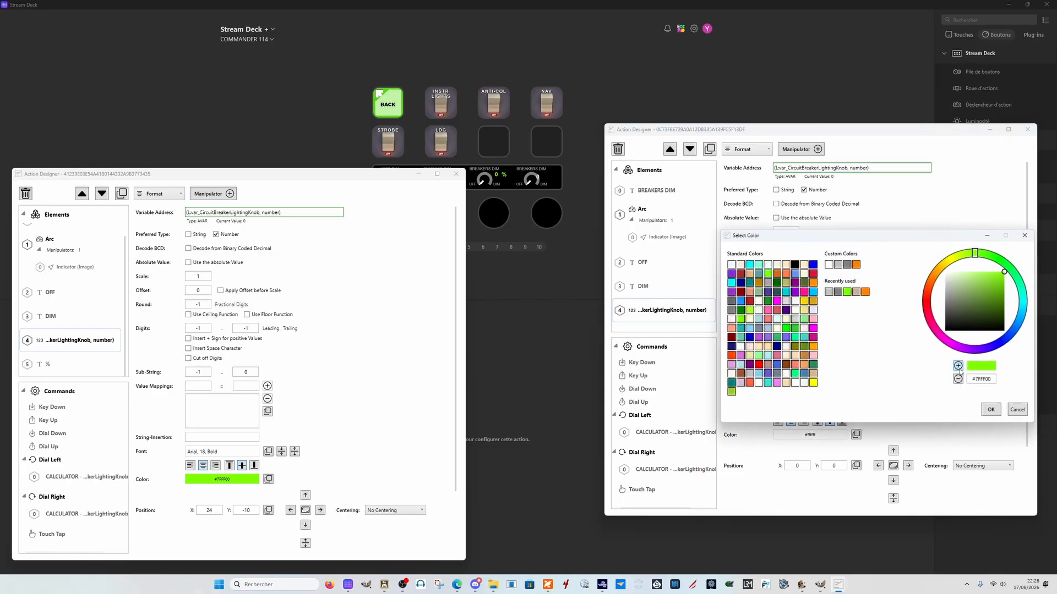
left_click(988, 411)
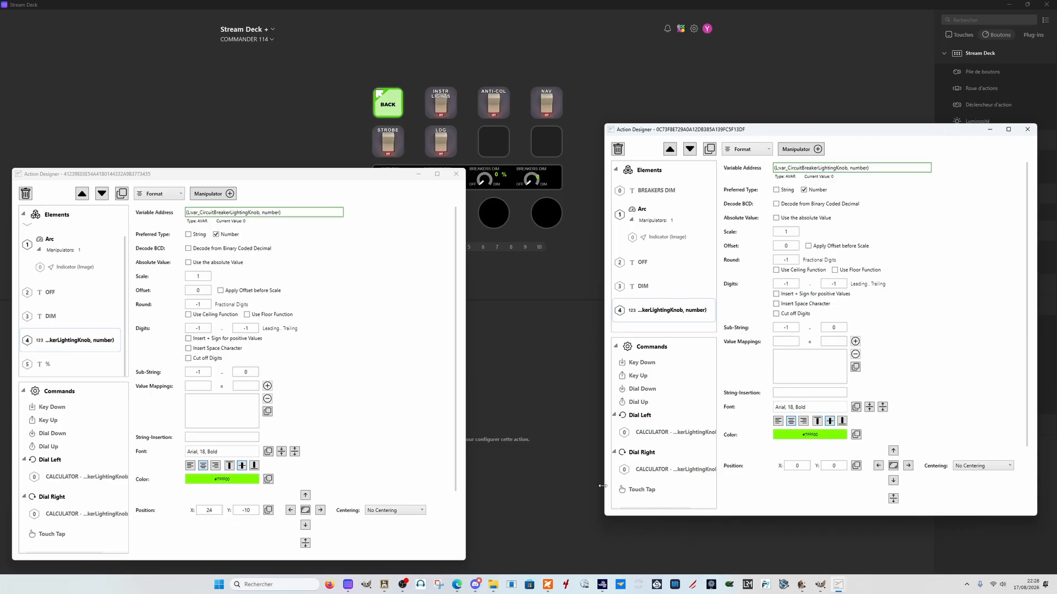
- Position the breakers dial's numeric readout at X 24, Y -10
double_click(802, 466)
type("24")
type("-10")
- Add a Text element containing "%" to the new breakers action's elements
left_click(650, 170)
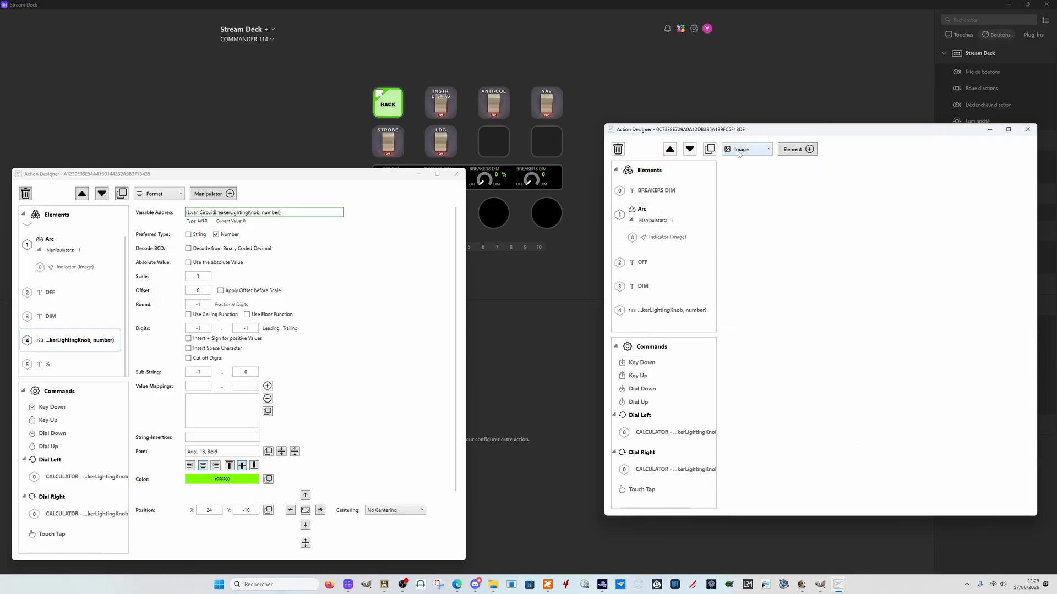
left_click(740, 152)
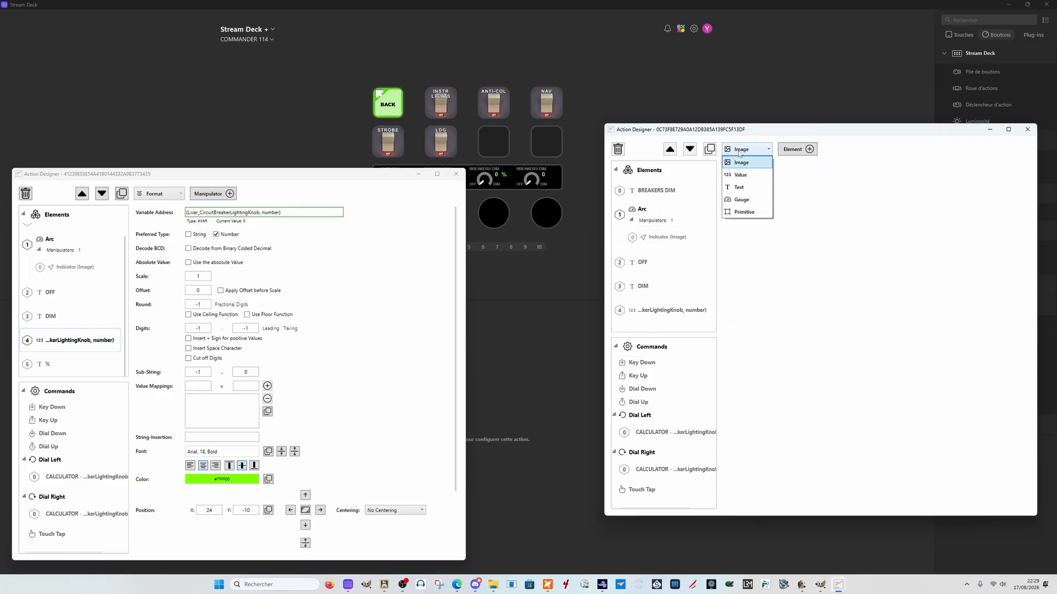
left_click(735, 188)
left_click(793, 149)
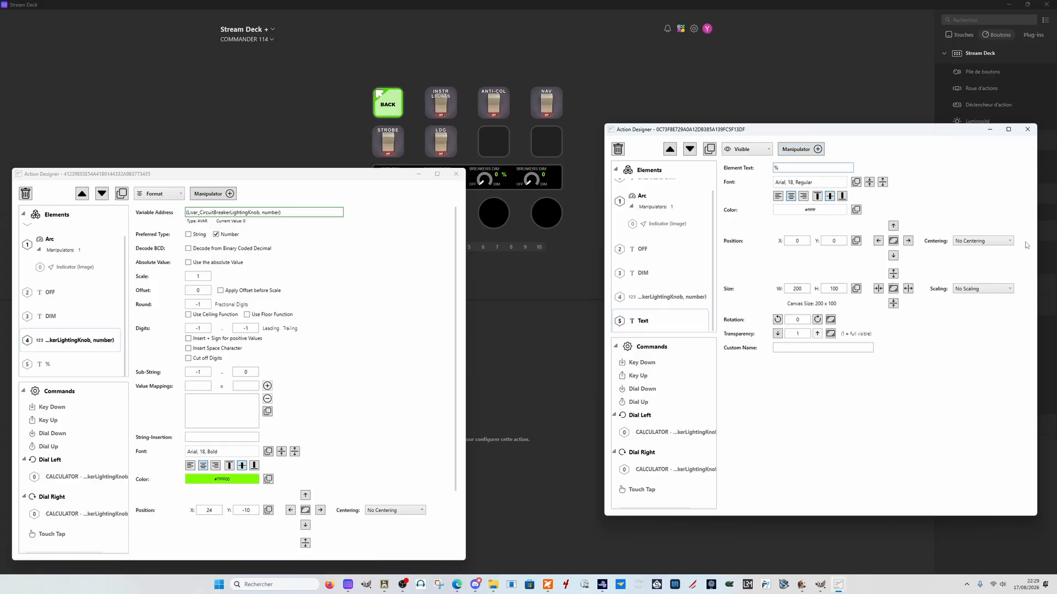
- Set the new % text's color to #7FFF00, as in the reference action's % element
left_click(80, 369)
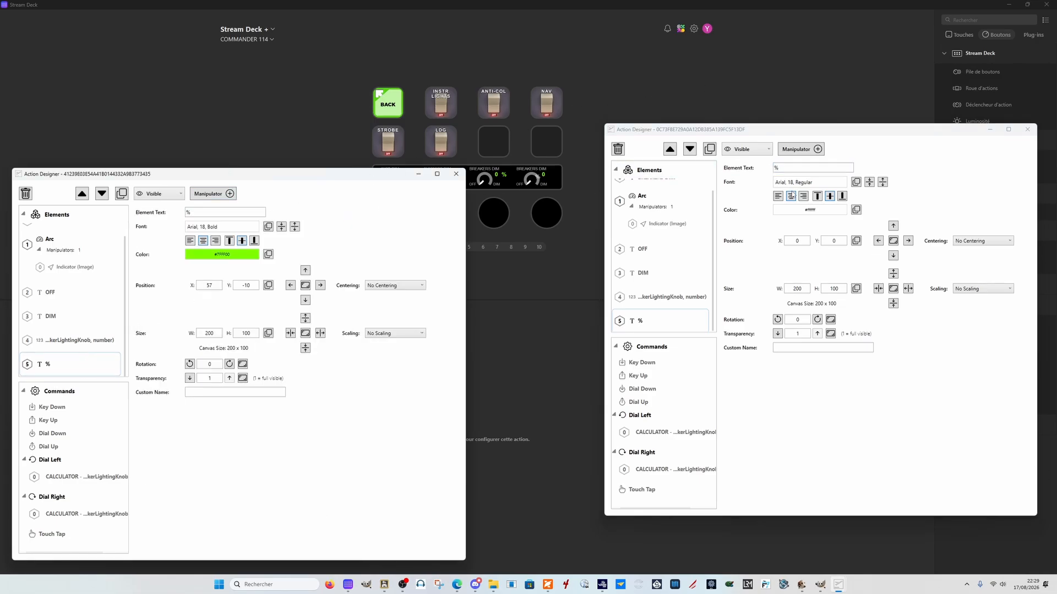
left_click(802, 213)
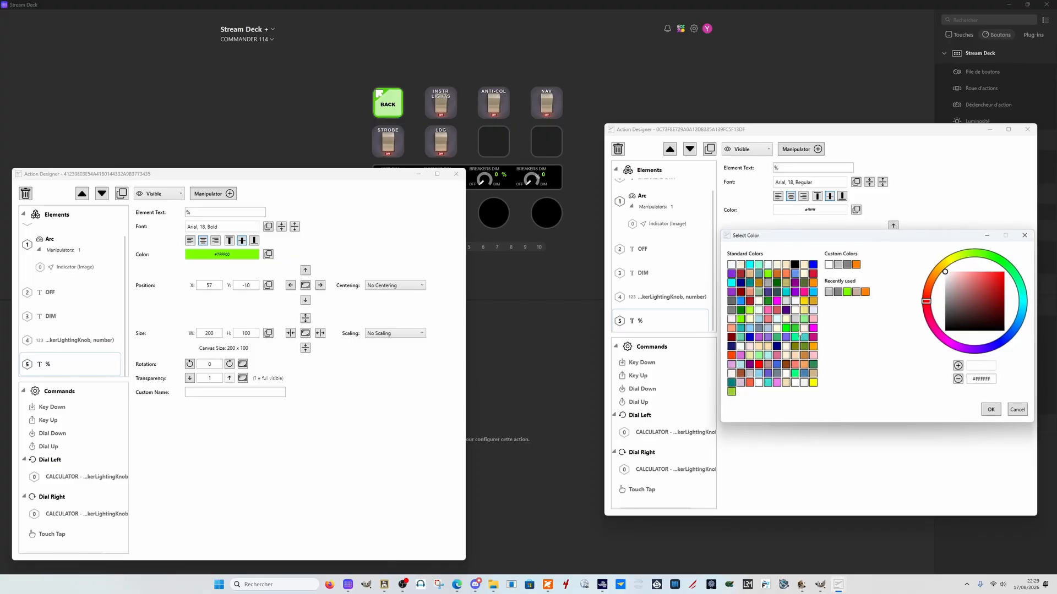
left_click(847, 292)
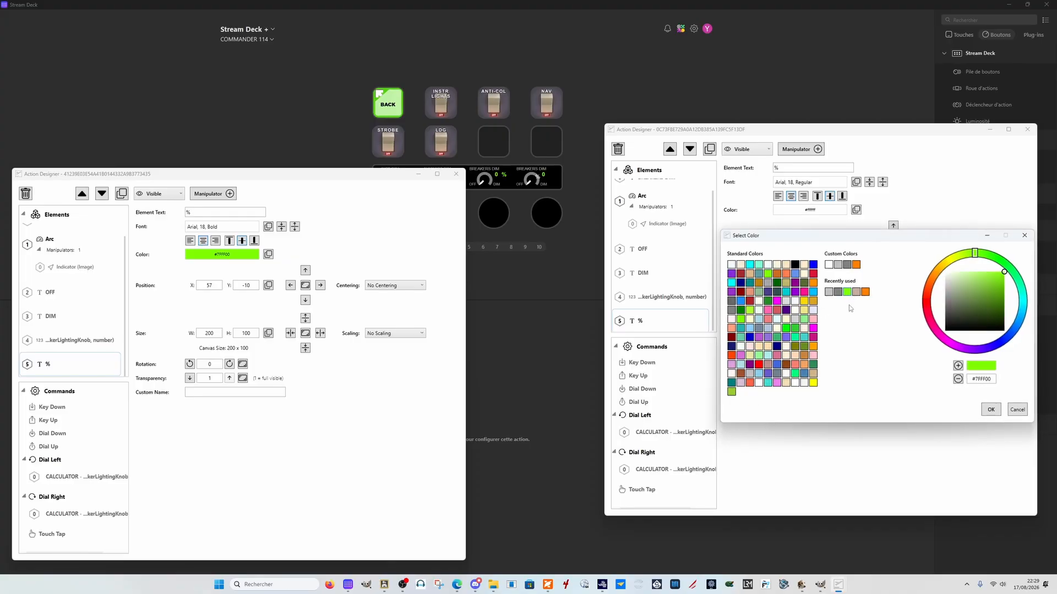
left_click(990, 409)
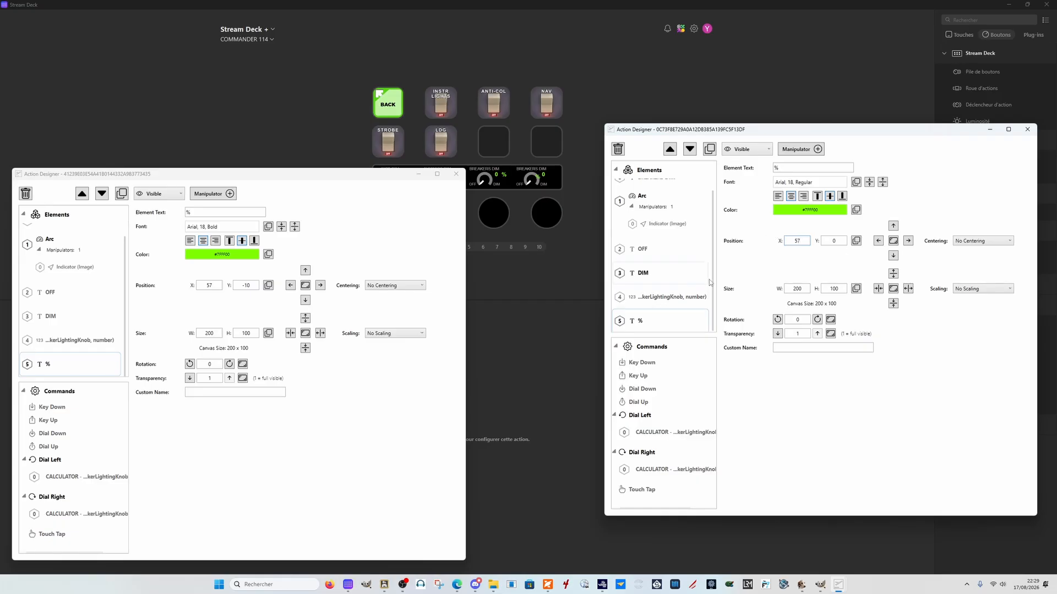
- Position the new % text at X 57, Y -10 and close both Action Designer windows
double_click(833, 240)
type("-10")
left_click(455, 174)
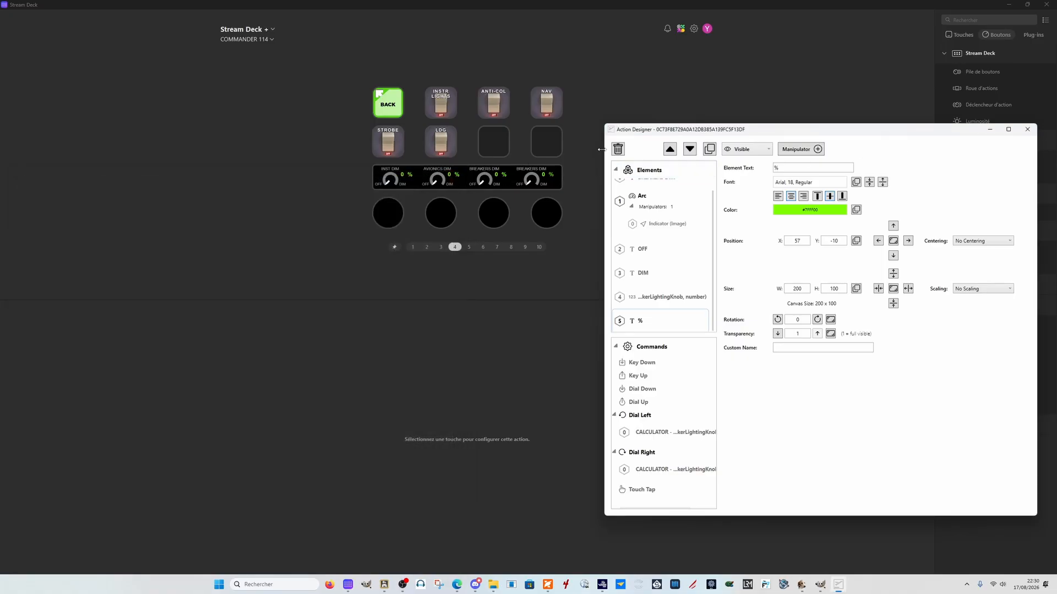
left_click(1027, 128)
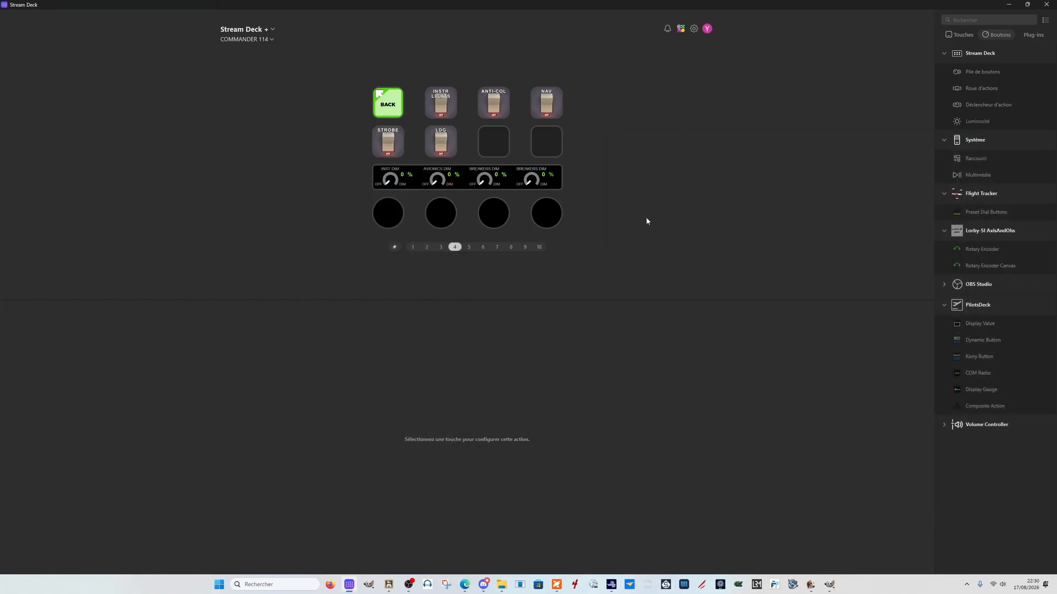
- Switch to Microsoft Flight Simulator, close the Behaviors window and examine the cockpit's dimming knobs and switches along the lower panel
left_click(552, 220)
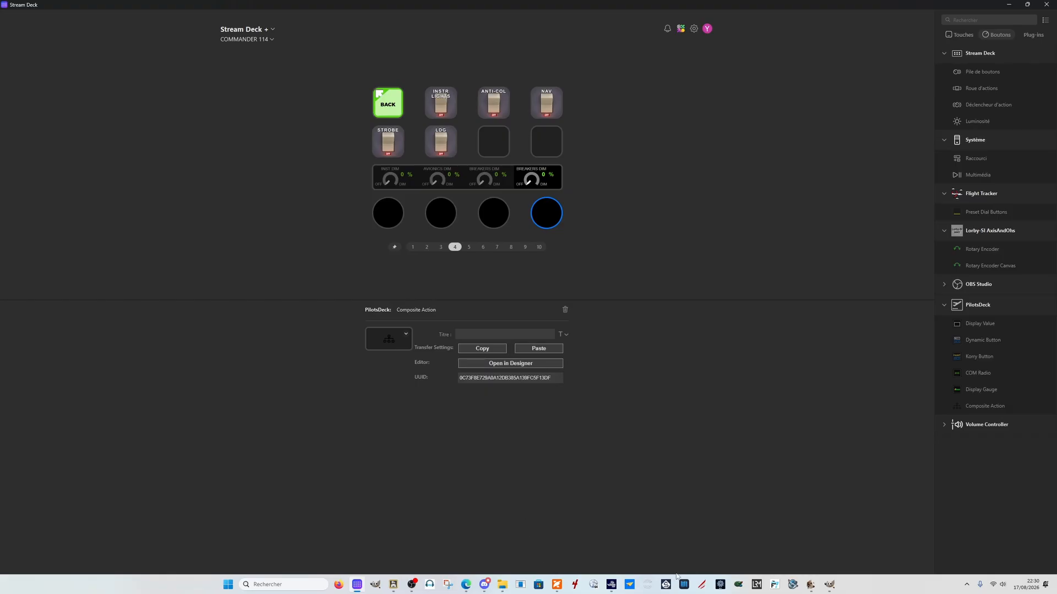
mouse_move(604, 586)
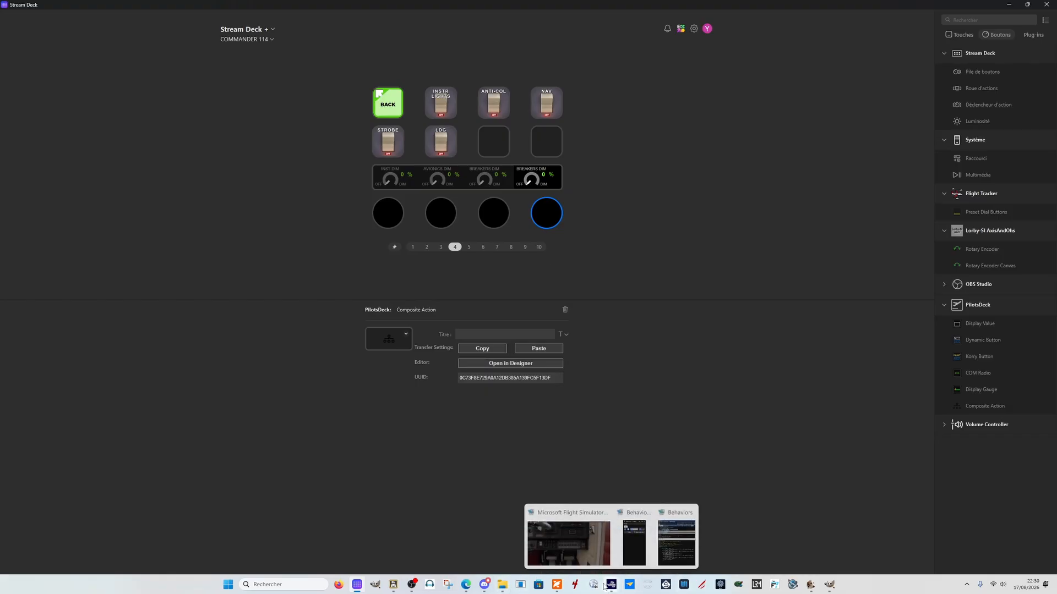
left_click(551, 514)
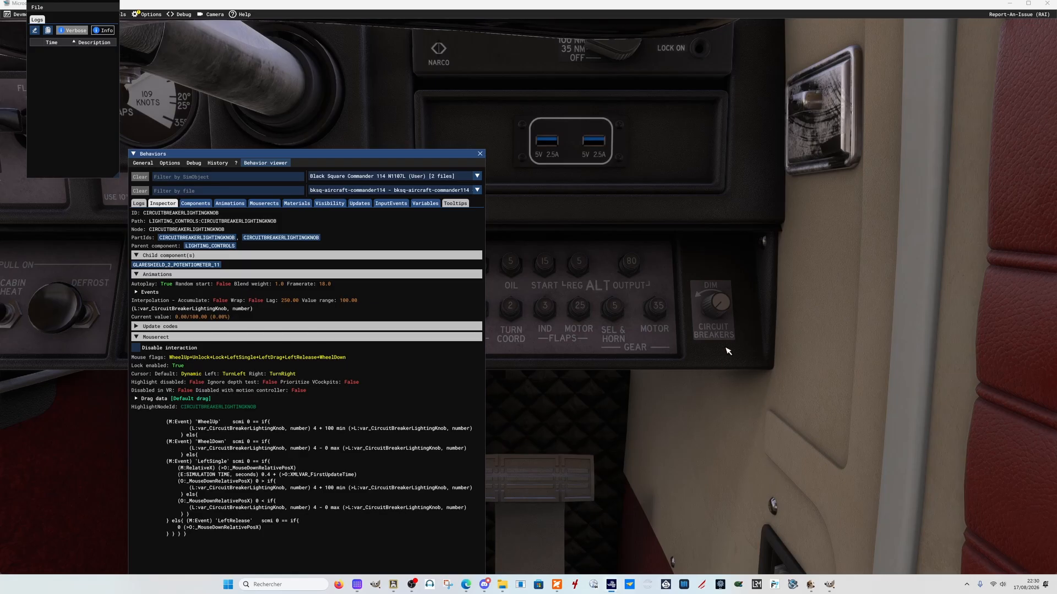
left_click(480, 155)
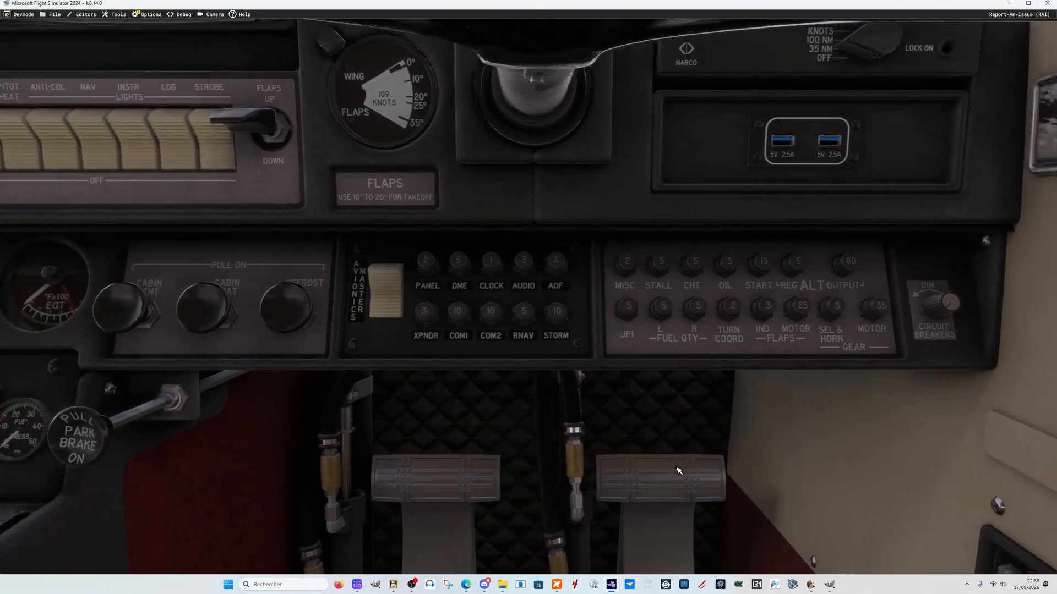
key("Left")
key("Left")
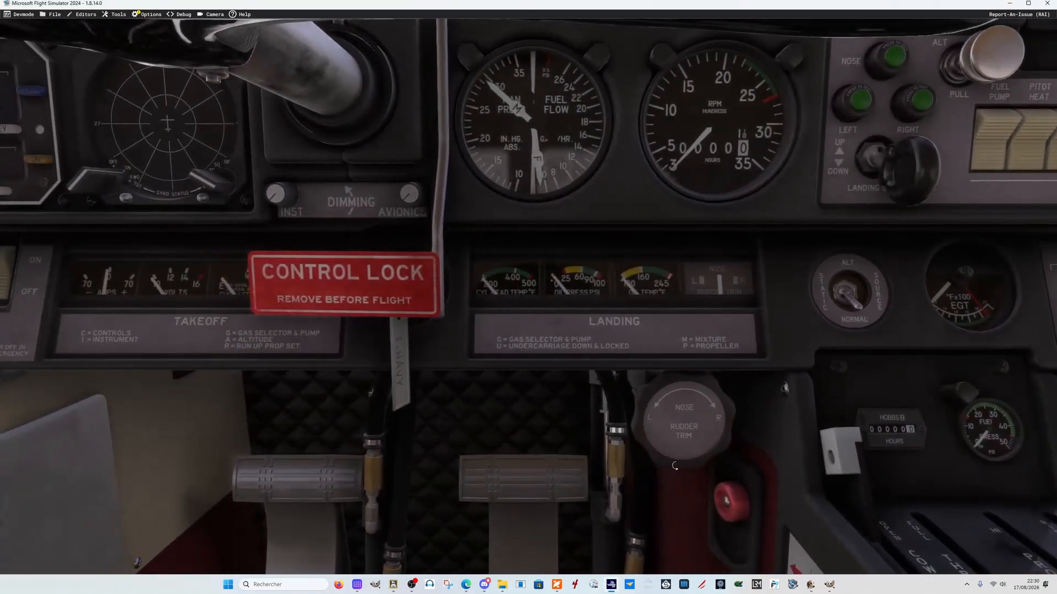
key("Left")
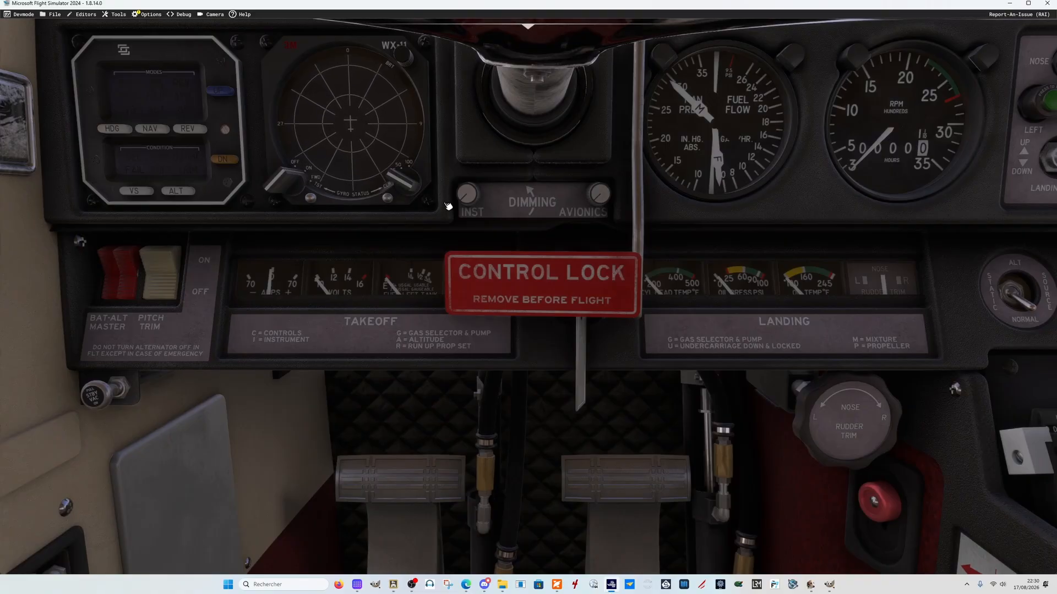
key("Right")
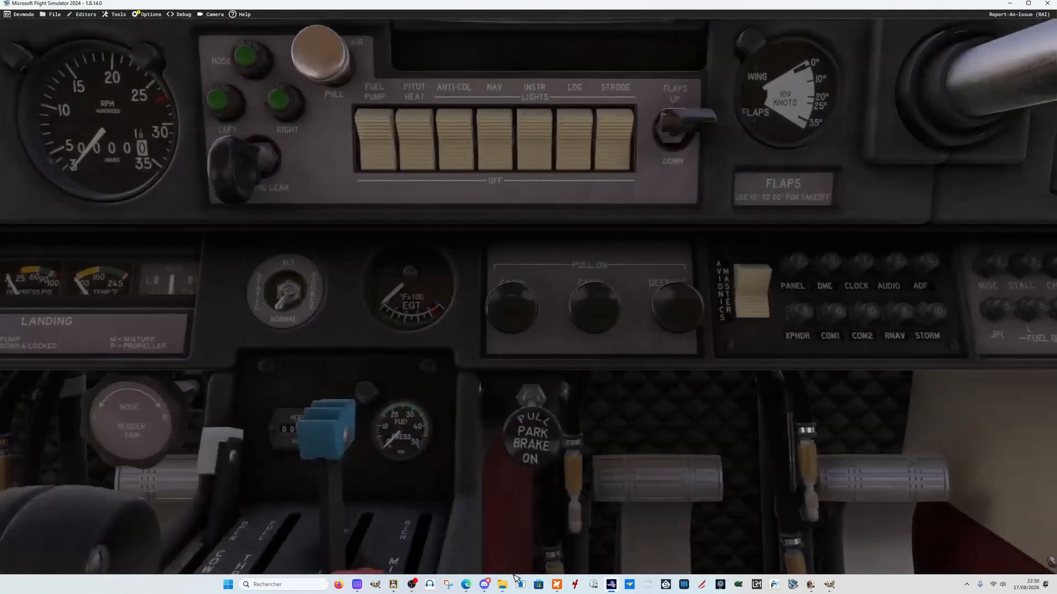
key("Right")
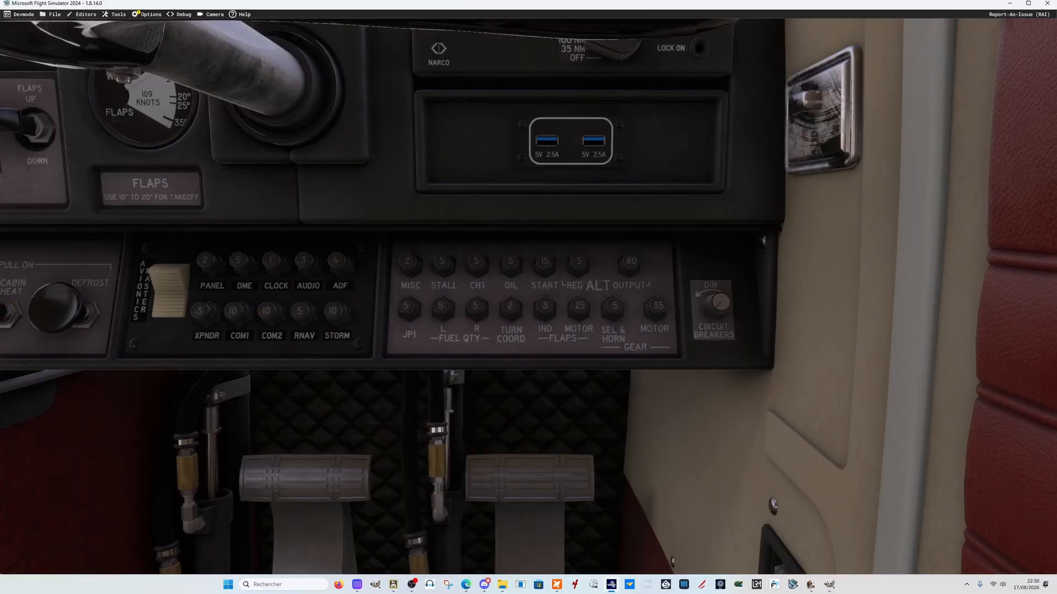
- Back in Stream Deck, copy the fourth BREAKERS DIM dial and paste it onto the fourth dial of page 9
left_click(356, 584)
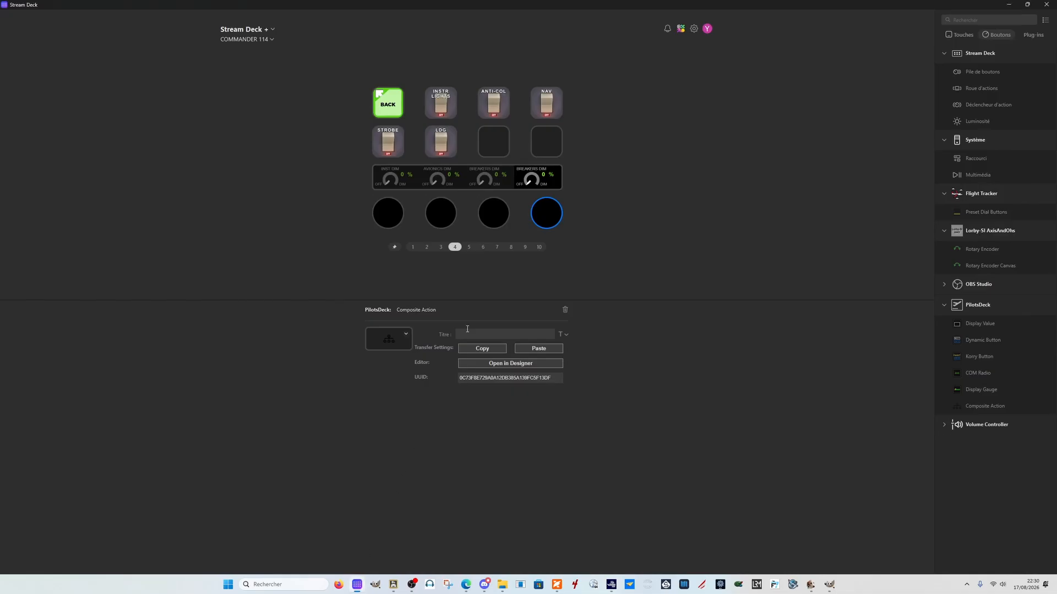
right_click(547, 226)
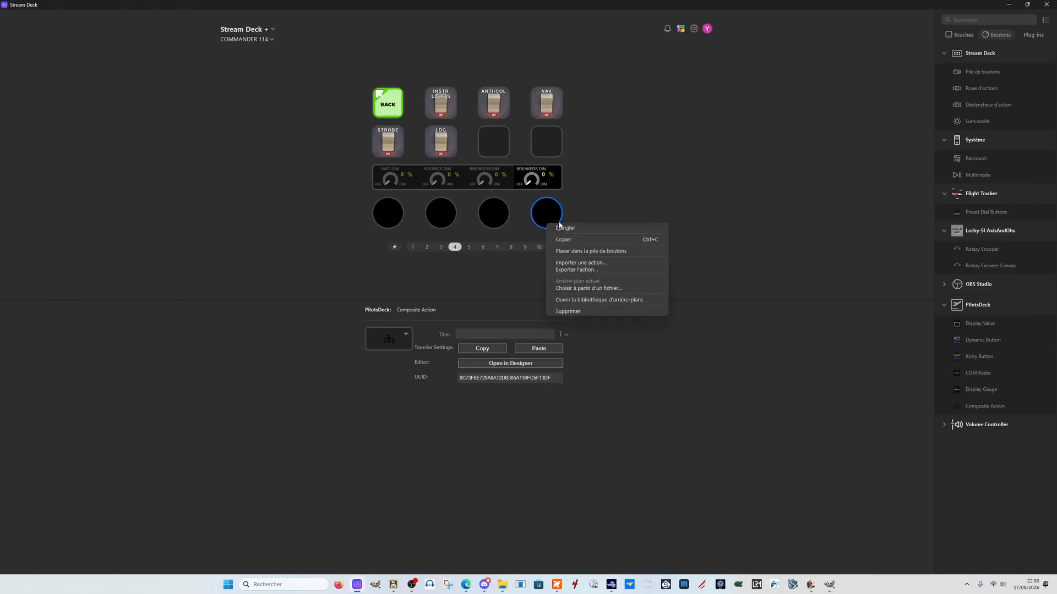
left_click(568, 240)
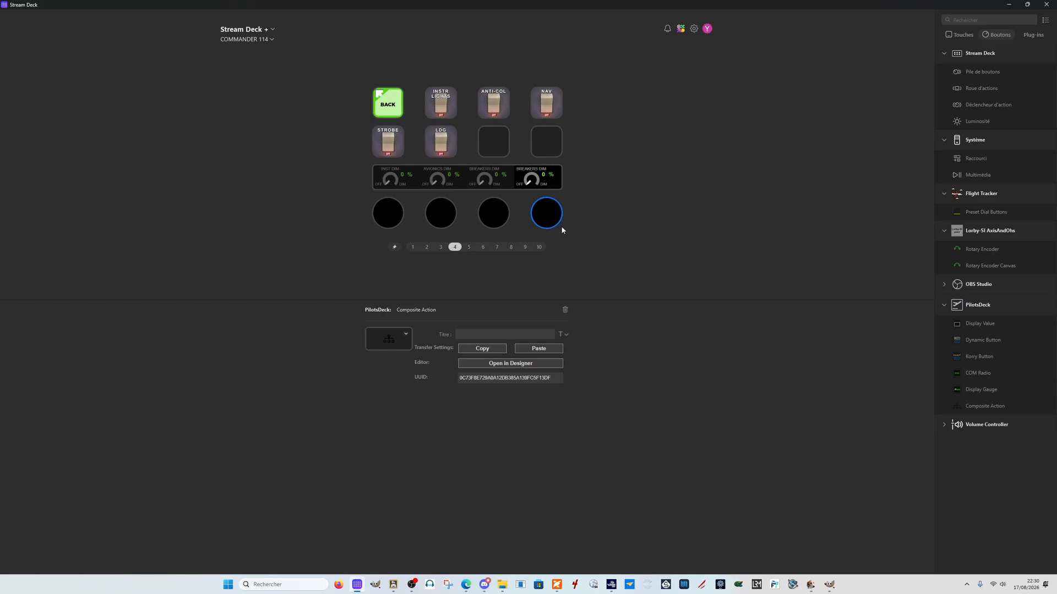
left_click(524, 247)
right_click(538, 209)
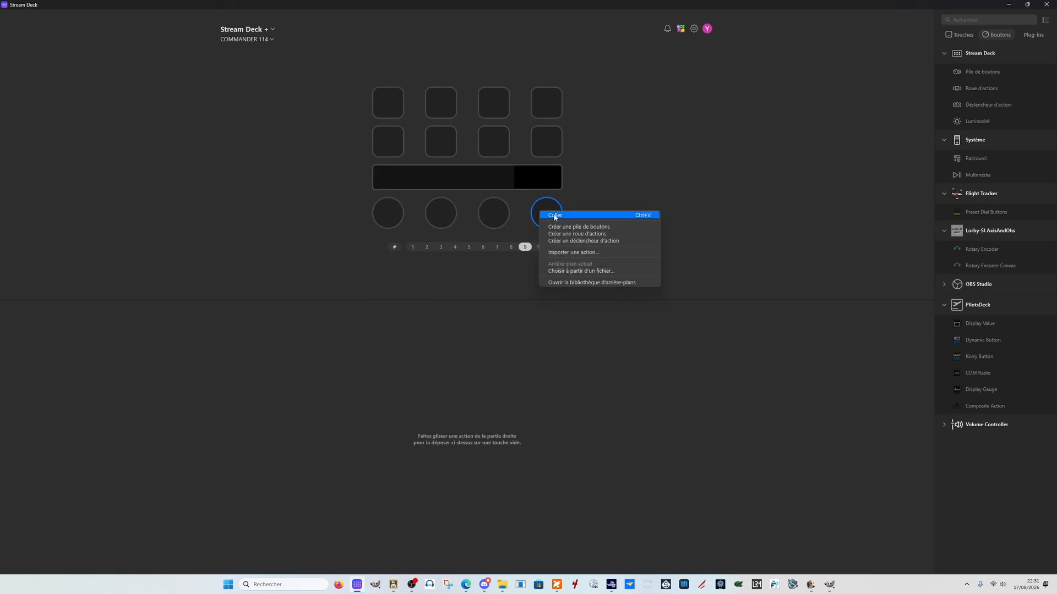
left_click(547, 214)
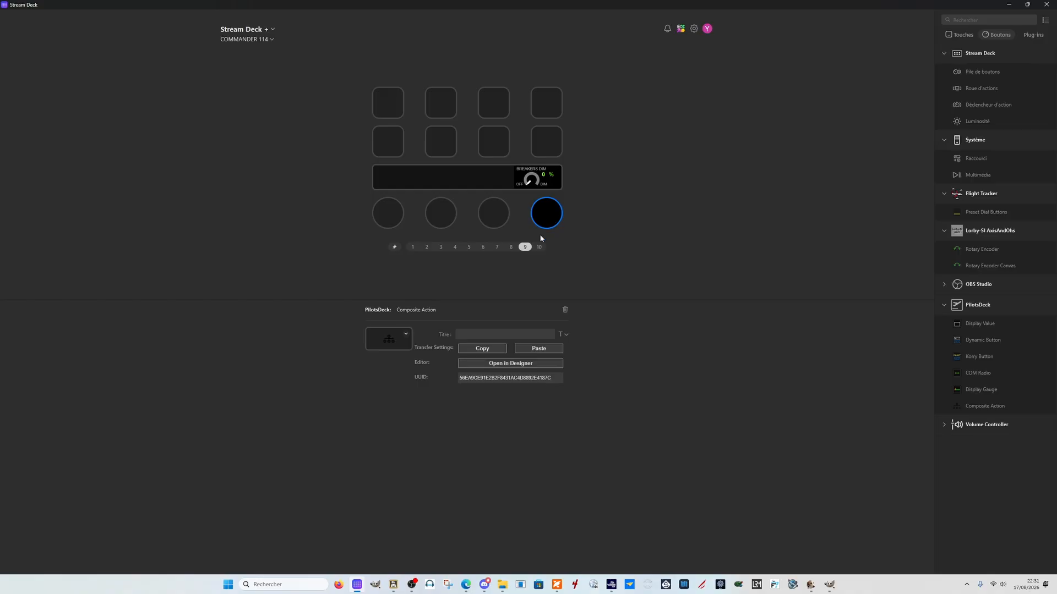
- Open the pasted dial in the Action Designer and highlight the element text of its BREAKERS DIM title
left_click(525, 364)
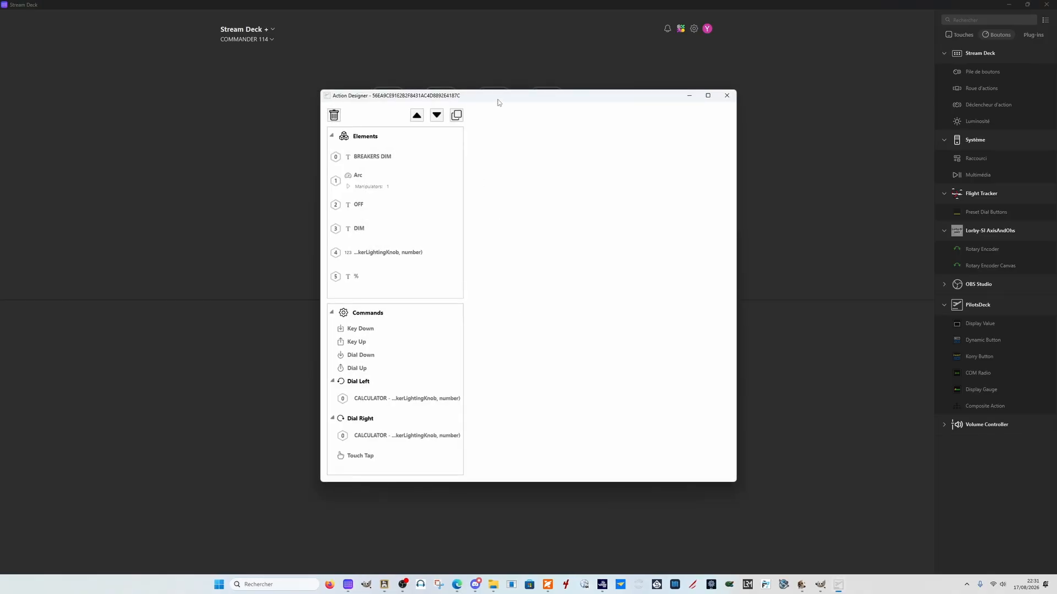
left_click_drag(498, 102, 798, 98)
left_click(702, 159)
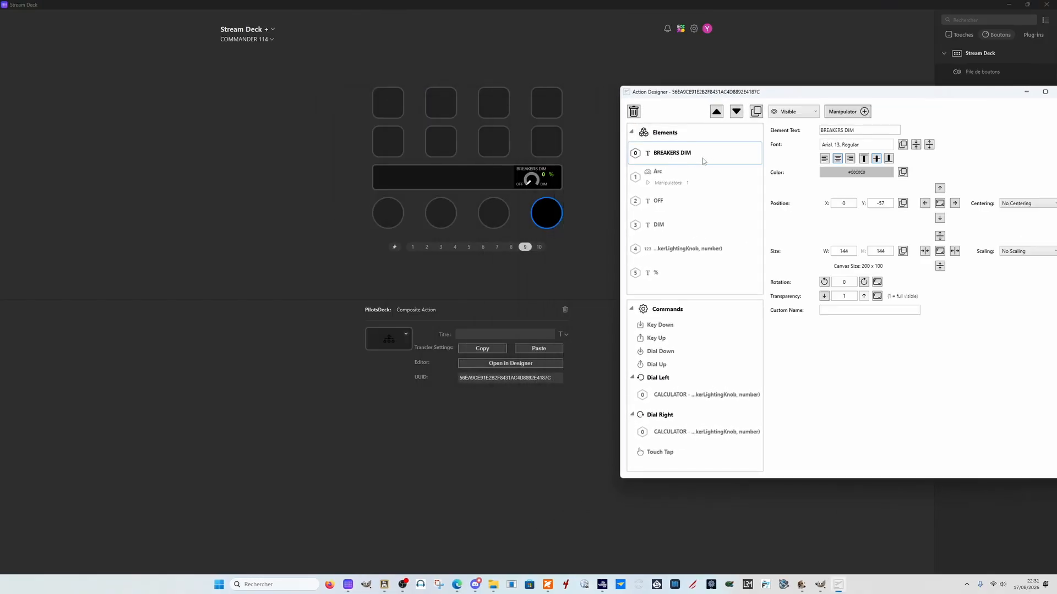
left_click_drag(870, 130, 774, 123)
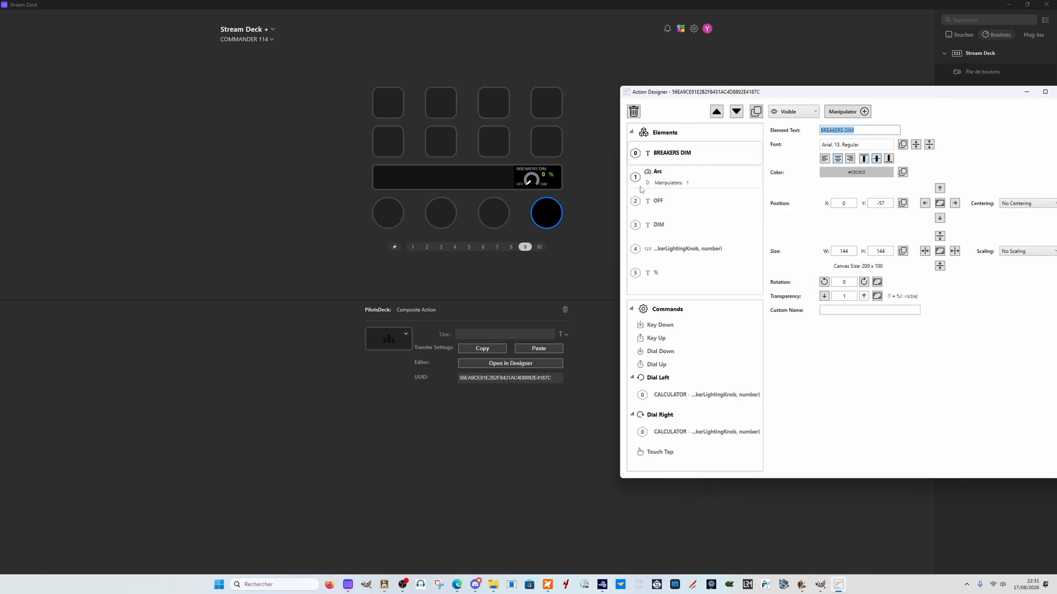
- Expand the Arc gauge's manipulator and highlight the variable address of its image indicator
left_click(675, 174)
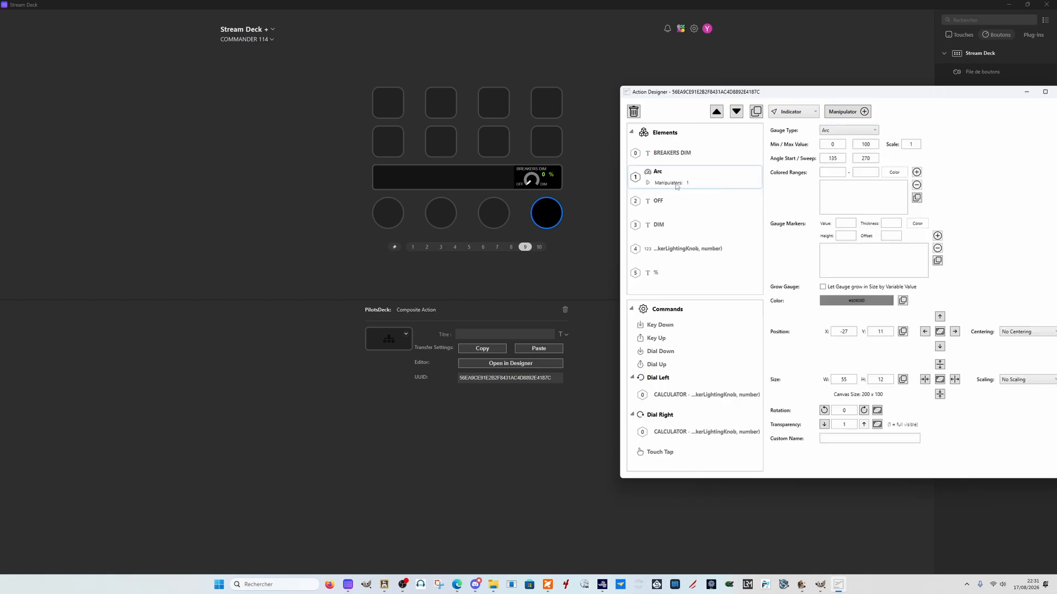
left_click(649, 183)
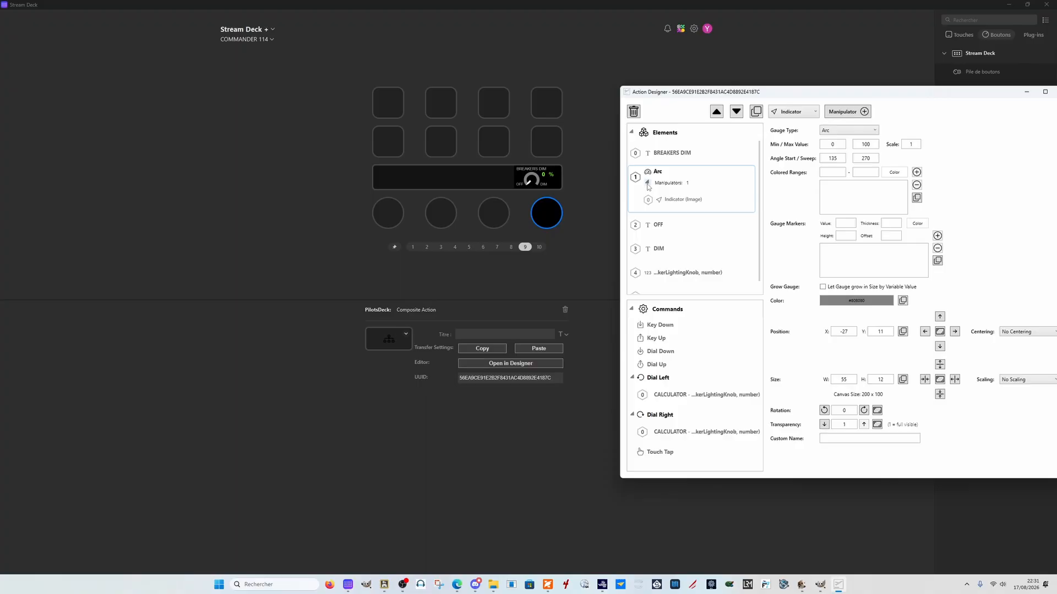
left_click(686, 203)
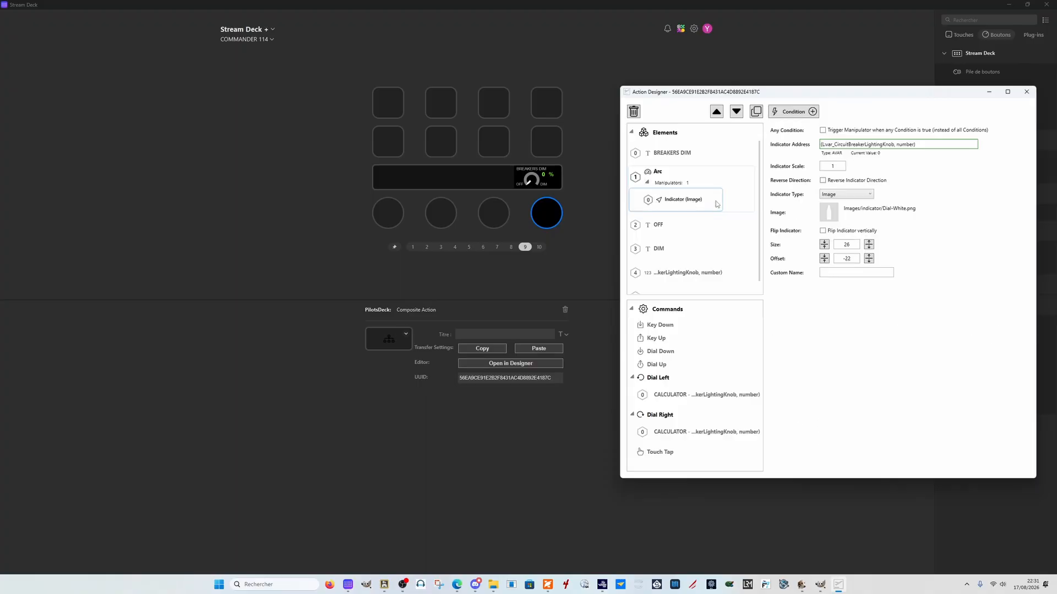
left_click_drag(923, 145, 803, 147)
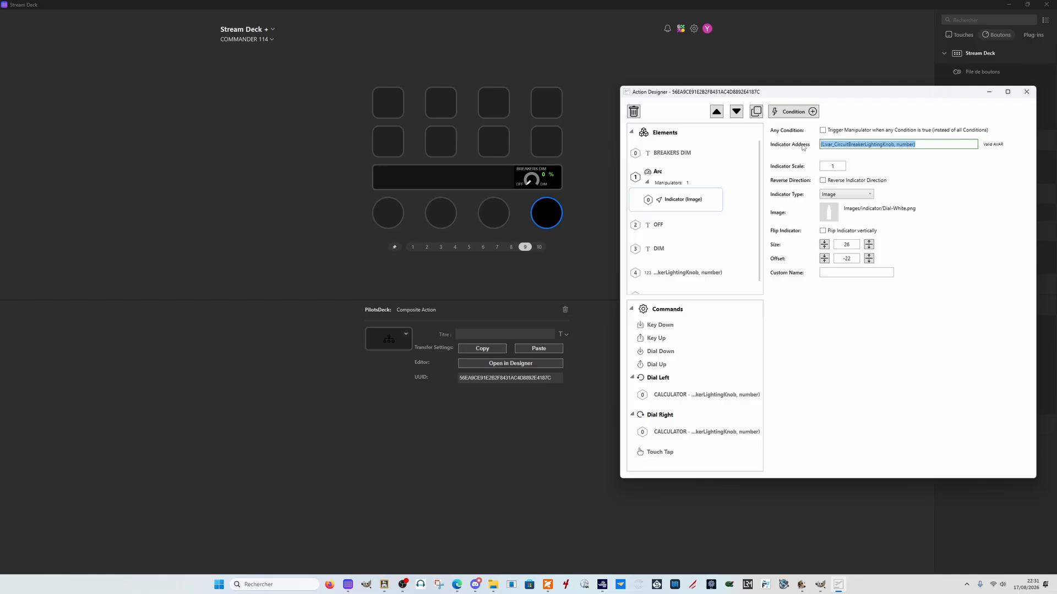
- Switch to Microsoft Flight Simulator, open the Behaviors window beside the DIMMING panel and inspect the INST dimming knob
right_click(555, 213)
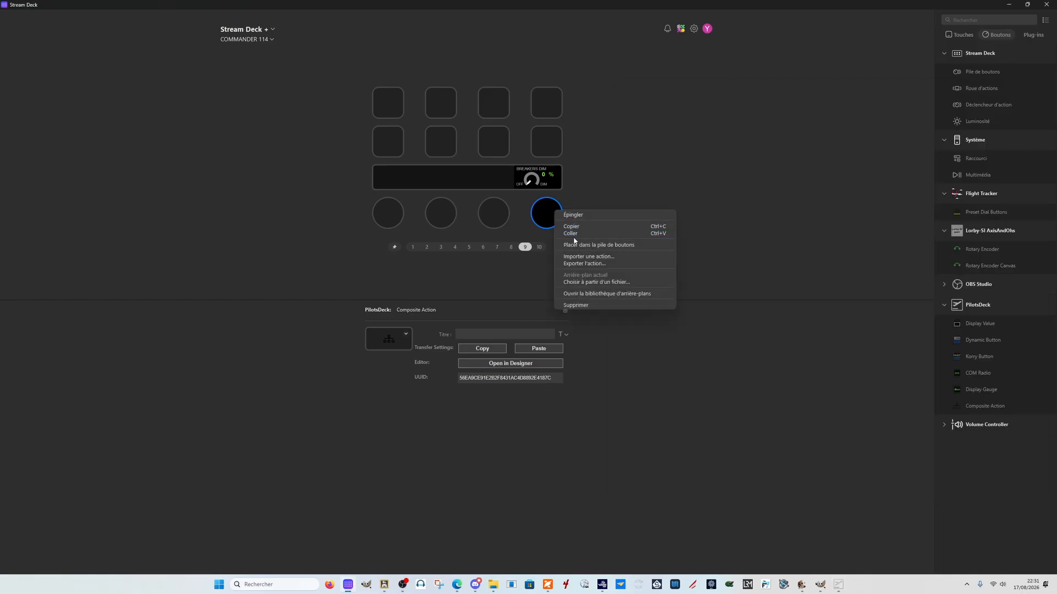
mouse_move(600, 584)
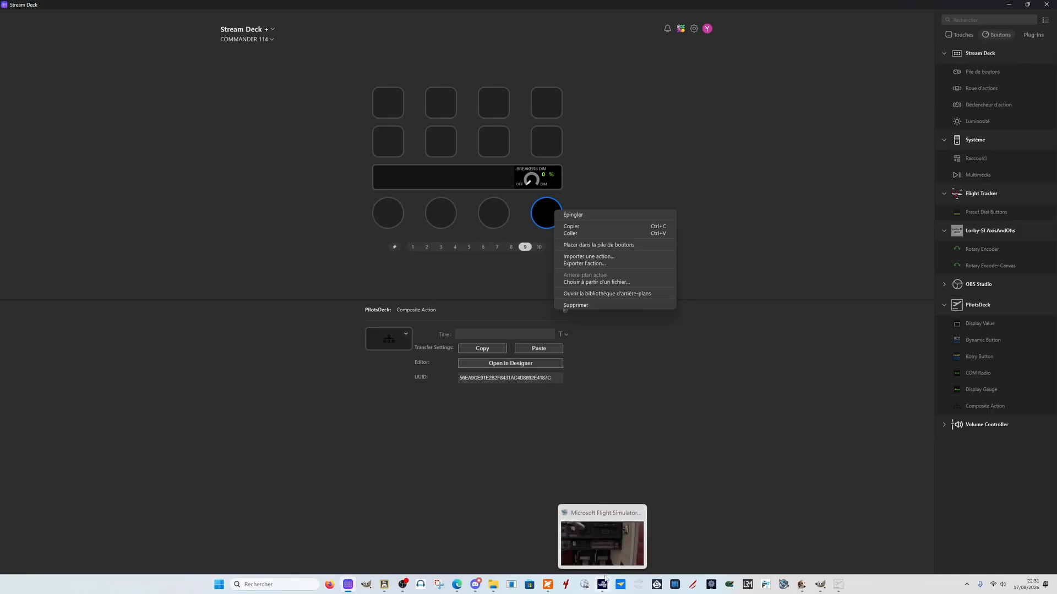
left_click(593, 505)
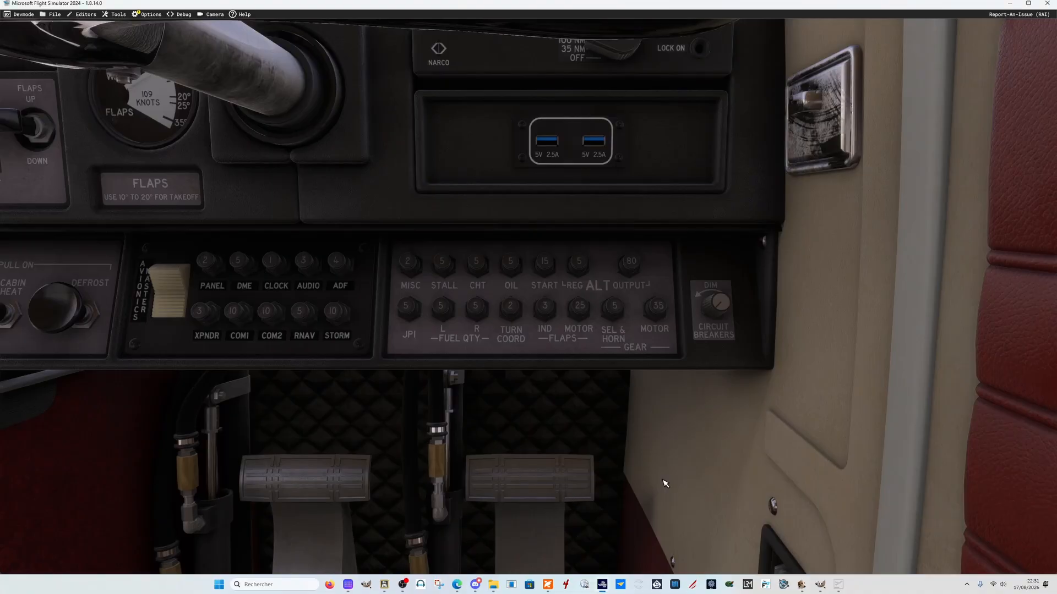
key("Left")
key("Left")
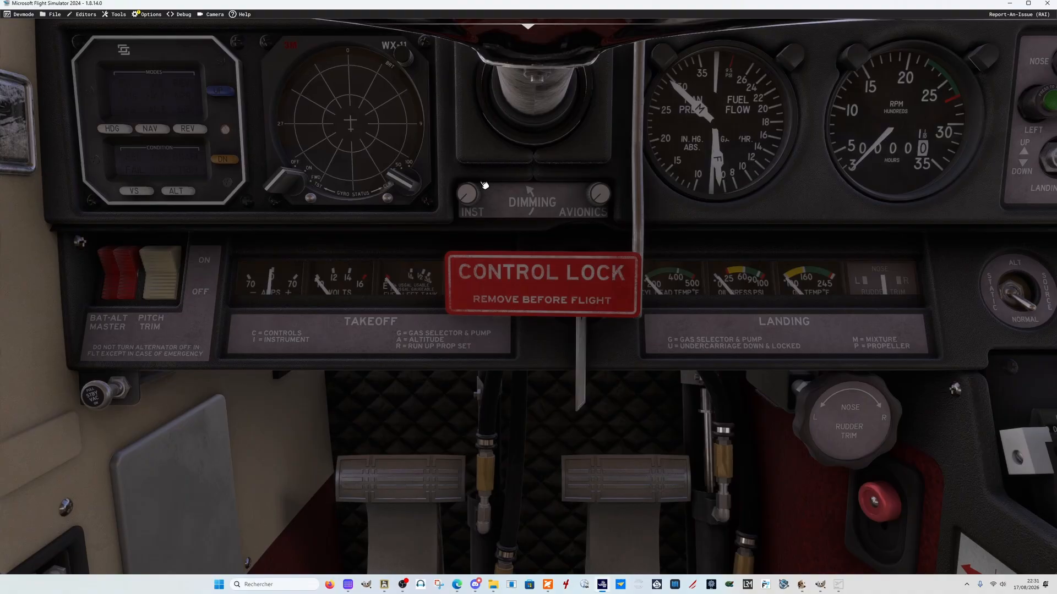
left_click(117, 15)
left_click(116, 50)
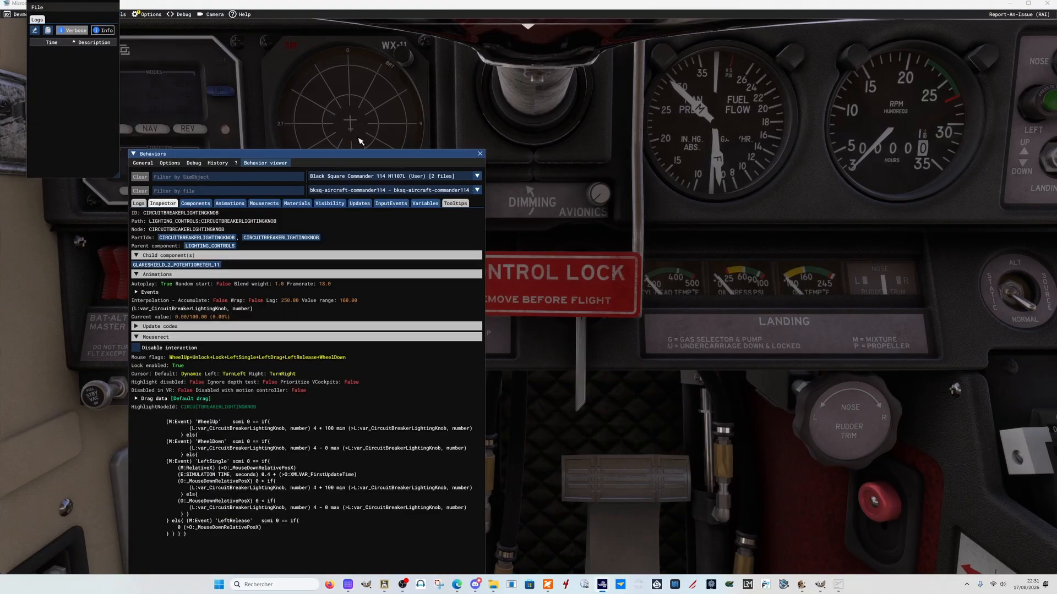
left_click_drag(348, 152, 280, 172)
left_click(528, 259)
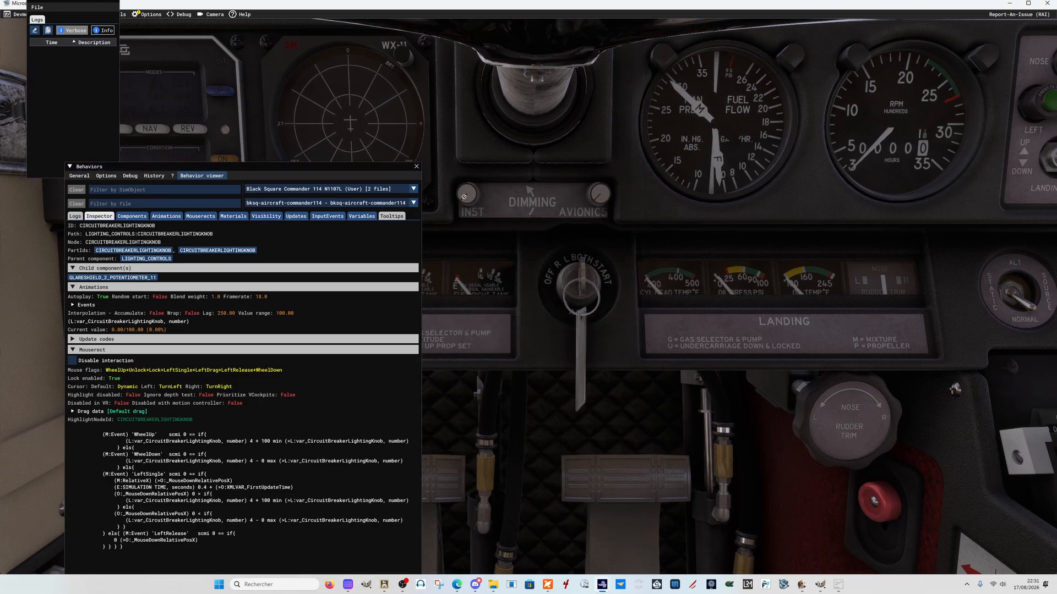
key("ctrl+g")
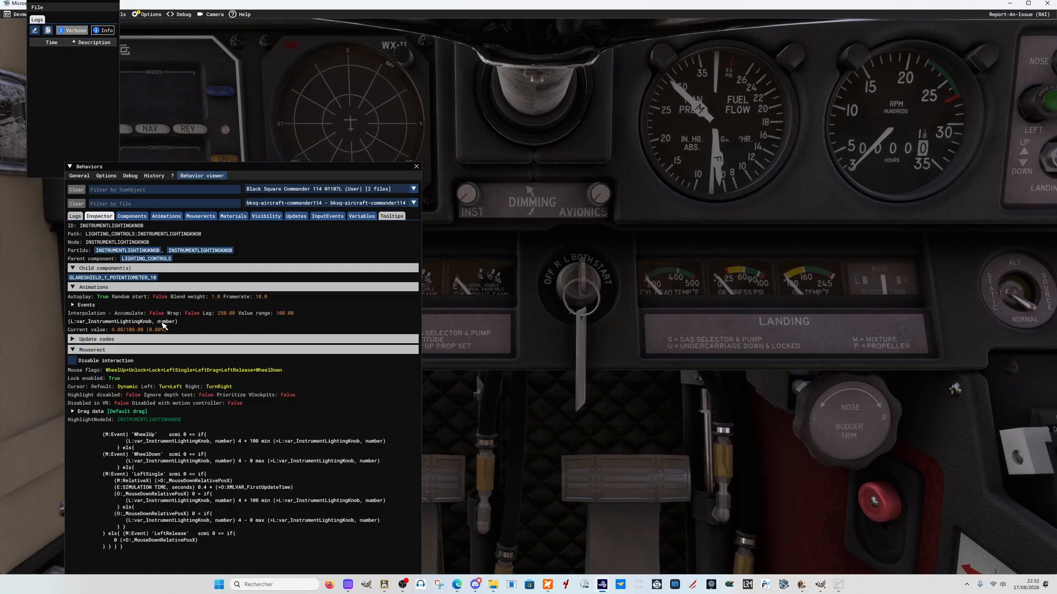
- Back in Stream Deck, delete the pasted BREAKERS DIM action from the fourth dial of page 9
left_click(348, 585)
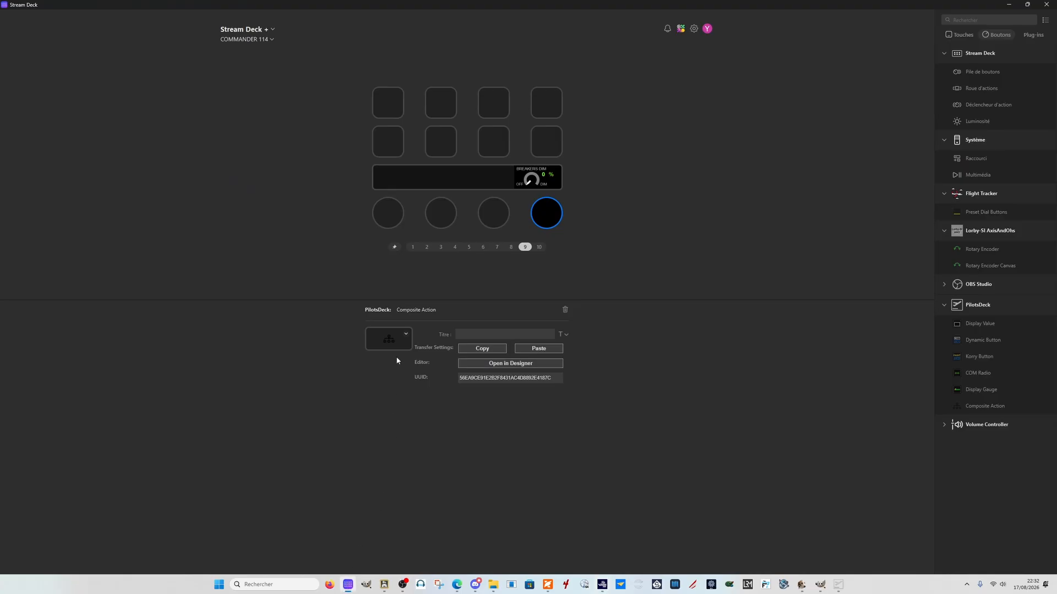
right_click(541, 220)
left_click(557, 313)
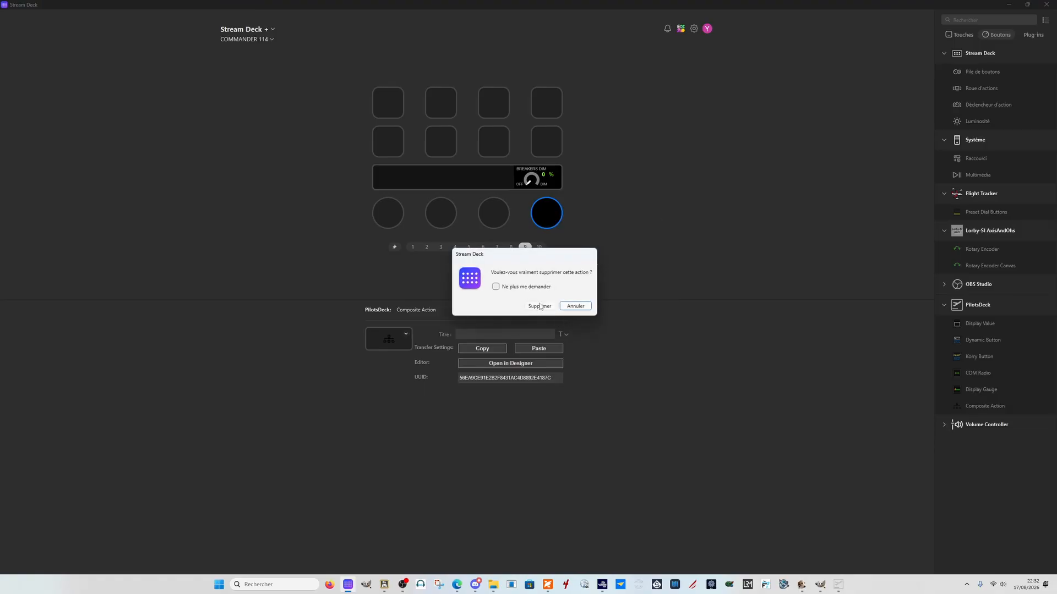
left_click(540, 307)
- Open page 4's INST DIM dial in the Action Designer and compare its Arc indicator's variable address with the simulator's Behaviors window
left_click(412, 248)
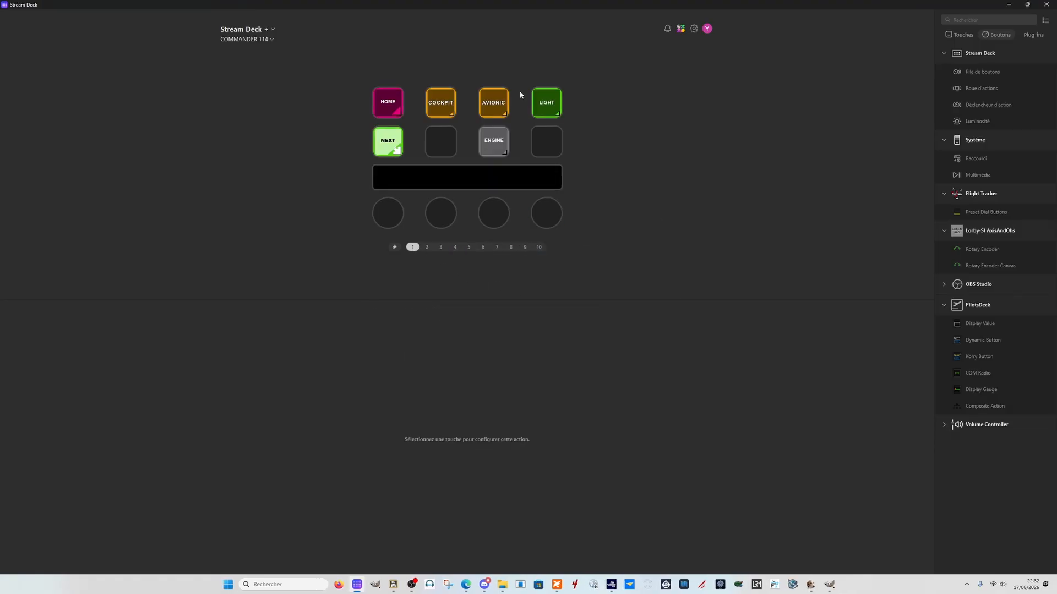
left_click(455, 247)
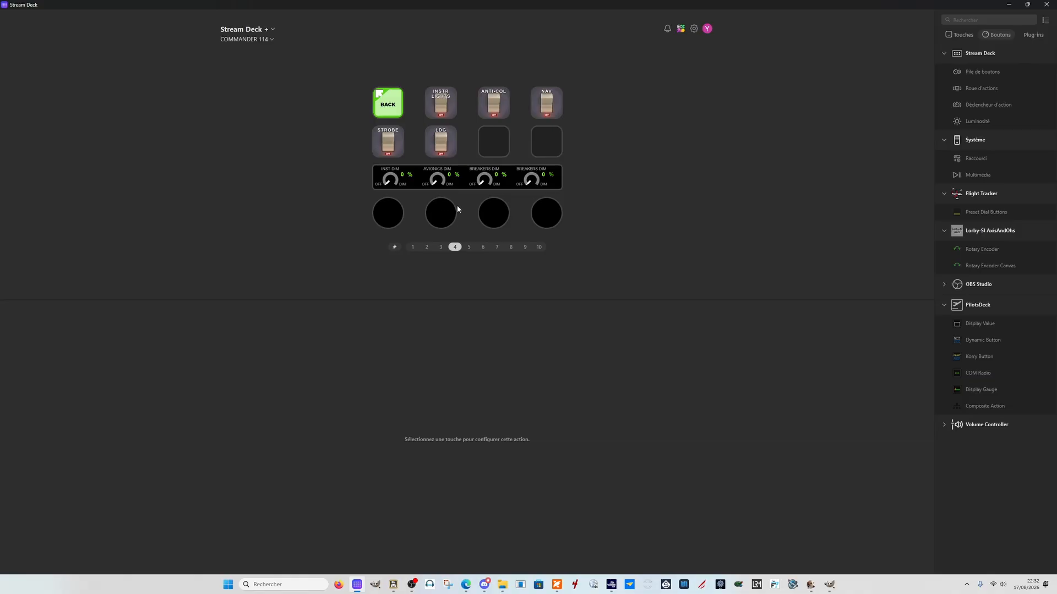
left_click(388, 217)
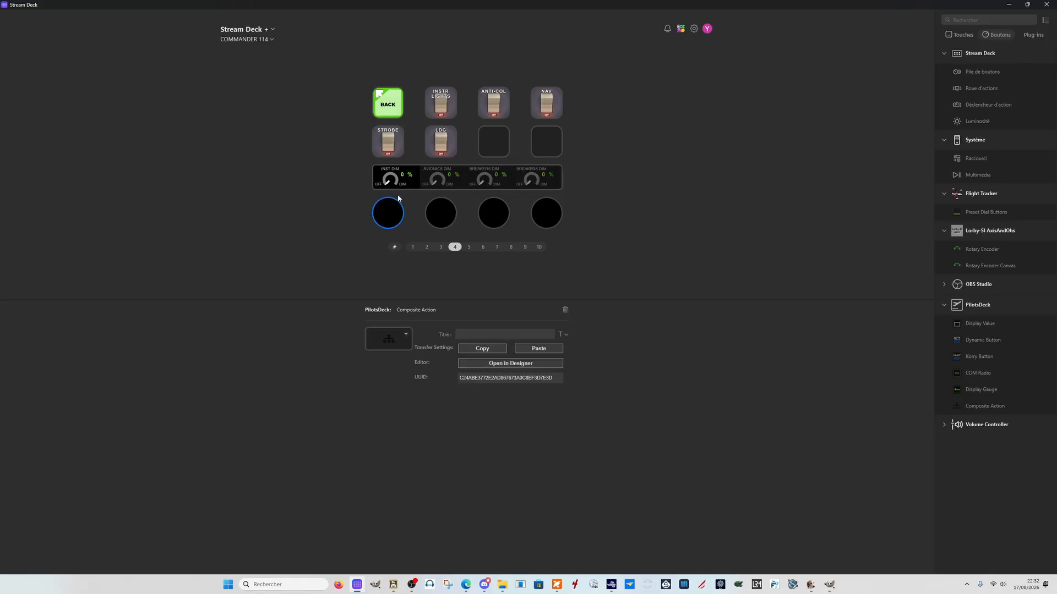
left_click(508, 364)
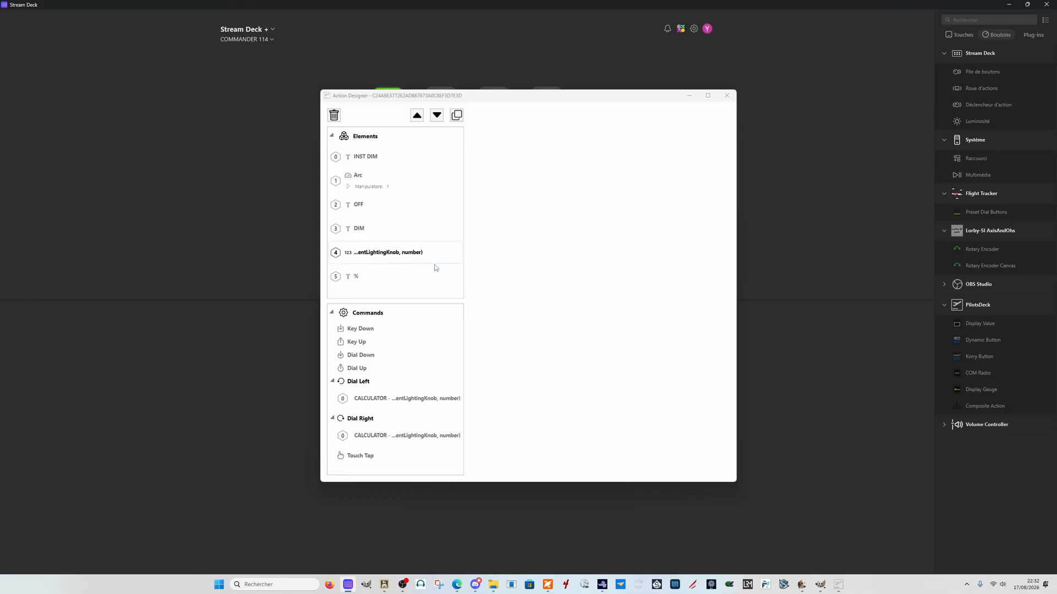
left_click(347, 189)
left_click(349, 204)
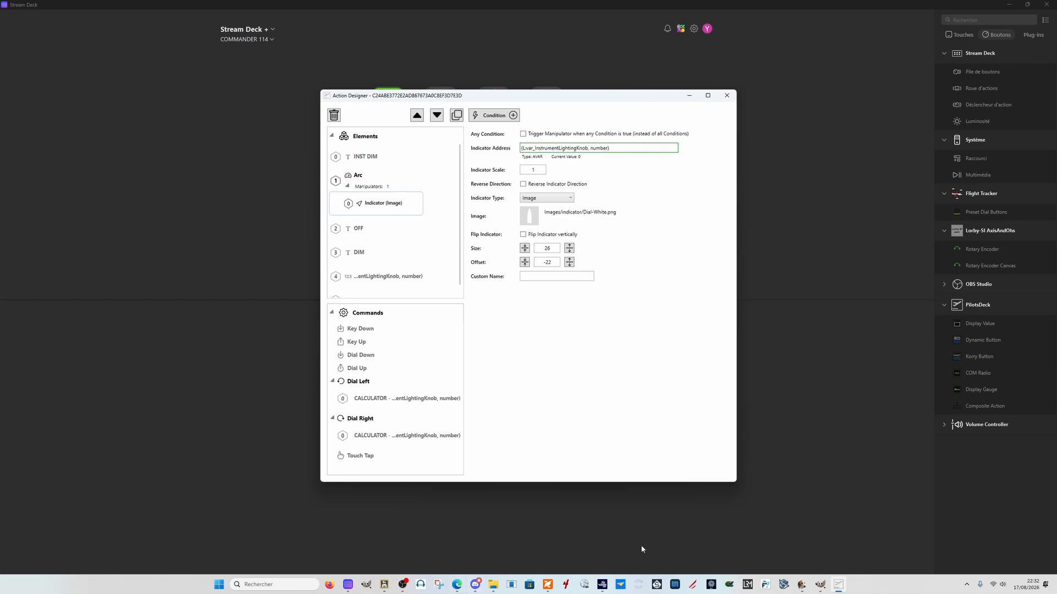
left_click(602, 584)
left_click(559, 542)
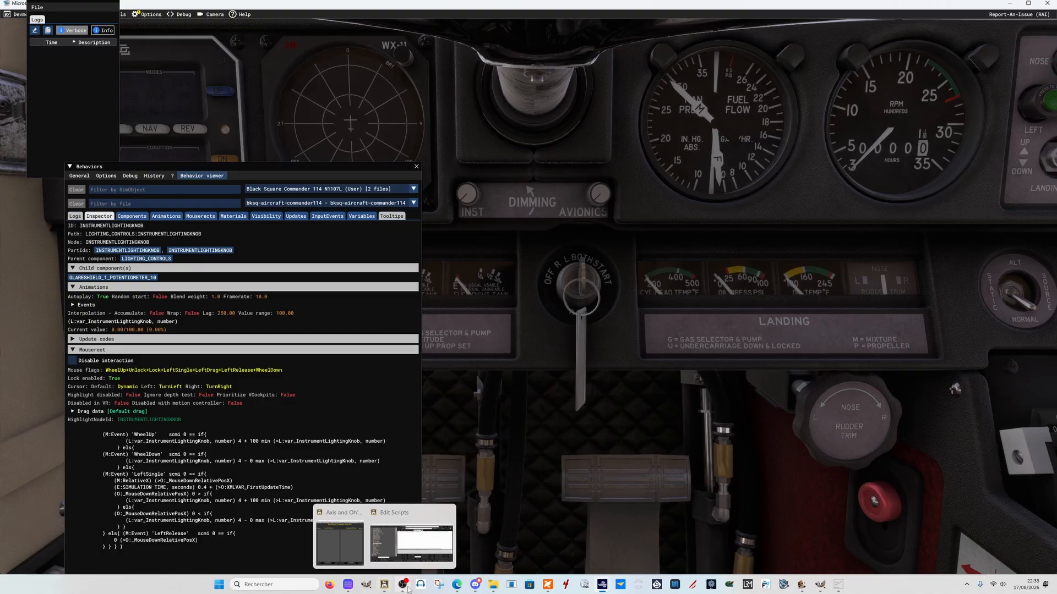
- Return to Stream Deck and delete the duplicate BREAKERS DIM action from the fourth dial of page 4
left_click(350, 585)
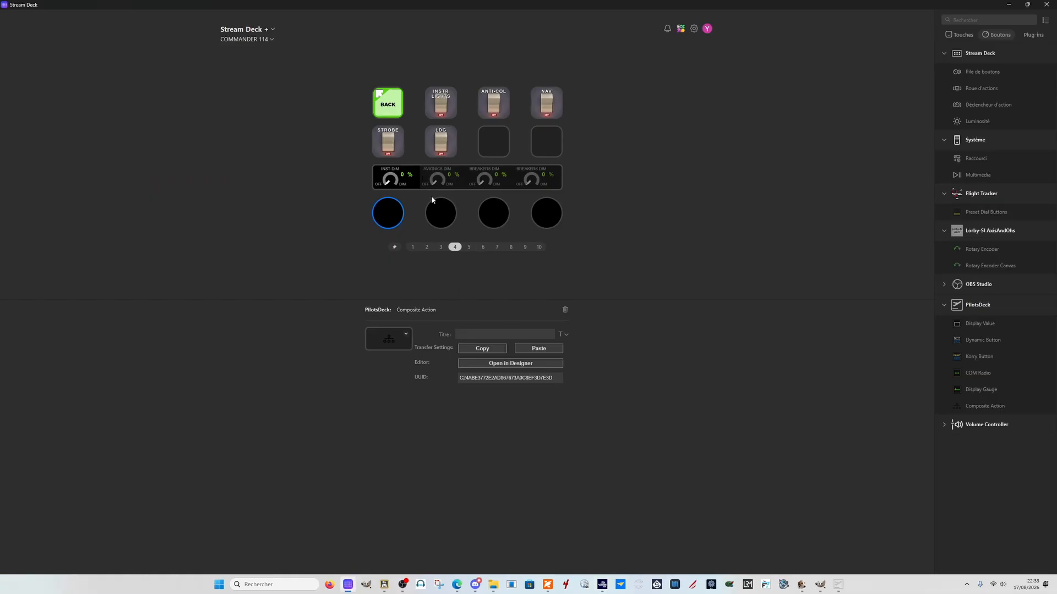
right_click(555, 221)
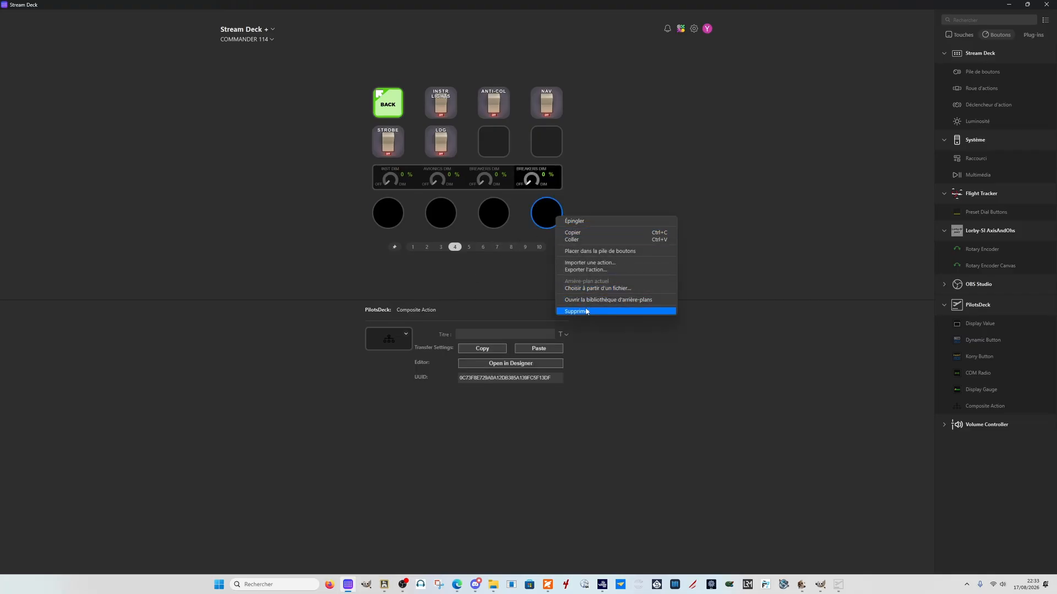
left_click(586, 312)
left_click(538, 304)
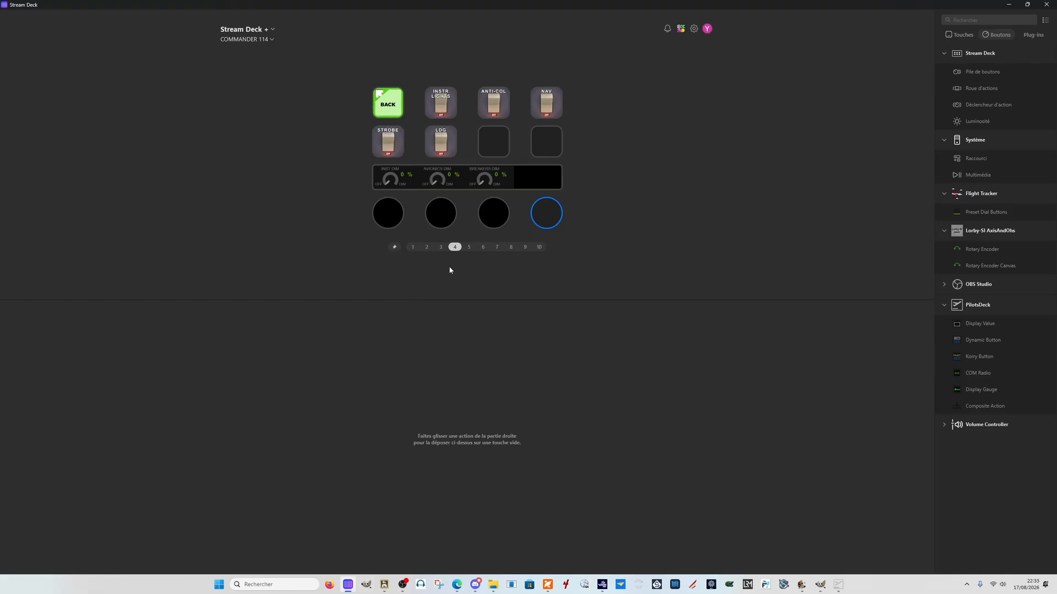
- Go to page 5 and copy its AMPS key
left_click(413, 247)
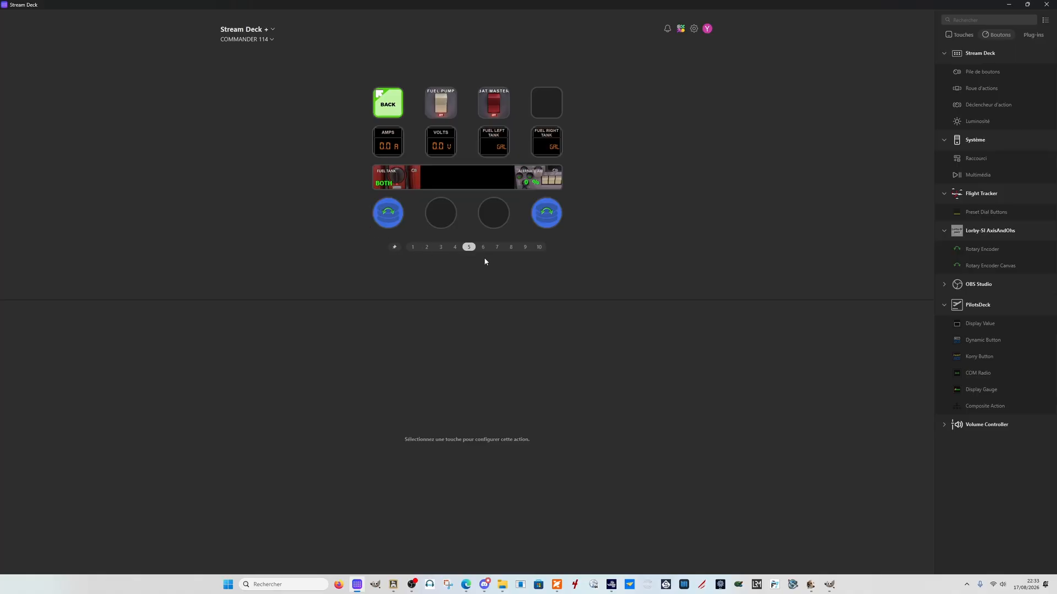
left_click(390, 144)
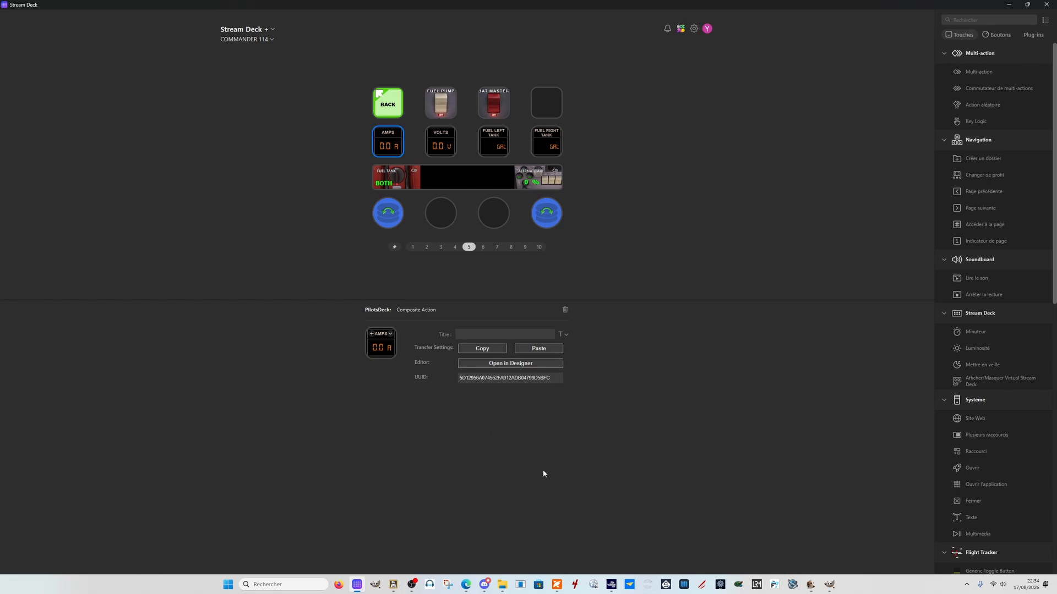
right_click(381, 154)
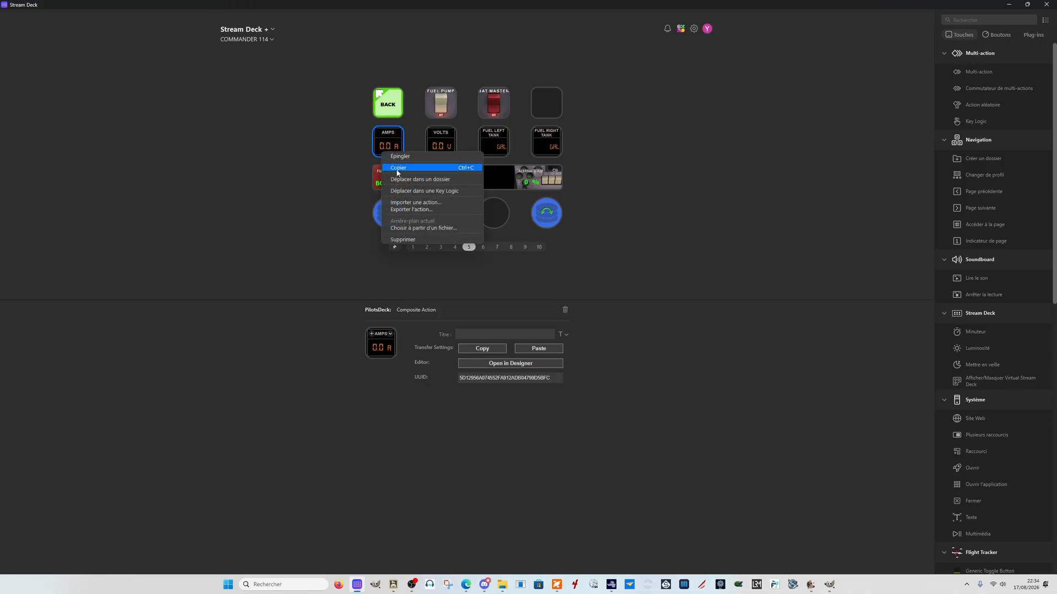
left_click(397, 169)
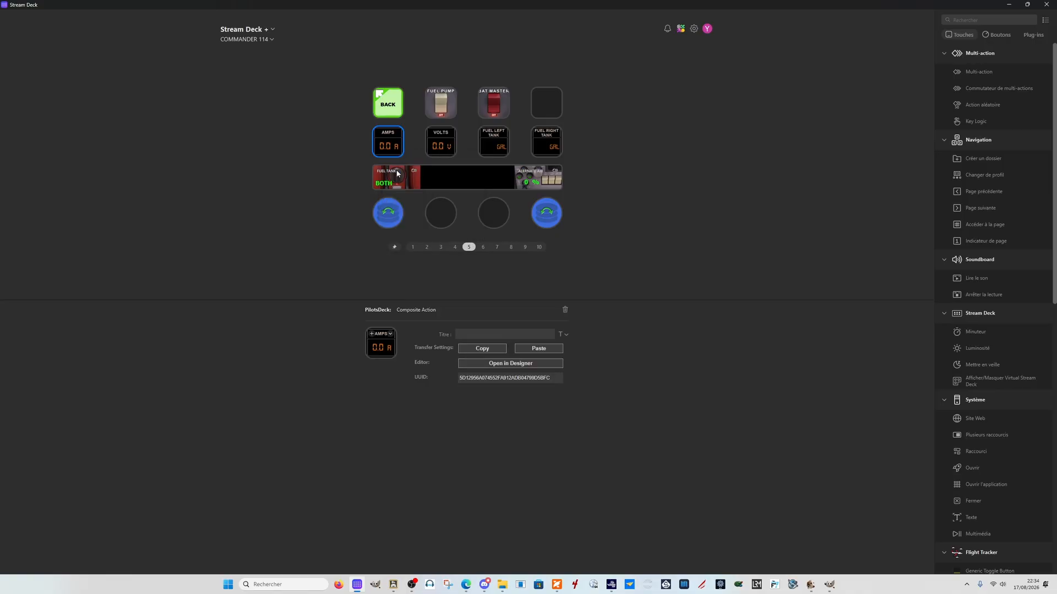
- Copy the VOLTS key from page 5 and paste it onto the second key of page 8's upper row
left_click(444, 152)
right_click(443, 152)
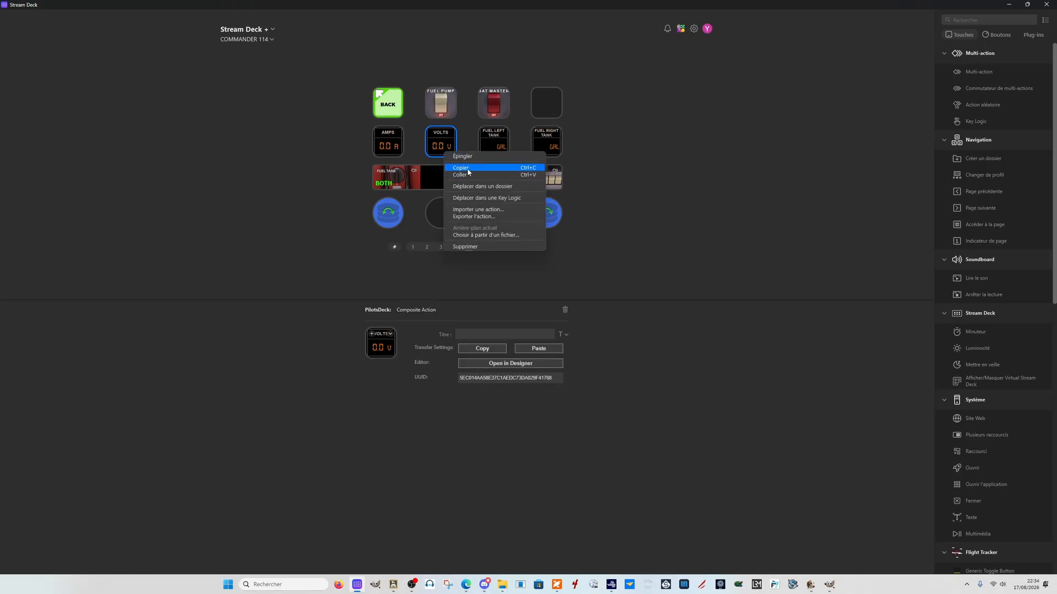
left_click(468, 170)
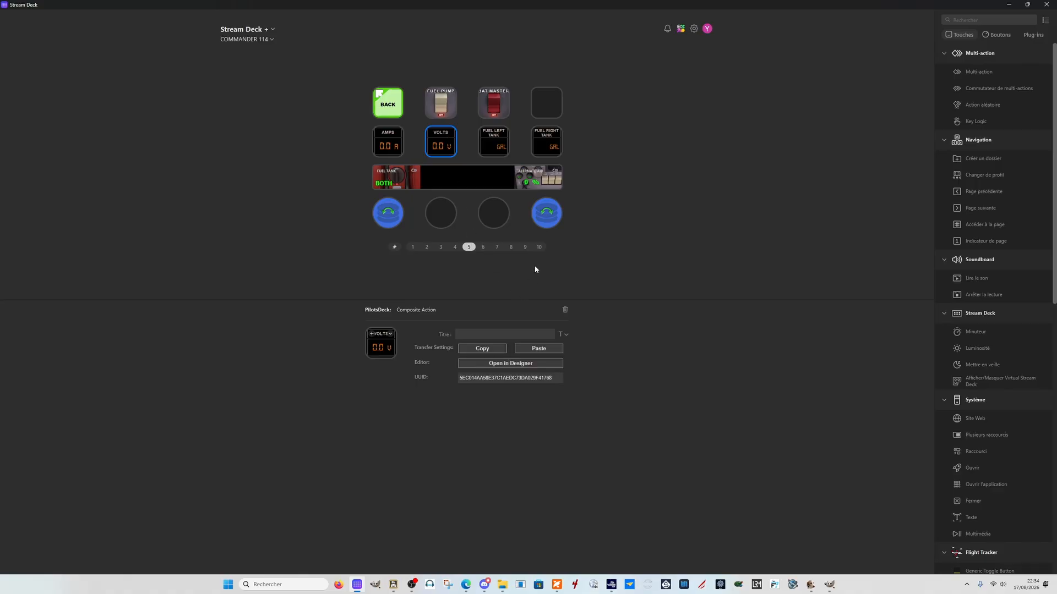
left_click(510, 247)
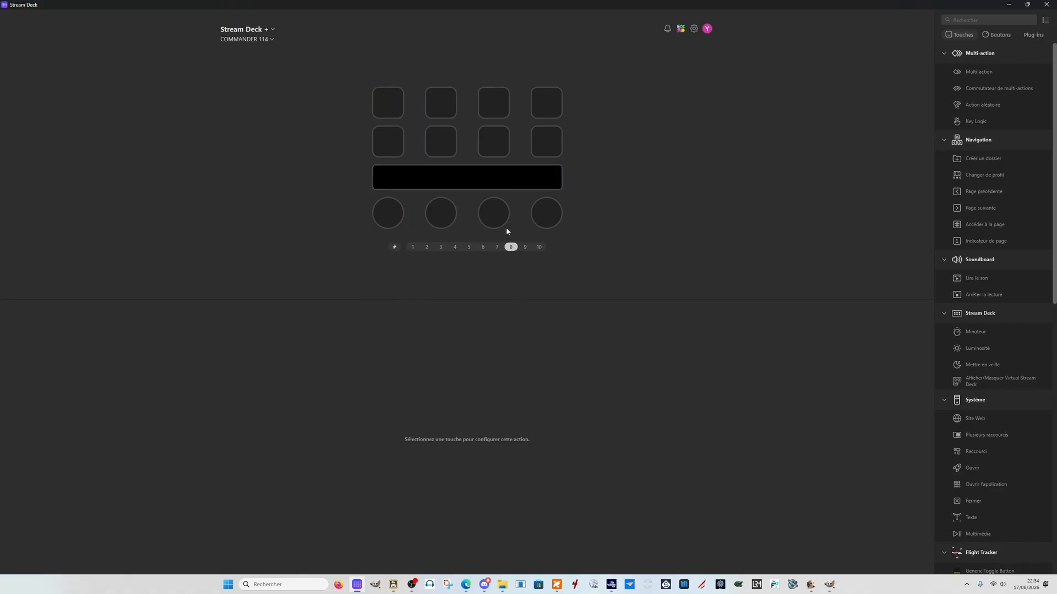
left_click(433, 107)
right_click(433, 106)
left_click(441, 106)
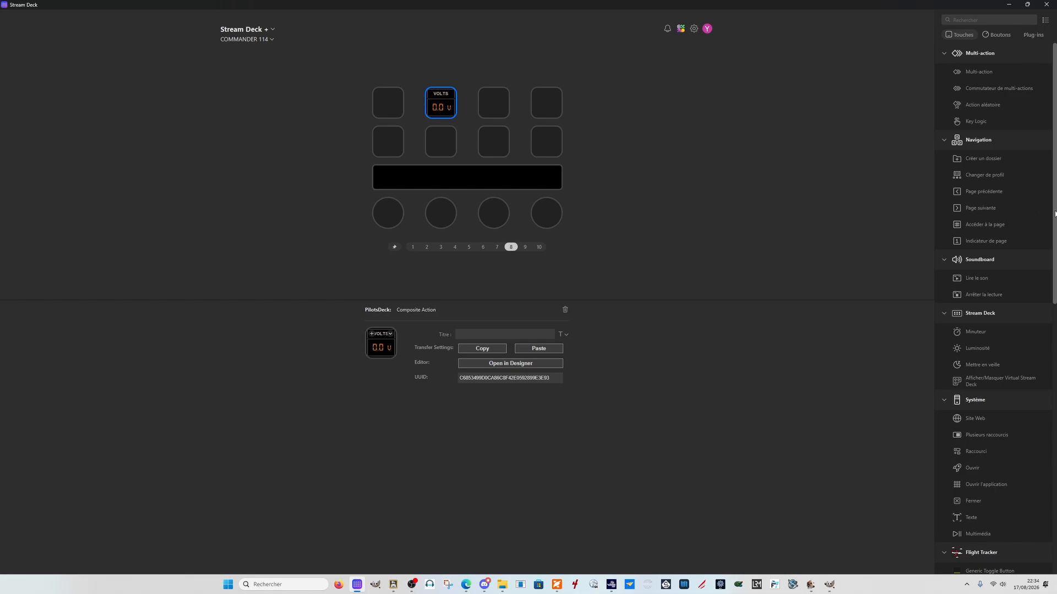
- Add a PilotsDeck Composite Action to the third upper-row key of page 8 and open it in the Action Designer
left_click_drag(1054, 214, 1046, 538)
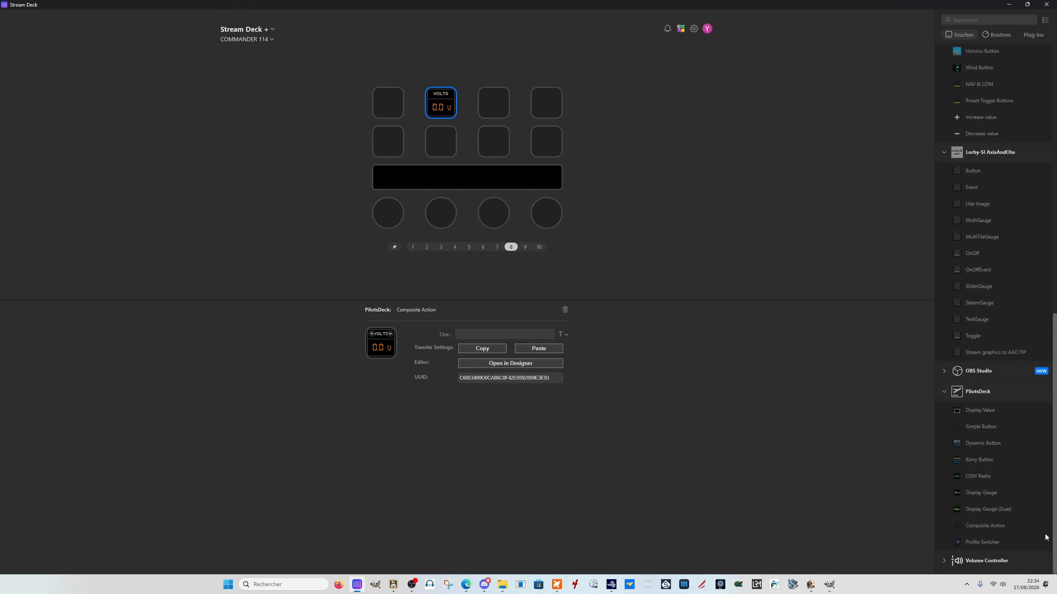
left_click_drag(974, 534, 488, 100)
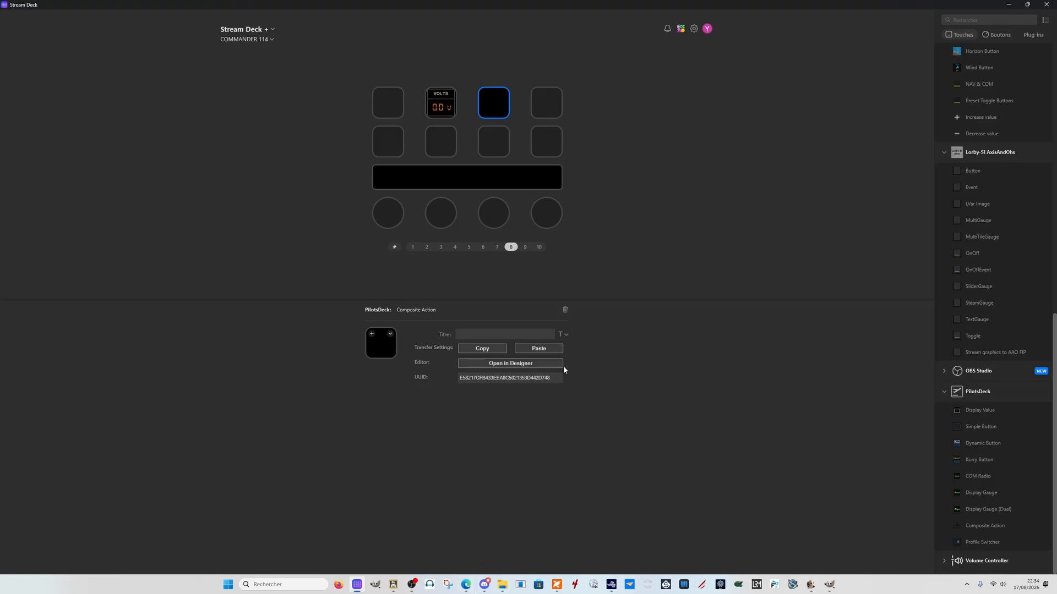
left_click(537, 366)
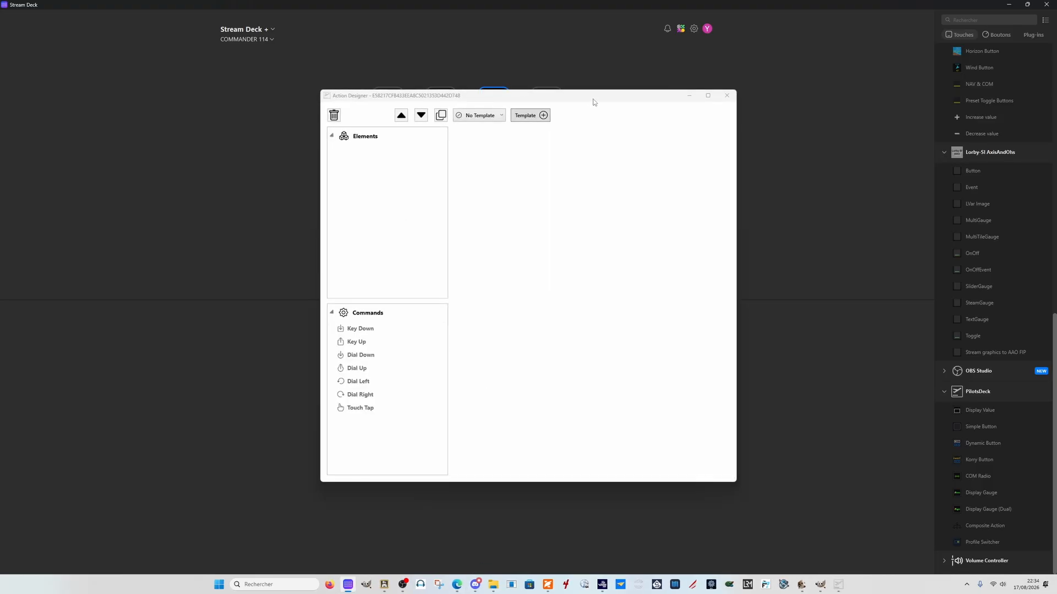
left_click_drag(593, 103, 825, 173)
- Open the pasted VOLTS key in the Action Designer and arrange its window side by side with the empty action's designer
left_click(434, 114)
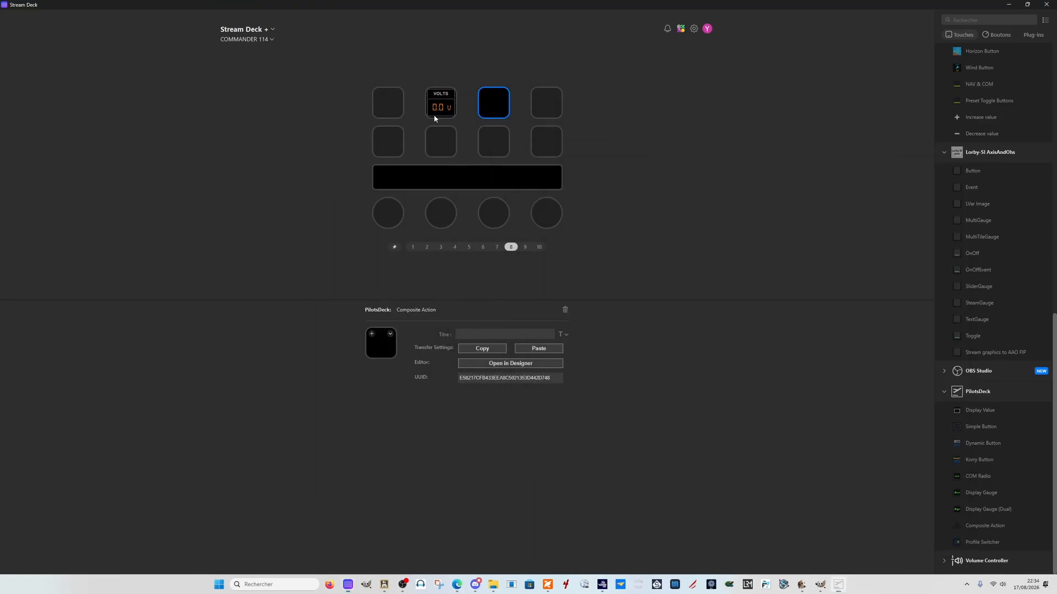
left_click(499, 367)
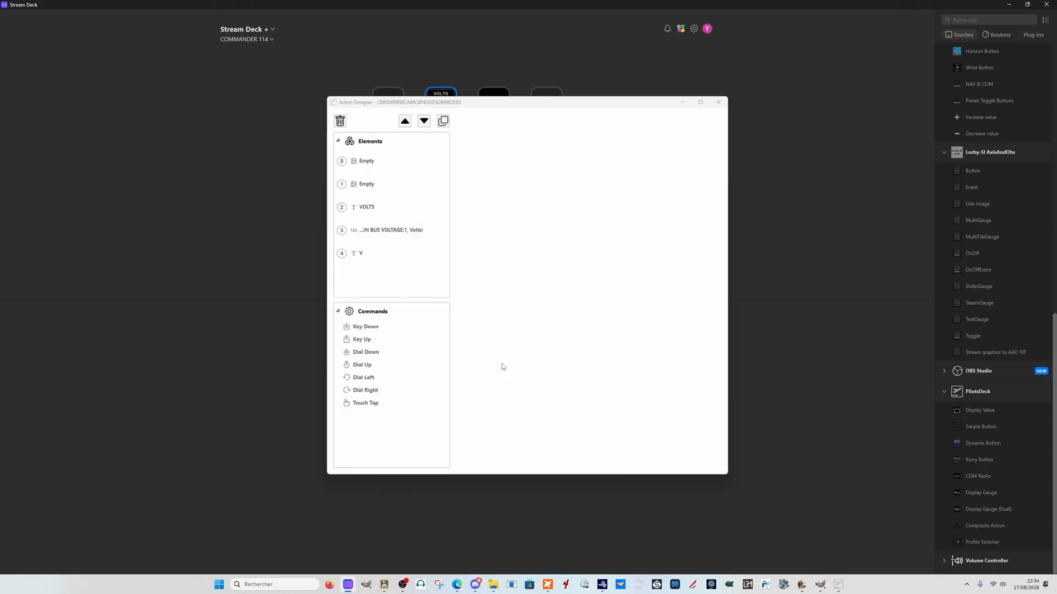
mouse_move(837, 585)
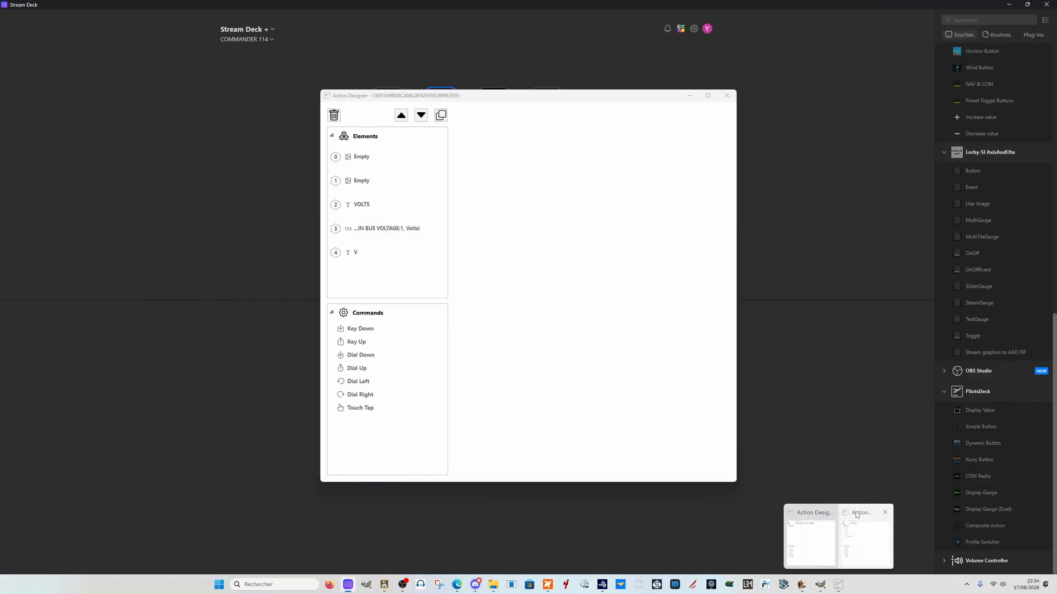
left_click(849, 550)
left_click_drag(559, 101, 309, 138)
mouse_move(842, 587)
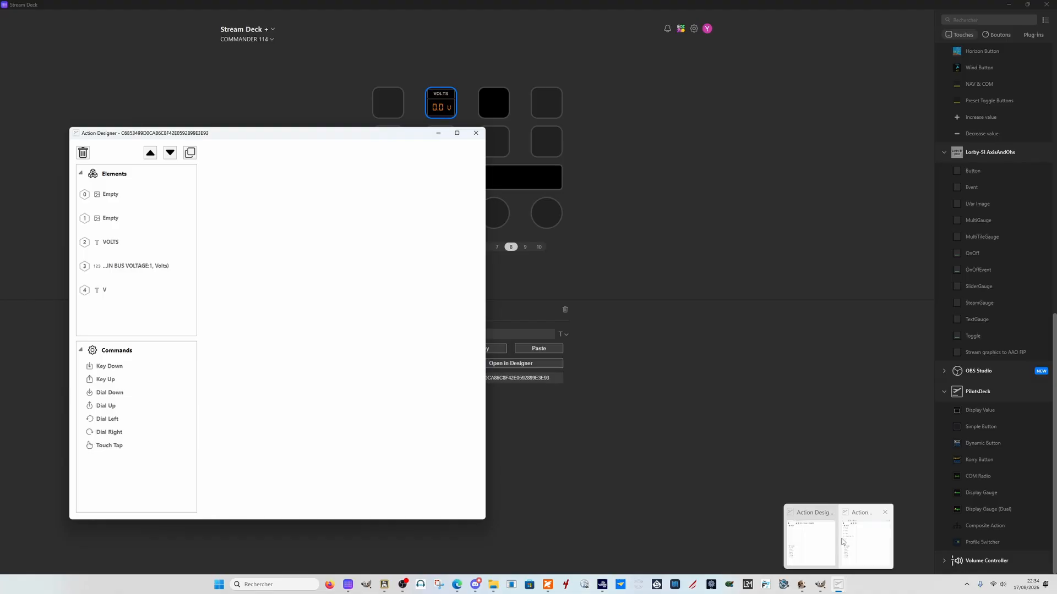
left_click(814, 520)
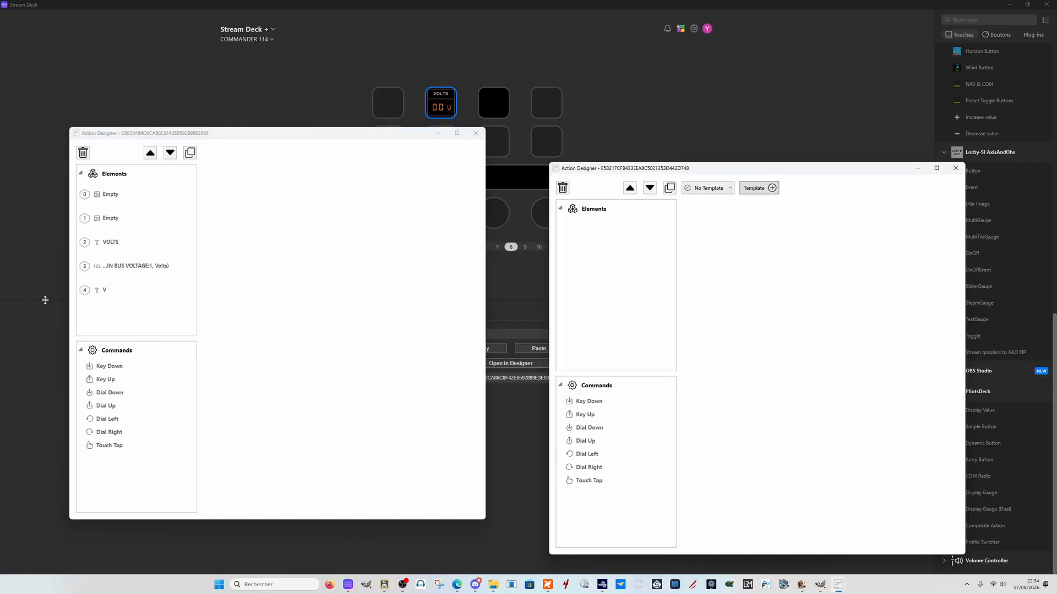
mouse_move(370, 138)
left_mouse_down()
mouse_move(319, 165)
mouse_move(317, 146)
mouse_move(352, 141)
left_mouse_up()
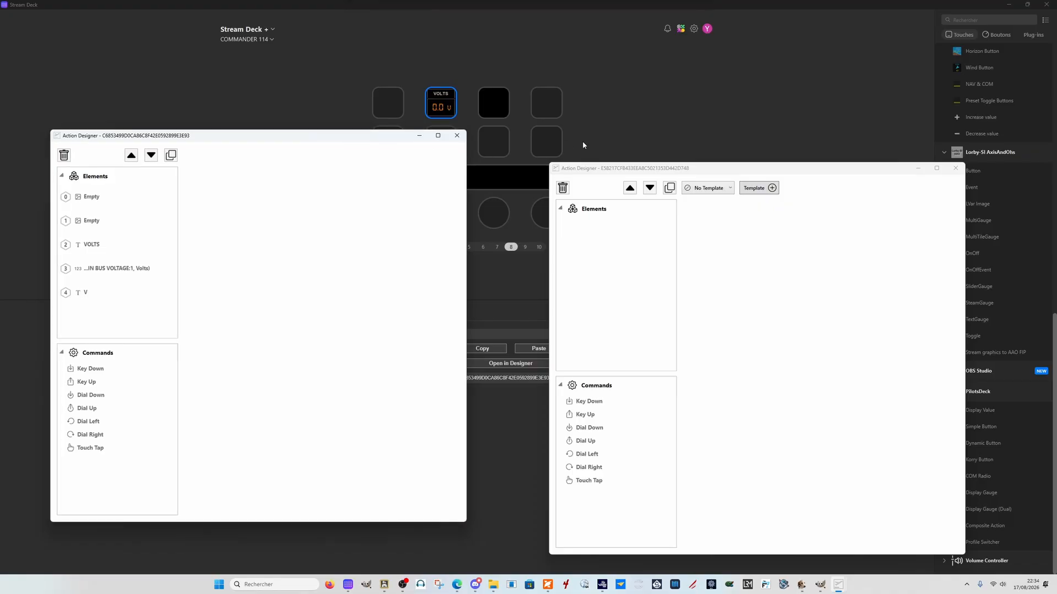
- Align the empty action's designer window beside the VOLTS one and collapse its Commands section, keeping Elements expanded
left_click_drag(796, 170, 765, 142)
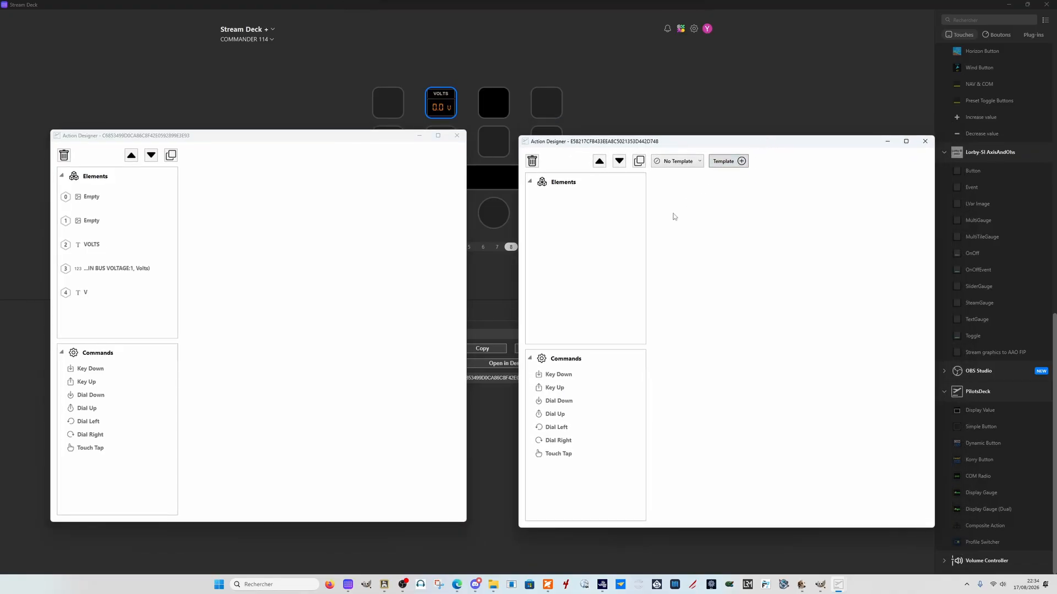
left_click(533, 360)
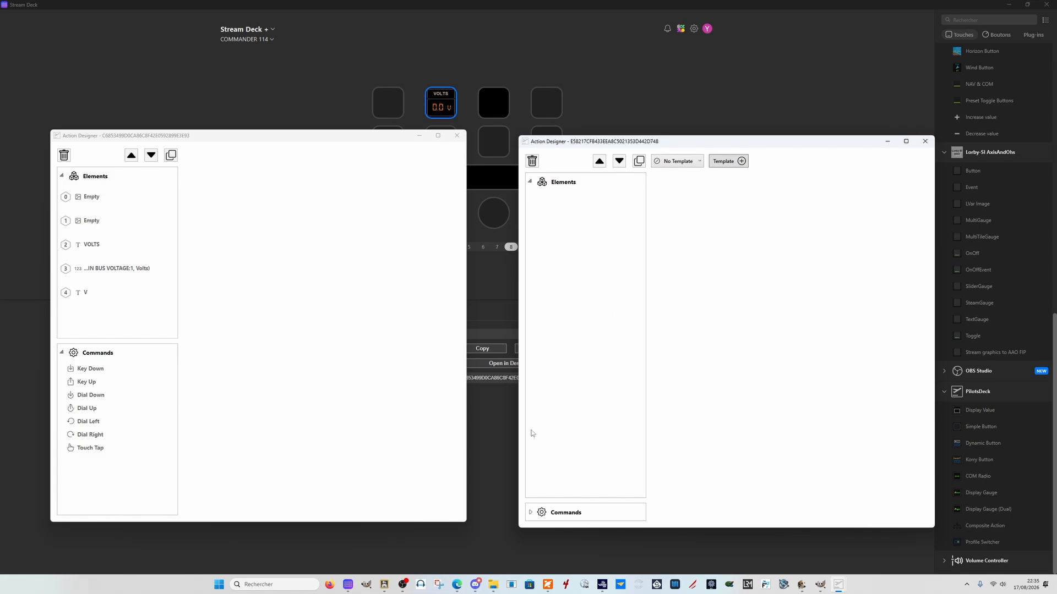
left_click(530, 513)
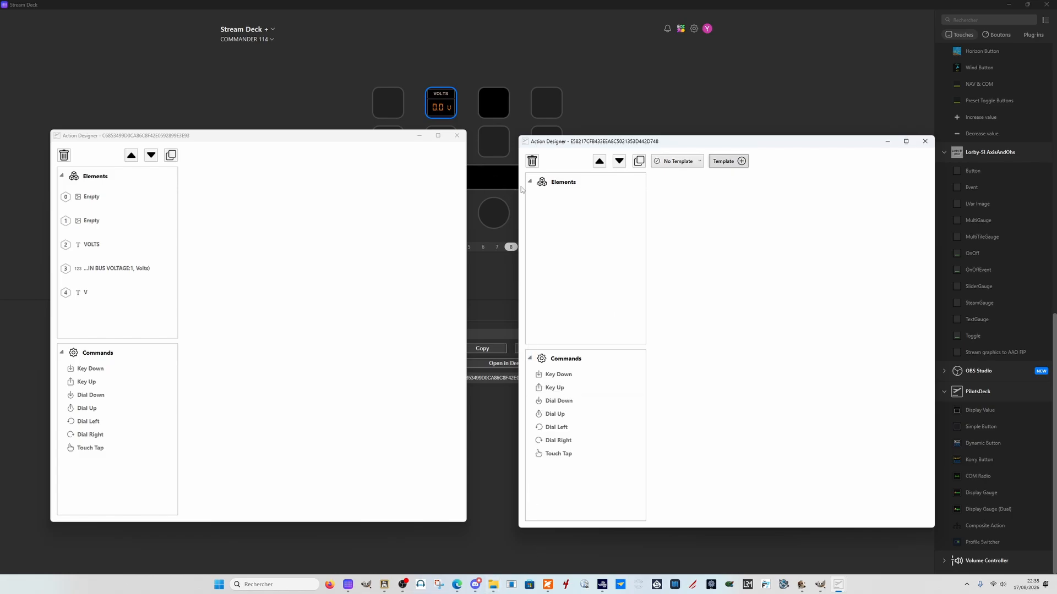
left_click(531, 359)
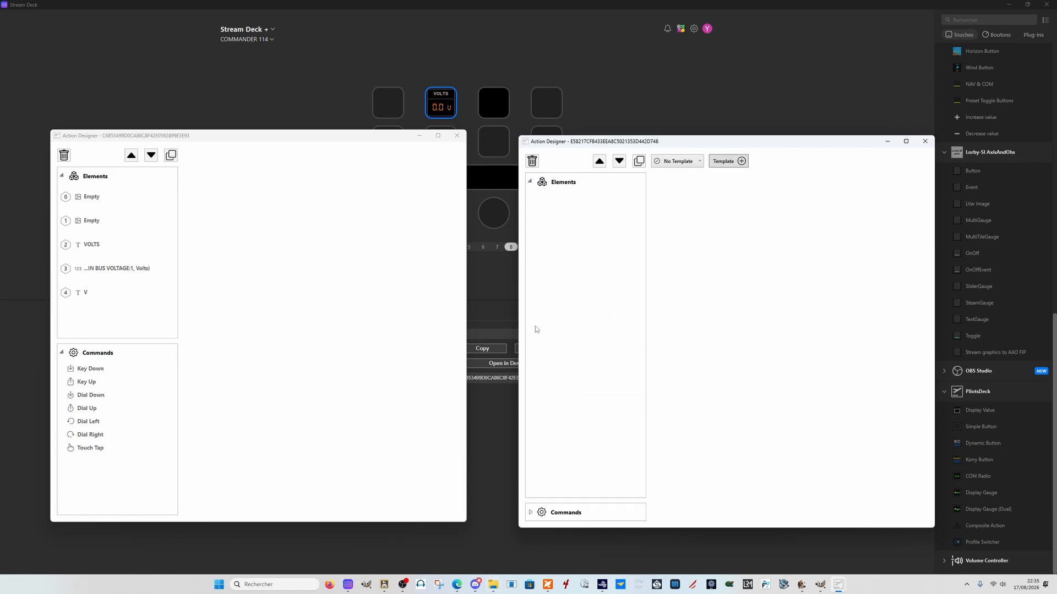
left_click(530, 181)
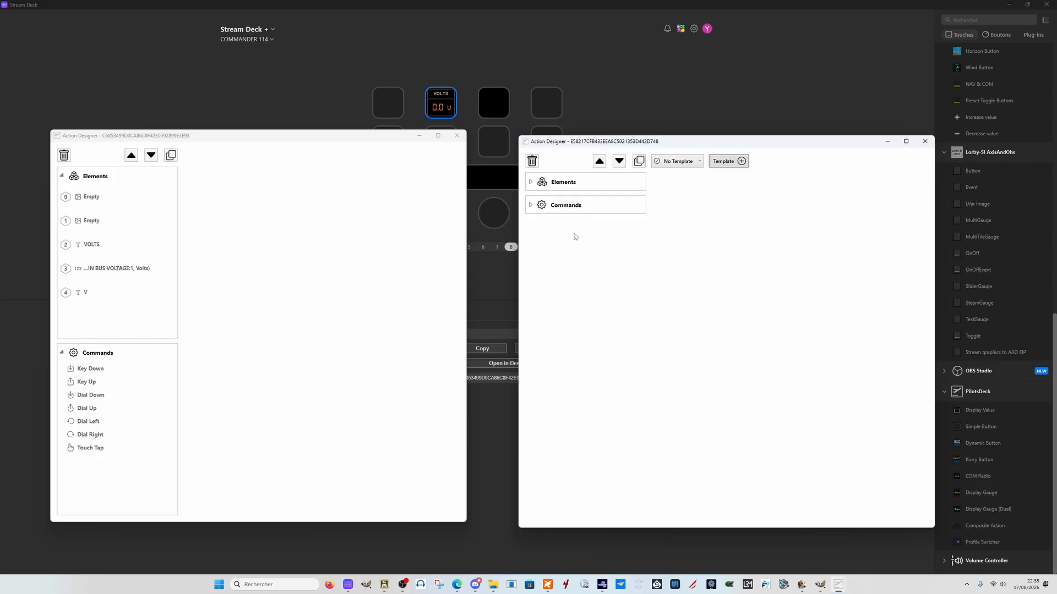
left_click(530, 183)
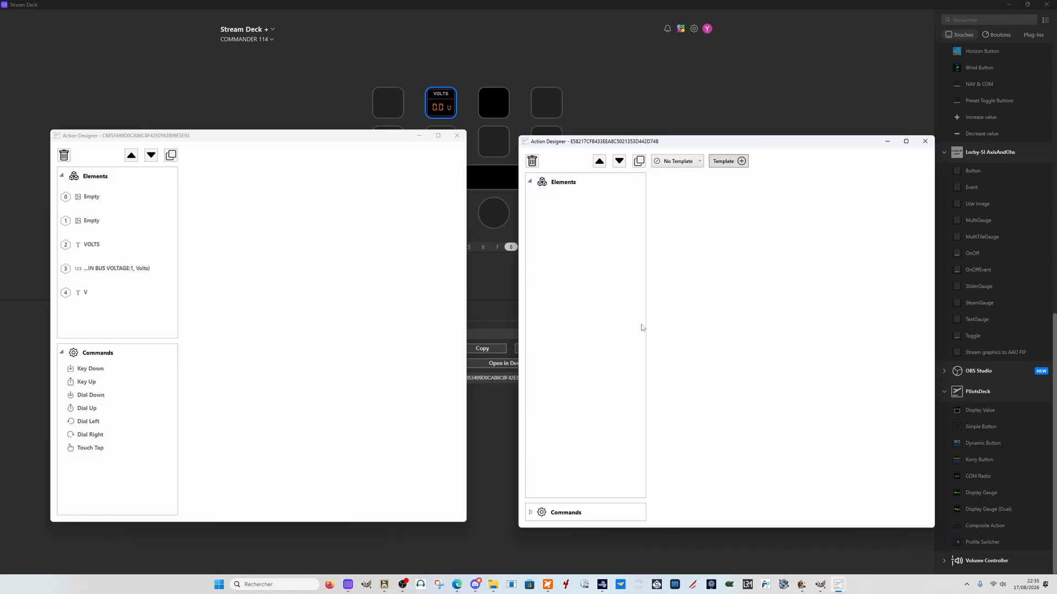
- Add an Image element to the empty composite action
left_click(614, 186)
left_click(692, 164)
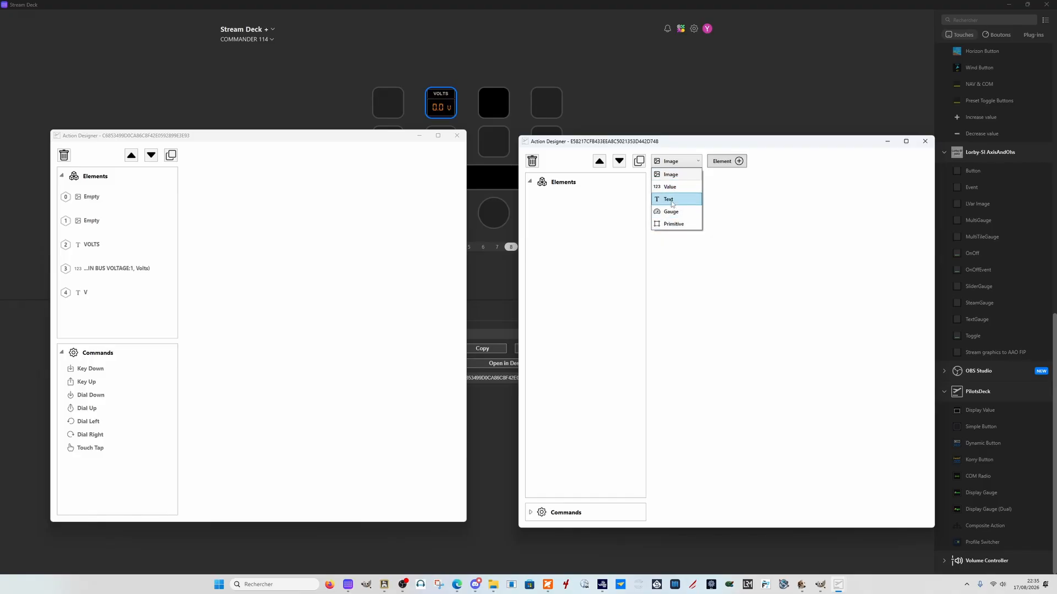
left_click(671, 175)
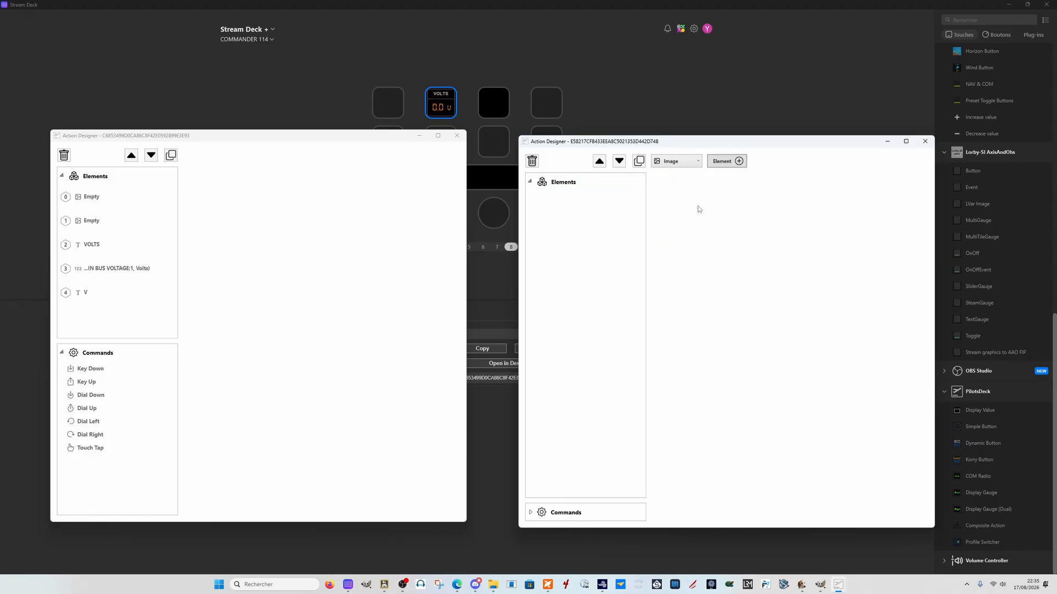
left_click(724, 168)
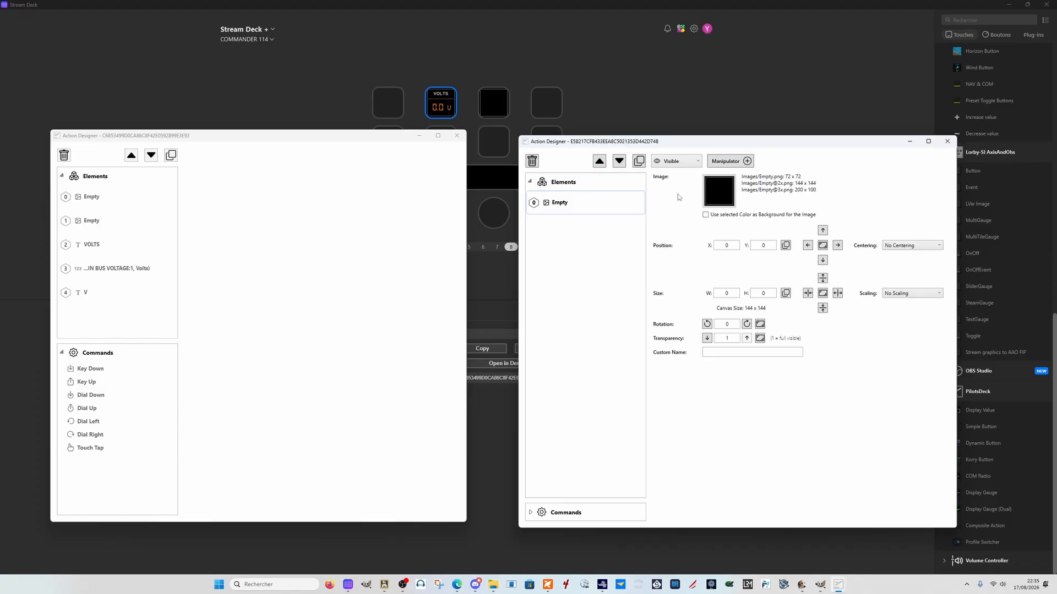
- Browse the root, /indicator and /korry image directories for the new element and keep Images/Empty.png
left_click(717, 197)
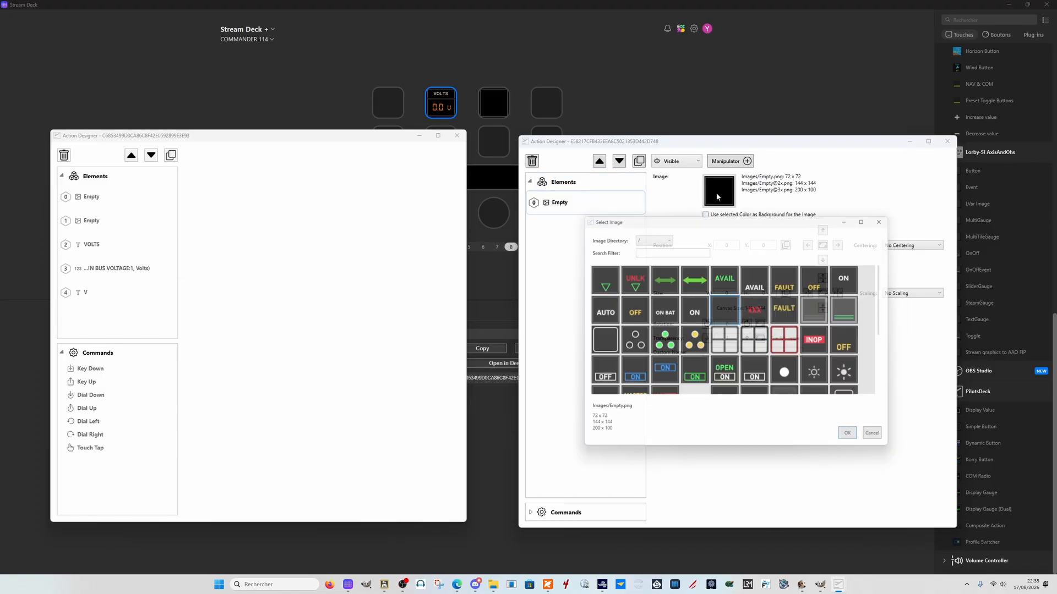
left_click_drag(702, 207, 703, 132)
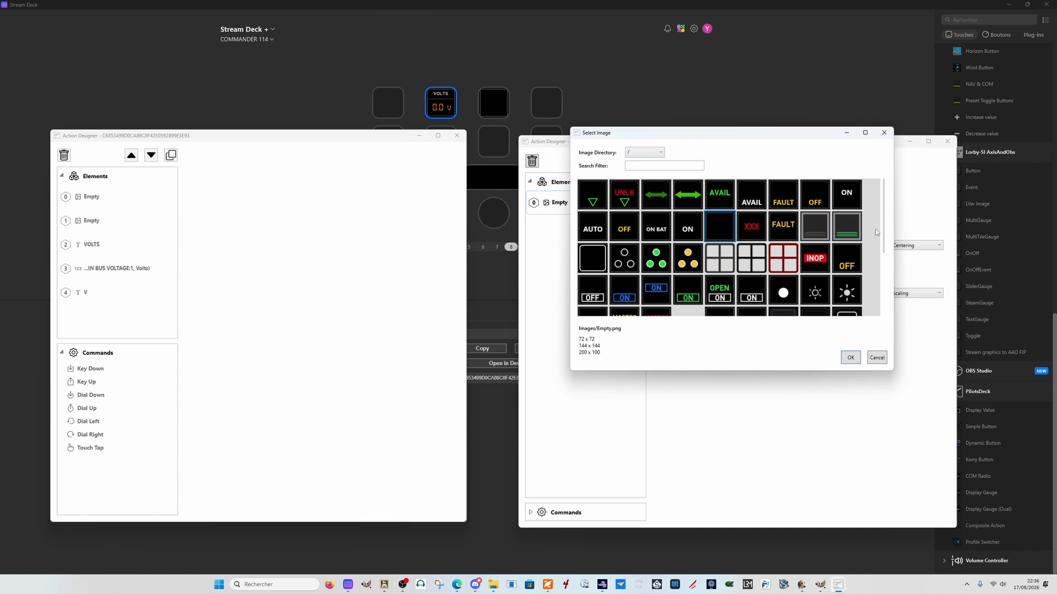
scroll(876, 232, "down", 3)
scroll(879, 297, "up", 3)
left_click(644, 153)
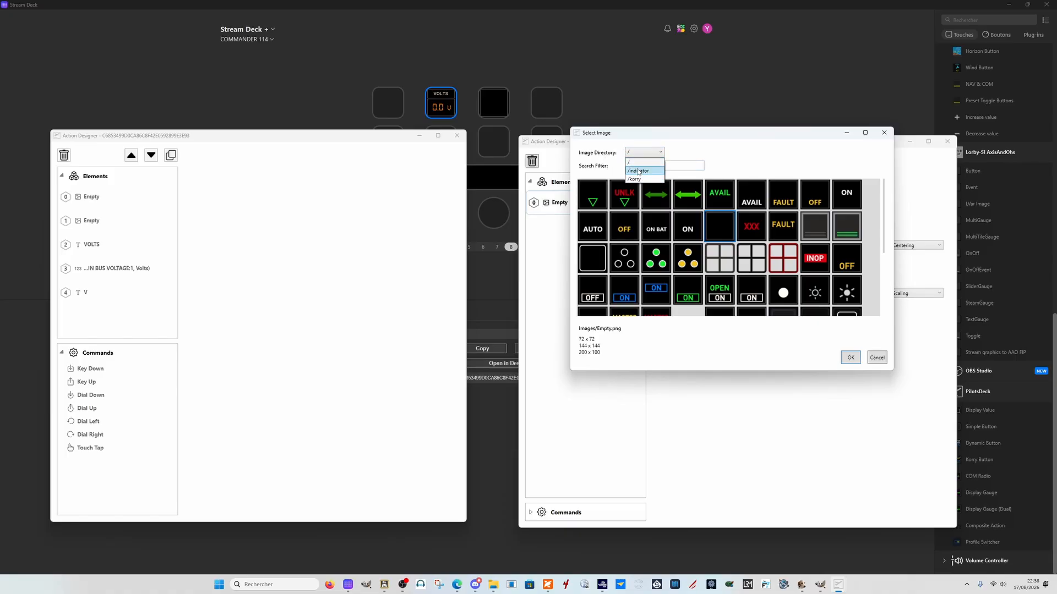
left_click(638, 171)
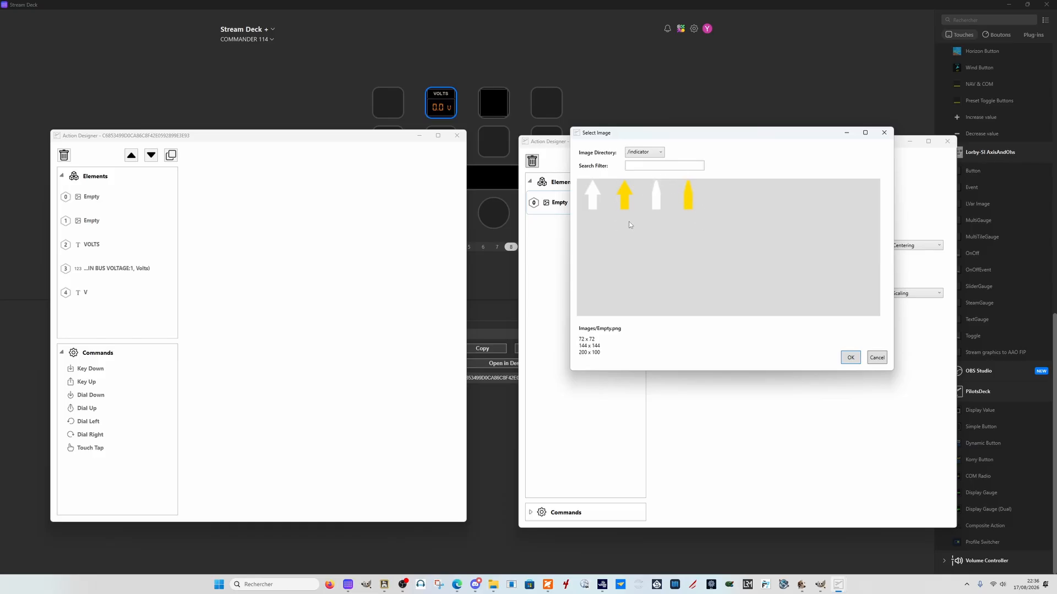
left_click(633, 159)
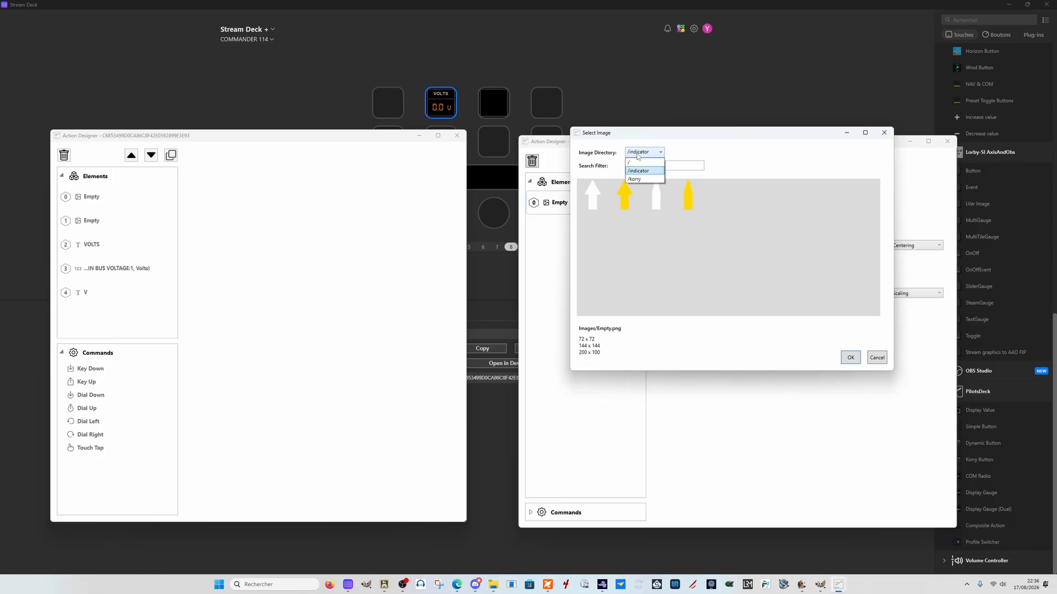
left_click(642, 164)
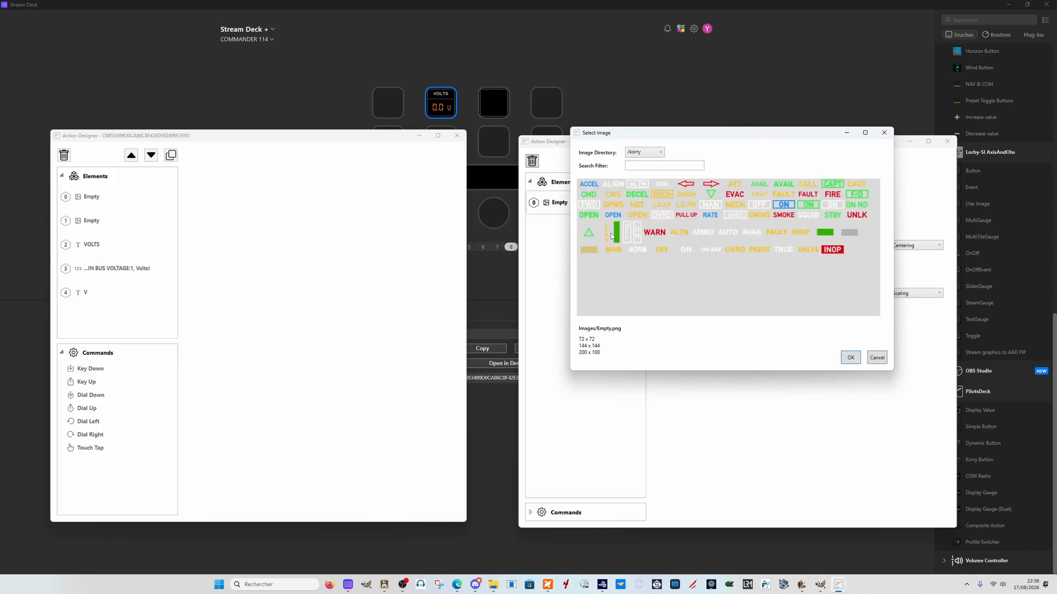
left_click(638, 153)
left_click(640, 164)
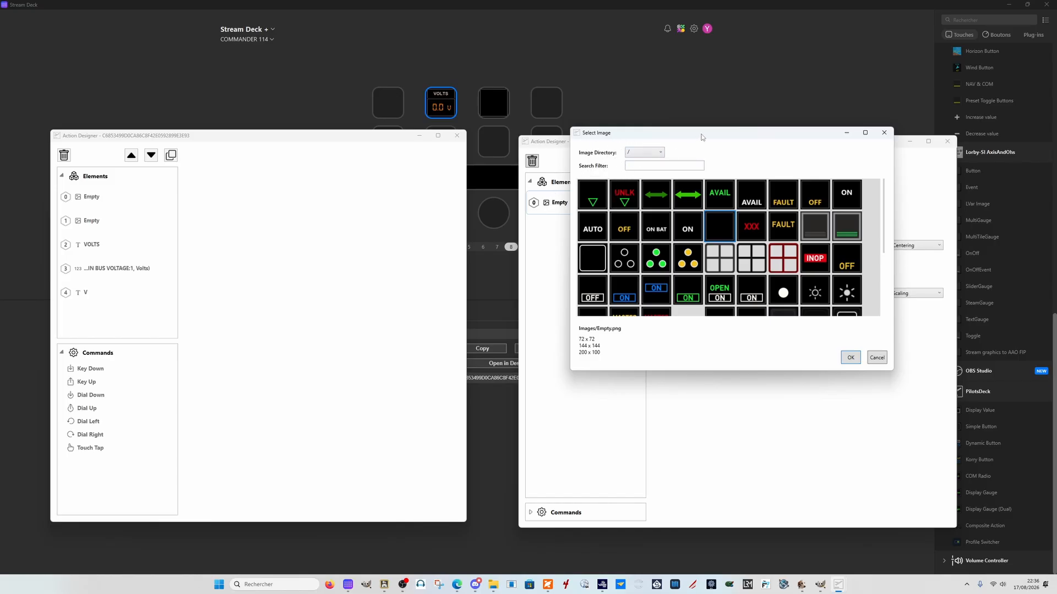
mouse_move(701, 135)
left_mouse_down()
mouse_move(702, 167)
mouse_move(699, 138)
left_mouse_up()
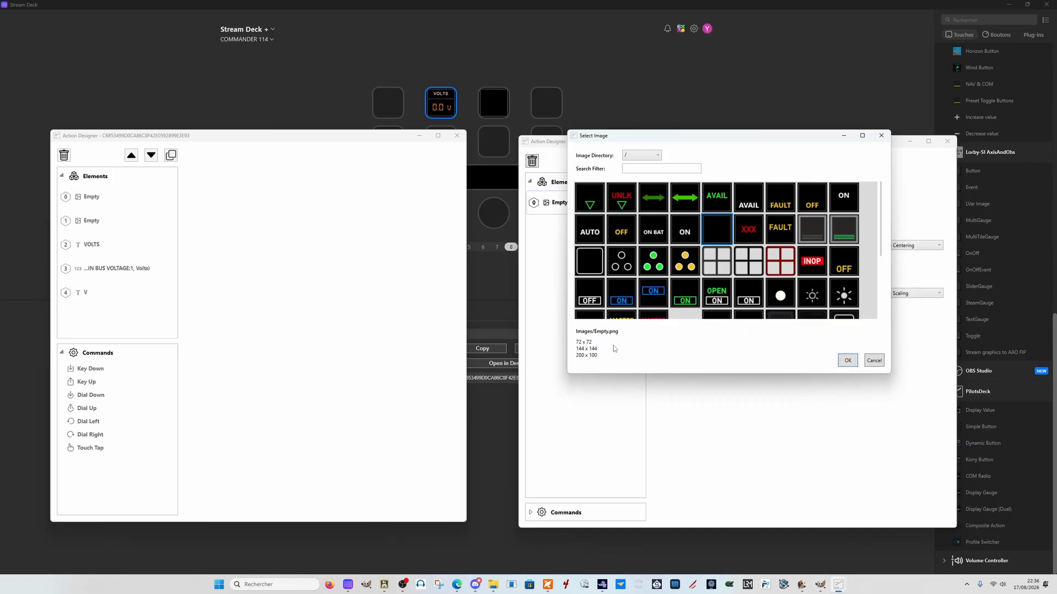
left_click(848, 362)
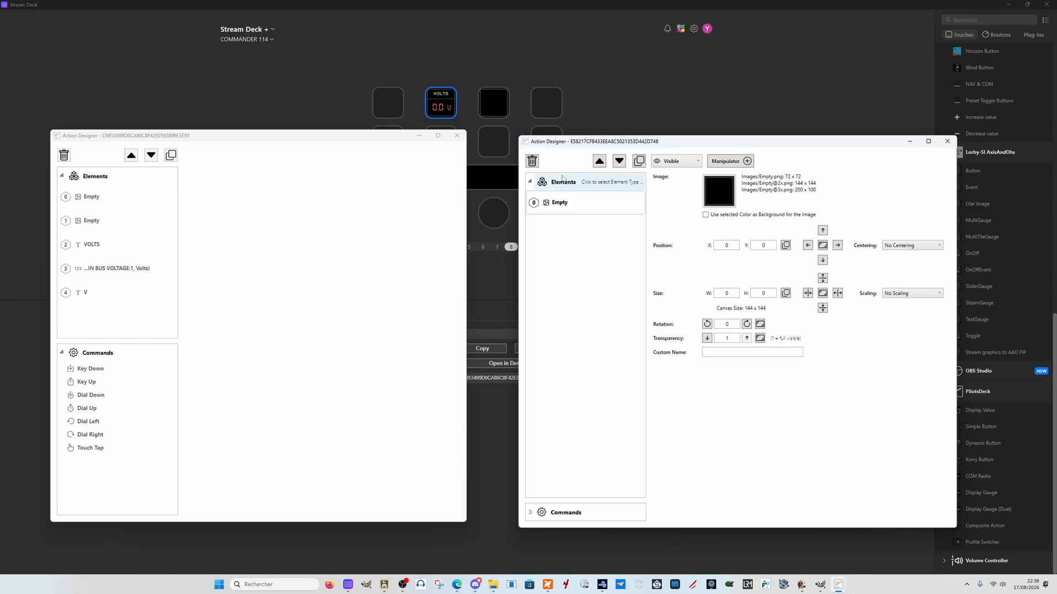
- Add a second Image element to the new action, using Images/Empty.png
left_click(577, 186)
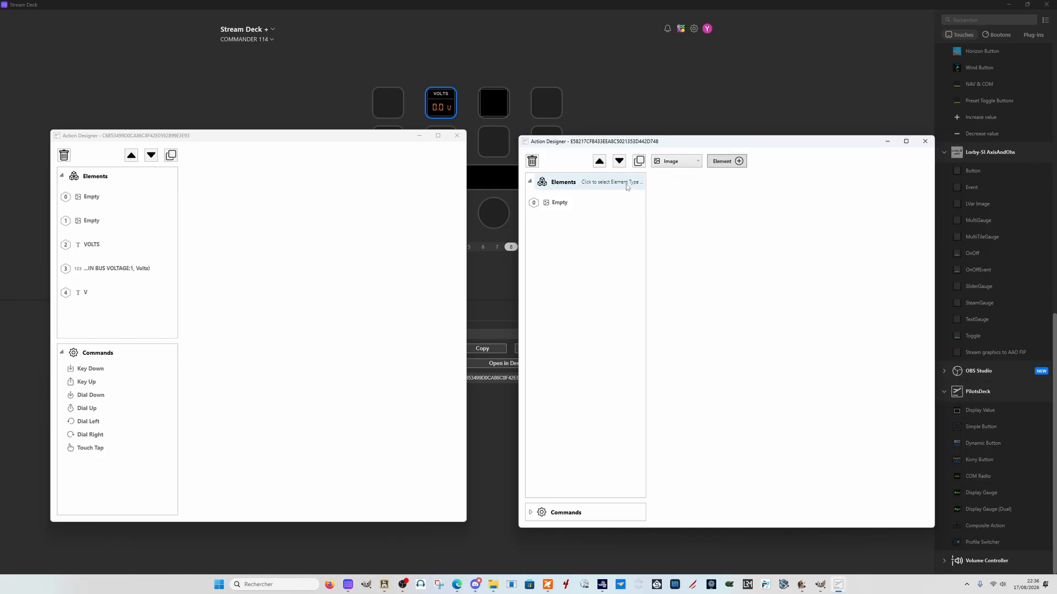
left_click(724, 163)
left_click(717, 193)
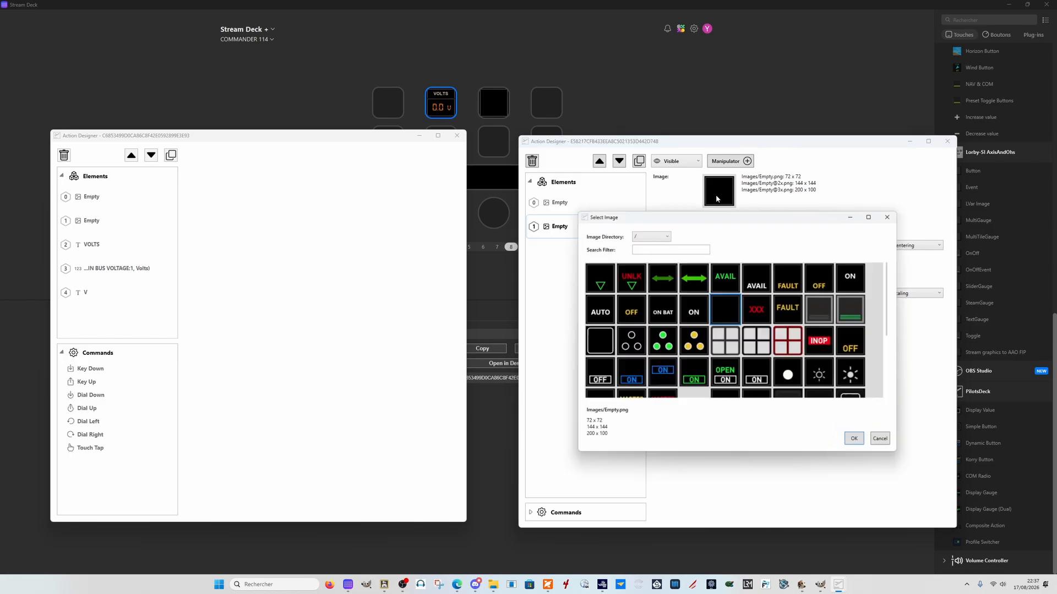
left_click(856, 441)
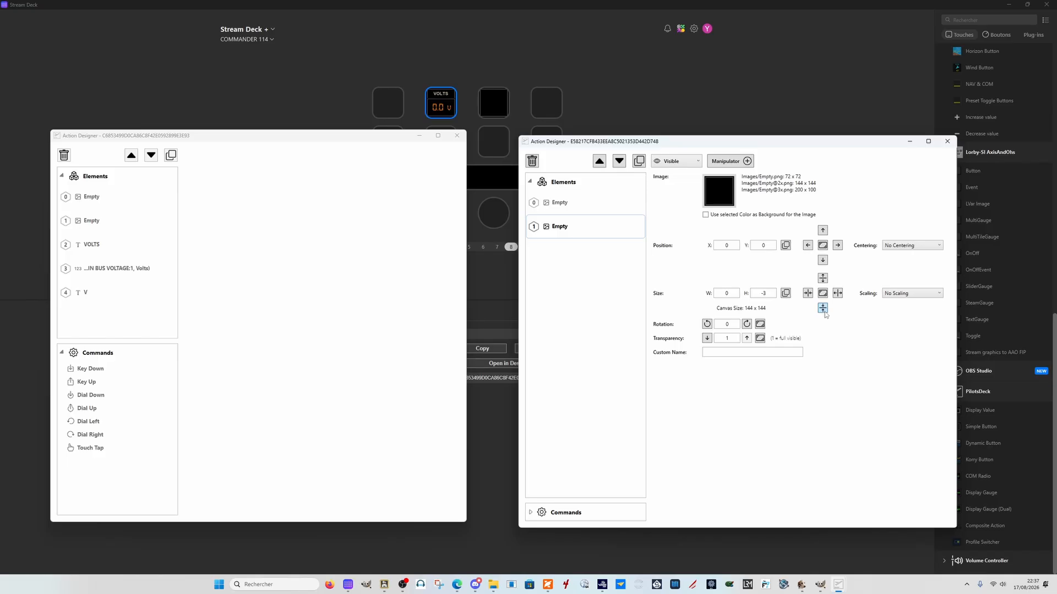
left_click(823, 310)
left_click(823, 310)
left_click(823, 309)
double_click(765, 293)
type("0")
- Nudge the second image element down to Y 47 and reduce its height to -36
left_click(823, 262)
left_click(822, 262)
left_click(823, 261)
left_click(823, 261)
left_click(823, 261)
left_click(823, 261)
left_click(823, 261)
left_click(822, 260)
left_click(823, 261)
left_click(823, 261)
left_click(823, 260)
left_click(822, 261)
left_click(823, 261)
left_click(822, 261)
left_click(822, 261)
left_click(823, 261)
left_click(823, 261)
left_click(823, 261)
left_click(823, 261)
left_click(822, 261)
left_click(823, 261)
left_click(822, 260)
left_click(823, 262)
left_click(822, 278)
left_click(823, 308)
left_click(823, 309)
left_click(823, 309)
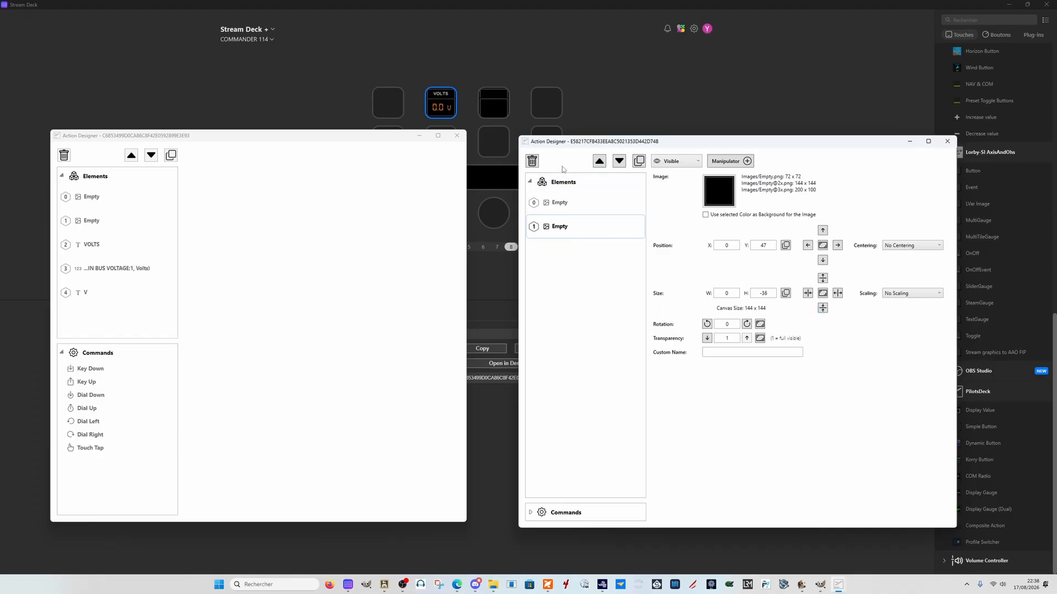
- Using the original VOLTS action's second image as reference, set the new one's Y position to 50, width to 144 and height to 86
left_click(89, 221)
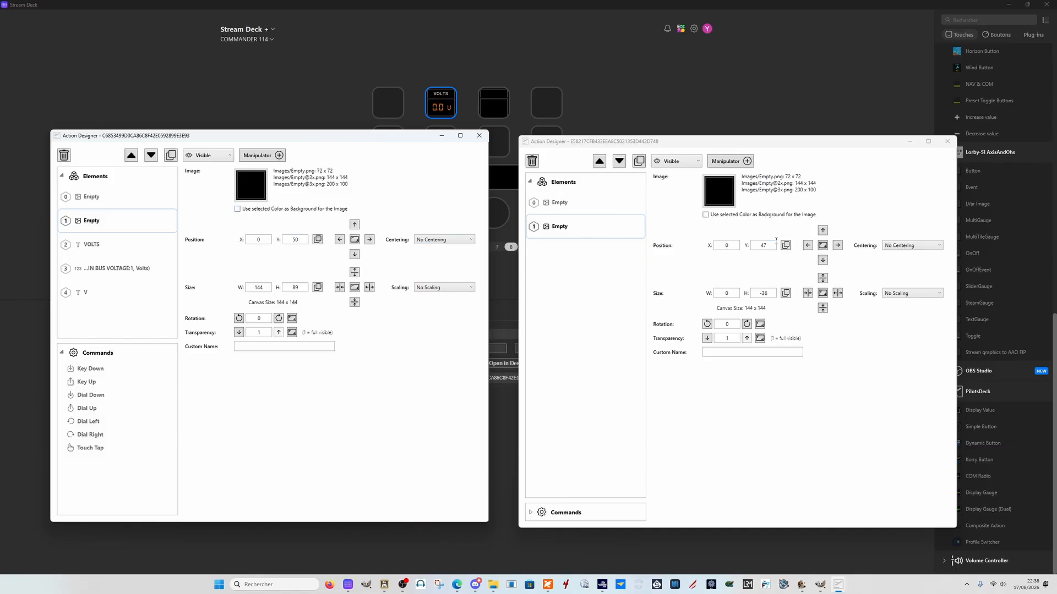
double_click(764, 246)
type("50")
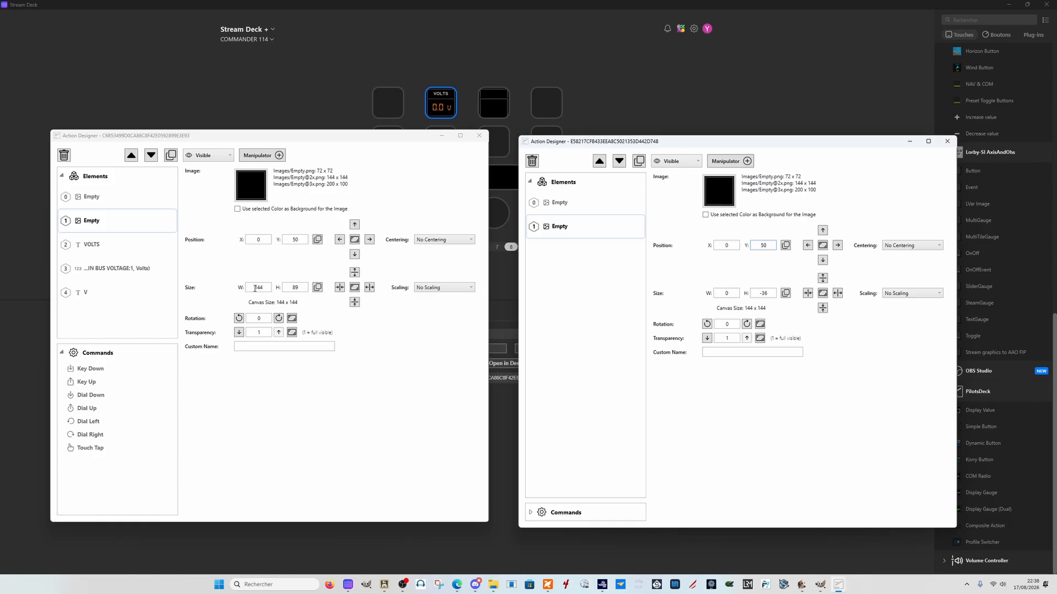
double_click(739, 293)
type("144")
key("Tab")
type("8")
left_click(823, 309)
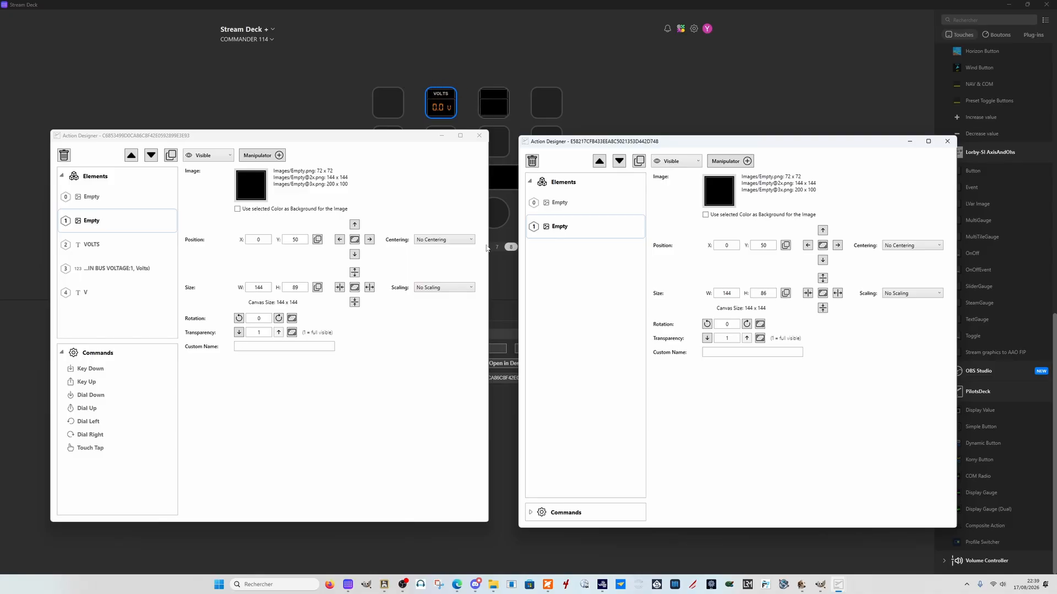
- Add a Text element reading VOLTS to the new action
left_click(588, 183)
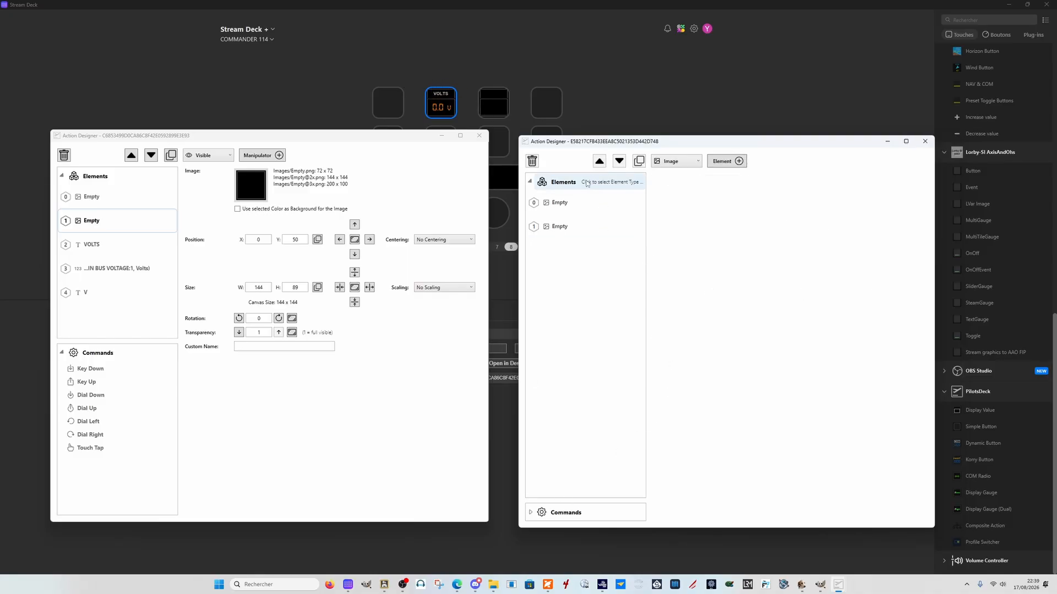
left_click(674, 161)
left_click(673, 200)
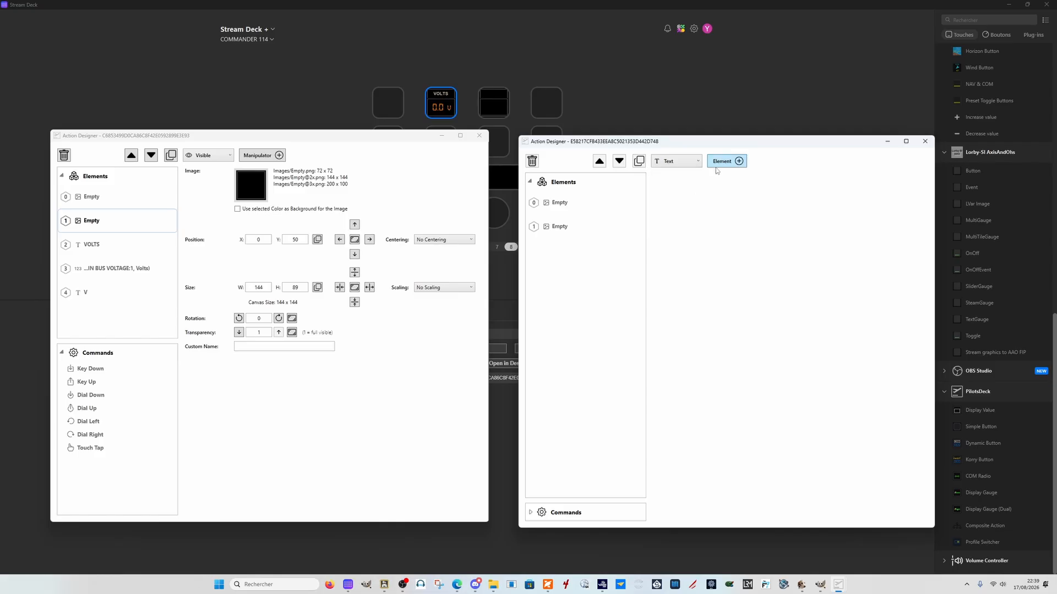
left_click(723, 162)
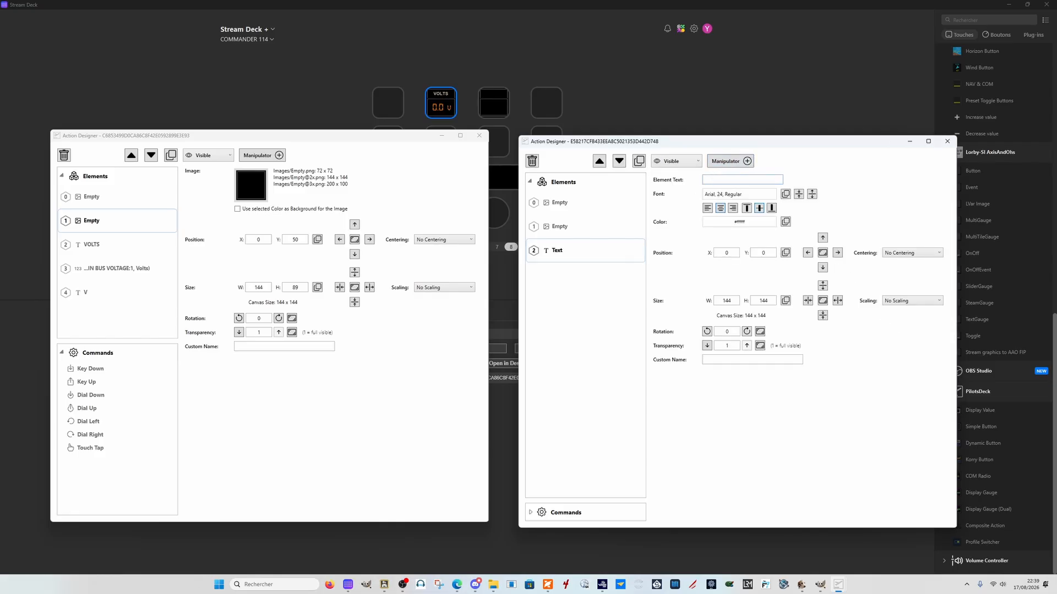
type("VOLTS")
- Set the new VOLTS text's font to Arial, 16, Bold, matching the original action's label
left_click(92, 249)
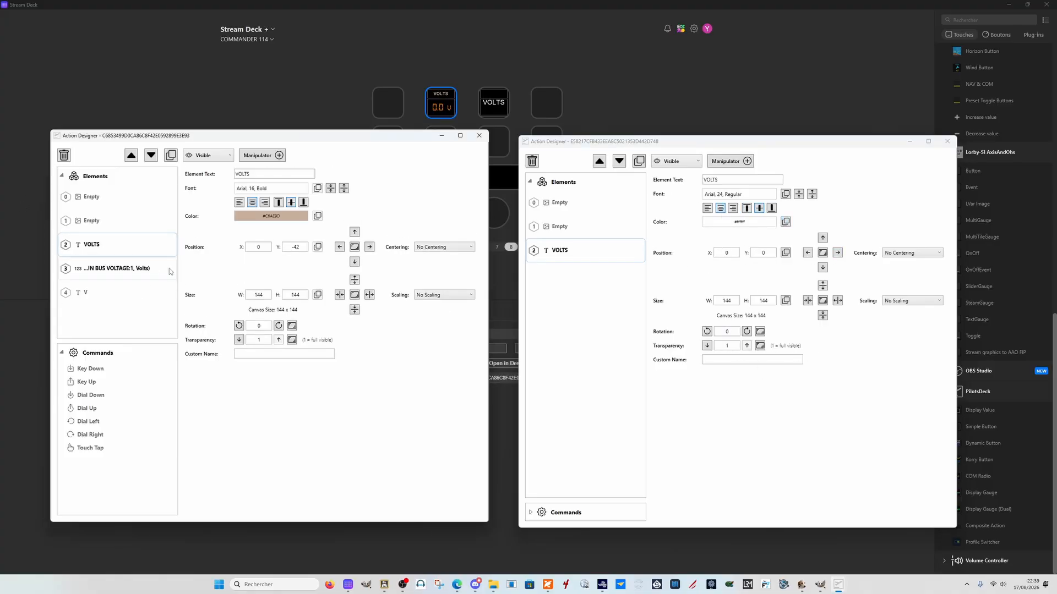
left_click(755, 196)
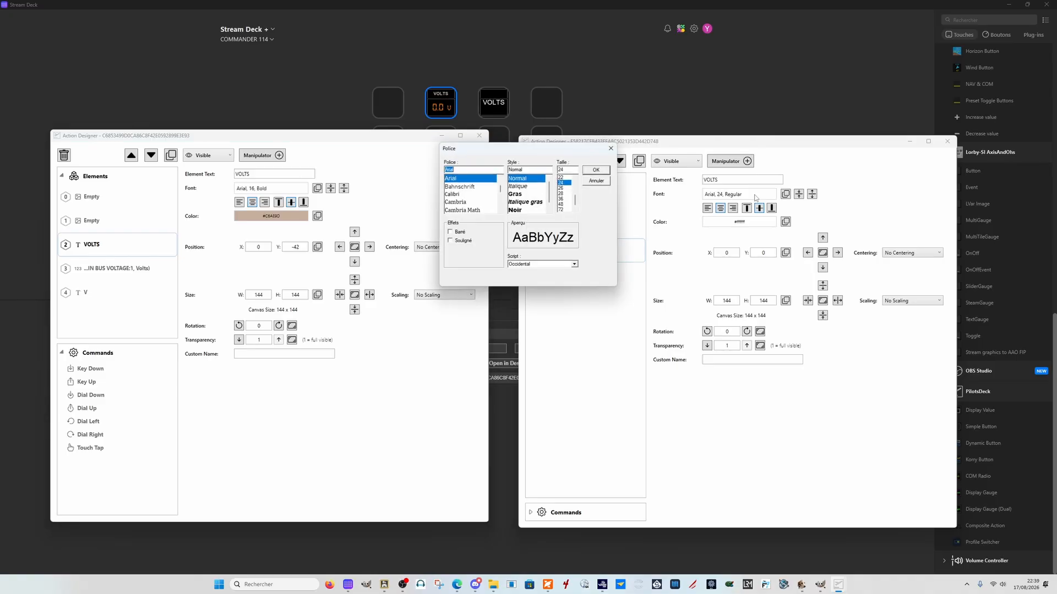
left_click_drag(573, 202, 573, 195)
left_click(565, 190)
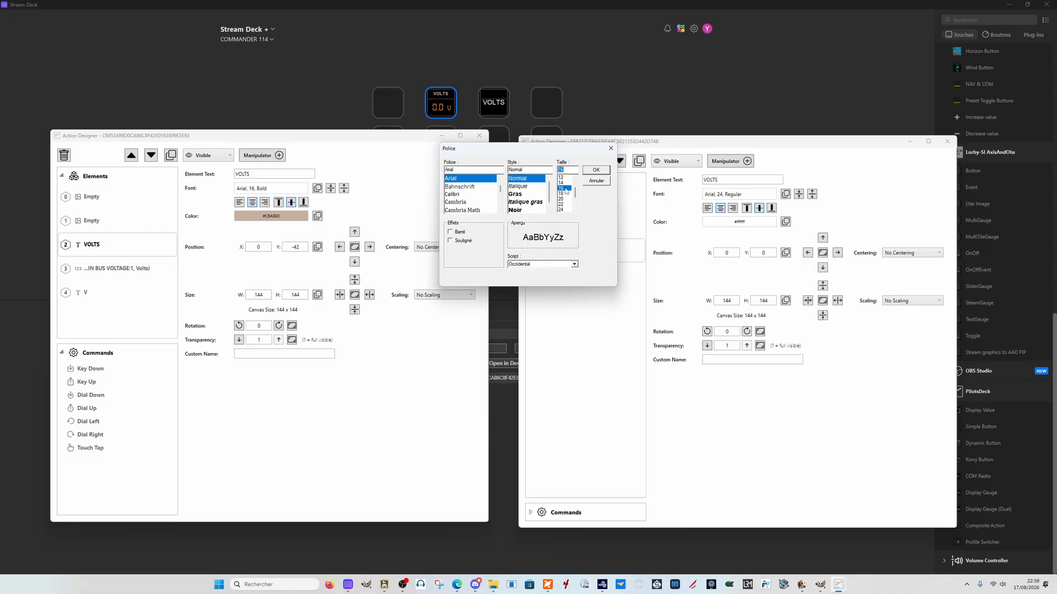
left_click(520, 195)
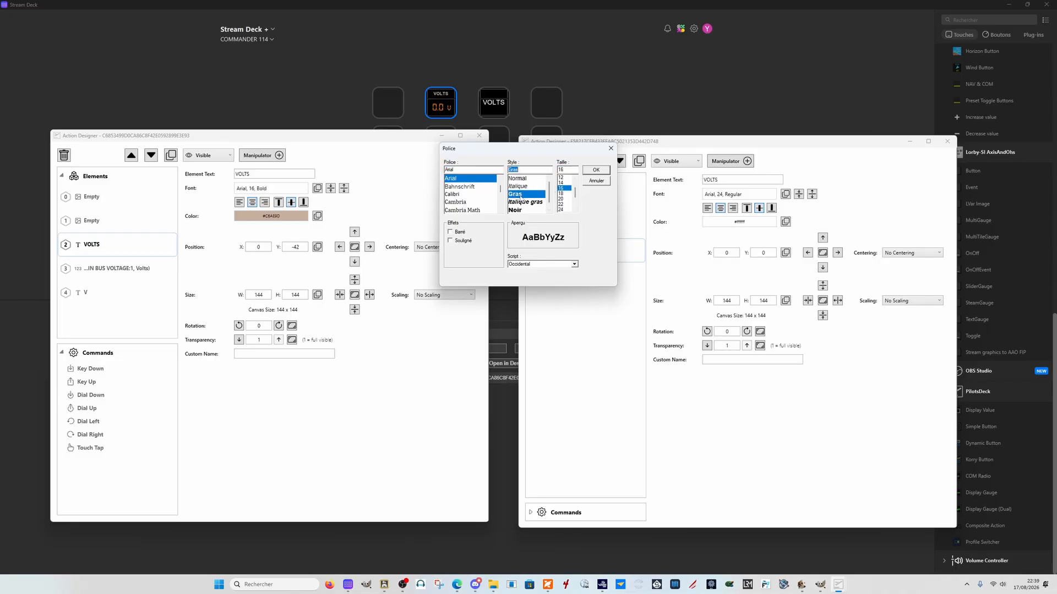
left_click(596, 170)
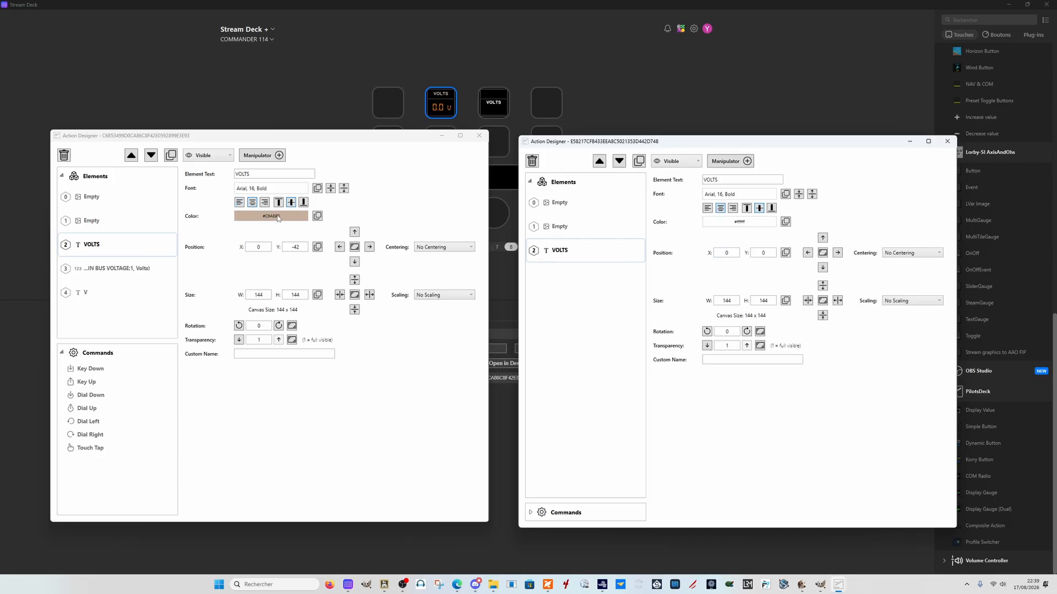
- Give the new VOLTS text the same tan colour as the original label and set its Y position to -42
left_click(741, 224)
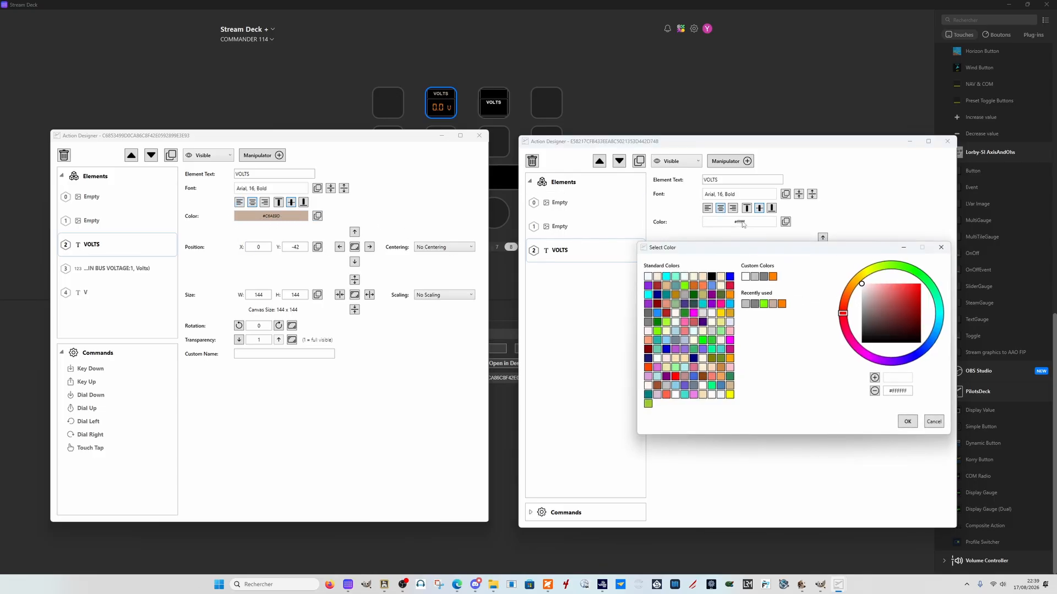
left_click(773, 305)
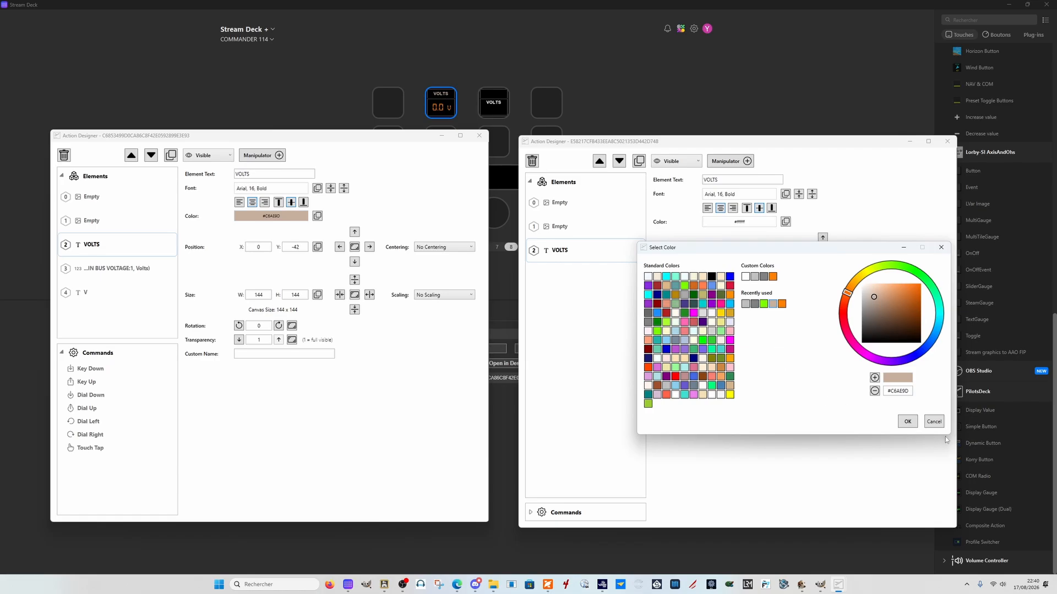
left_click(907, 422)
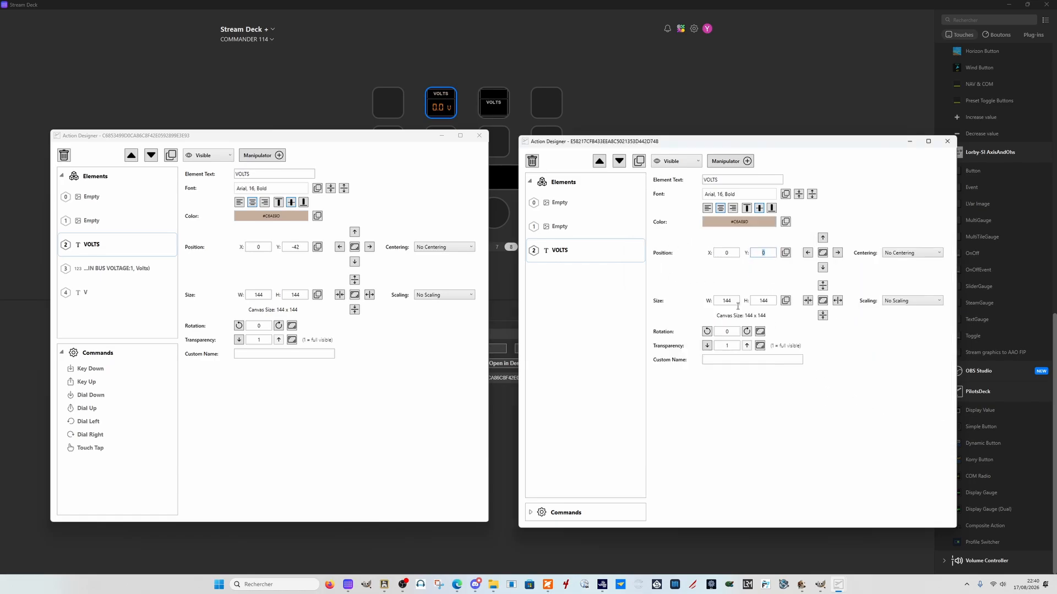
type("-42")
key("Return")
- Add another Text element reading V to the new action
left_click(577, 182)
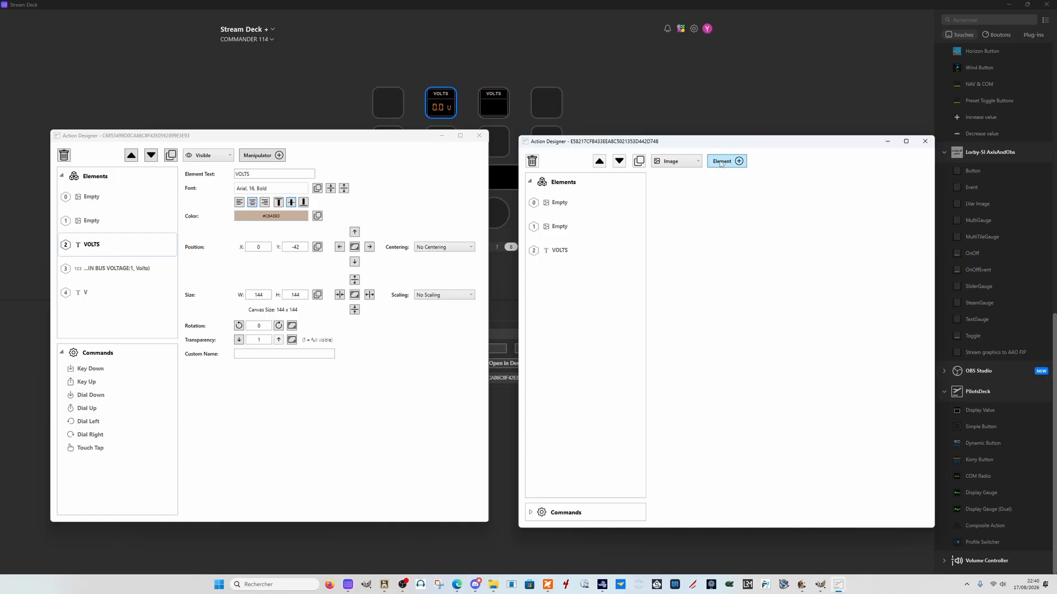
left_click(681, 163)
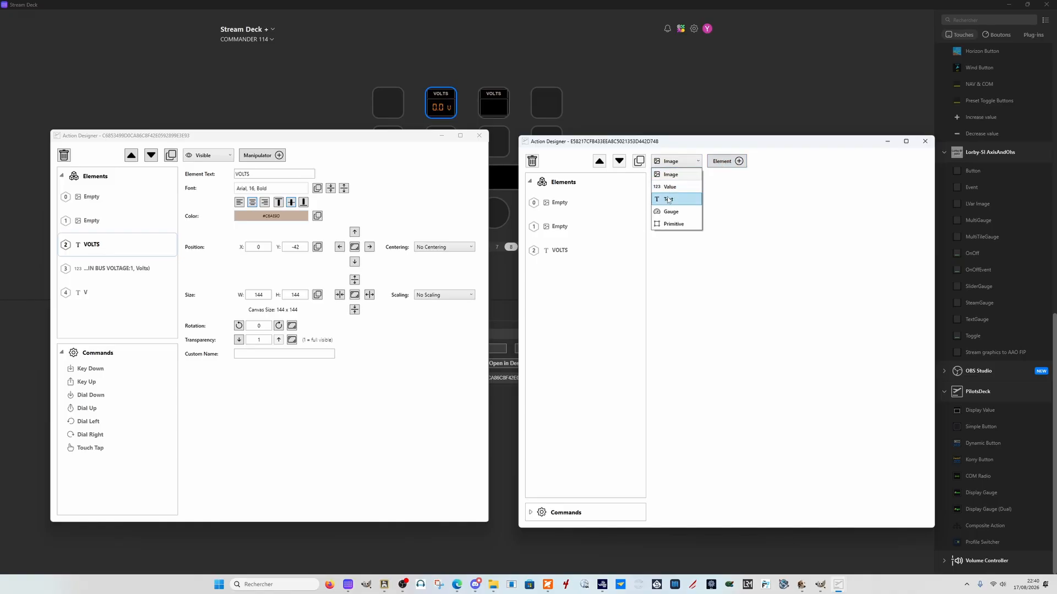
left_click(671, 201)
left_click(724, 165)
left_click(713, 176)
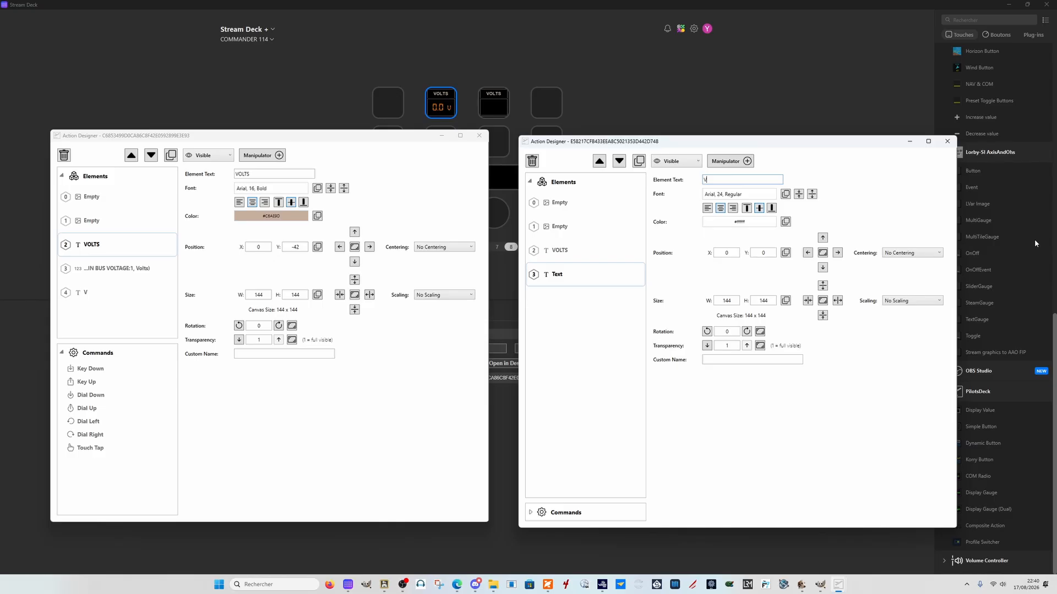
key("Return")
- Set the new V text's font to Digital-7, Regular, size 30, using the original action's V as reference
left_click(752, 195)
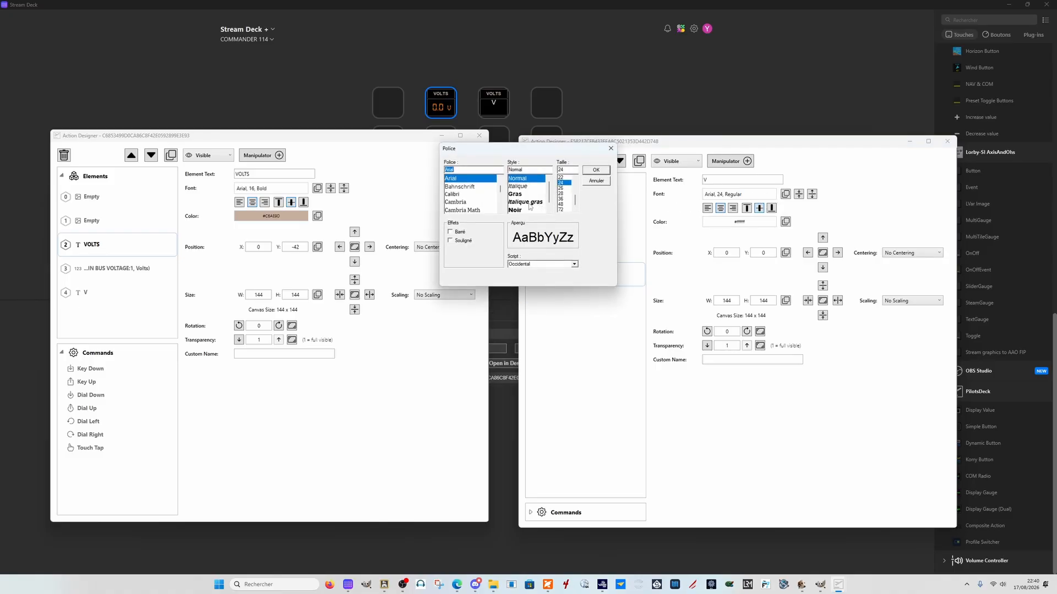
left_click(501, 211)
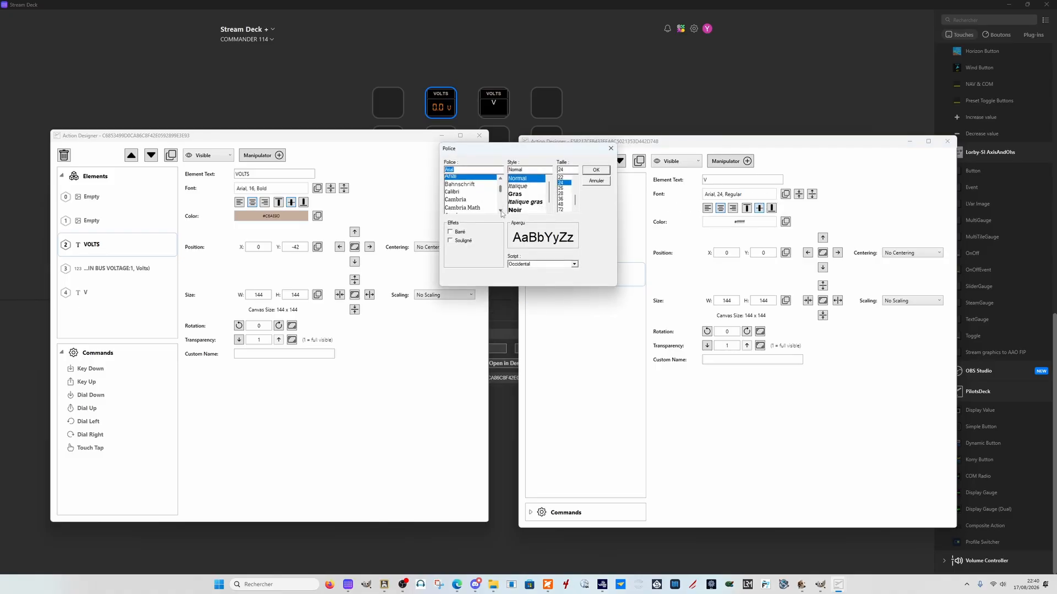
left_click(501, 211)
left_click(501, 211)
left_click(501, 211)
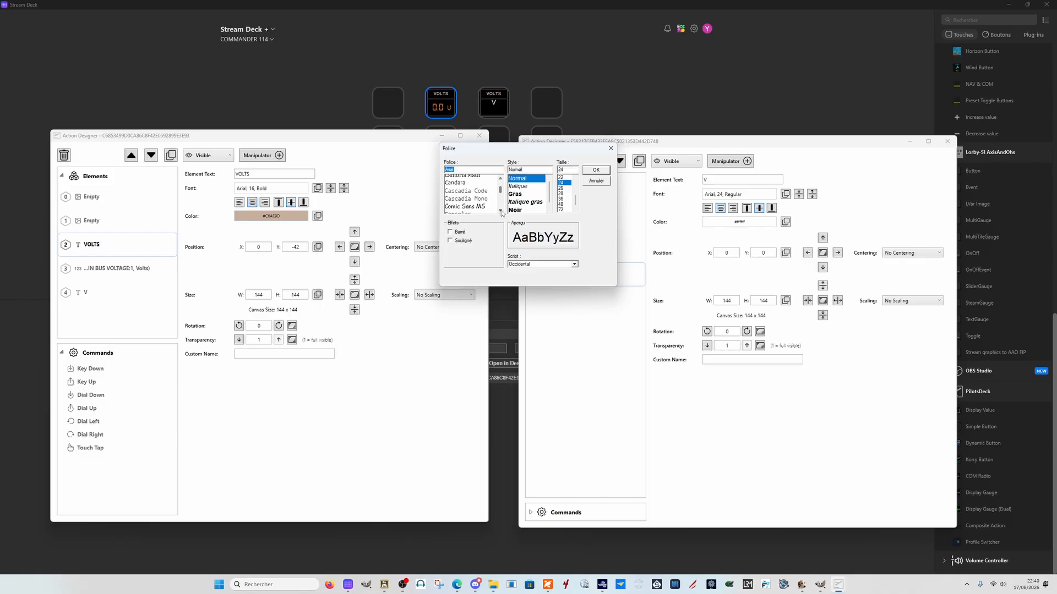
left_click(501, 212)
left_click(501, 211)
left_click(501, 211)
left_click(501, 211)
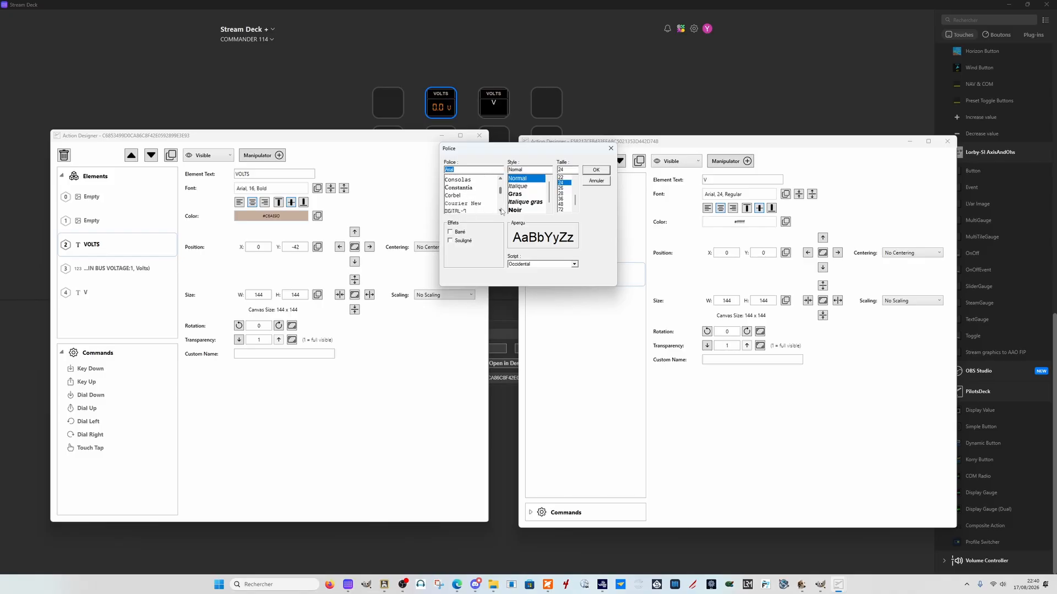
left_click(501, 211)
scroll(493, 177, "down", 5)
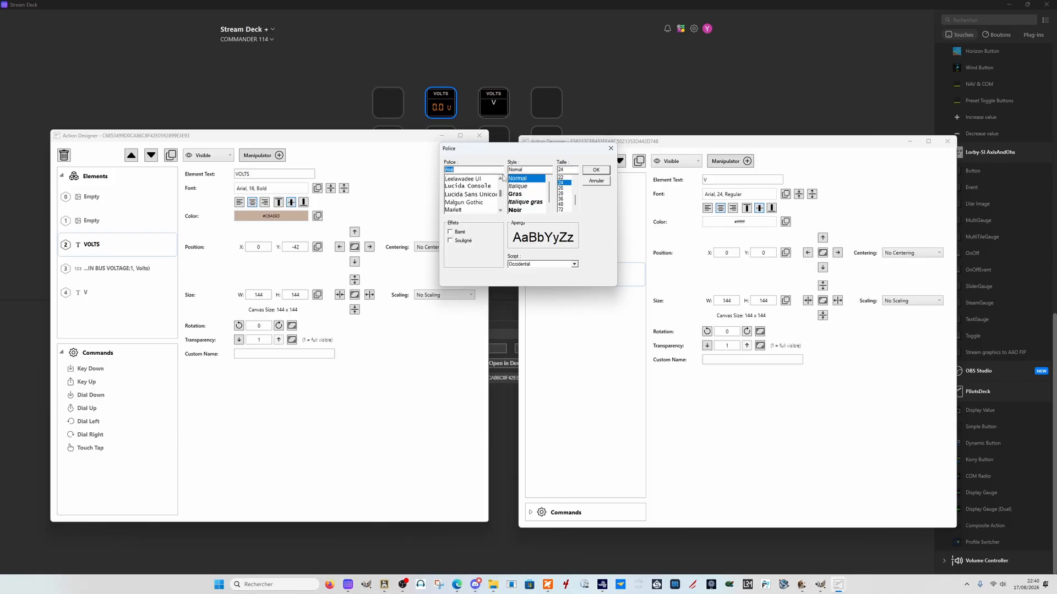
left_click(500, 179)
left_click(500, 178)
left_click(500, 179)
left_click(500, 179)
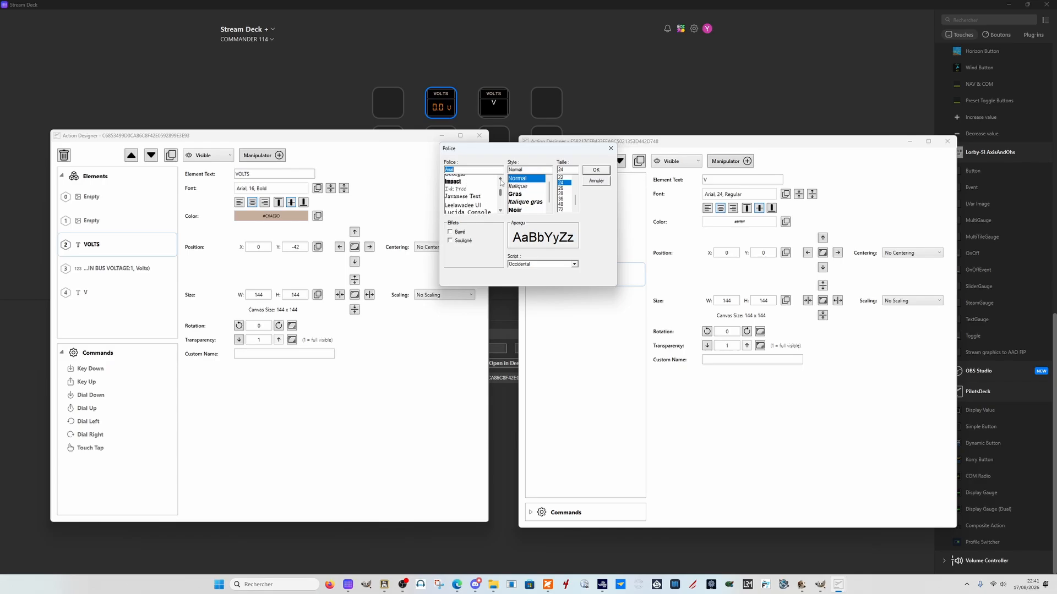
left_click(501, 180)
left_click(500, 179)
left_click(500, 179)
left_click(500, 179)
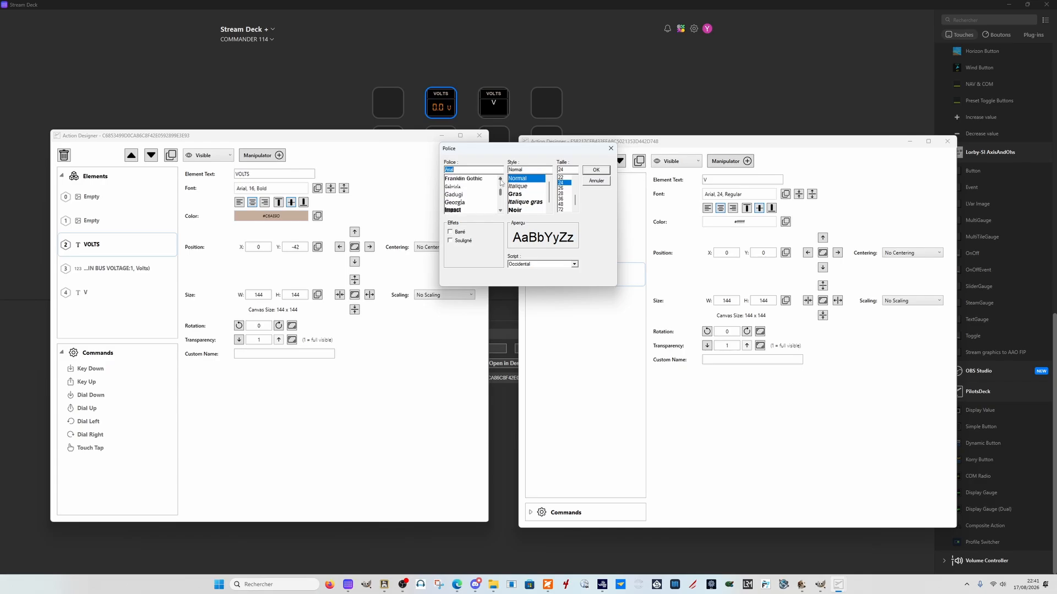
left_click(500, 180)
left_click(500, 180)
left_click(501, 180)
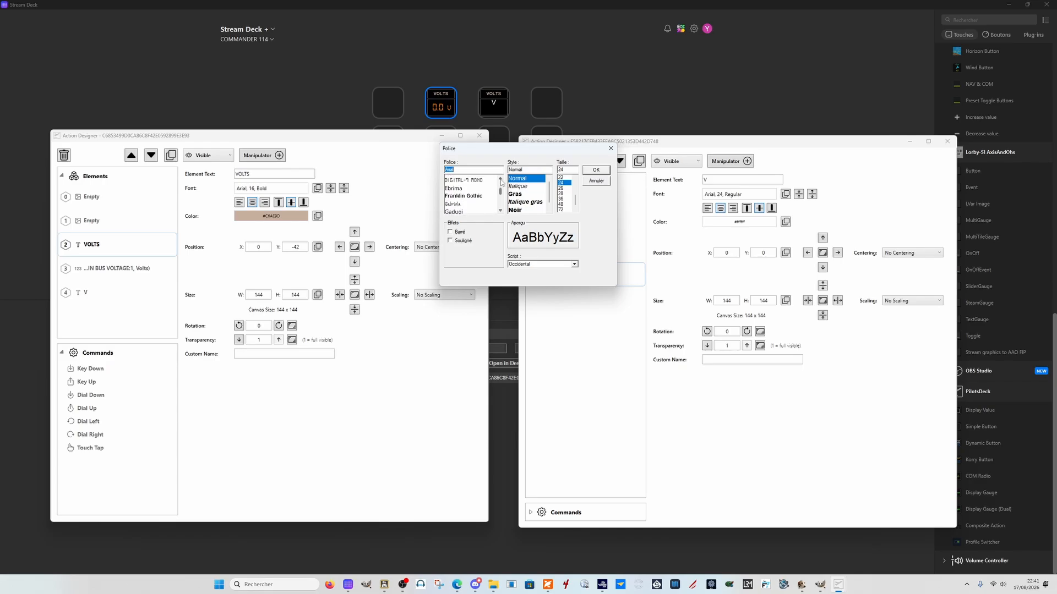
left_click(457, 178)
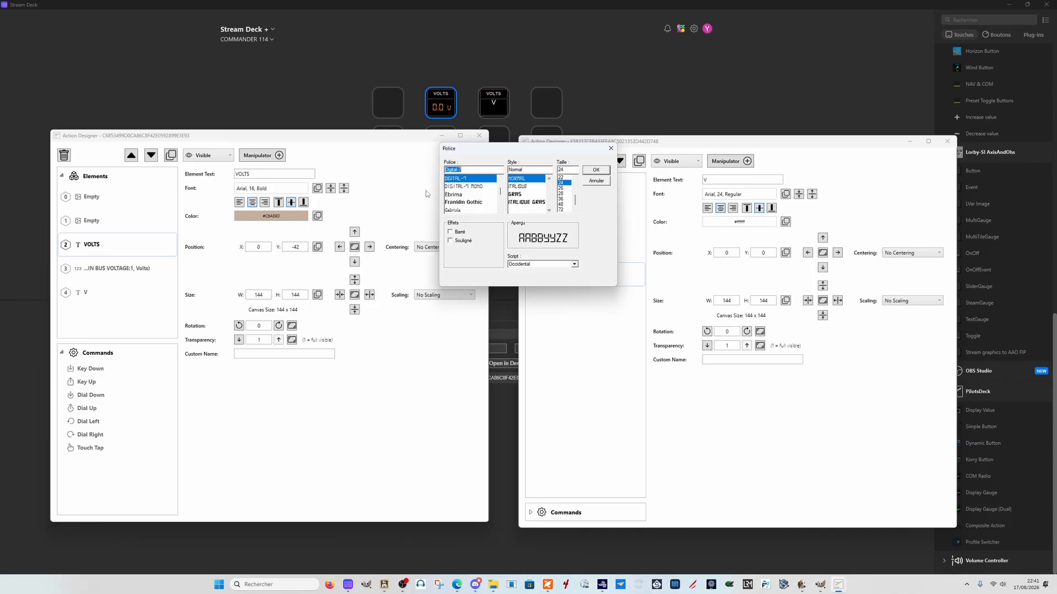
left_click(588, 172)
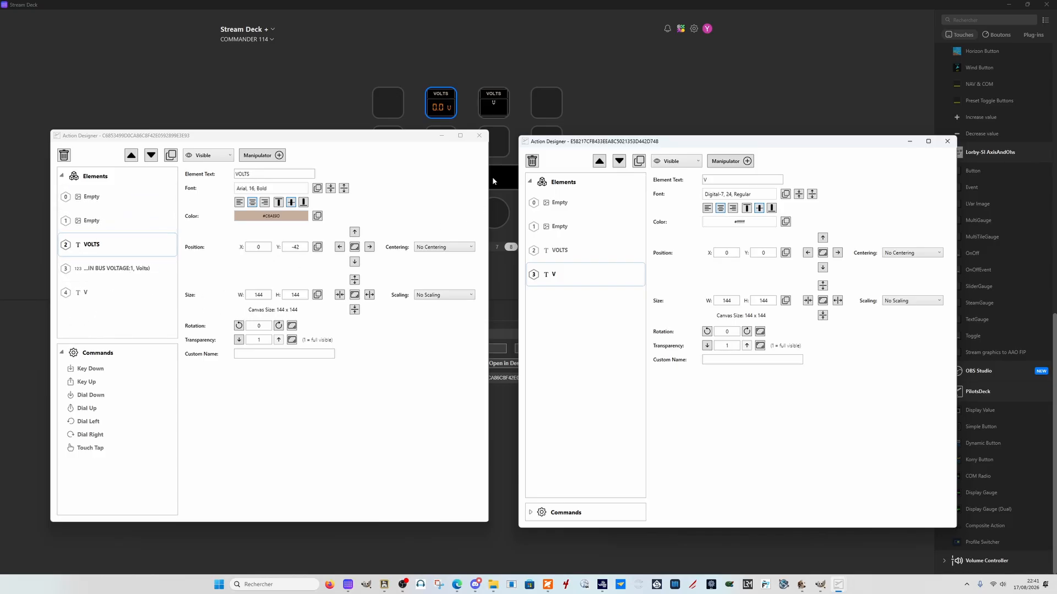
left_click(93, 297)
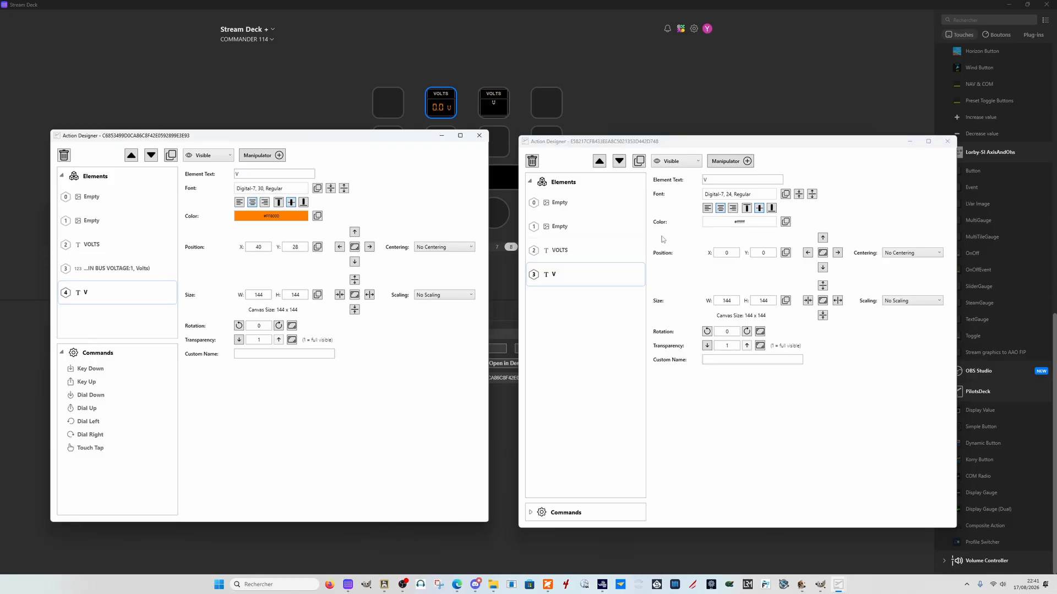
left_click(812, 195)
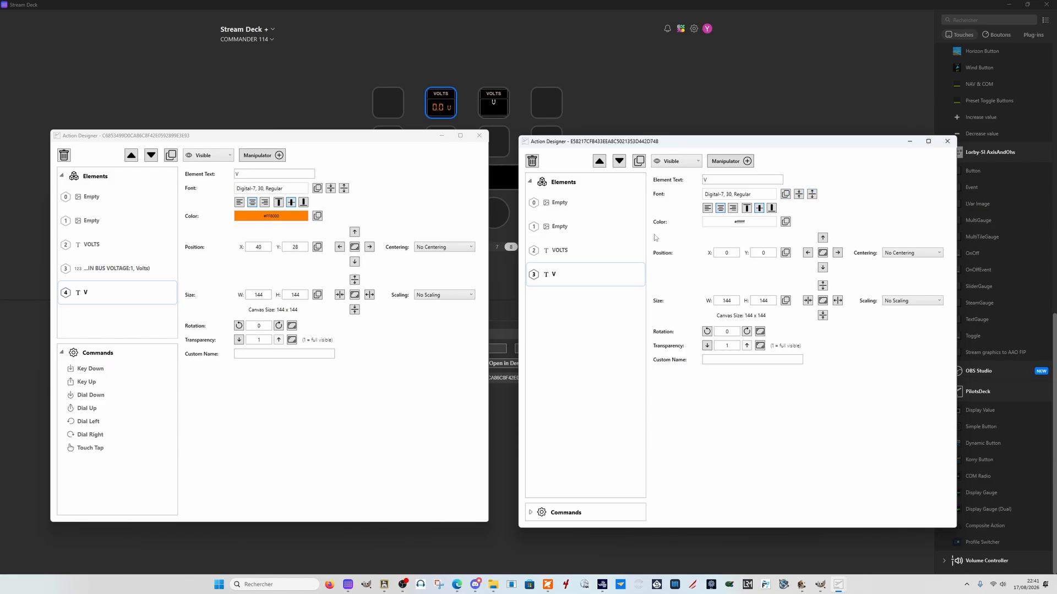
- Colour the new V text orange #FF8000 and position it at X 40, Y 28
left_click(748, 223)
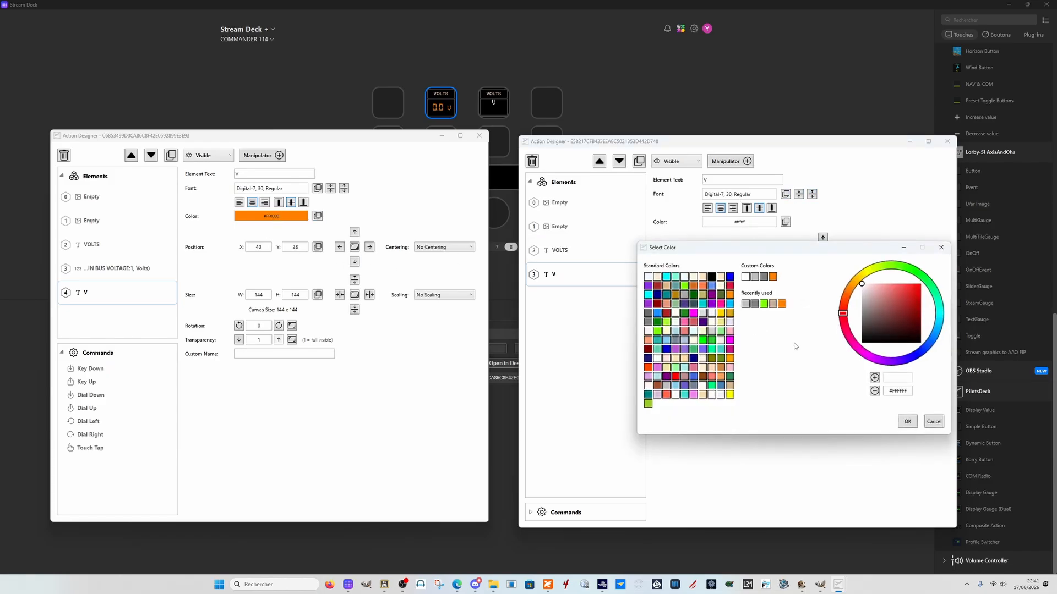
left_click(783, 306)
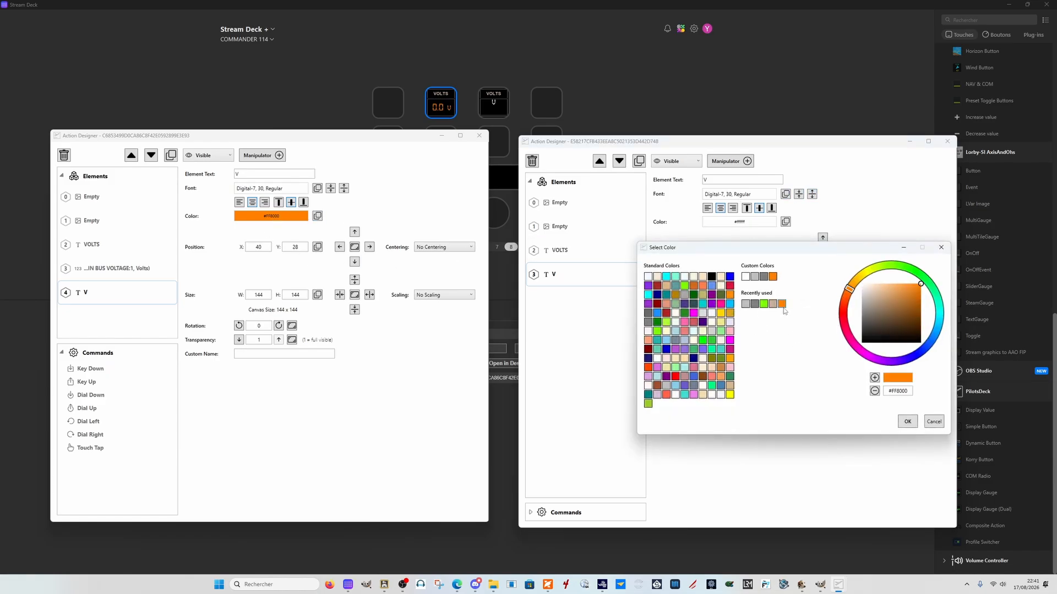
left_click(906, 422)
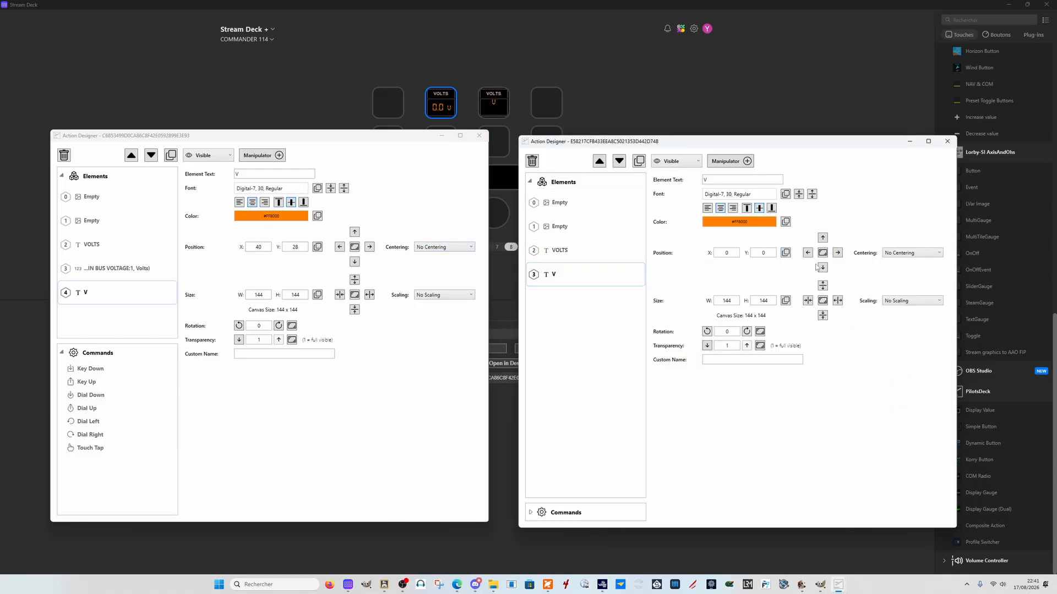
double_click(736, 254)
double_click(769, 250)
- Switch to Microsoft Edge, search for gemini in a new browser tab and open Google Gemini
mouse_move(833, 590)
mouse_move(458, 585)
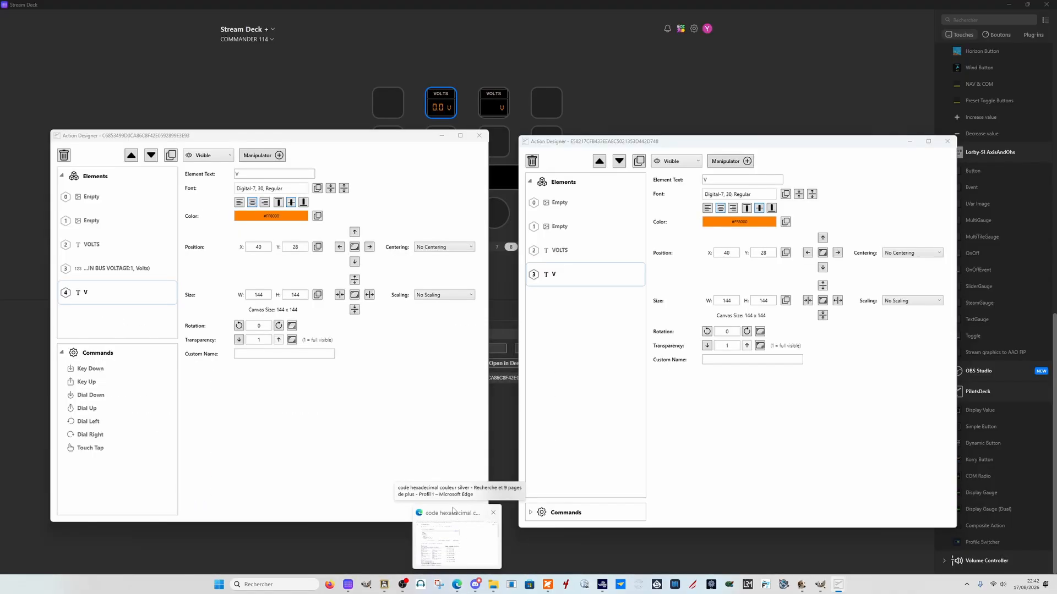
left_click(469, 534)
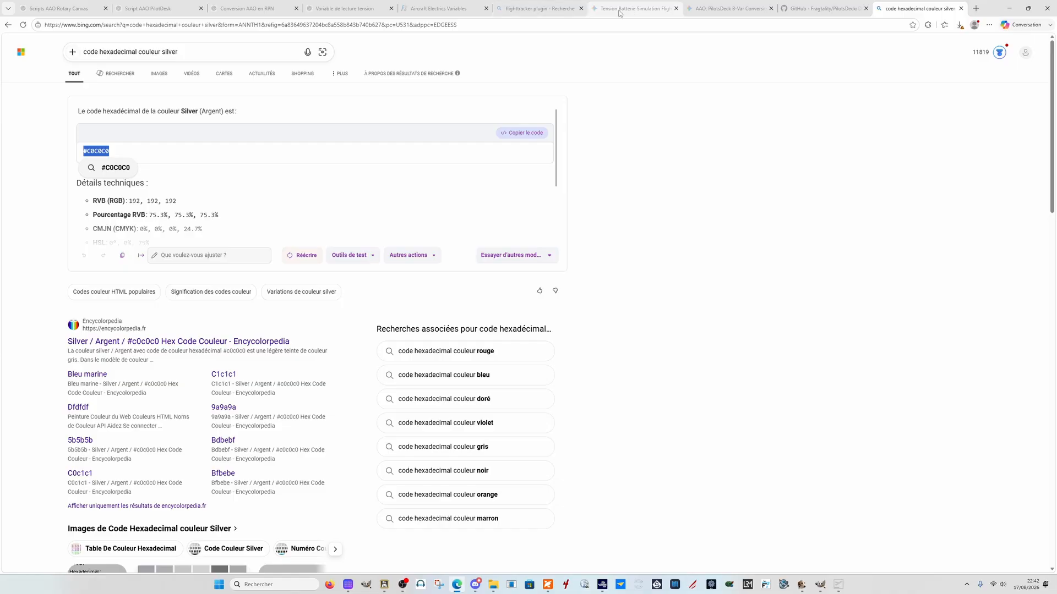
left_click(975, 9)
left_click(407, 135)
type("g")
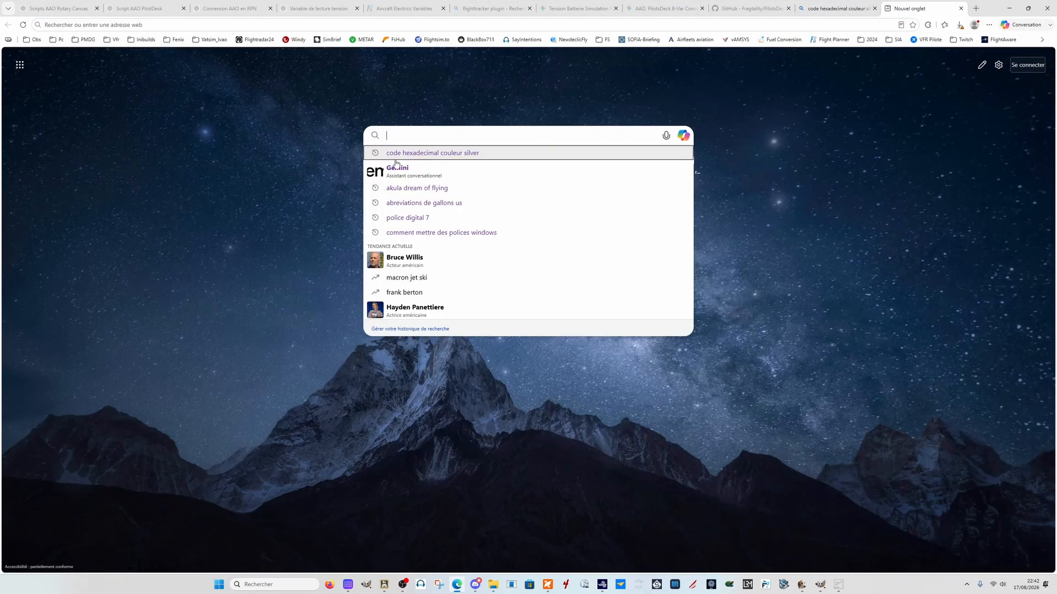
type("emini")
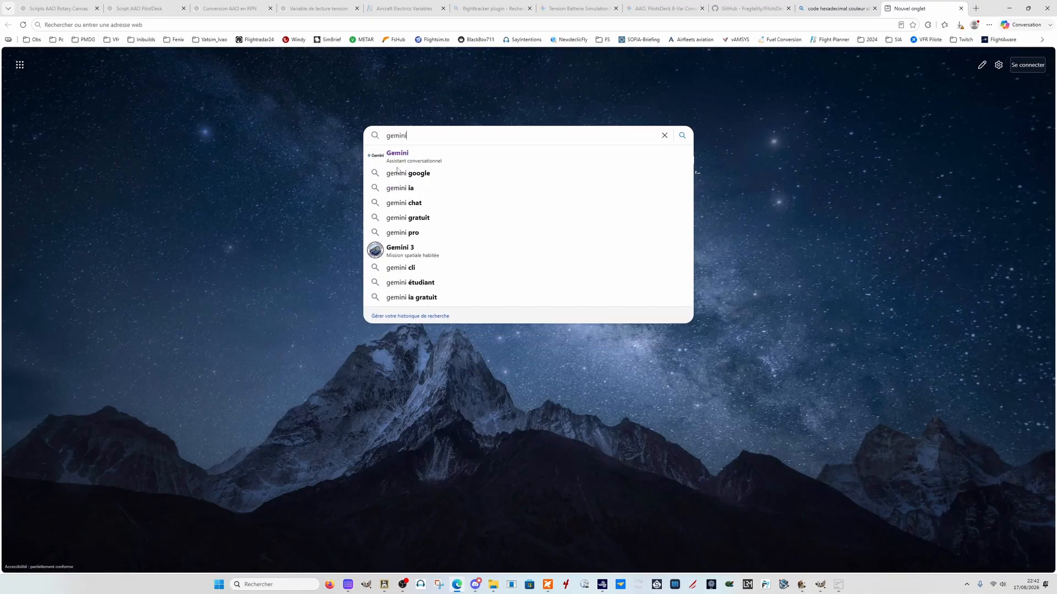
key("Return")
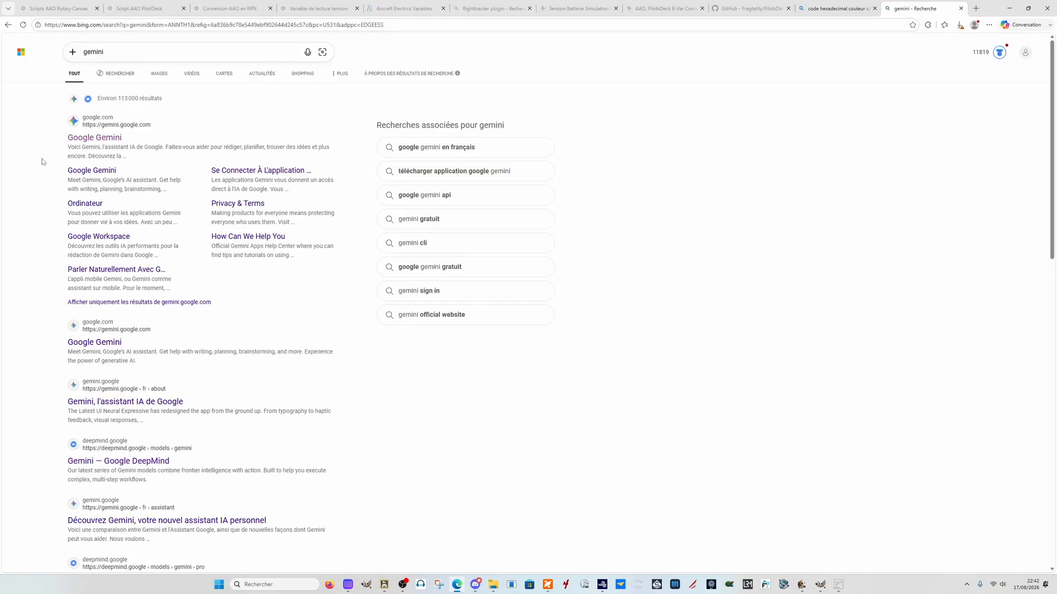
left_click(109, 145)
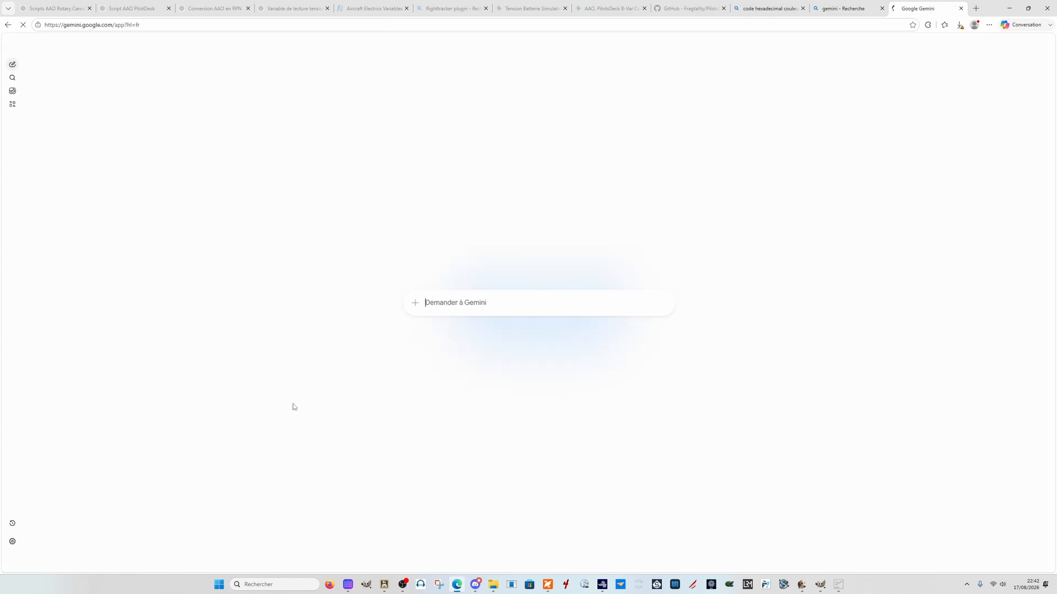
- Ask Gemini "donnes moi la variable de lecture de la tension de la batterie dans fs24"
left_click(450, 306)
type("d")
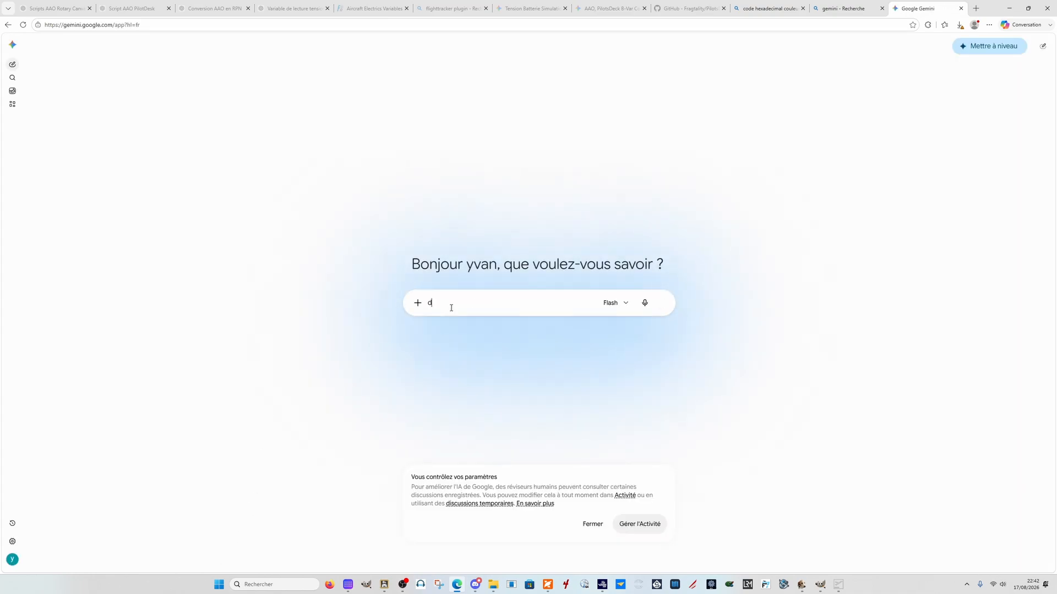
type("onnes moi la variable de lecture de la tension de la")
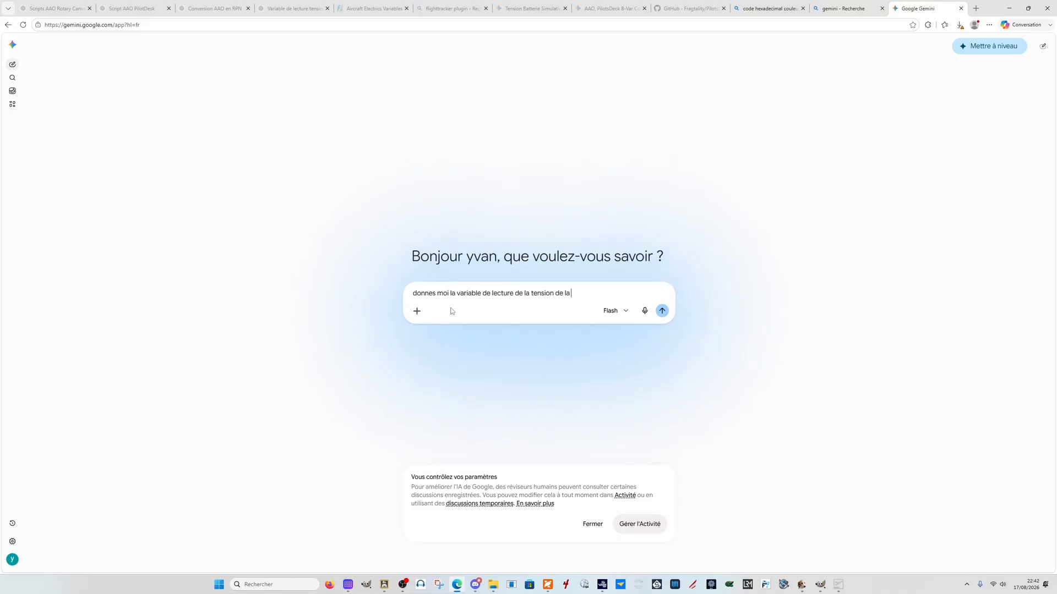
type(" batterie dans fs24")
key("Return")
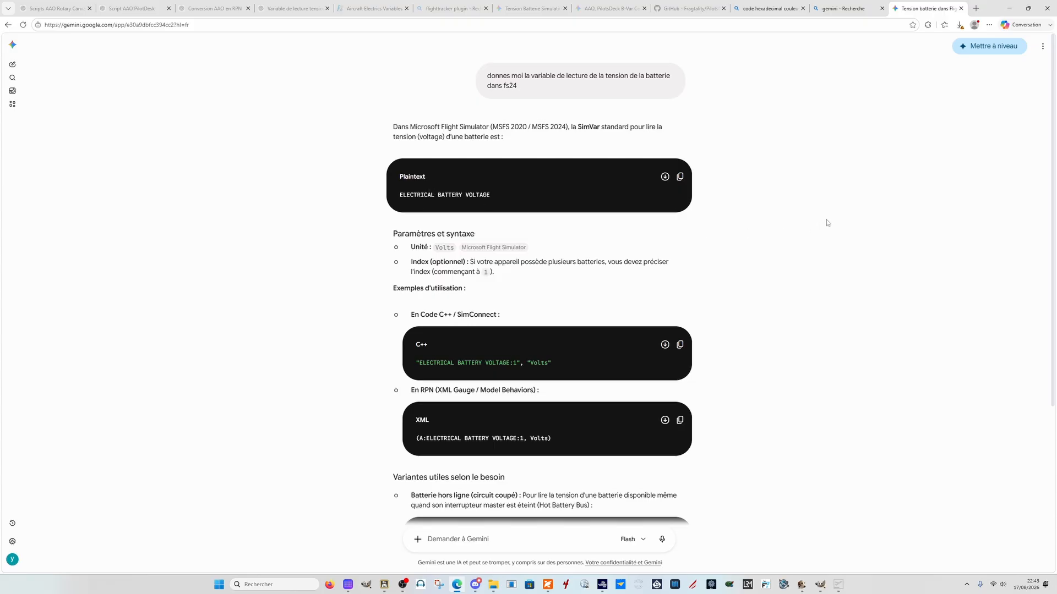
- Examine the C++ and RPN syntax for the battery voltage variable and the suggested variants in Gemini's answer
scroll(814, 210, "down", 2)
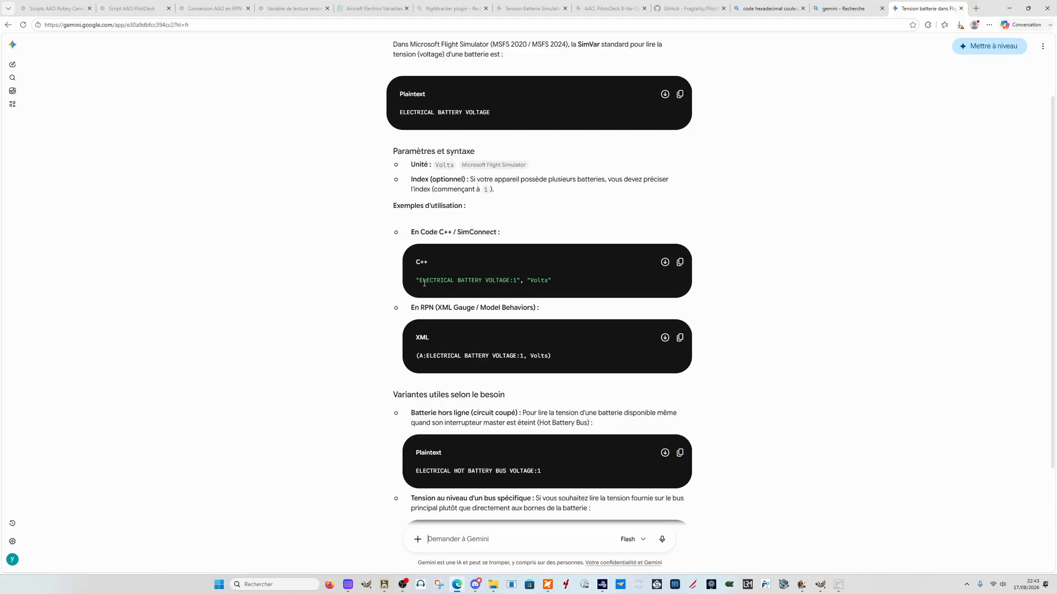
left_click_drag(421, 283, 518, 283)
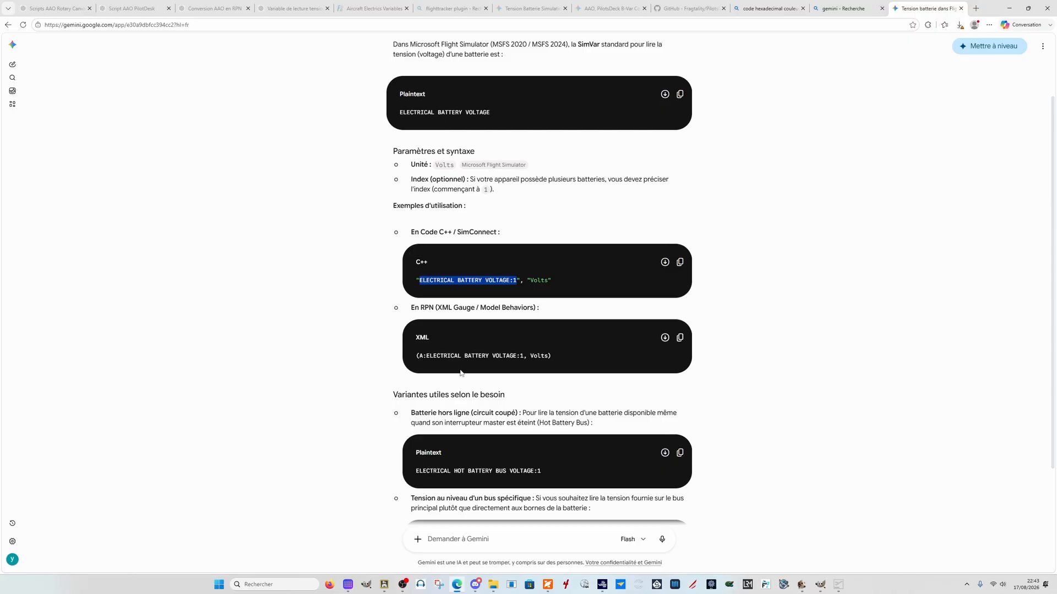
left_click_drag(416, 356, 554, 354)
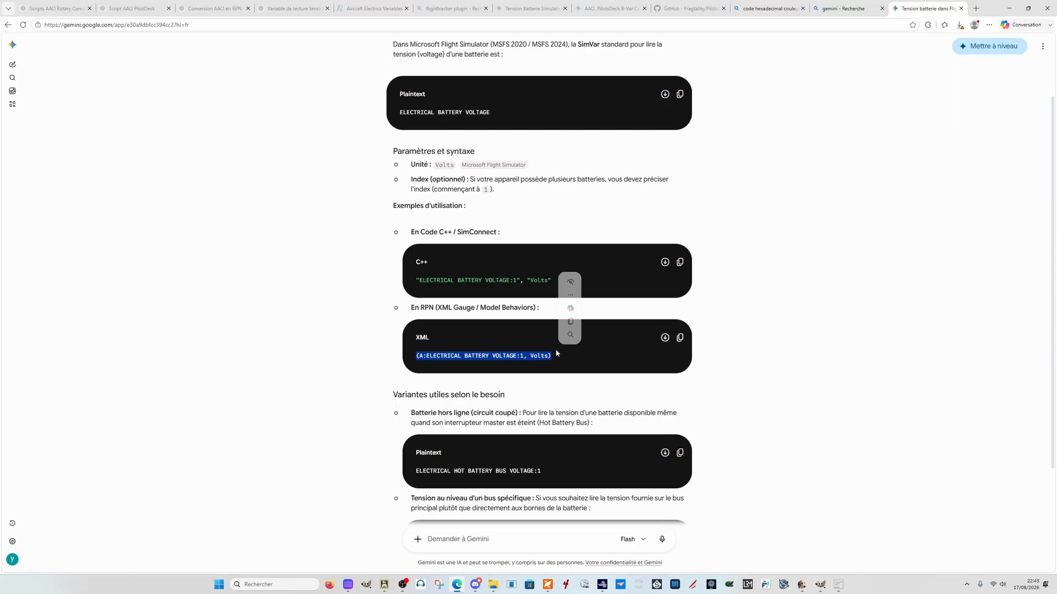
scroll(737, 363, "down", 1)
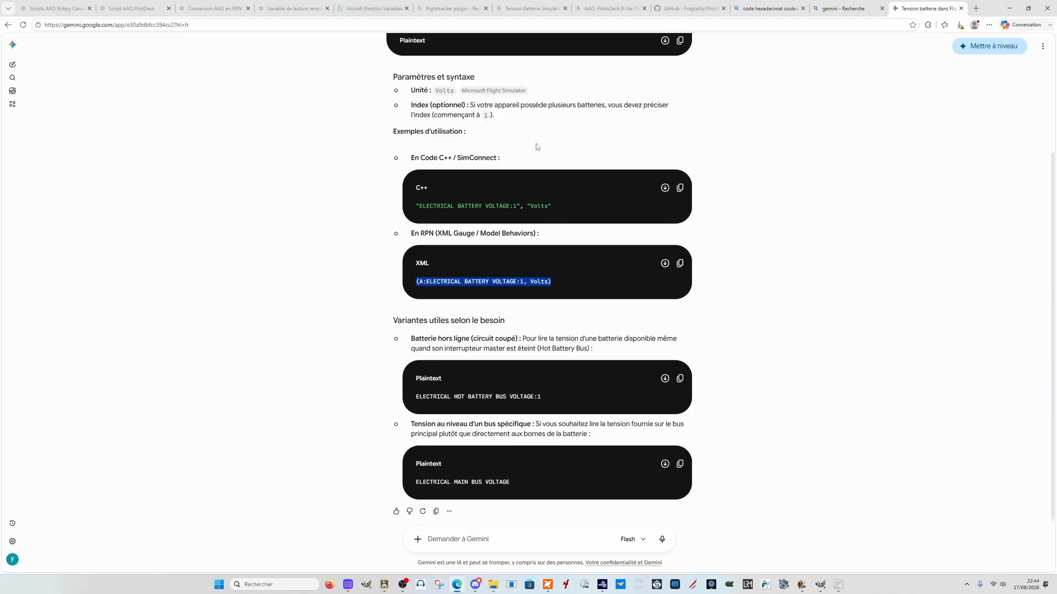
- Look up the ELECTRICAL MAIN BUS VOLTAGE variable on the Aircraft Electrics Variables page of the Flight Simulator SDK documentation
left_click(365, 9)
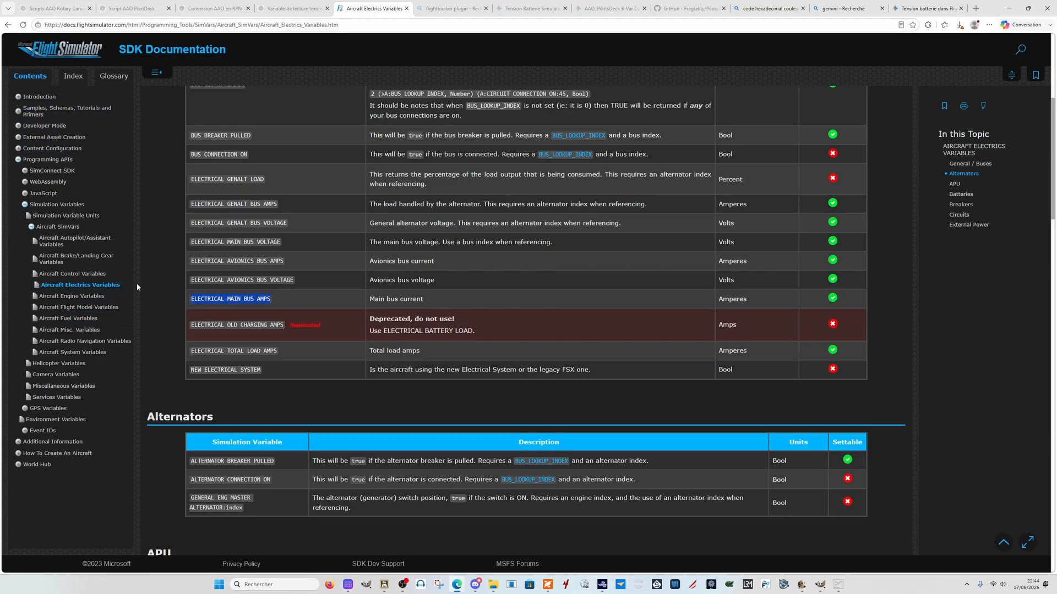
left_click(79, 274)
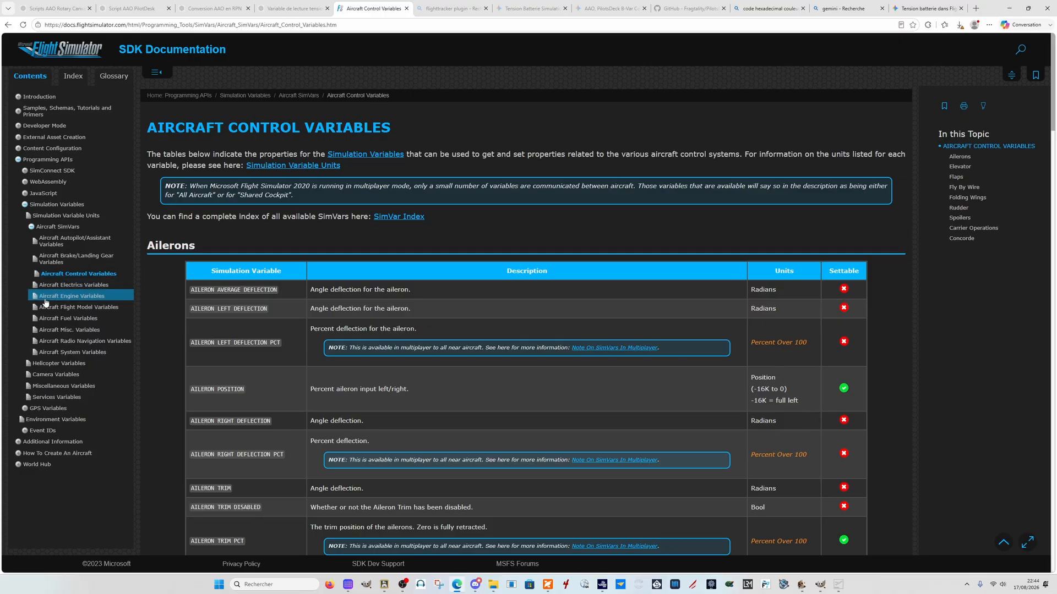
left_click(54, 284)
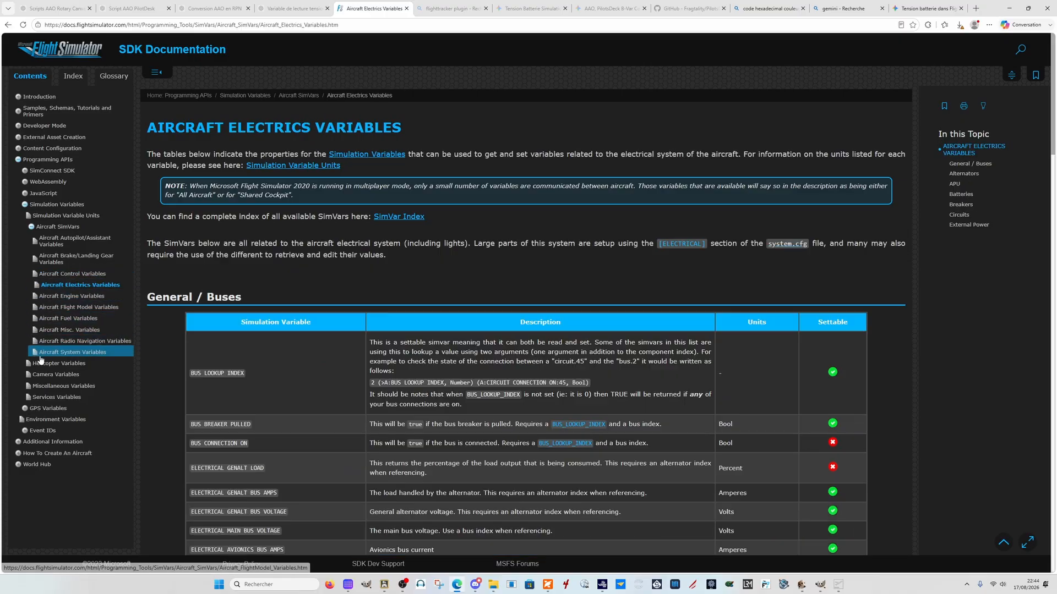
scroll(362, 231, "down", 1)
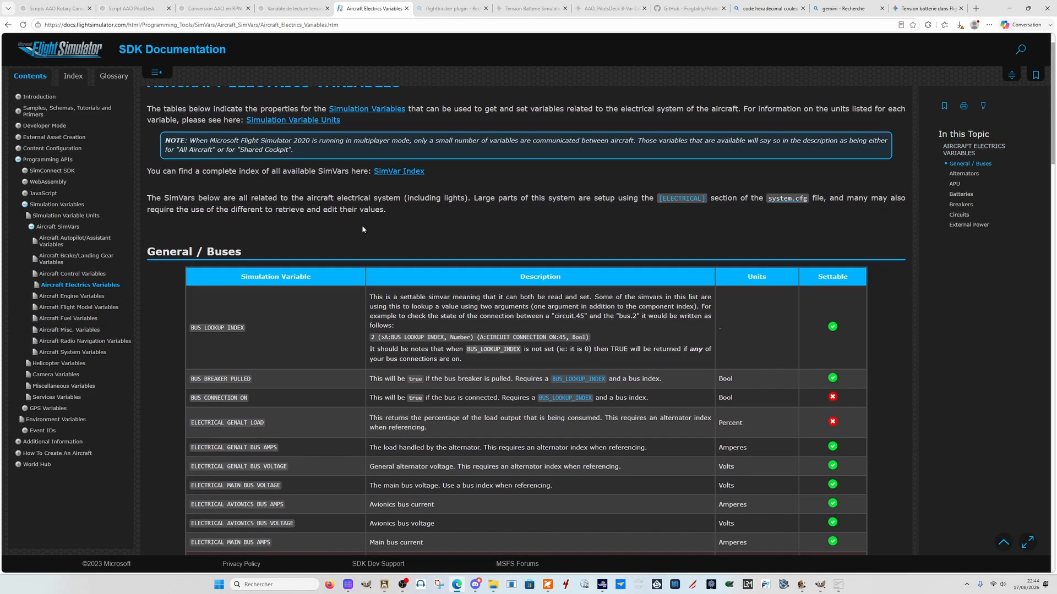
scroll(337, 236, "down", 3)
scroll(319, 242, "down", 2)
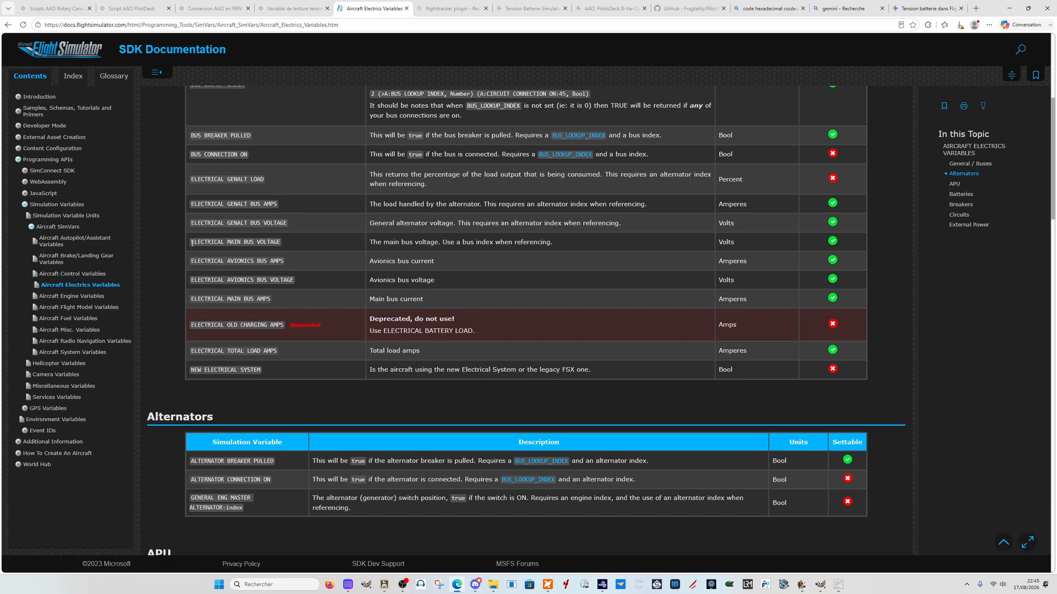
left_click_drag(191, 242, 277, 243)
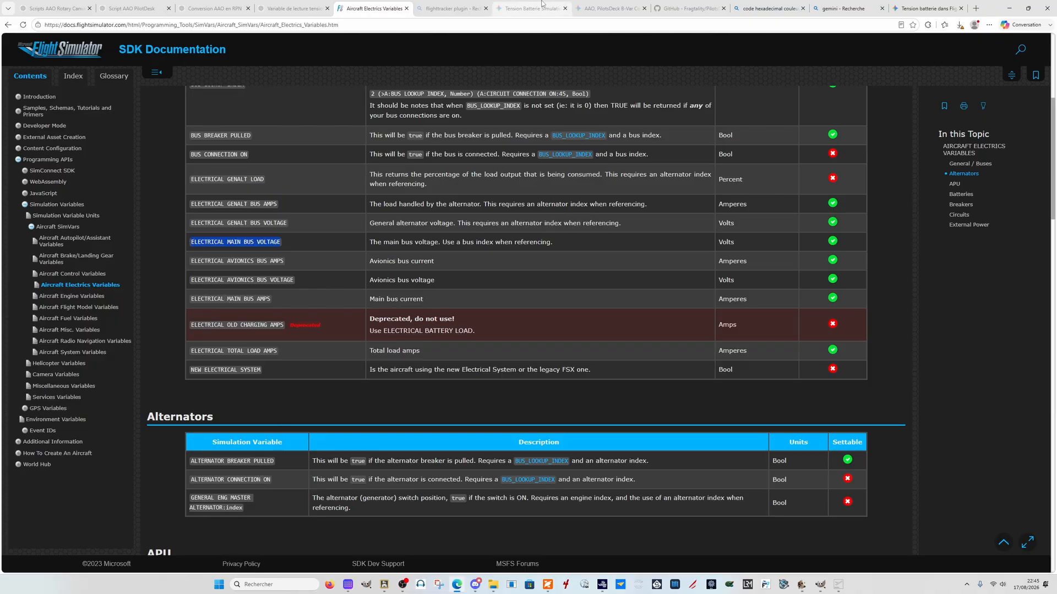
- Return to the Gemini answer and copy the RPN code (A:ELECTRICAL BATTERY VOLTAGE:1, Volts)
left_click(922, 9)
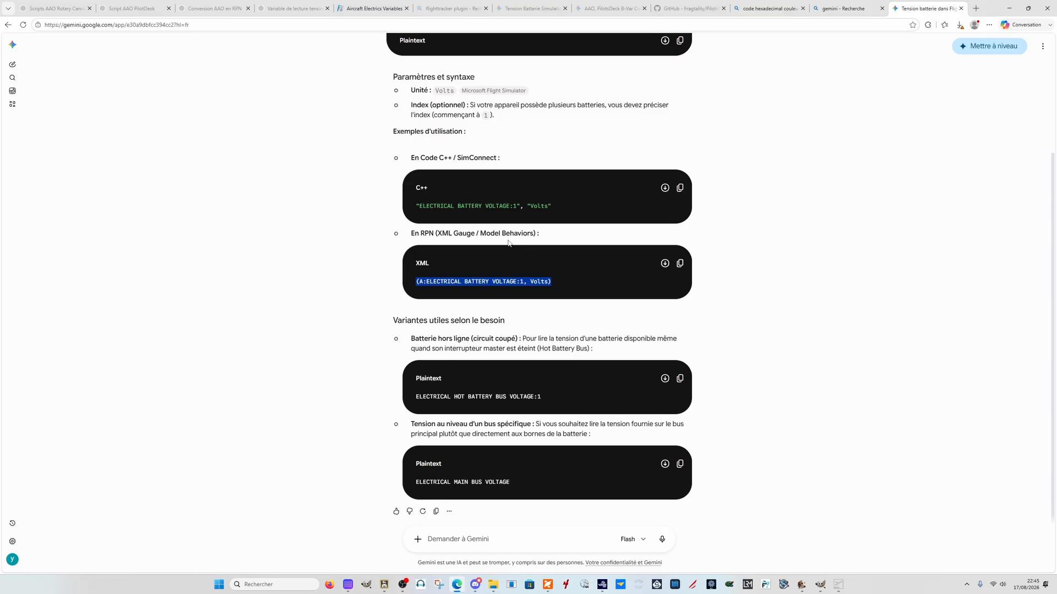
left_click(664, 263)
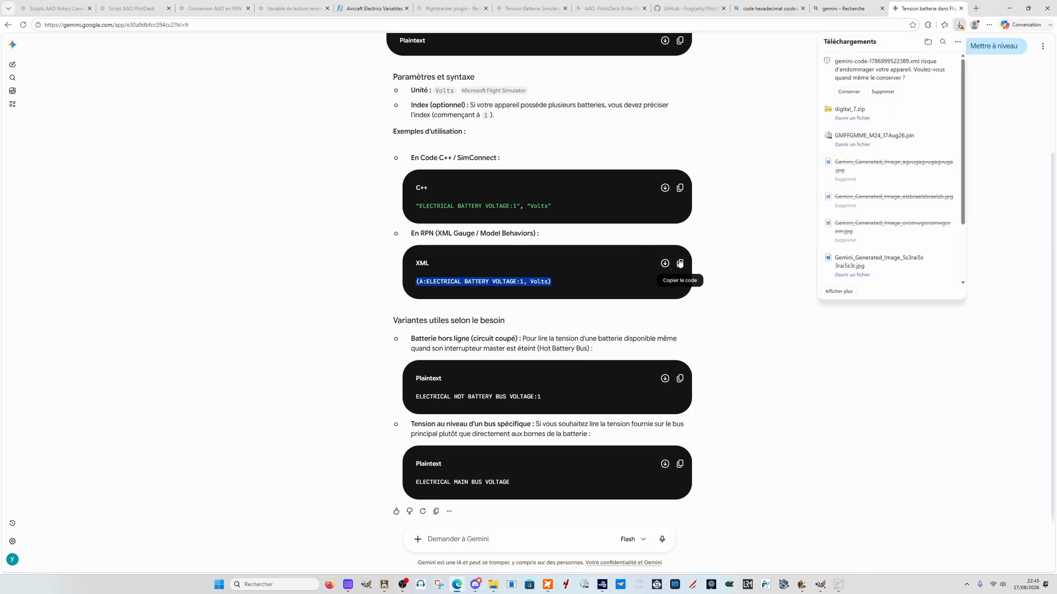
left_click(680, 263)
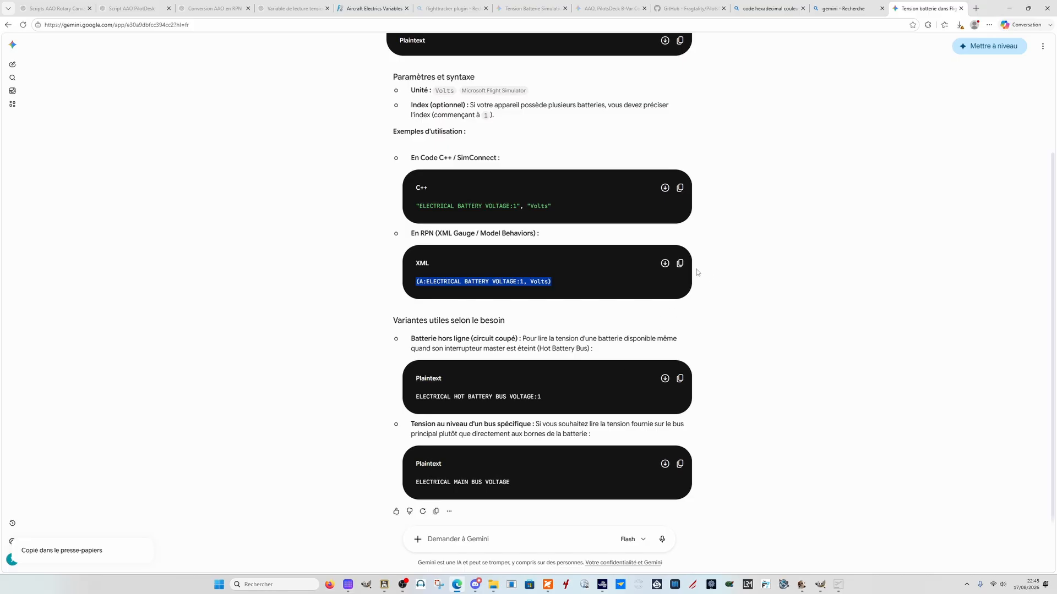
- Switch to Microsoft Flight Simulator and bring the new key's Action Designer window in front of it
left_click(838, 588)
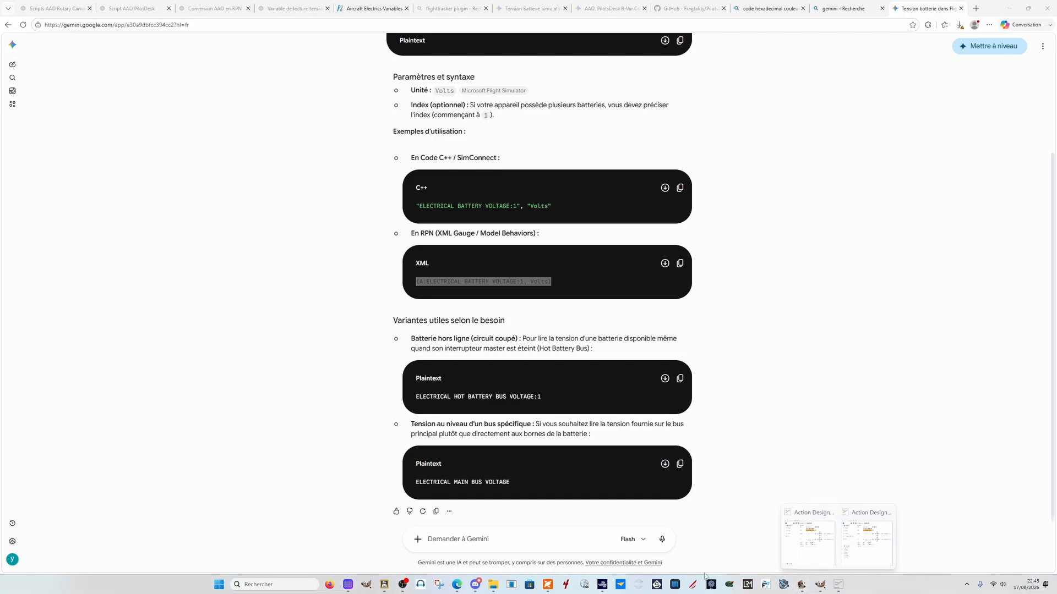
mouse_move(617, 581)
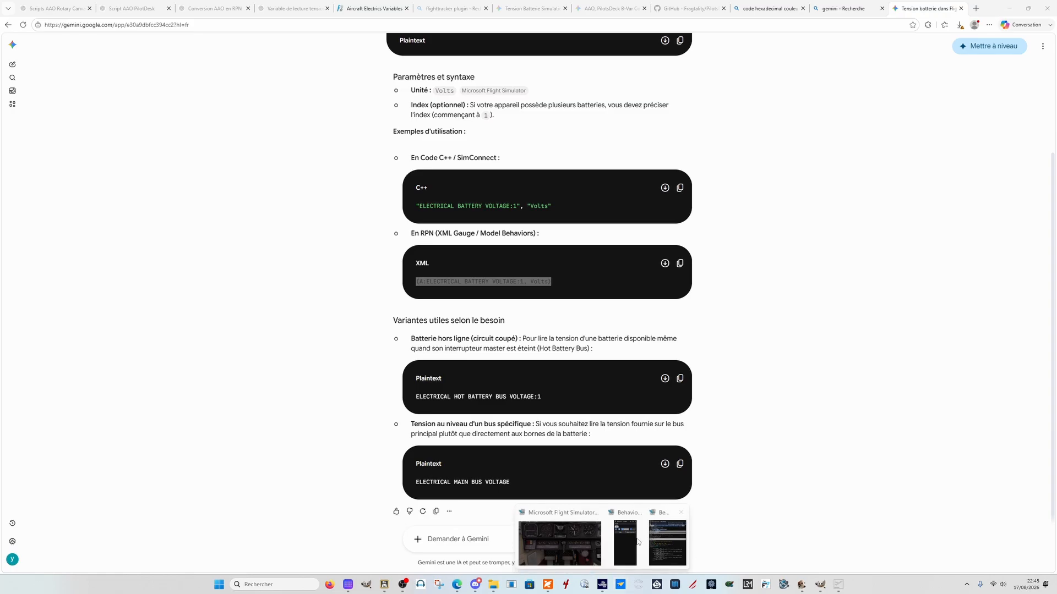
left_click(572, 545)
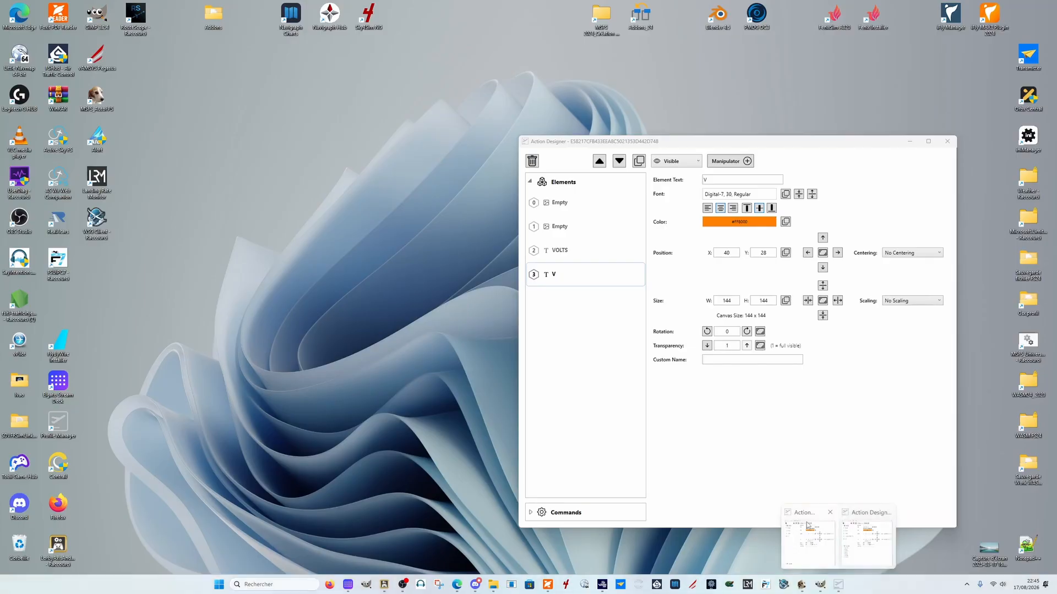
left_click(809, 526)
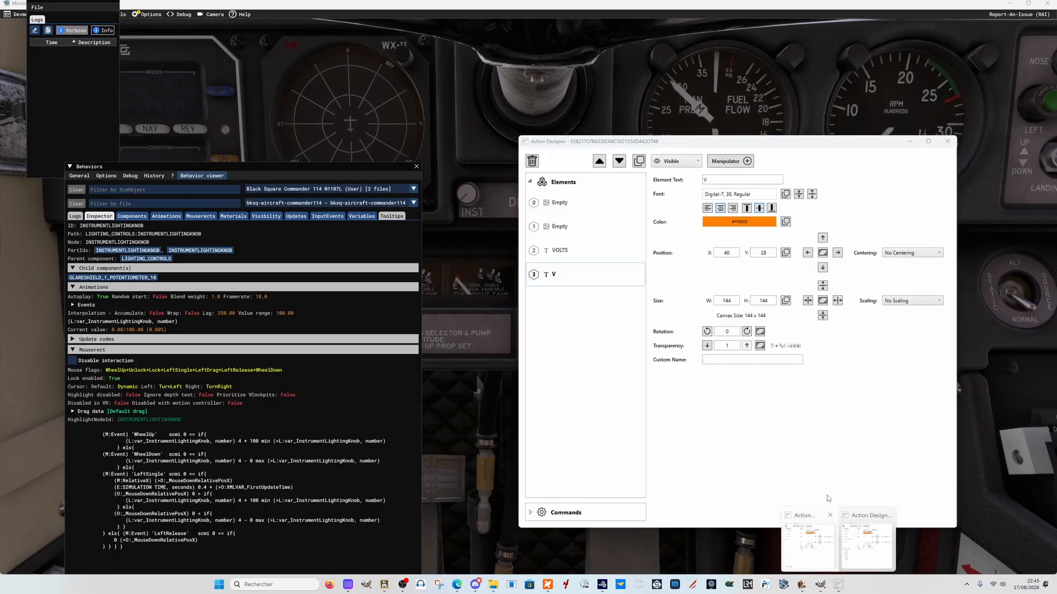
- Bring up the original VOLTS key's Action Designer window and arrange both designer windows side by side
left_click_drag(811, 146, 453, 135)
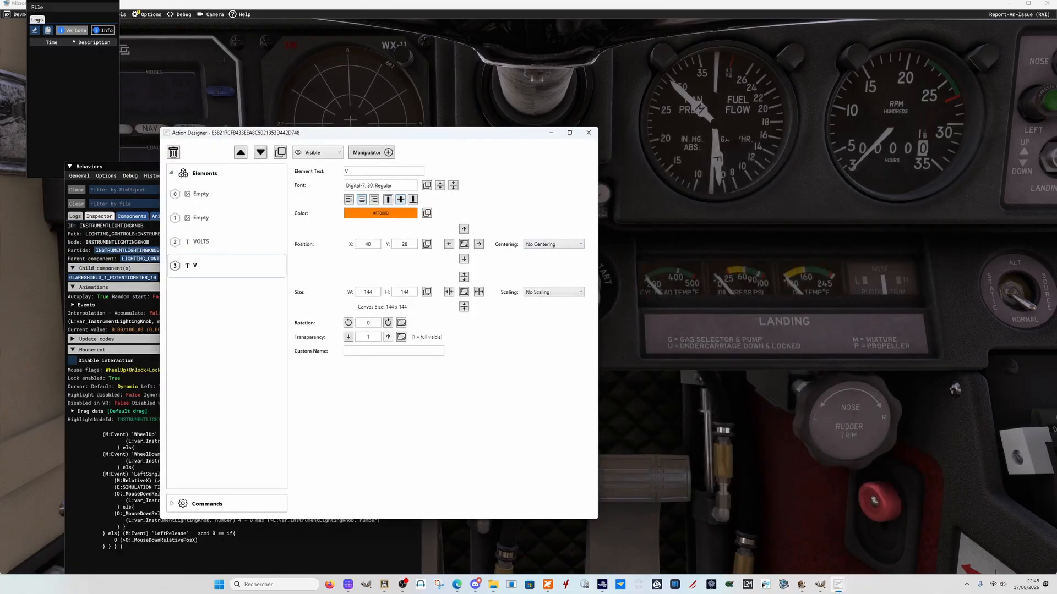
left_click(854, 515)
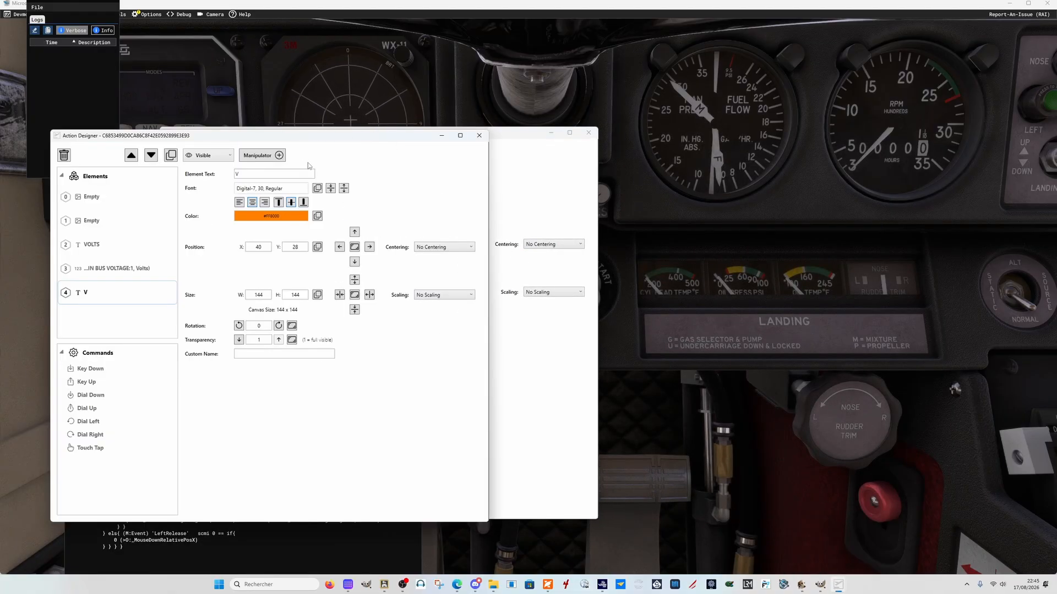
left_click_drag(322, 140, 388, 203)
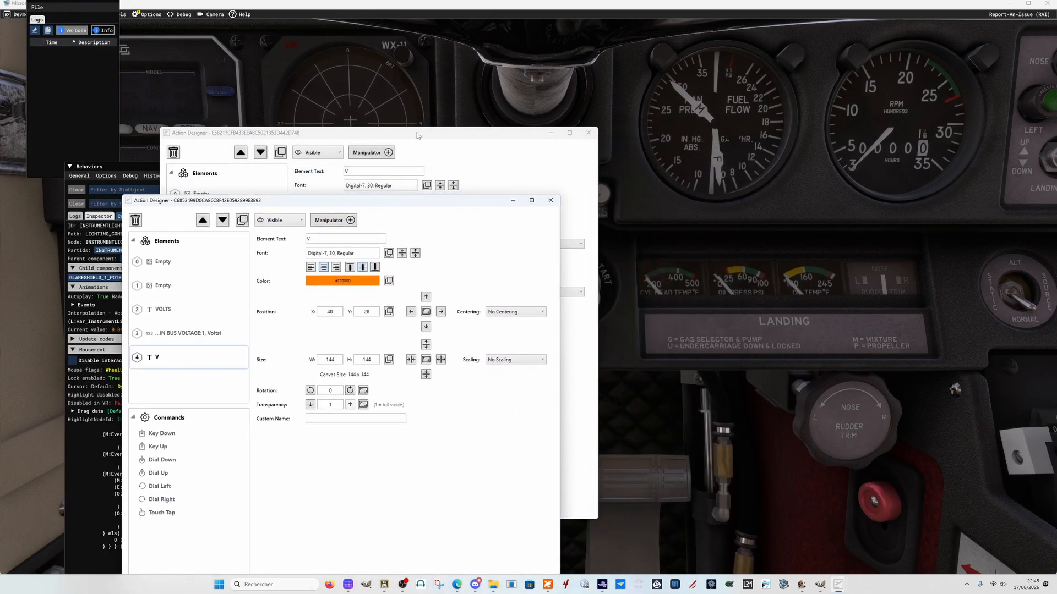
left_click_drag(416, 136, 748, 121)
left_click(437, 203)
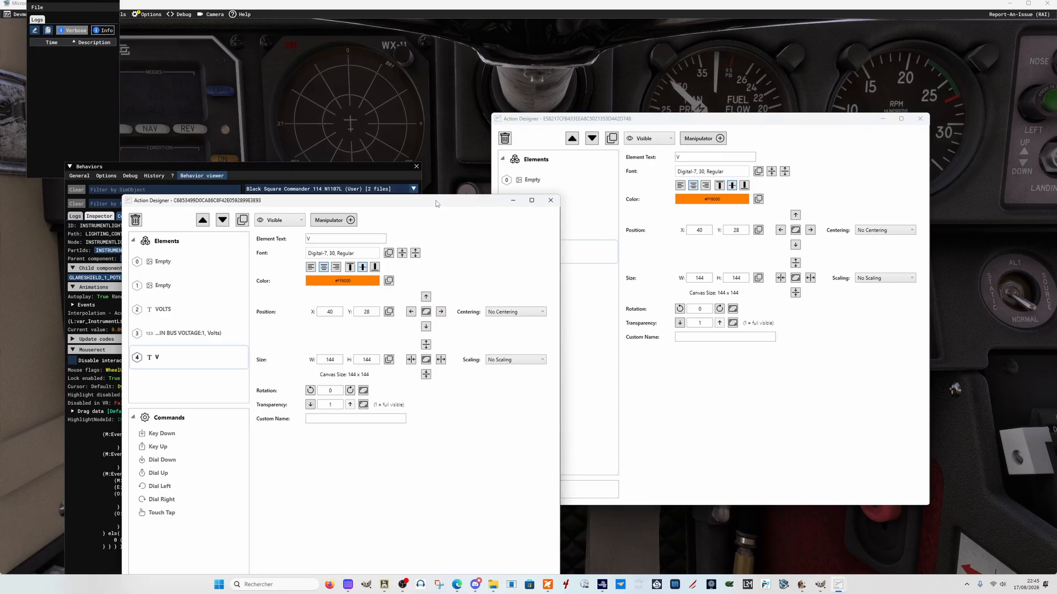
left_click_drag(436, 203, 355, 131)
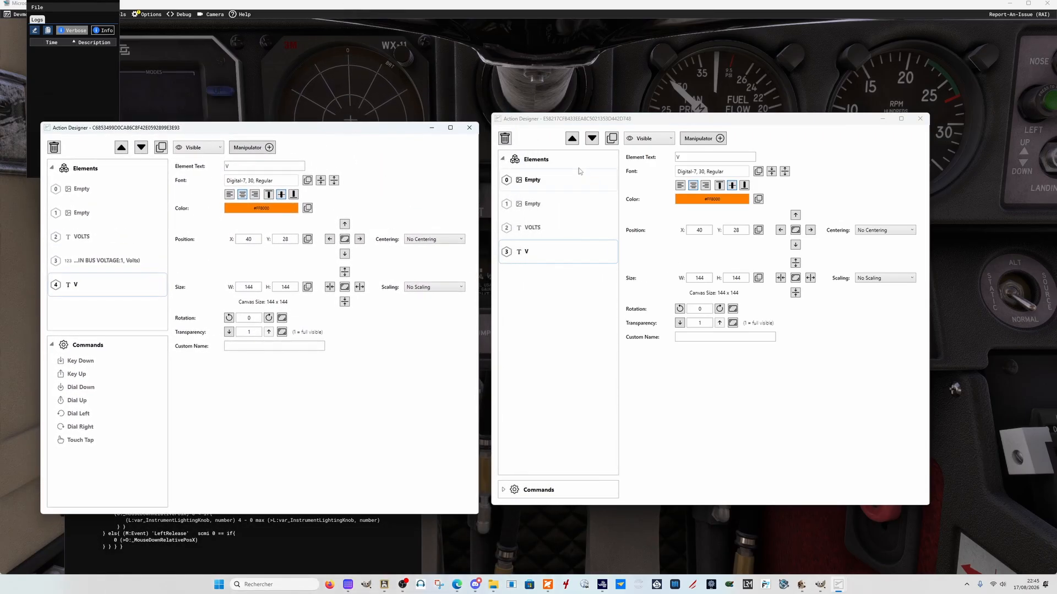
left_click(571, 372)
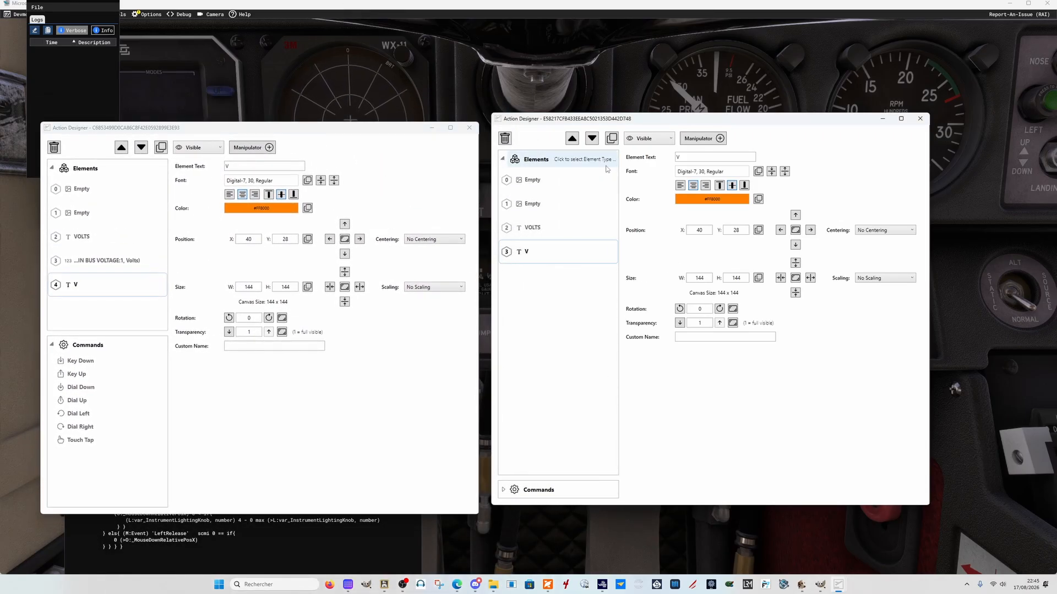
left_click_drag(327, 129, 300, 154)
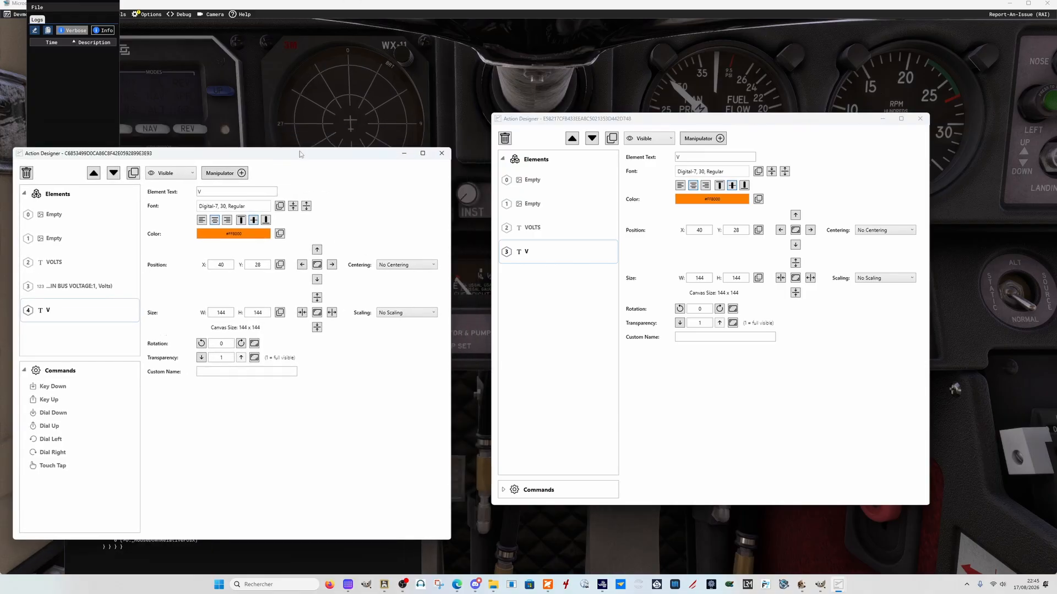
- Add a Value element to the new key with the variable address (A:ELECTRICAL BATTERY VOLTAGE:1, Volts)
left_click(533, 161)
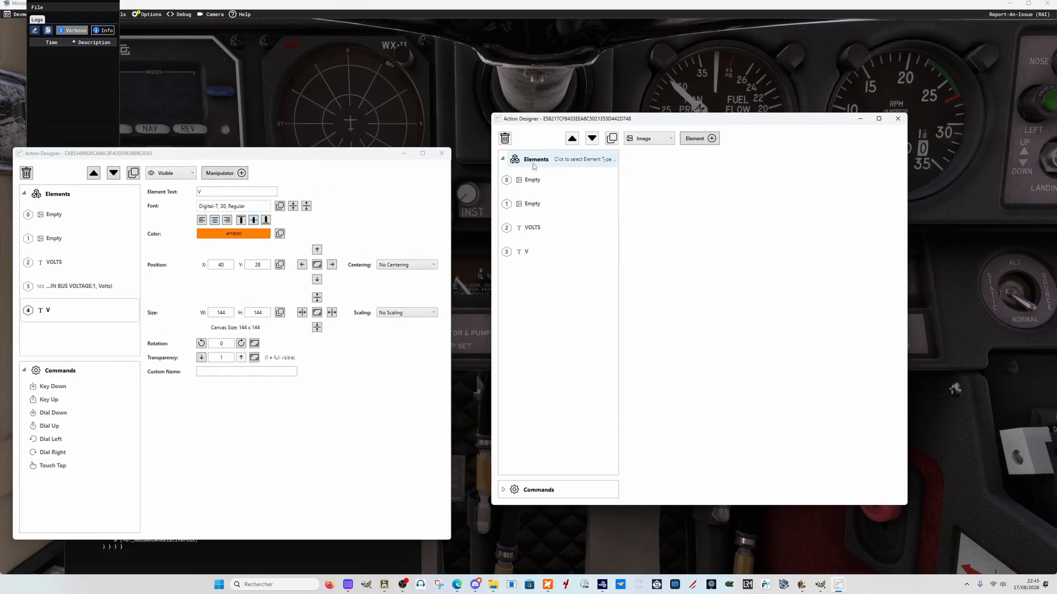
left_click(645, 141)
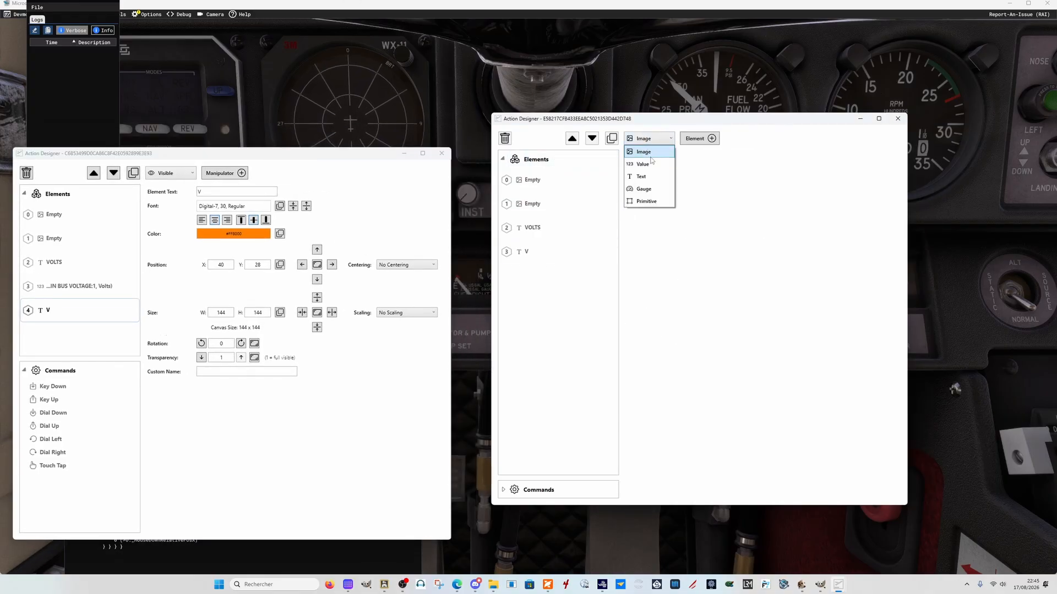
left_click(649, 164)
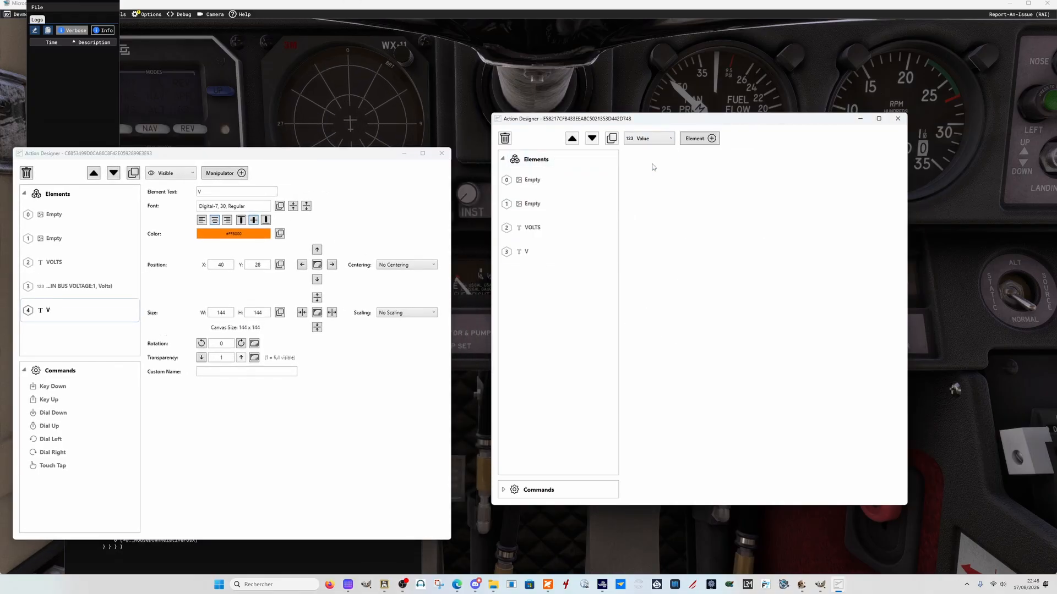
left_click(695, 138)
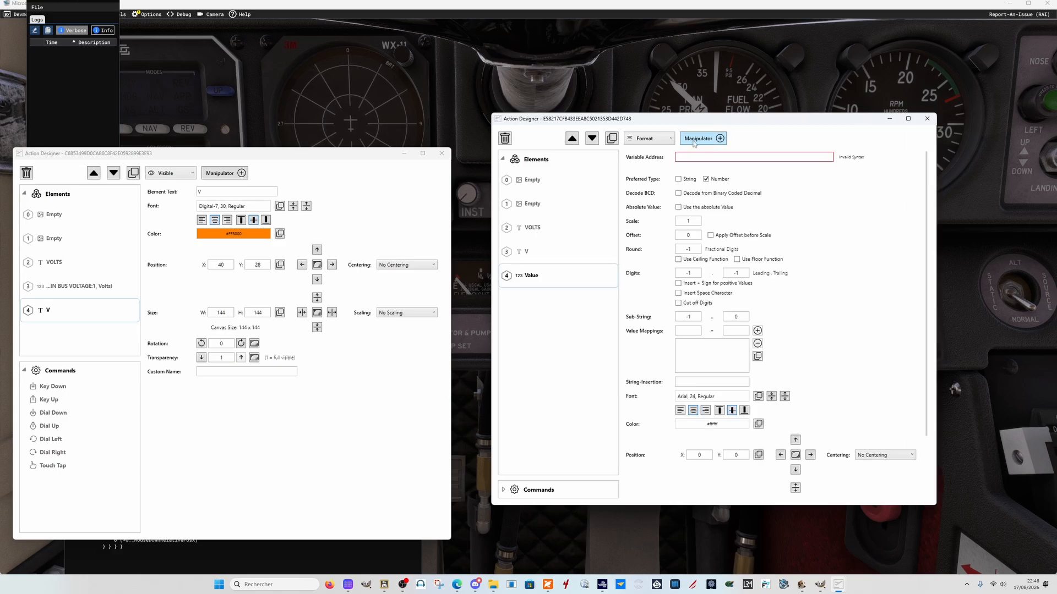
left_click(681, 159)
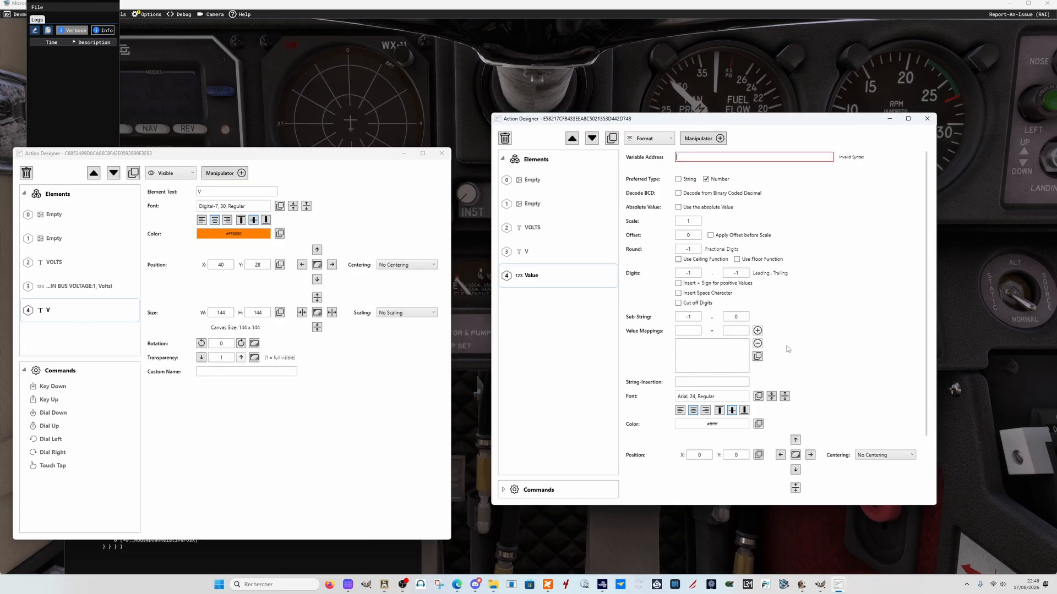
type("(A:ELECTRICAL BATTERY VOLTAGE:1, Volts)")
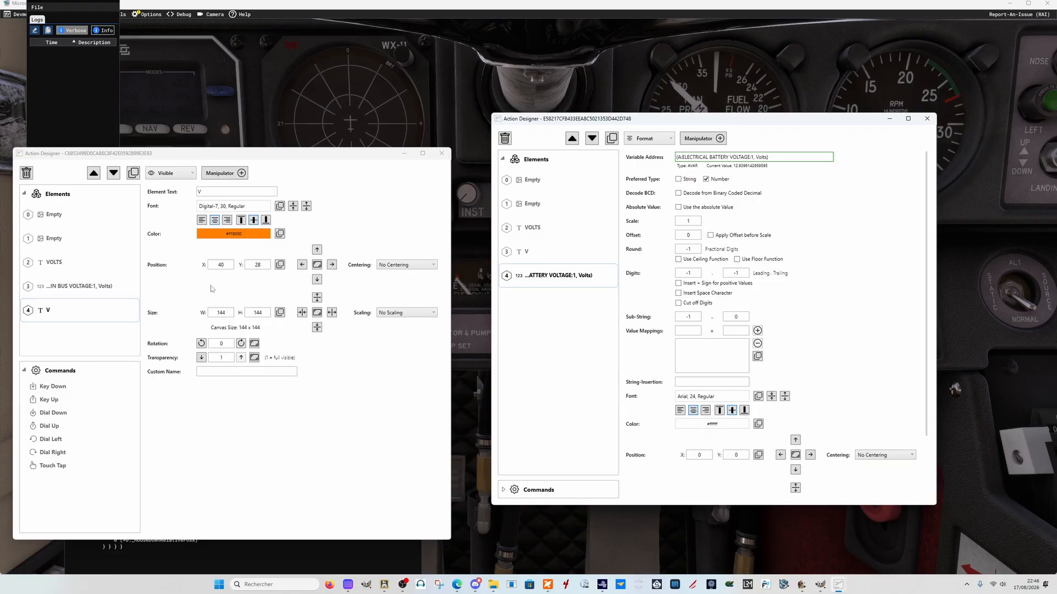
- Colour the battery voltage value orange #FF8000 using the recently used colours
left_click(724, 424)
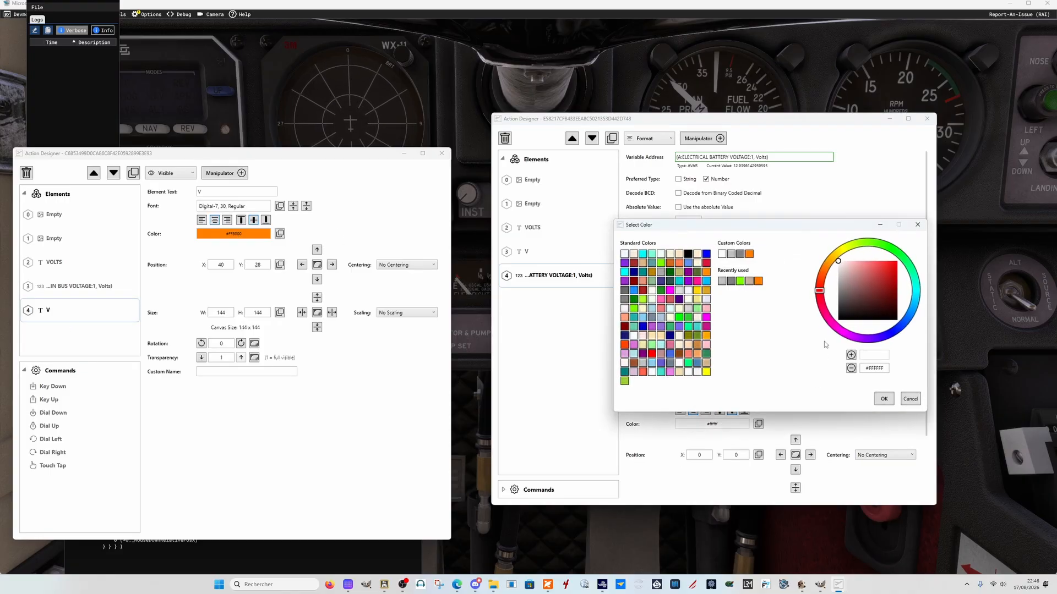
left_click(758, 282)
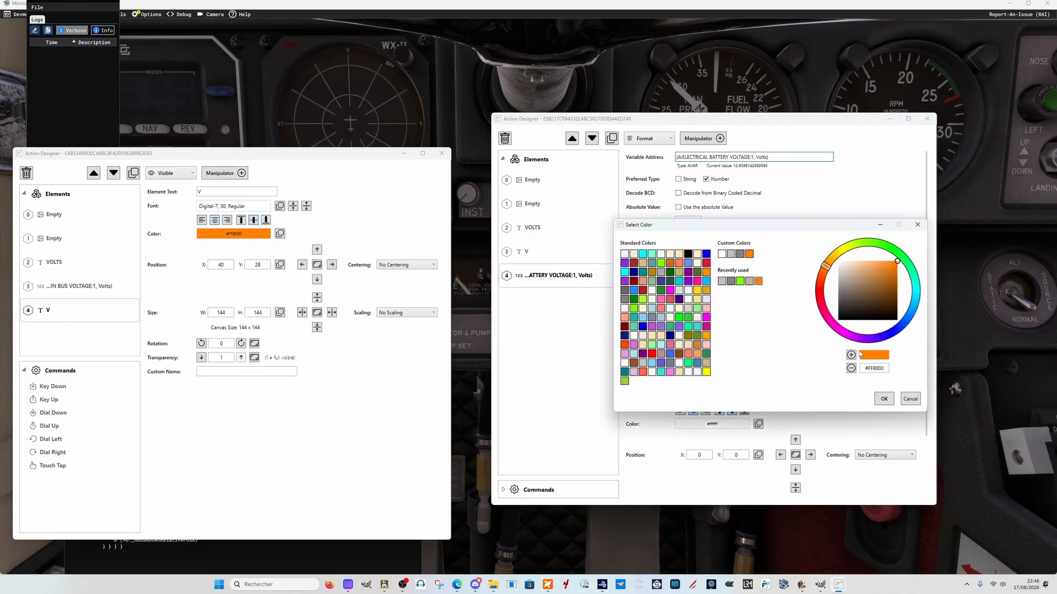
left_click(880, 401)
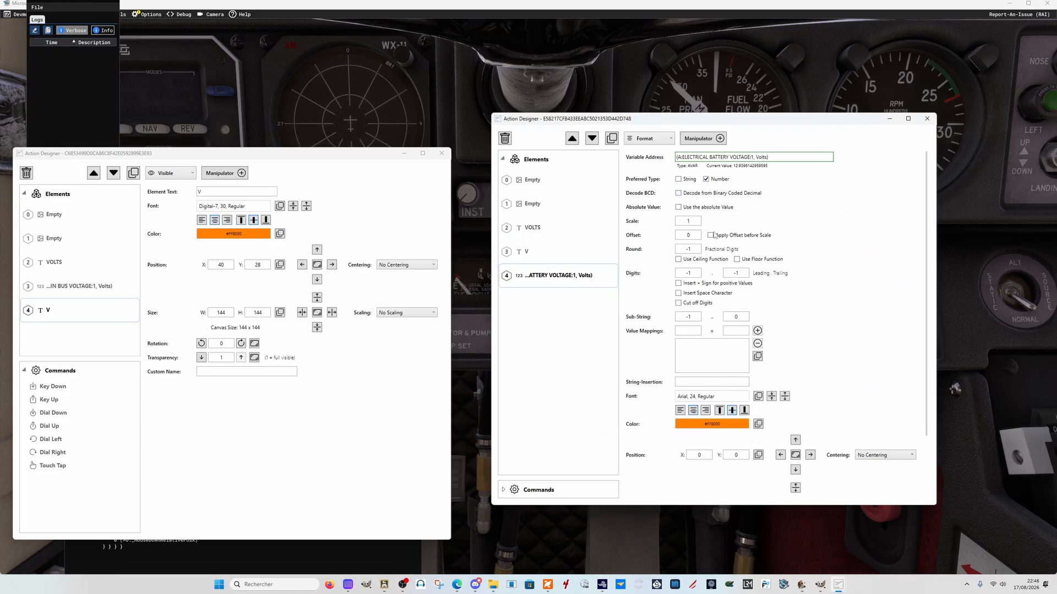
- Set the battery voltage value's font to Digital-7 with the bold style
left_click(713, 398)
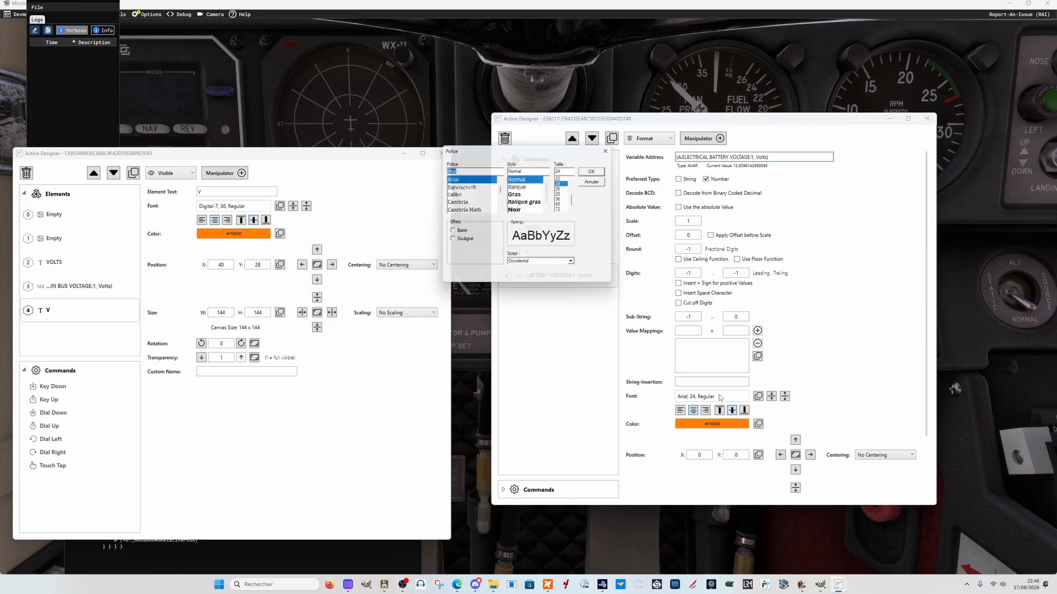
left_click(500, 211)
left_click(500, 212)
left_click(501, 212)
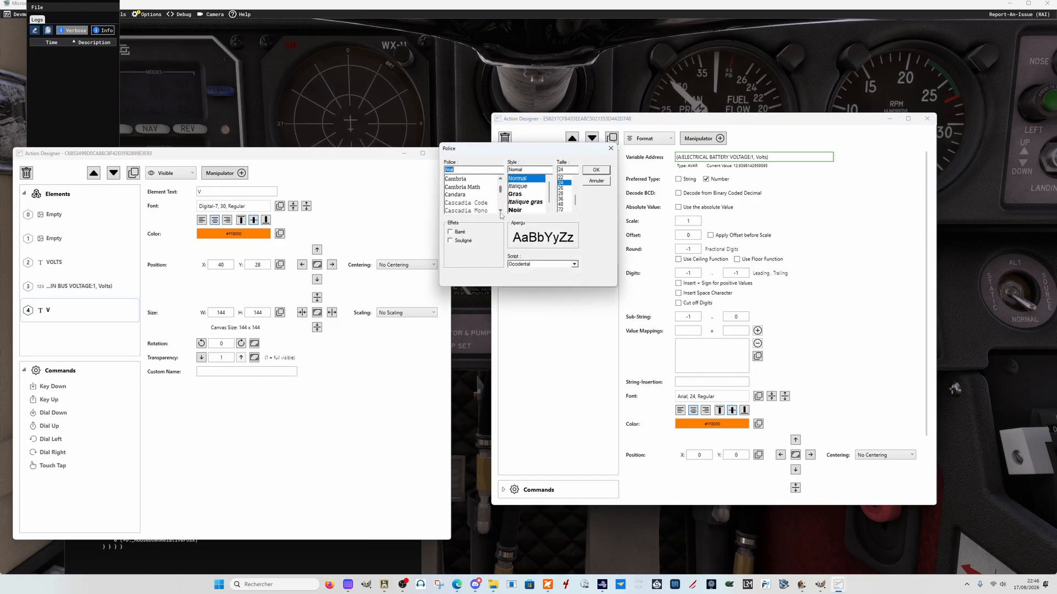
left_click(500, 212)
left_click(500, 211)
left_click(501, 211)
left_click(500, 211)
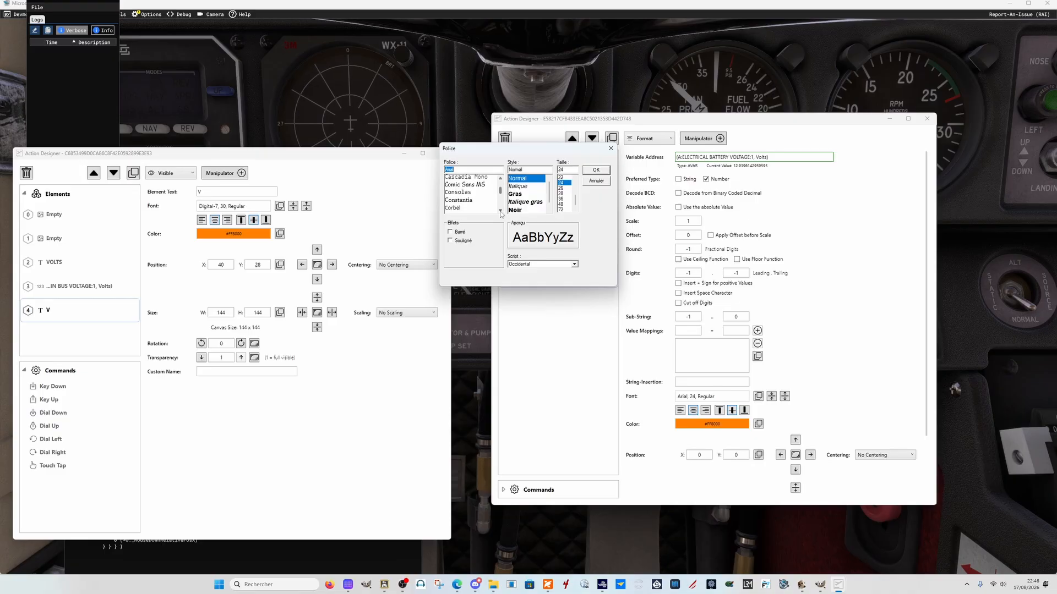
left_click(500, 212)
left_click(500, 212)
left_click(501, 212)
left_click(501, 212)
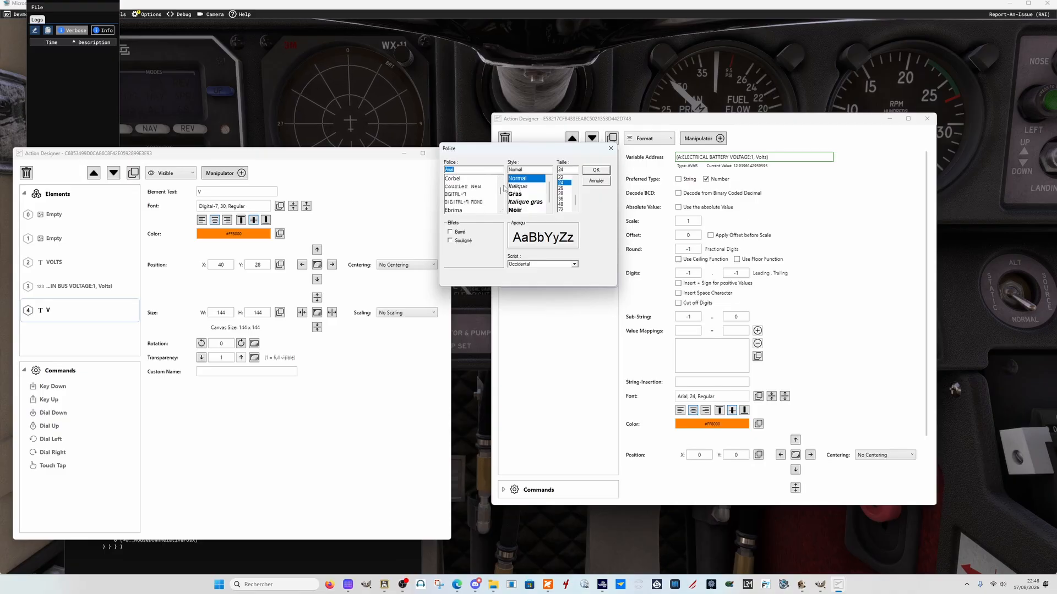
left_click(465, 194)
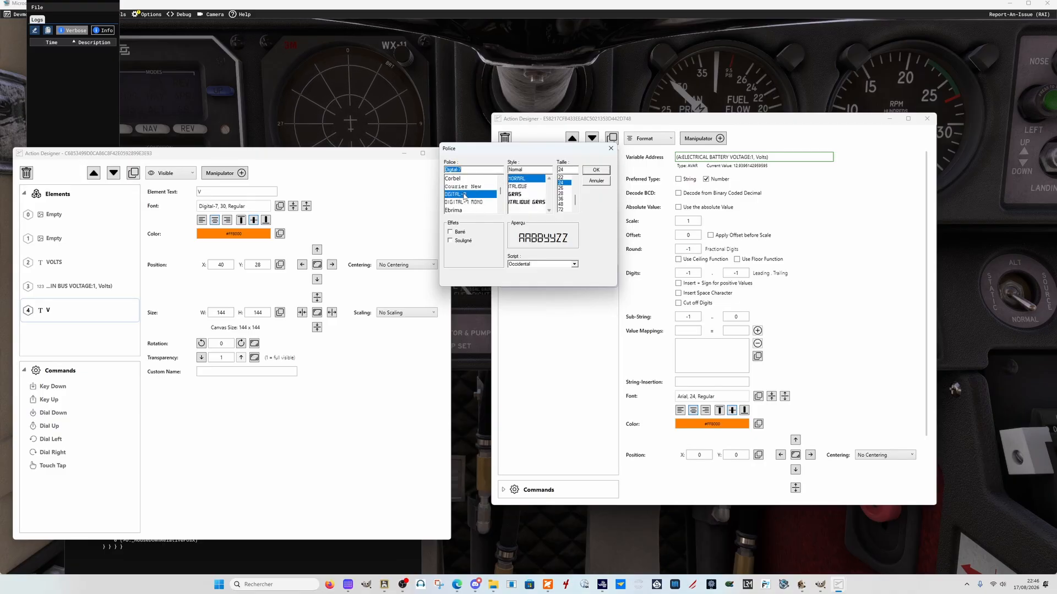
left_click(515, 195)
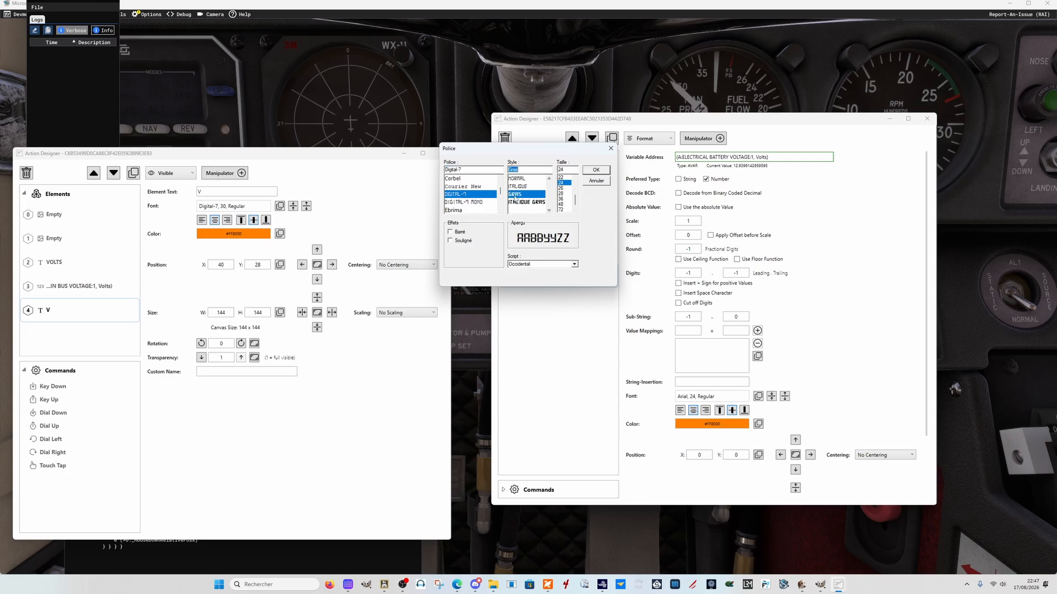
left_click(594, 172)
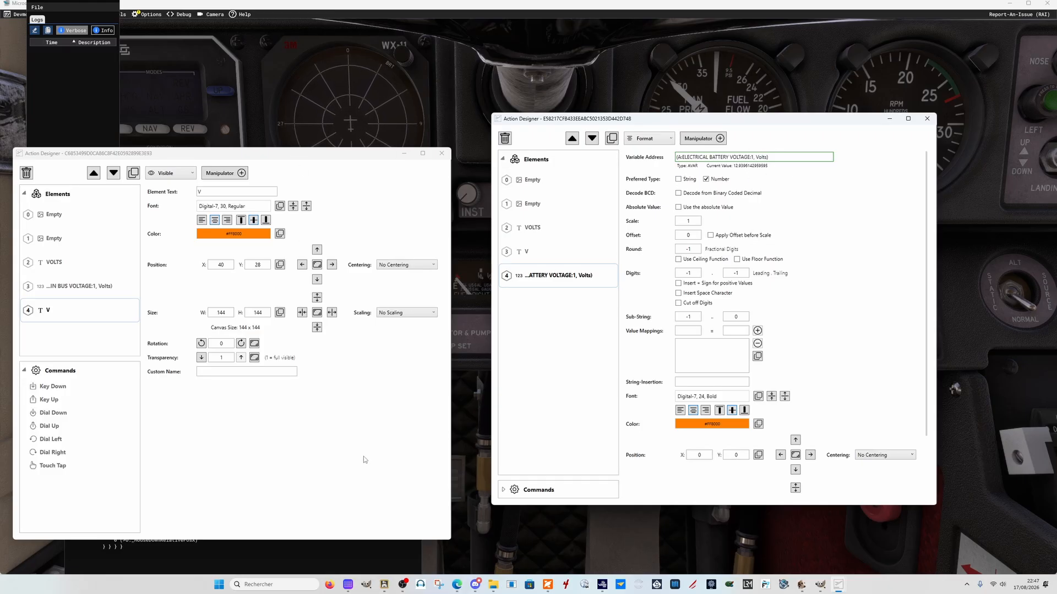
- Switch to Stream Deck to check the new VOLTS key, and bring both Action Designer windows back in front
left_click(348, 585)
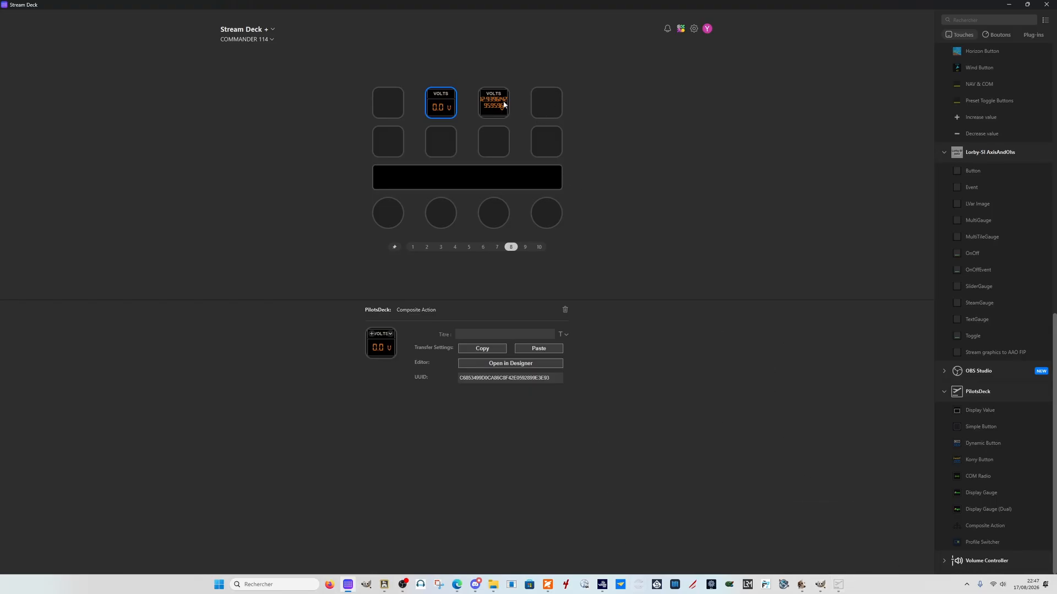
mouse_move(839, 584)
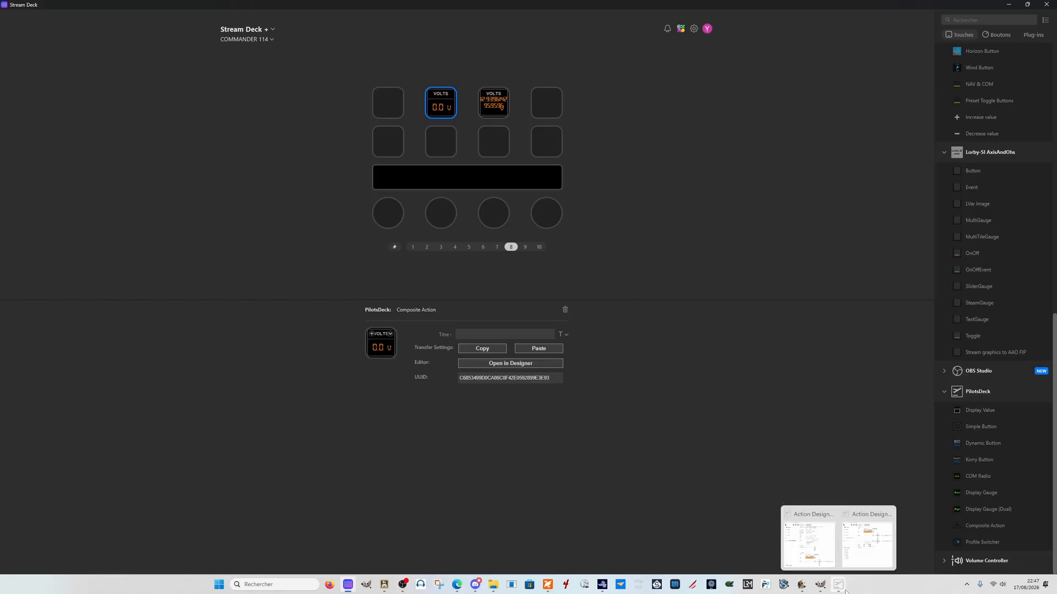
left_click(865, 516)
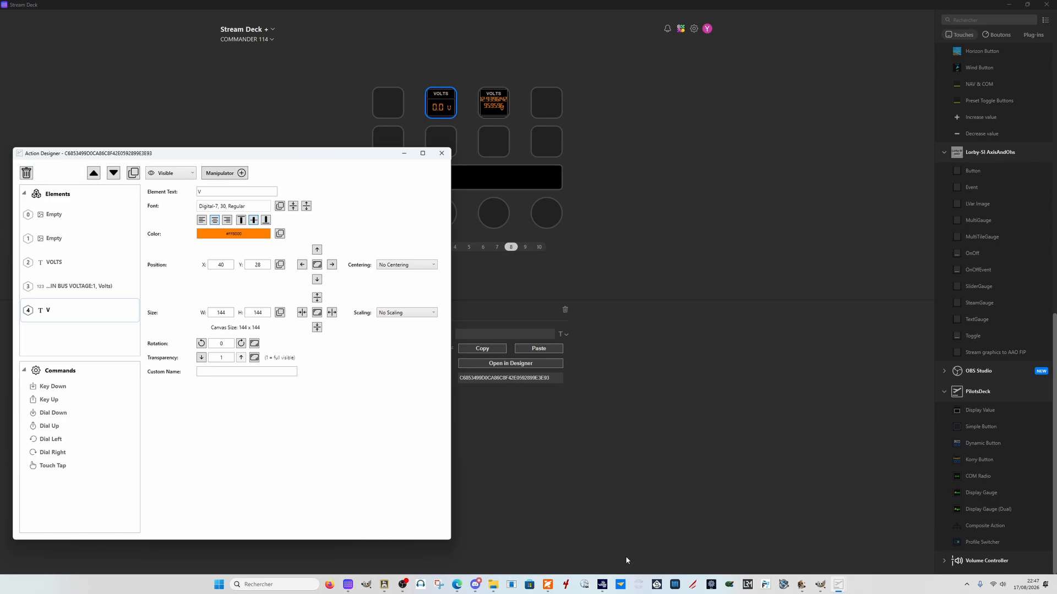
mouse_move(823, 587)
left_click(801, 530)
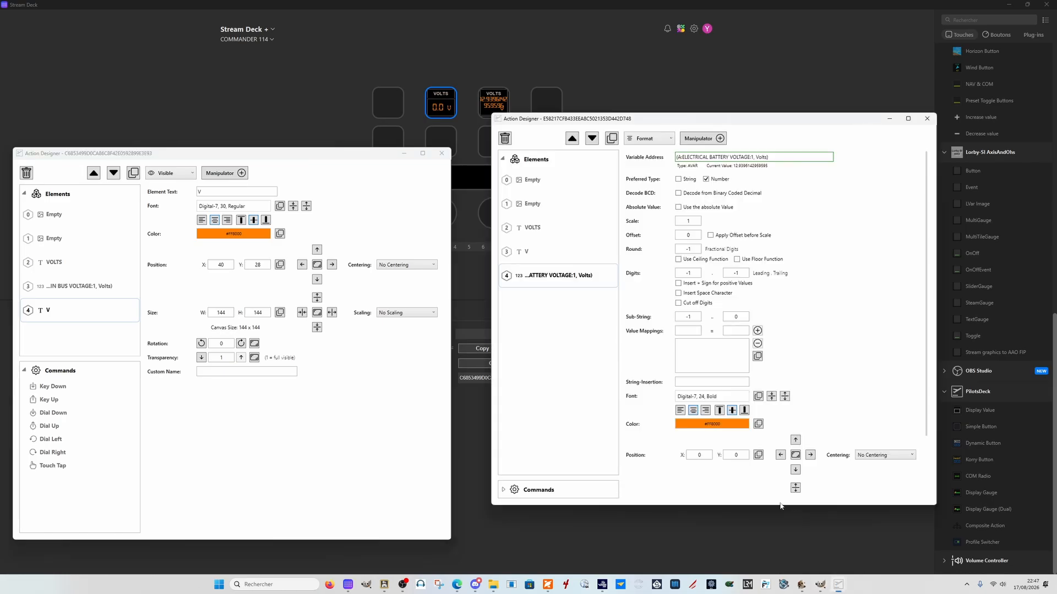
left_click(773, 157)
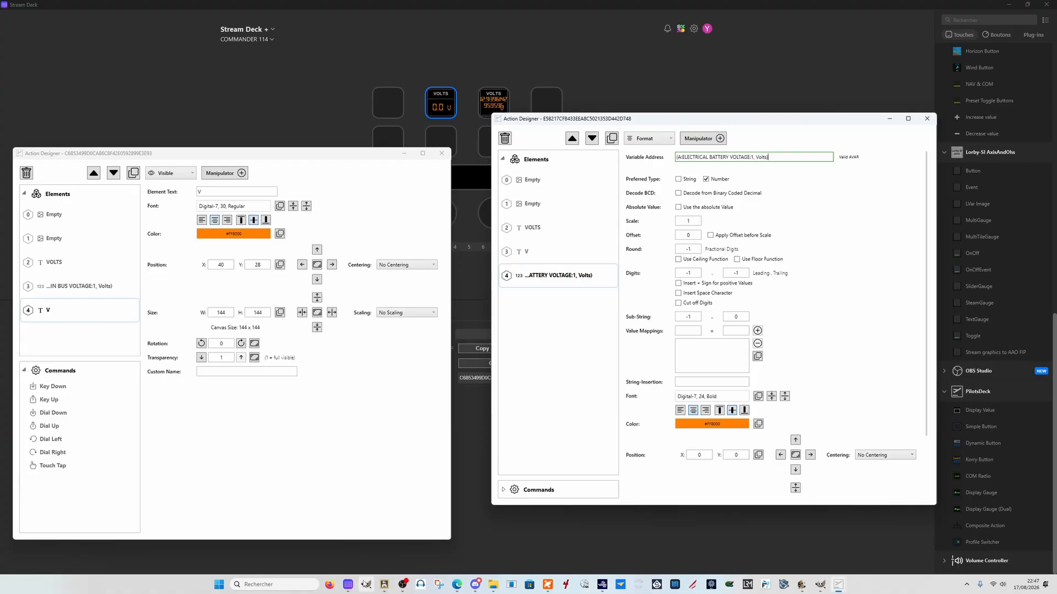
- Switch to Axis and Ohs and move its script editor and main window apart so both are reachable
mouse_move(384, 579)
left_click(339, 515)
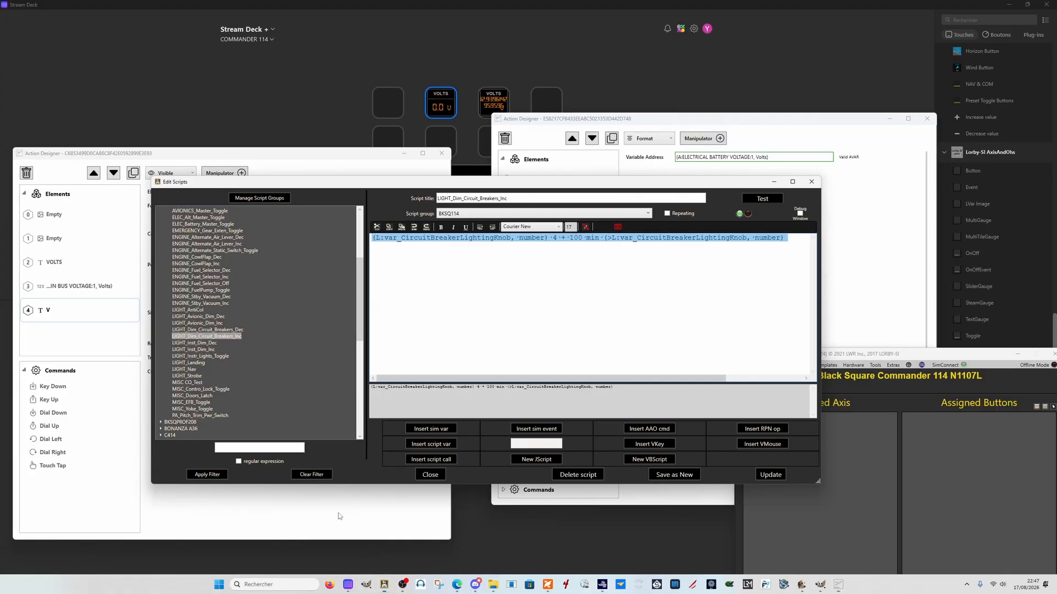
left_click(977, 354)
left_click(724, 191)
left_click_drag(724, 192, 440, 361)
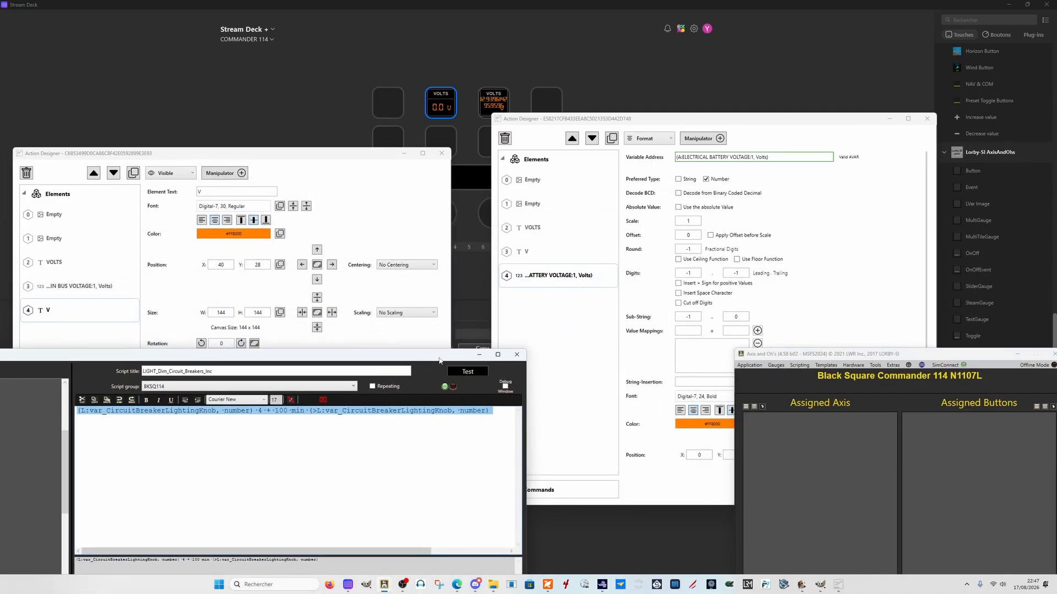
left_click_drag(944, 356, 847, 172)
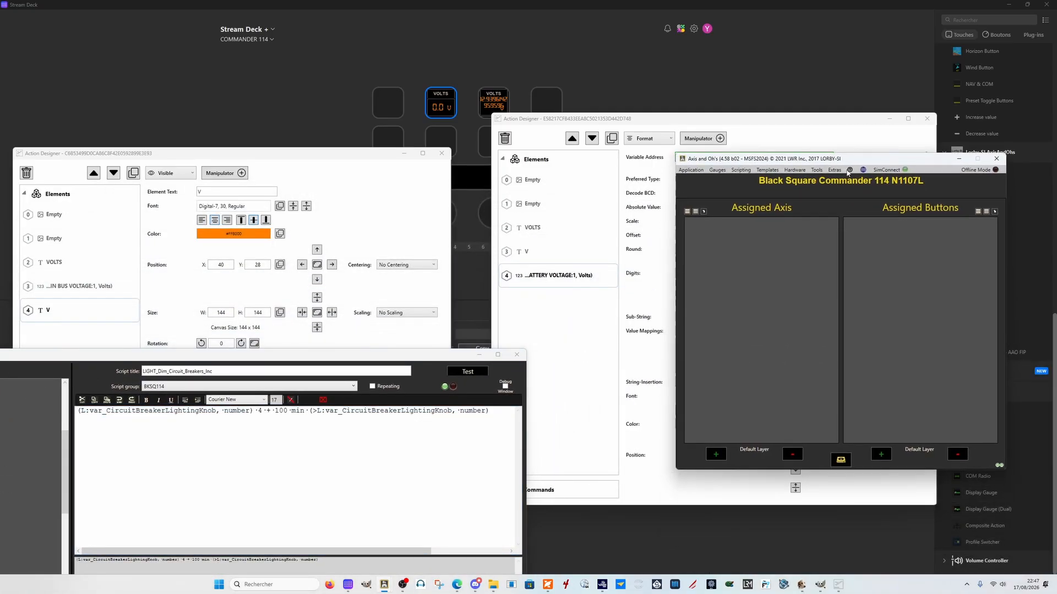
- Open the simulator variable watcher and search for "voltage" among the LVars and the native Batteries variables
left_click(741, 169)
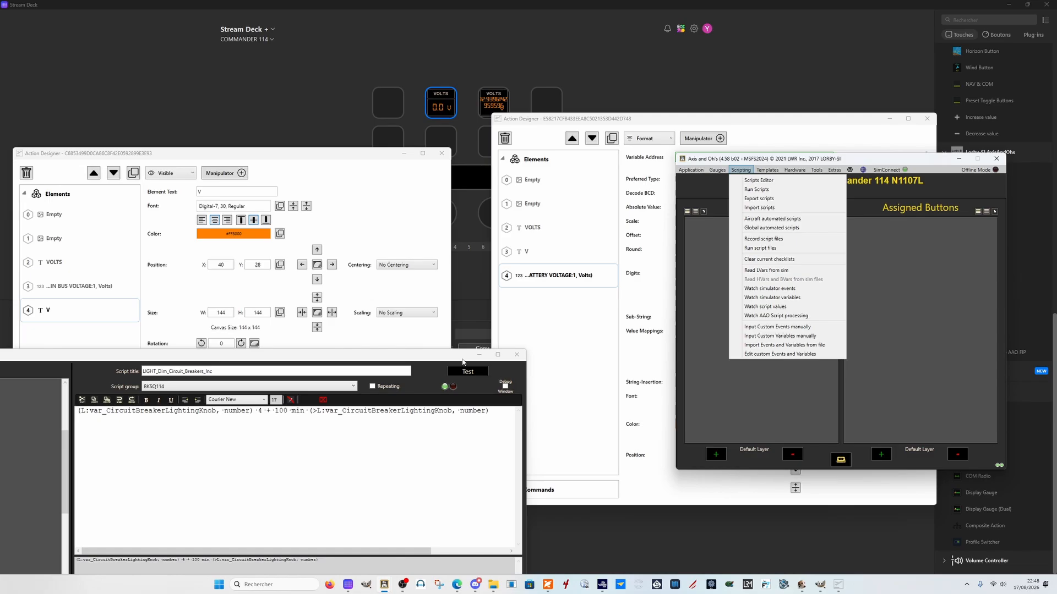
left_click(788, 298)
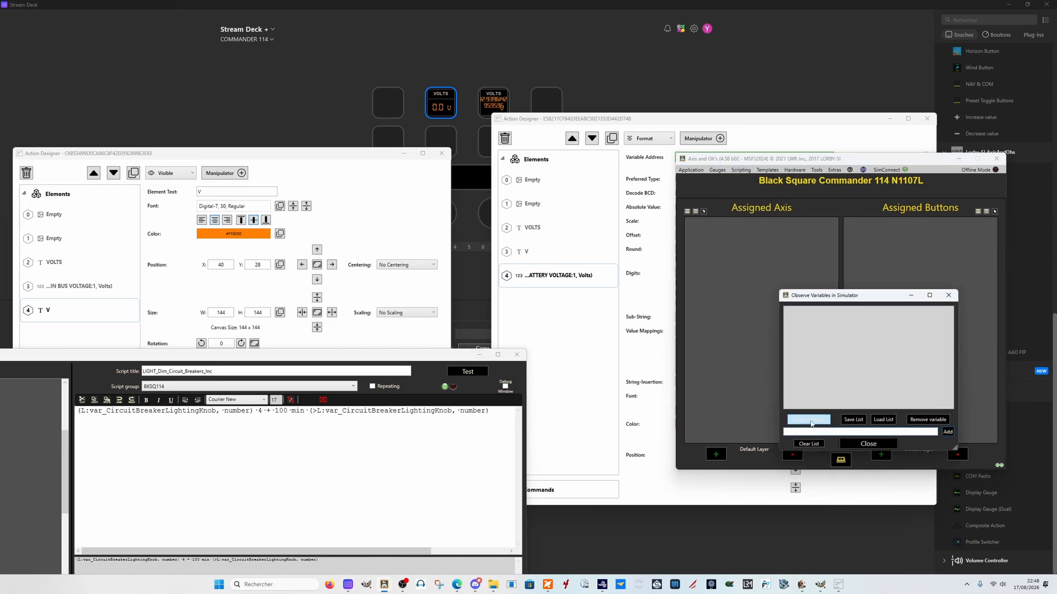
left_click(808, 419)
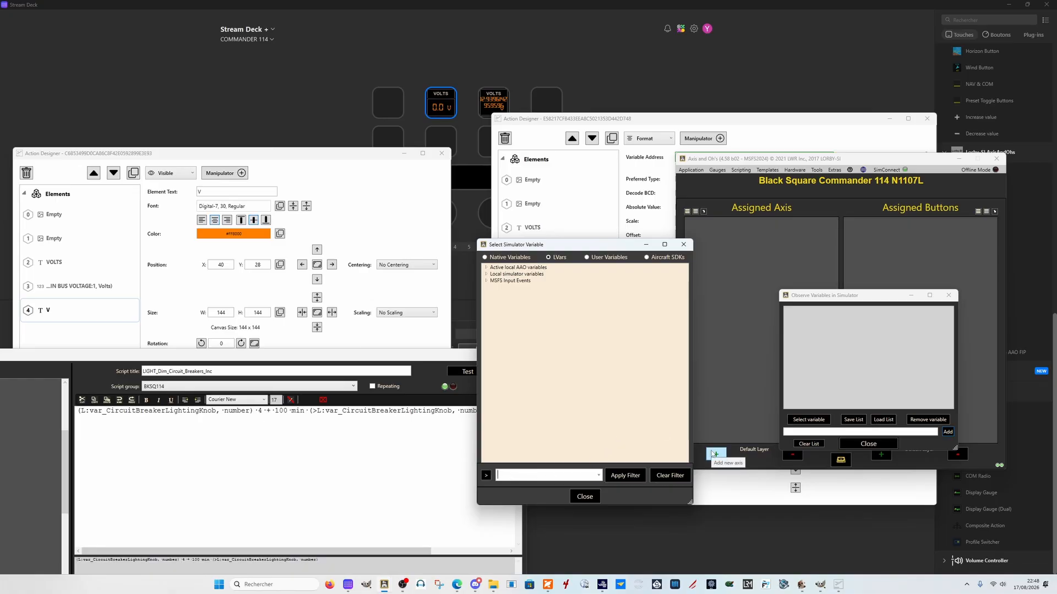
type("voltage")
left_click(625, 475)
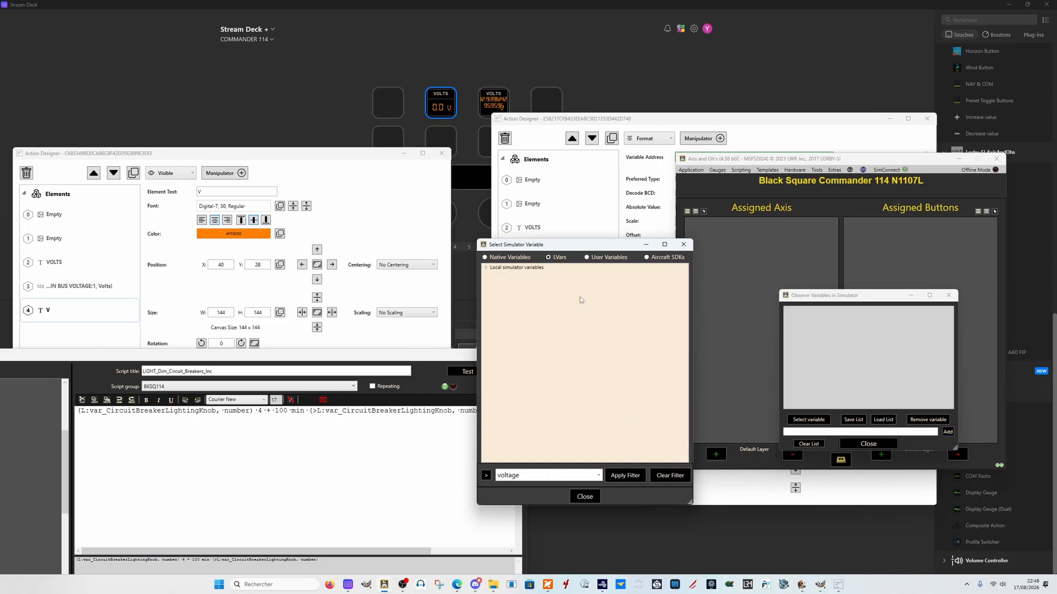
left_click(485, 268)
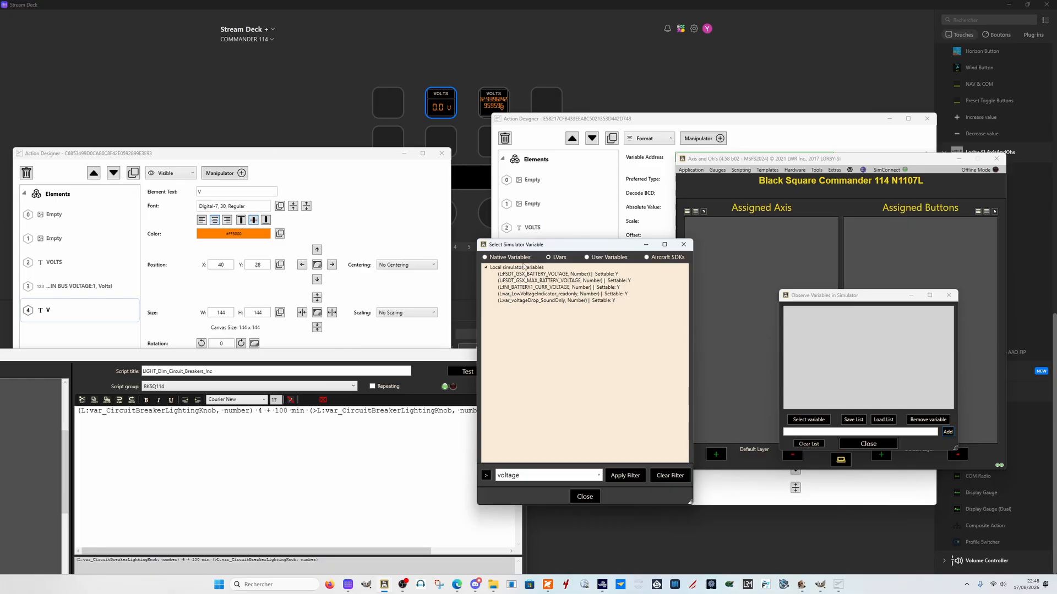
left_click(486, 257)
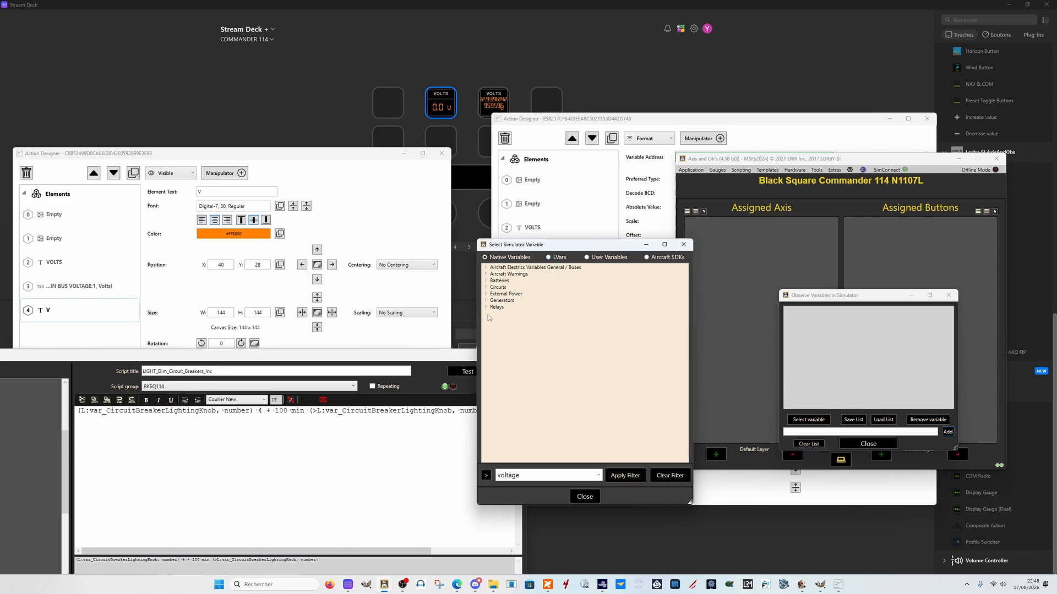
left_click(486, 282)
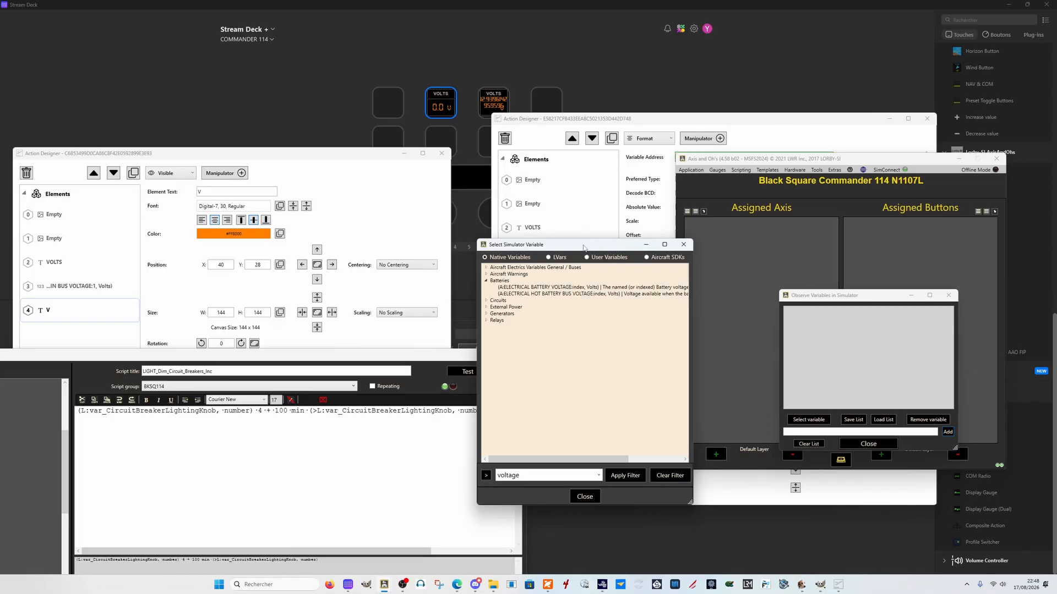
- Add the native variable (A:ELECTRICAL BATTERY VOLTAGE:index, Volts) to the observed variables list
left_click_drag(584, 248, 404, 249)
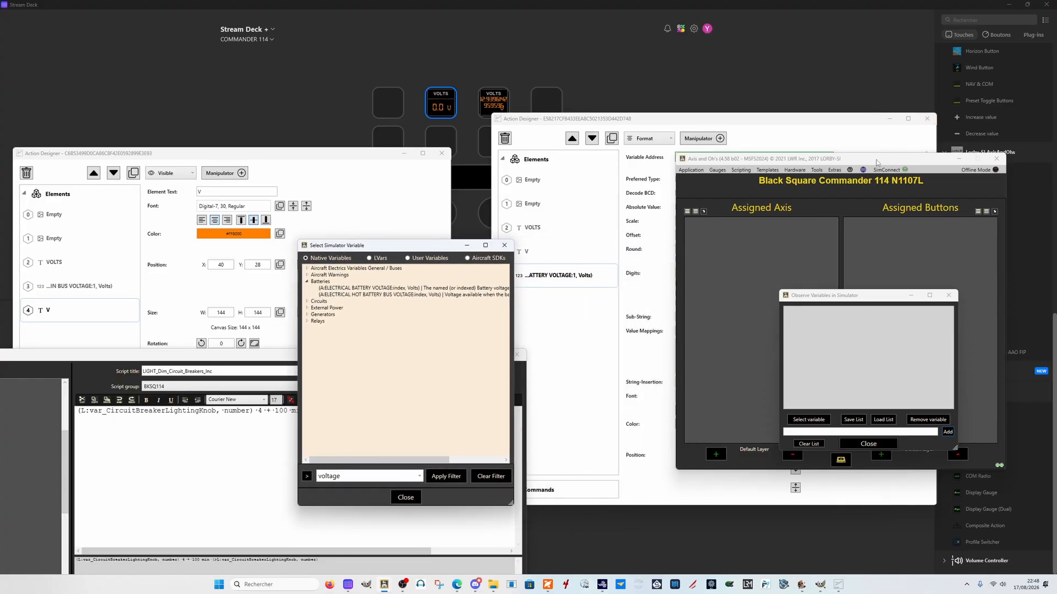
left_click_drag(834, 163, 890, 273)
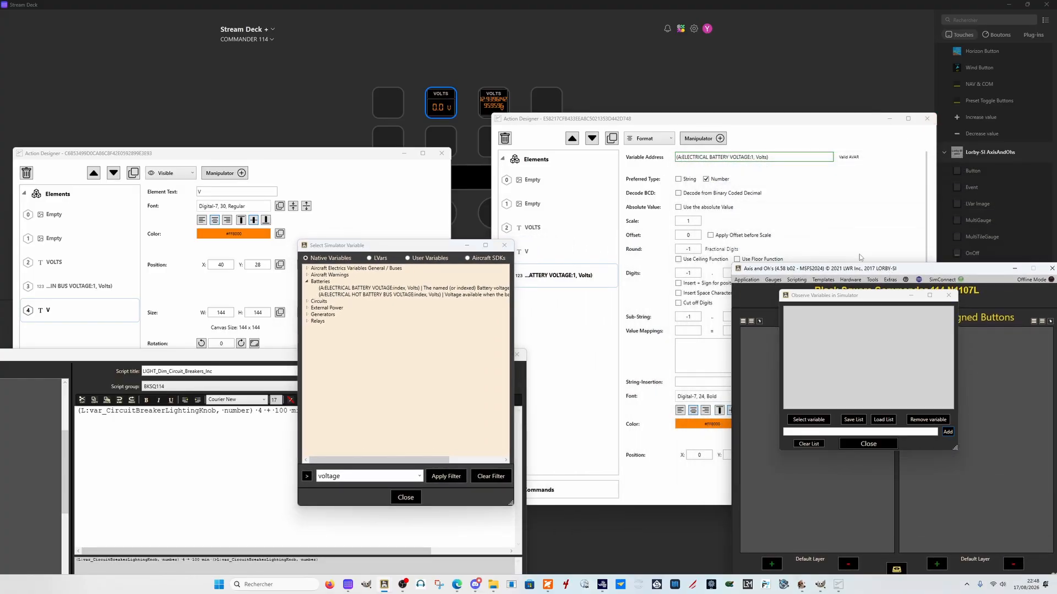
double_click(375, 290)
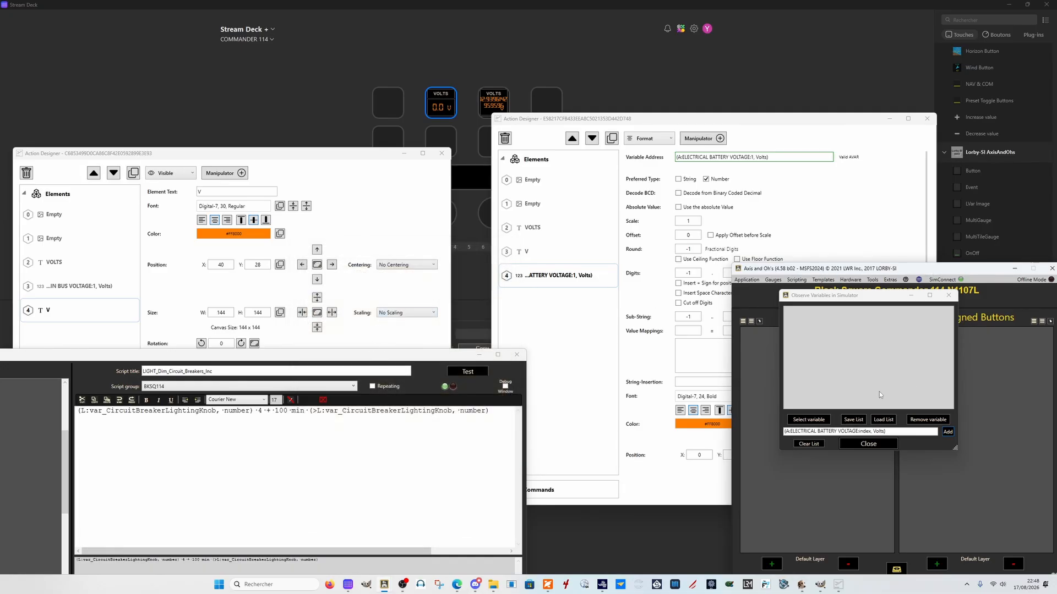
left_click(947, 432)
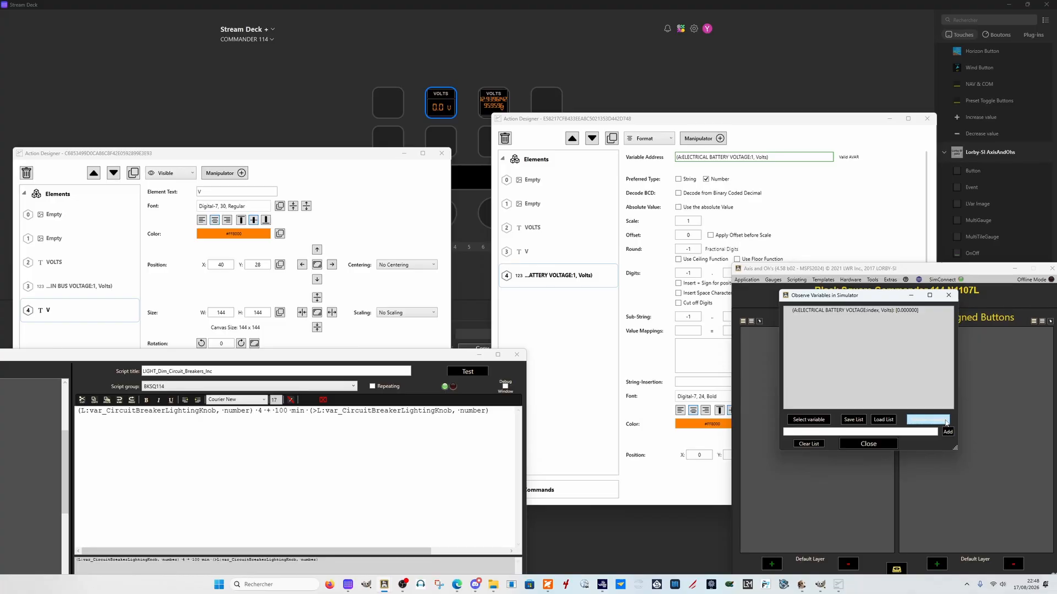
- Add a second observed variable with index 1: (A:ELECTRICAL BATTERY VOLTAGE:1, Volts)
left_click(875, 312)
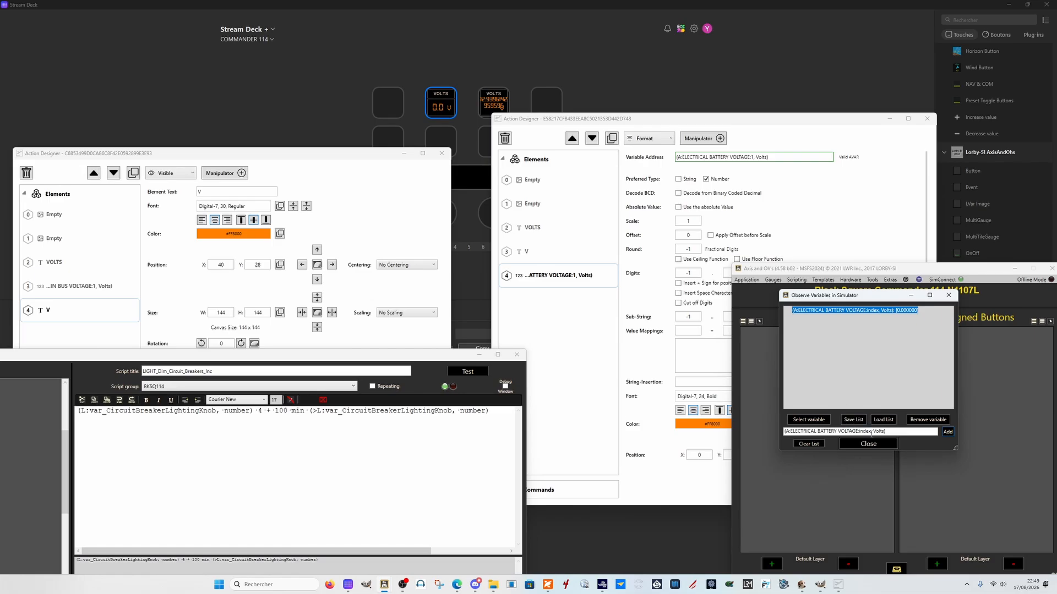
left_click_drag(871, 432, 858, 432)
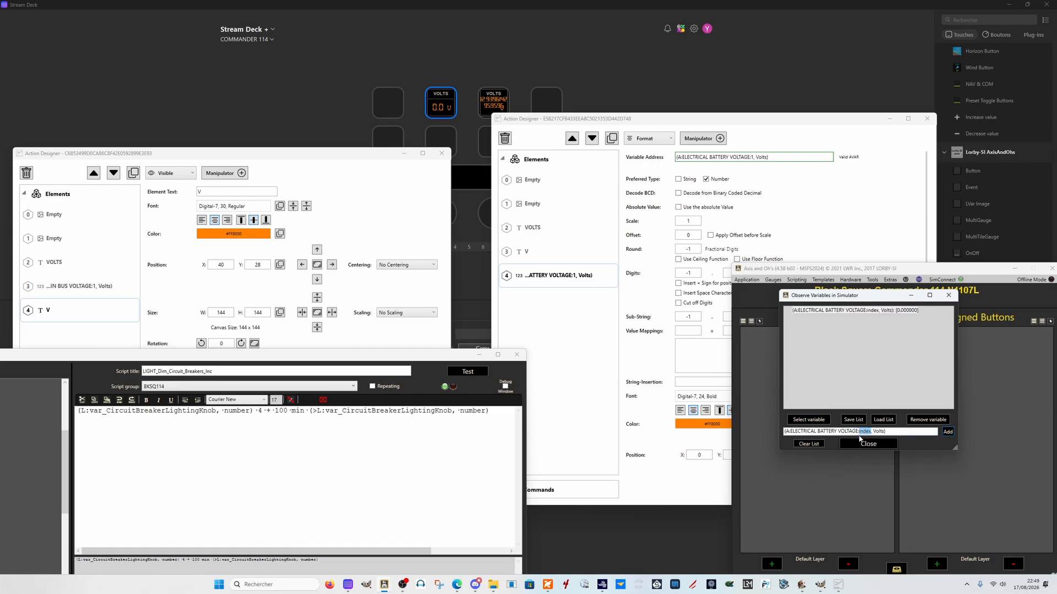
type("1")
left_click(948, 432)
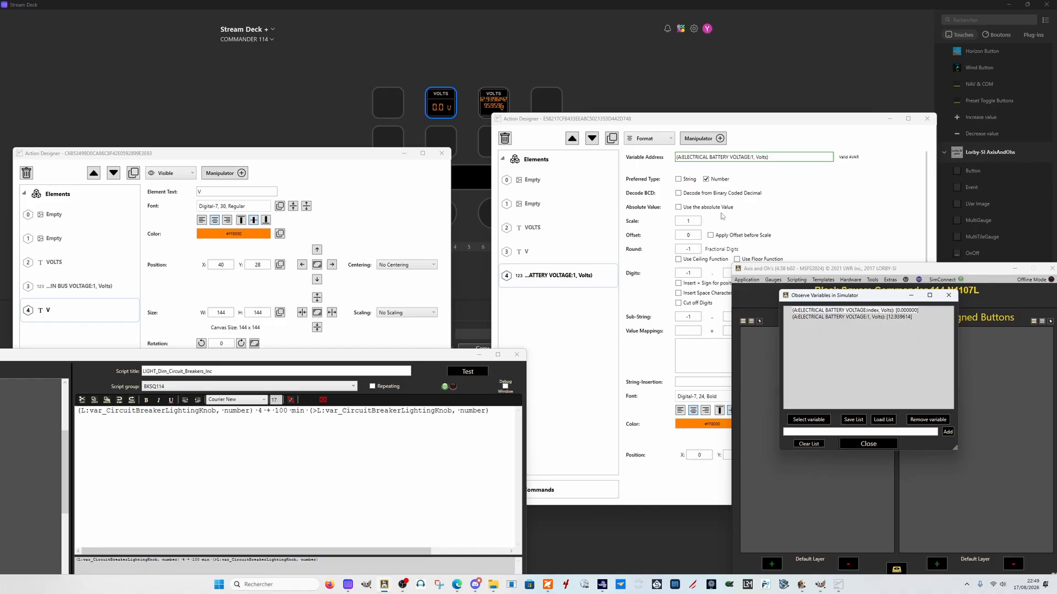
- Move the Axis and Ohs main window and the variable watcher clear of the new key's format settings
left_click_drag(772, 270, 697, 427)
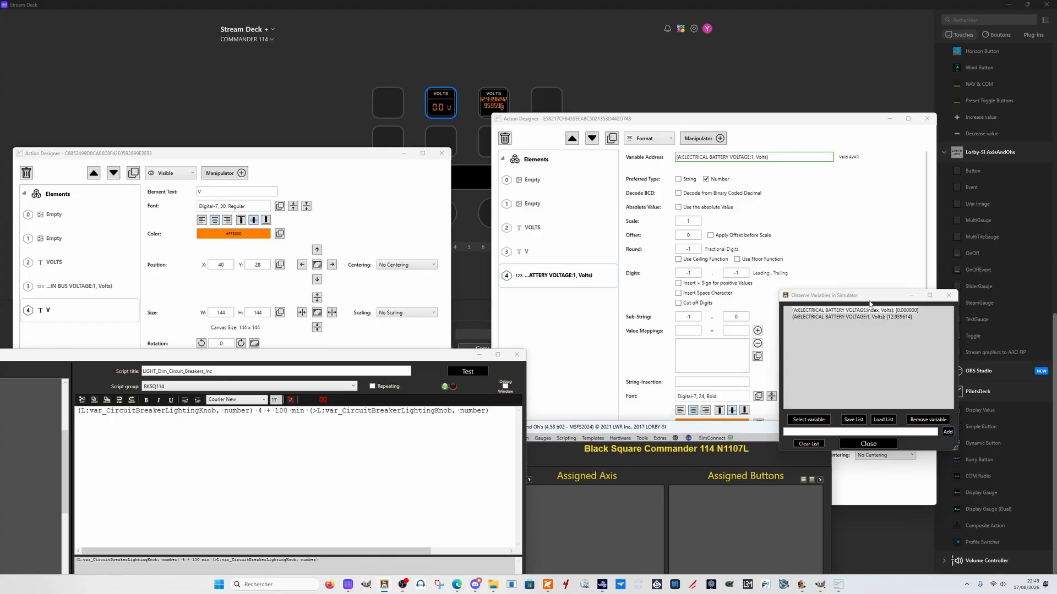
left_click_drag(871, 298, 937, 384)
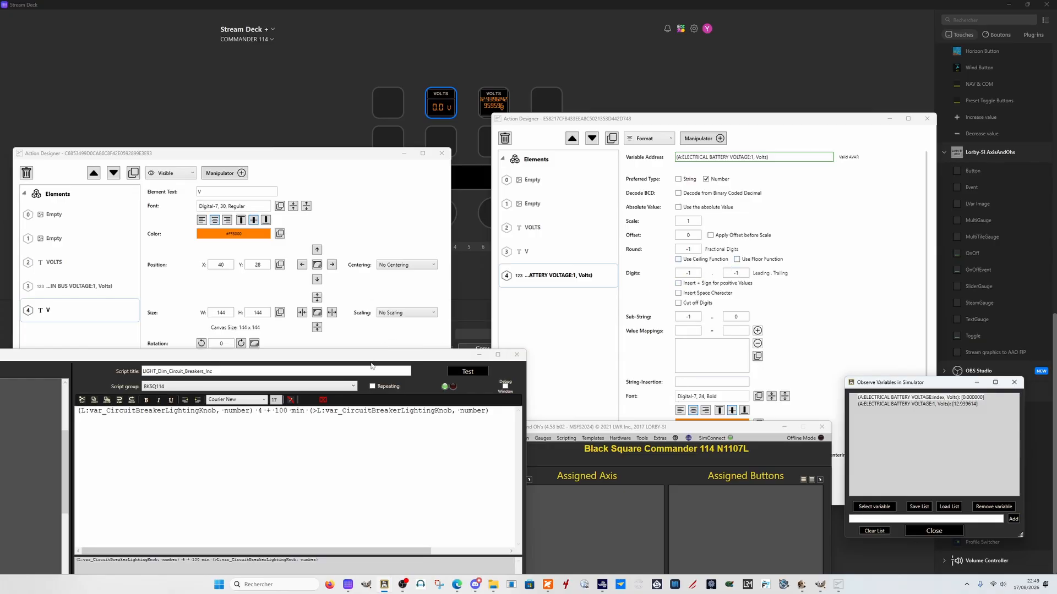
left_click_drag(700, 431, 410, 89)
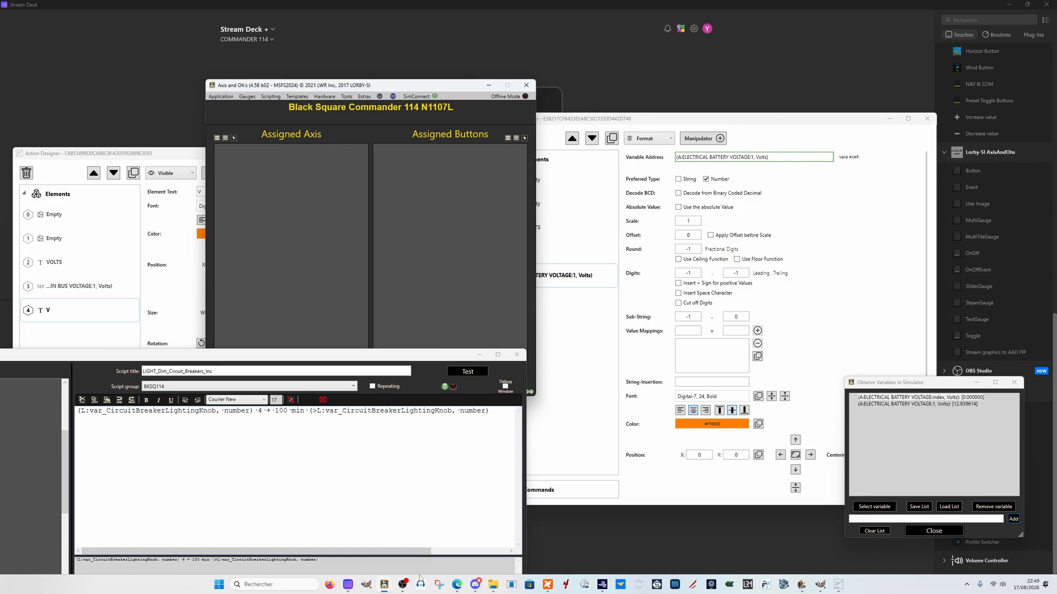
- Set the battery voltage value's trailing digits to 1 and switch to Stream Deck to check the key
double_click(738, 271)
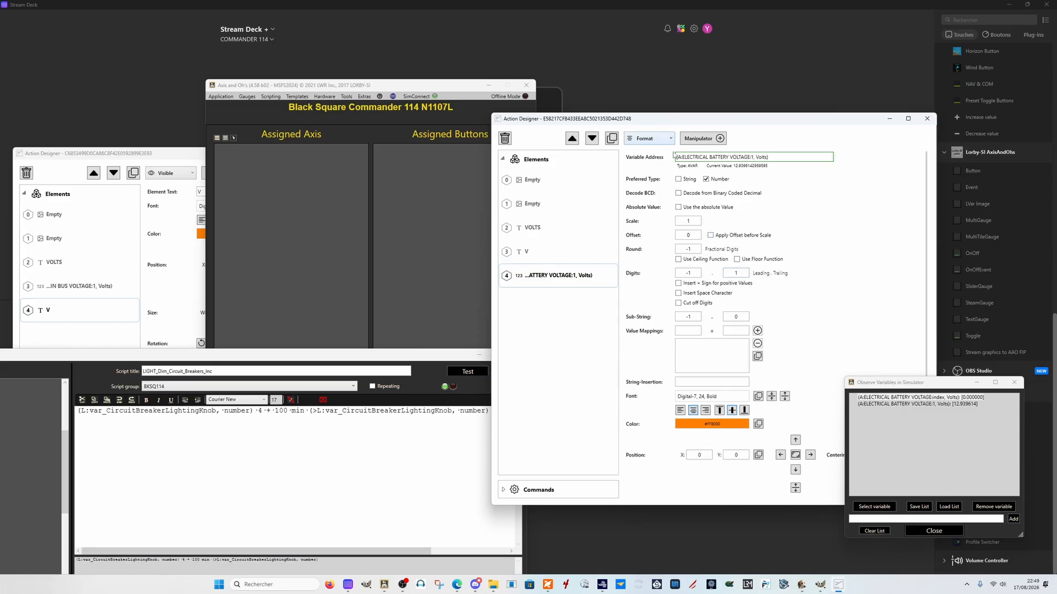
mouse_move(406, 589)
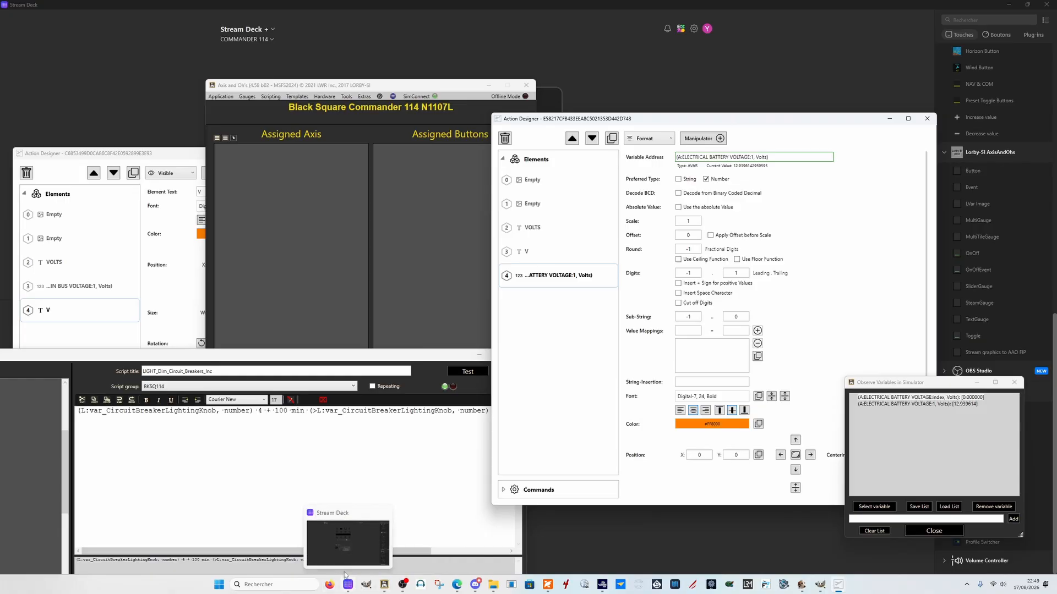
left_click(345, 572)
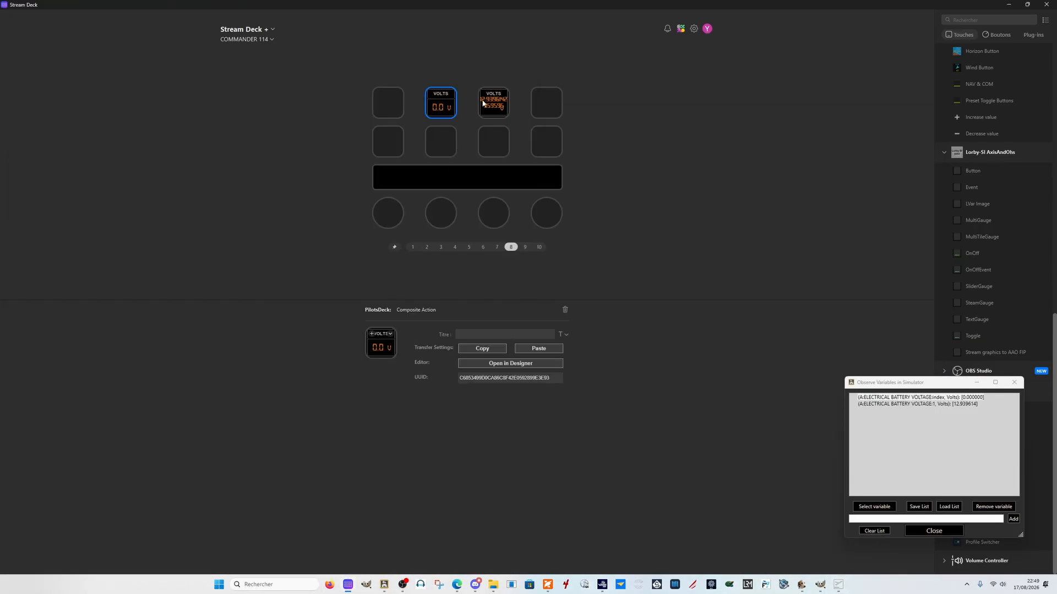
- Select the new VOLTS key, switch to Flight Simulator and move the Behaviors window clear of the battery switches and volt gauge
left_click(487, 105)
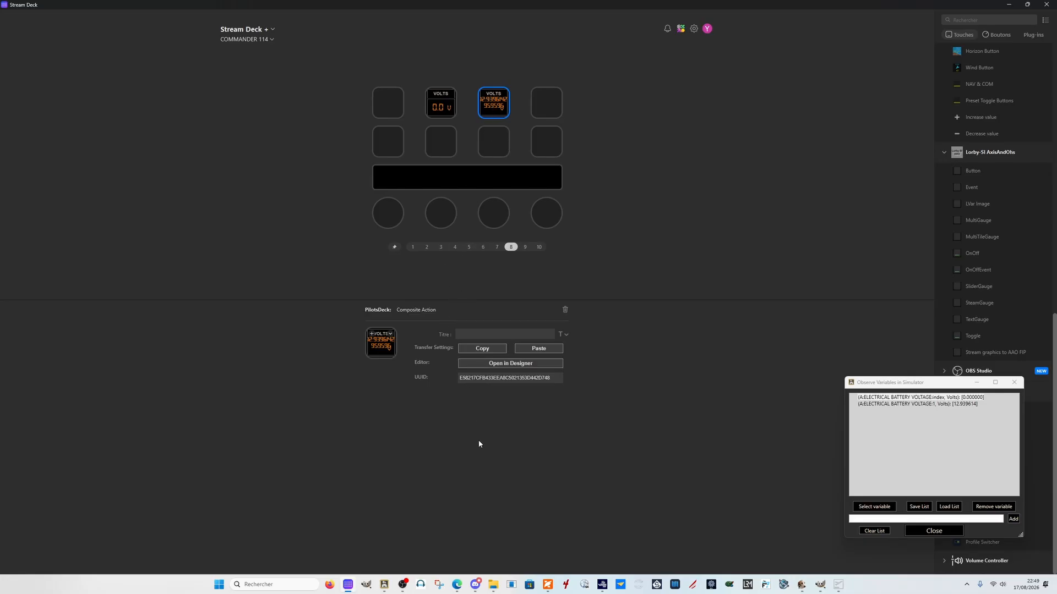
mouse_move(602, 584)
left_click(575, 518)
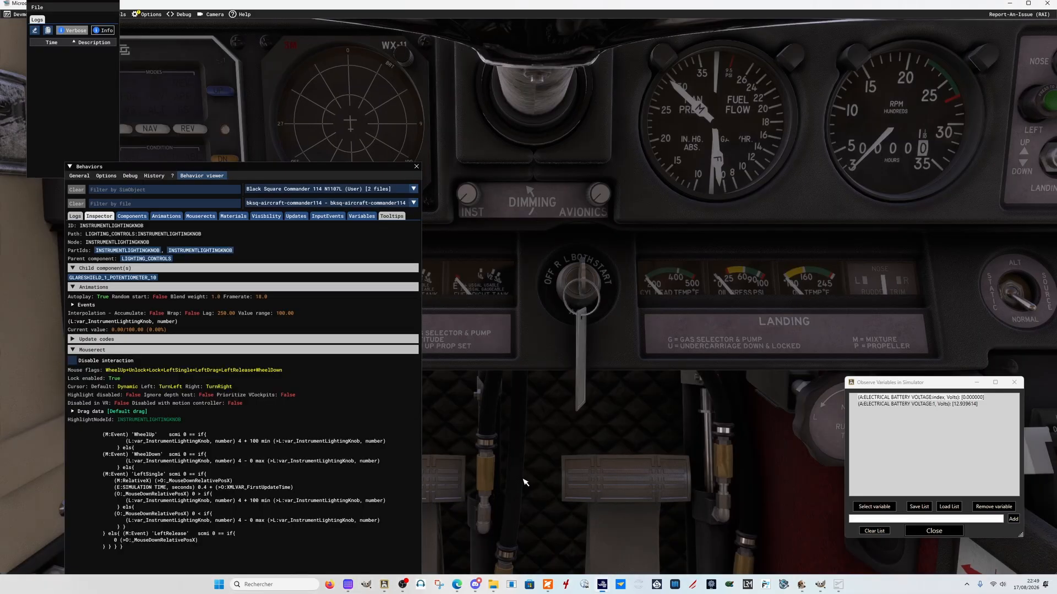
left_click_drag(316, 167, 314, 323)
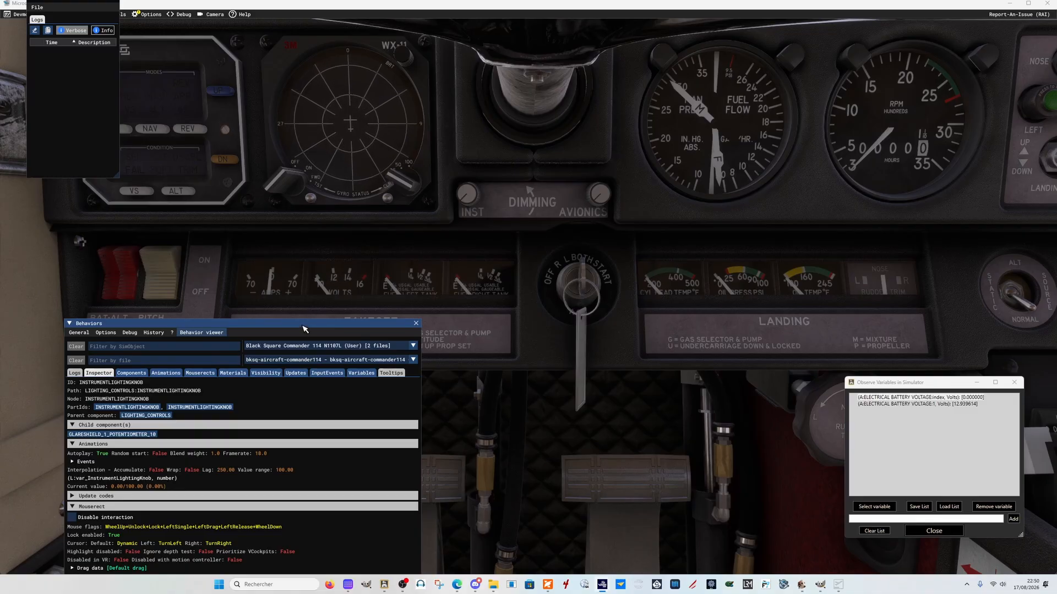
left_click_drag(304, 329, 735, 106)
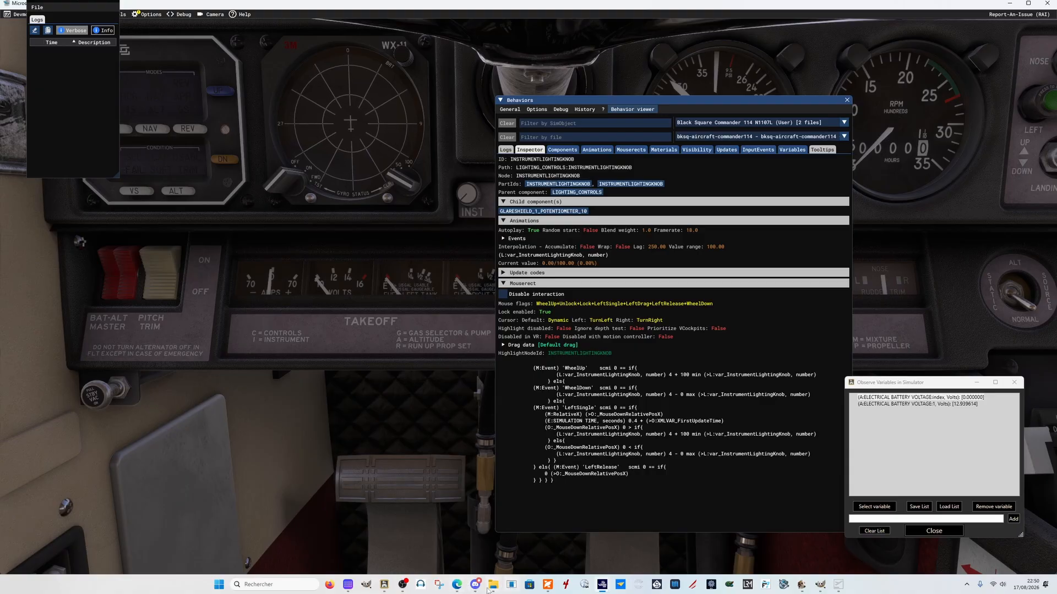
- Switch to Axis and Ohs, shift the script editor window and reopen the simulator variable watcher with an empty list
mouse_move(602, 585)
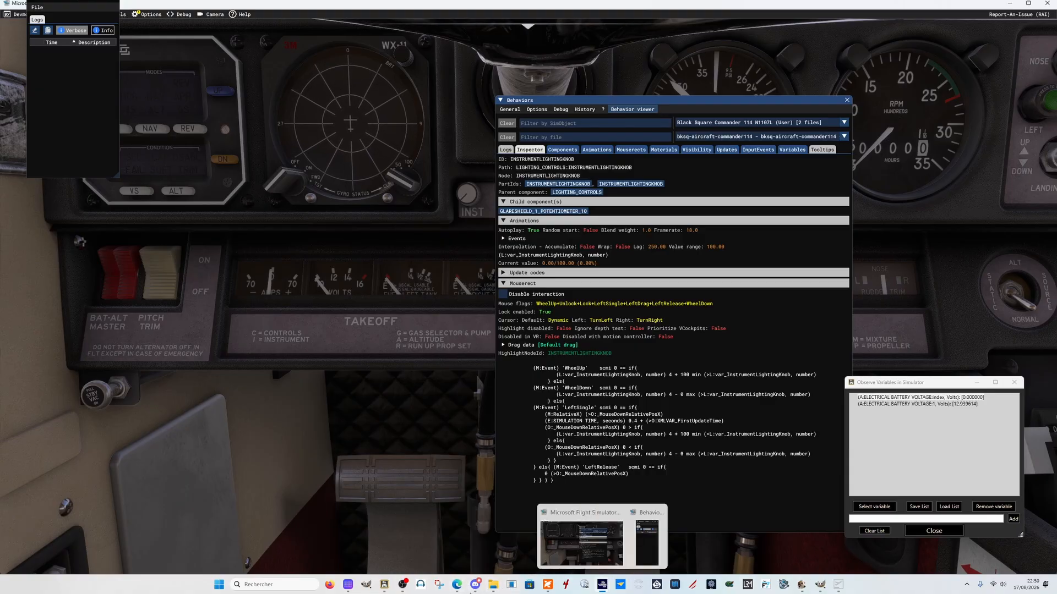
mouse_move(384, 584)
left_click(383, 536)
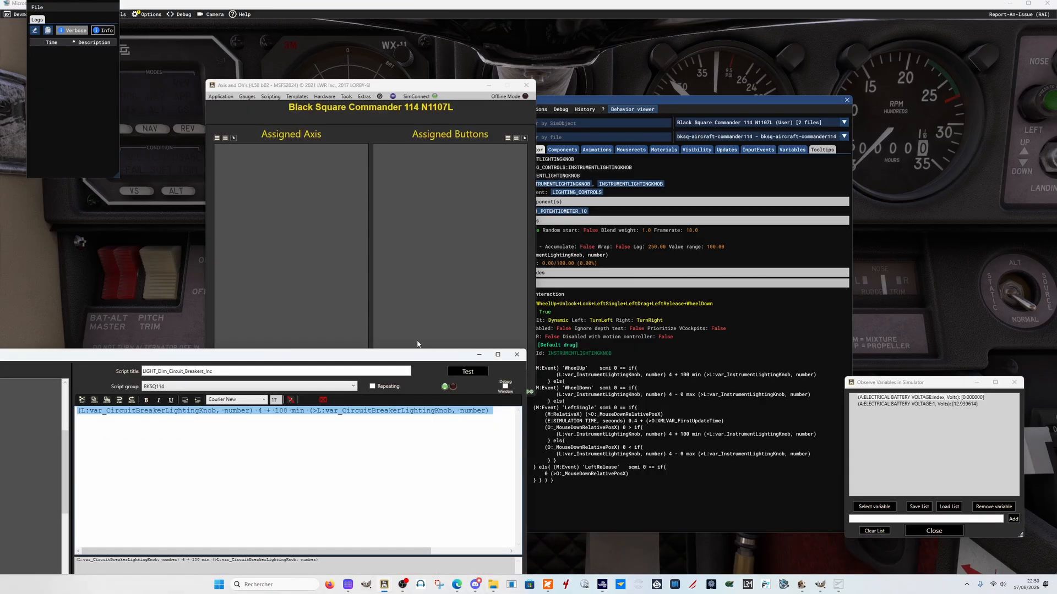
left_click_drag(359, 351, 330, 345)
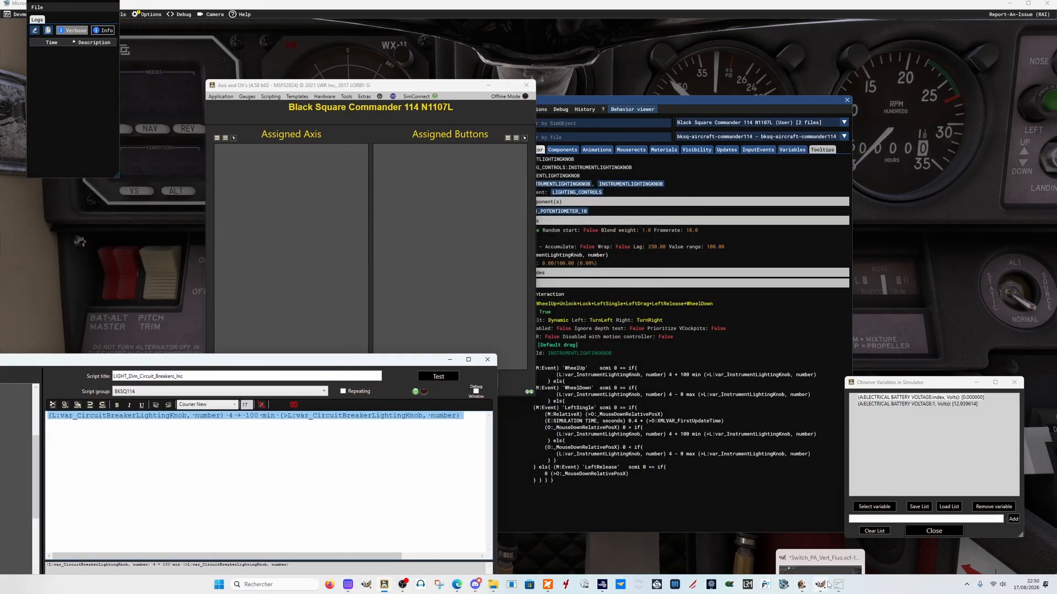
left_click(287, 99)
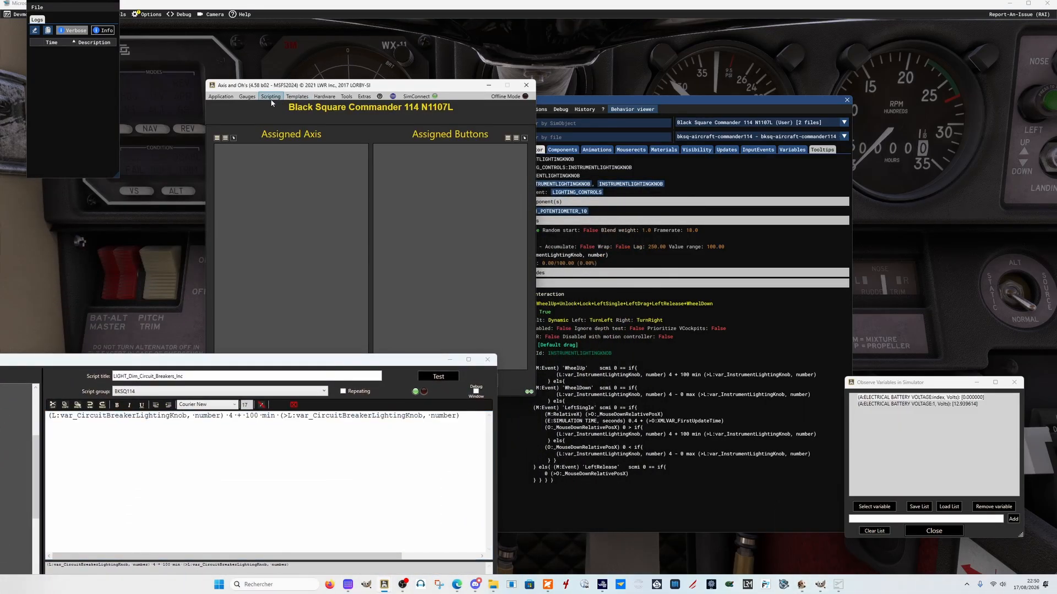
left_click(301, 225)
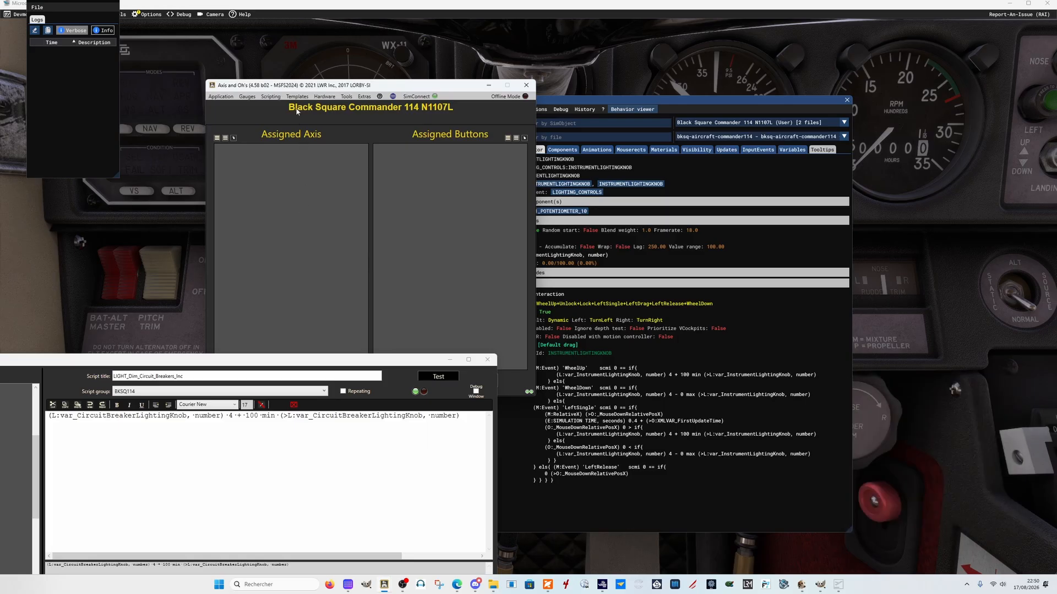
left_click(270, 97)
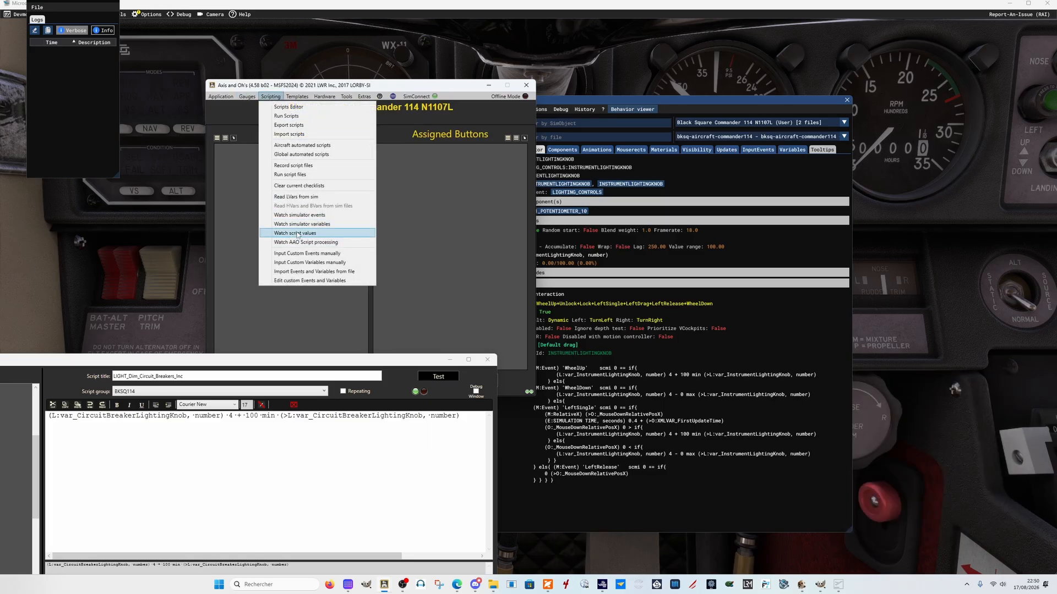
left_click(282, 224)
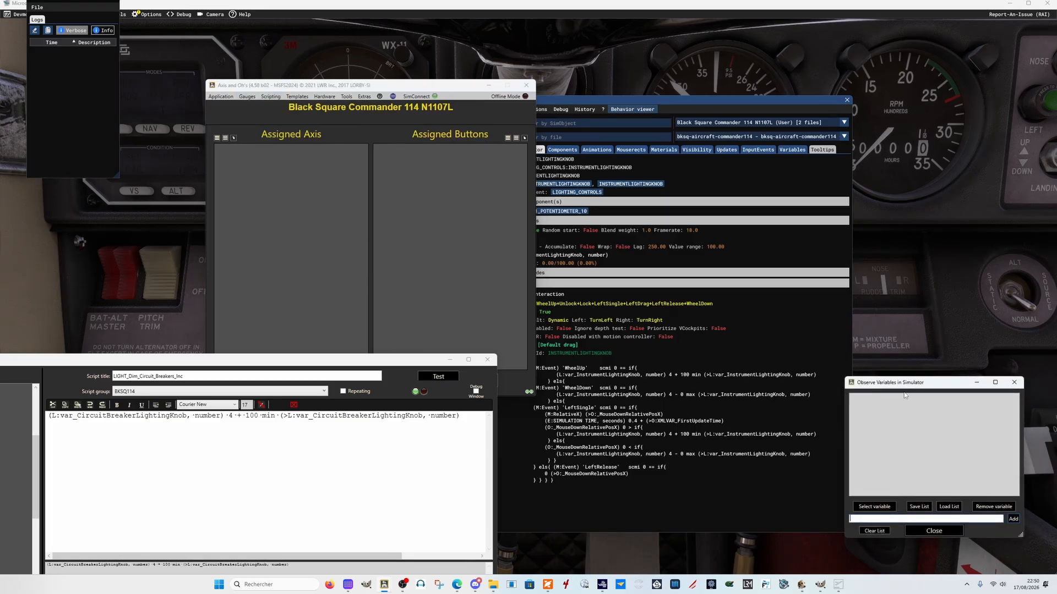
- Filter the native simulator variables by "bus" and examine the Batteries and Circuits groups
left_click(880, 509)
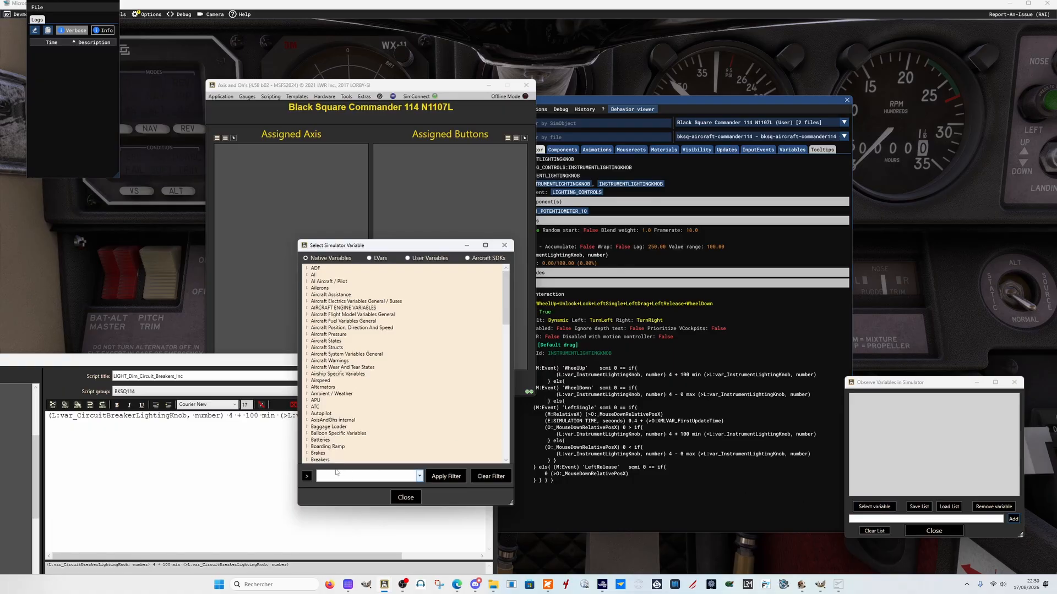
type("bus")
left_click(446, 476)
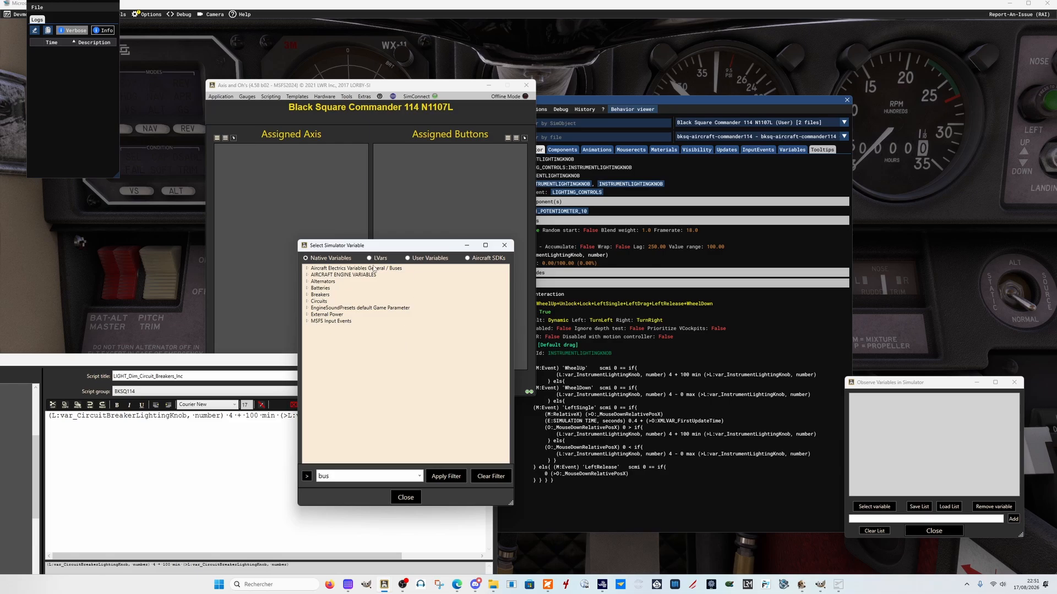
left_click(307, 288)
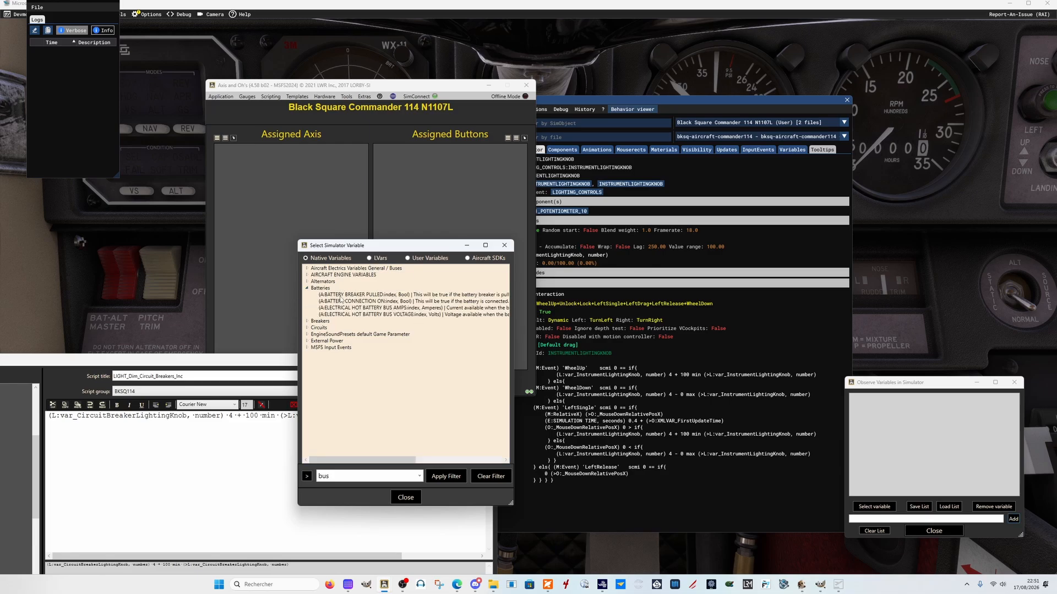
left_click(307, 328)
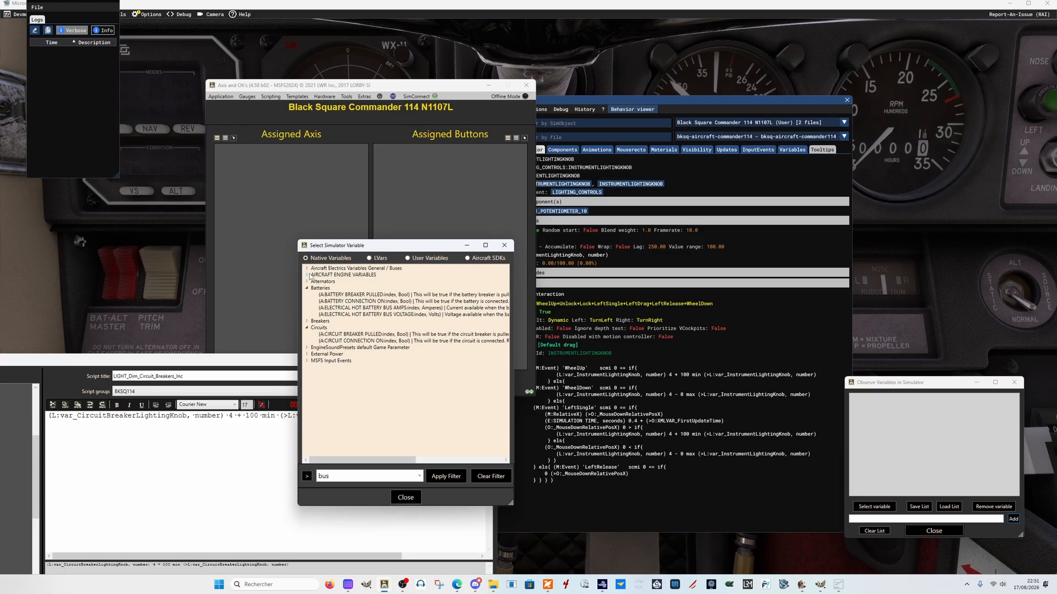
- Look through the local simulator variables (LVars) that match the "bus" filter
left_click(369, 259)
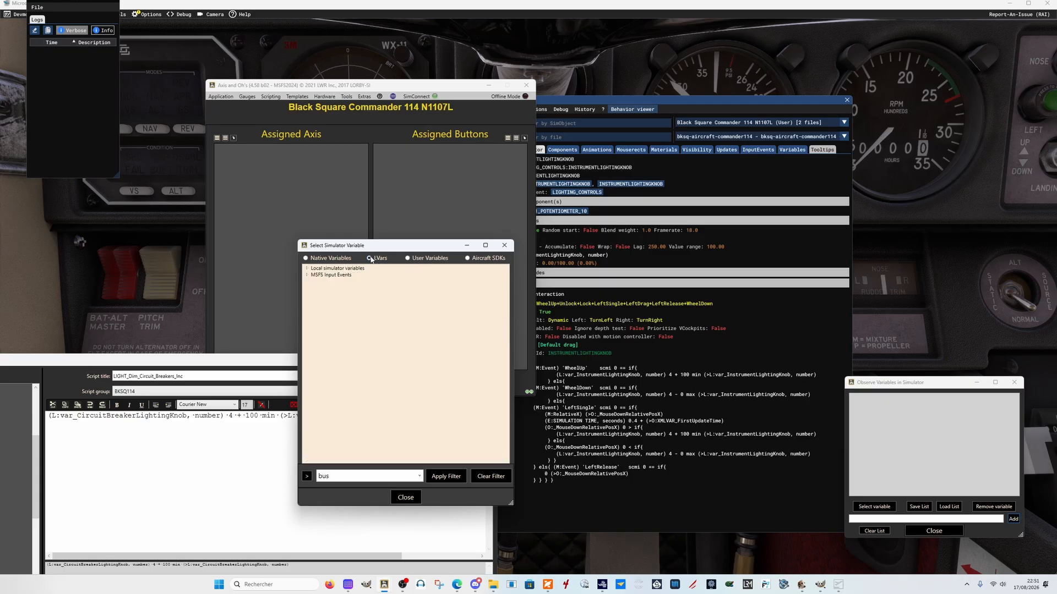
left_click(307, 275)
left_click(308, 269)
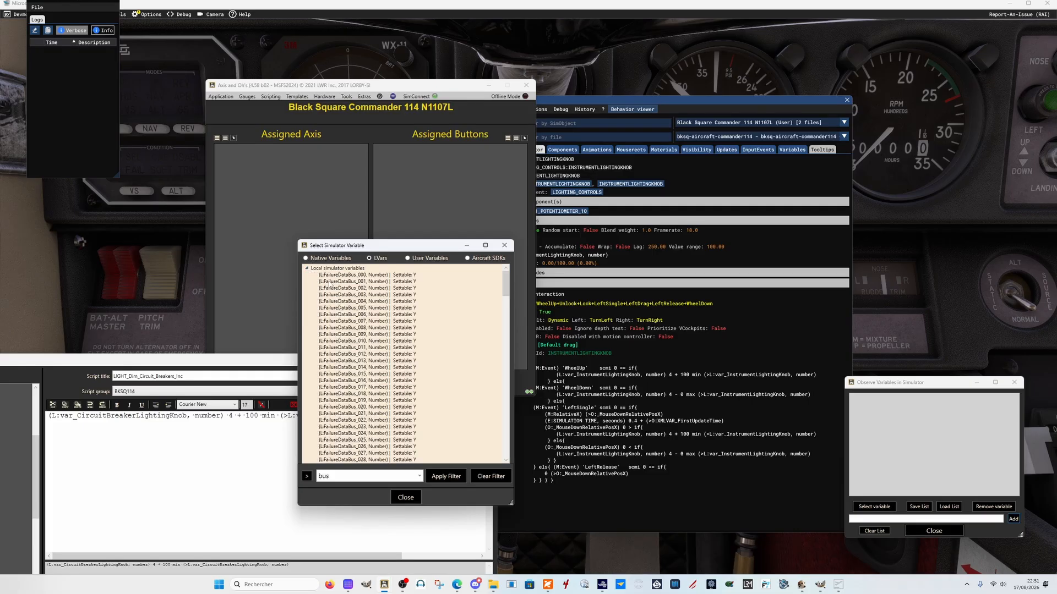
mouse_move(505, 283)
left_mouse_down()
mouse_move(499, 455)
mouse_move(502, 276)
left_mouse_up()
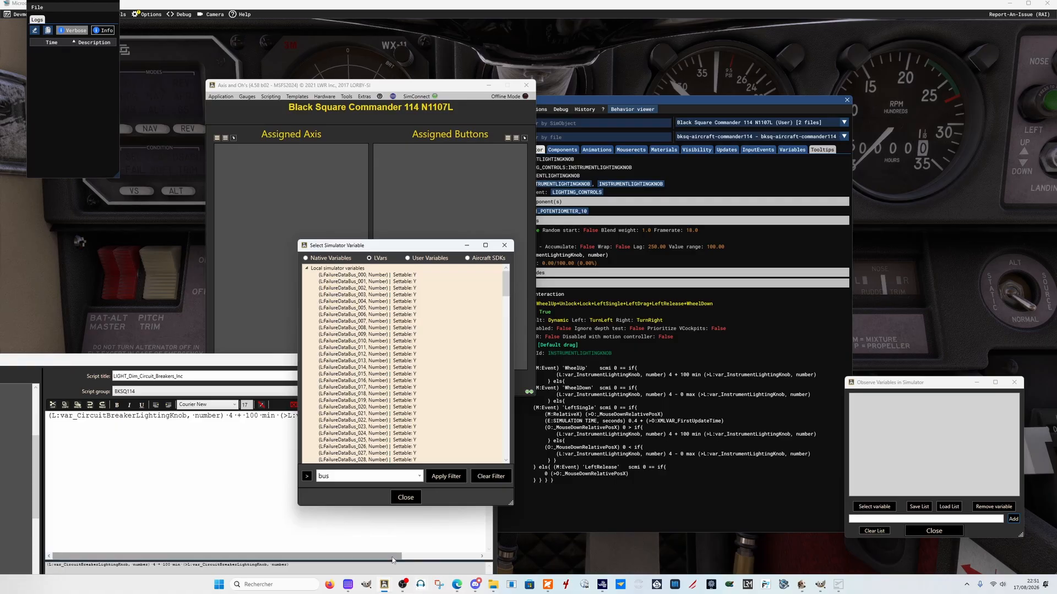
- Switch to the browser's Aircraft Electrics Variables documentation and copy the variable name ELECTRICAL MAIN BUS VOLTAGE
mouse_move(384, 584)
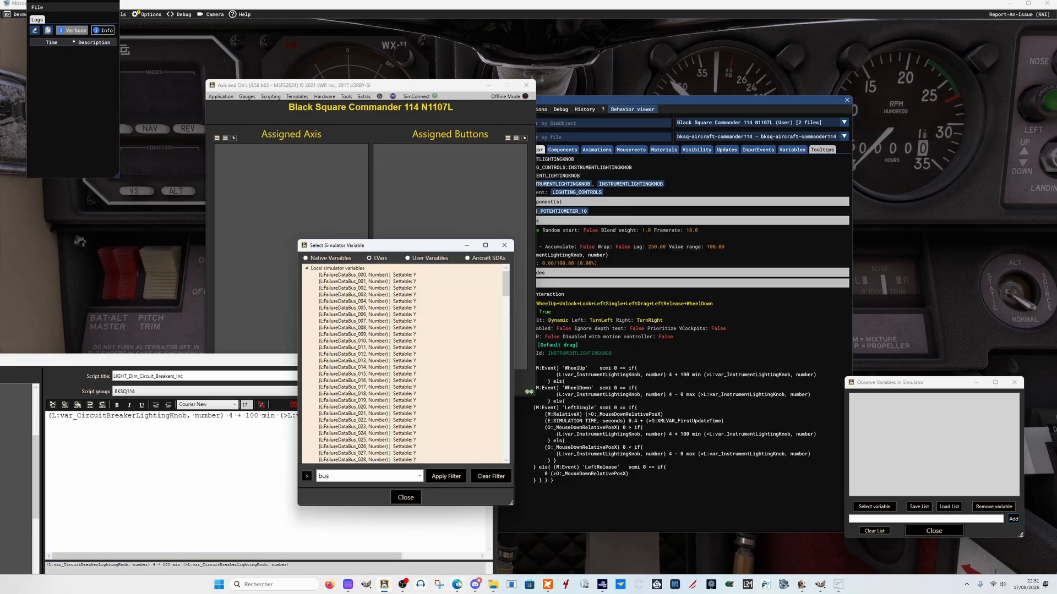
mouse_move(459, 584)
left_click(462, 534)
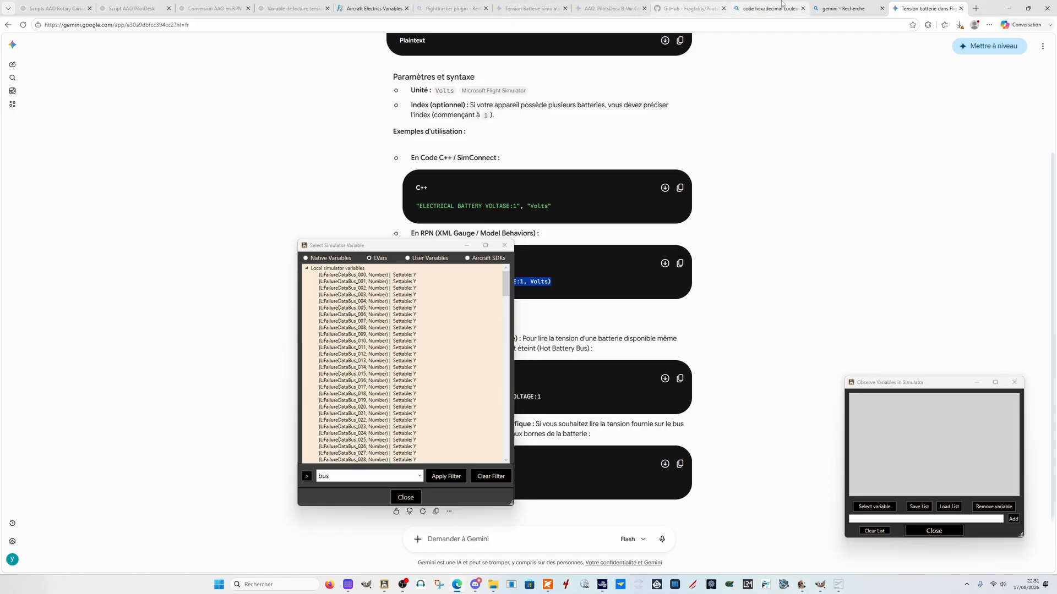
left_click(358, 10)
left_click_drag(435, 245, 760, 206)
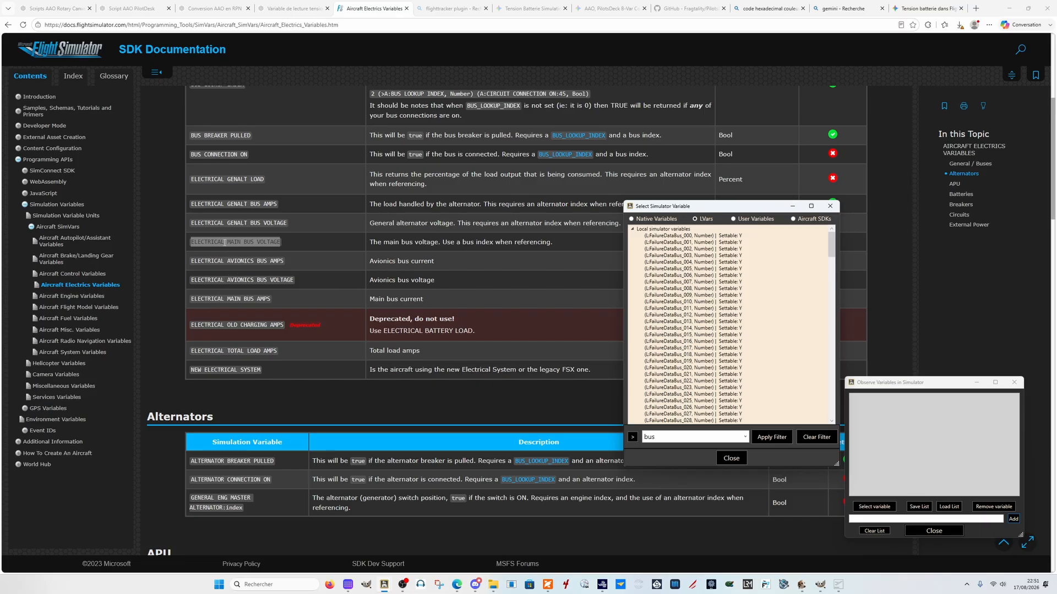
left_click(203, 246)
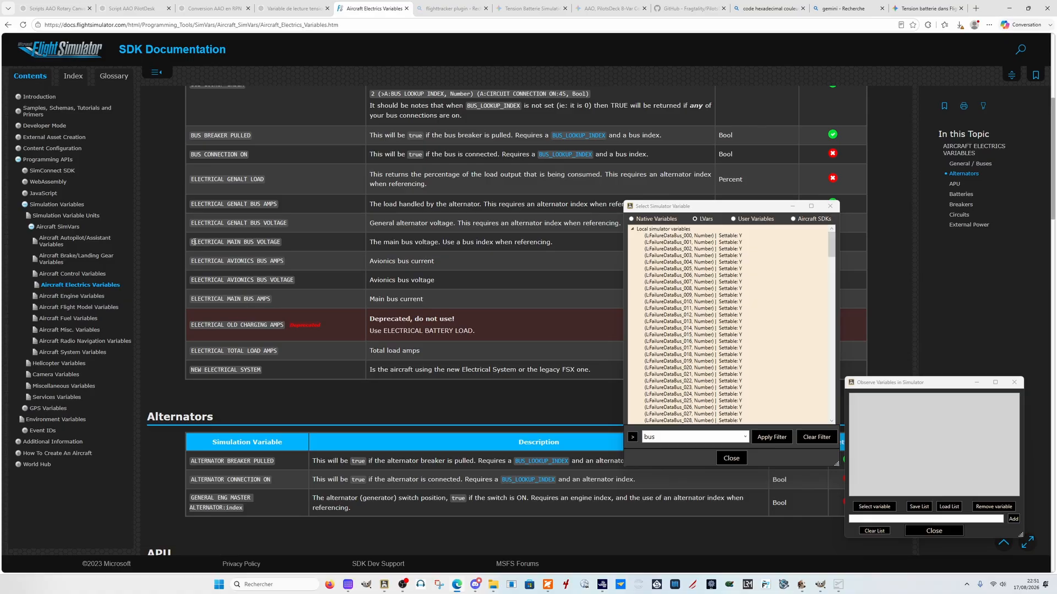
left_click_drag(191, 243, 282, 244)
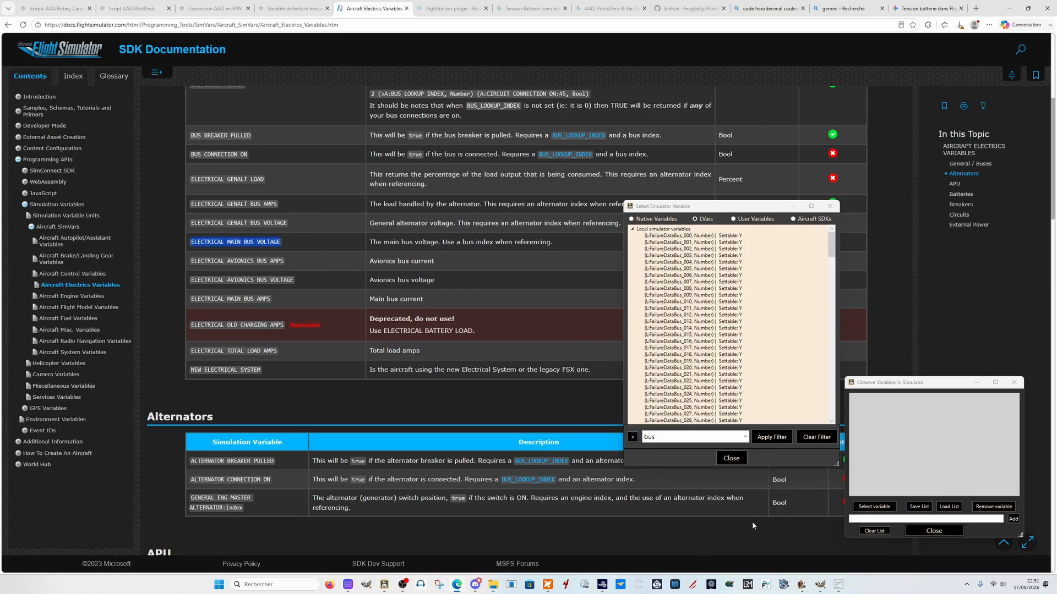
- Bring up both VOLTS keys' Action Designer windows, showing the original key's main bus voltage value element
mouse_move(838, 585)
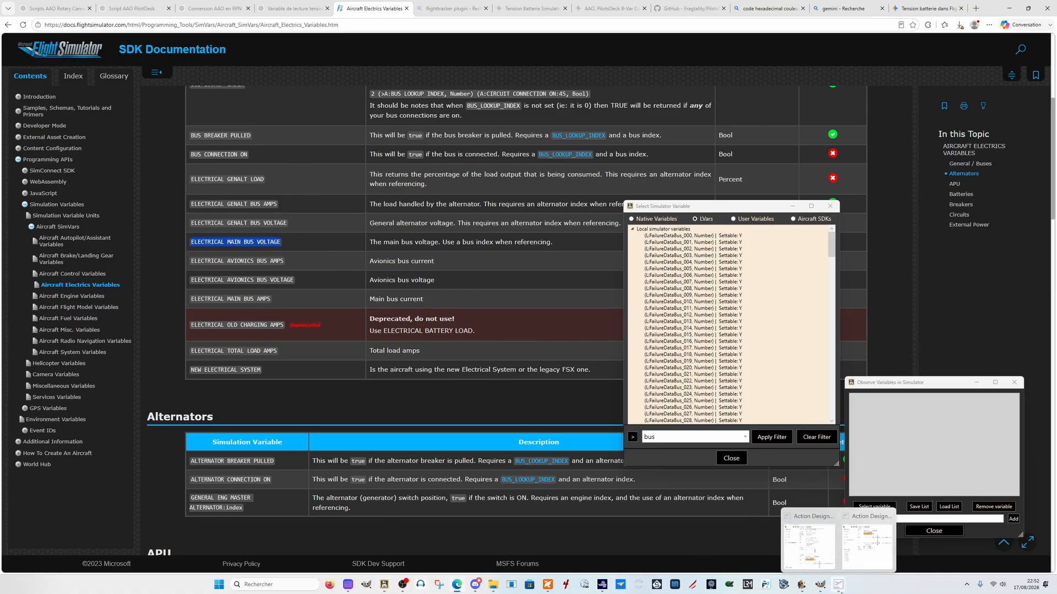
left_click(853, 512)
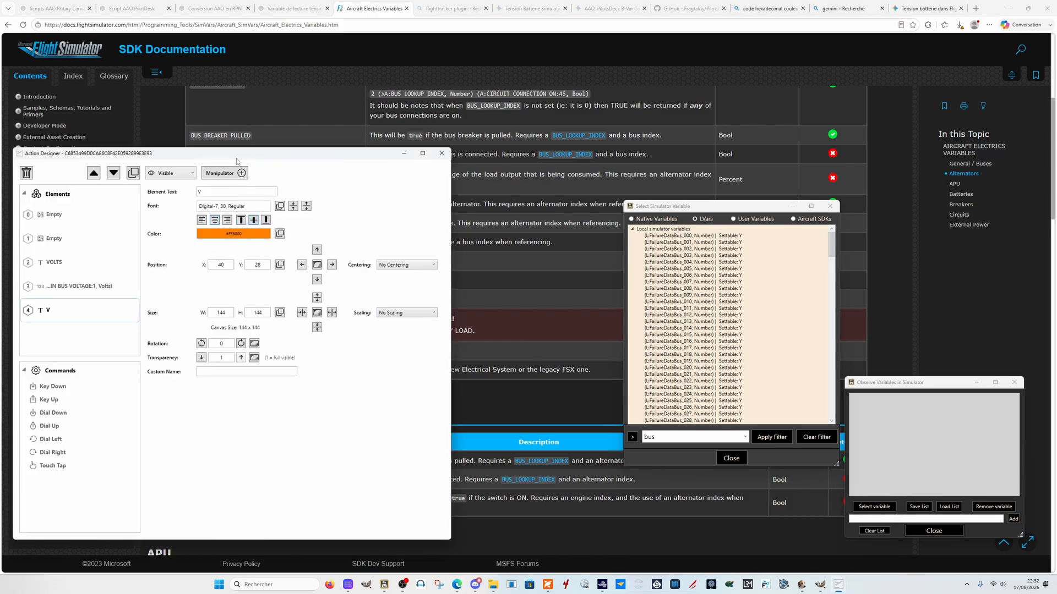
left_click_drag(237, 157, 306, 148)
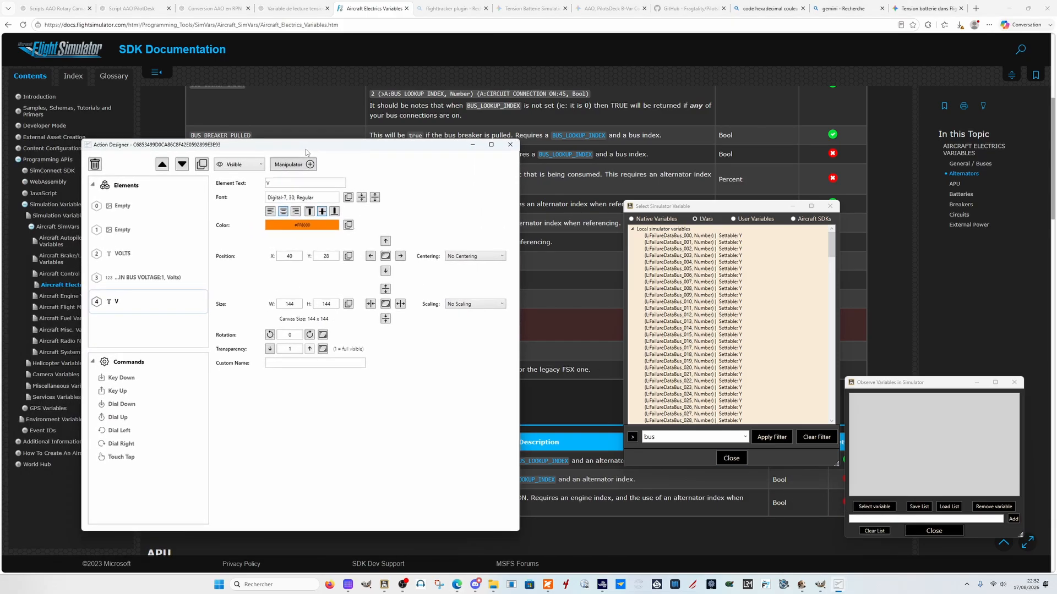
left_click(159, 279)
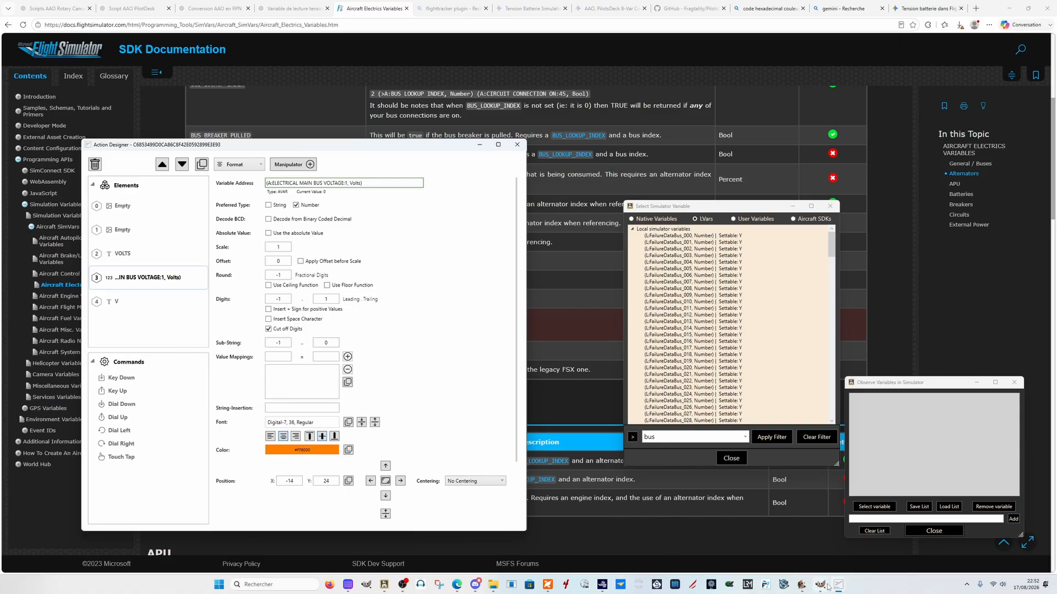
left_click(804, 534)
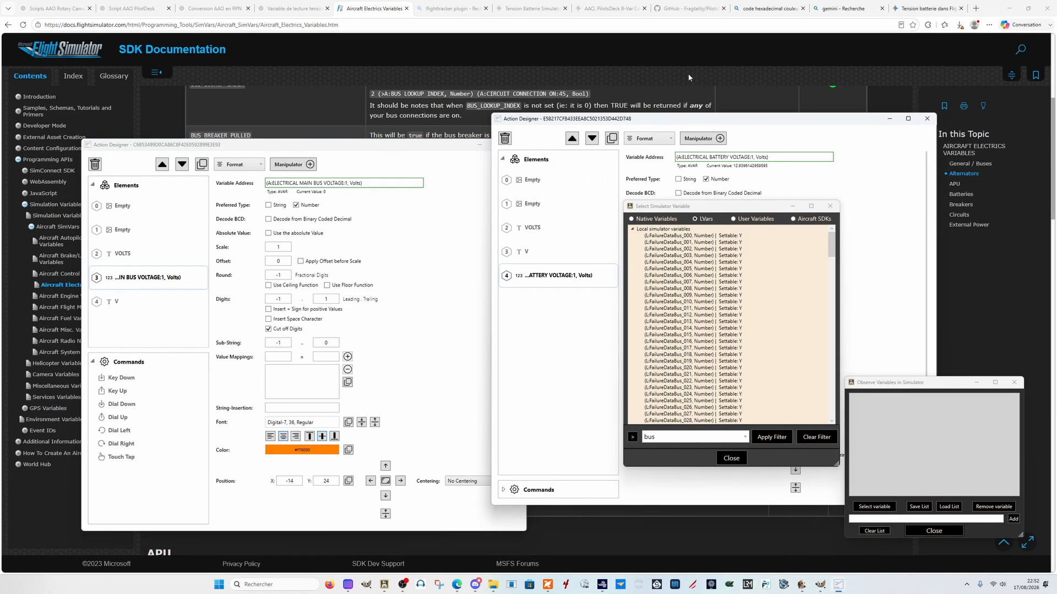
left_click_drag(715, 120, 450, 139)
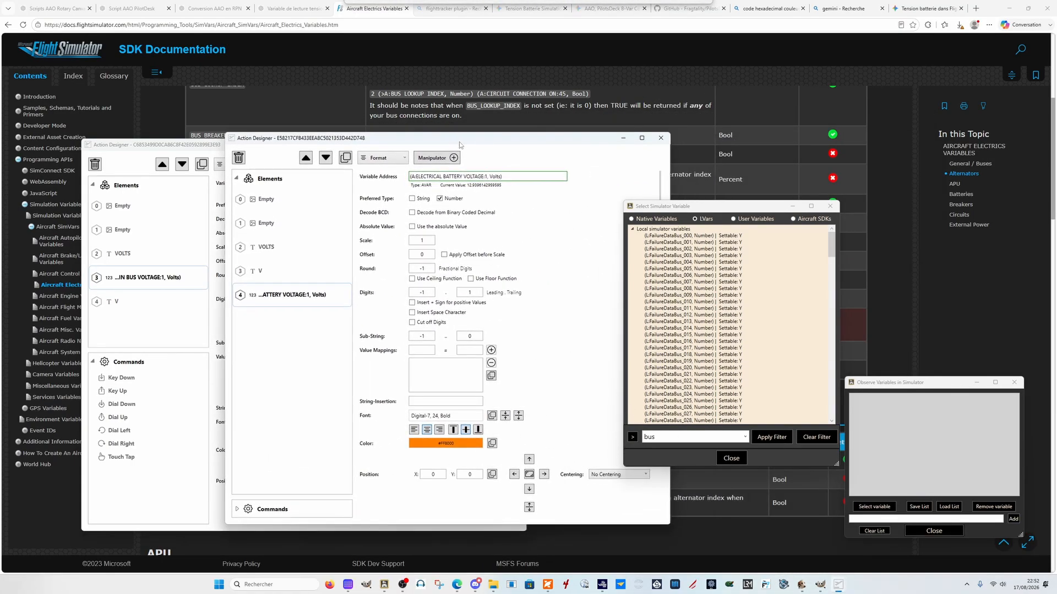
- Change the new key's value element address to (A:ELECTRICAL MAIN BUS VOLTAGE, Volts)
left_click_drag(418, 179, 487, 177)
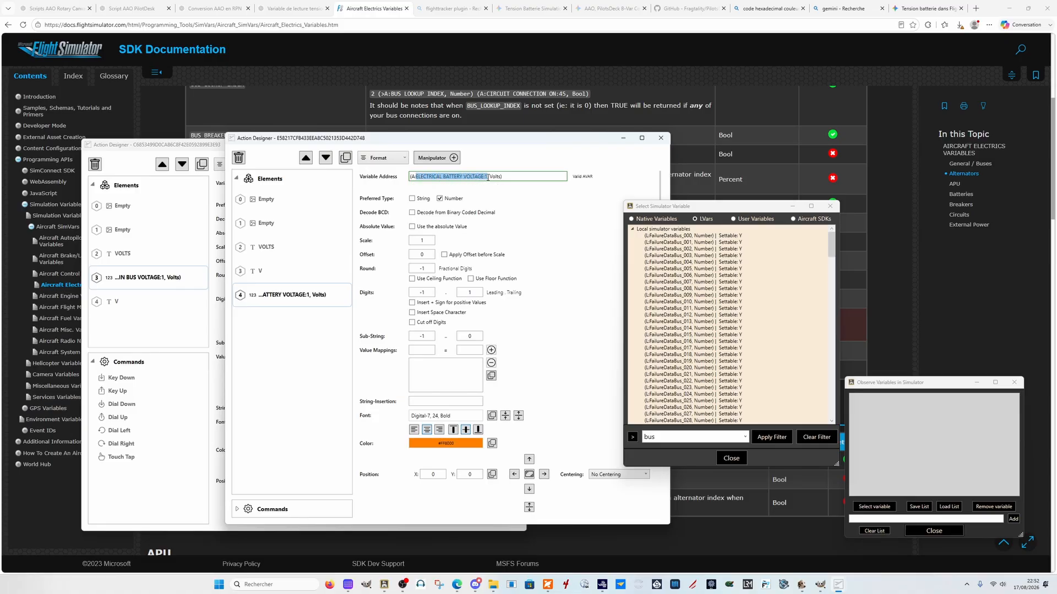
type("ELECTRICAL MAIN BUS VOLTAGE")
type(",")
key("Return")
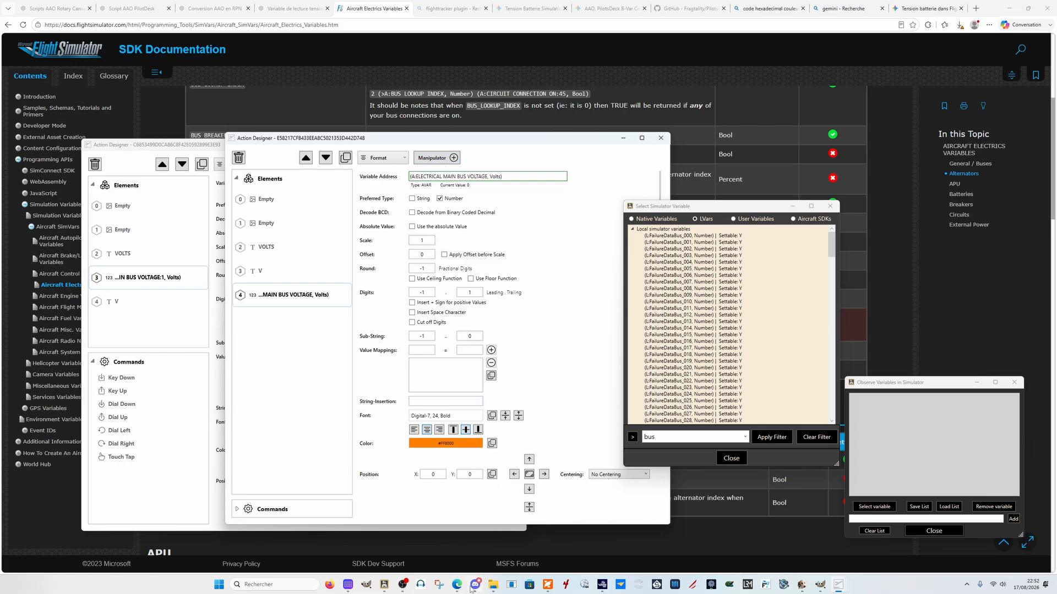
- Switch to Stream Deck to check the new key, and bring up the original VOLTS key's designer for comparison
mouse_move(457, 591)
mouse_move(385, 585)
left_click(348, 584)
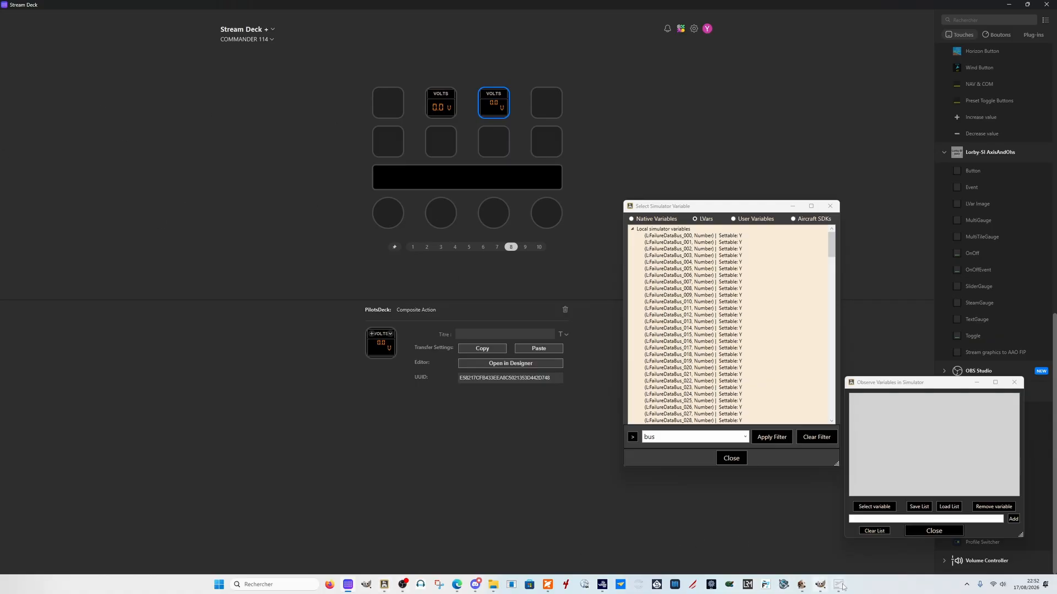
mouse_move(839, 586)
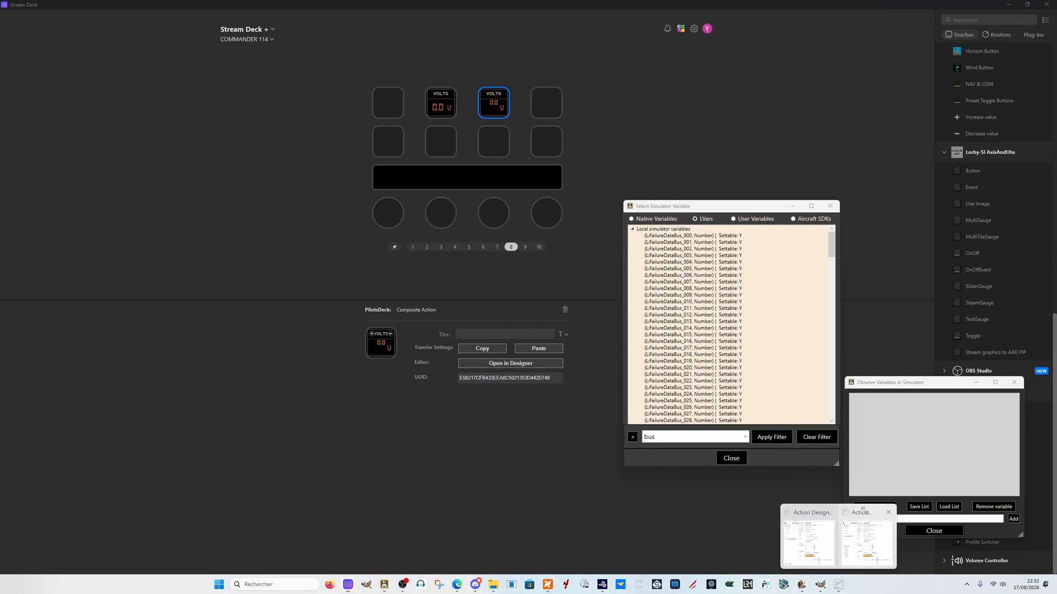
left_click(862, 510)
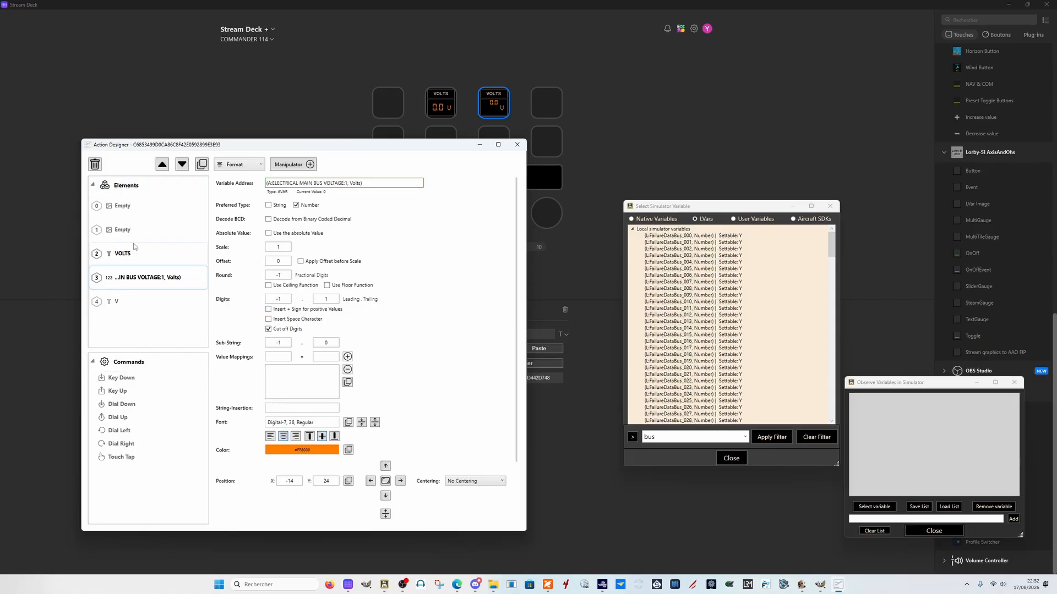
left_click_drag(279, 142, 254, 160)
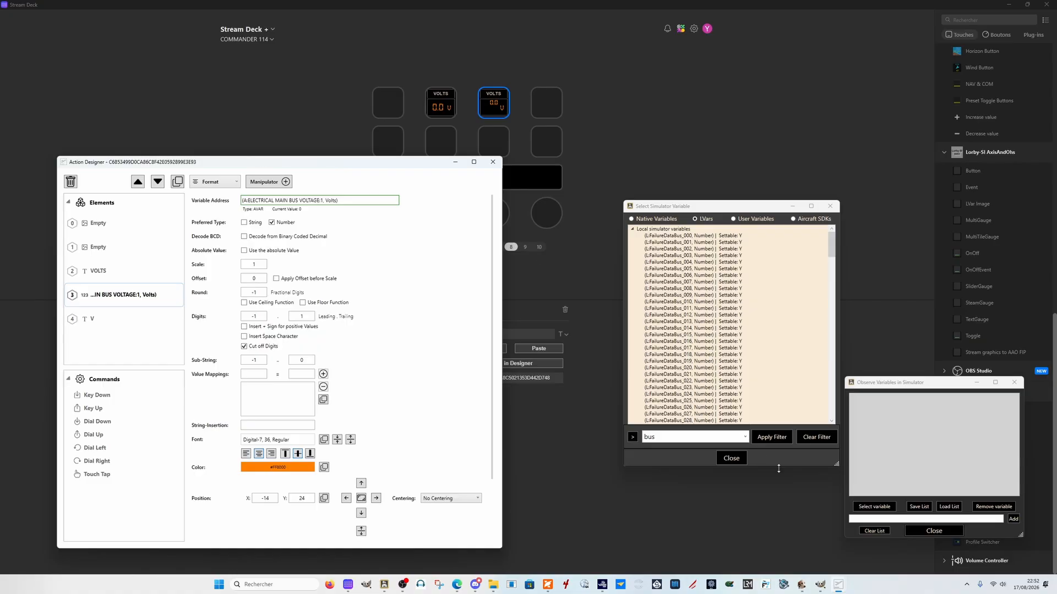
- Bring up the new VOLTS key's designer beside the original's and close the simulator variable selection window
mouse_move(836, 587)
left_click(807, 523)
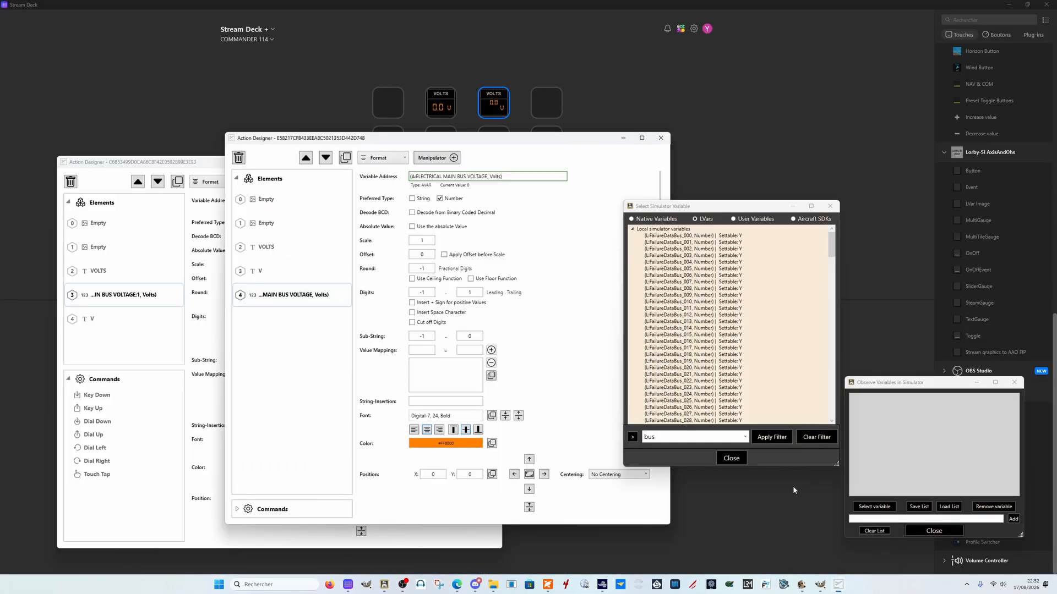
left_click_drag(485, 143, 611, 46)
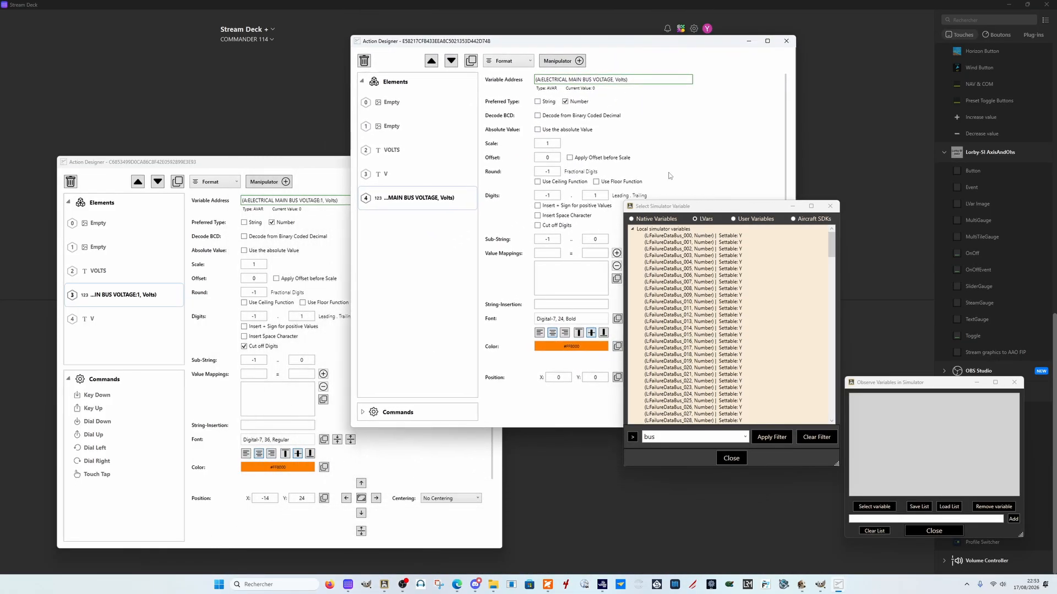
left_click(722, 458)
left_click_drag(793, 115, 865, 94)
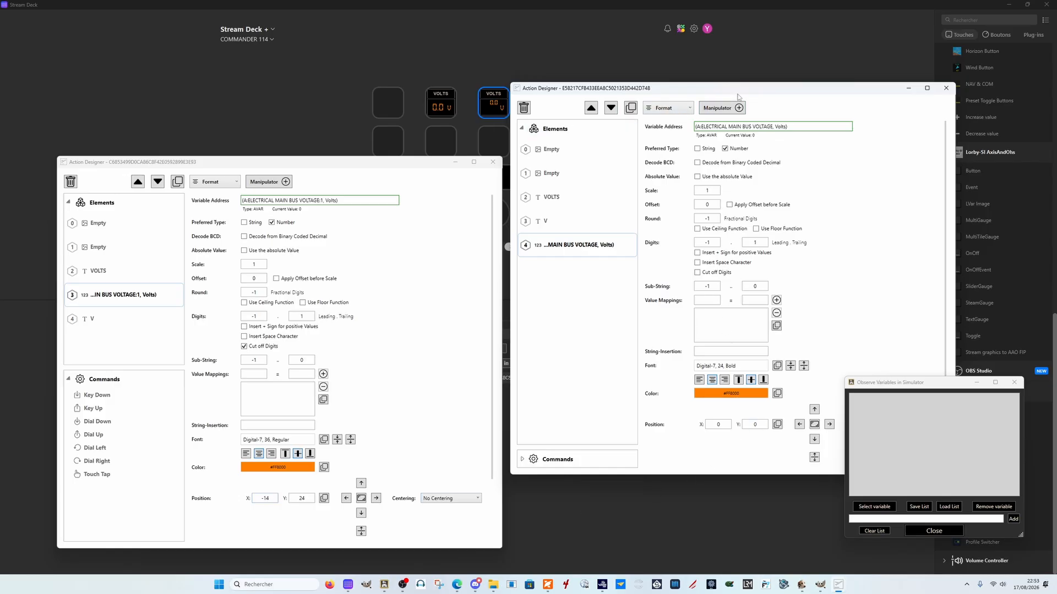
left_click_drag(774, 92, 799, 67)
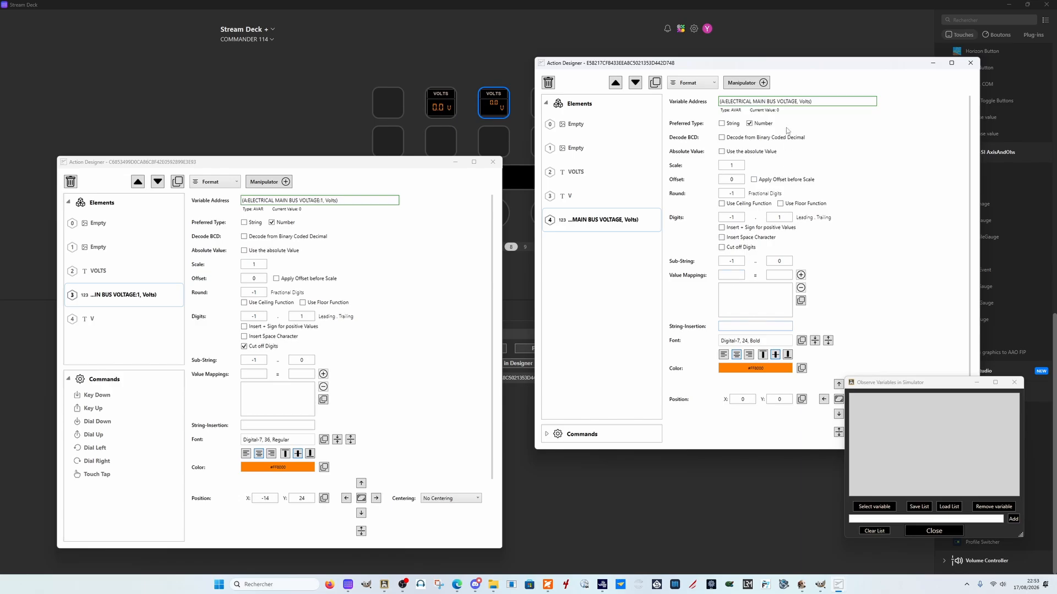
- Set the new key's voltage value digits to -1 leading and 1 trailing
left_click_drag(788, 219, 763, 218)
type("-1")
double_click(786, 218)
type("1")
double_click(783, 216)
double_click(780, 219)
type("1")
- Change the new key's voltage value font to Digital-7, regular style, size 36
left_click(776, 345)
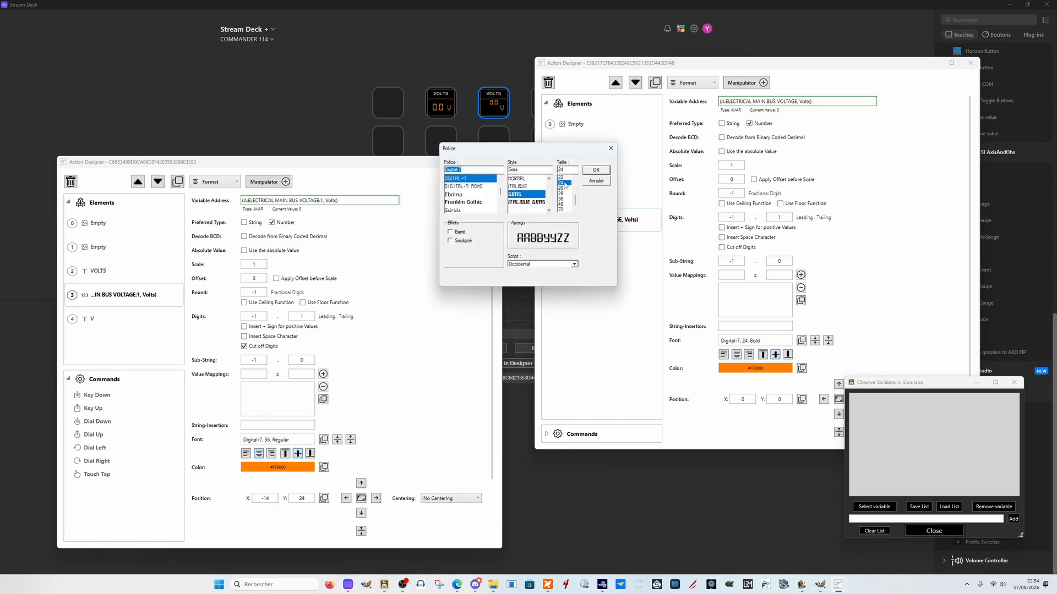
left_click(563, 199)
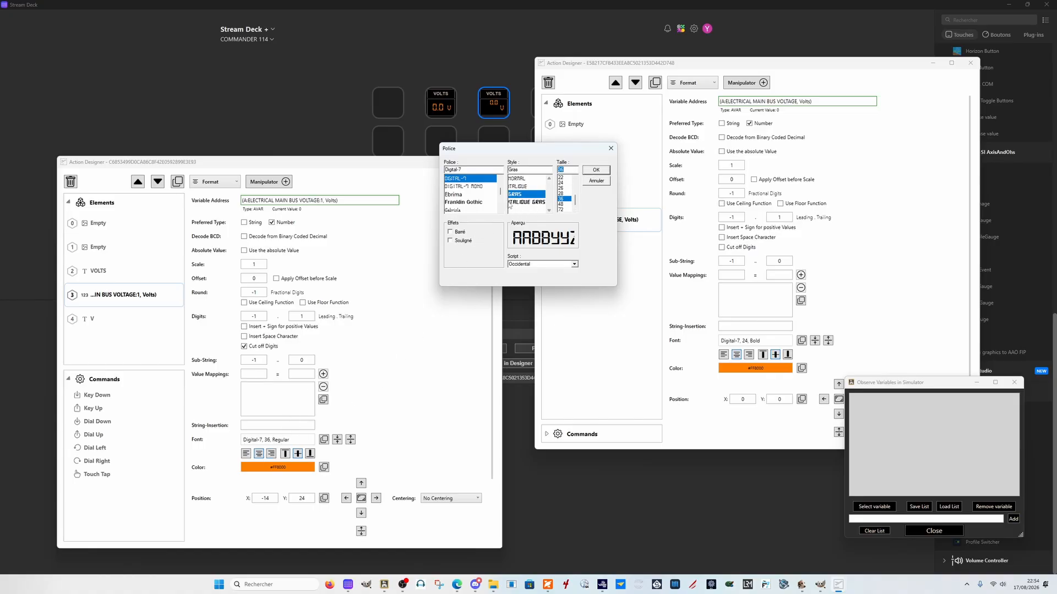
left_click(521, 178)
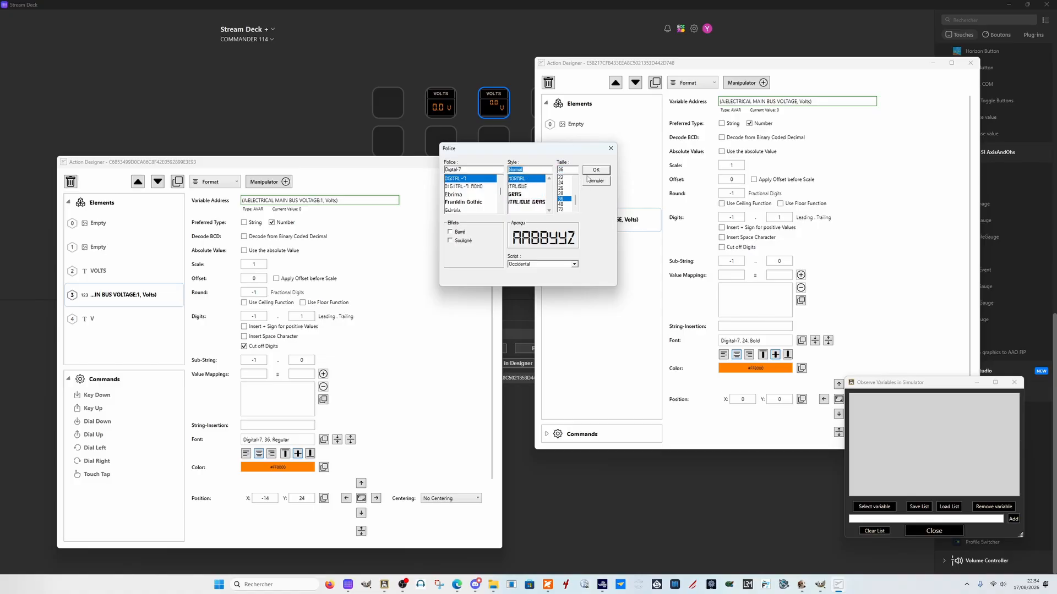
left_click(595, 170)
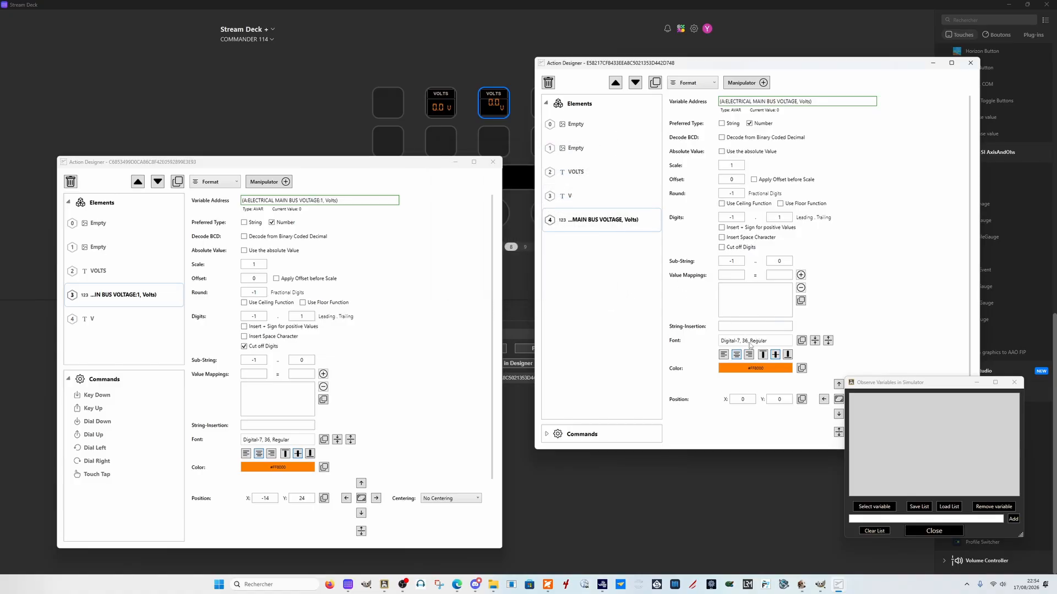
- Position the new key's voltage value at X -14 and Y 24, and return to the Stream Deck window
double_click(742, 399)
type("-14")
double_click(782, 401)
type("24")
left_click(523, 139)
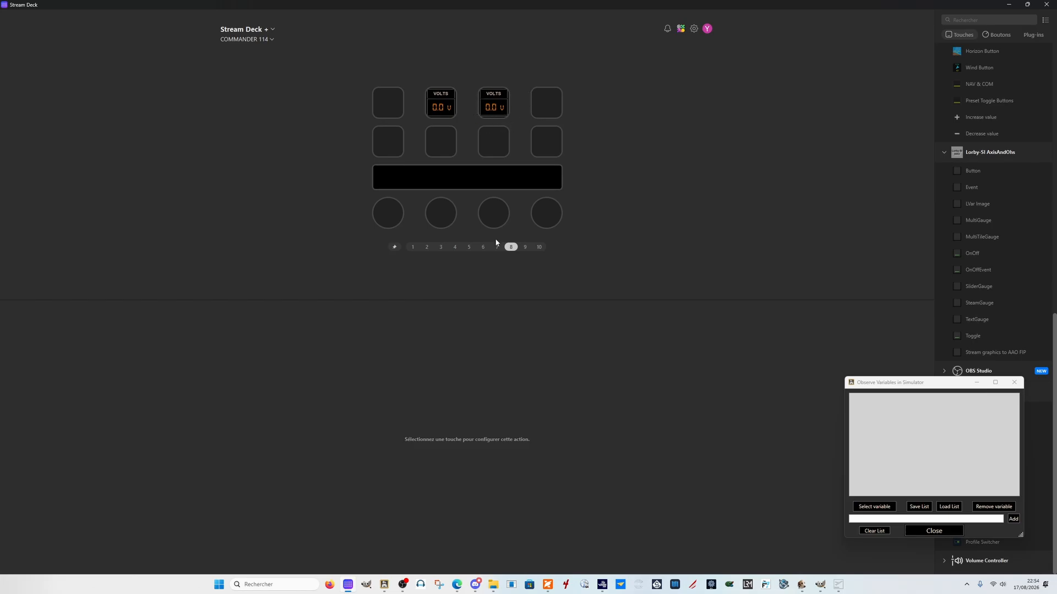
- Look at the cockpit in Microsoft Flight Simulator, then return to Stream Deck and show page 5 of the COMMANDER 114 profile
left_click(602, 585)
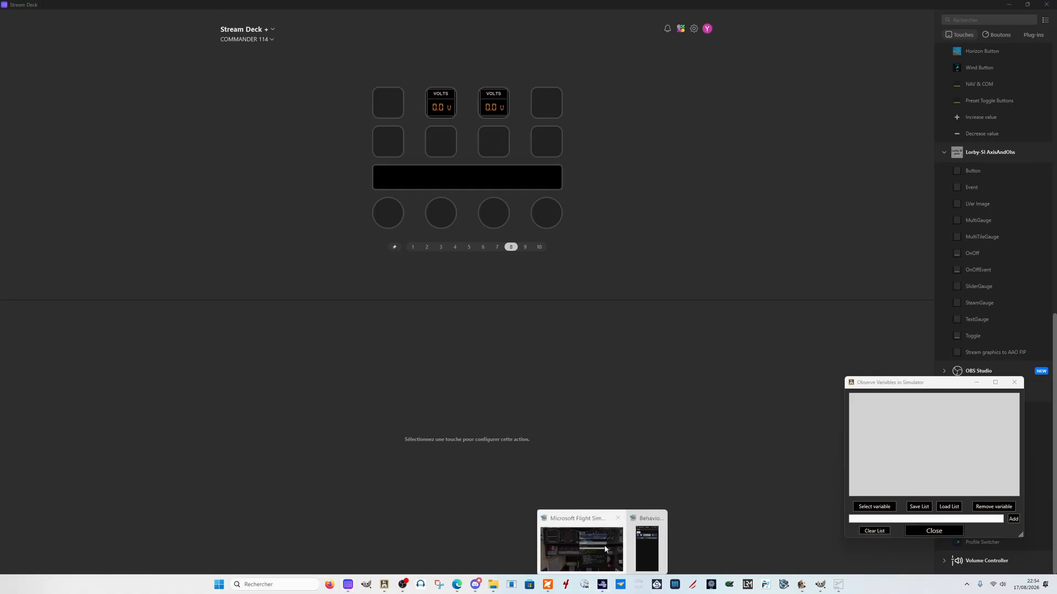
left_click(601, 540)
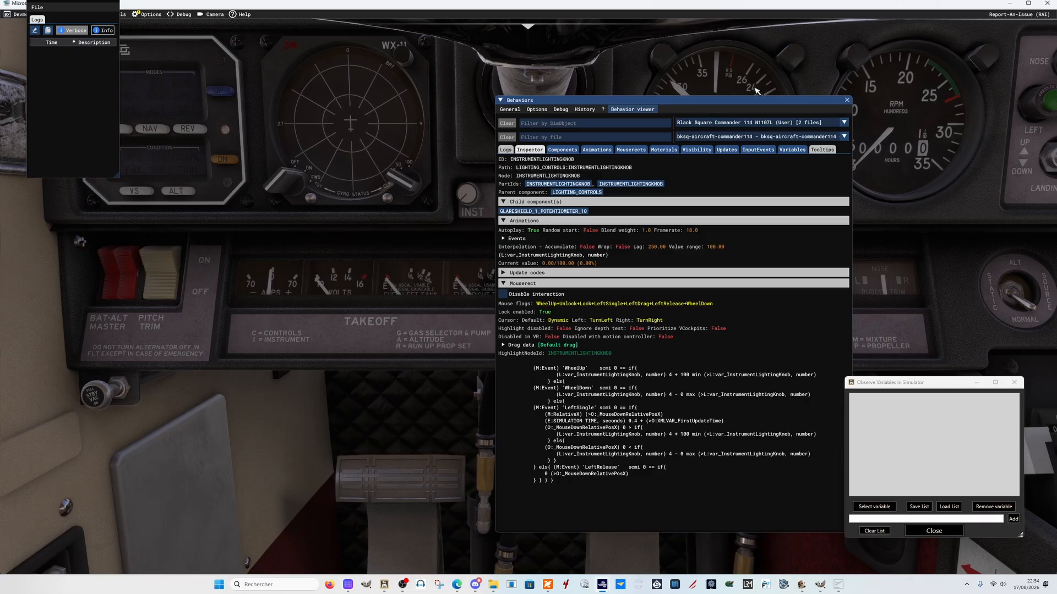
left_click_drag(820, 101, 839, 116)
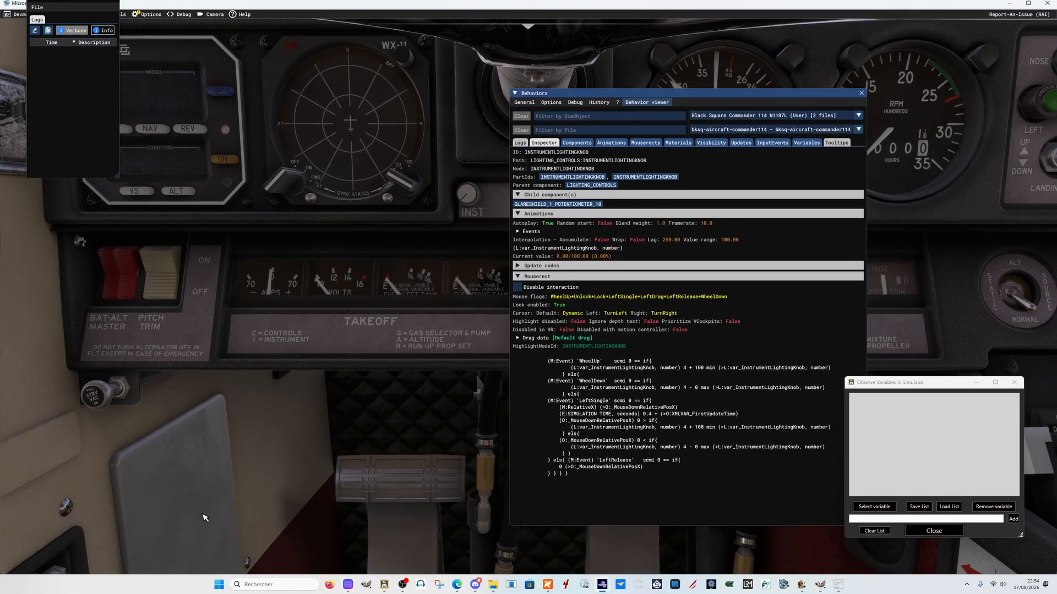
left_click(349, 587)
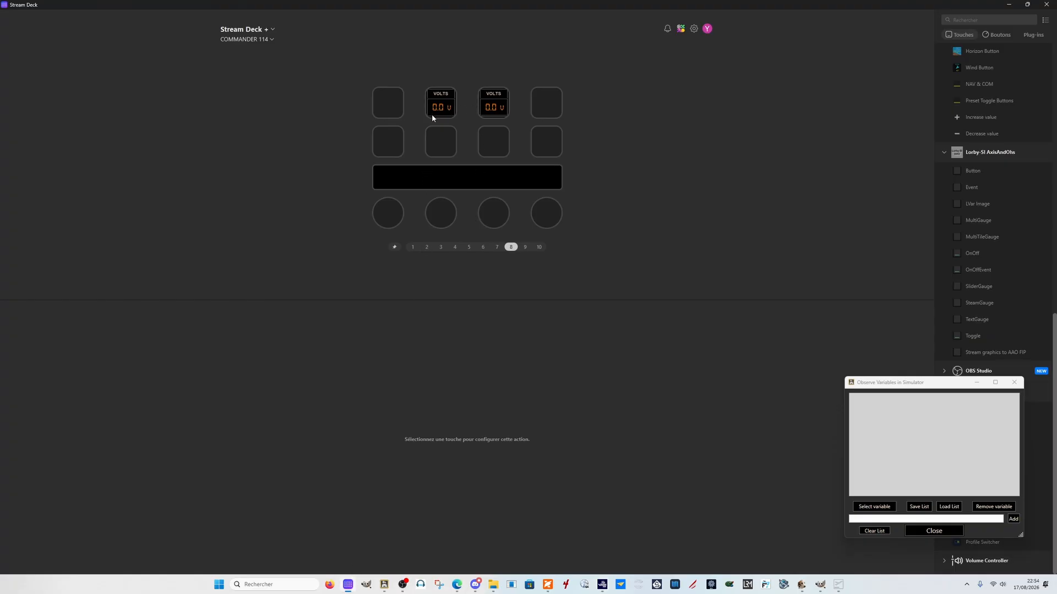
left_click(413, 246)
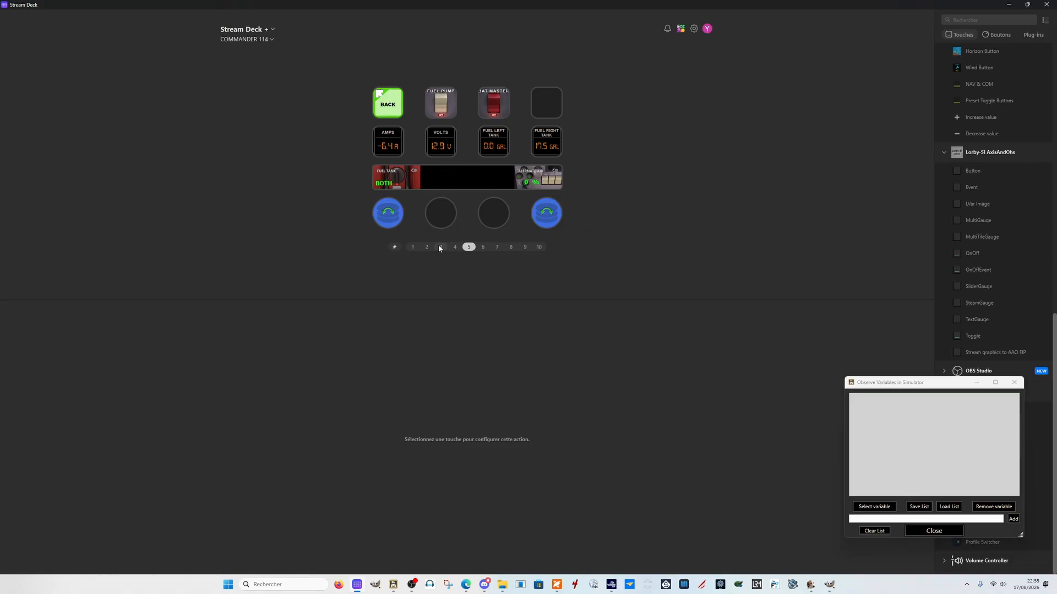
- Restore Stream Deck to a smaller window and close the Behaviors window in Microsoft Flight Simulator
mouse_move(615, 588)
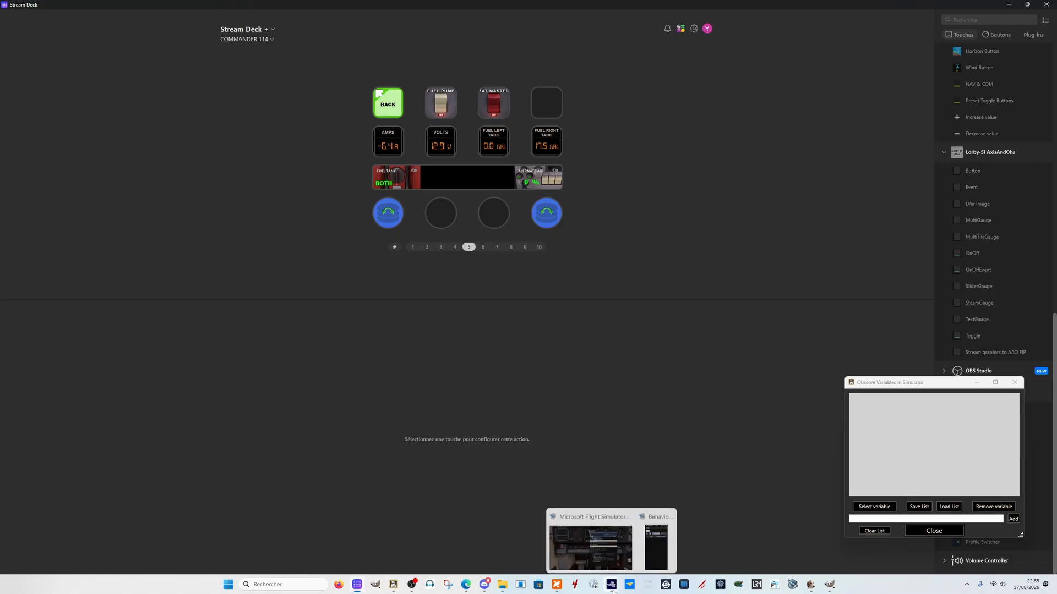
left_click(589, 540)
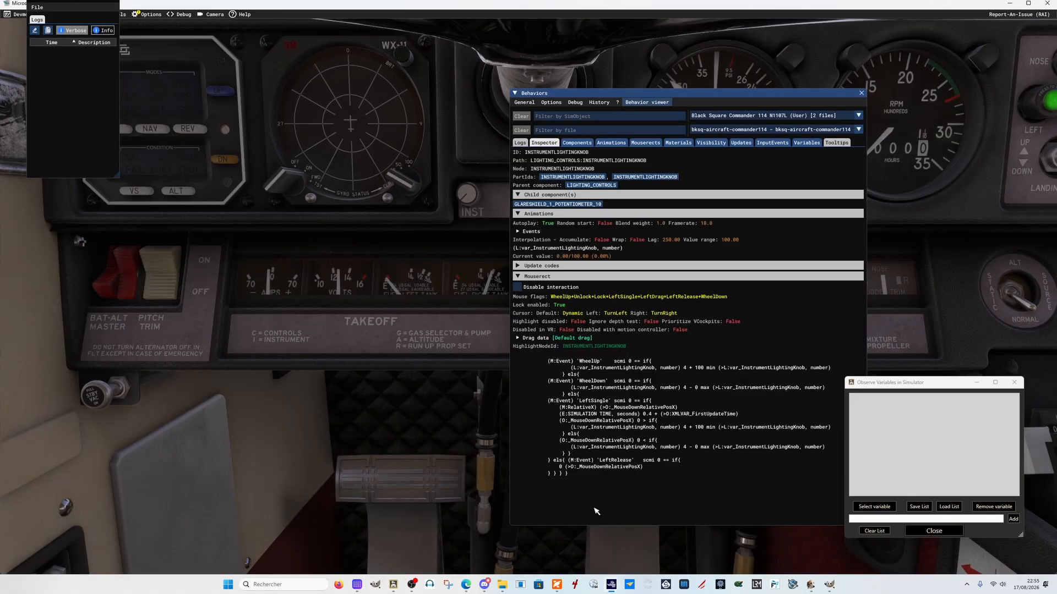
left_click(356, 584)
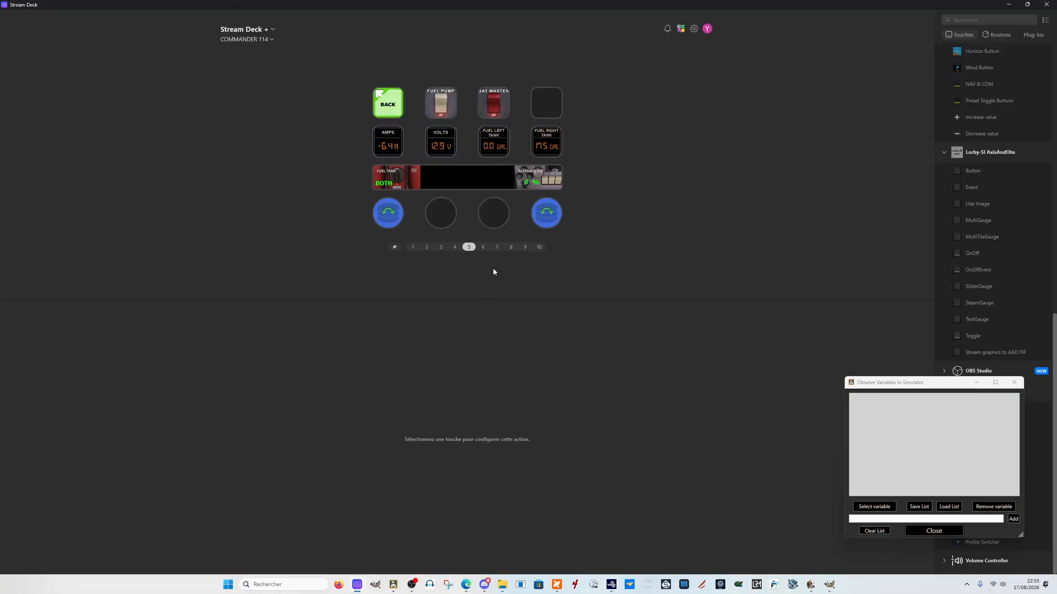
left_click(1027, 5)
left_click(862, 92)
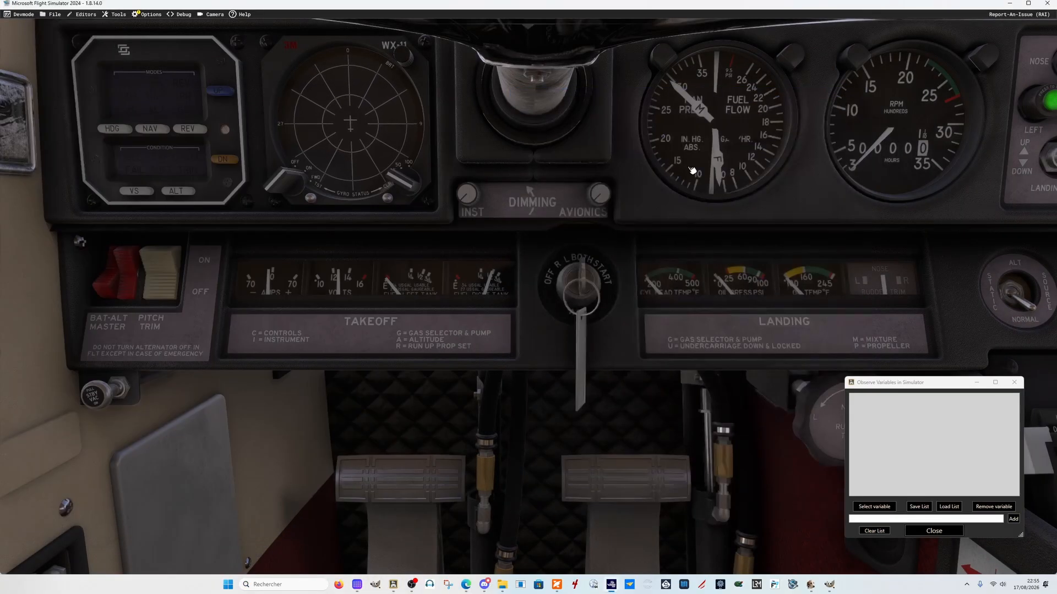
- Place the Stream Deck window over the cockpit view and toggle BAT MASTER to test the AMPS and VOLTS keys
left_click(357, 584)
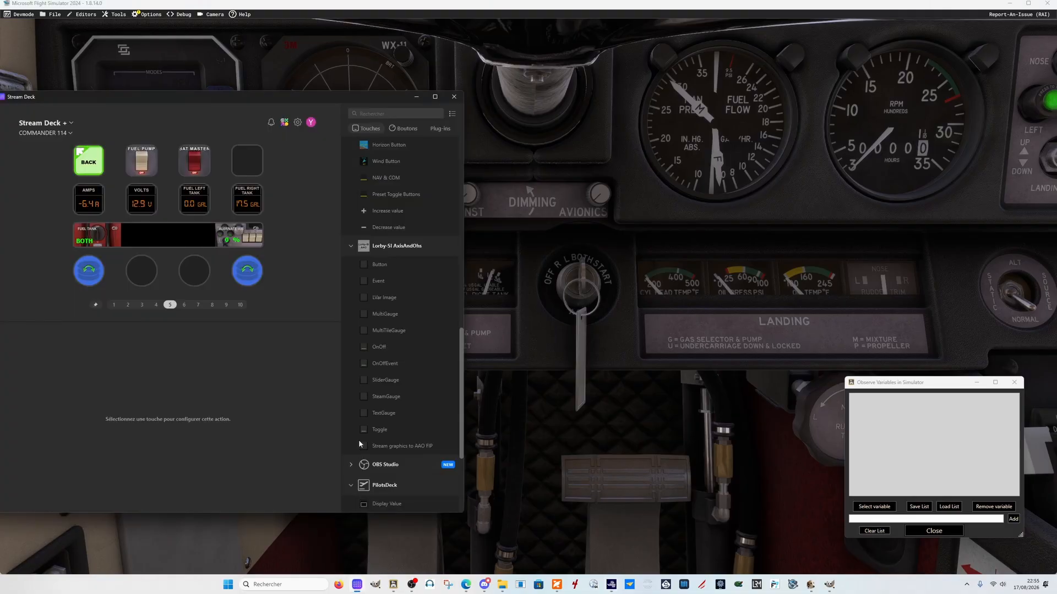
left_click_drag(357, 102, 478, 178)
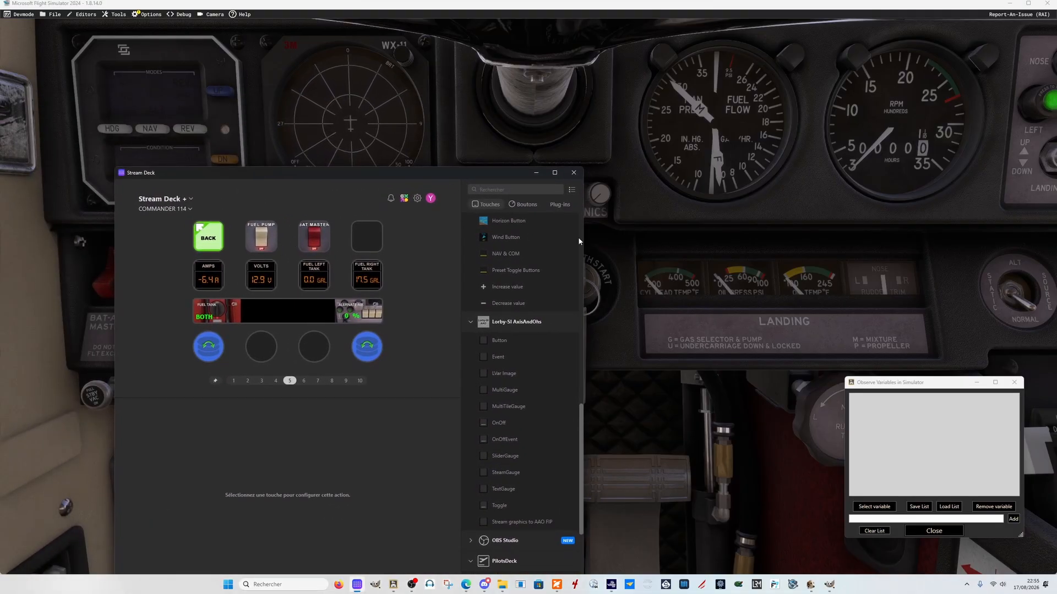
left_click_drag(507, 181, 464, 329)
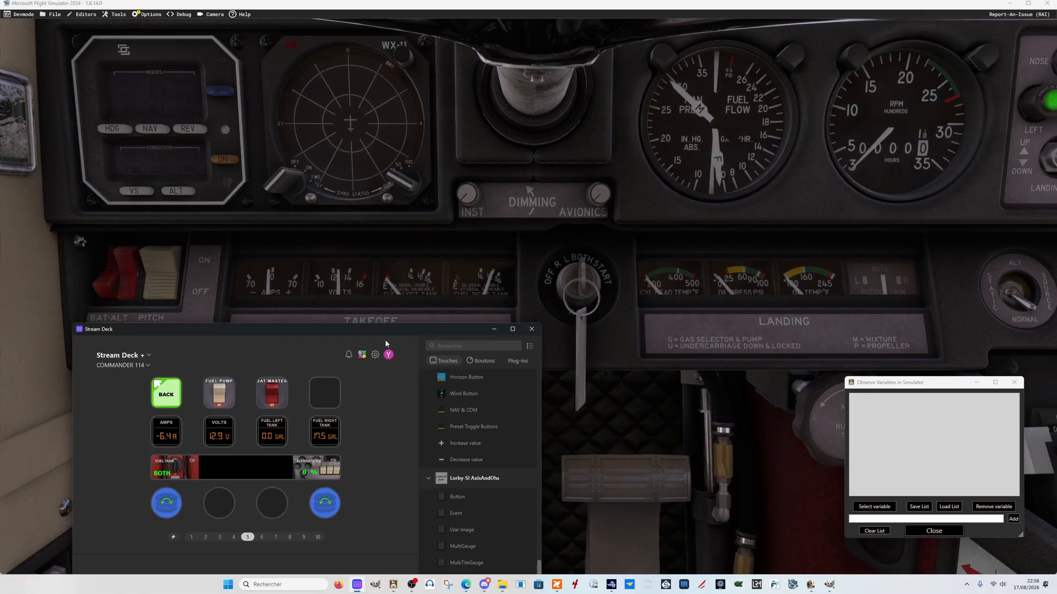
left_click(276, 399)
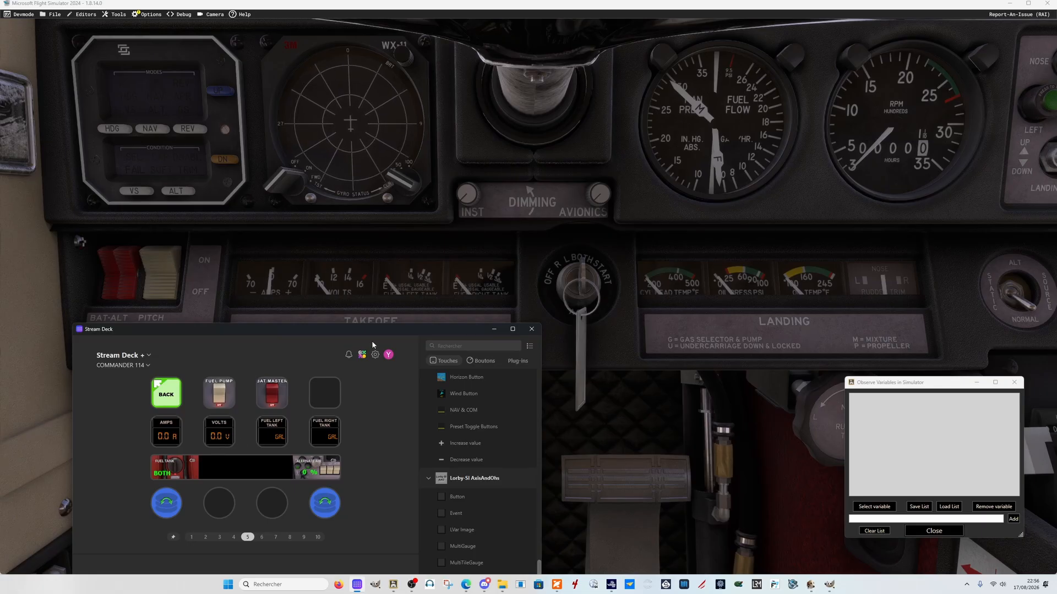
left_click_drag(381, 333, 446, 144)
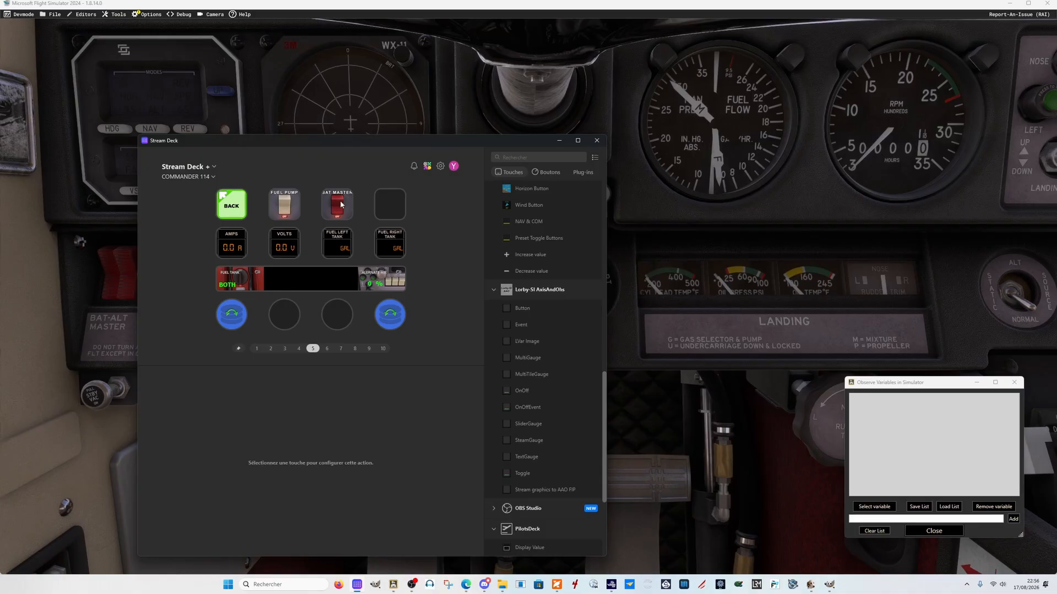
left_click_drag(345, 143, 410, 144)
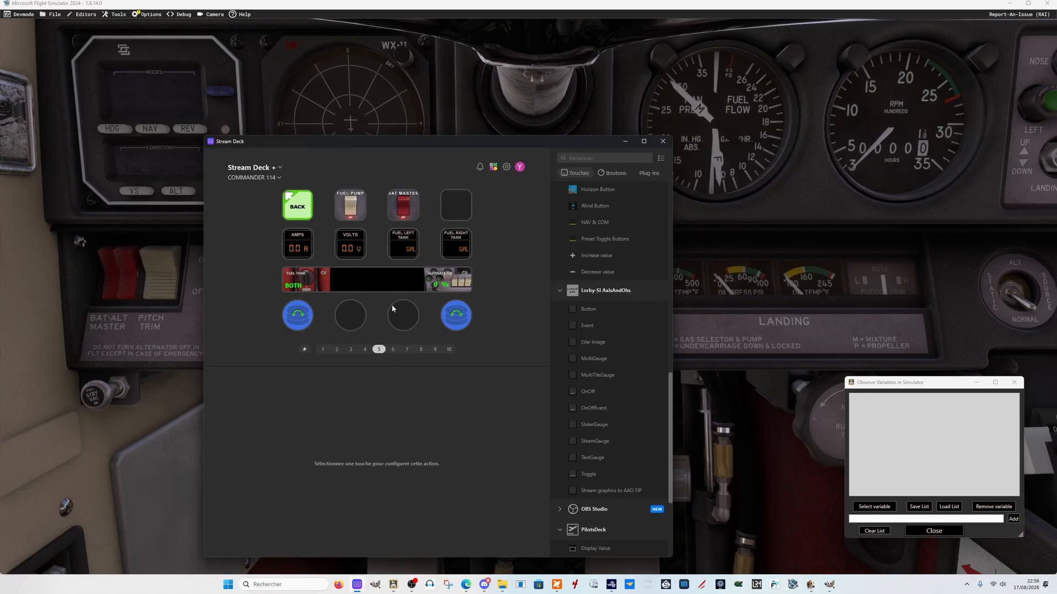
- Open the AMPS key in the Action Designer and place its window beside the Stream Deck keys
left_click(350, 247)
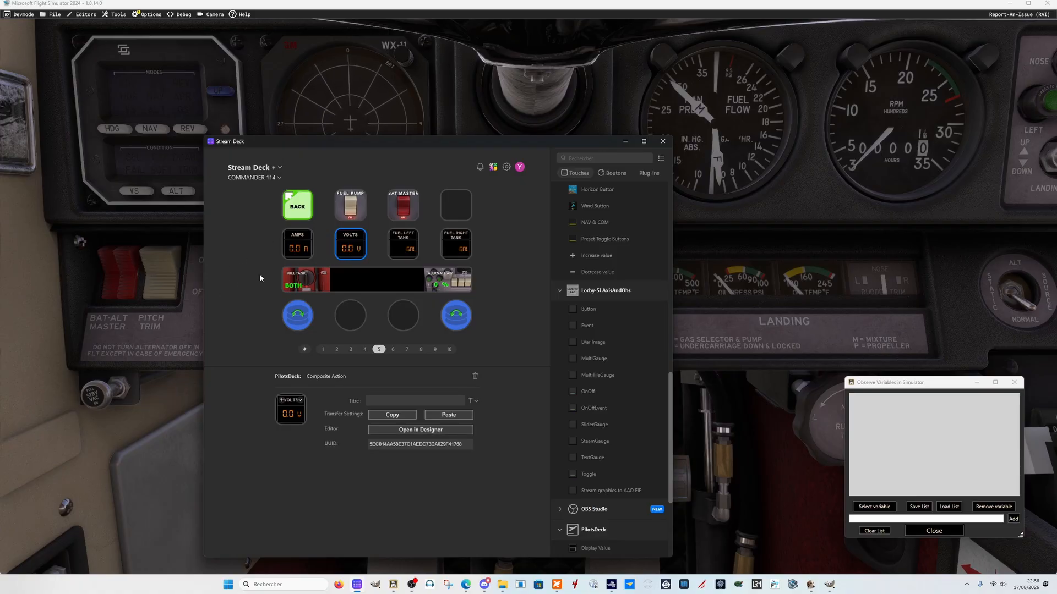
left_click(307, 249)
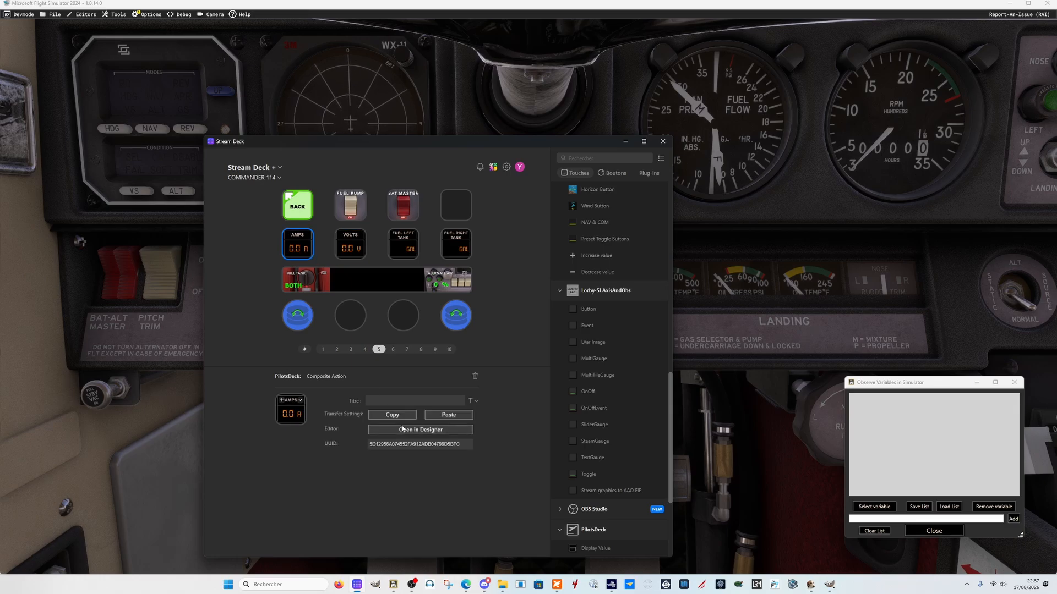
left_click(403, 430)
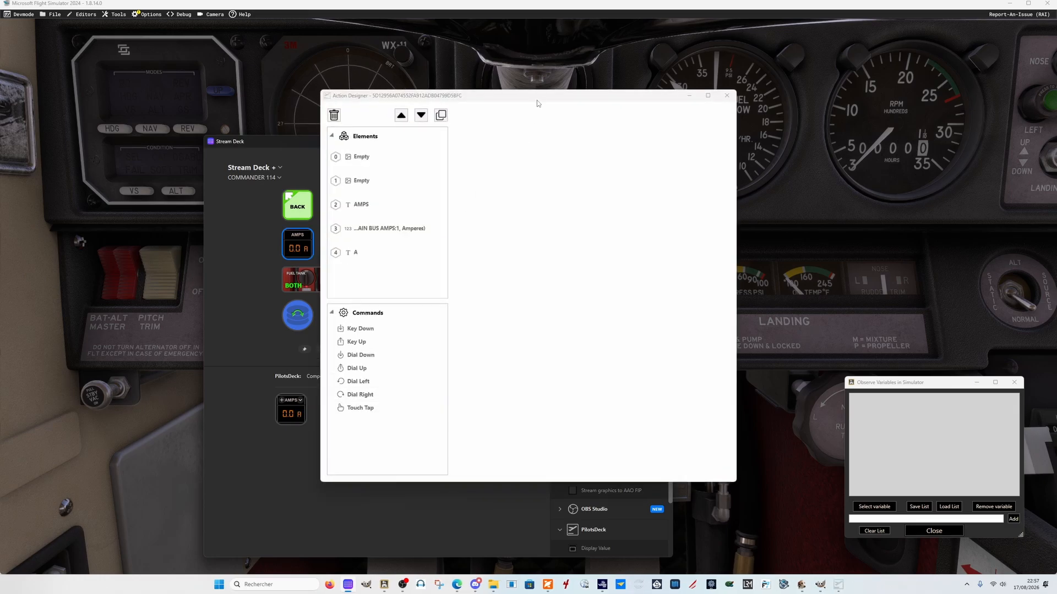
left_click_drag(538, 99, 706, 79)
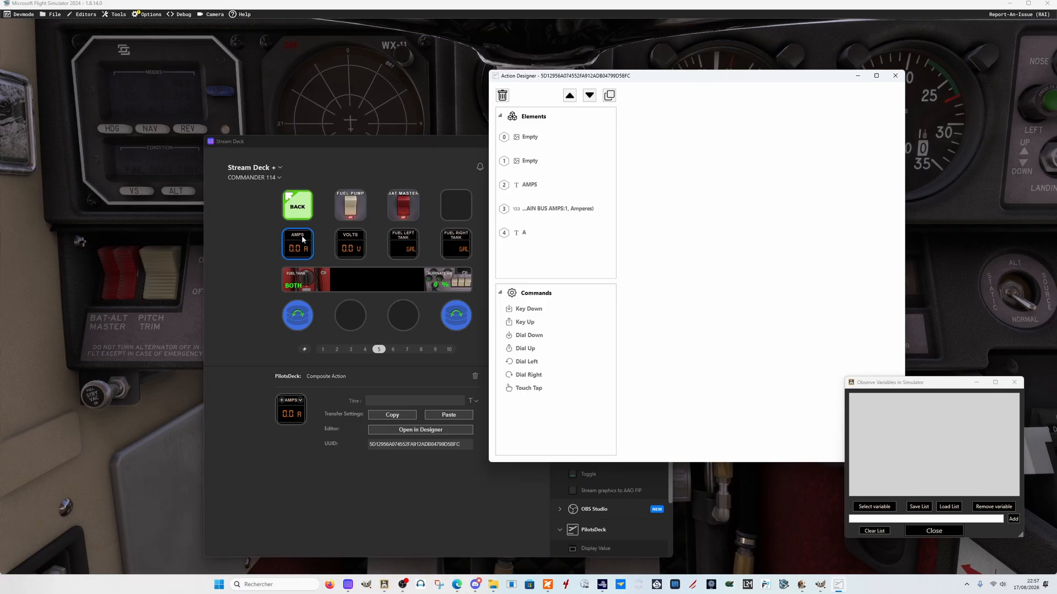
- Highlight ELECTRICAL MAIN BUS AMPS in the browser documentation and compare it with the AMPS key's value element in the Action Designer
left_click(456, 585)
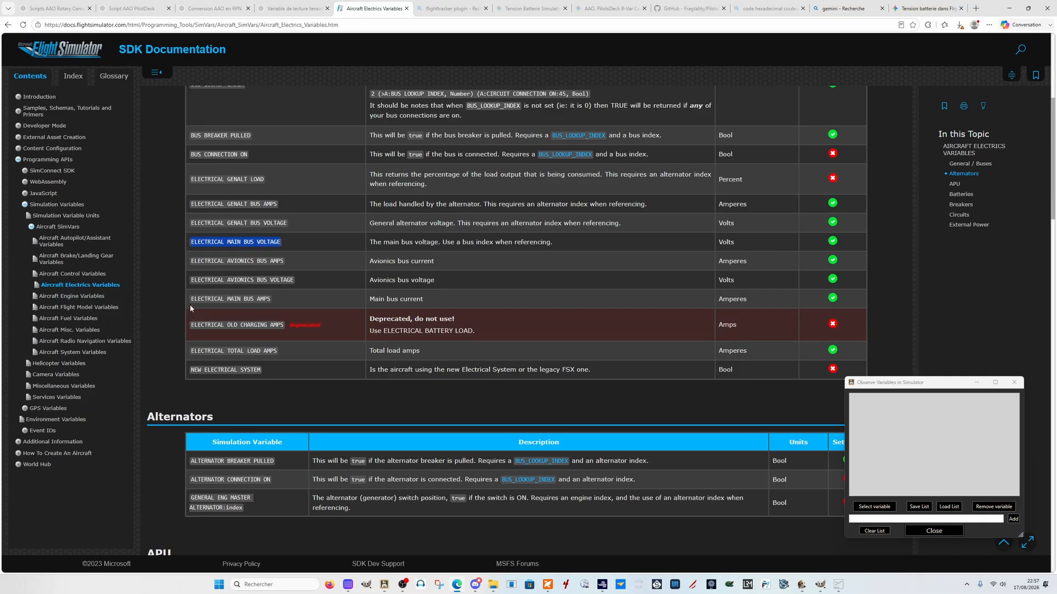
left_click_drag(190, 298, 243, 297)
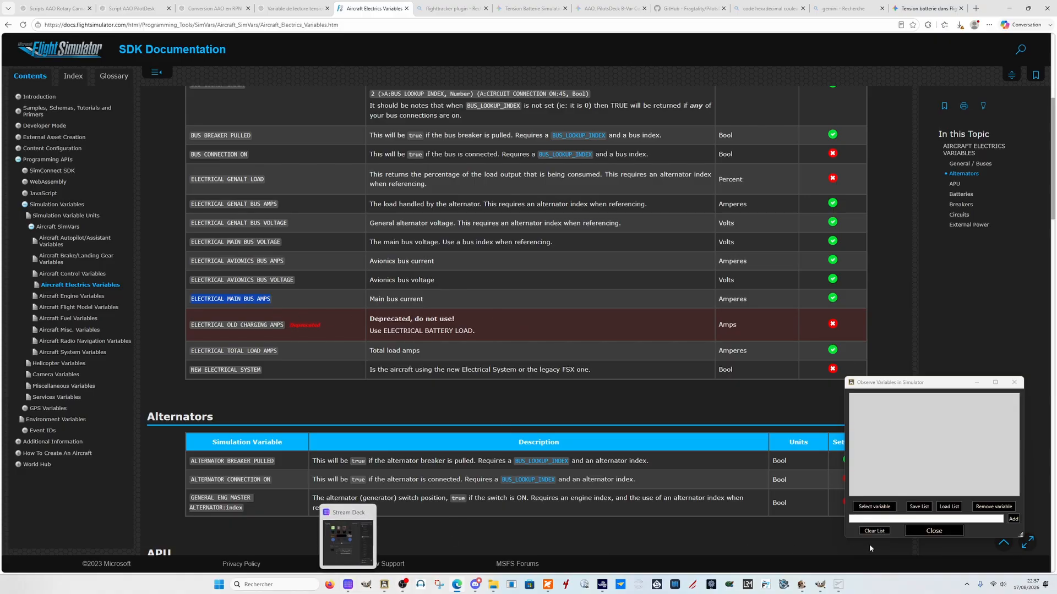
left_click(839, 584)
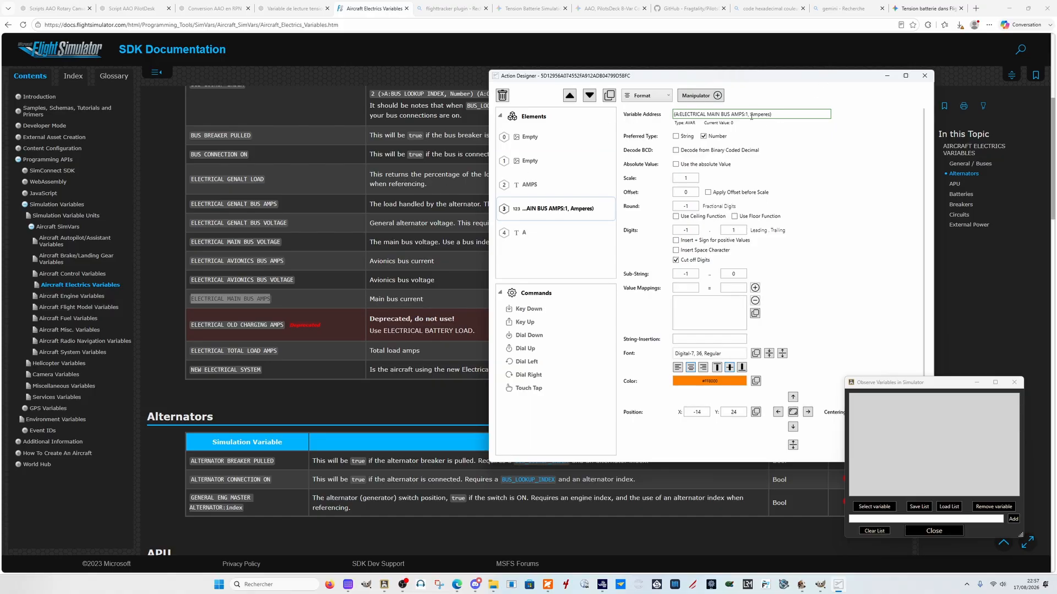
left_click_drag(732, 77, 465, 180)
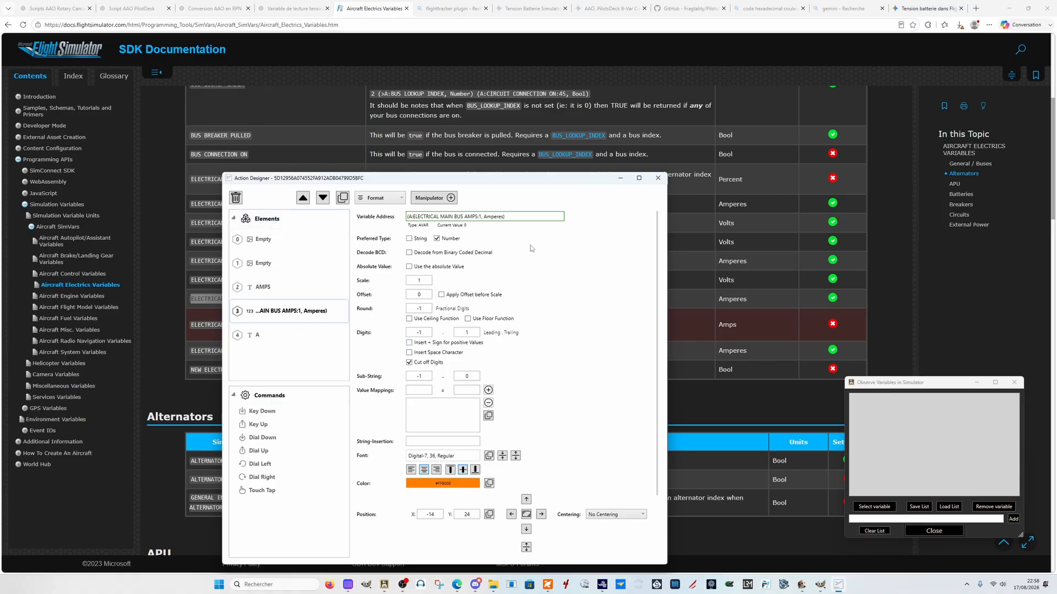
- Switch to Stream Deck and select the FUEL LEFT TANK key to view its composite action settings
mouse_move(348, 584)
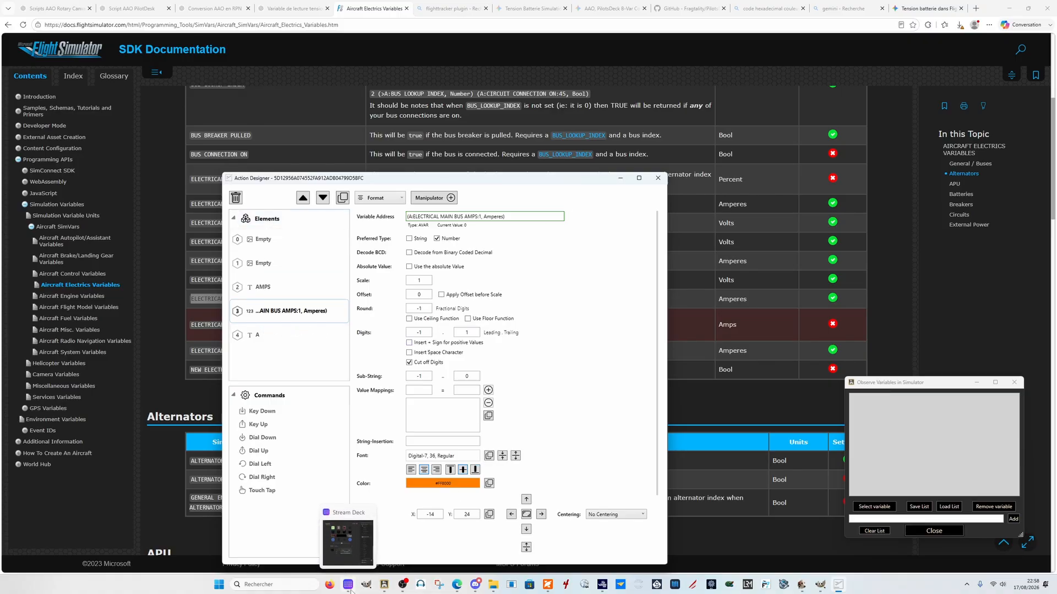
left_click(345, 515)
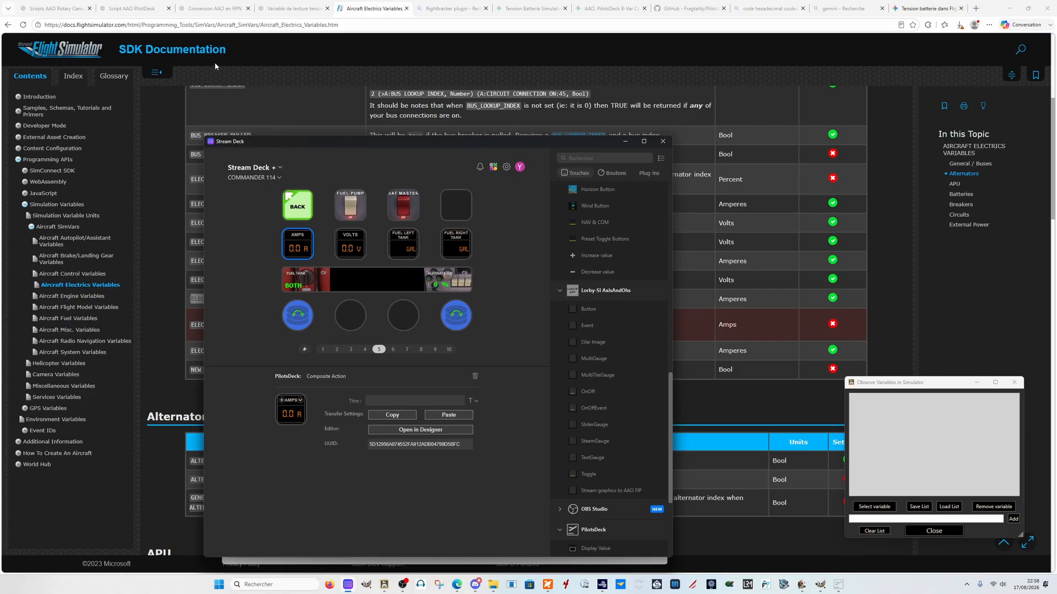
left_click(400, 234)
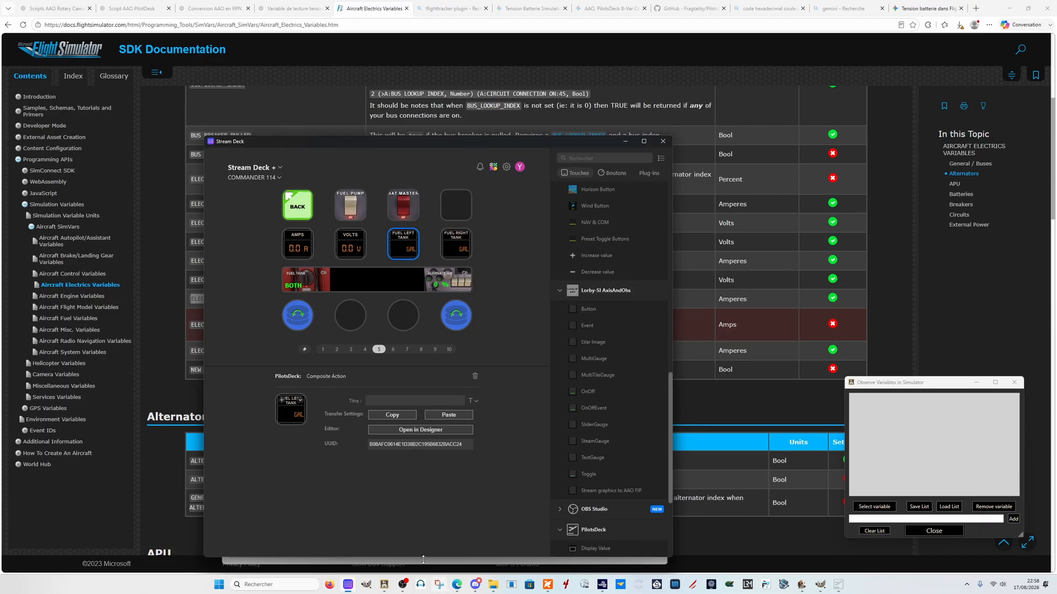
- Open the FUEL LEFT TANK key in the Action Designer and move its window aside from the Stream Deck keys
left_click(401, 433)
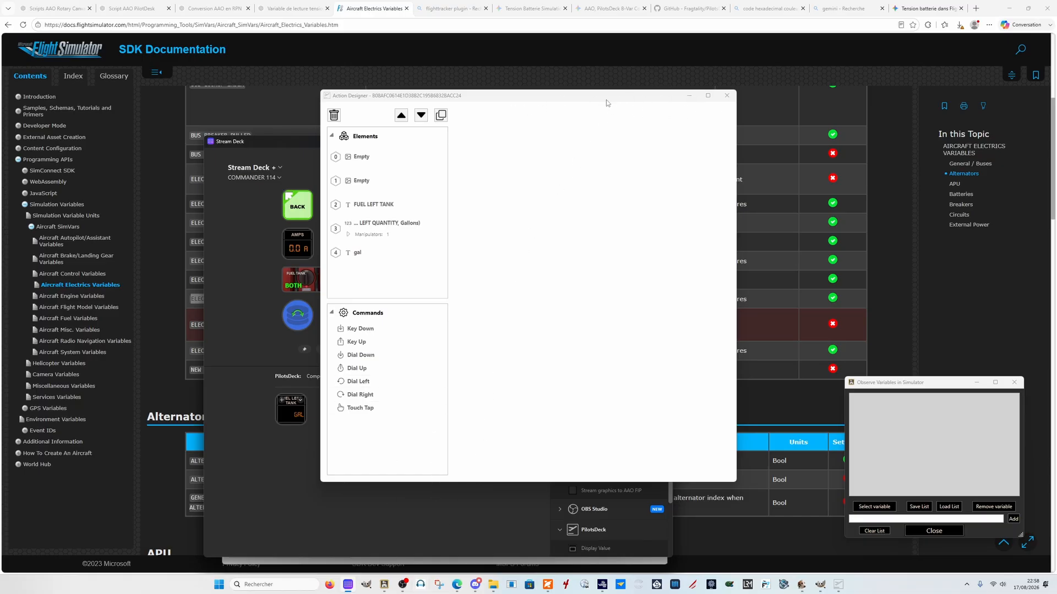
left_click_drag(606, 100, 272, 229)
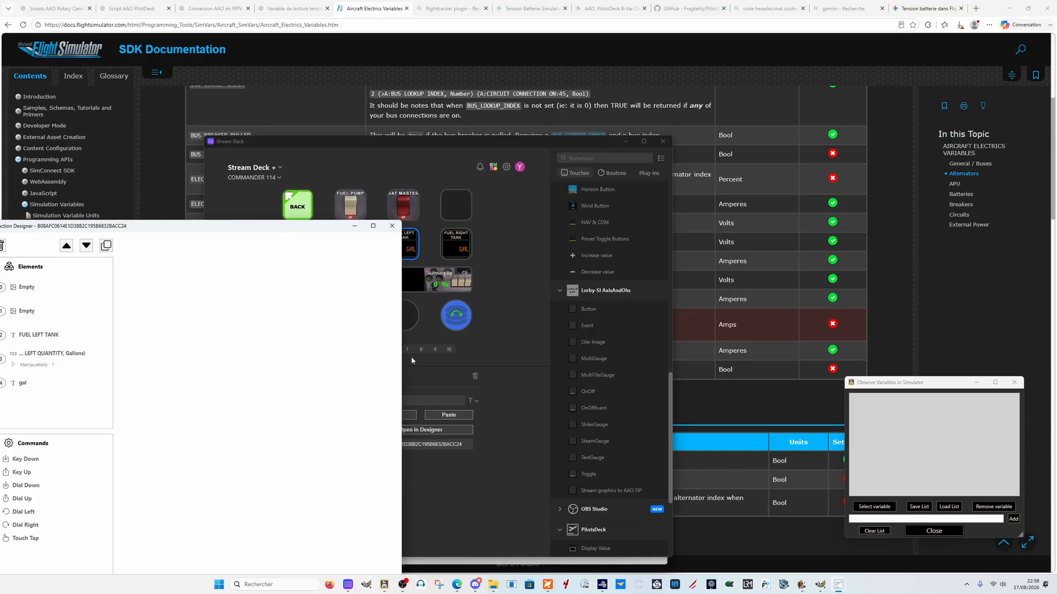
- Browse the Stream Deck pages to compare the AMPS and VOLTS keys on pages 5 and 10, ending on page 10
left_click(452, 350)
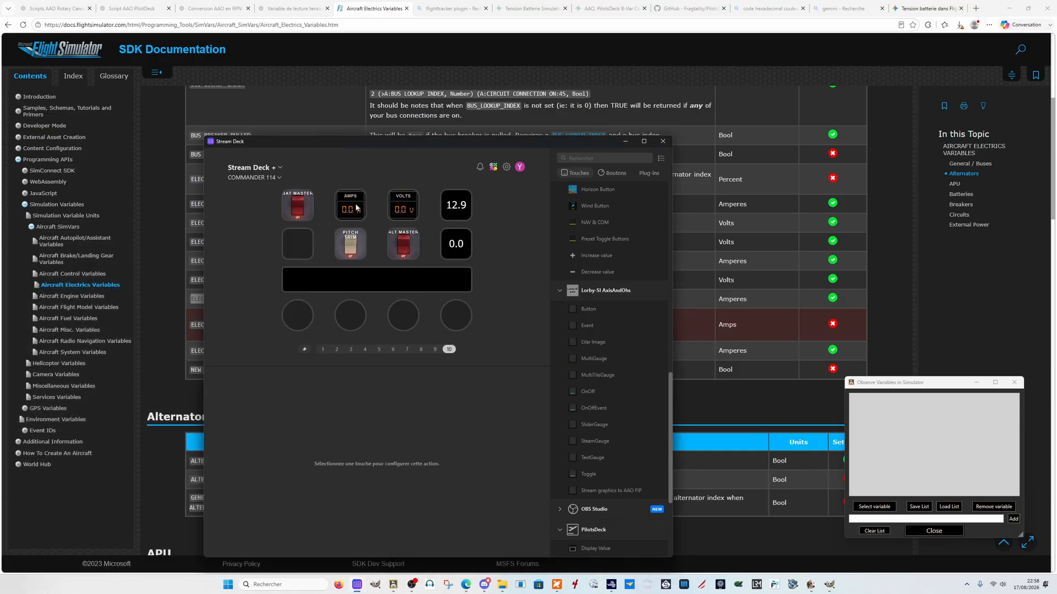
left_click(396, 200)
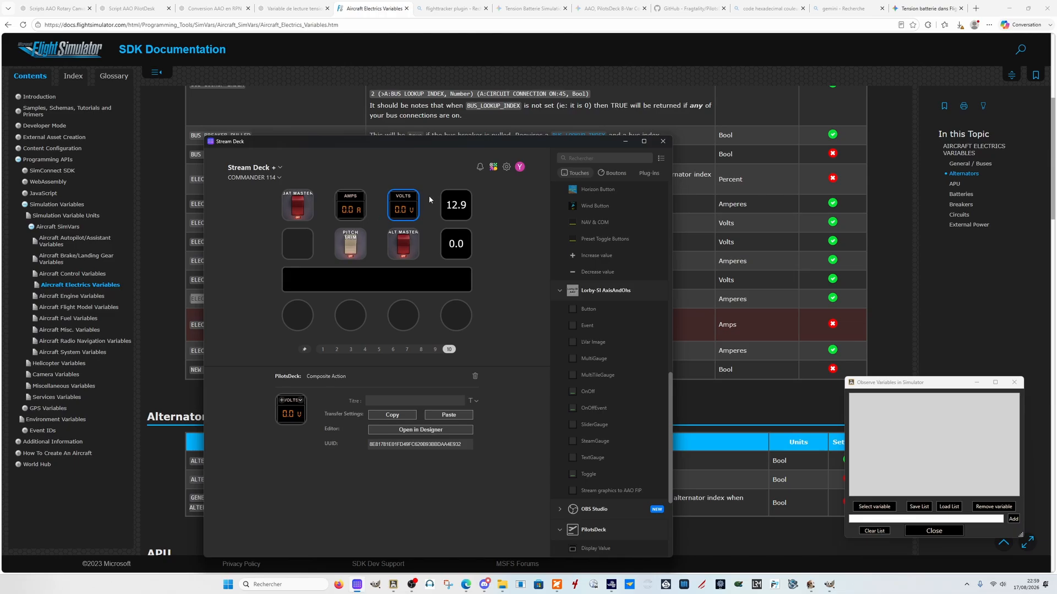
left_click(325, 355)
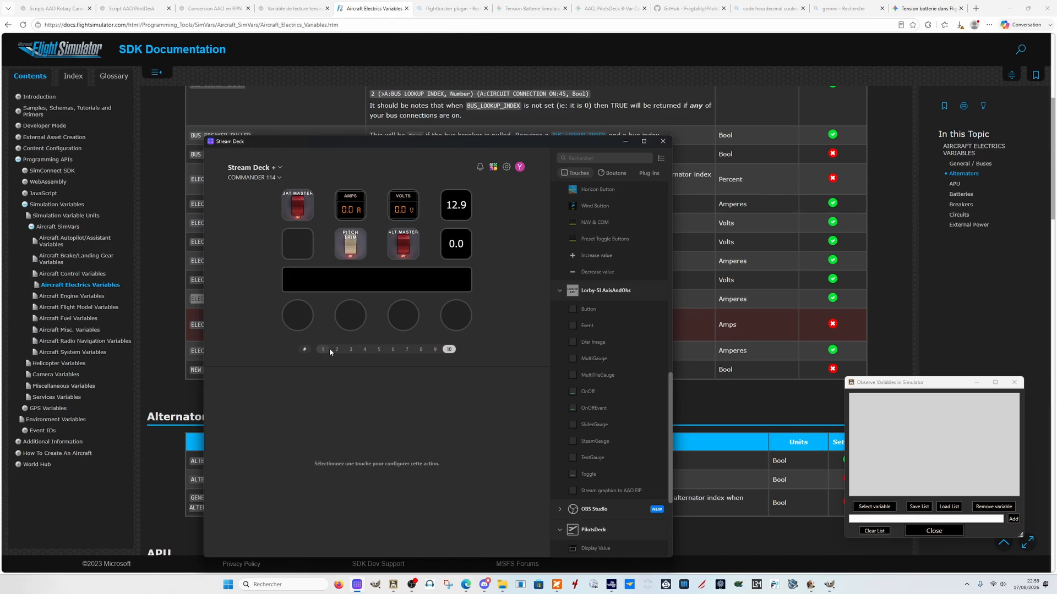
left_click(364, 348)
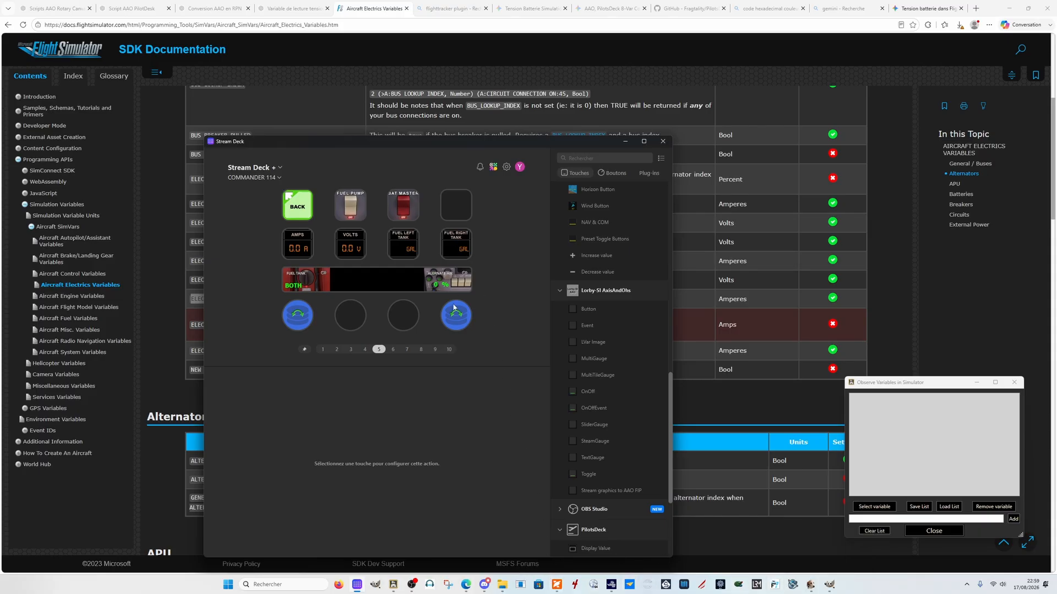
left_click(435, 349)
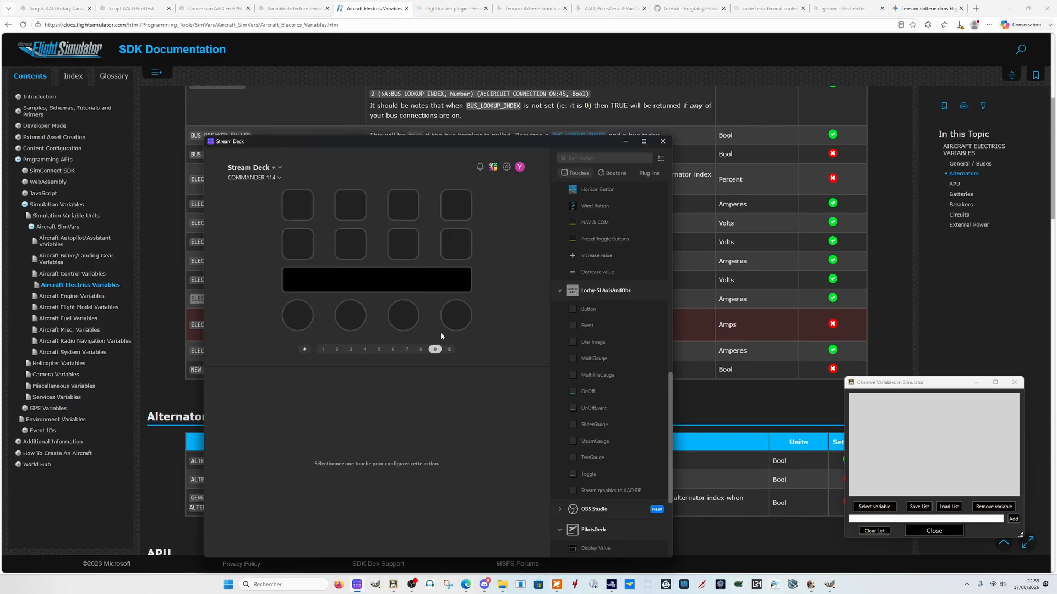
left_click(449, 349)
- Open the page 10 VOLTS key in the Action Designer beside the keys and show its bus voltage value element
left_click(361, 214)
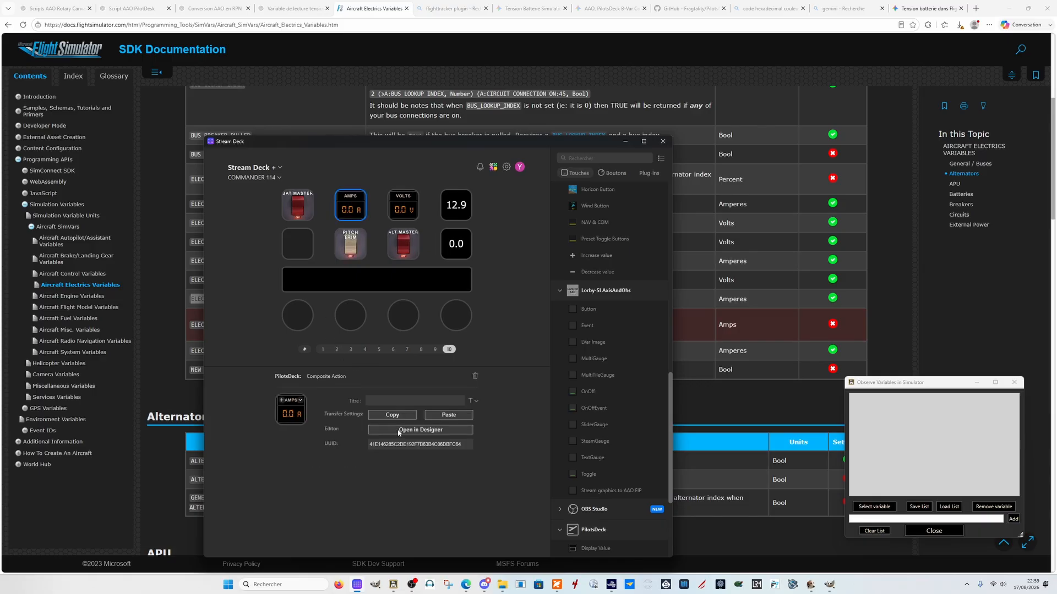
left_click(403, 205)
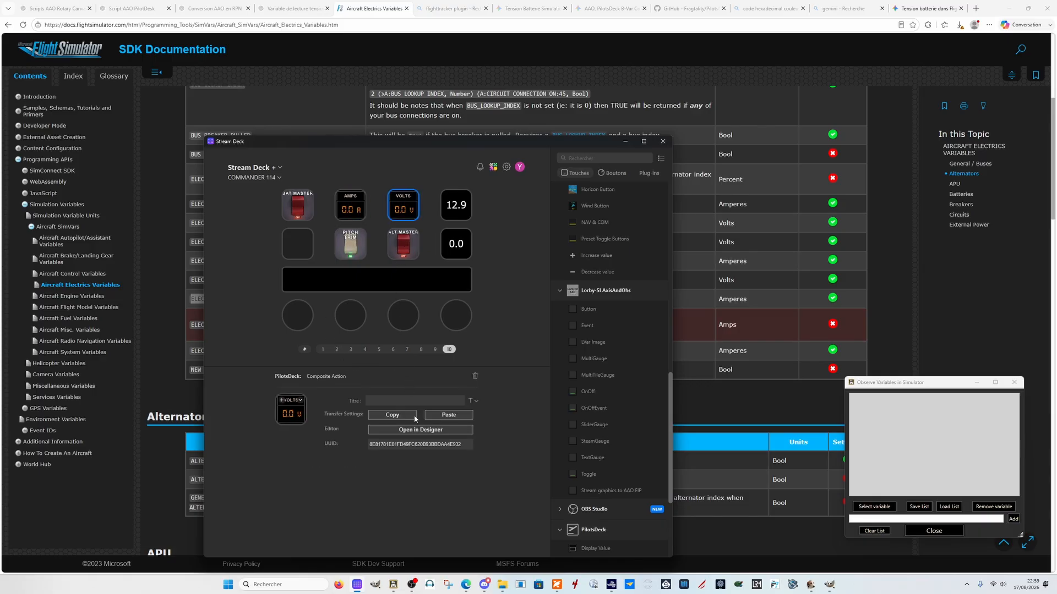
left_click(420, 430)
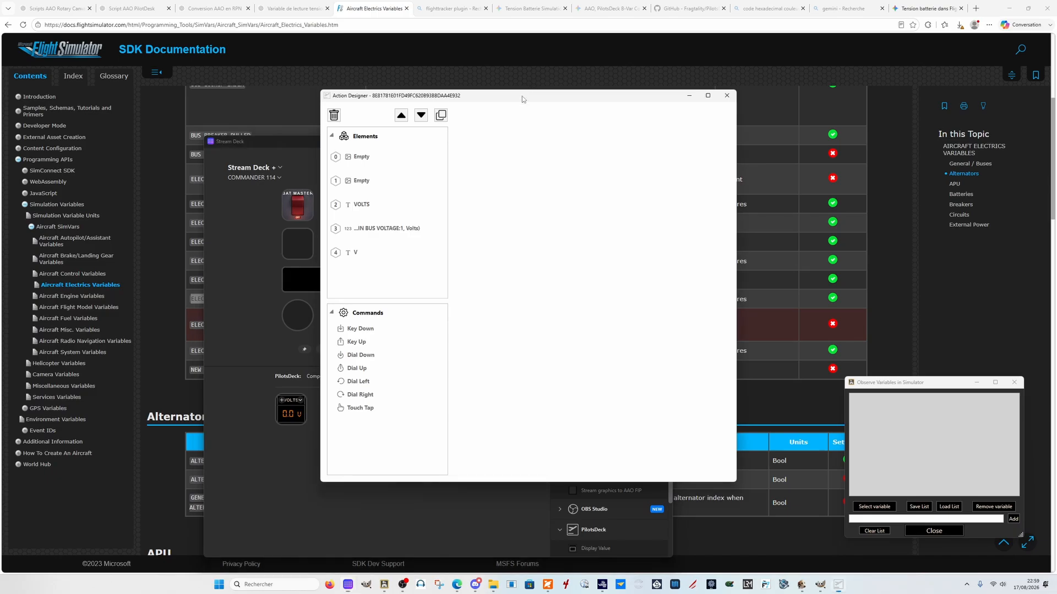
left_click_drag(522, 96, 712, 101)
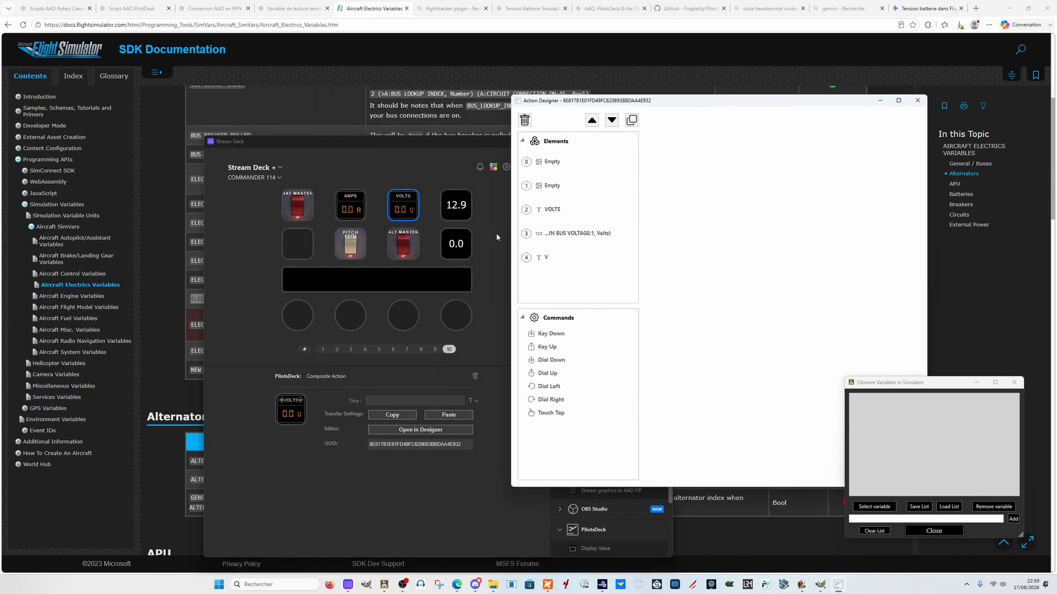
left_click(573, 234)
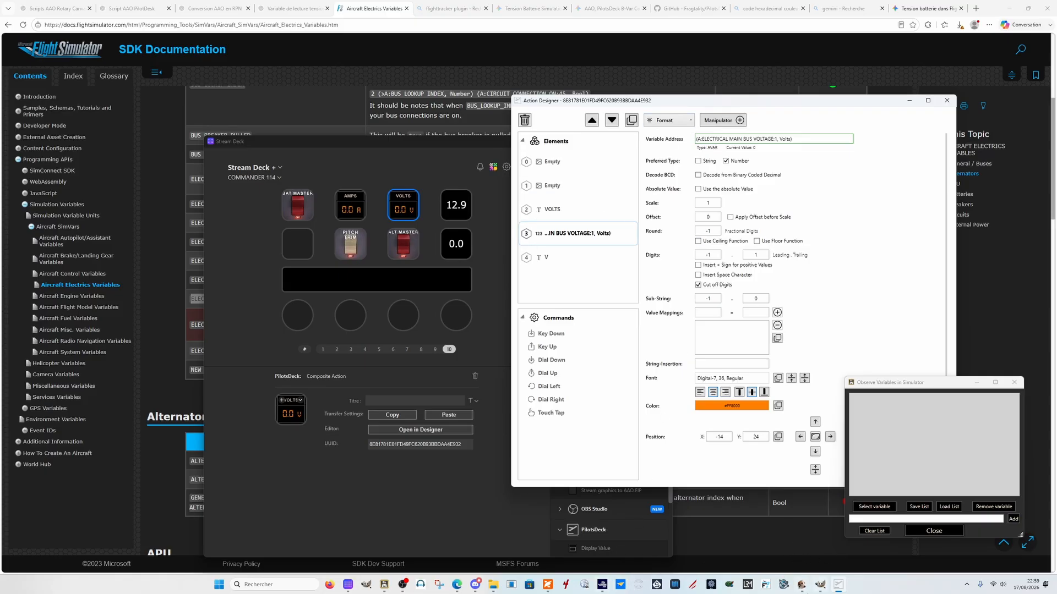
- Copy (A:ELECTRICAL BATTERY VOLTAGE:1, Volts) from the Gemini answer in the browser and use it as the VOLTS value element's variable address
left_click(440, 586)
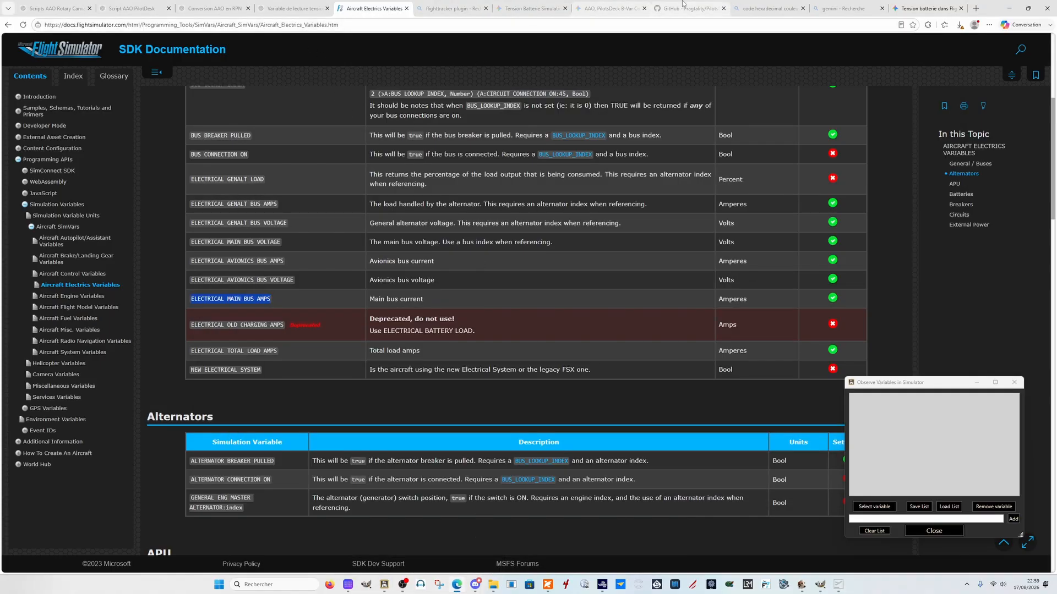
left_click(909, 8)
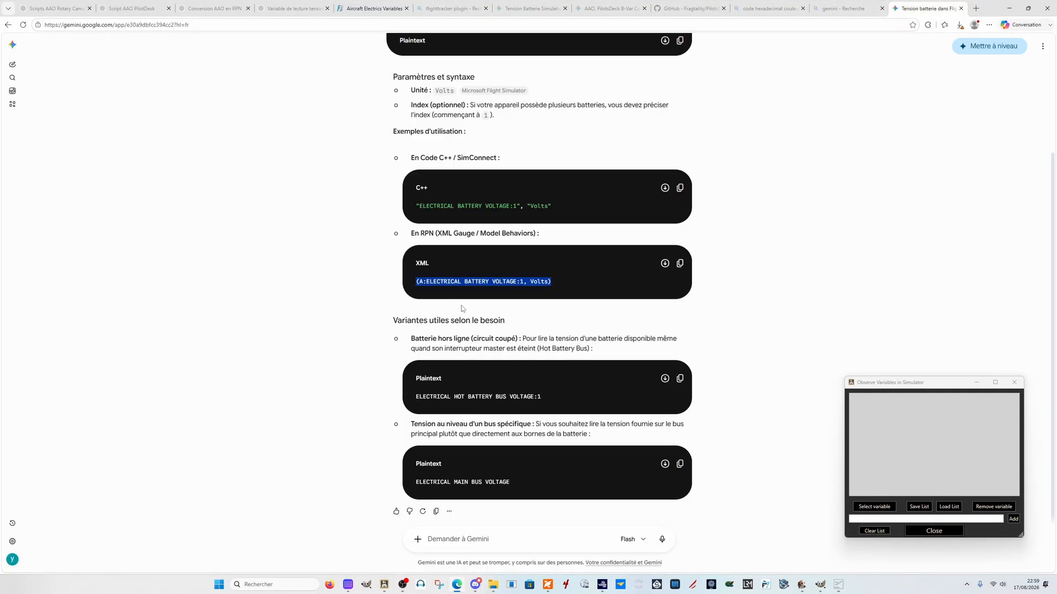
left_click(680, 263)
left_click(837, 586)
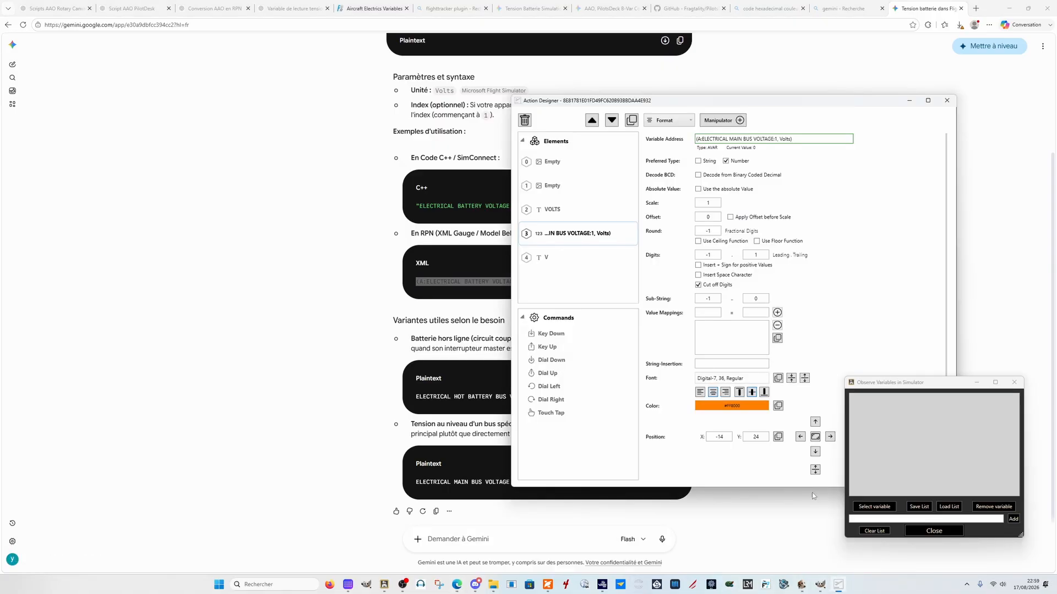
left_click_drag(777, 100, 563, 154)
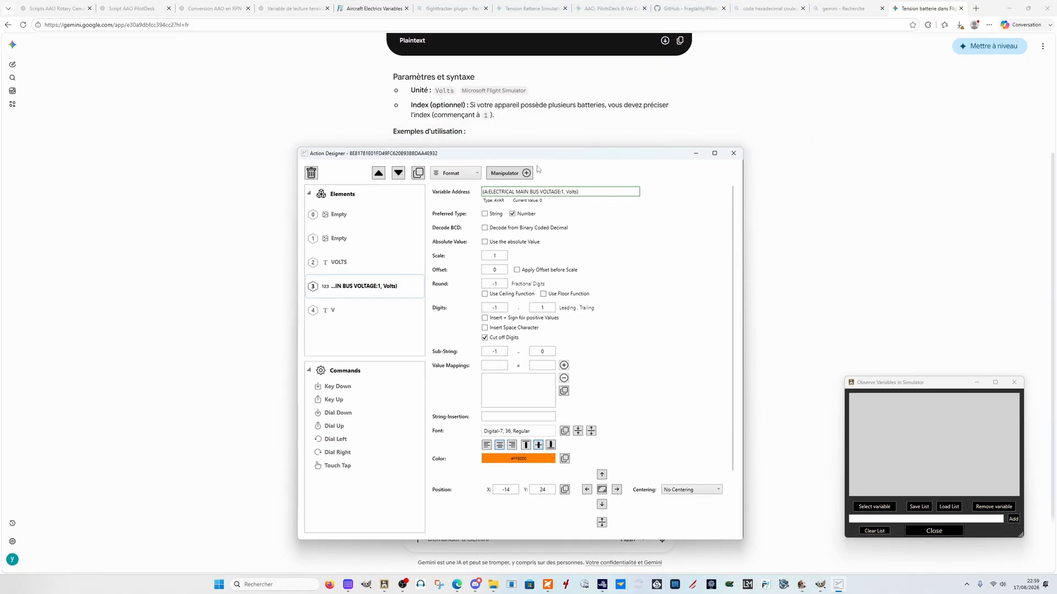
left_click_drag(593, 191, 160, 202)
key("ctrl+v")
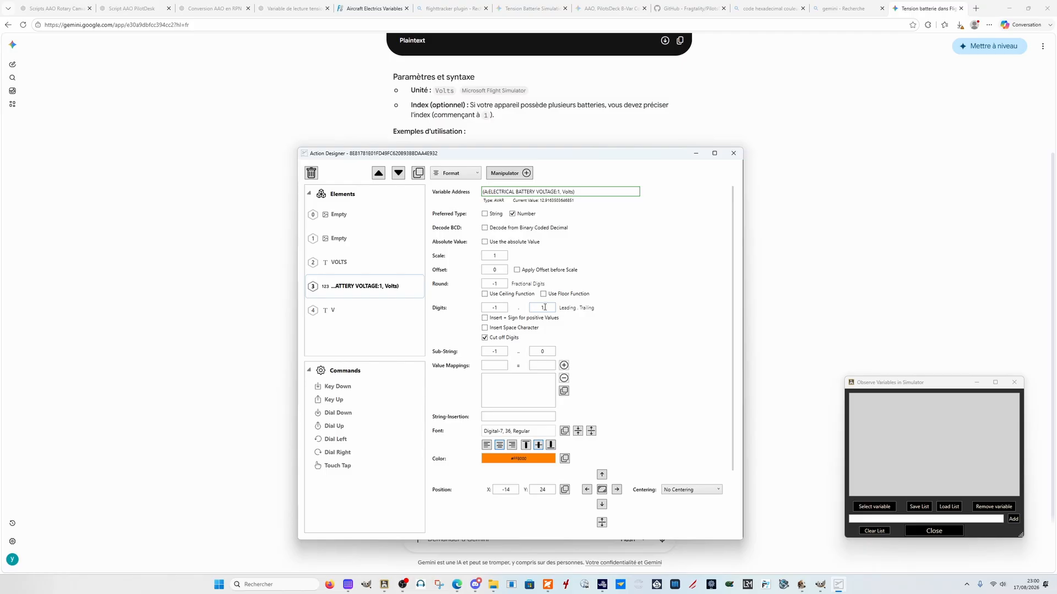
- Format the VOLTS value with Round 1, Digits 1 and 0, Cut off Digits disabled, font Digital-7 size 21 and X position 19
left_click_drag(544, 307, 537, 306)
type("-1")
double_click(544, 308)
double_click(502, 308)
double_click(495, 351)
type("-1")
left_click(617, 490)
left_click(544, 350)
type("-1")
double_click(546, 352)
type("1")
- Switch to the flight simulator and place the AMPS and VOLTS Action Designer windows over the cockpit view
left_click(603, 589)
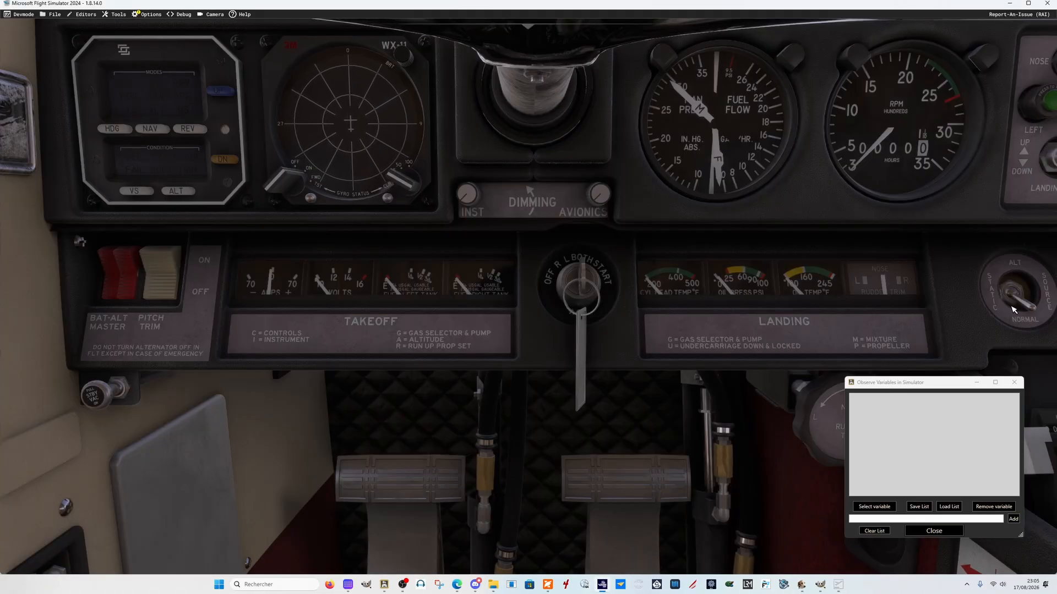
mouse_move(820, 582)
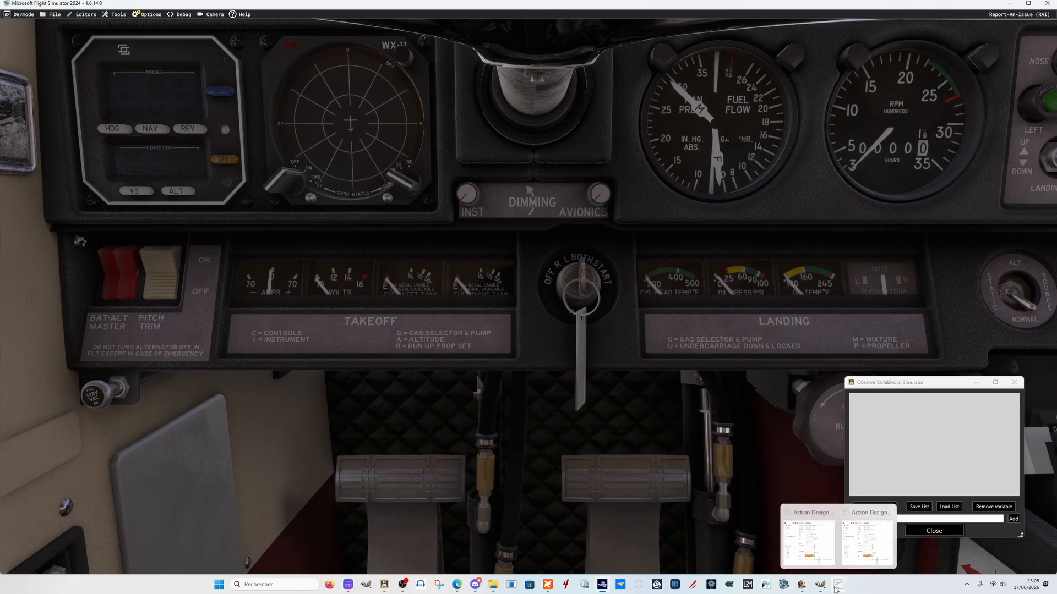
left_click(858, 520)
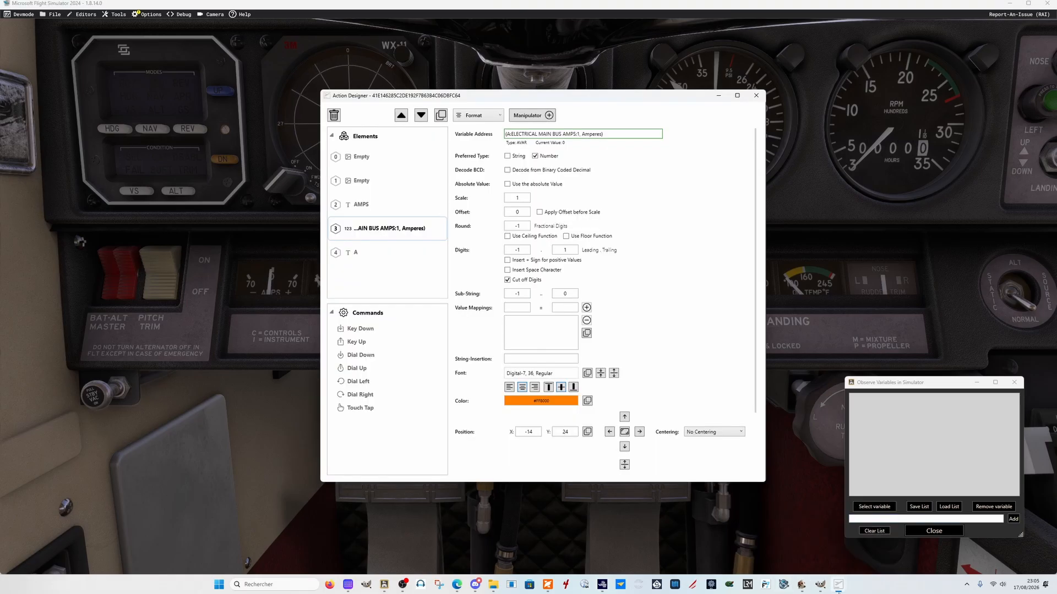
mouse_move(838, 584)
left_click(809, 531)
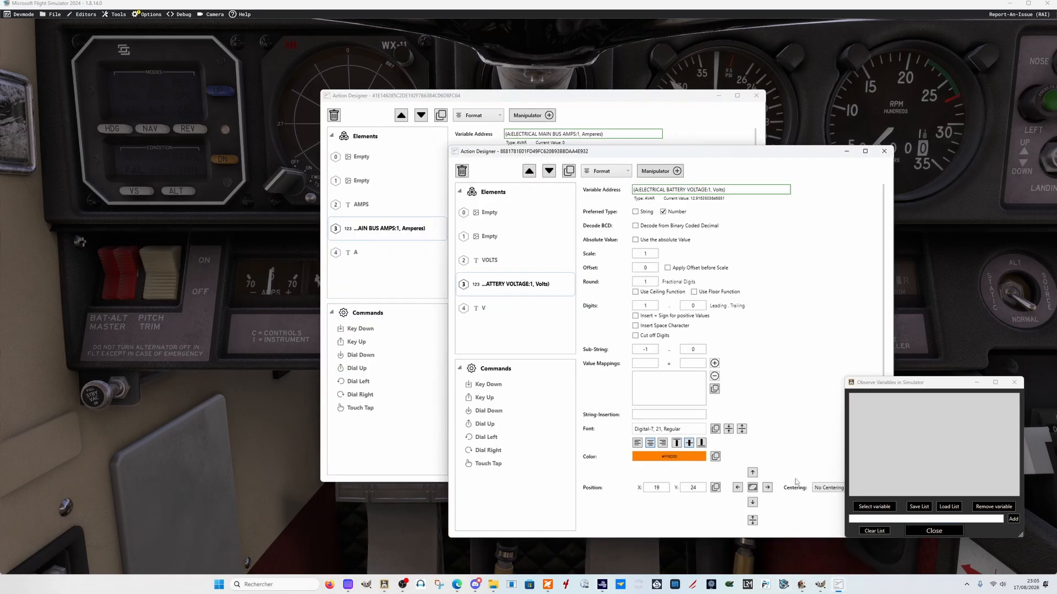
left_click_drag(711, 157, 332, 177)
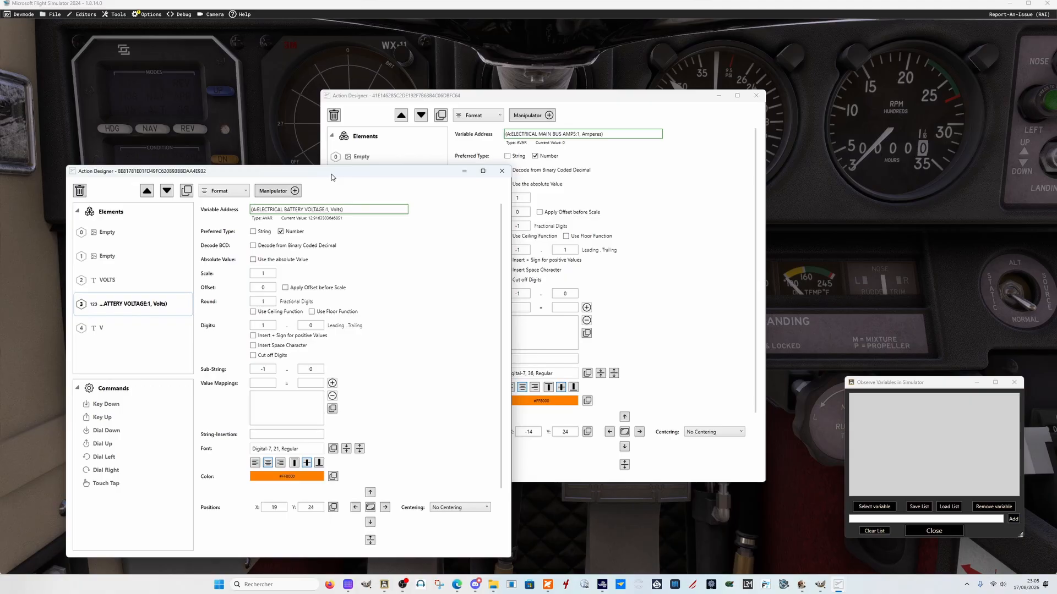
left_click_drag(331, 177, 769, 142)
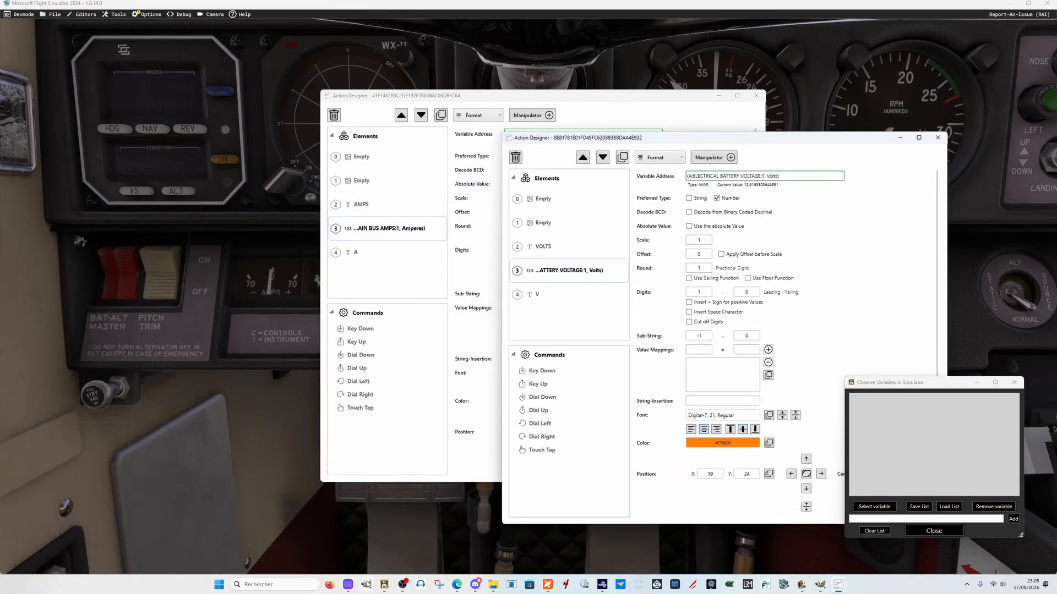
- Bring up Stream Deck and arrange its window beside the VOLTS Action Designer so both the keys and settings are visible
mouse_move(348, 584)
left_click(345, 513)
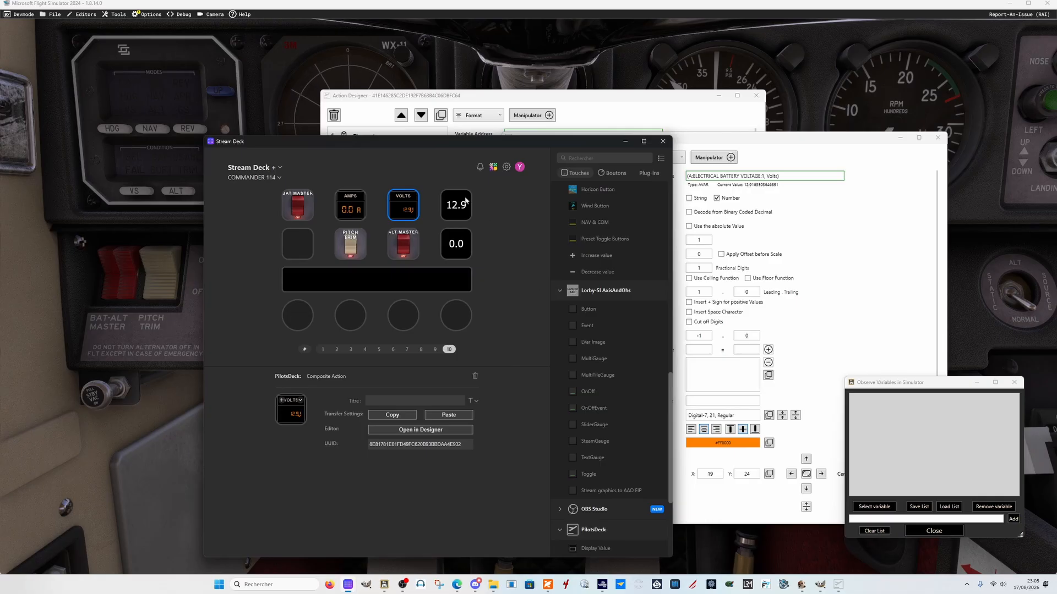
left_click_drag(510, 144, 385, 229)
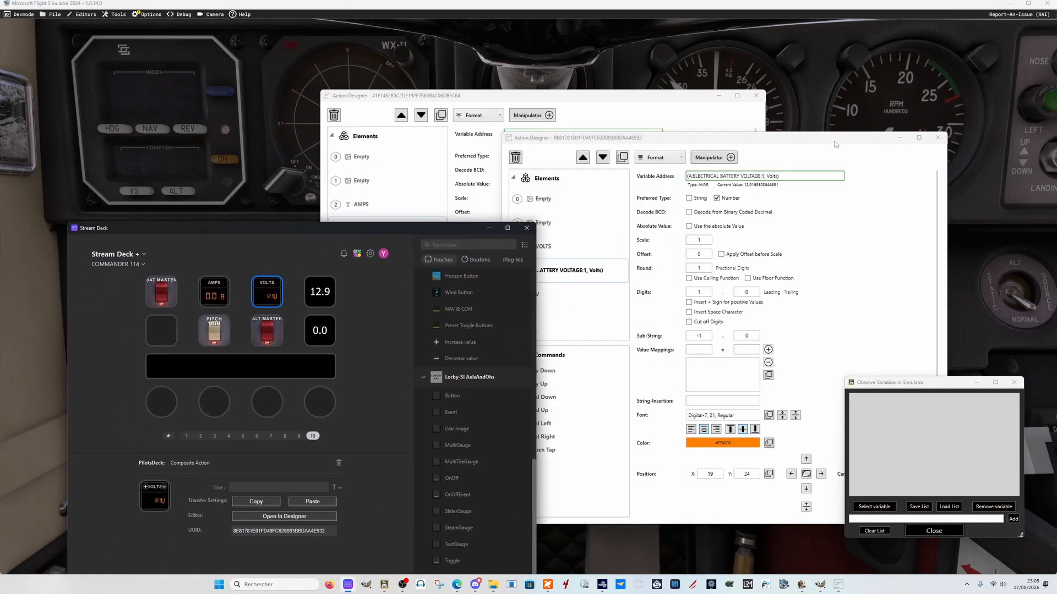
left_click_drag(834, 141, 895, 210)
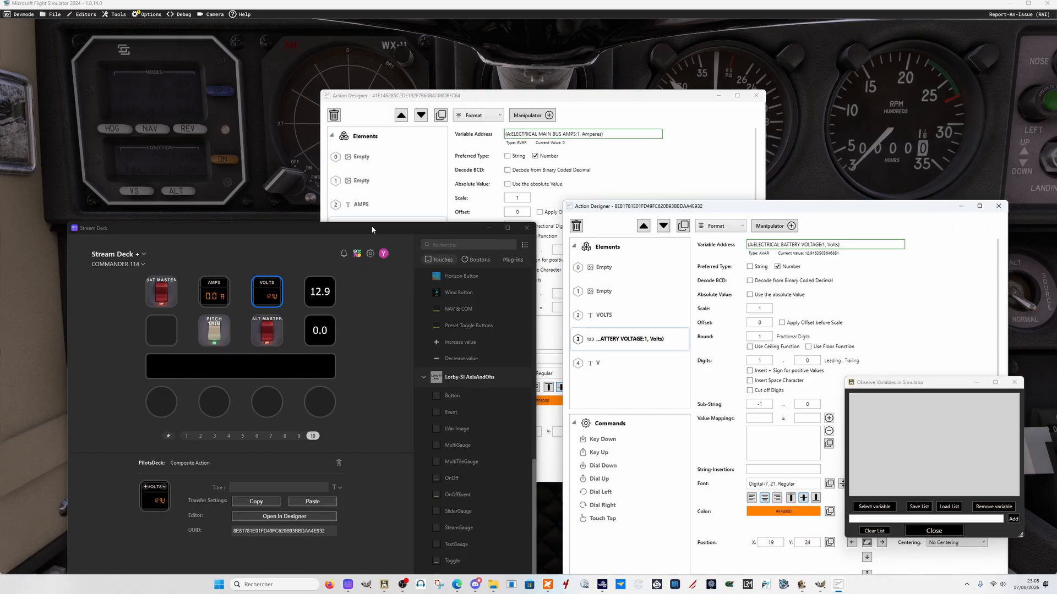
left_click_drag(371, 227, 342, 258)
left_click_drag(683, 210, 671, 123)
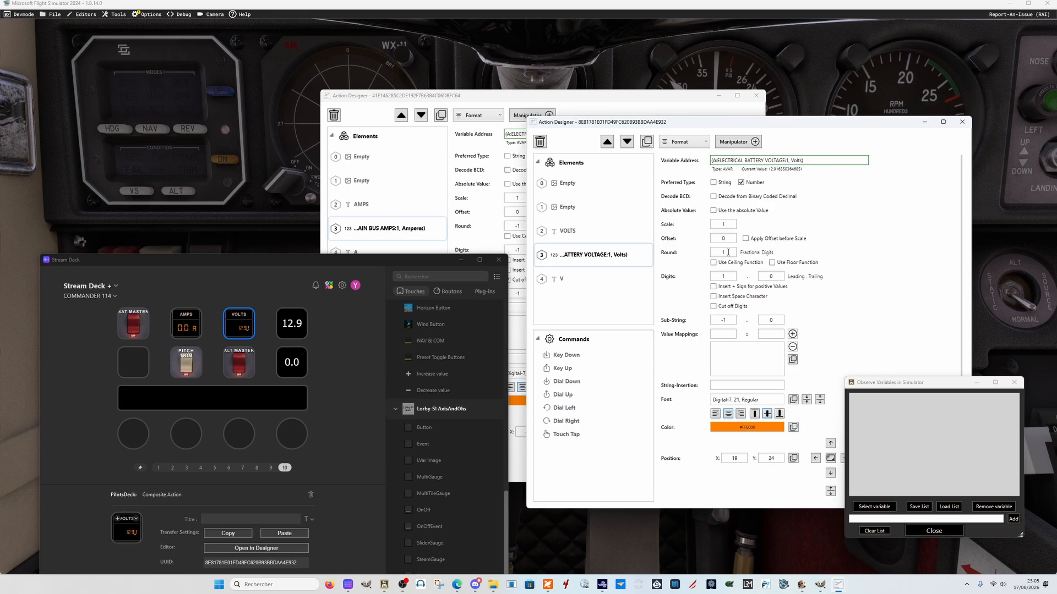
- Try -1 and 0 fractional digits for rounding the VOLTS value, checking the key preview, and restore 1
left_click_drag(728, 253, 710, 256)
type("-1")
left_click(613, 303)
left_click_drag(250, 285, 250, 157)
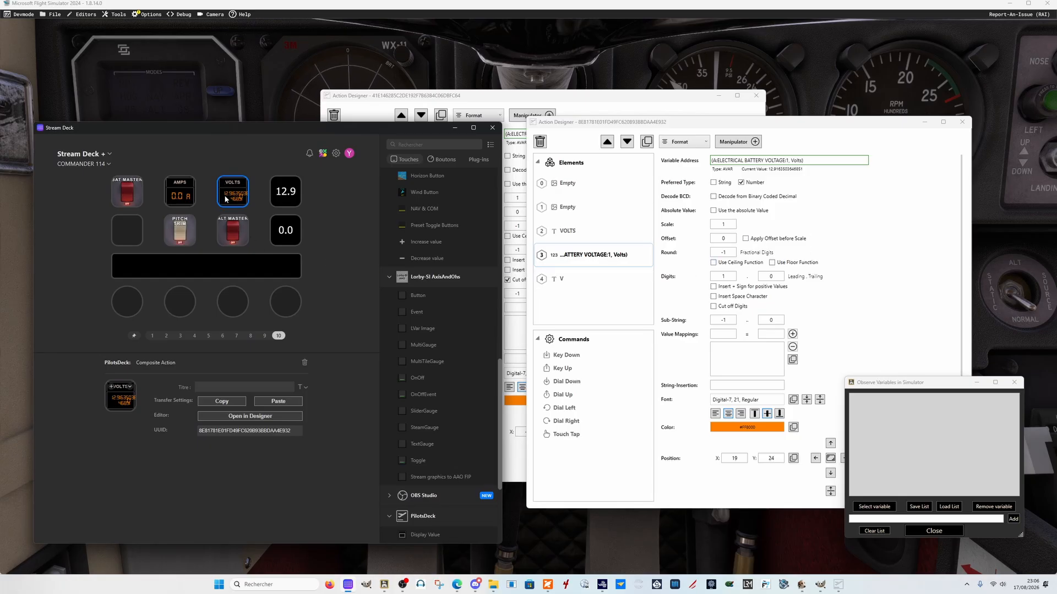
double_click(726, 252)
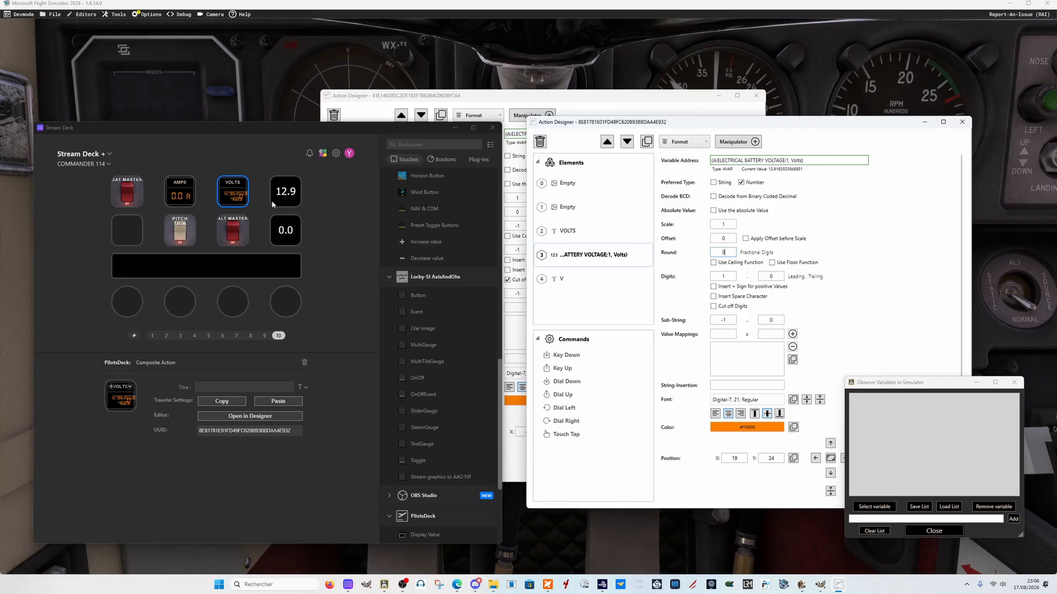
key("Return")
left_click_drag(729, 252, 695, 252)
type("1")
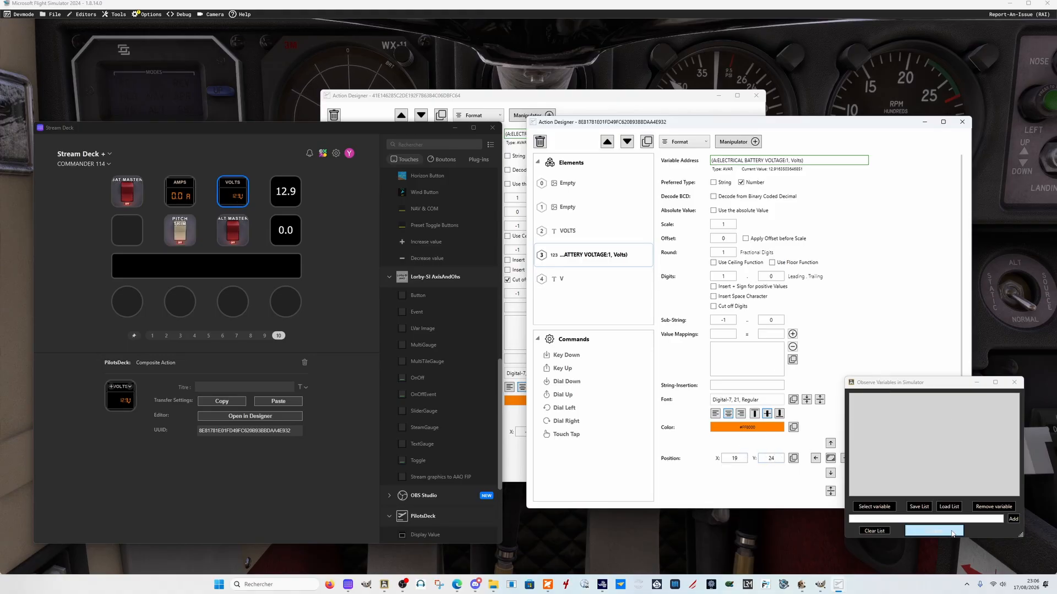
- Close the Observe Variables window and minimize the Axis and Ohs script editor and main window
left_click(934, 531)
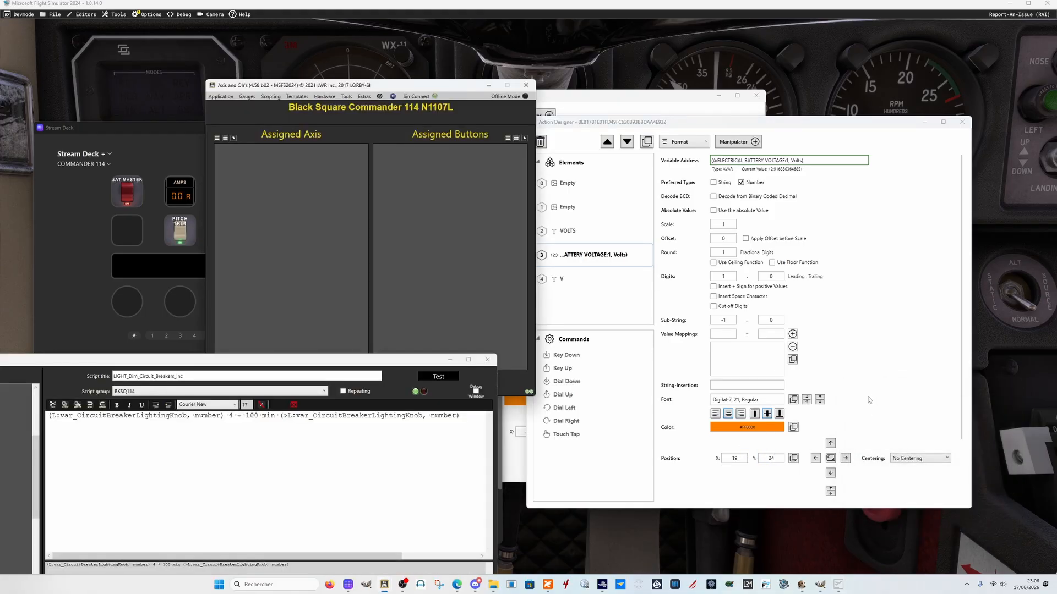
left_click(450, 360)
left_click(489, 87)
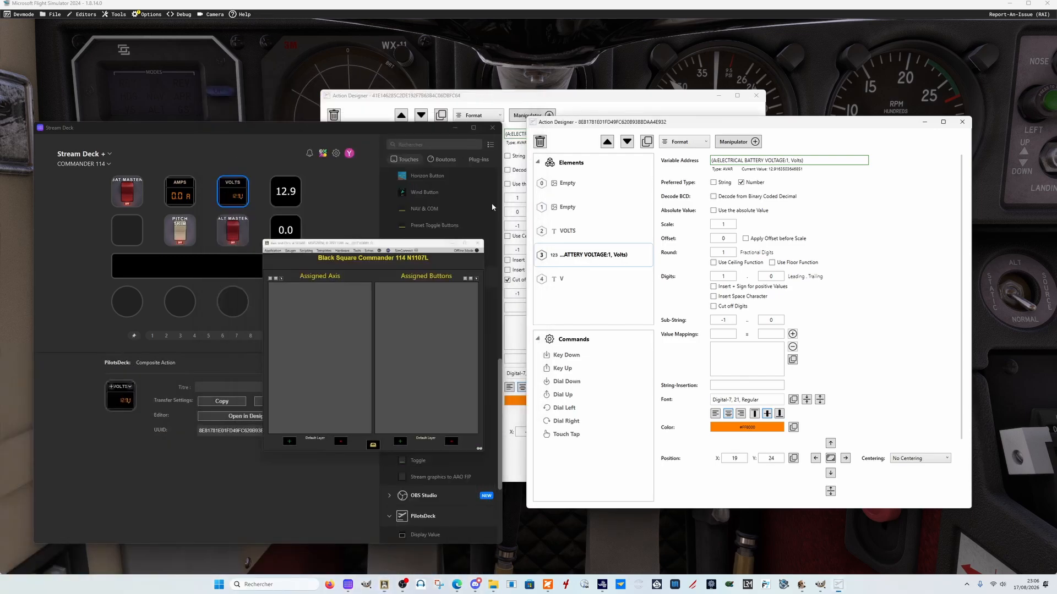
- Shift the VOLTS value element left to X position -3, clear of the V unit
left_click(815, 458)
left_click(815, 458)
left_click(815, 458)
left_click(815, 458)
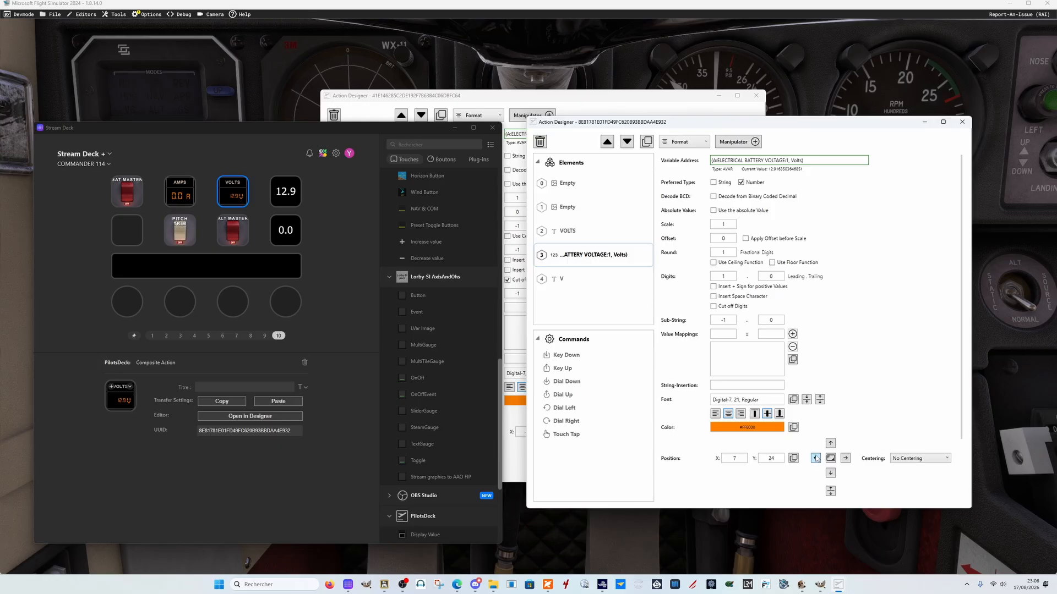
left_click(815, 458)
left_click(815, 457)
left_click(815, 458)
left_click(815, 457)
left_click(815, 458)
left_click(815, 458)
left_click(815, 458)
left_click(815, 458)
- Arrange the AMPS Action Designer window beside the VOLTS one so both value elements' settings can be compared
left_click(558, 93)
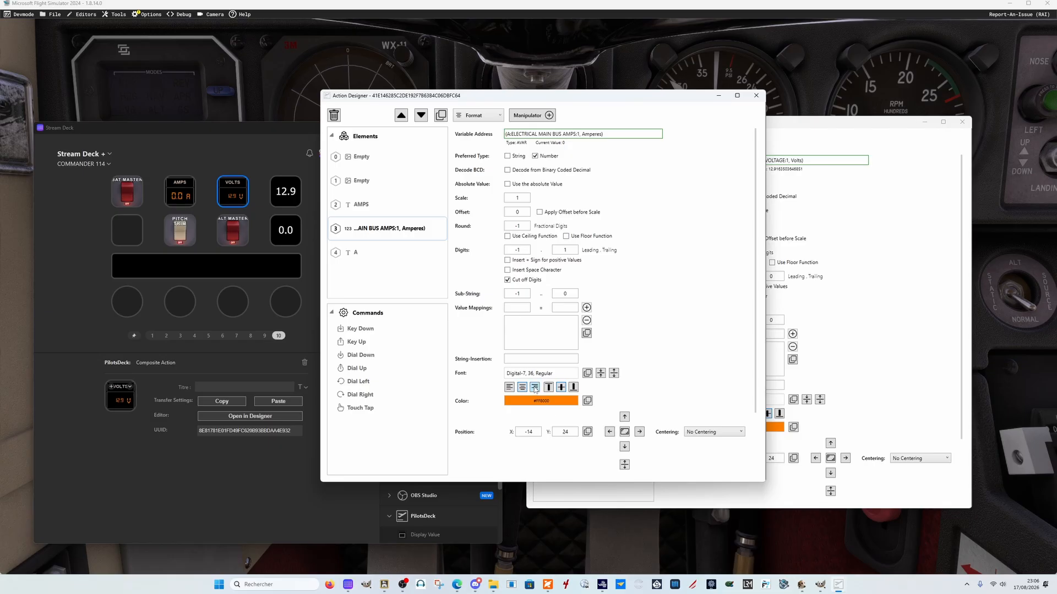
left_click(830, 127)
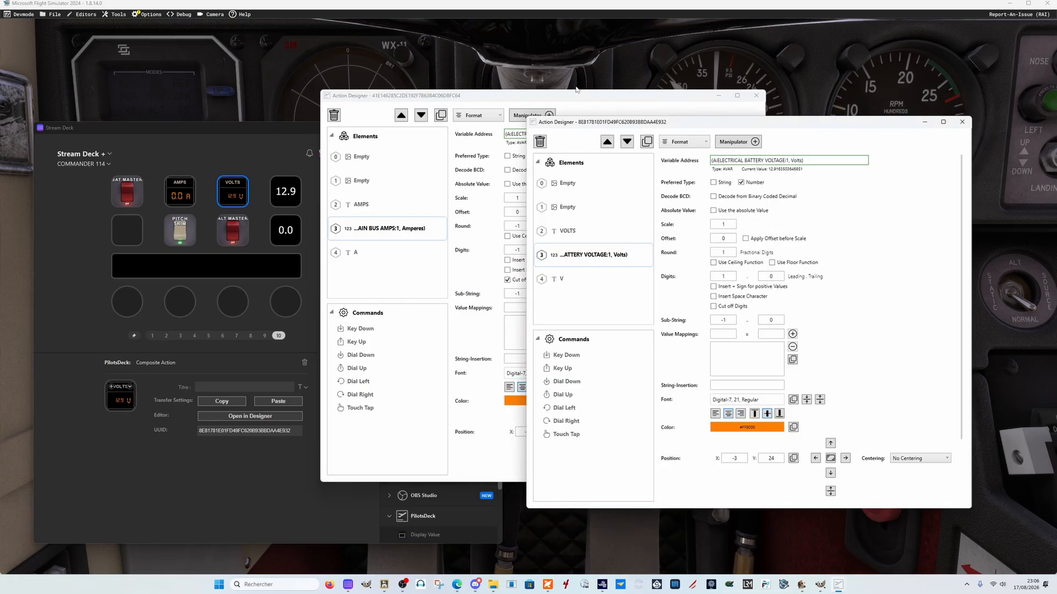
left_click(569, 97)
left_click_drag(570, 98, 344, 96)
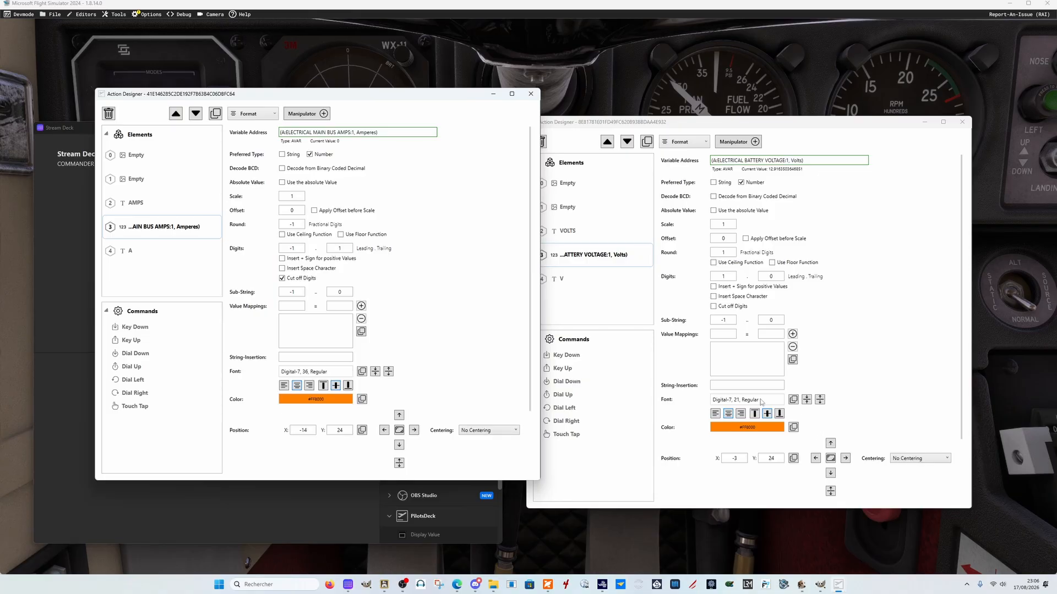
- Set the VOLTS value's font to Digital-7 size 36 and its X position to -14, then uncover the key preview
left_click(819, 400)
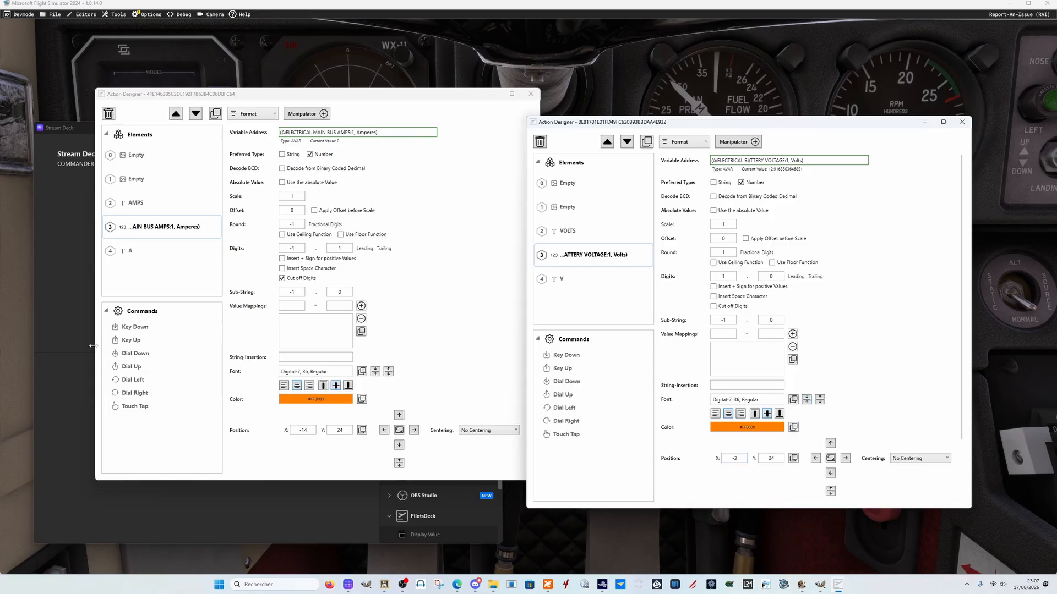
double_click(739, 456)
type("-14")
left_click_drag(390, 103, 362, 232)
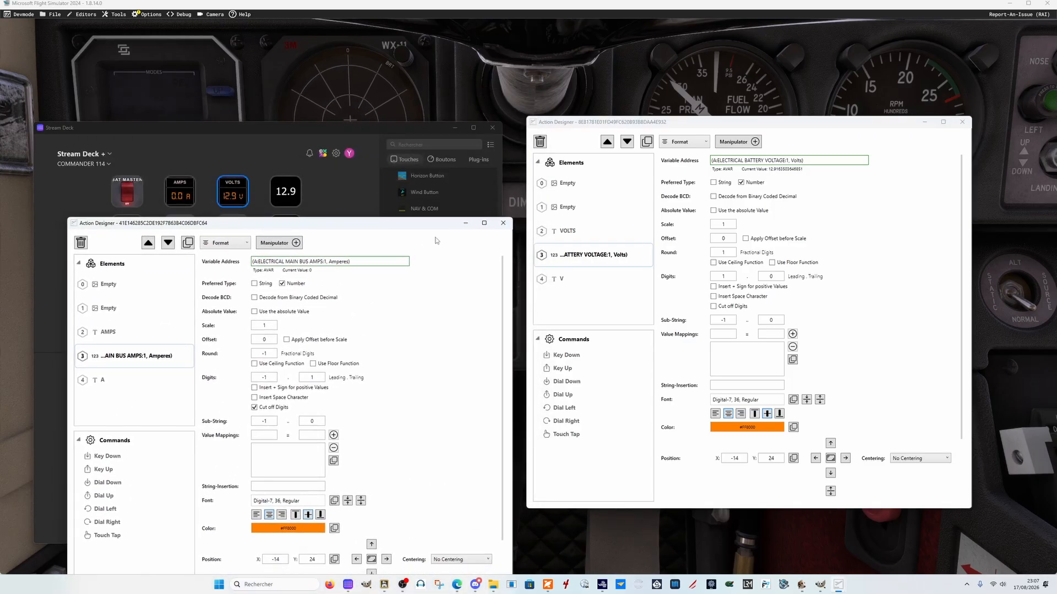
left_click_drag(902, 126, 951, 184)
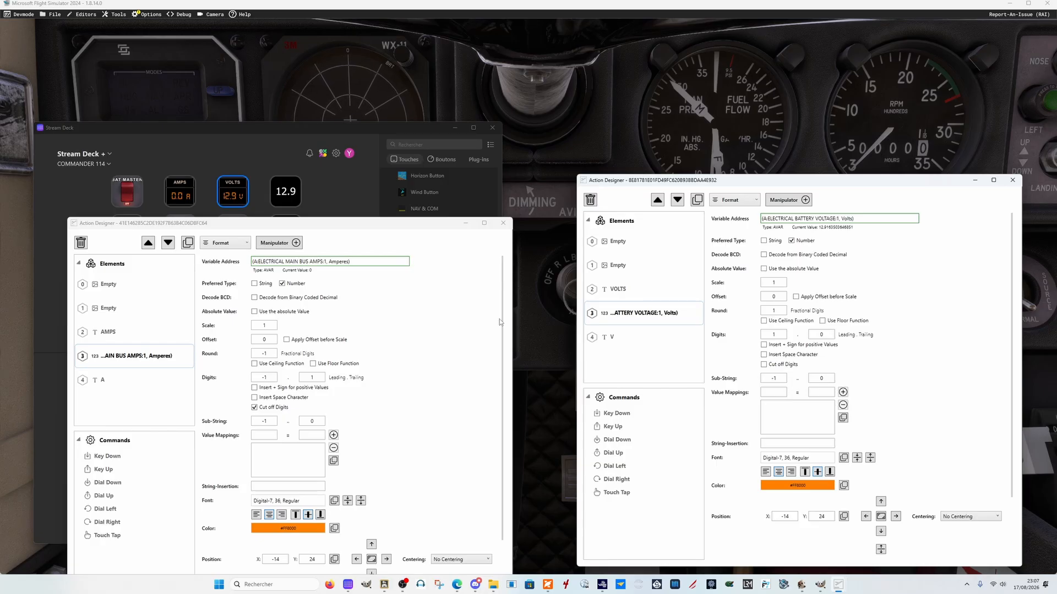
- Bring the AMPS Action Designer and Stream Deck back in front of the simulator and place them side by side
left_click(552, 228)
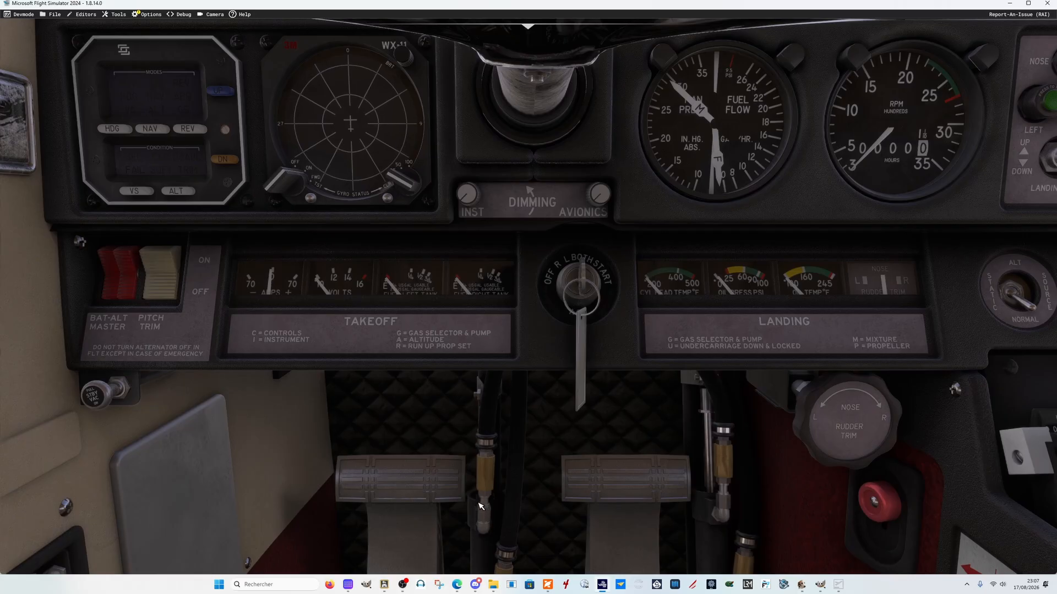
mouse_move(391, 593)
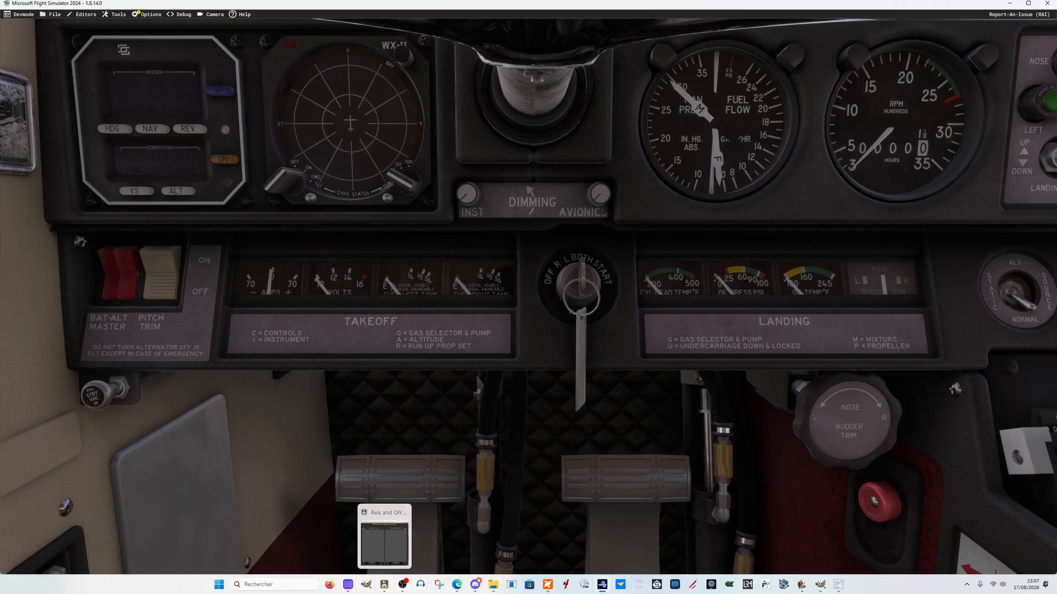
mouse_move(838, 587)
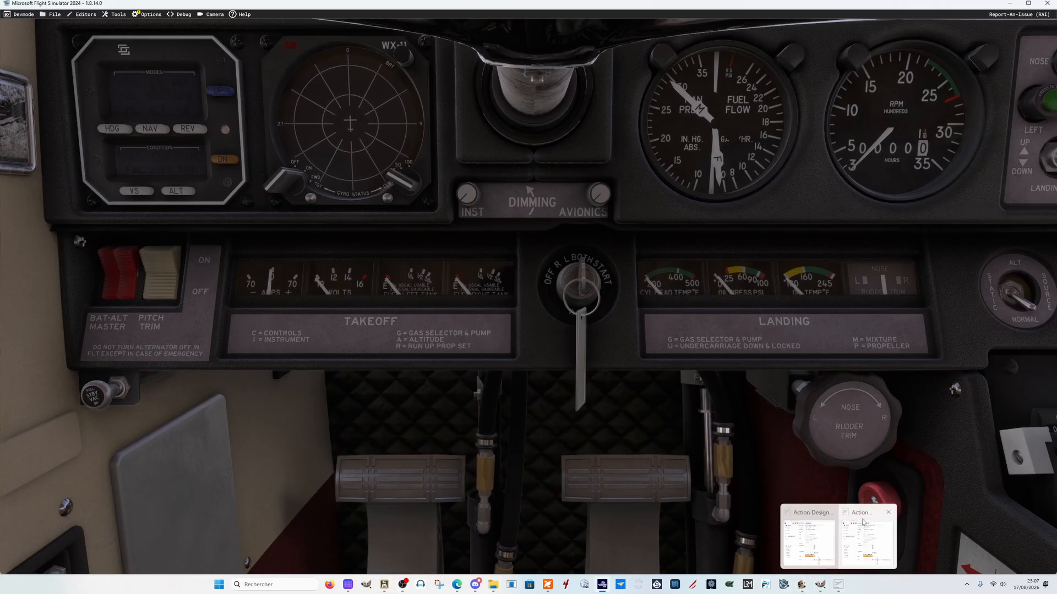
left_click(861, 537)
left_click_drag(337, 225, 664, 91)
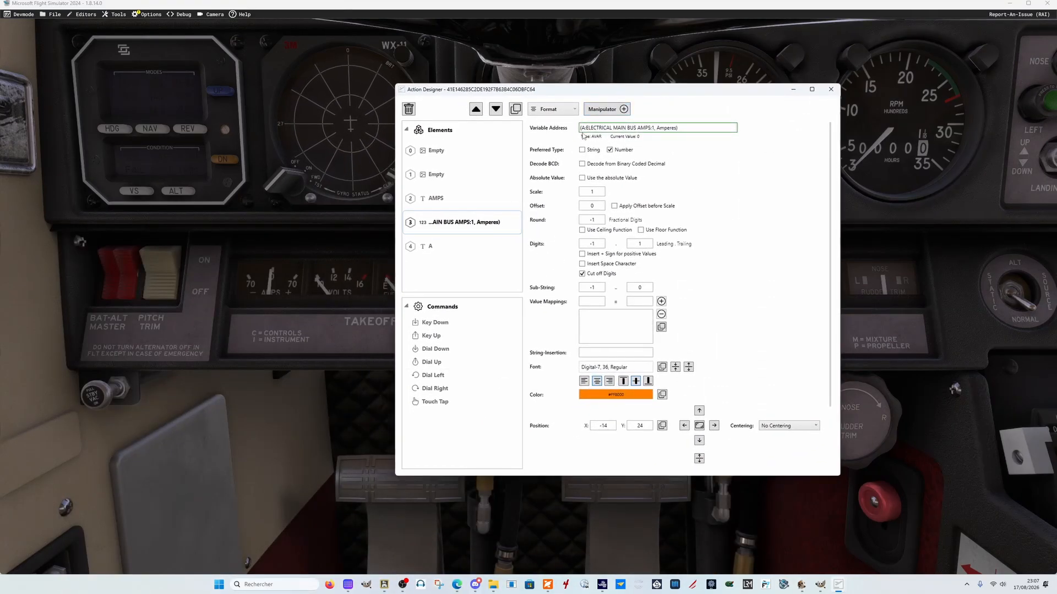
left_click(347, 584)
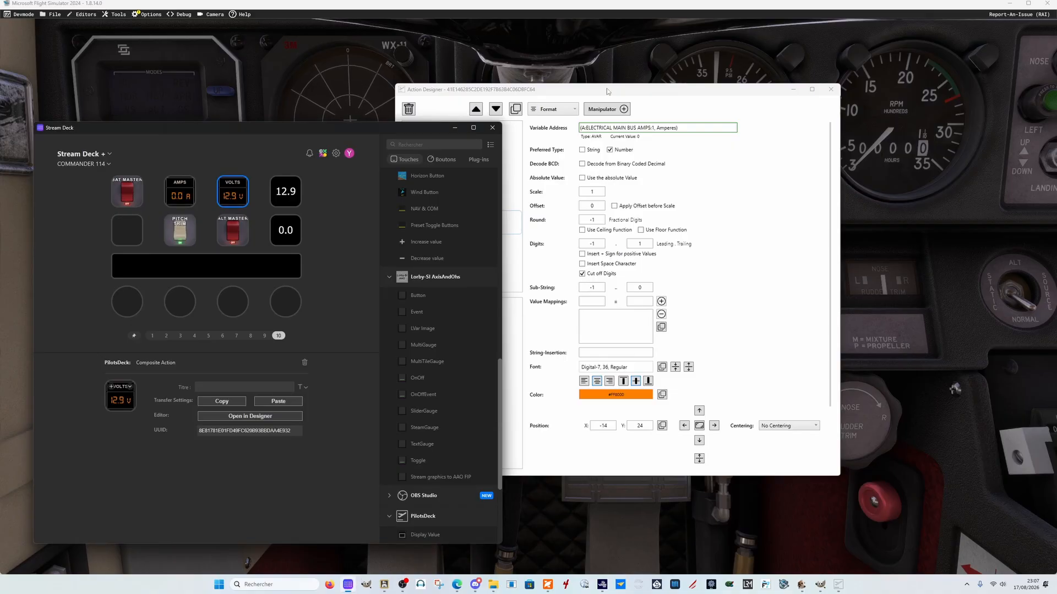
left_click_drag(636, 88, 744, 110)
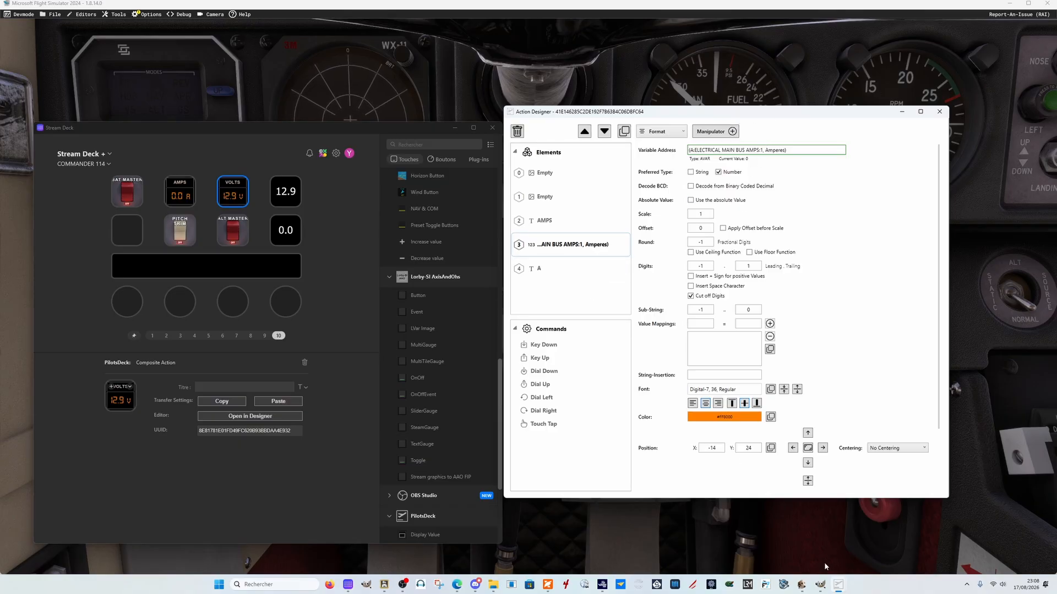
- Bring the VOLTS Action Designer forward, minimize the AMPS one, and reposition the VOLTS window next to the Stream Deck keys
mouse_move(850, 572)
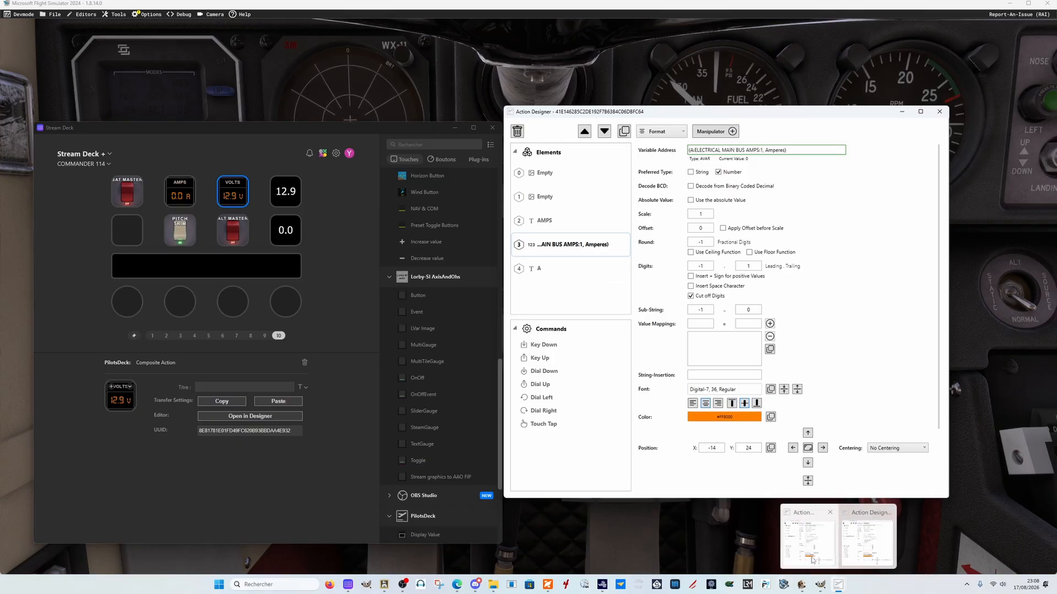
mouse_move(813, 554)
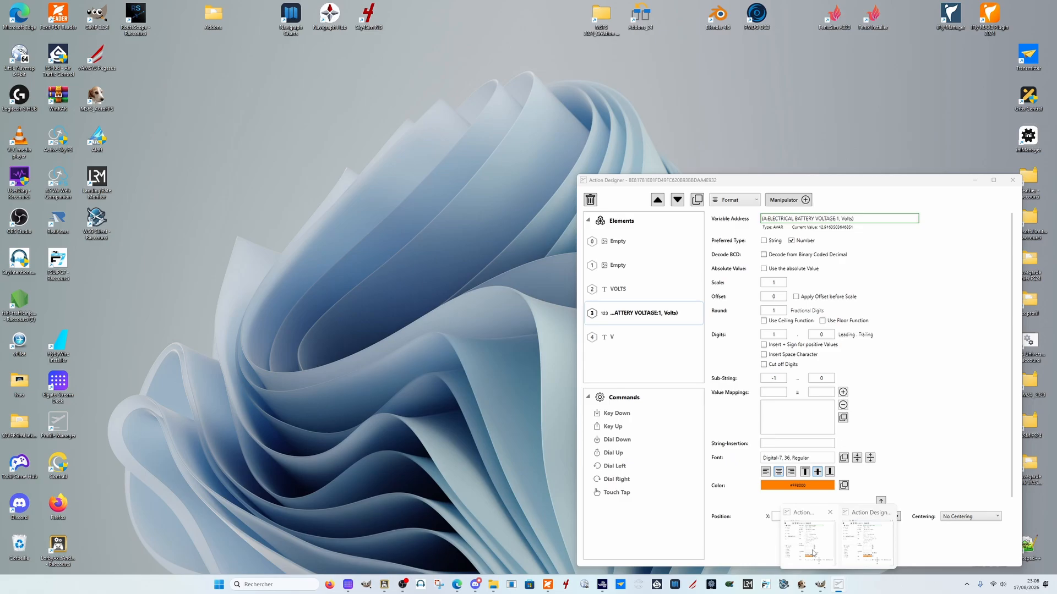
left_click(813, 553)
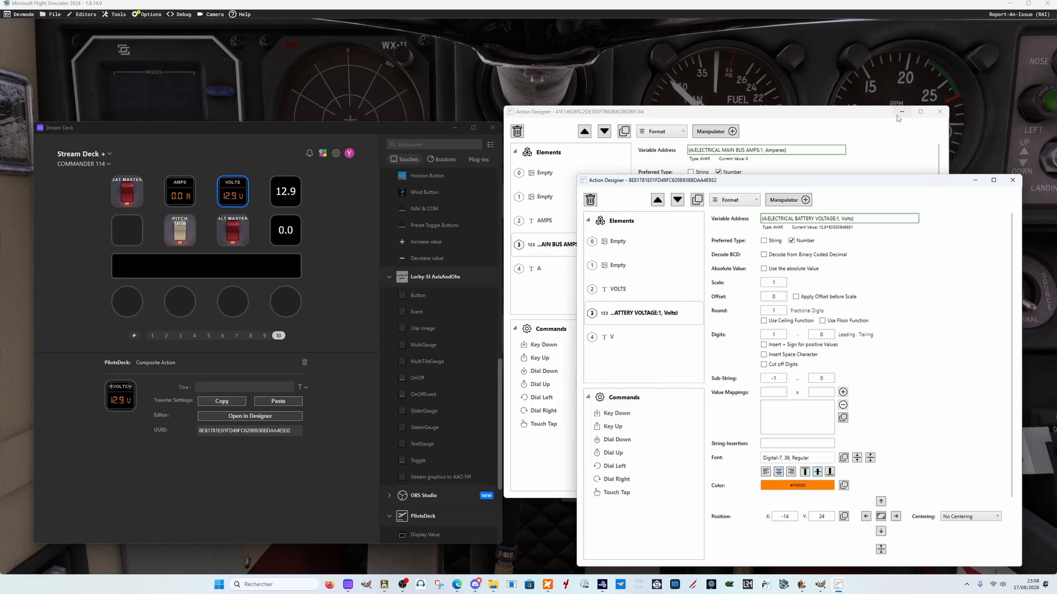
left_click(901, 113)
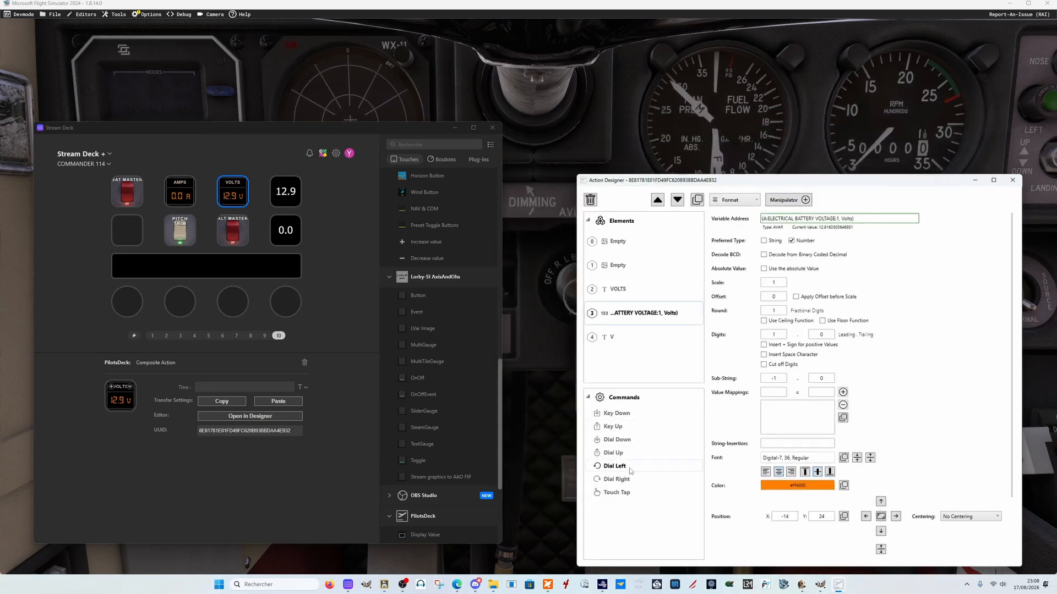
left_click_drag(813, 184, 631, 87)
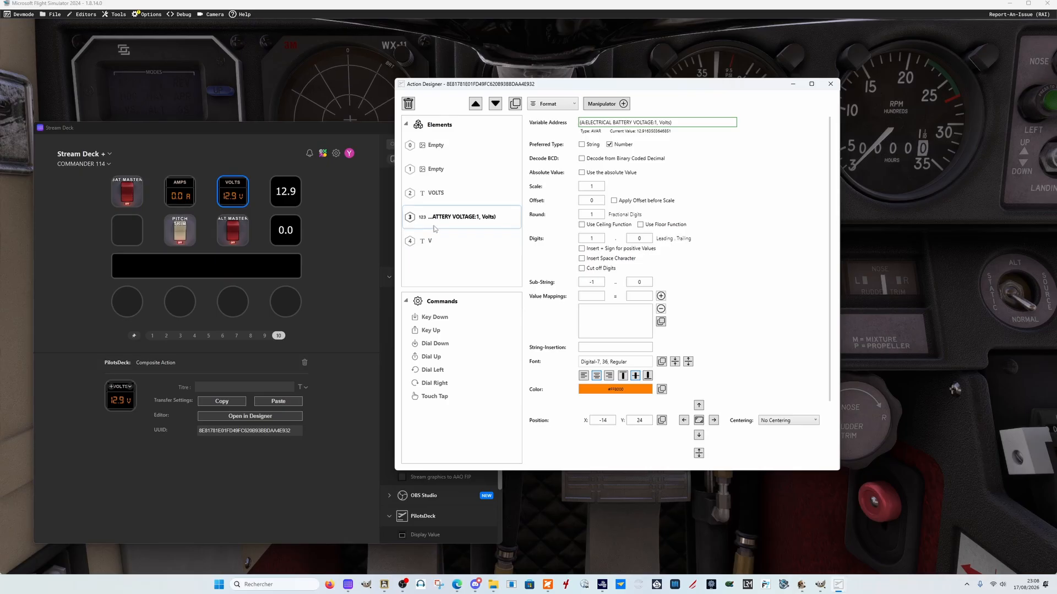
- Add a Visible manipulator to the ELECTRICAL BATTERY VOLTAGE value element
left_click(566, 103)
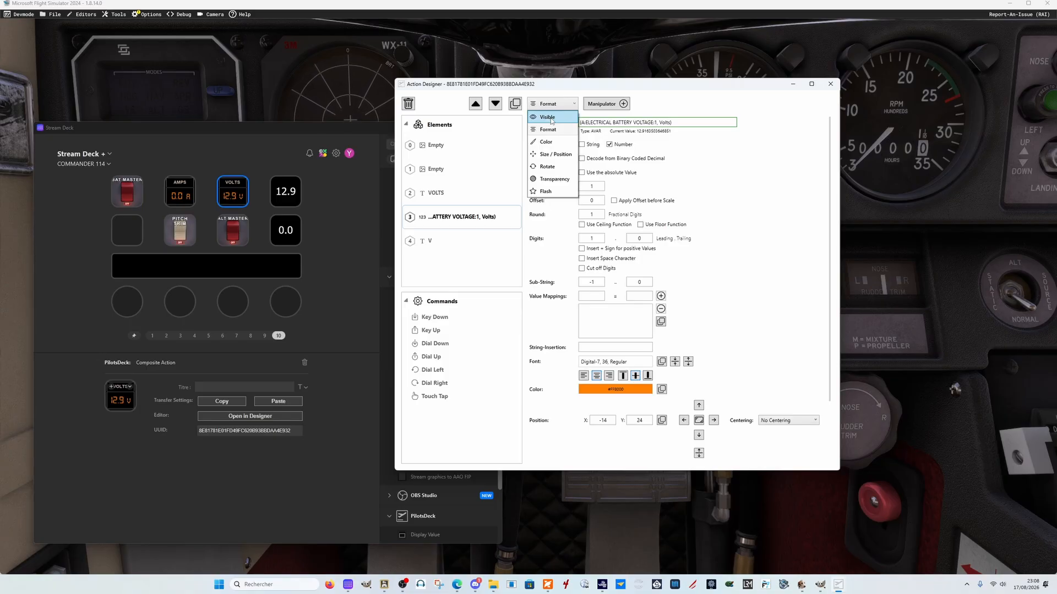
left_click(551, 119)
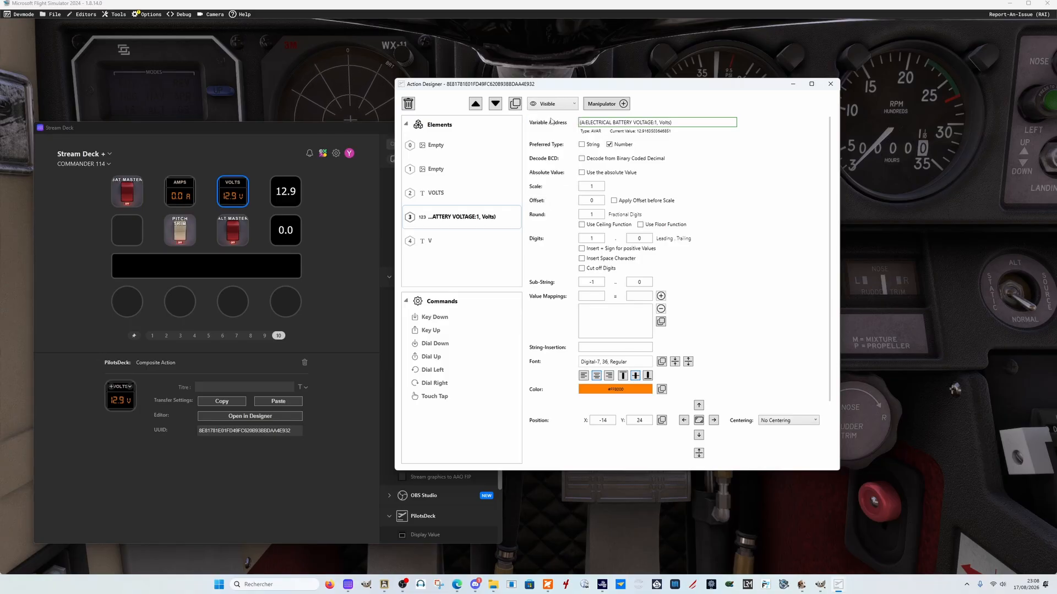
left_click(601, 107)
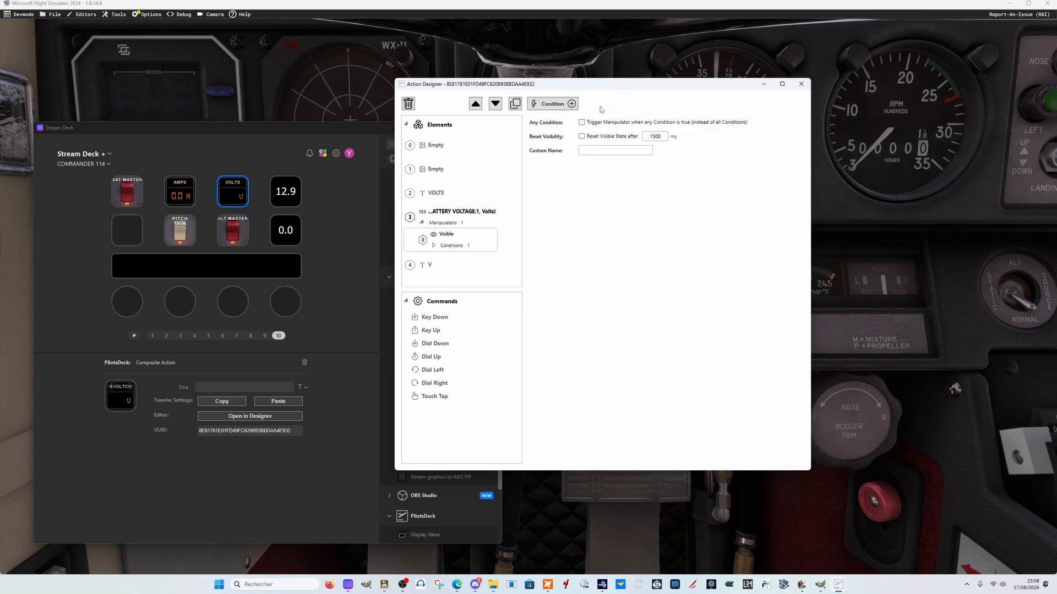
left_click(454, 224)
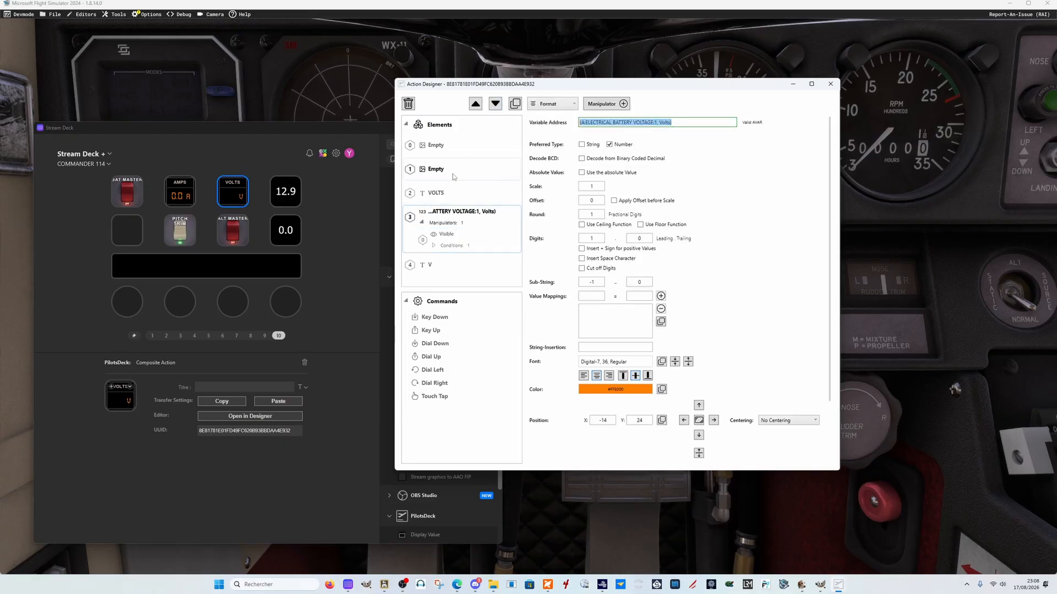
left_click(441, 225)
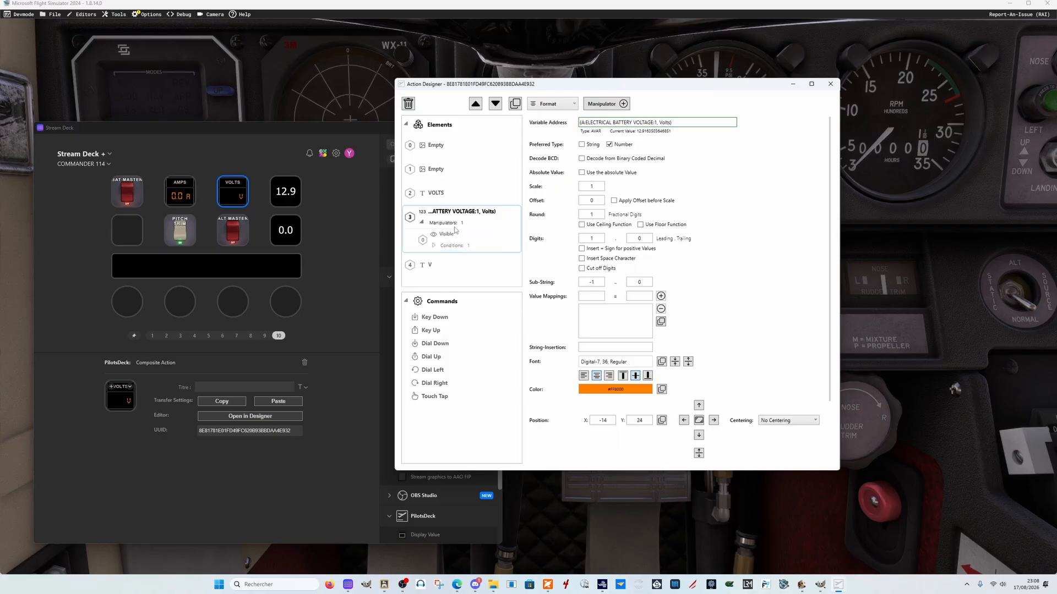
left_click(450, 236)
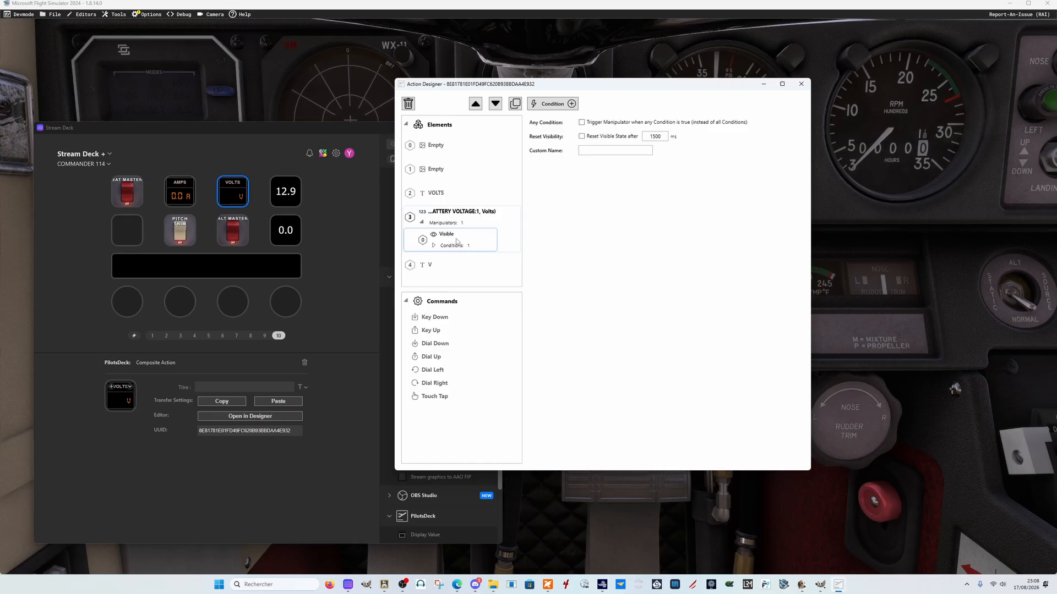
left_click(440, 252)
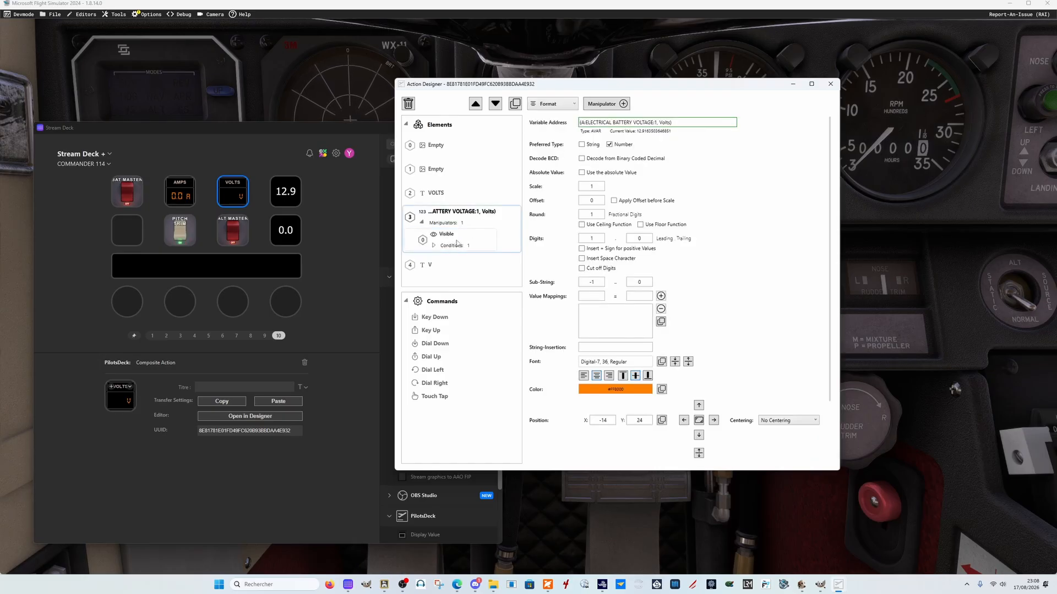
left_click(443, 250)
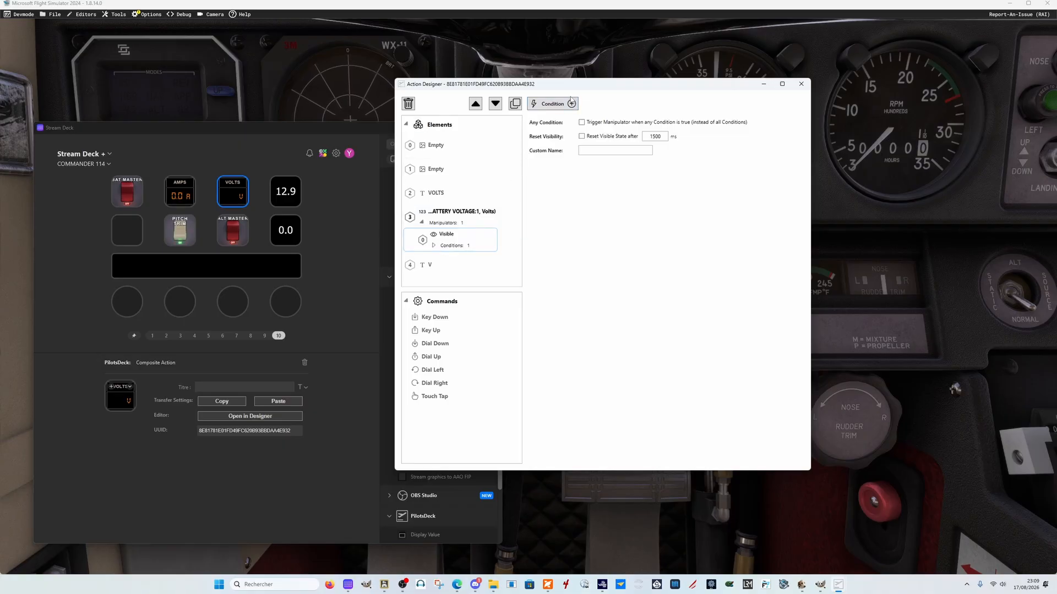
left_click(572, 104)
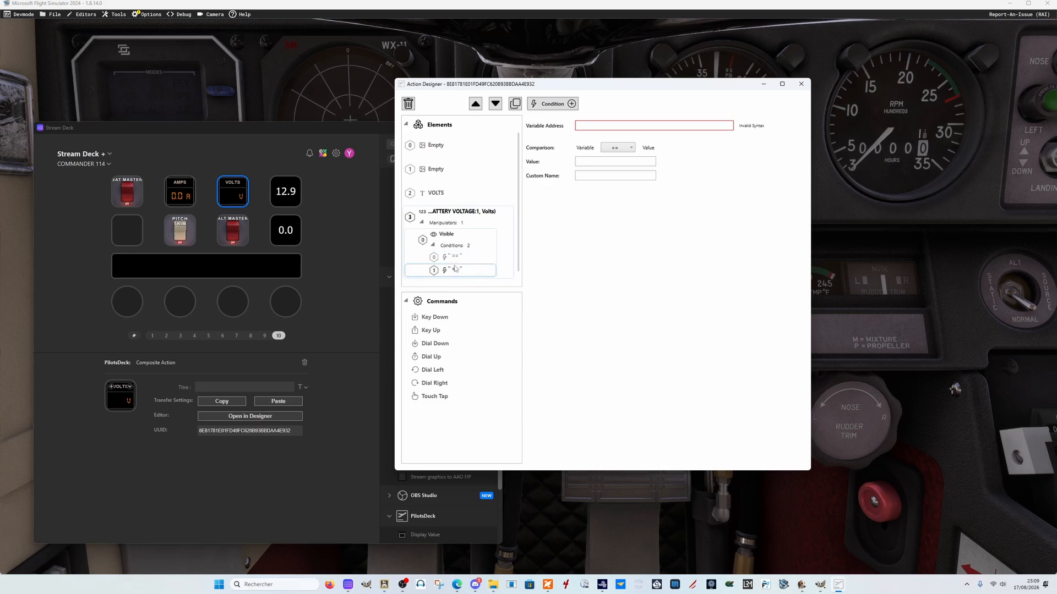
left_click(456, 257)
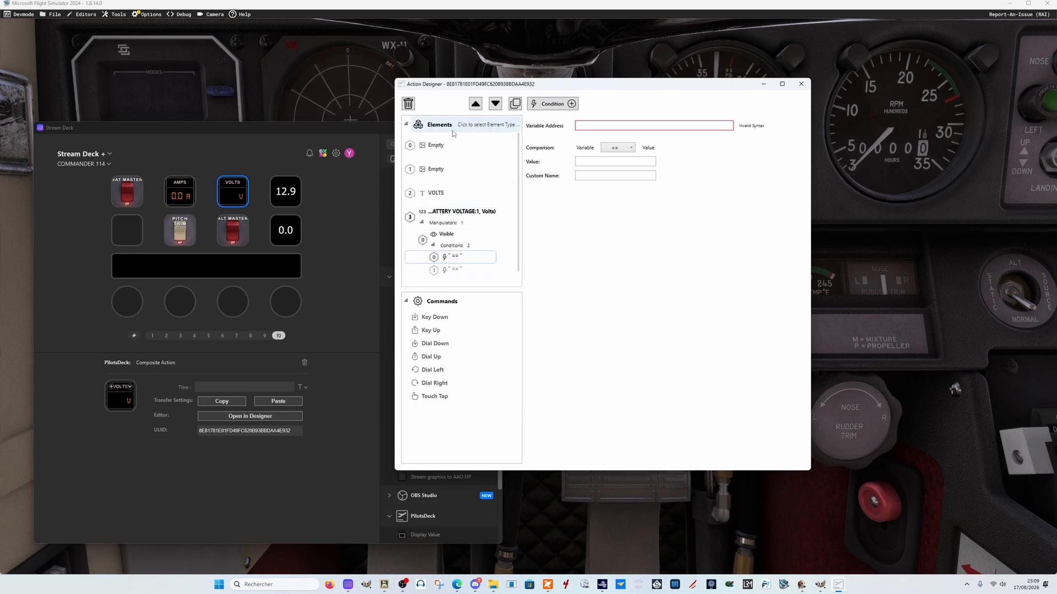
left_click(408, 104)
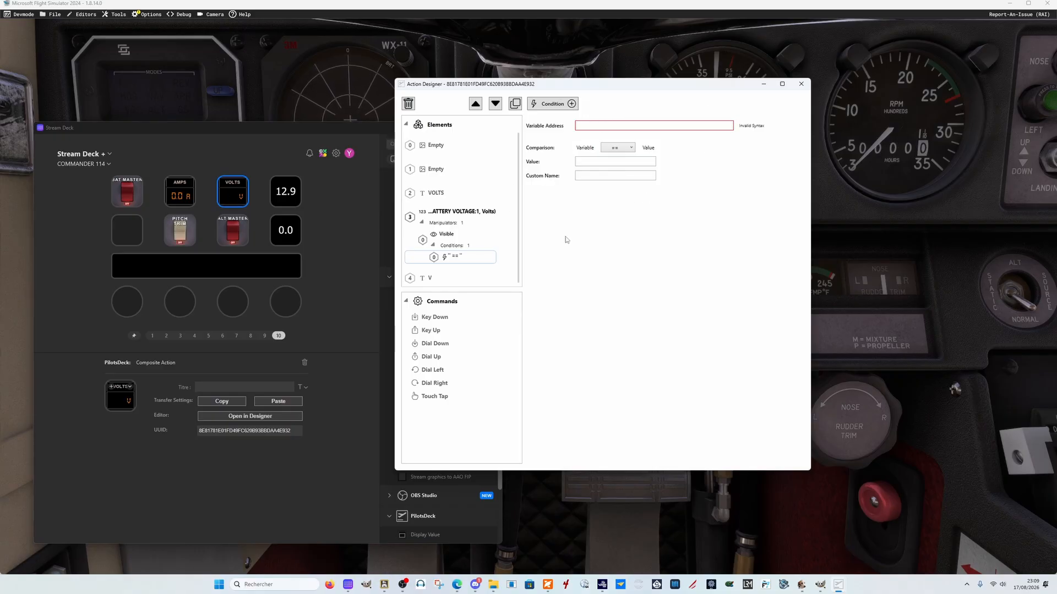
- Switch to Microsoft Flight Simulator, inspect the battery master switch in the Behaviors tool, and copy its animation code to the clipboard
left_click_drag(306, 131, 241, 365)
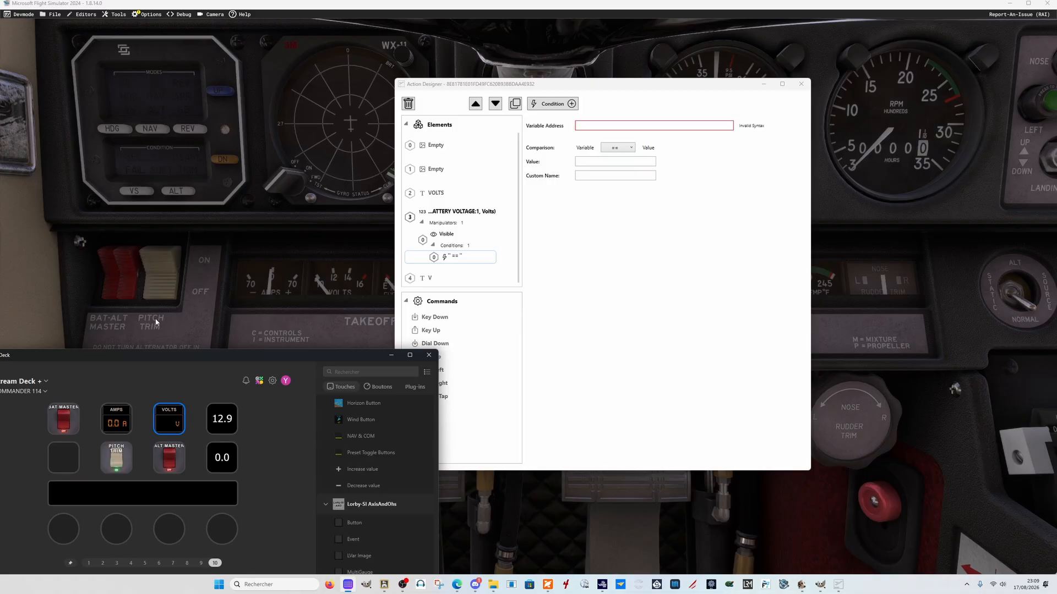
left_click(28, 244)
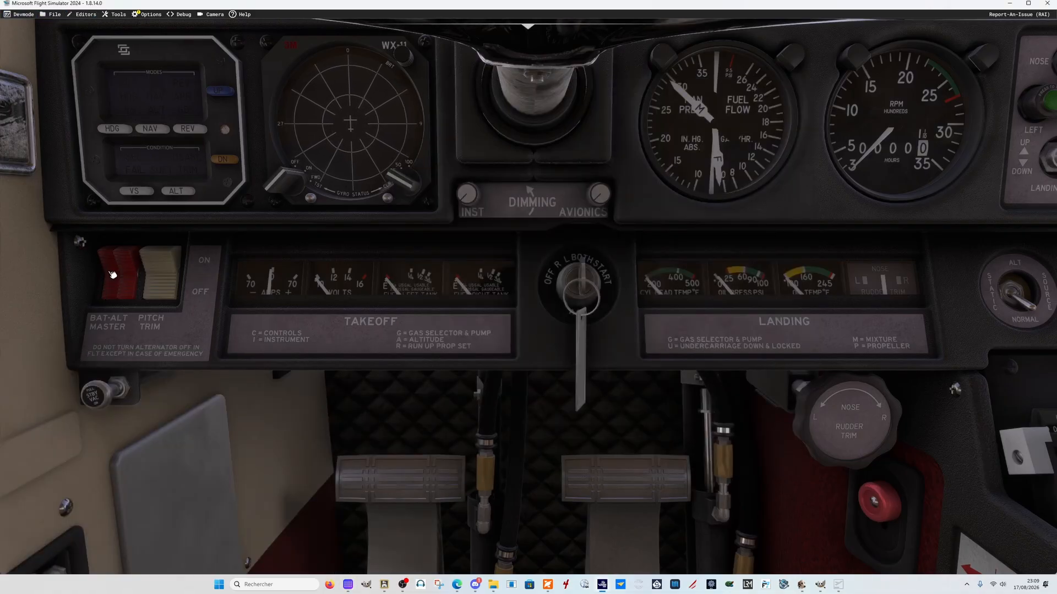
left_click(118, 15)
left_click(115, 51)
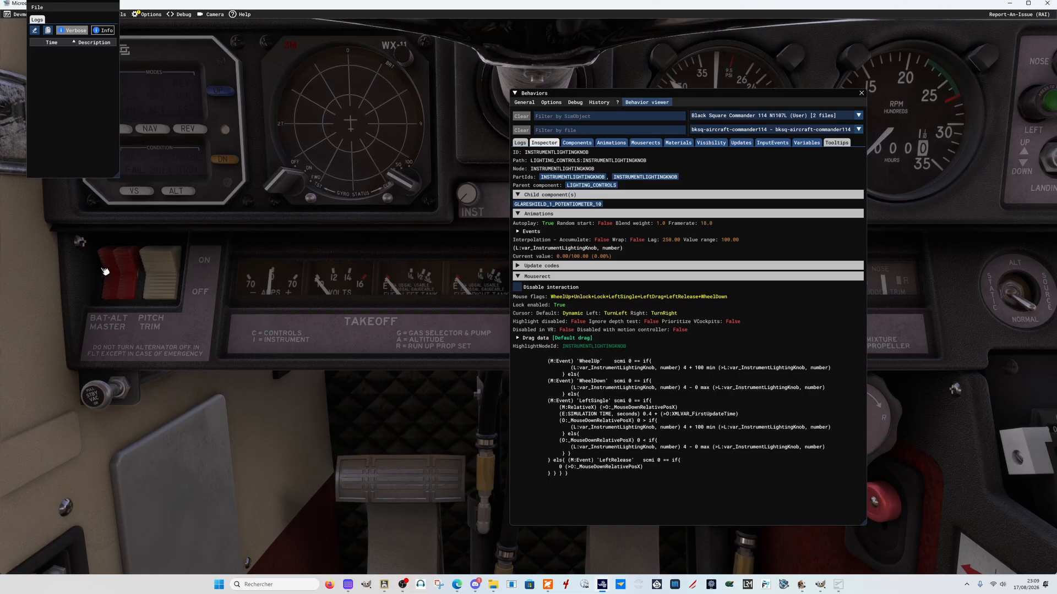
key("ctrl+g")
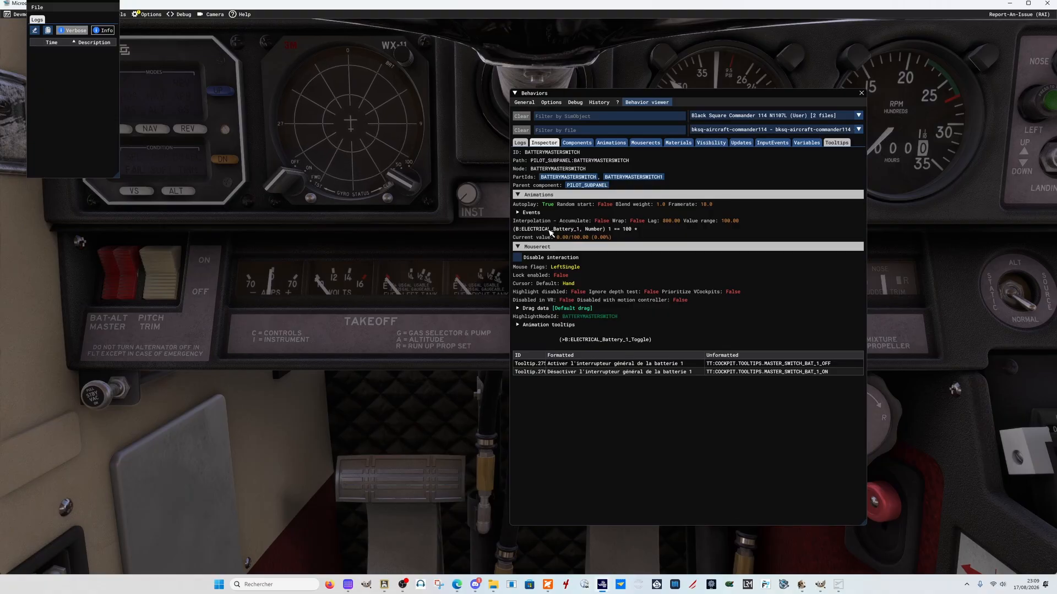
right_click(551, 232)
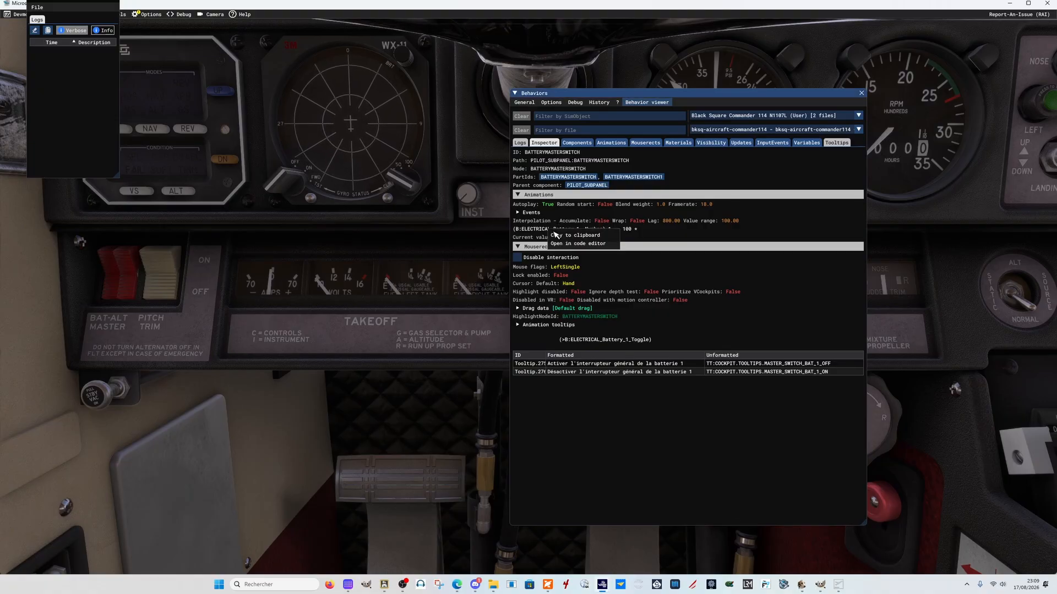
left_click(556, 235)
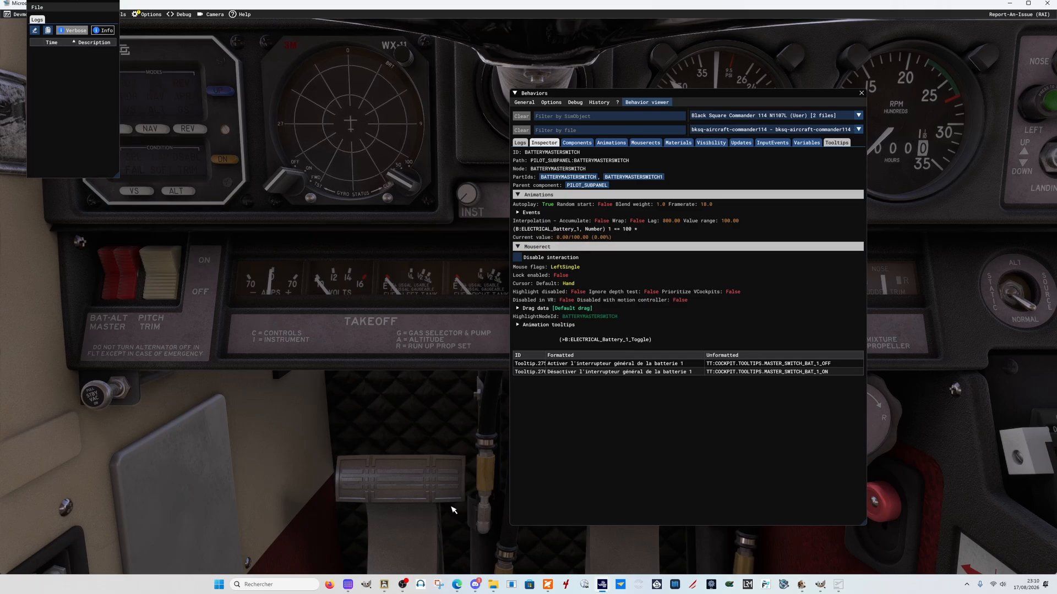
- Switch to Stream Deck and open the VOLTS composite action in the Action Designer
mouse_move(594, 580)
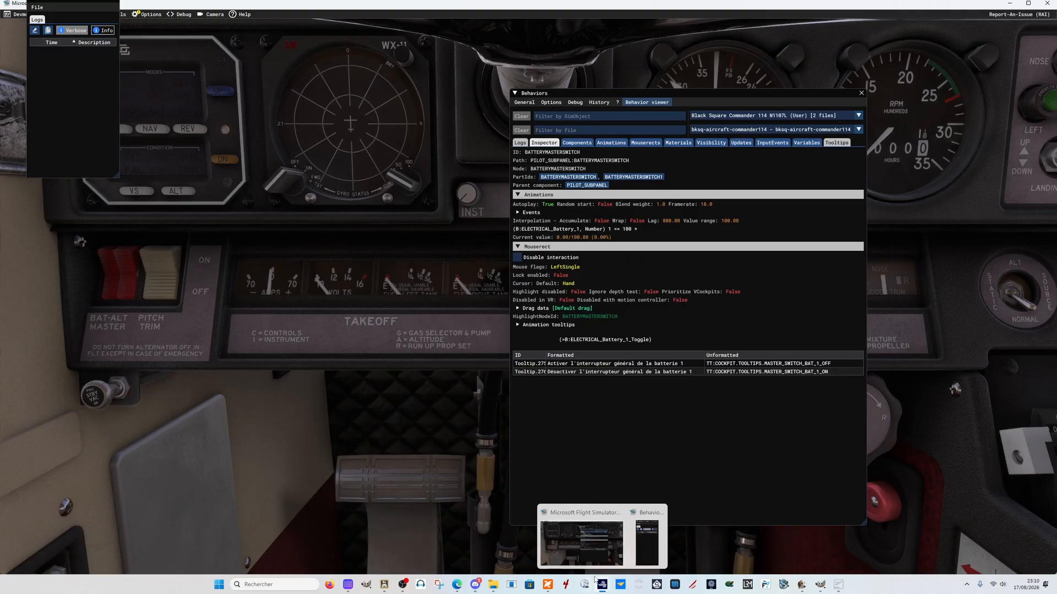
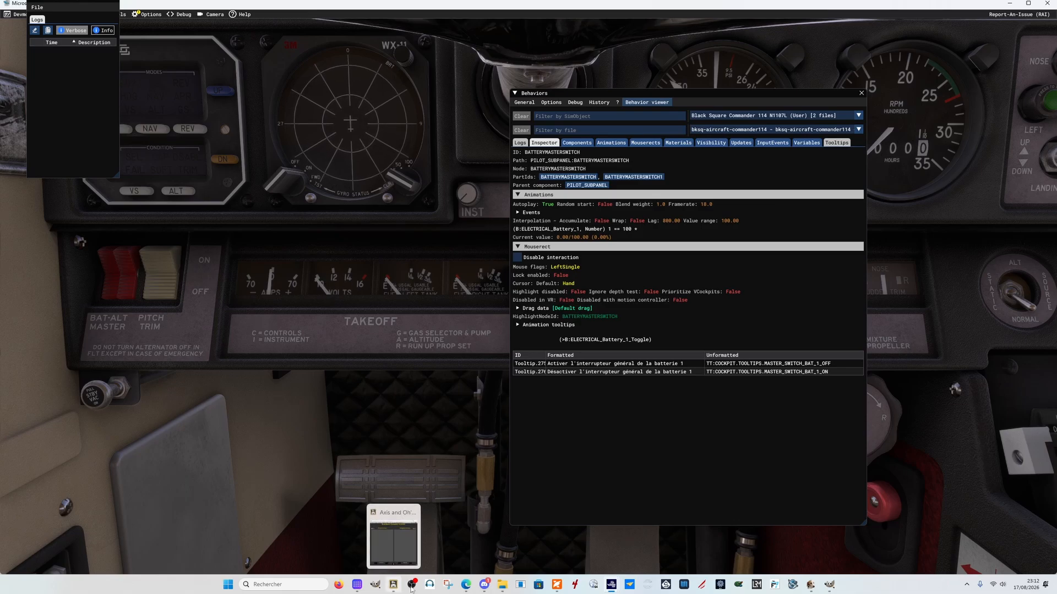
left_click(357, 584)
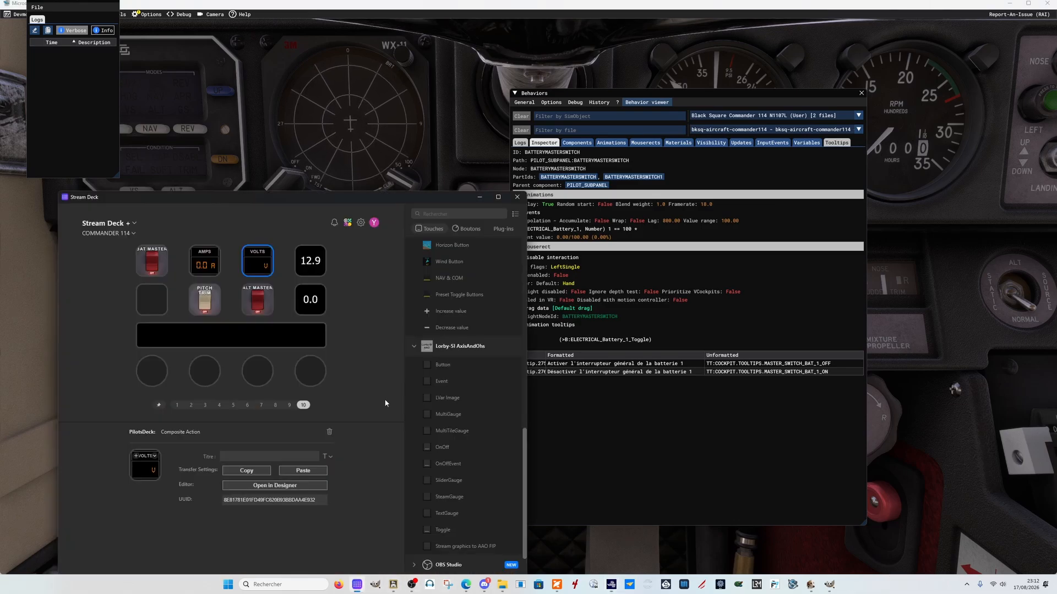
left_click(252, 486)
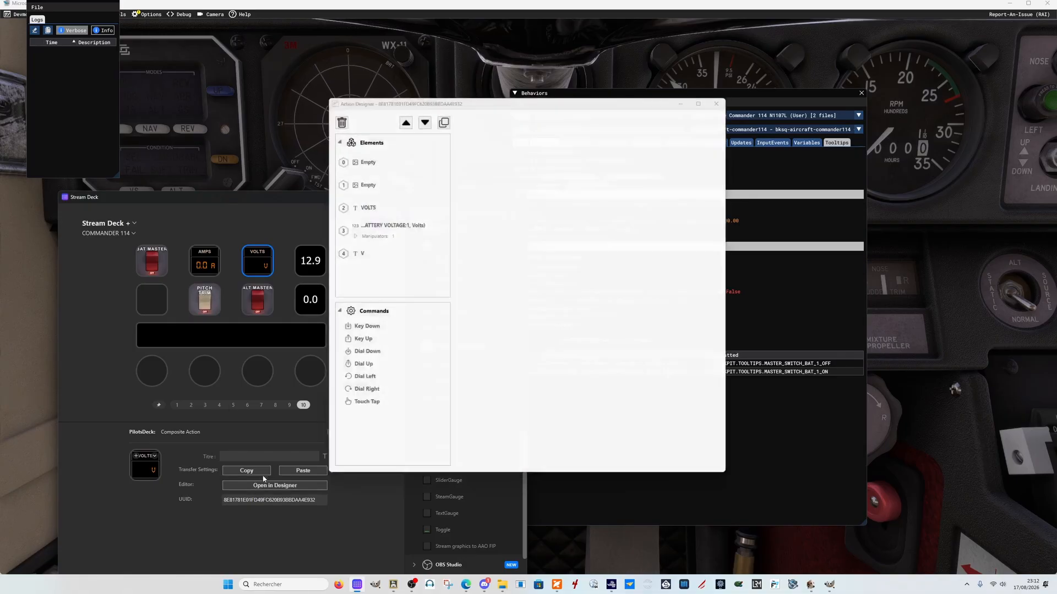
- Set the variable address of the battery voltage element's visibility condition to (A:ELECTRICAL MAIN BUS VOLTAGE:1, Volts)
left_click(351, 235)
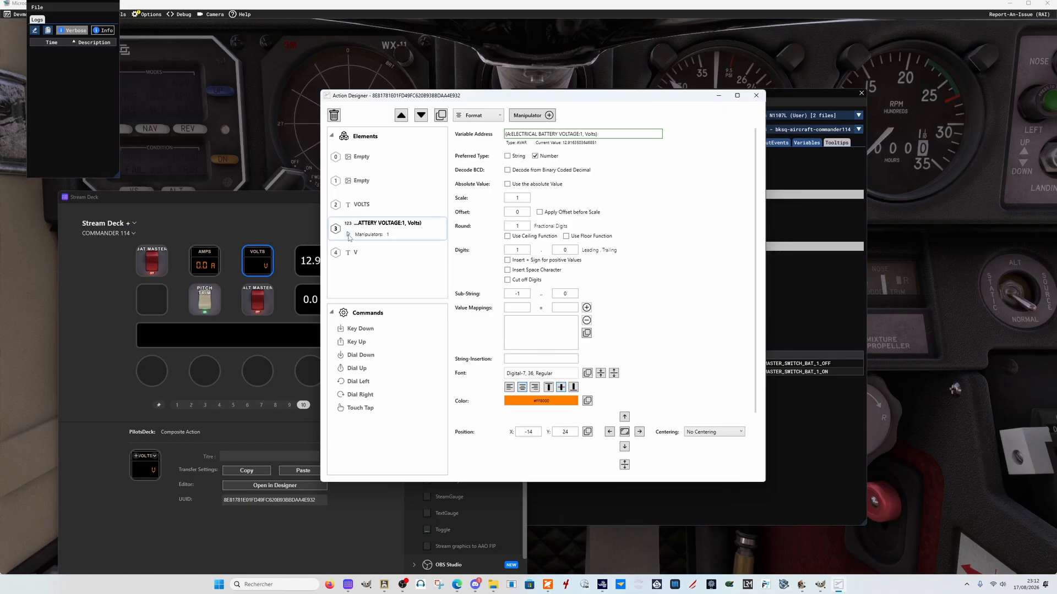
left_click(347, 234)
left_click(359, 257)
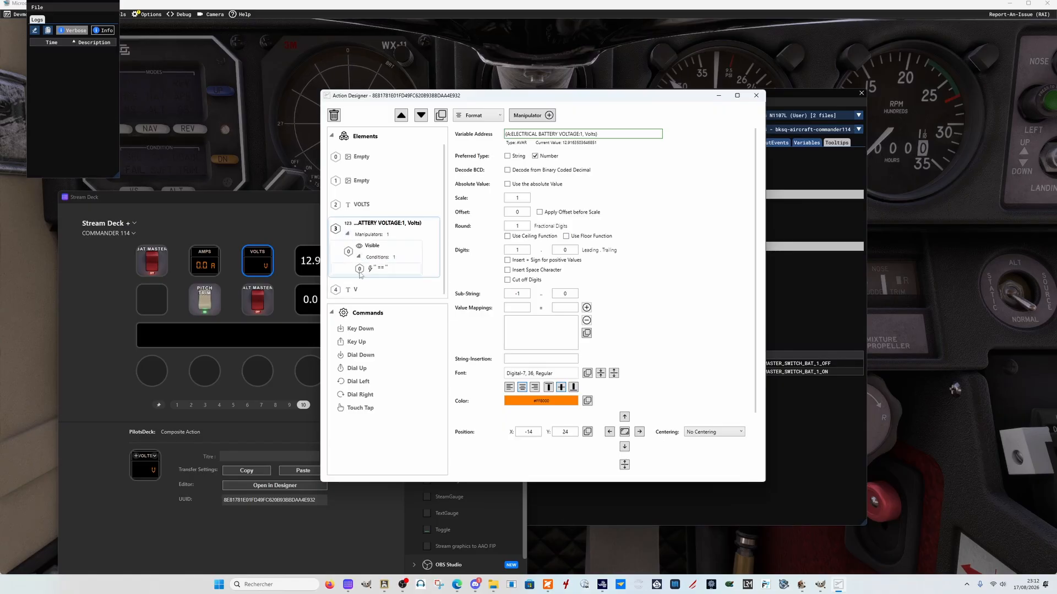
left_click(364, 269)
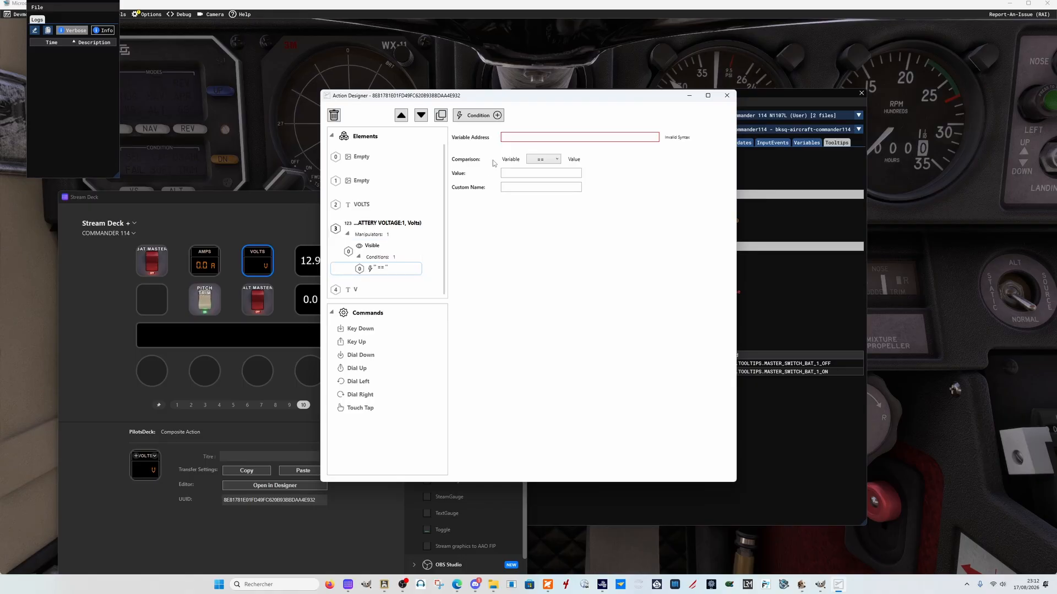
left_click(516, 138)
type("(A:ELECTRICAL MAIN BUS VOLTAGE:1, Volts)")
- Check the battery voltage element's variable address and move the Action Designer and Stream Deck windows away from the cockpit switches and gauges
left_click(405, 228)
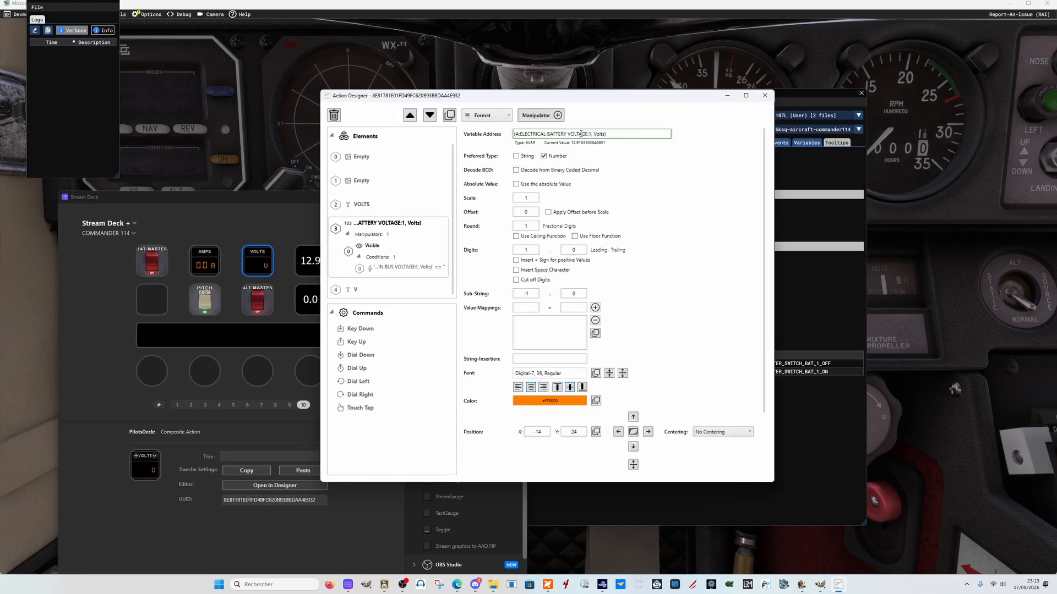
left_click_drag(606, 134, 503, 132)
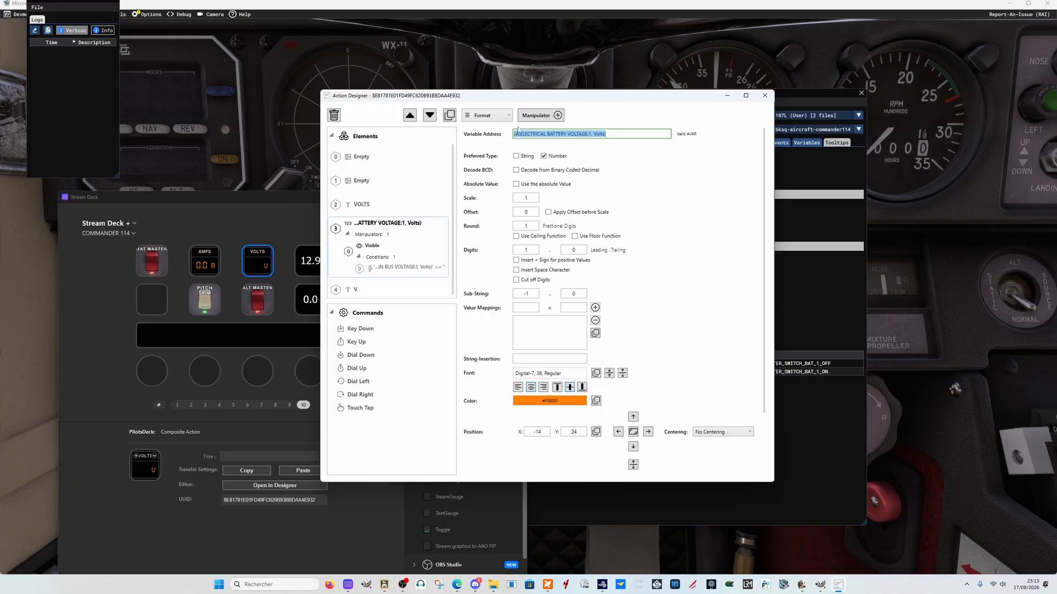
left_click_drag(571, 99, 797, 118)
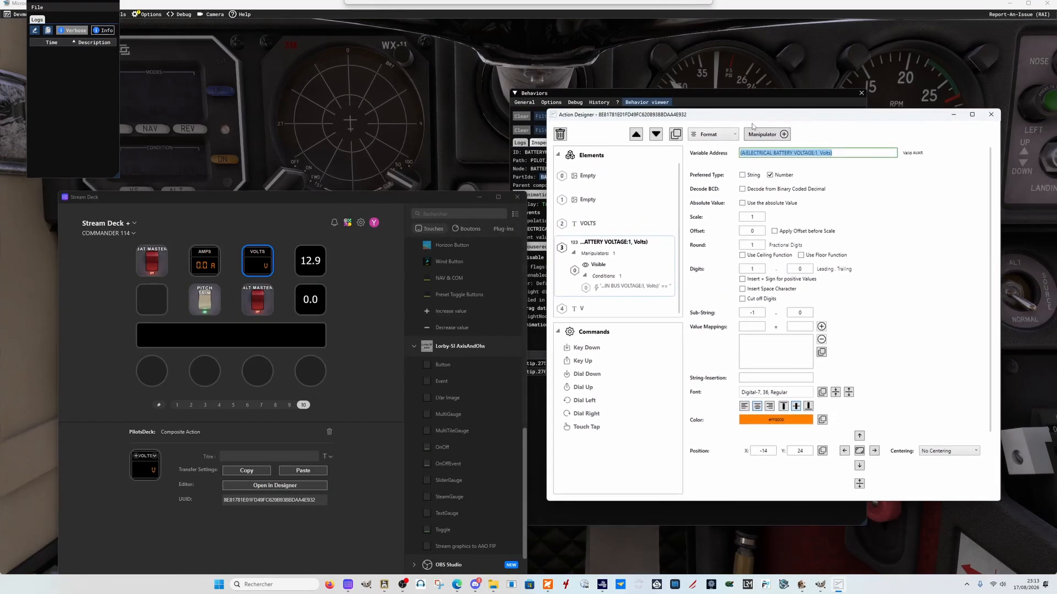
left_click(372, 196)
left_click_drag(372, 196, 213, 345)
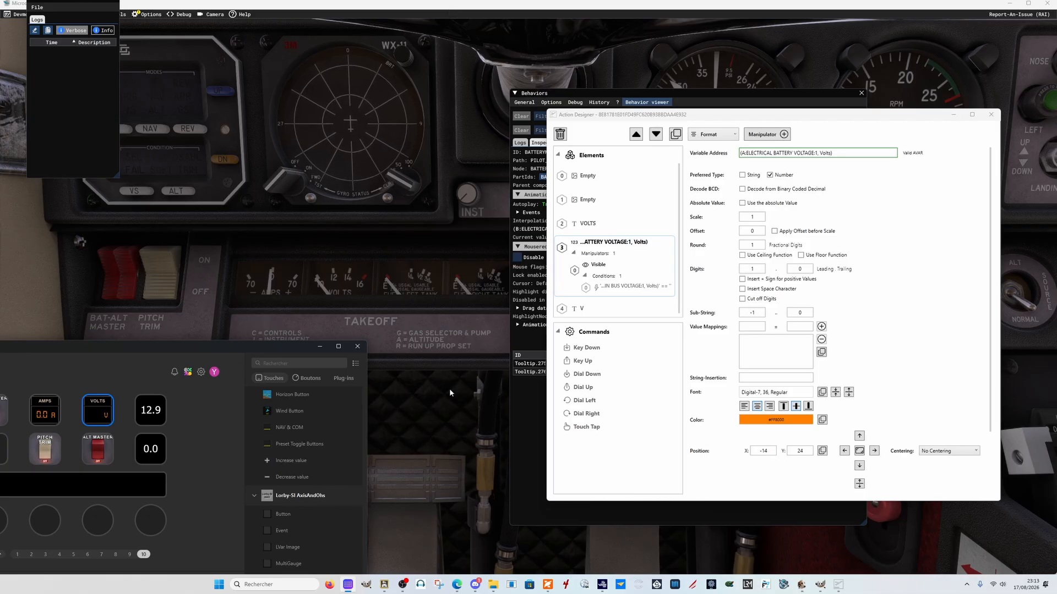
- Set the main bus voltage condition's comparison to > with a value of 0
left_click(623, 288)
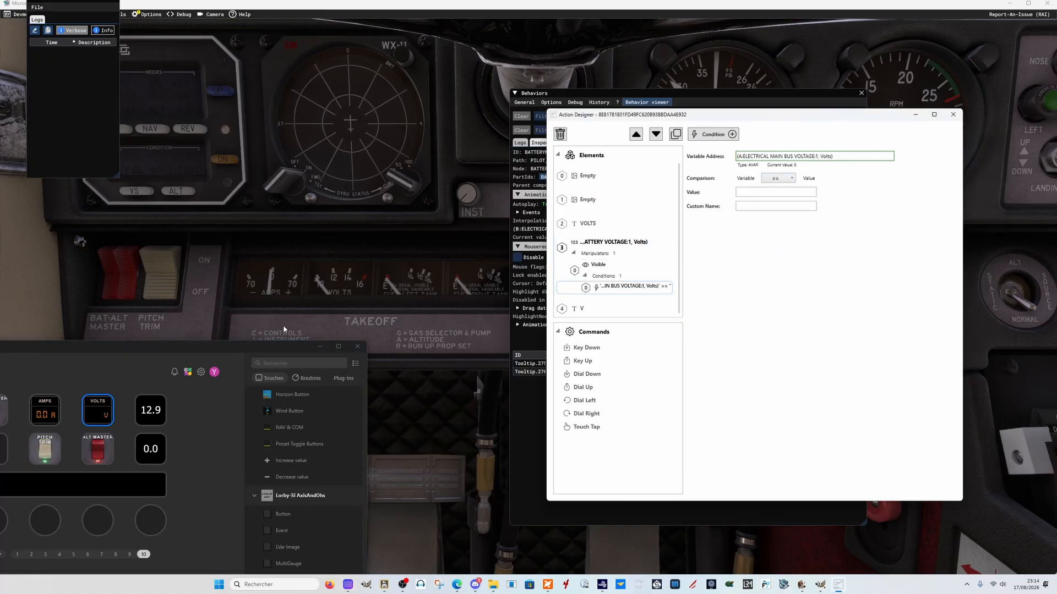
left_click(768, 178)
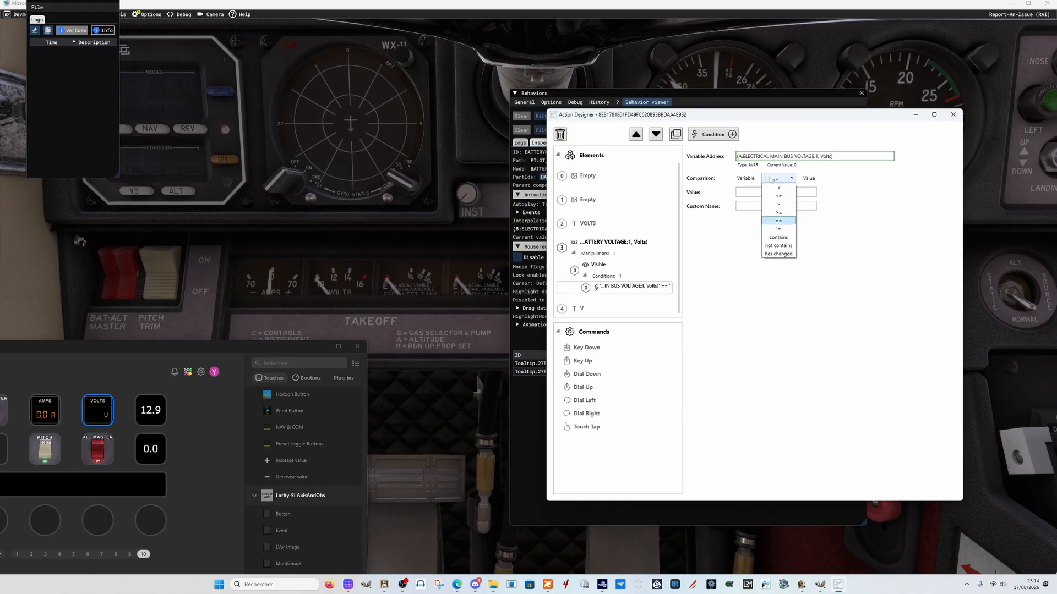
left_click(778, 204)
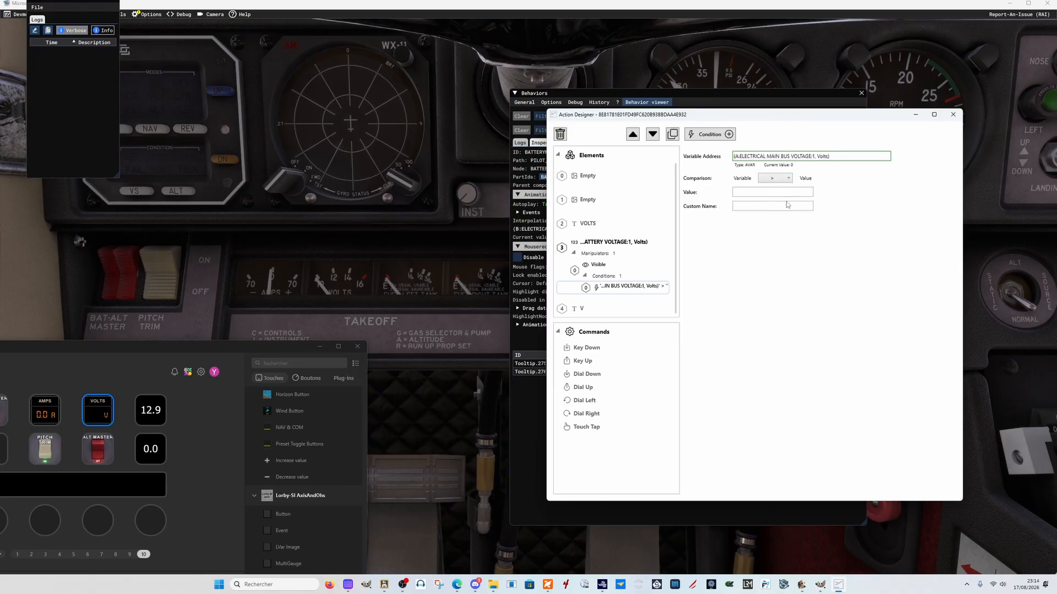
left_click(751, 192)
type("0")
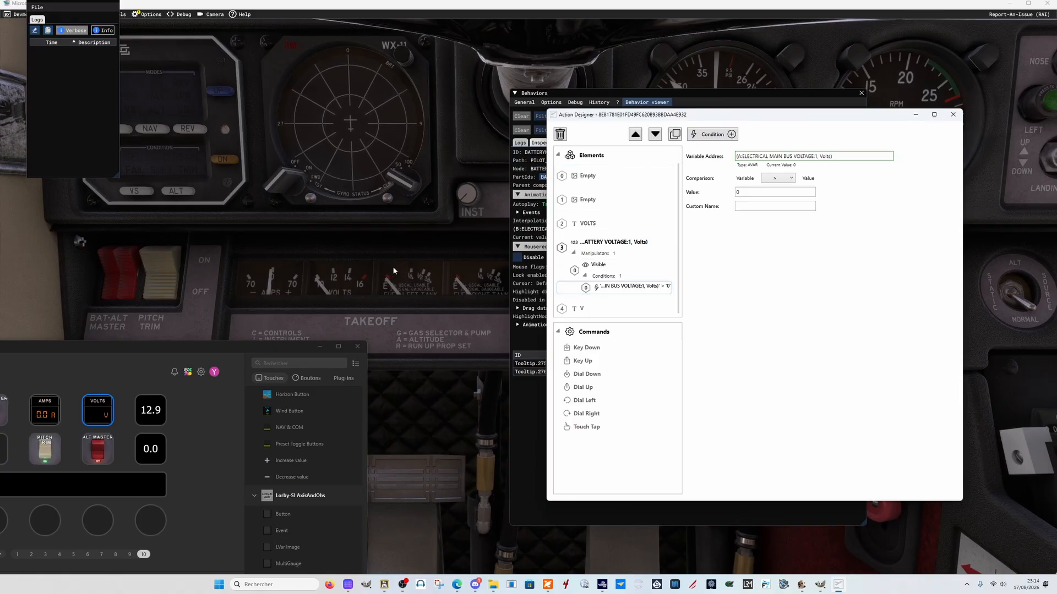
- Bring the Stream Deck window back in front of the simulator and reposition it so the whole key layout is visible
left_click(365, 327)
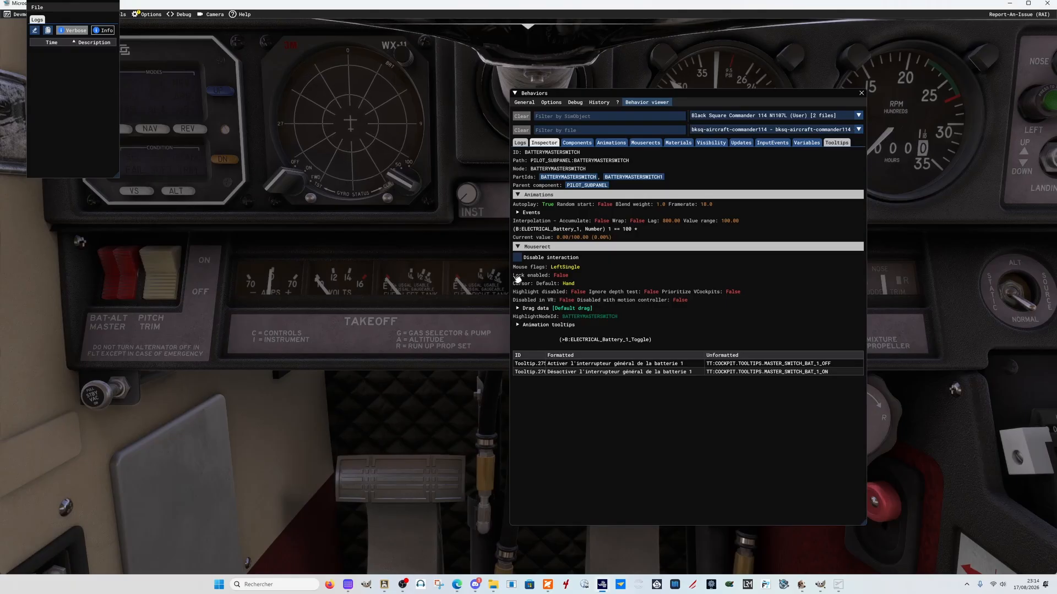
left_click(348, 584)
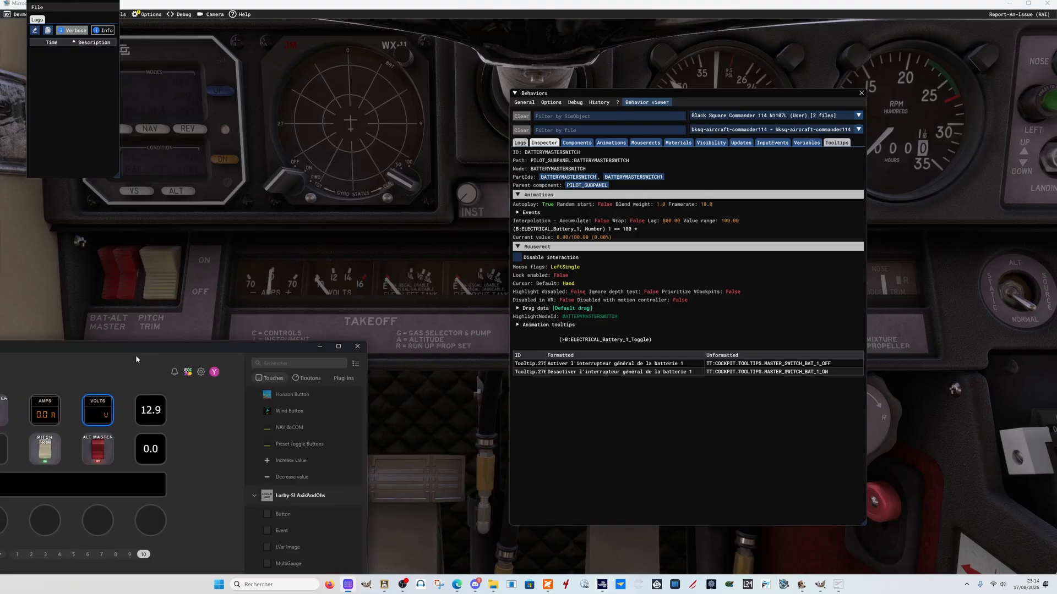
left_click_drag(135, 355, 561, 246)
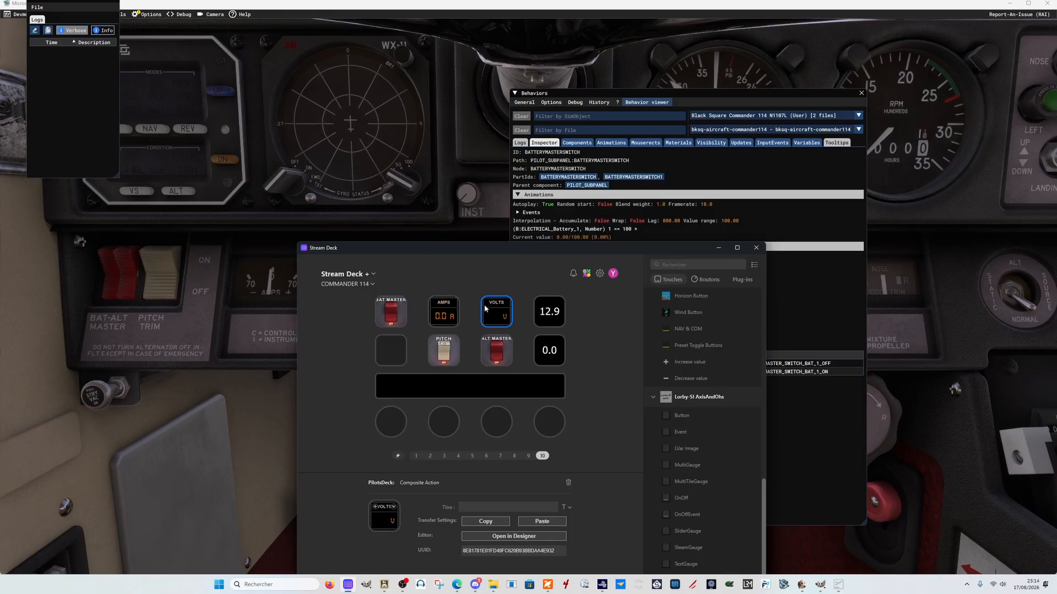
- Open the FUEL LEFT TANK key from page 5 of the COMMANDER 114 profile in the Action Designer, keeping the key layout uncovered
left_click(416, 456)
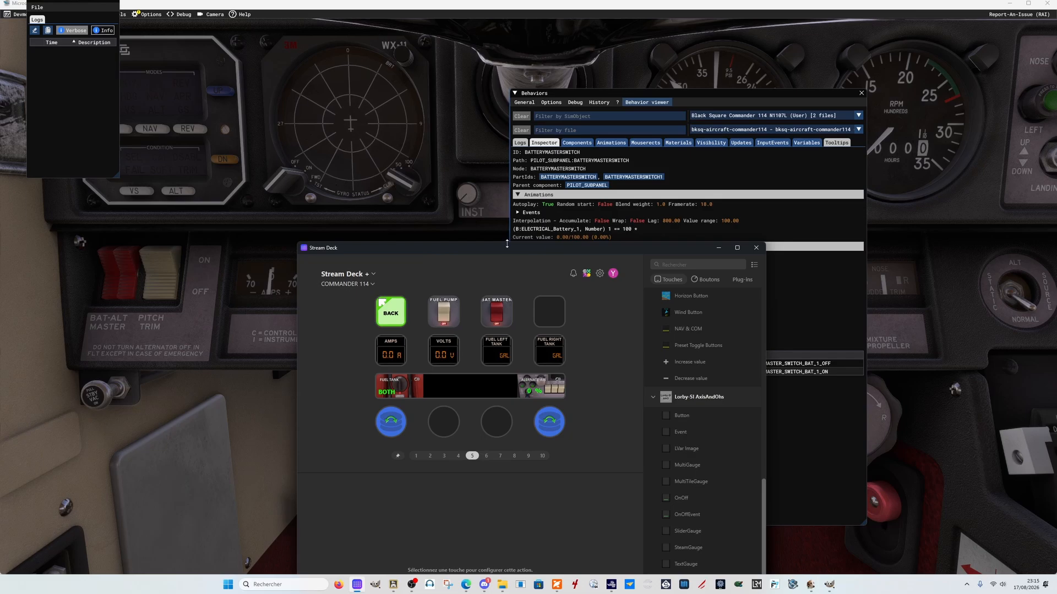
left_click_drag(507, 249, 680, 132)
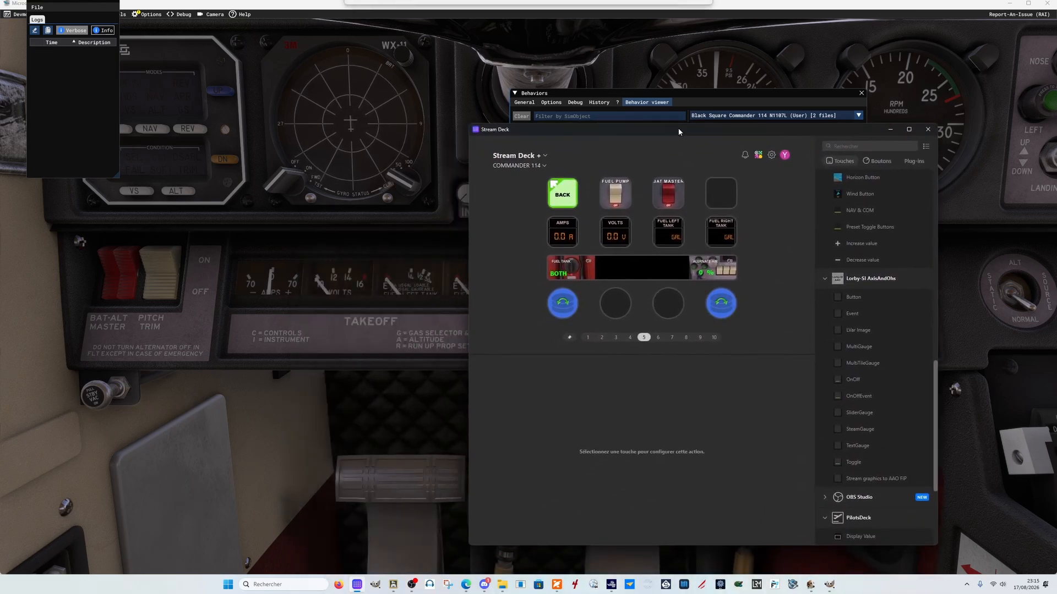
left_click(668, 240)
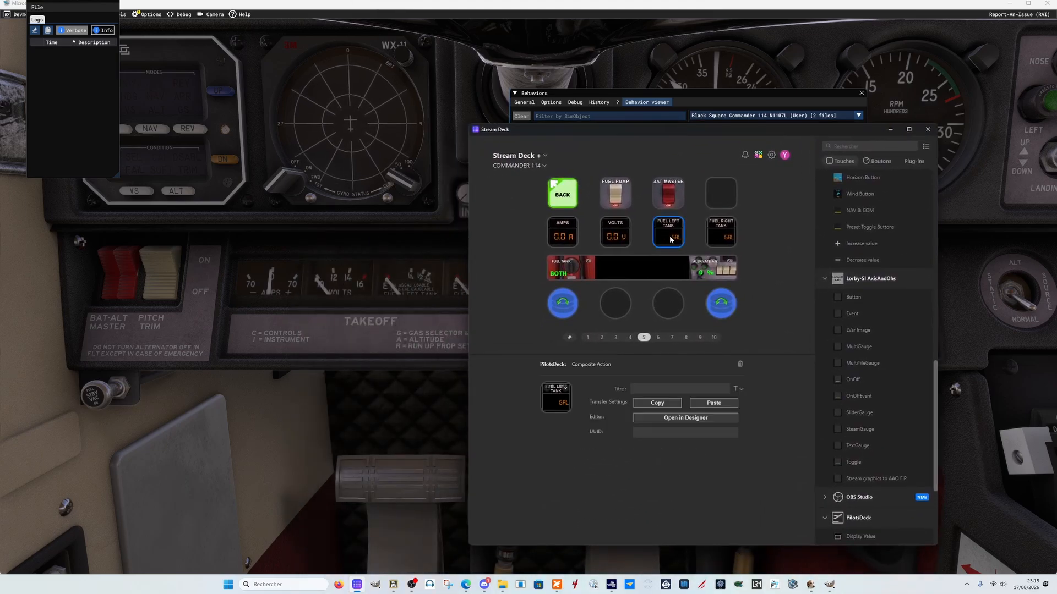
left_click(669, 418)
left_click_drag(494, 99, 785, 125)
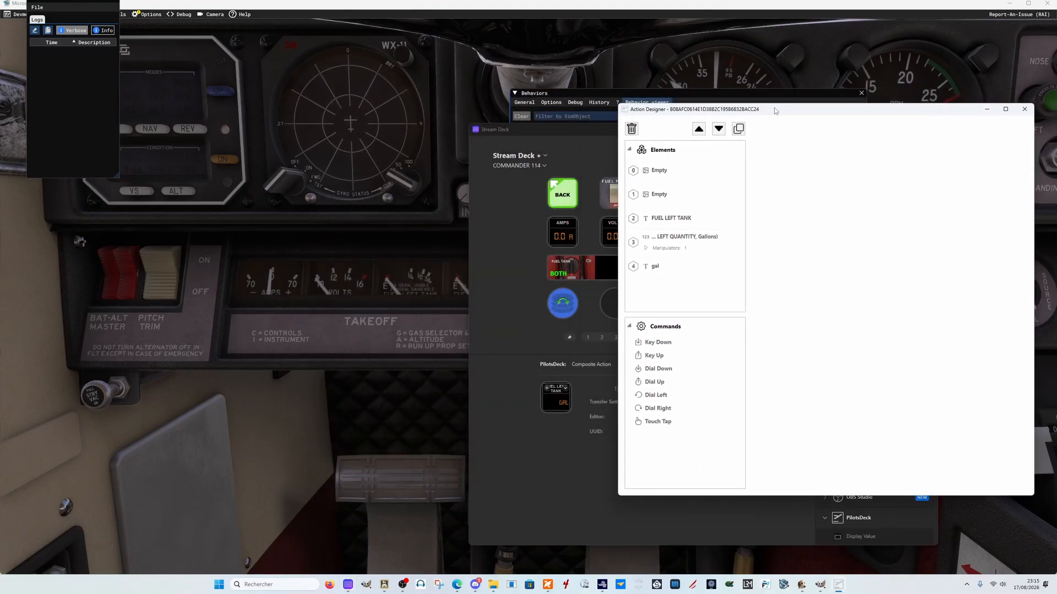
left_click_drag(776, 110, 230, 139)
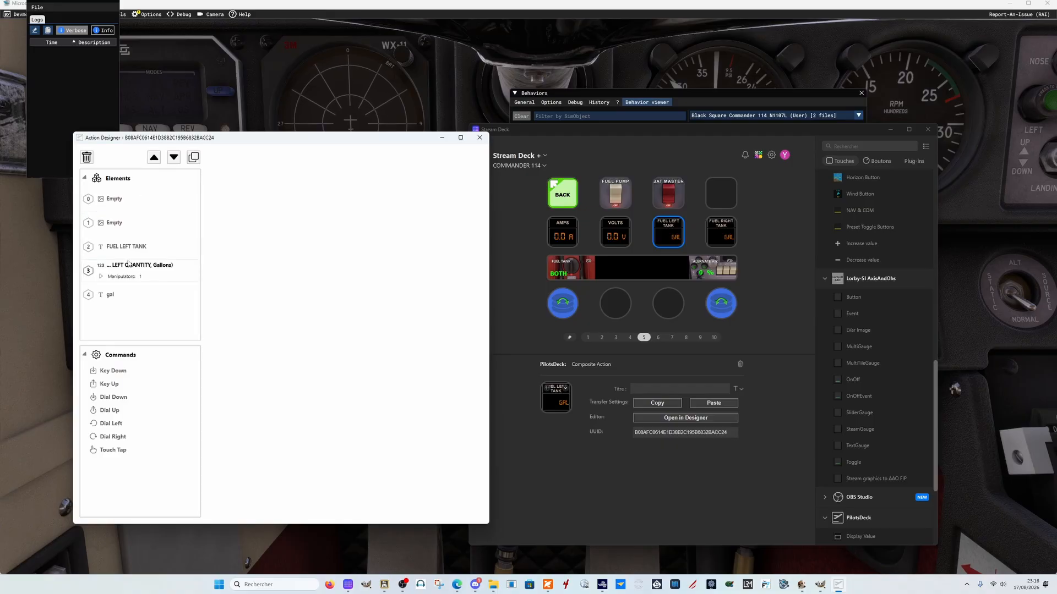
- Inspect the settings of the FUEL LEFT TANK title, the gal unit text and the left fuel quantity value element
left_click(115, 249)
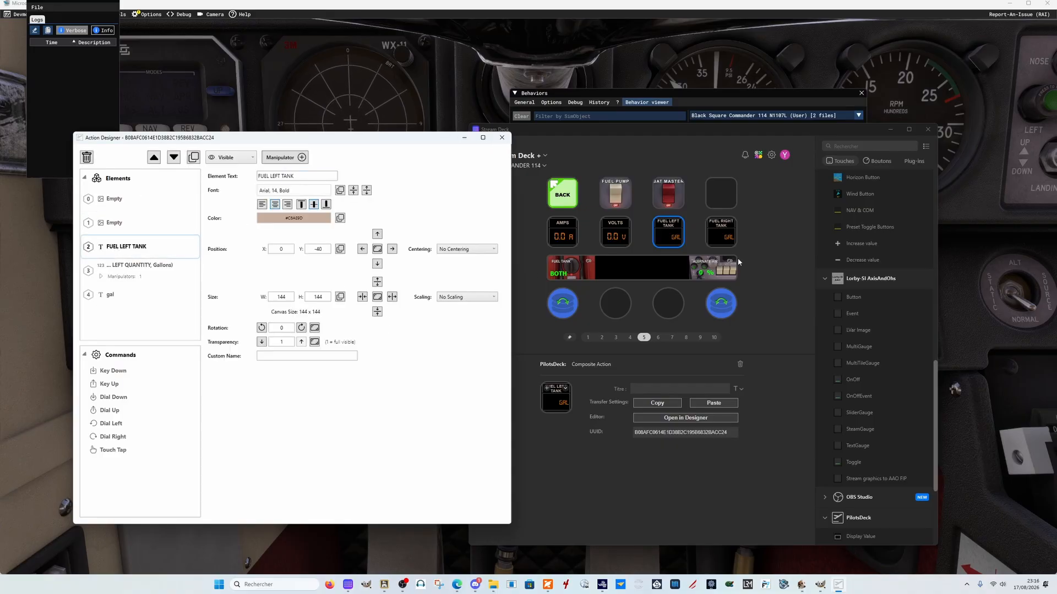
left_click(115, 298)
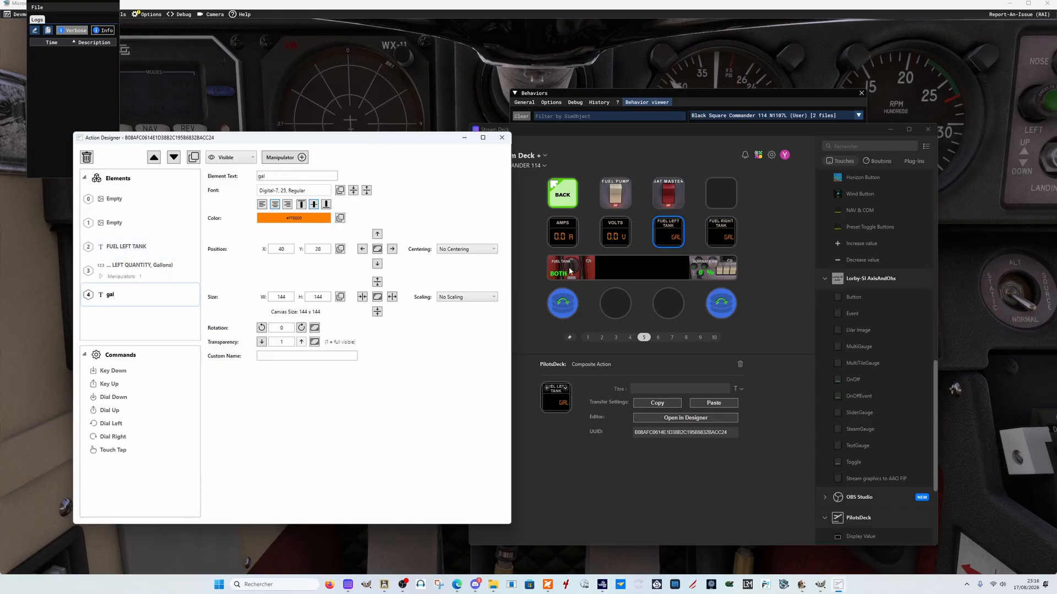
left_click(137, 269)
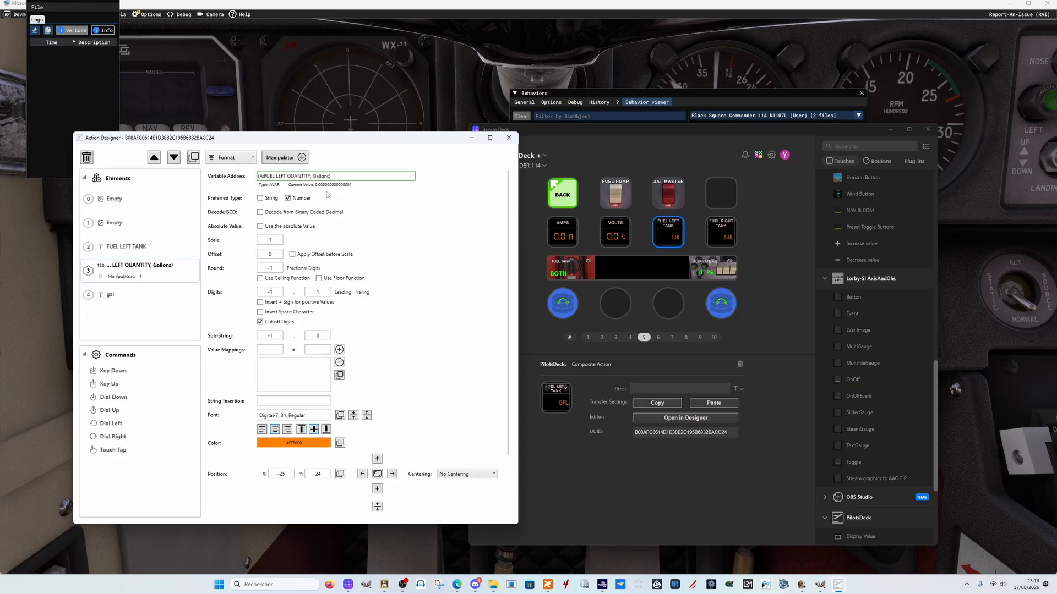
- Switch to the Gemini conversation in the browser and ask "et la meme chose pour les reservoirs carburants"
mouse_move(456, 584)
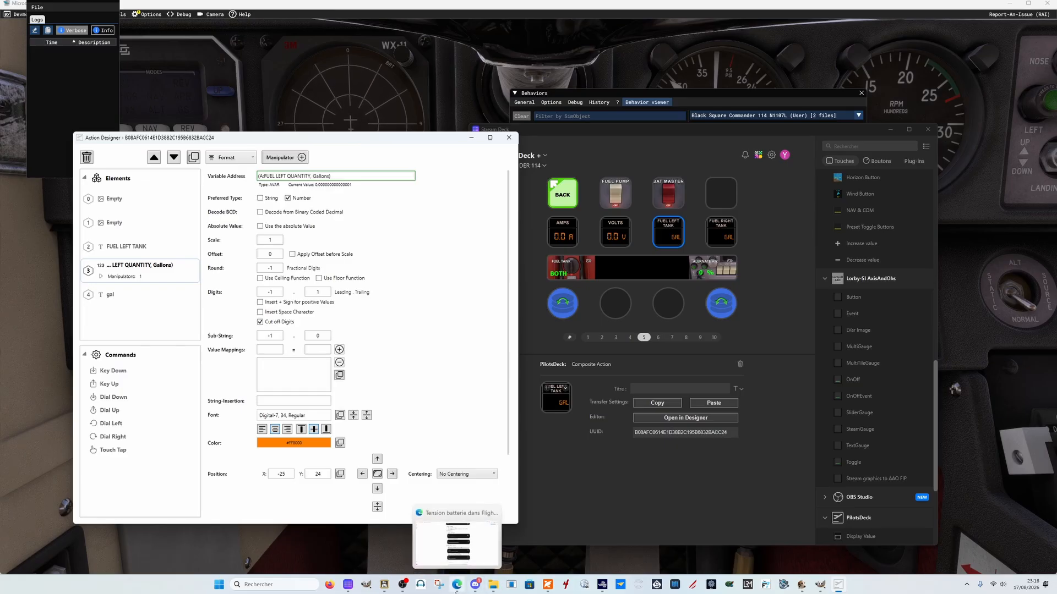
left_click(444, 515)
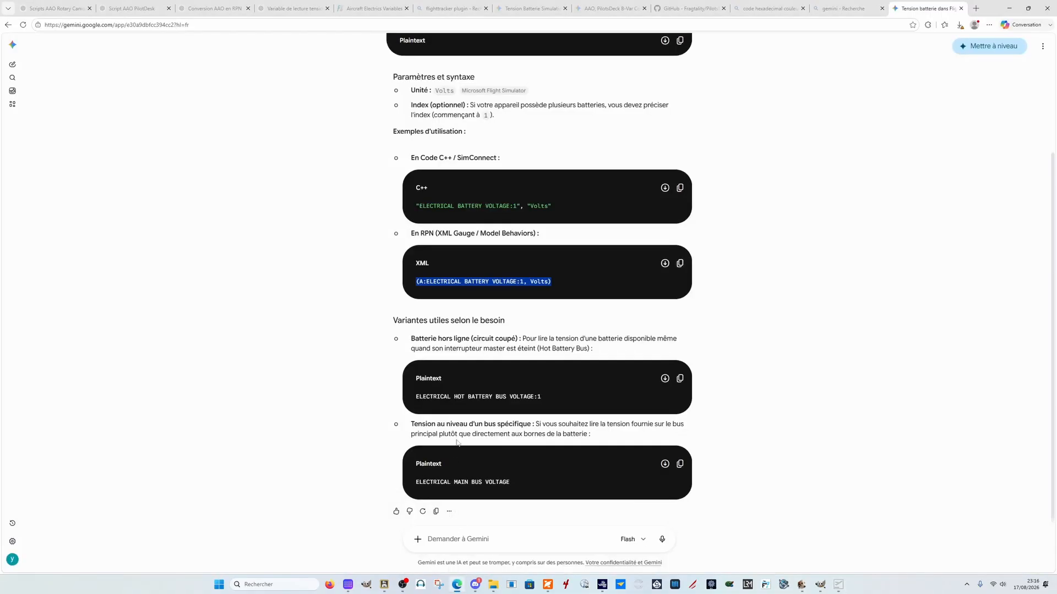
left_click(459, 537)
type("e")
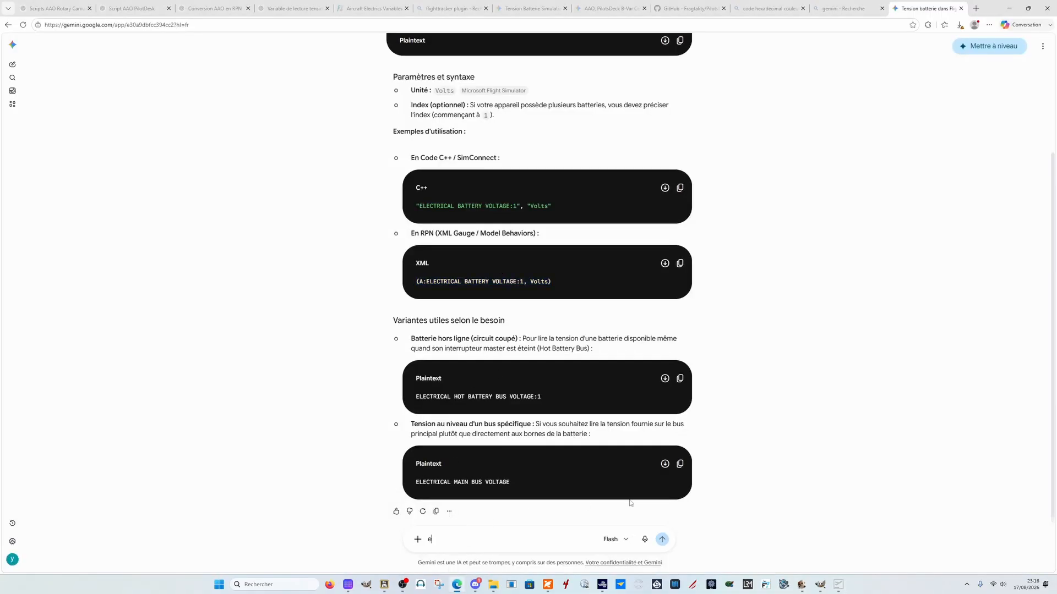
type("t la meme chose pour les reservoi")
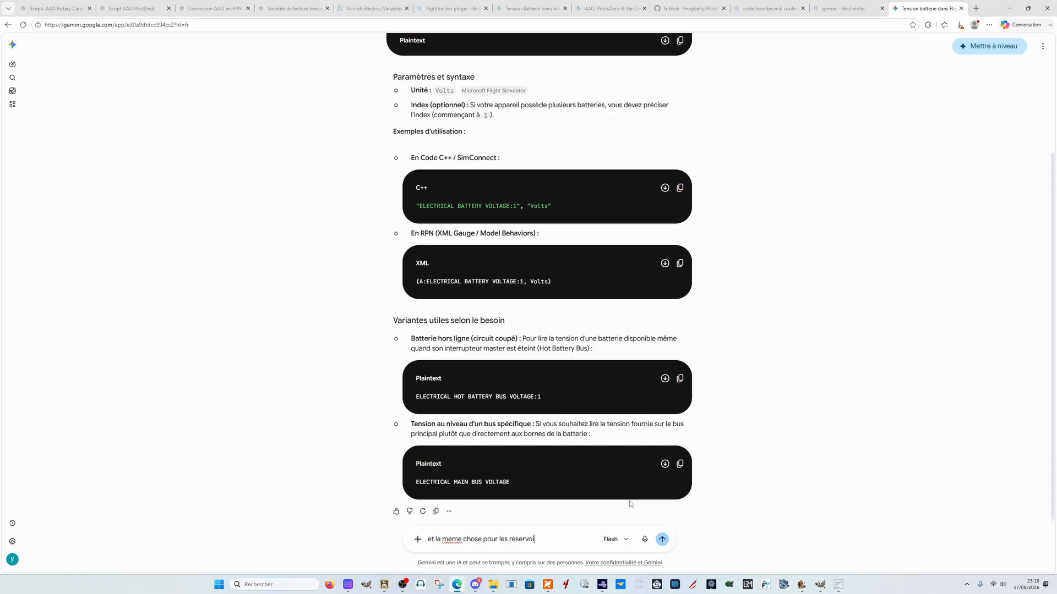
type("rs carburants")
key("Return")
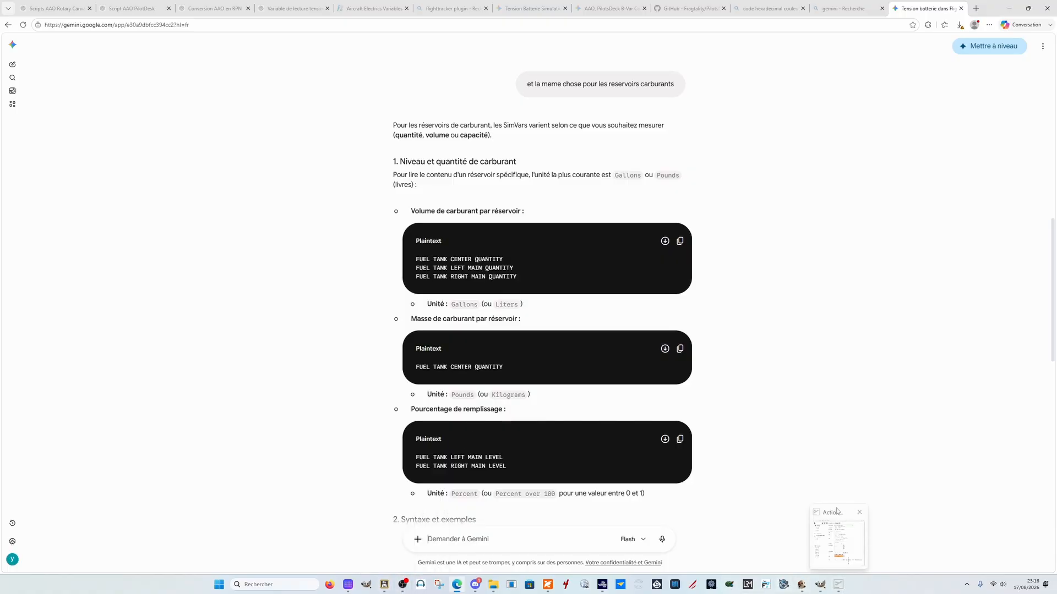
- Place the Action Designer beside Gemini's answer and read through its fuel tank variables and syntax examples
left_click(837, 512)
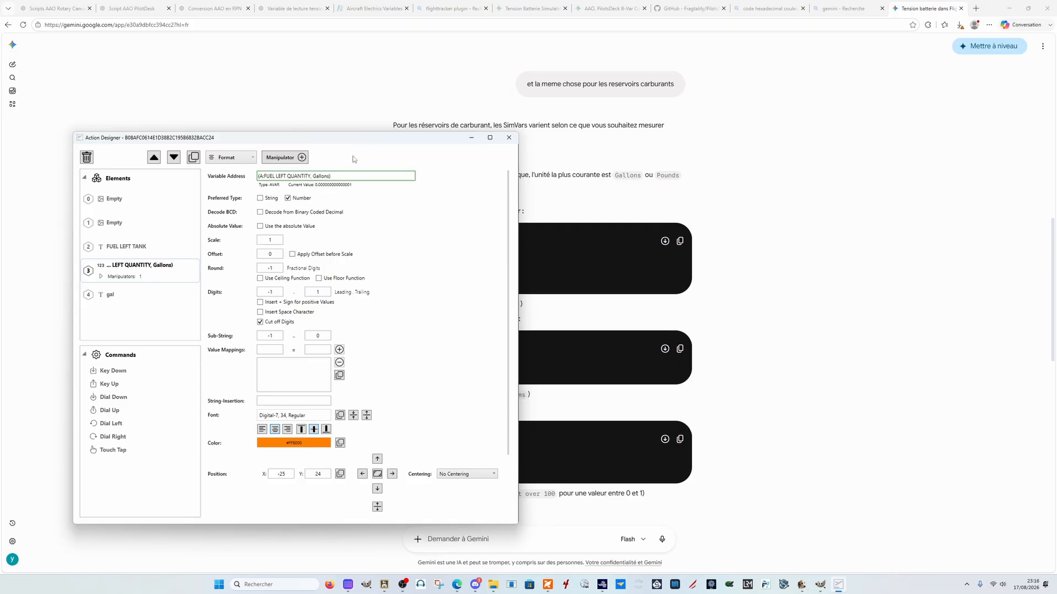
left_click_drag(355, 141, 853, 121)
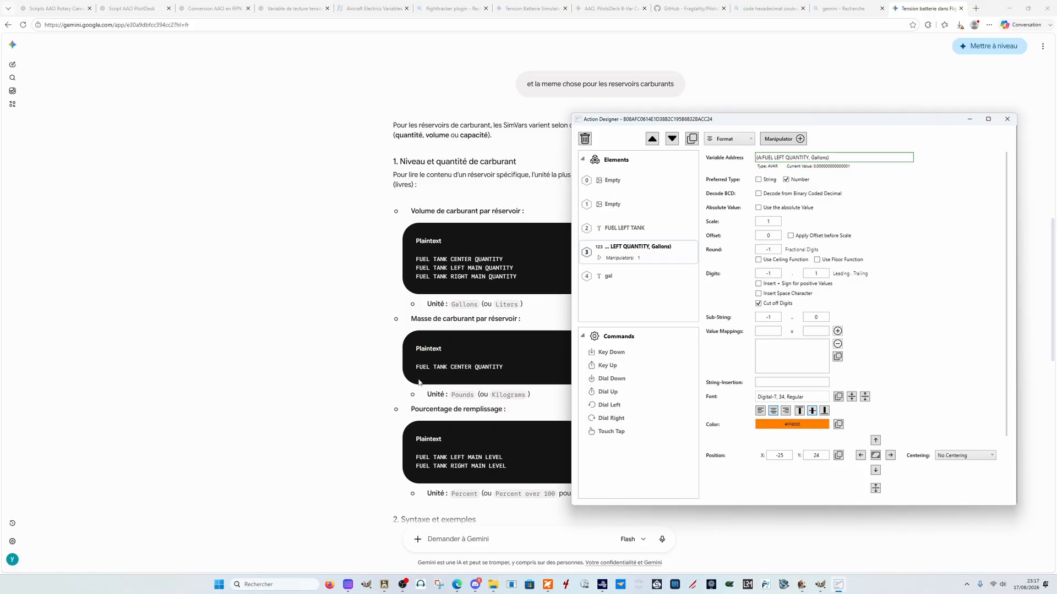
scroll(366, 370, "down", 5)
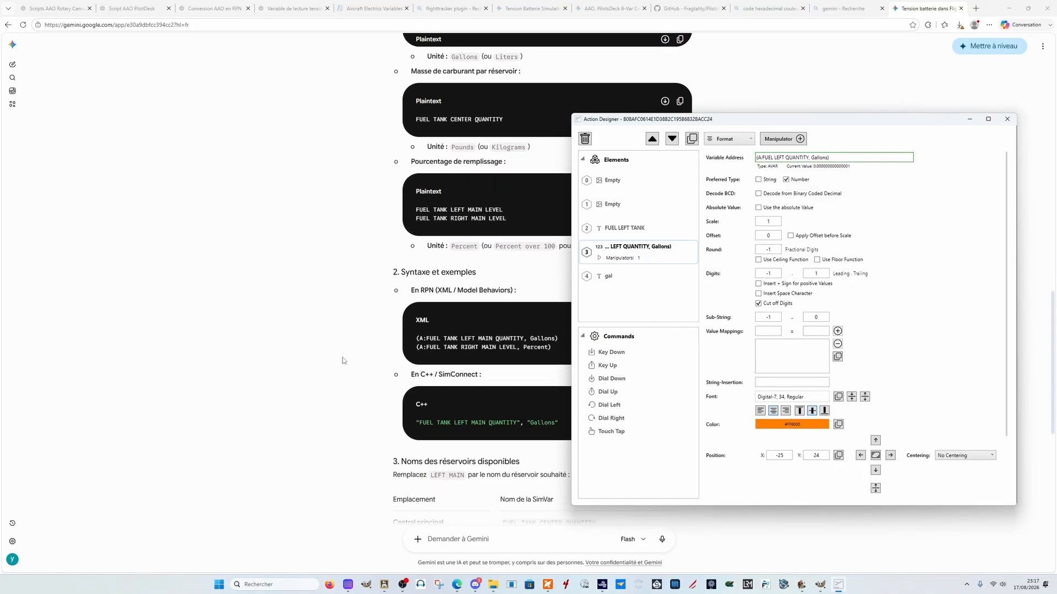
scroll(441, 370, "down", 2)
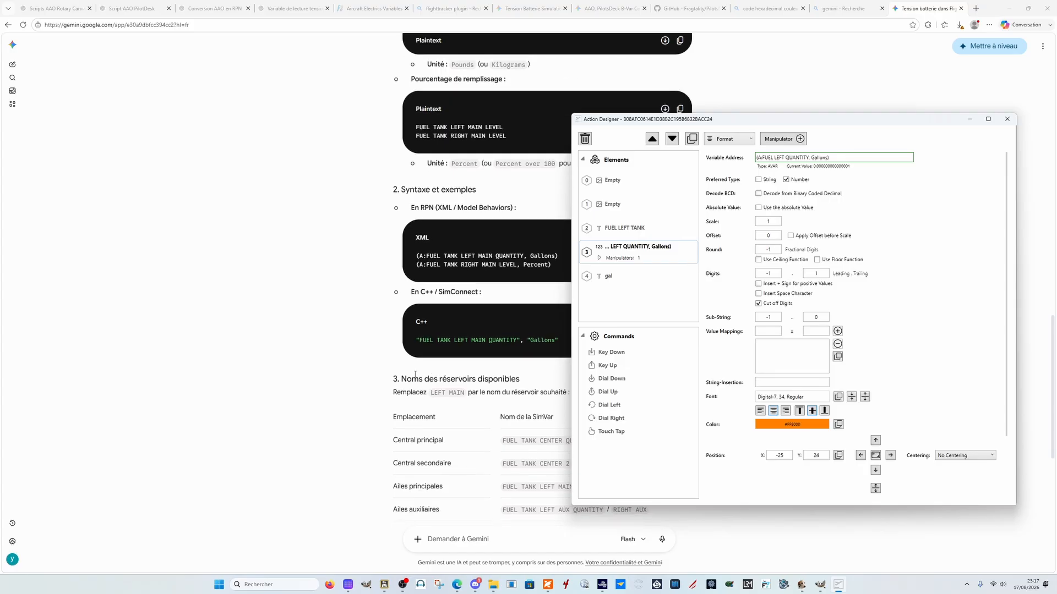
scroll(415, 374, "down", 4)
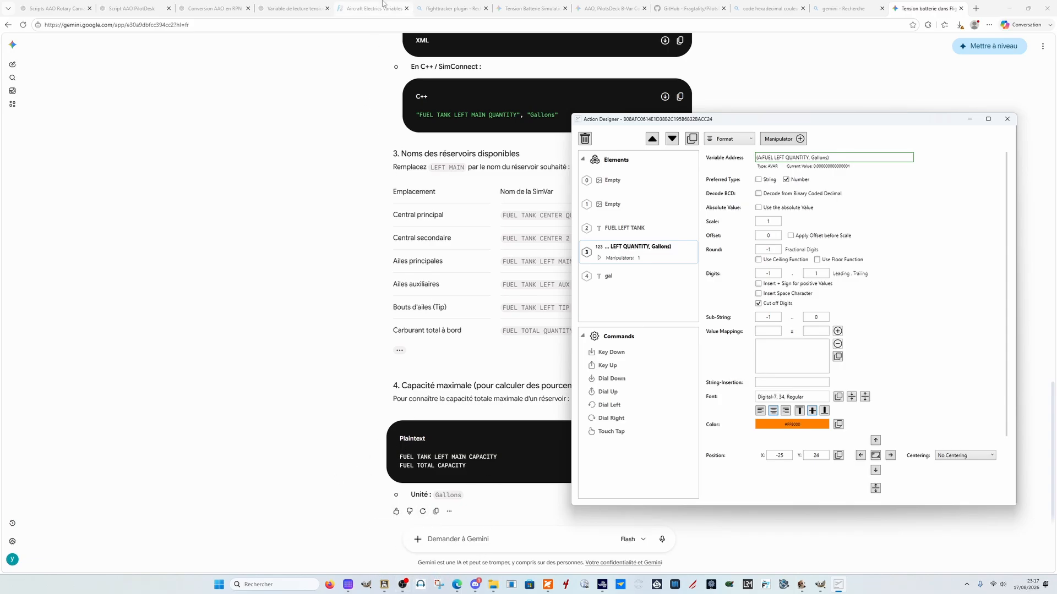
- Look up the General table of the Aircraft Fuel Variables page in the Flight Simulator SDK documentation
left_click(368, 9)
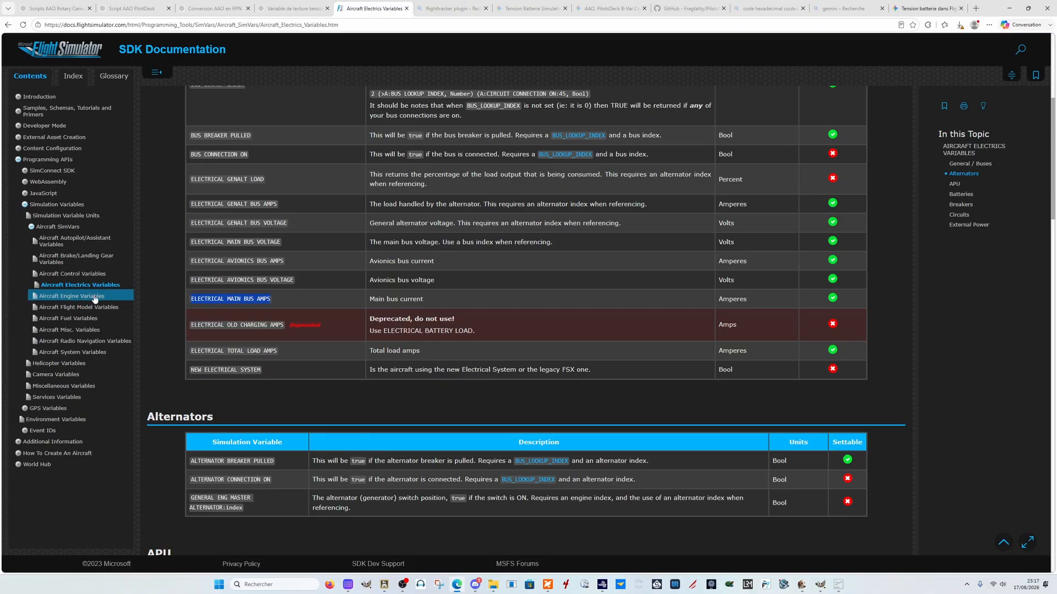
left_click(87, 320)
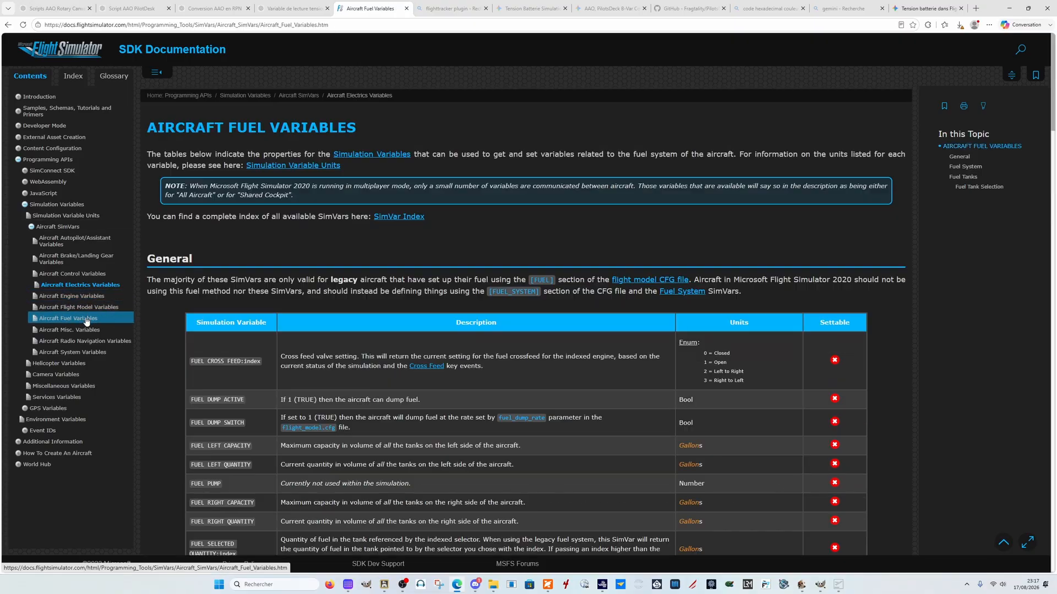
scroll(242, 231, "down", 3)
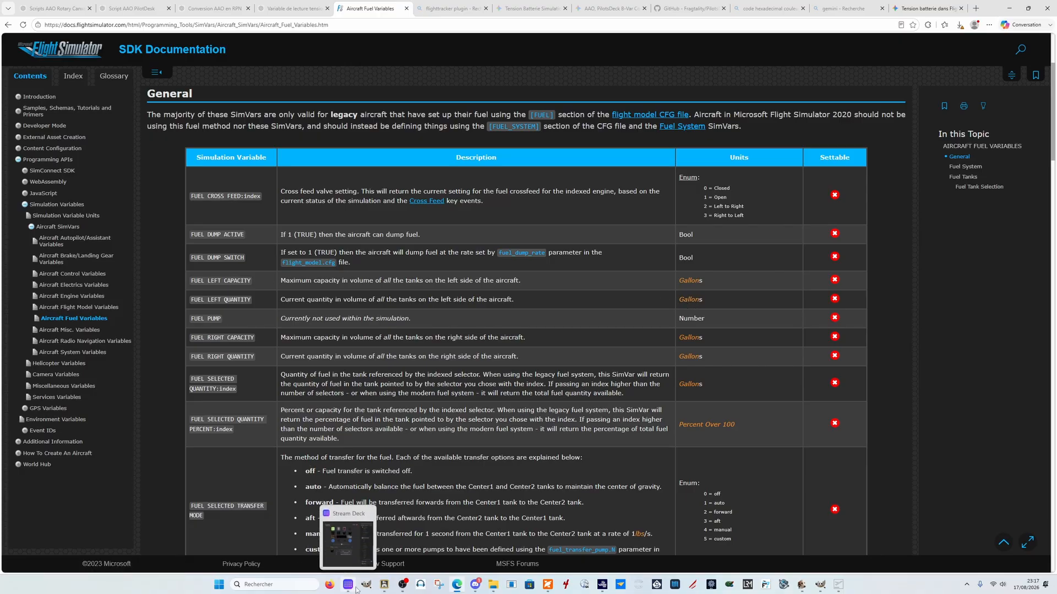
- Bring back the Action Designer and examine the left fuel quantity element's variable address and the main bus voltage condition controlling its visibility
left_click(835, 590)
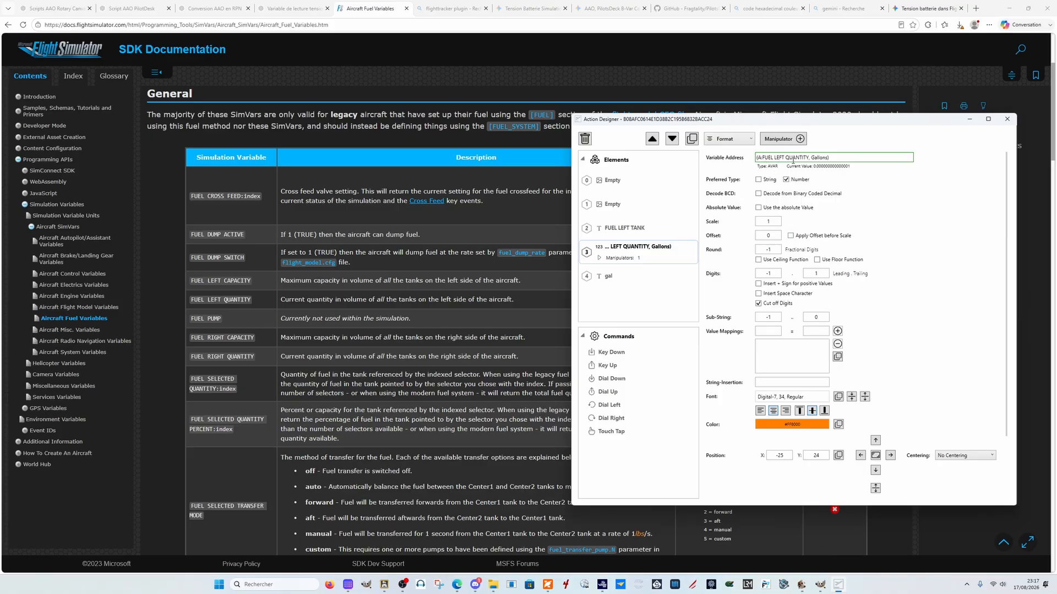
mouse_move(850, 119)
left_mouse_down()
mouse_move(845, 461)
mouse_move(840, 104)
left_mouse_up()
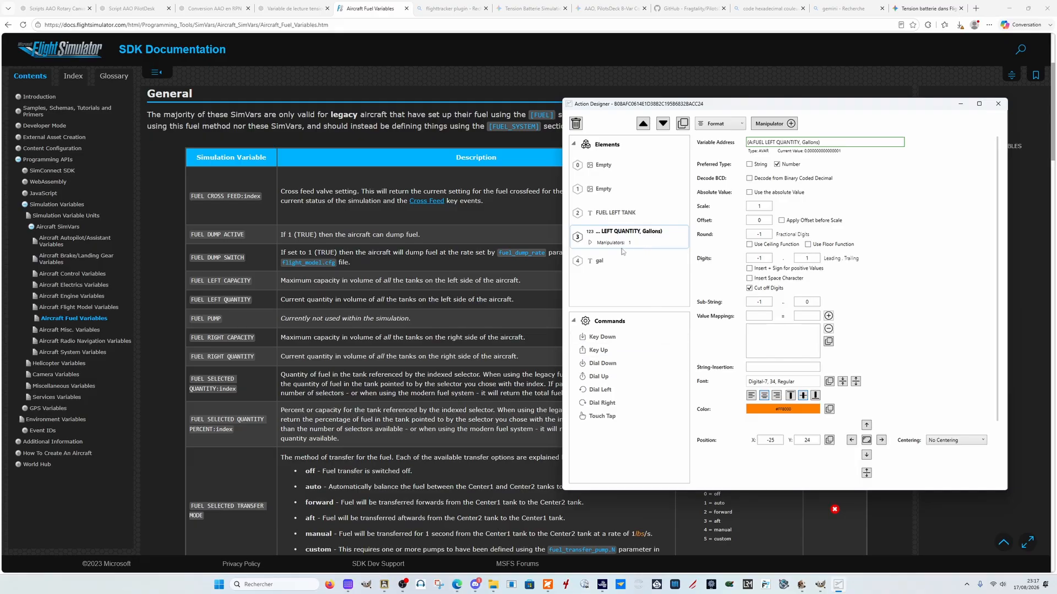
left_click(589, 243)
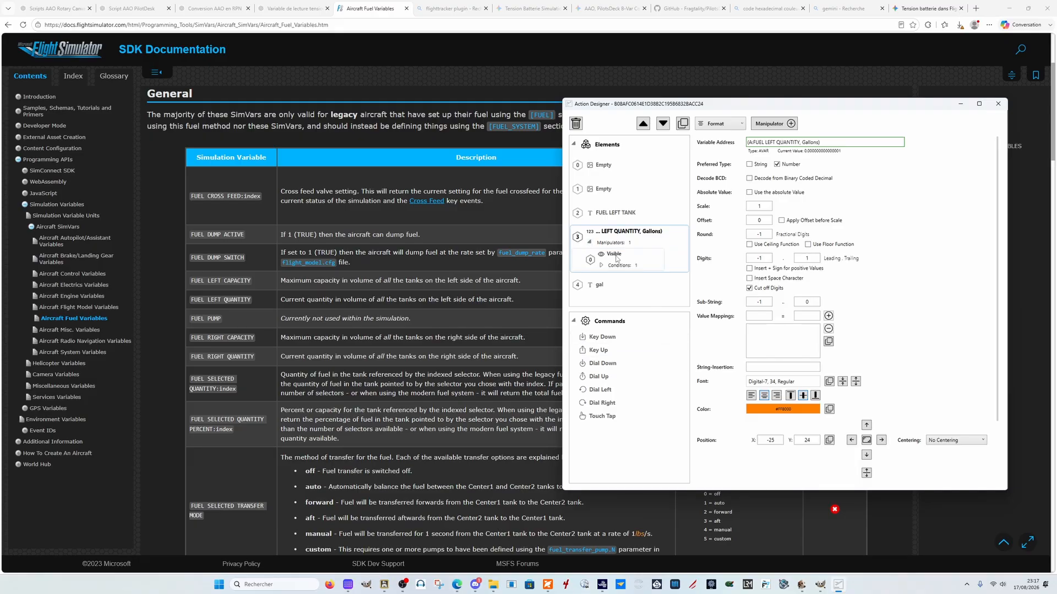
left_click(601, 265)
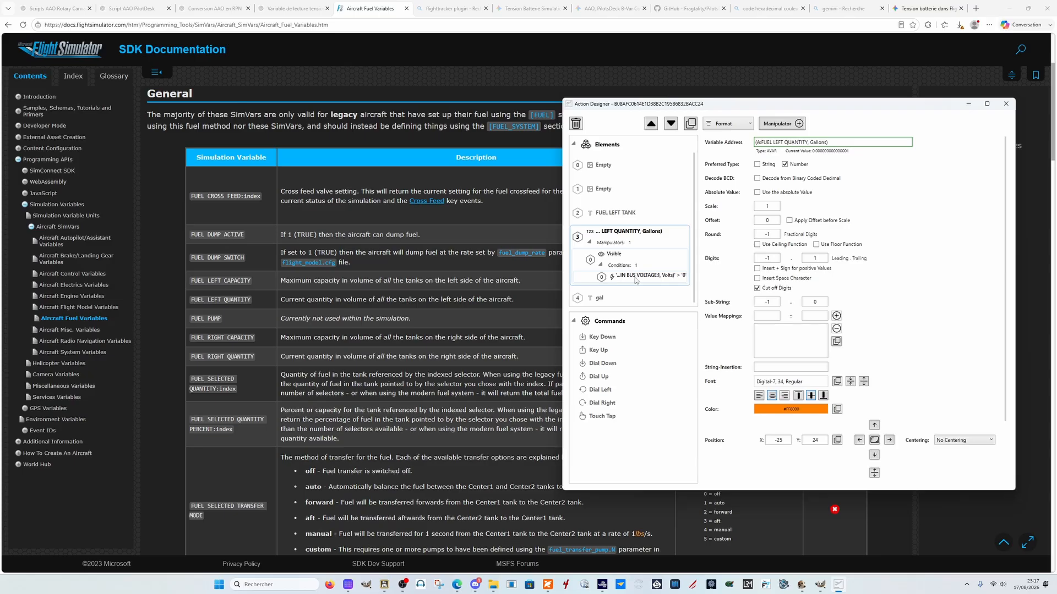
left_click(623, 281)
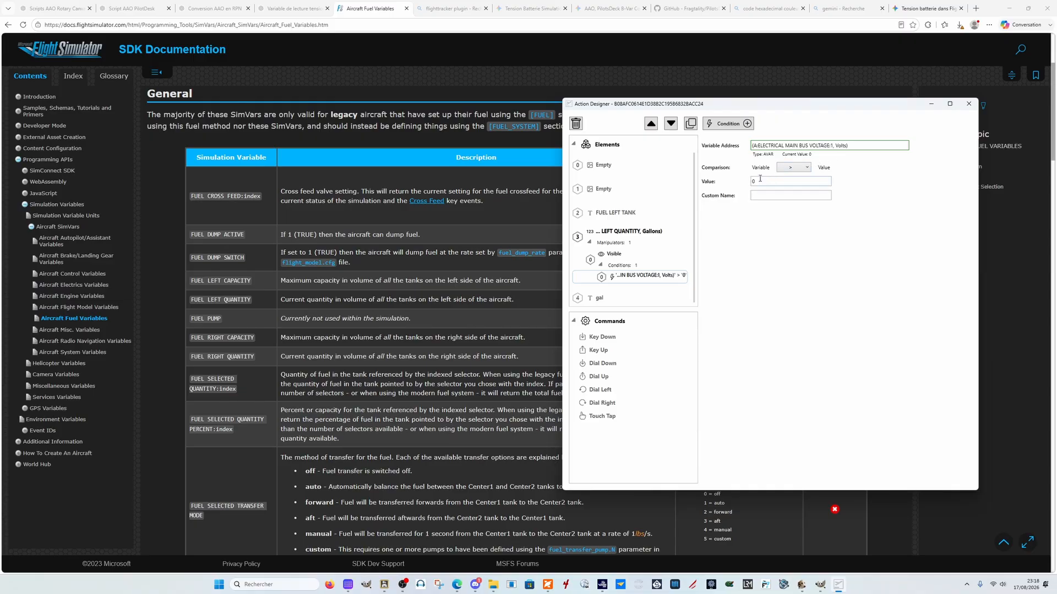
left_click(624, 242)
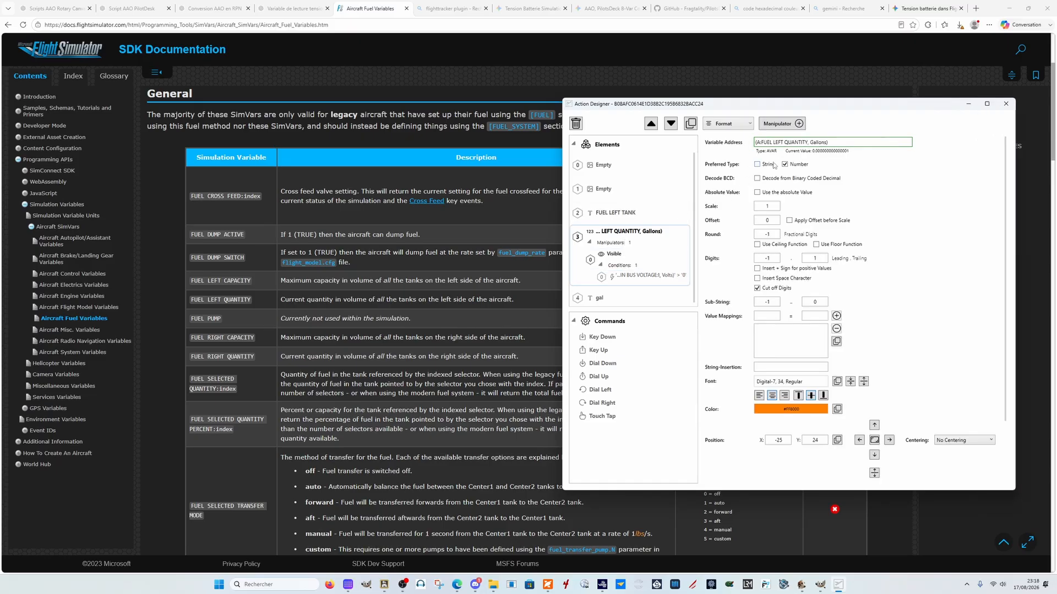
- Switch to Stream Deck and select the FUEL RIGHT TANK key to view its action
mouse_move(402, 587)
left_click(347, 586)
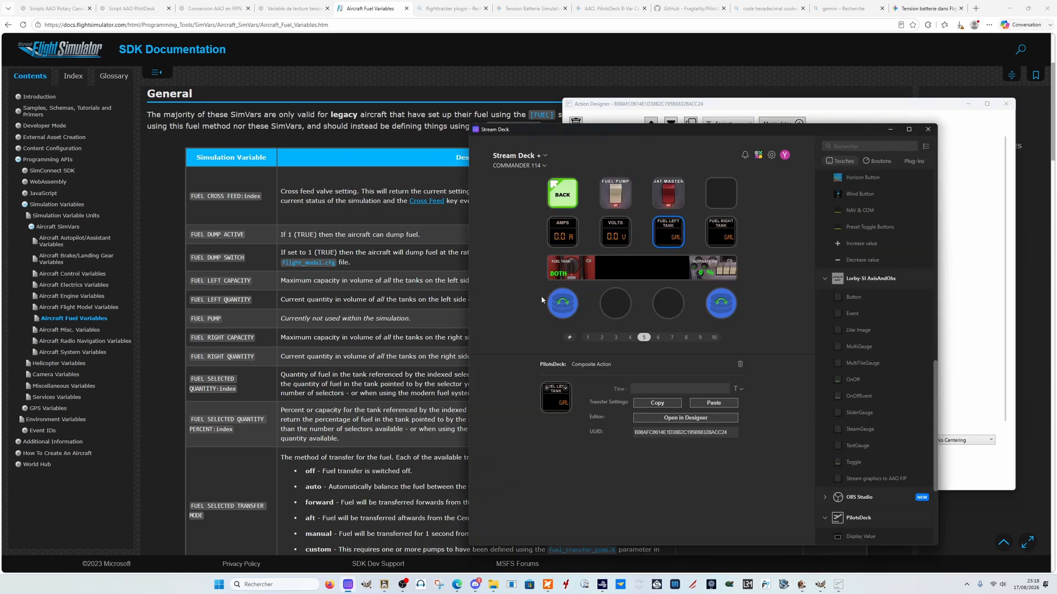
left_click(731, 230)
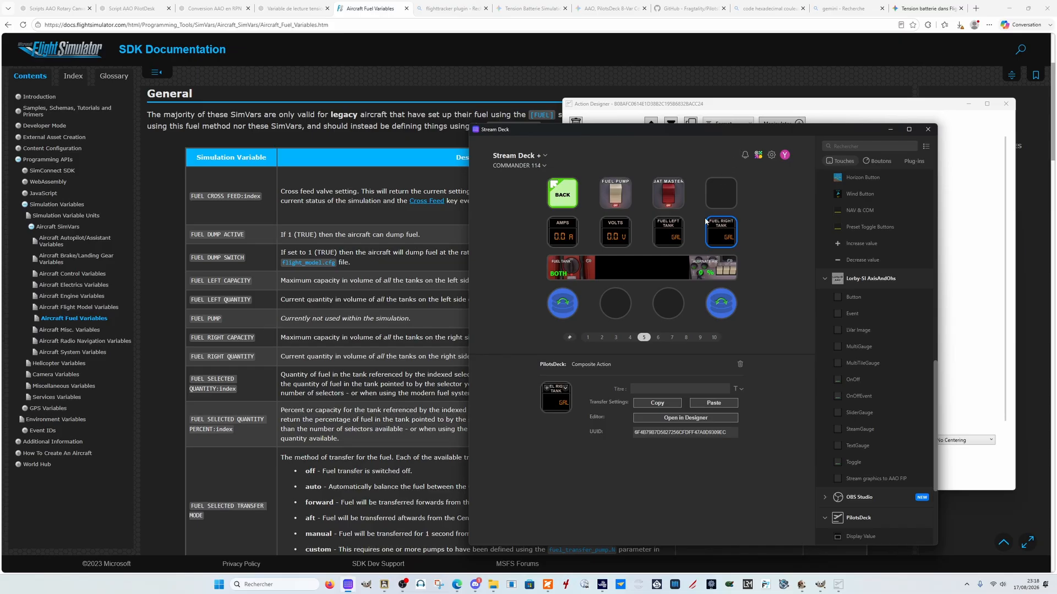
- Switch to Microsoft Flight Simulator, close the Behaviors window and leave the cockpit view in front of the Stream Deck window
mouse_move(603, 588)
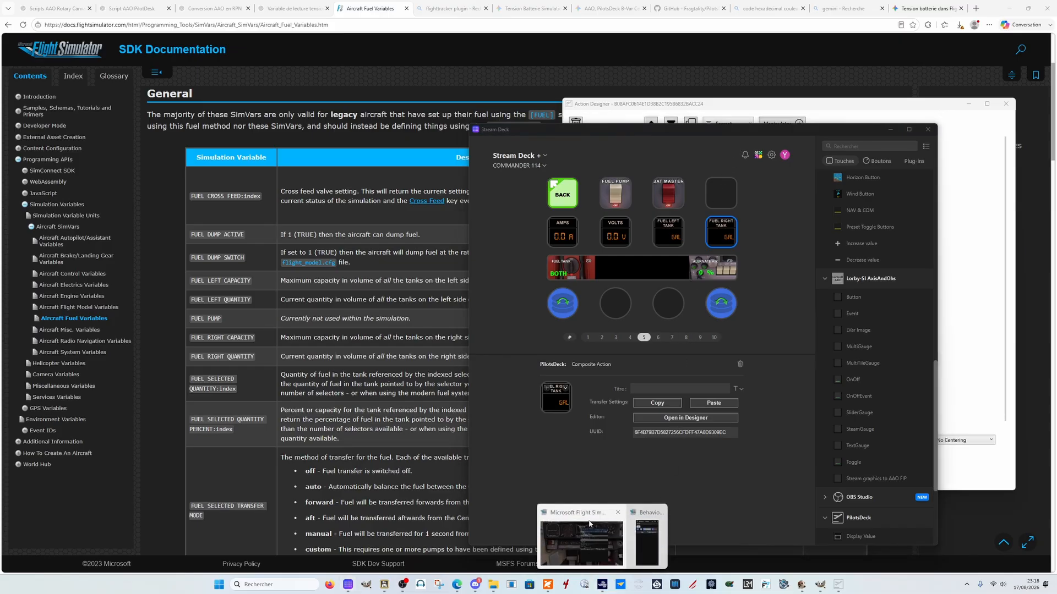
left_click(582, 535)
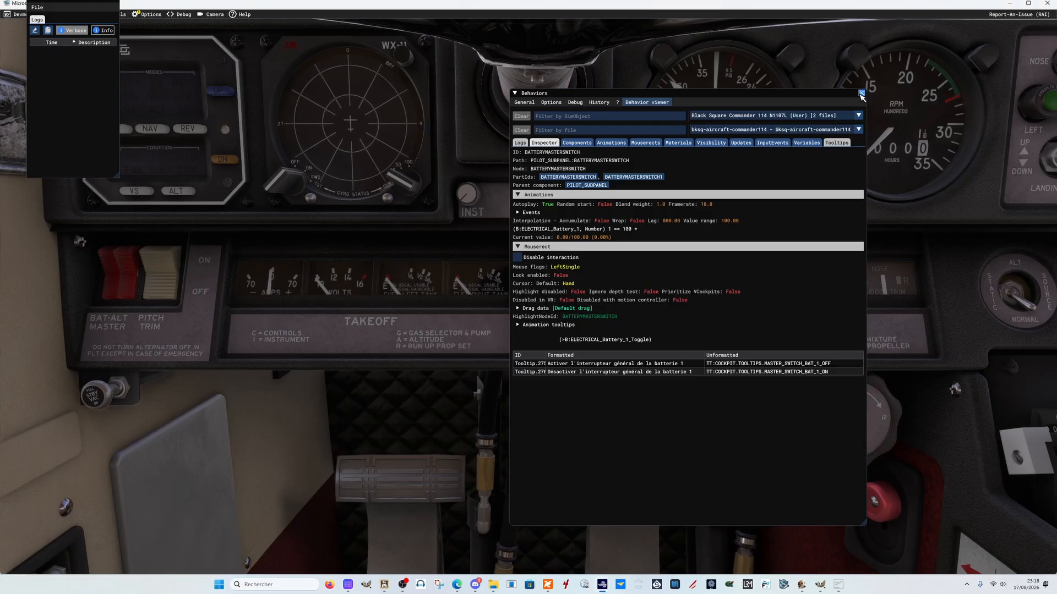
left_click(861, 93)
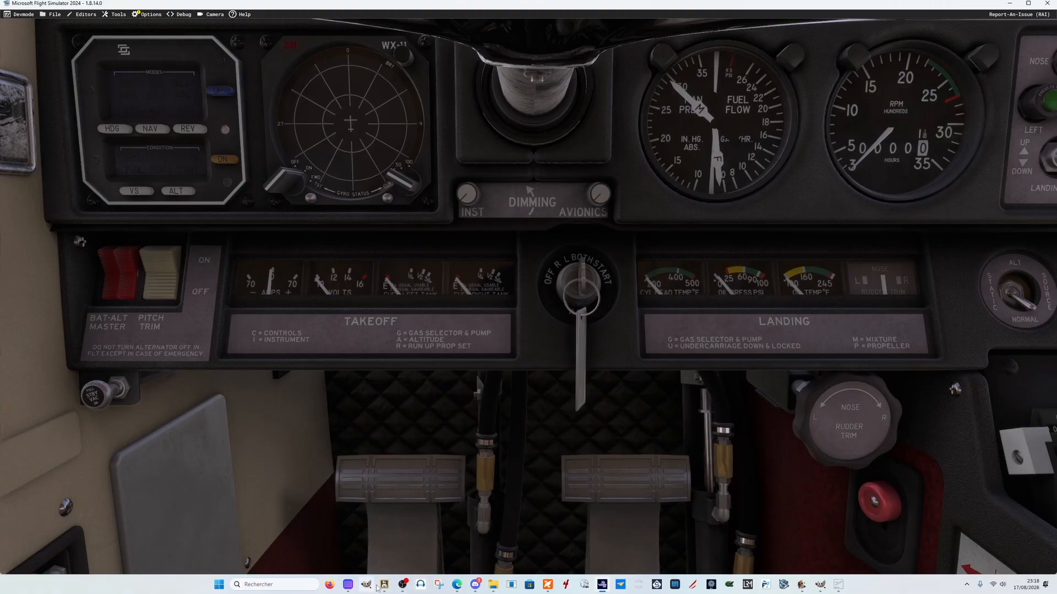
mouse_move(384, 587)
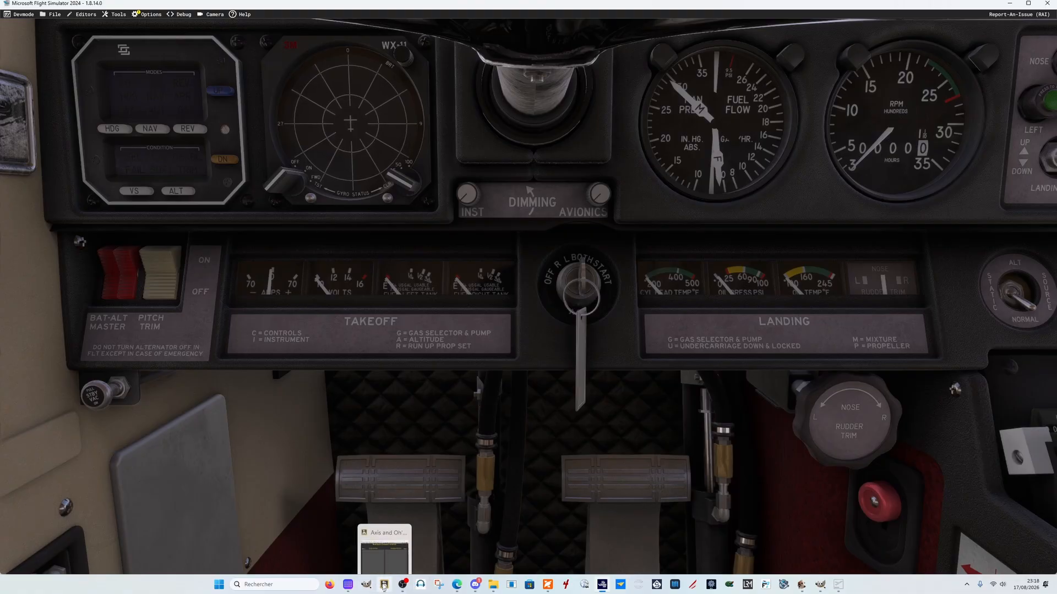
left_click(348, 584)
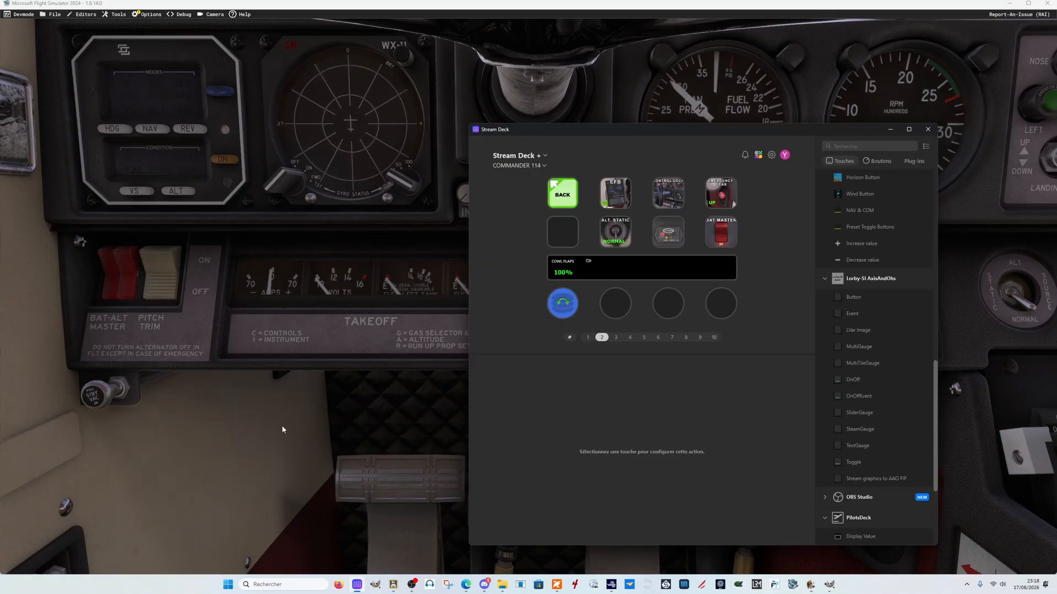
left_click(187, 422)
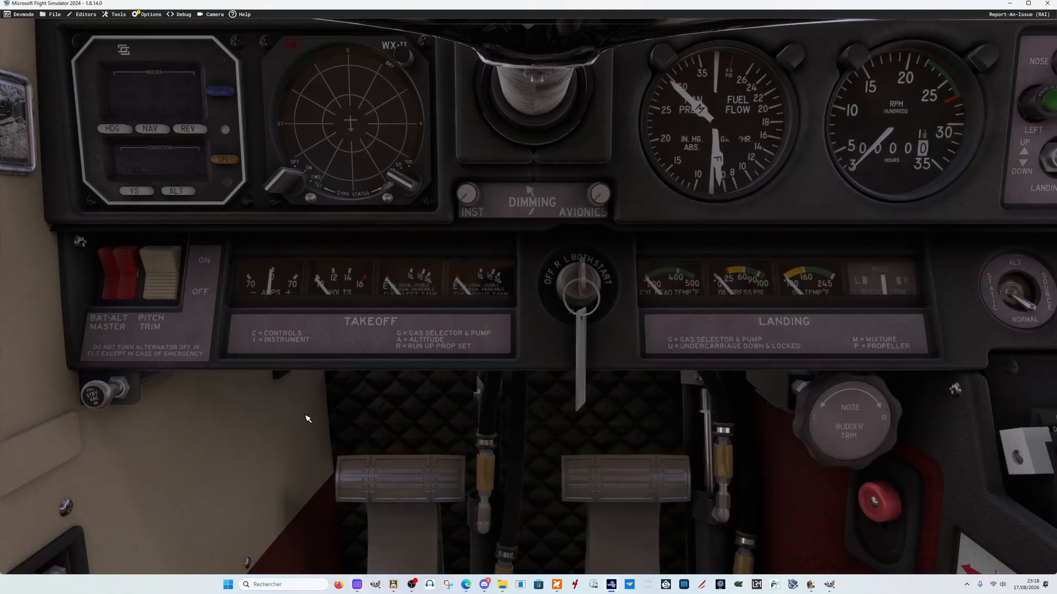
- Bring the cockpit tablet's Payload page into view and place the Stream Deck window beside it
scroll(307, 418, "down", 5)
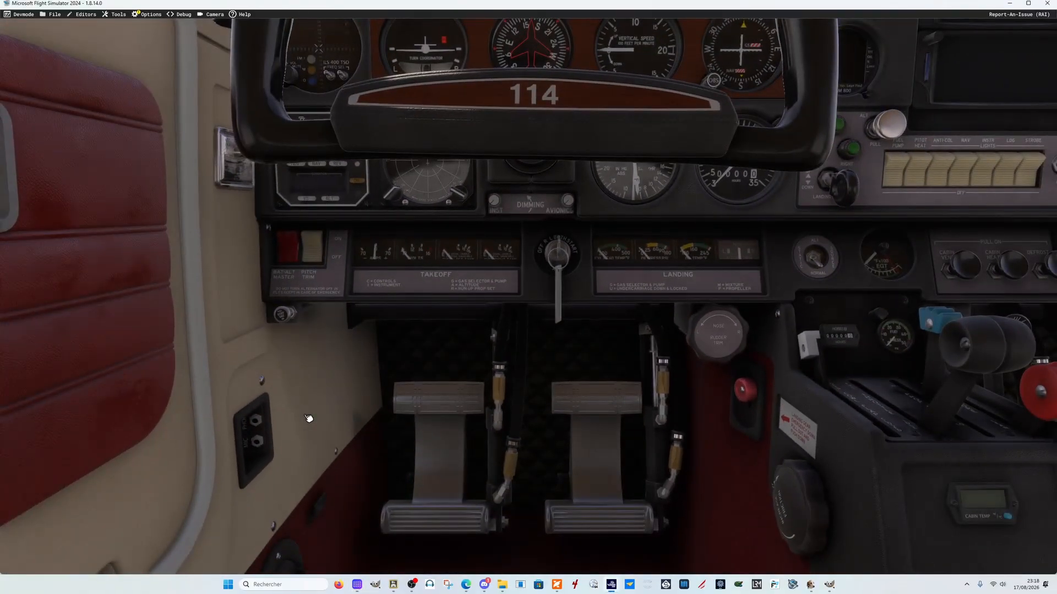
key("Up")
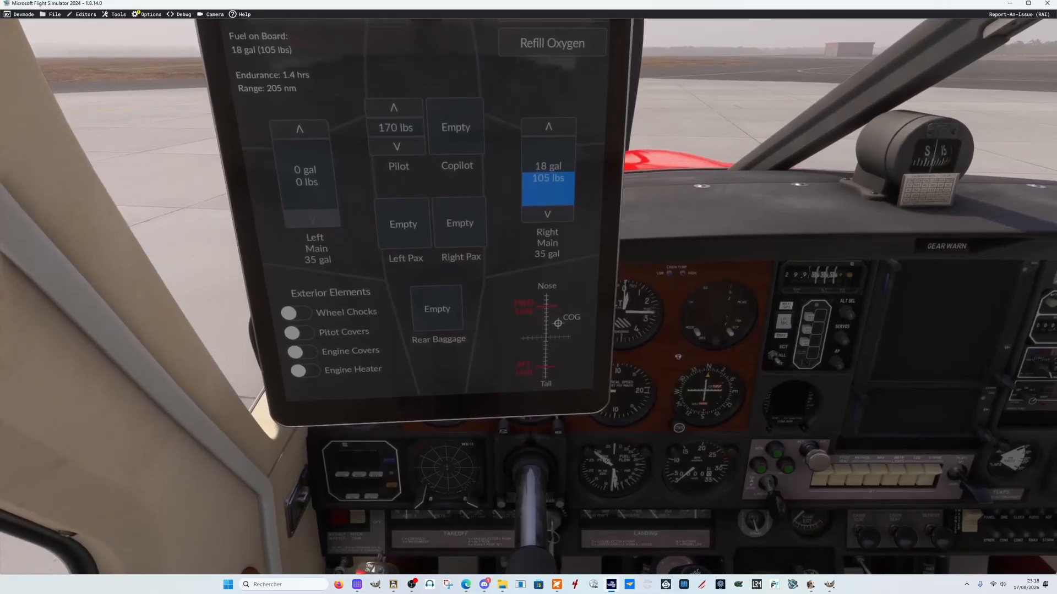
scroll(528, 297, "up", 3)
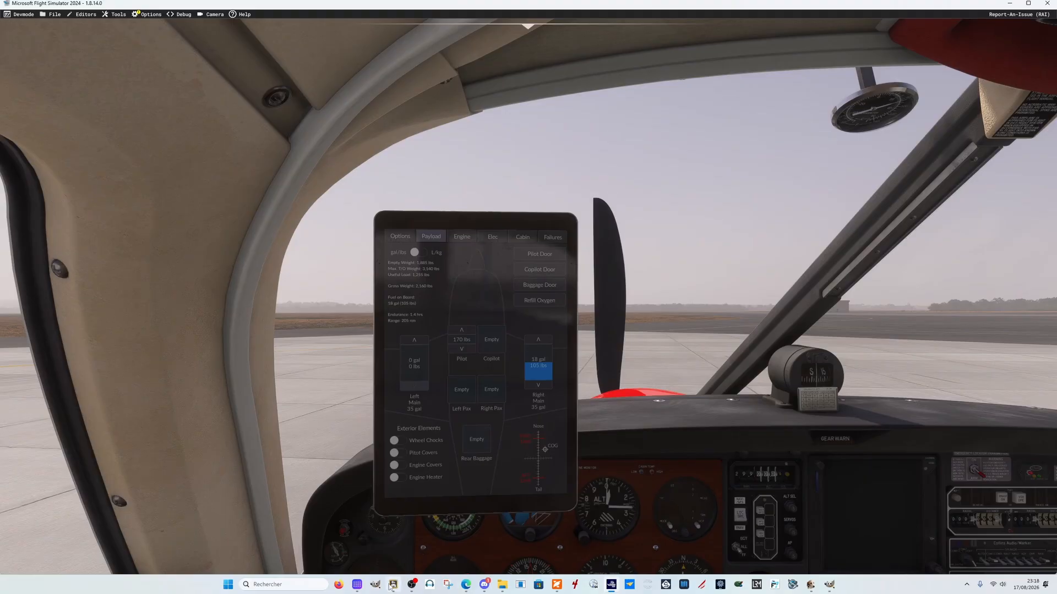
left_click(362, 587)
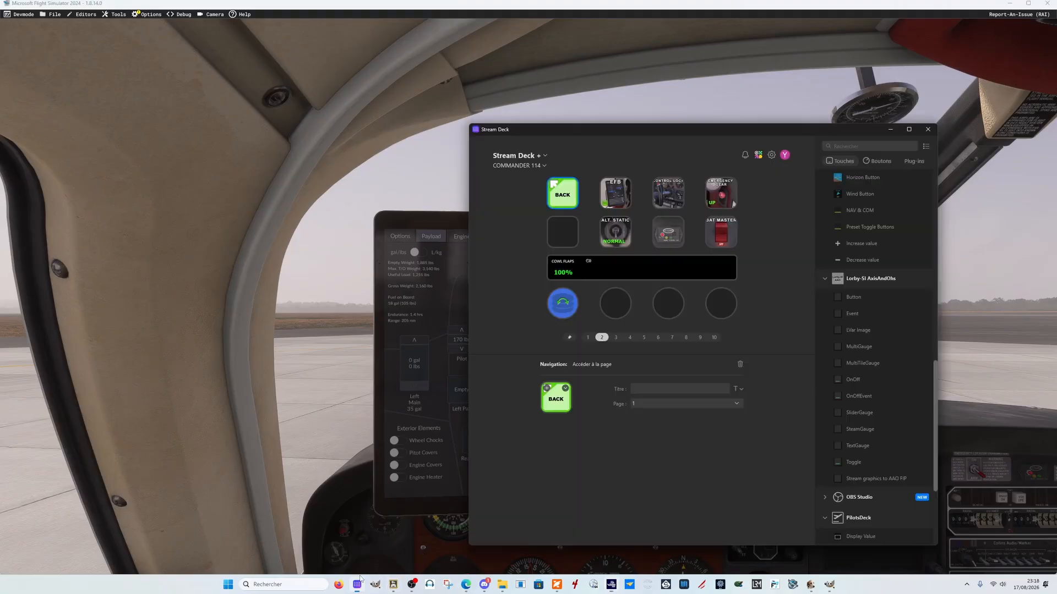
left_click_drag(658, 130, 767, 97)
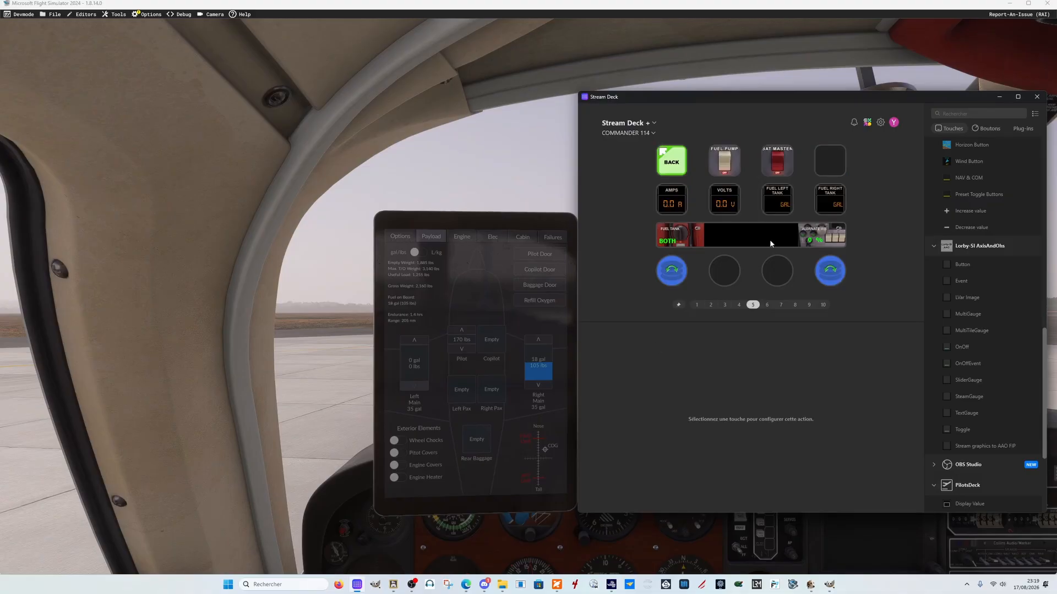
- Reposition the tablet in the cockpit and bring Stream Deck back to compare the fuel tank keys with the payload fuel
left_click(512, 226)
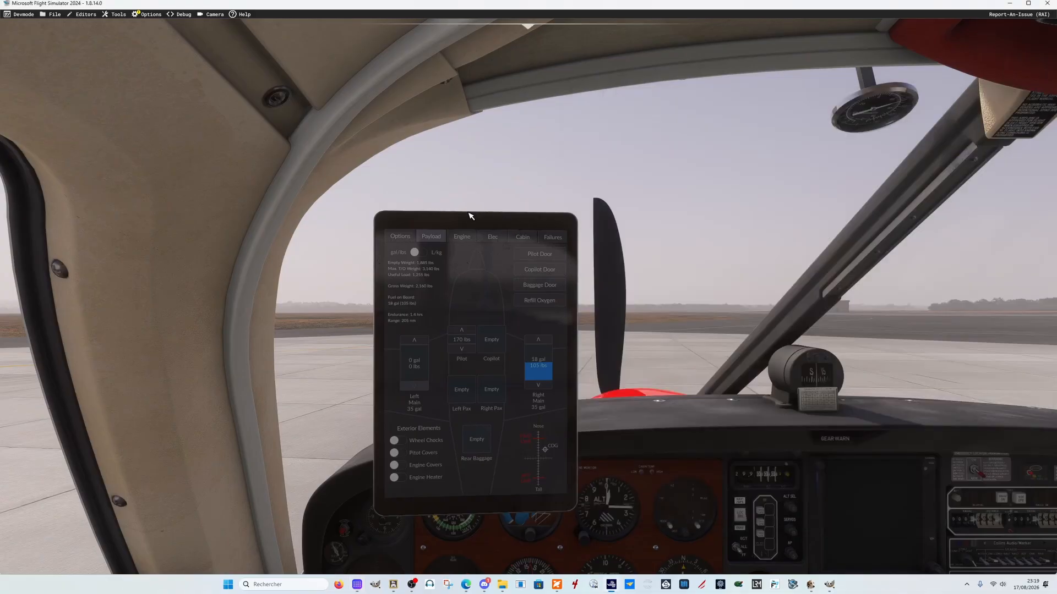
left_click_drag(374, 183, 4, 139)
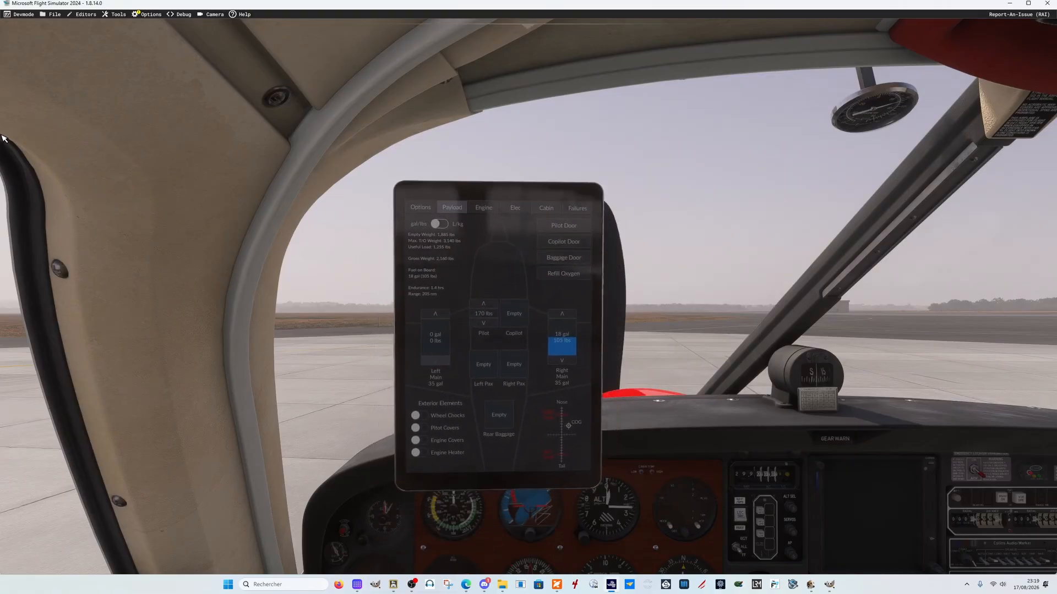
left_click(358, 584)
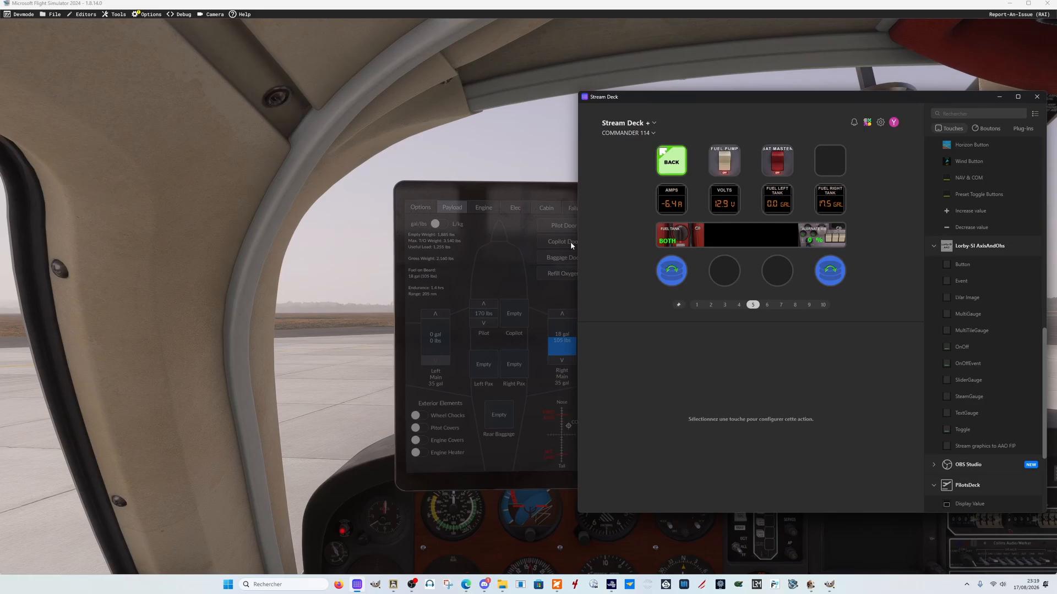
- Raise the left main tank to 18 gal on the tablet's Payload page, lower it slightly and return to Stream Deck
left_click(431, 319)
left_click(441, 315)
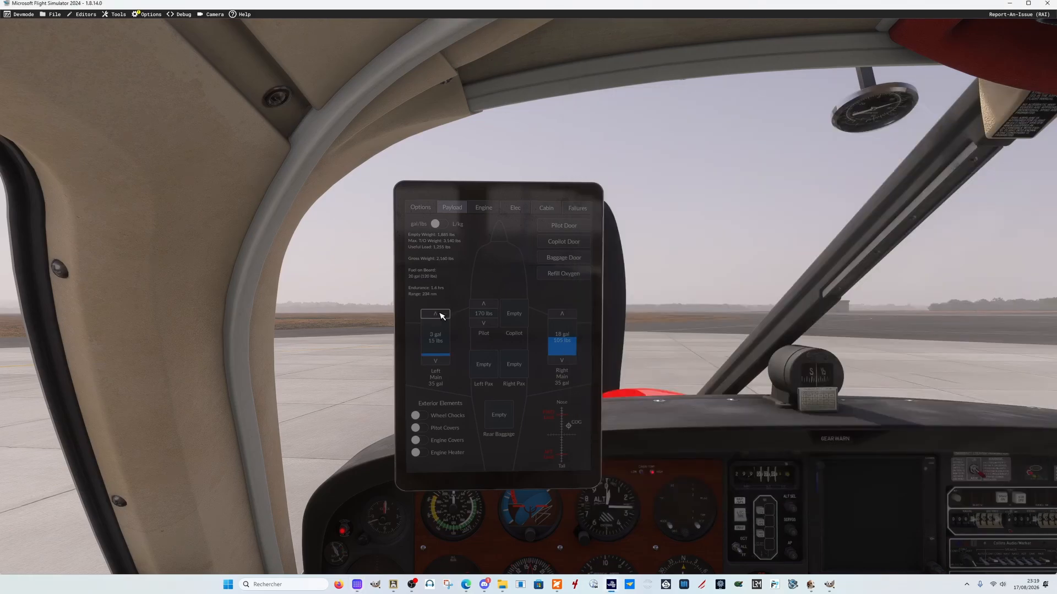
left_click(440, 315)
left_click(440, 316)
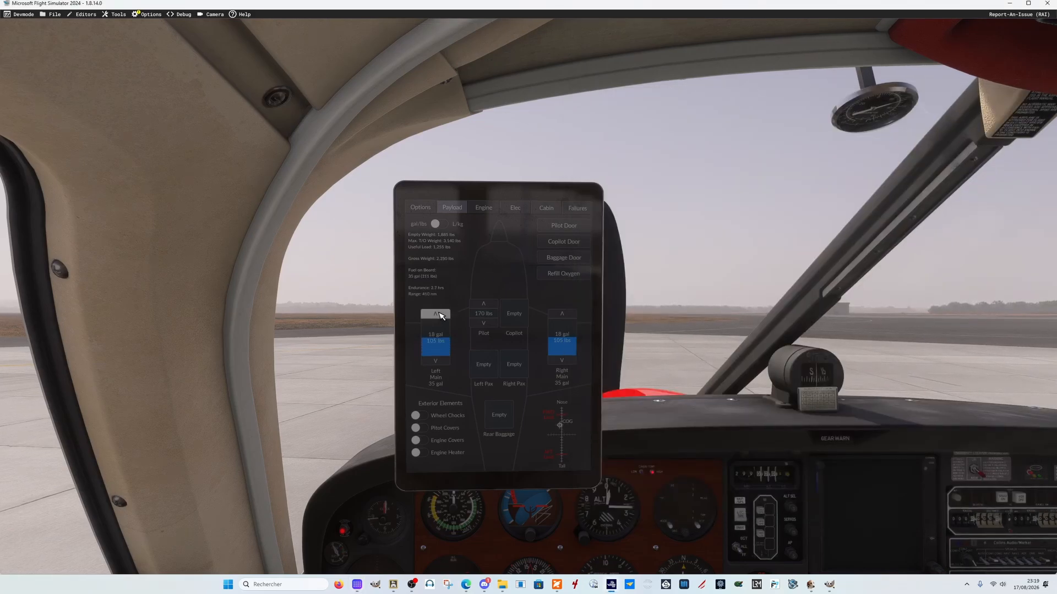
left_click(435, 361)
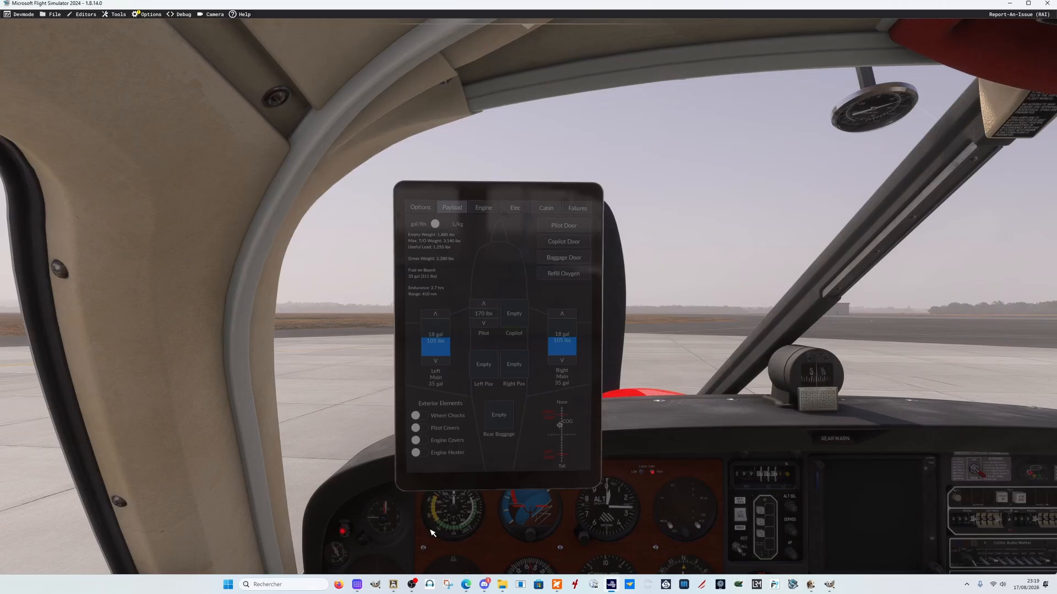
left_click(357, 584)
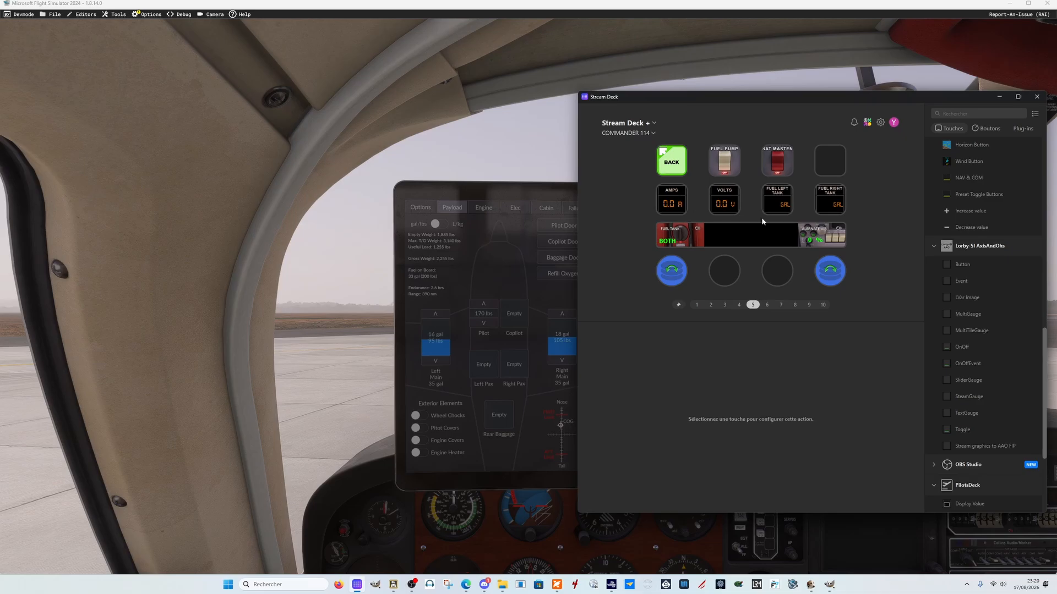
- Minimize Stream Deck and hide the tablet from the cockpit view
left_click_drag(973, 108, 732, 148)
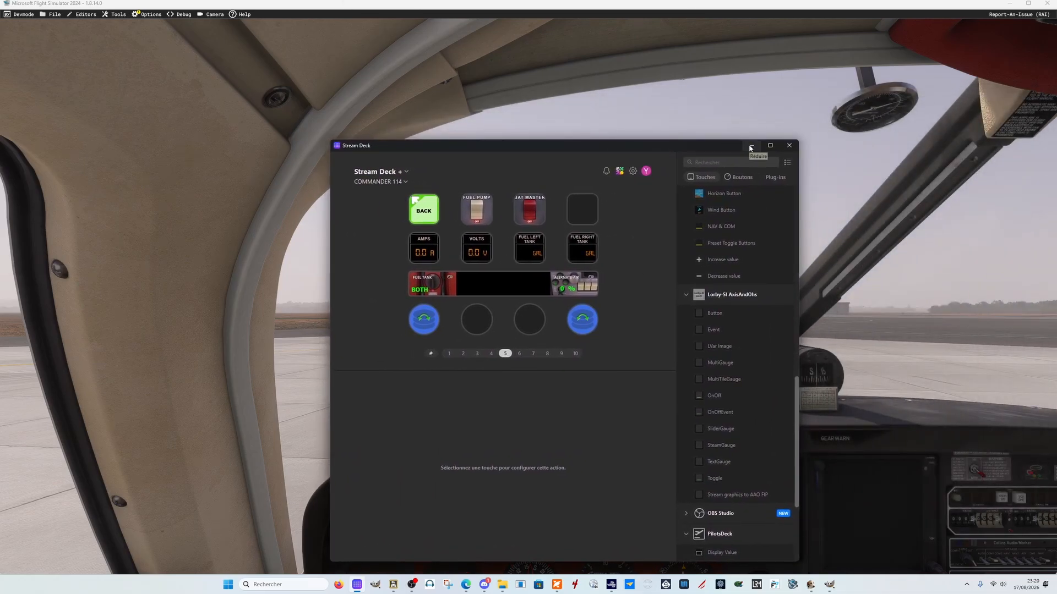
left_click(750, 147)
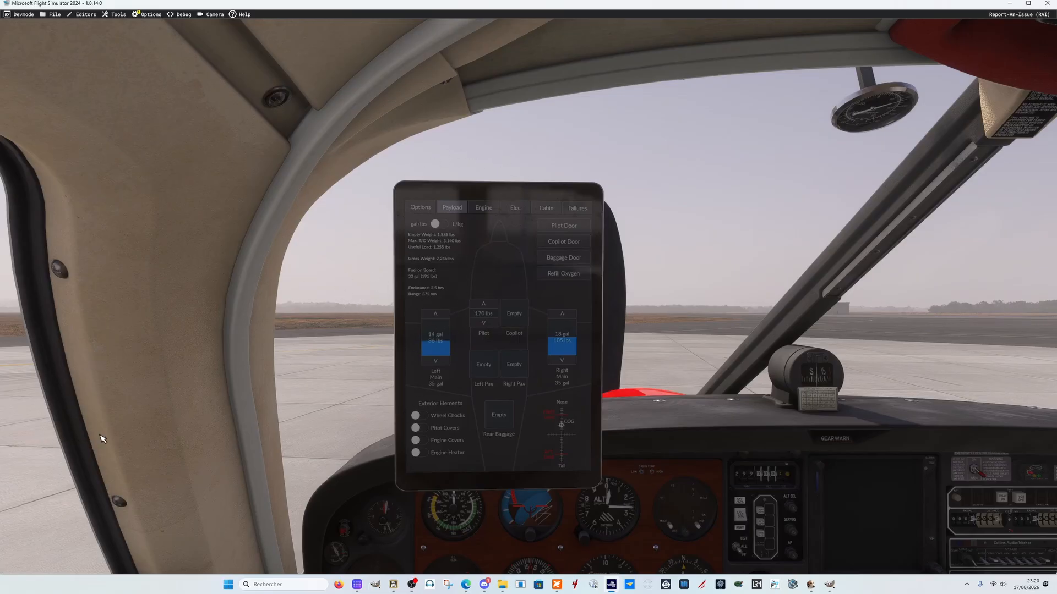
left_click(83, 441)
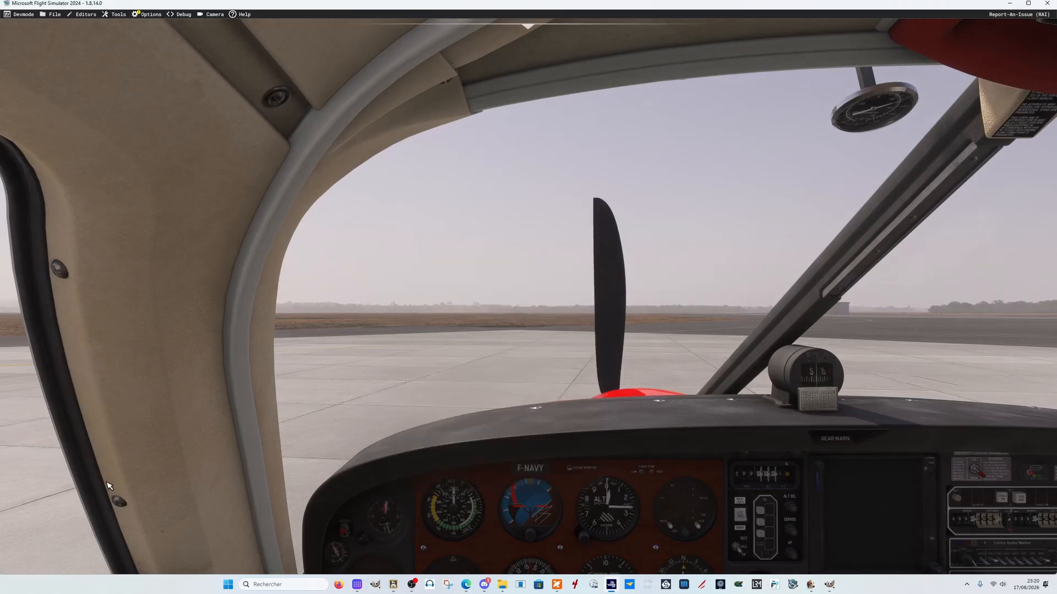
- Bring back Stream Deck and view the Toggle actions of the CONTROL LOCK and CO test keys
left_click(357, 584)
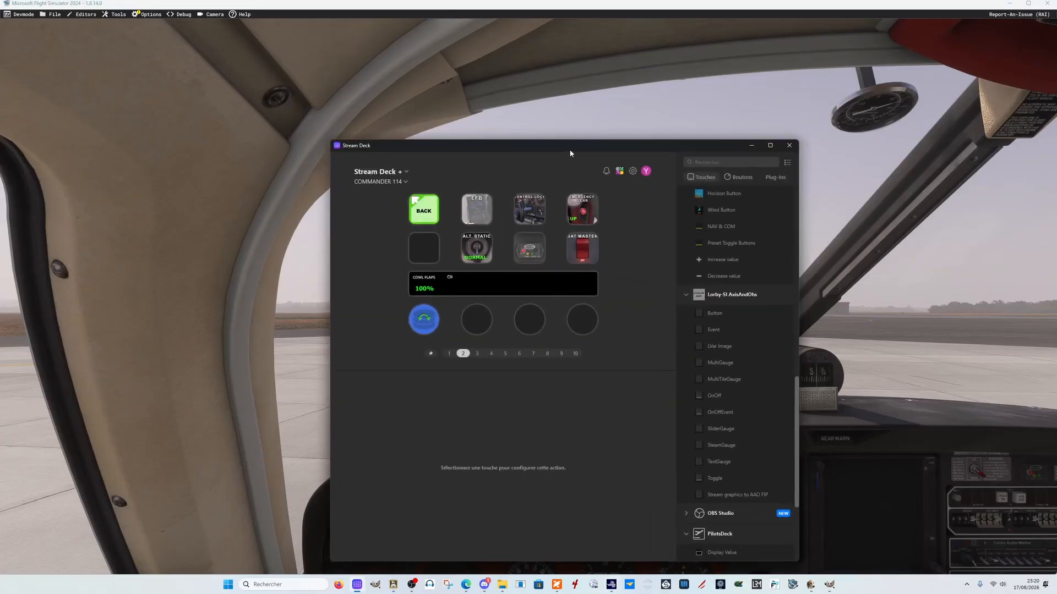
left_click_drag(566, 156, 455, 121)
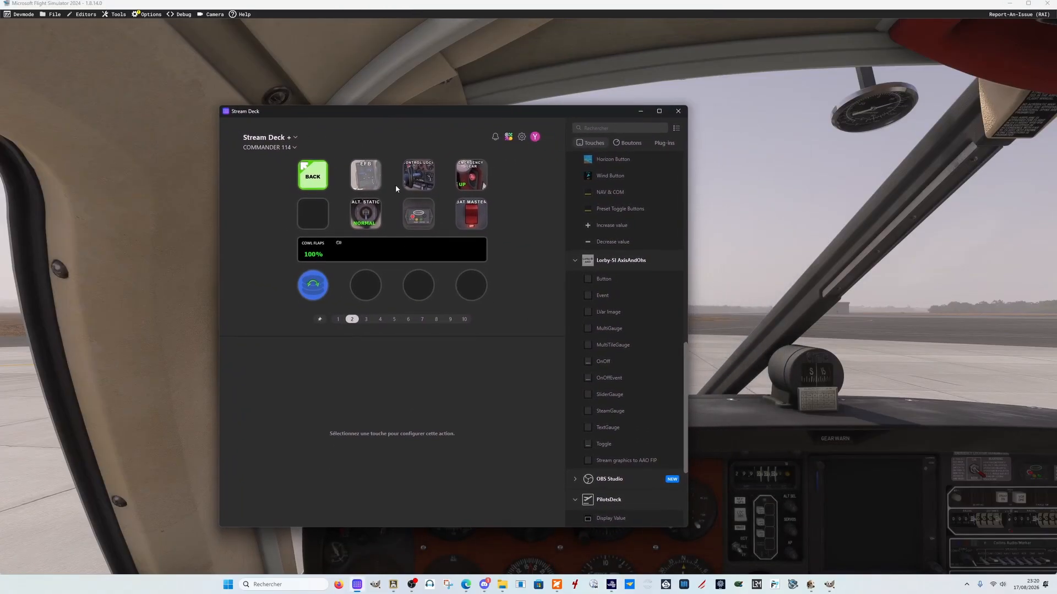
left_click(412, 179)
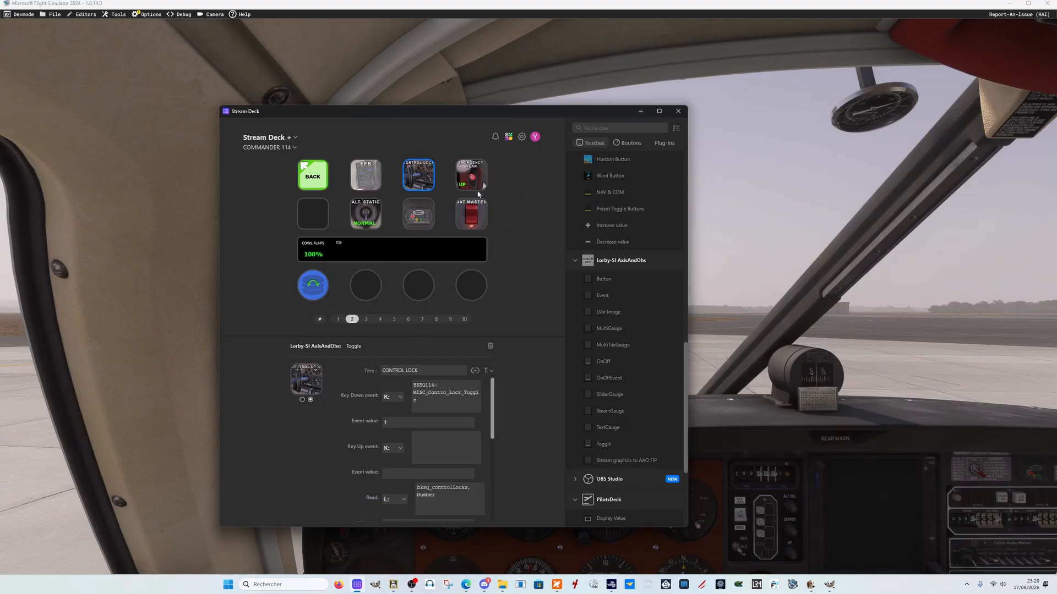
left_click(504, 249)
left_click(425, 217)
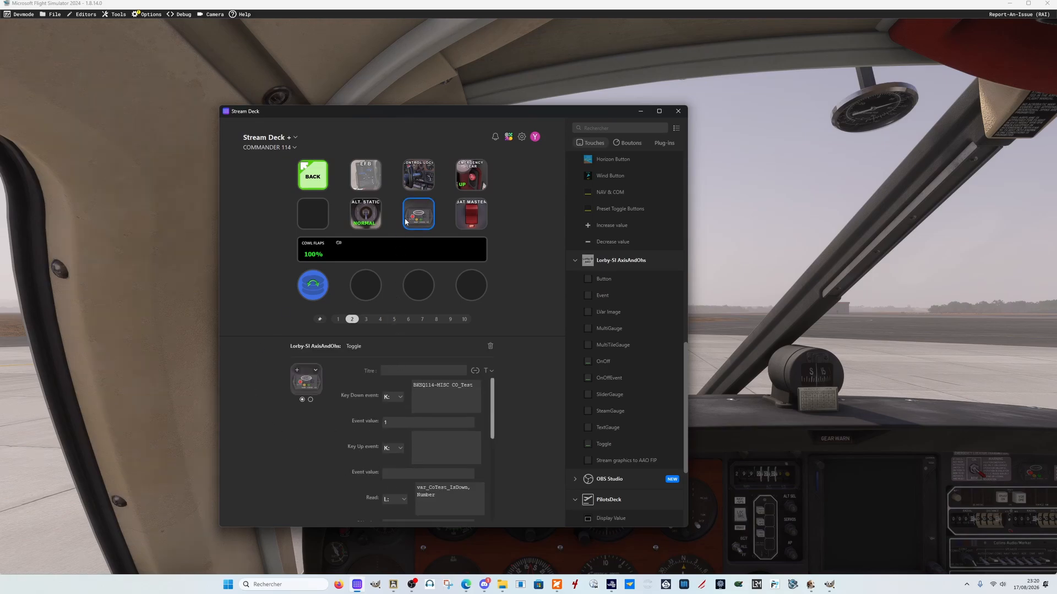
- Frame the whole instrument panel with both yokes in the simulator, and view the YOKE key's action in Stream Deck
left_click(761, 439)
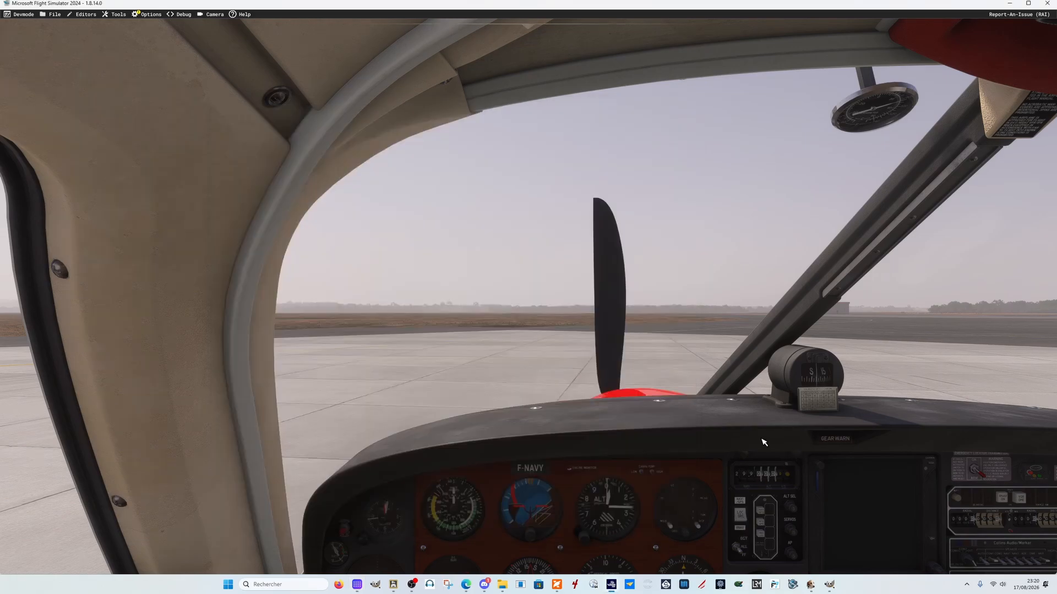
key("Right")
key("Down")
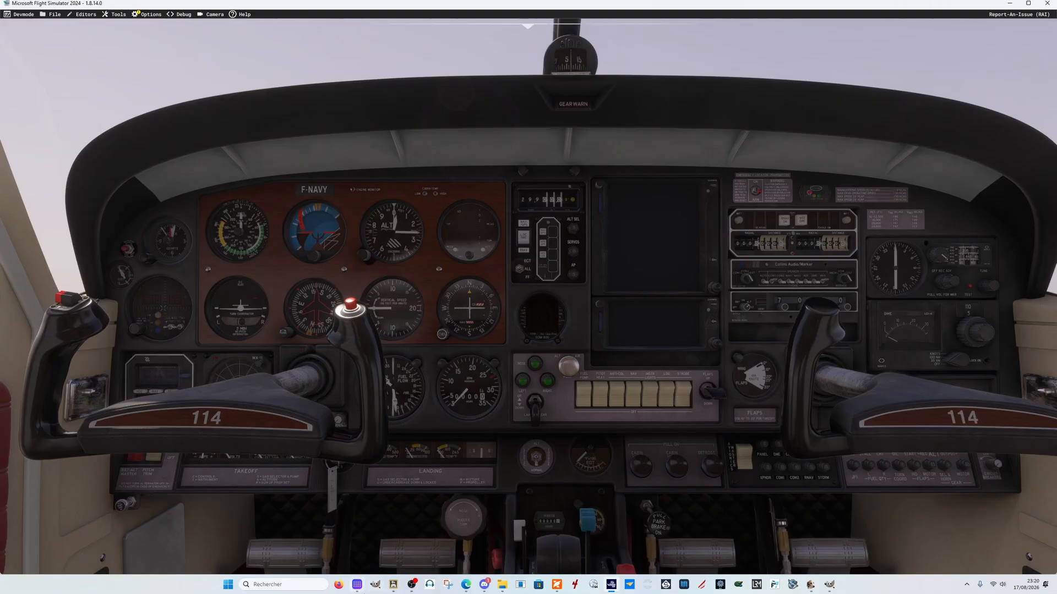
left_click(355, 588)
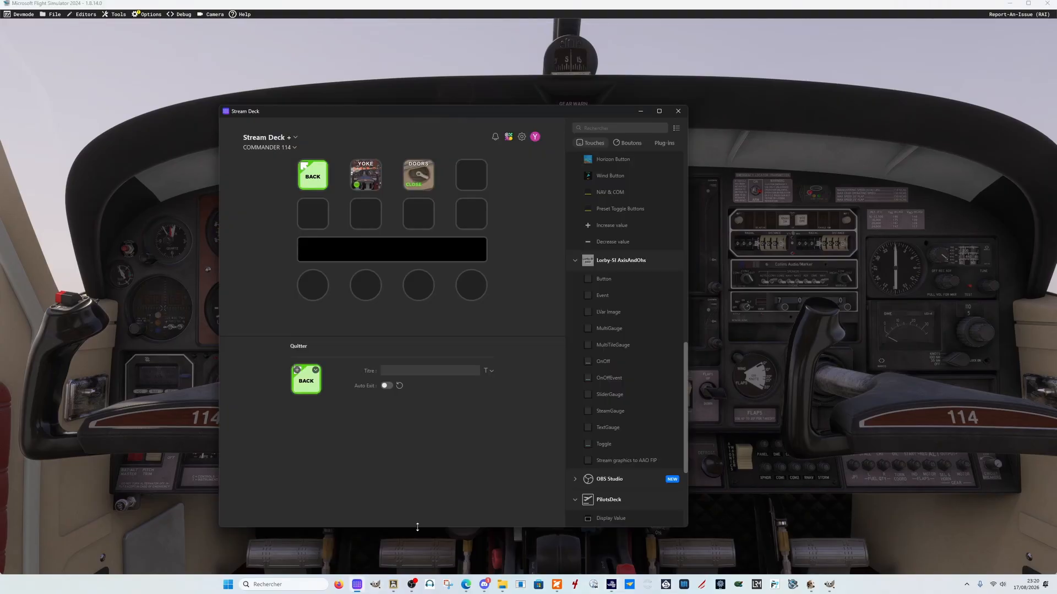
left_click(363, 173)
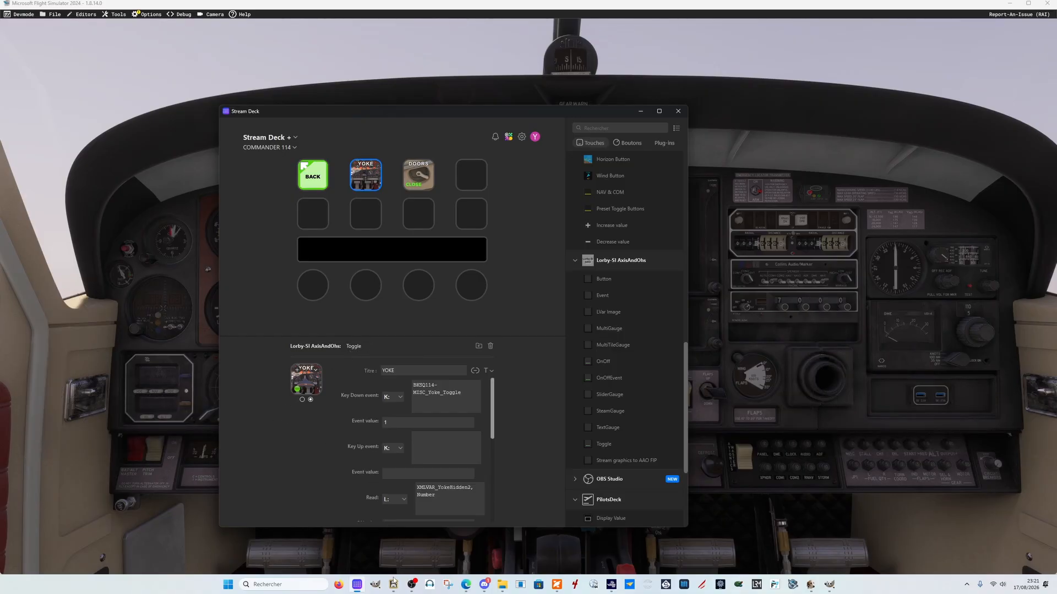
- Switch to Axis and Ohs and examine the MISC_Yoke_Toggle script in the BKSQ114 script group
mouse_move(392, 584)
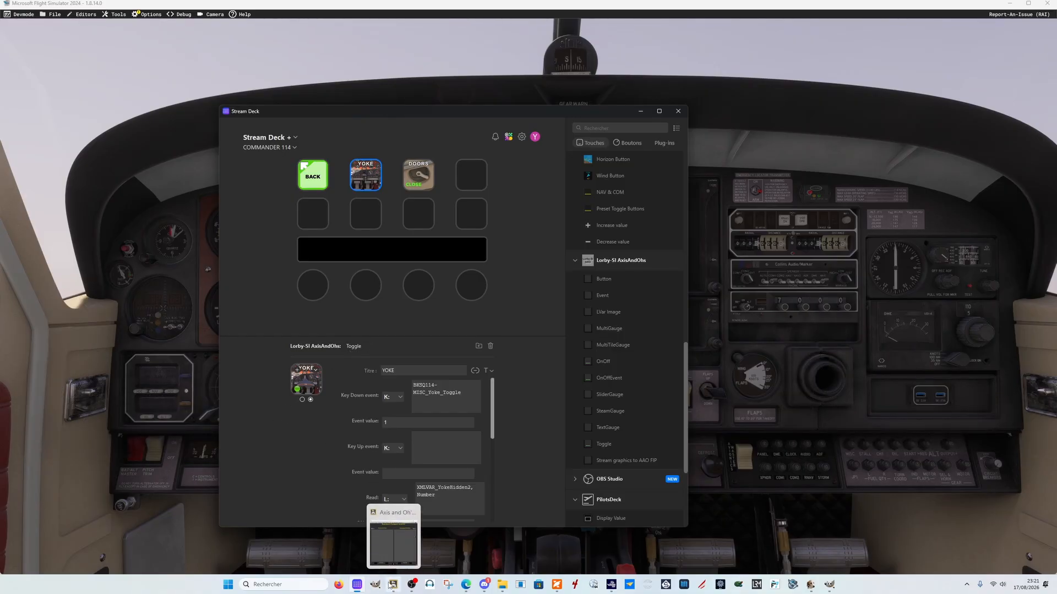
left_click(392, 585)
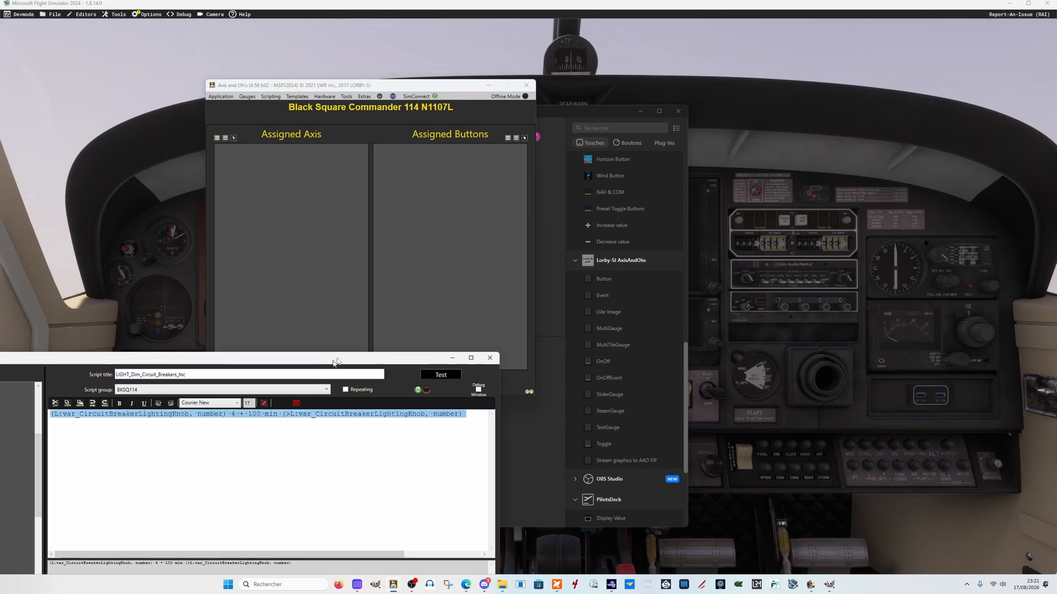
left_click_drag(340, 366, 760, 162)
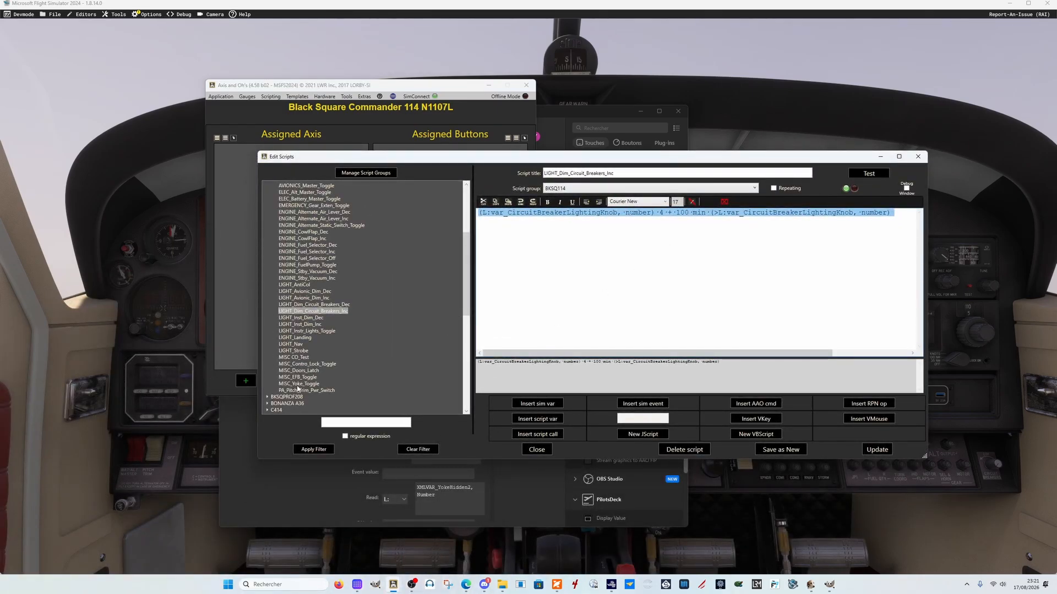
left_click(297, 385)
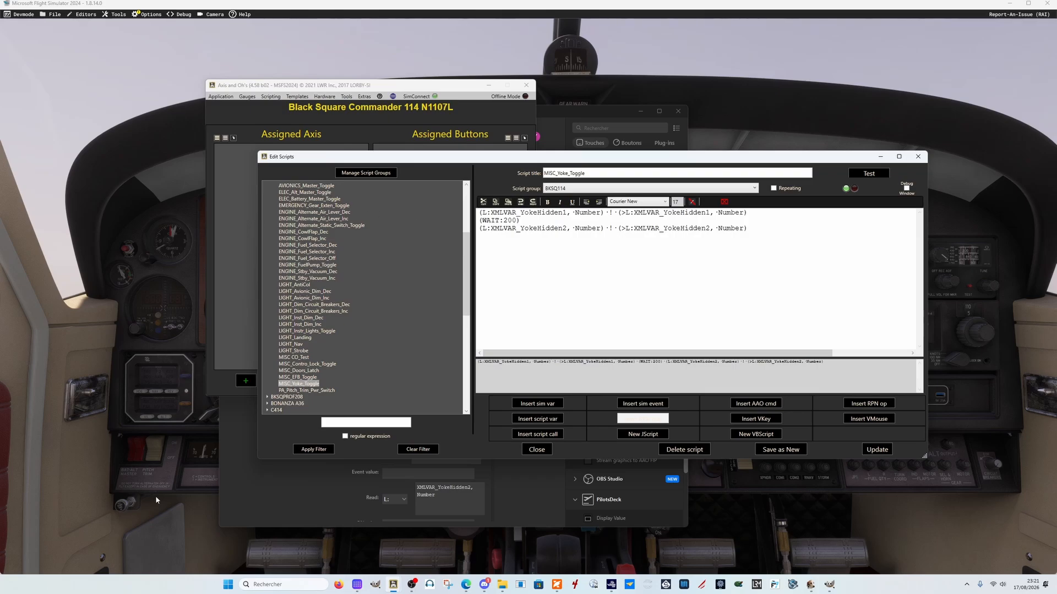
- Return to Stream Deck, leave the YOKE folder and select the CO test key to view its event and read variable
left_click(356, 584)
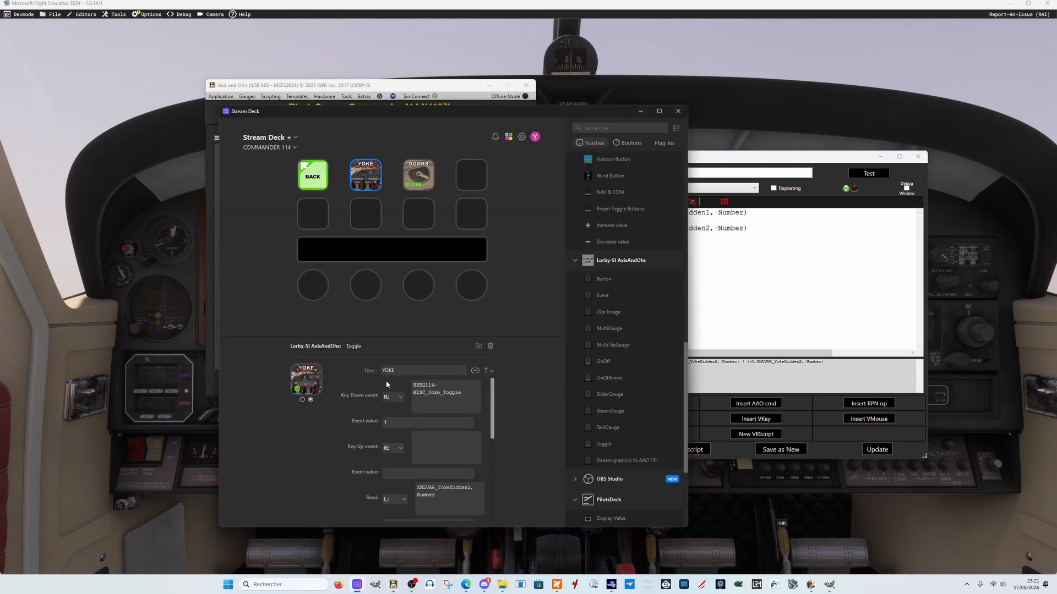
double_click(325, 187)
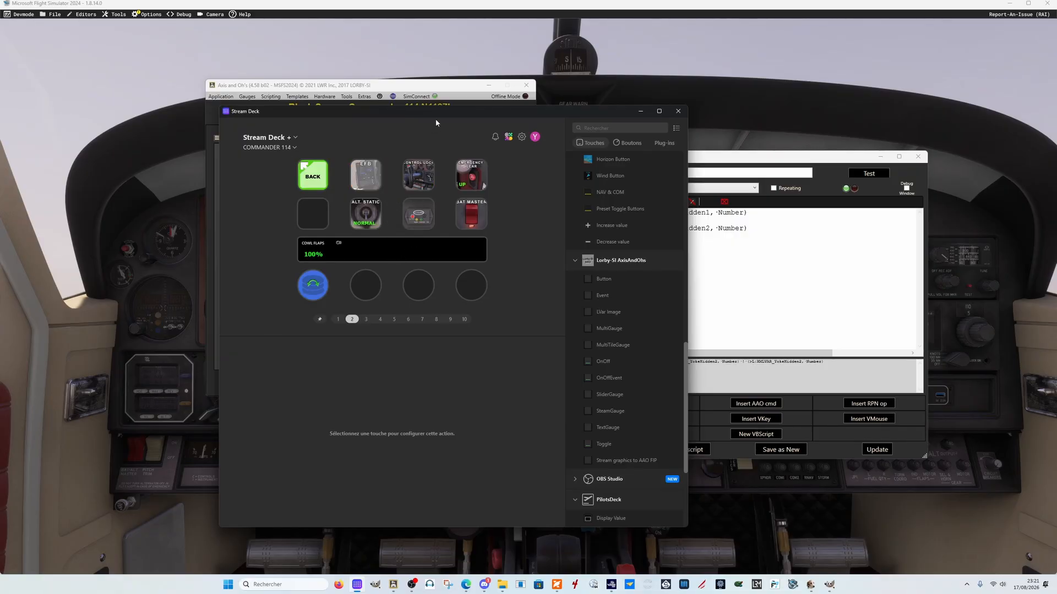
left_click_drag(440, 113, 388, 127)
left_click(372, 234)
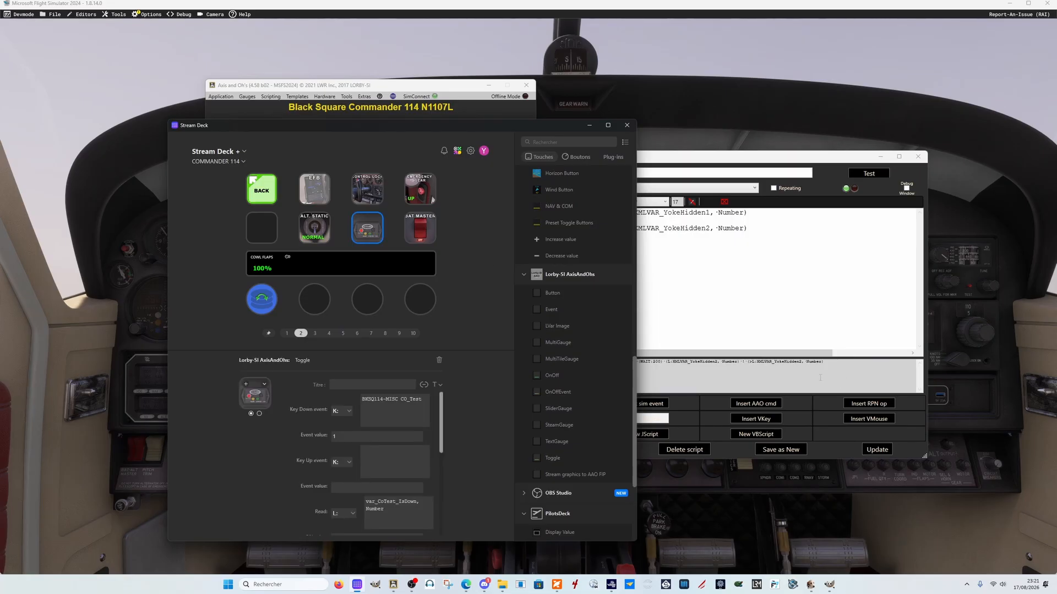
- Bring the Edit Scripts window forward and examine the MISC CO_Test script of the BKSQ114 group
left_click_drag(832, 158, 682, 422)
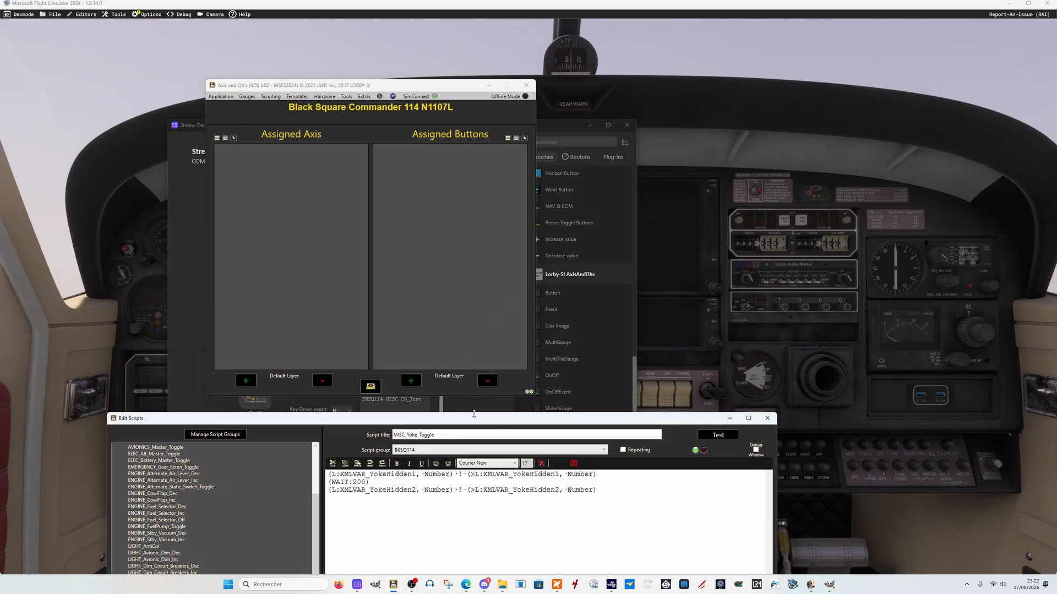
left_click_drag(470, 422, 540, 303)
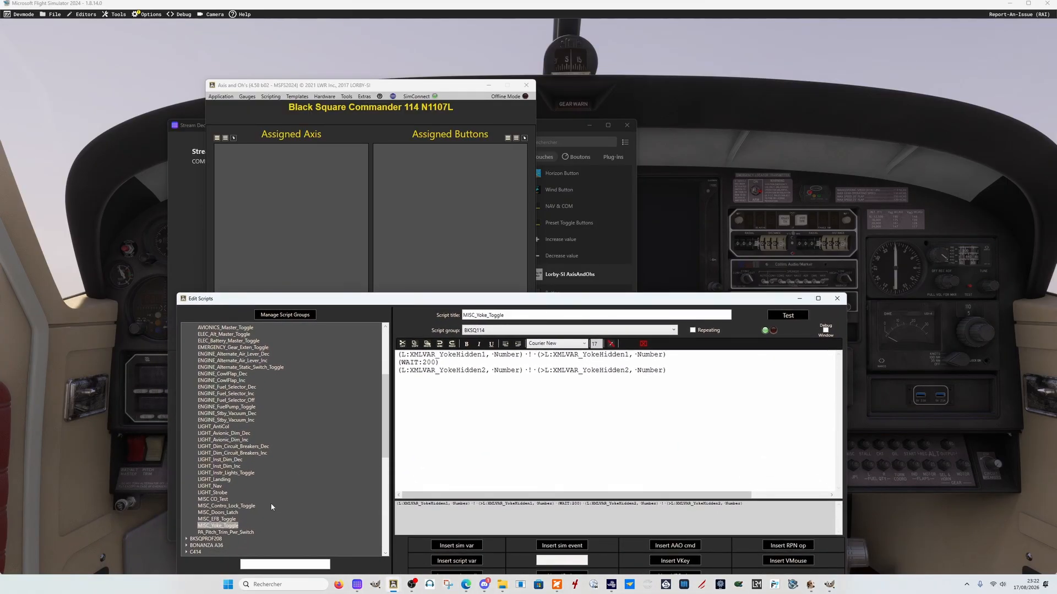
left_click(226, 500)
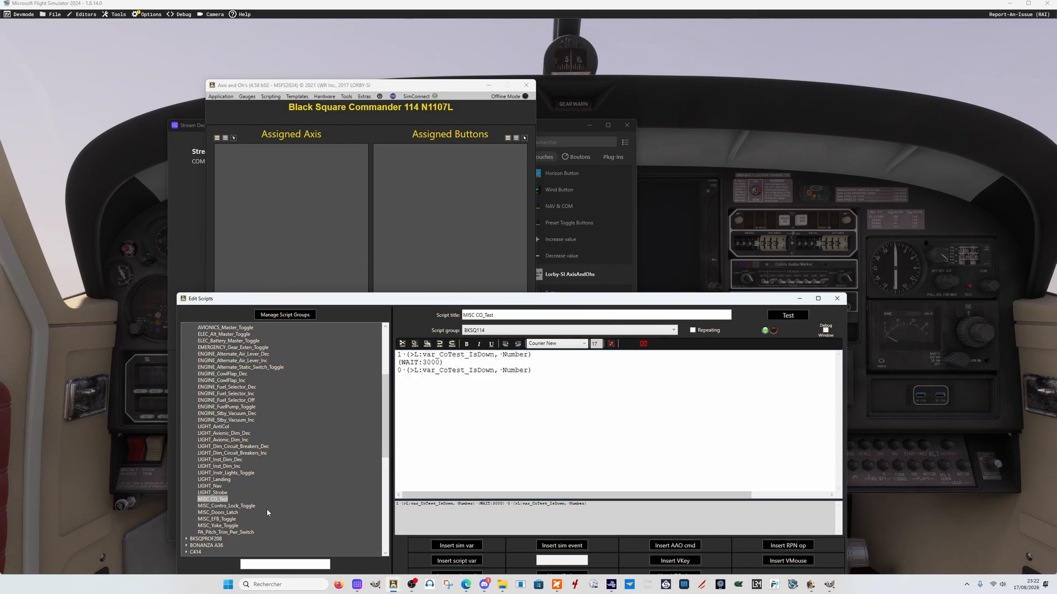
- Switch to Stream Deck, place a Lorby-SI AxisAndOhs Event action on the empty key under BACK, and view its icon options and event fields
left_click(355, 583)
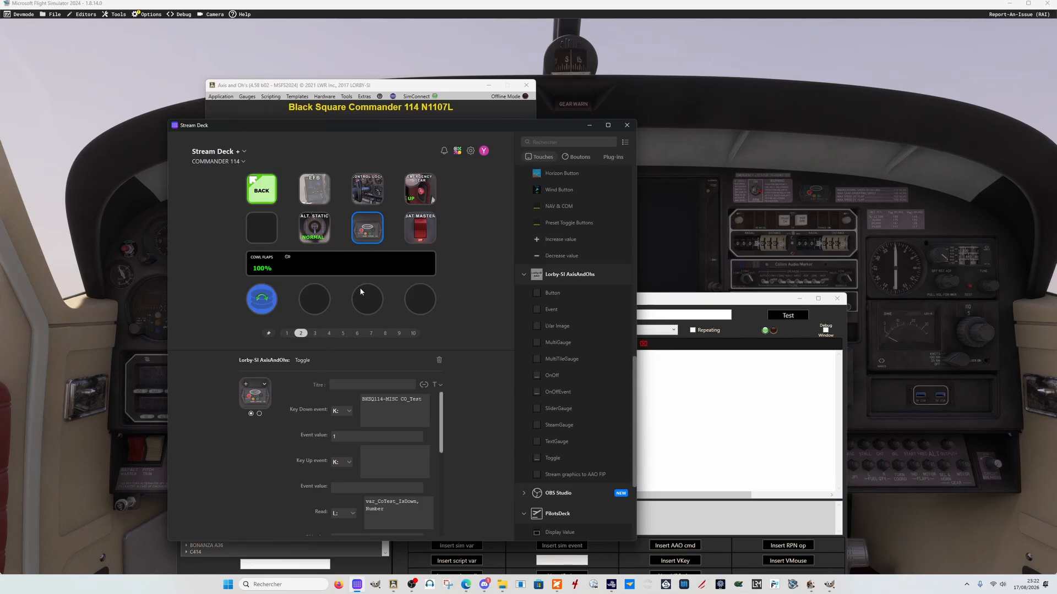
left_click(819, 190)
left_click_drag(536, 309, 248, 220)
left_click(264, 384)
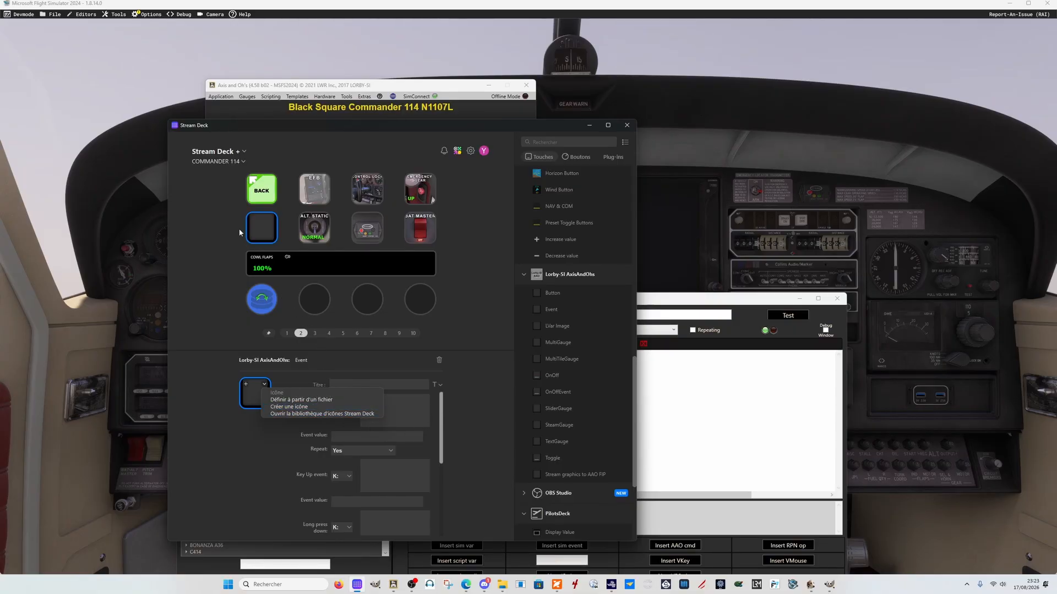
left_click(408, 420)
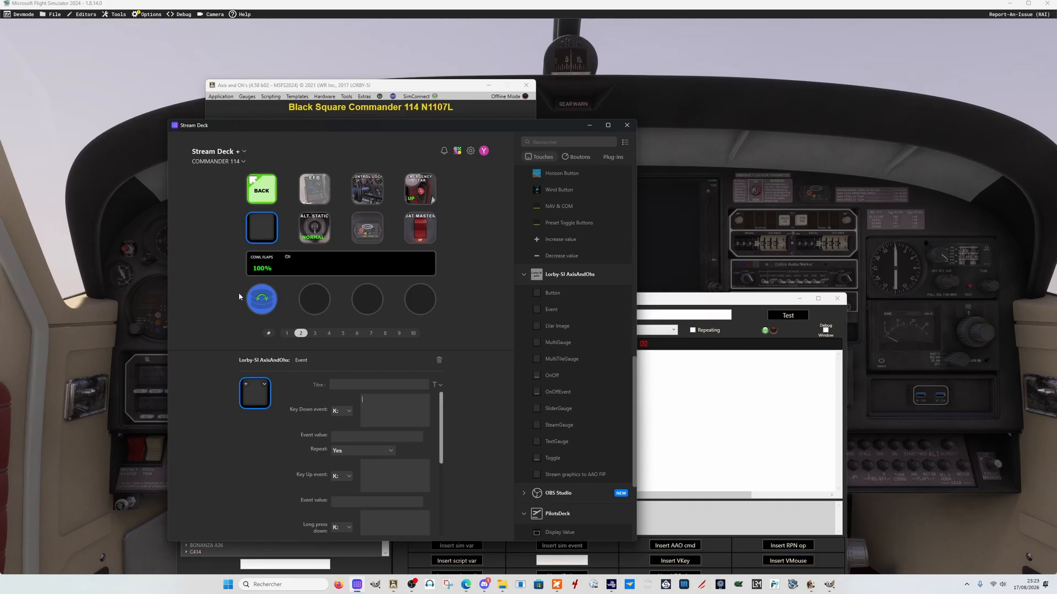
- Delete the blank Event action from the key under BACK and confirm its removal
right_click(263, 220)
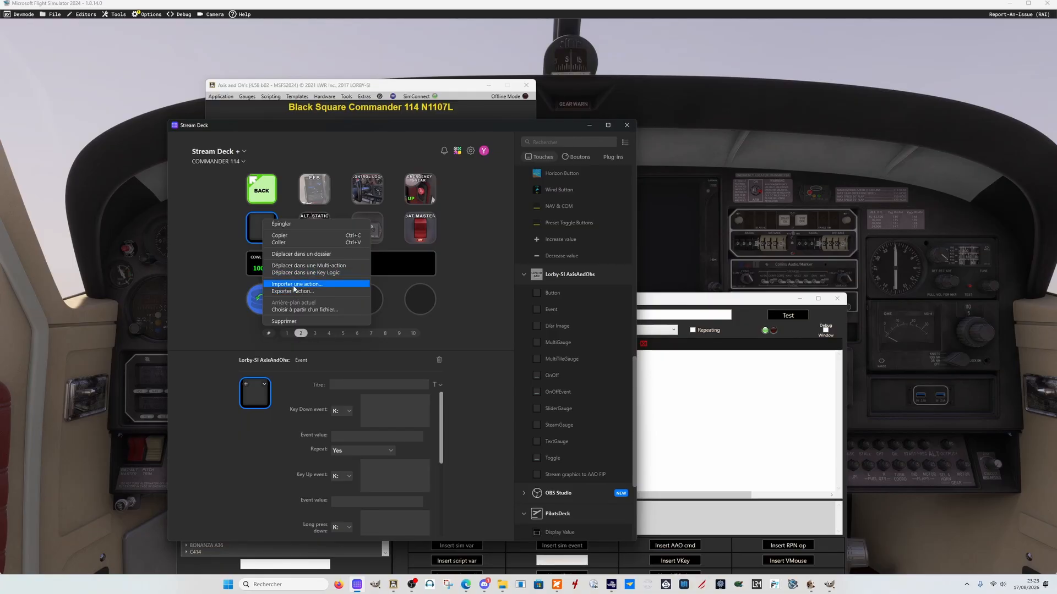
left_click(284, 321)
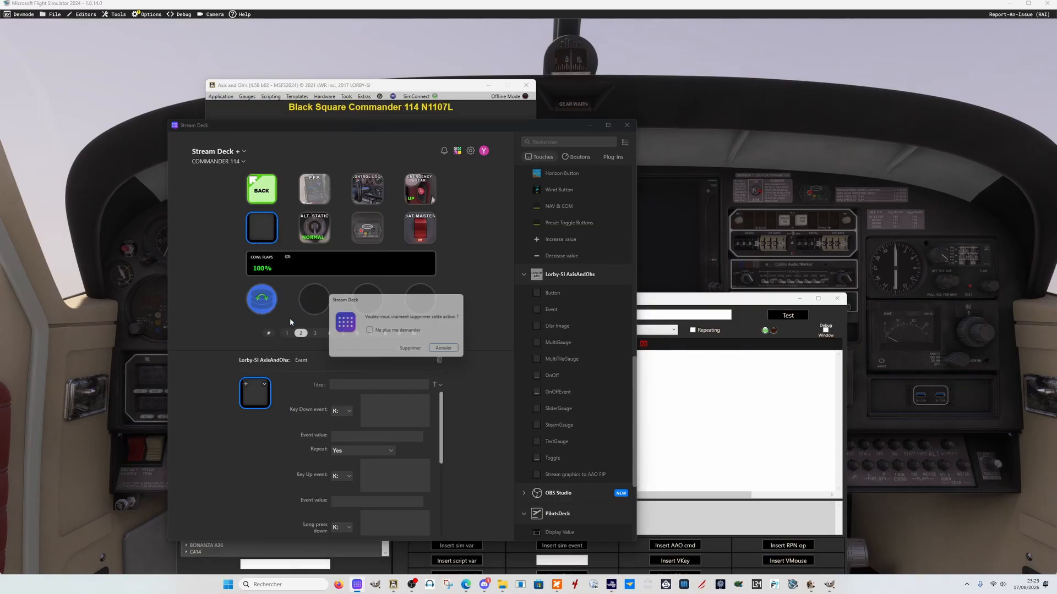
left_click(418, 353)
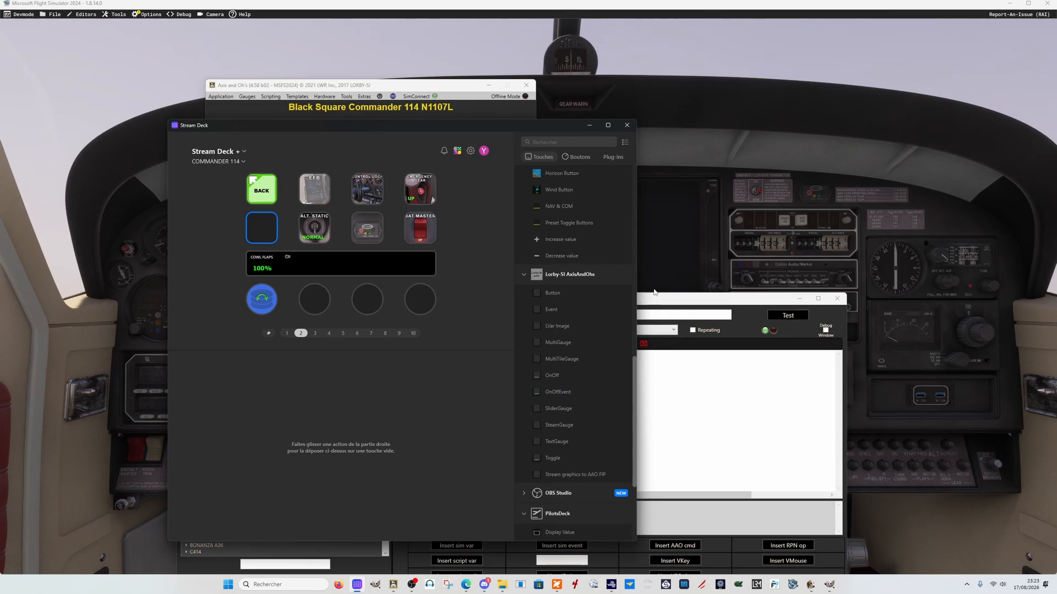
- Switch to Flight Simulator, open the Behaviors tool and move its window clear of the radio stack and CO test button
left_click(702, 132)
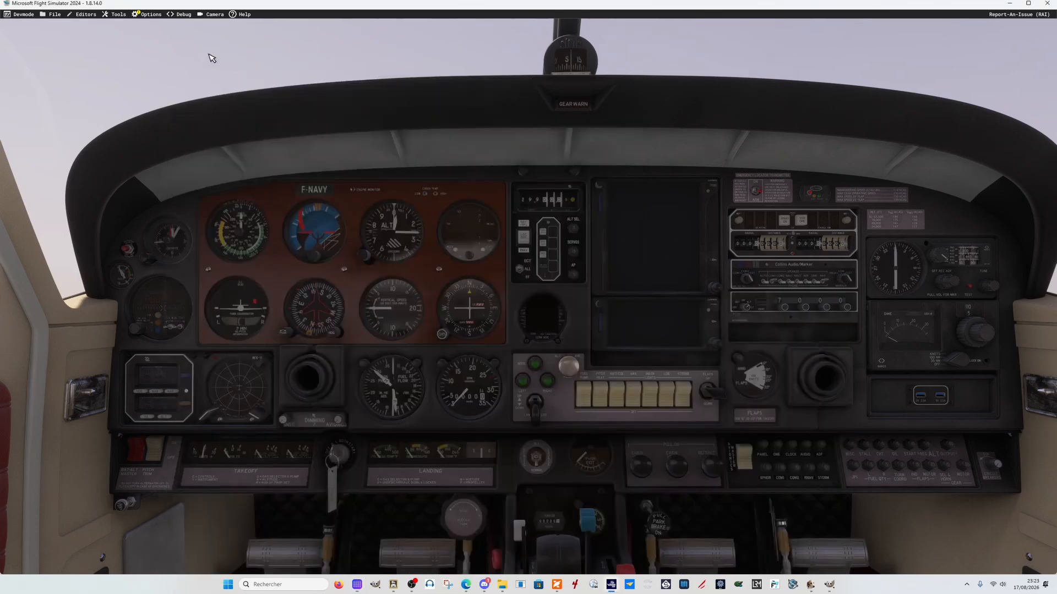
left_click(117, 17)
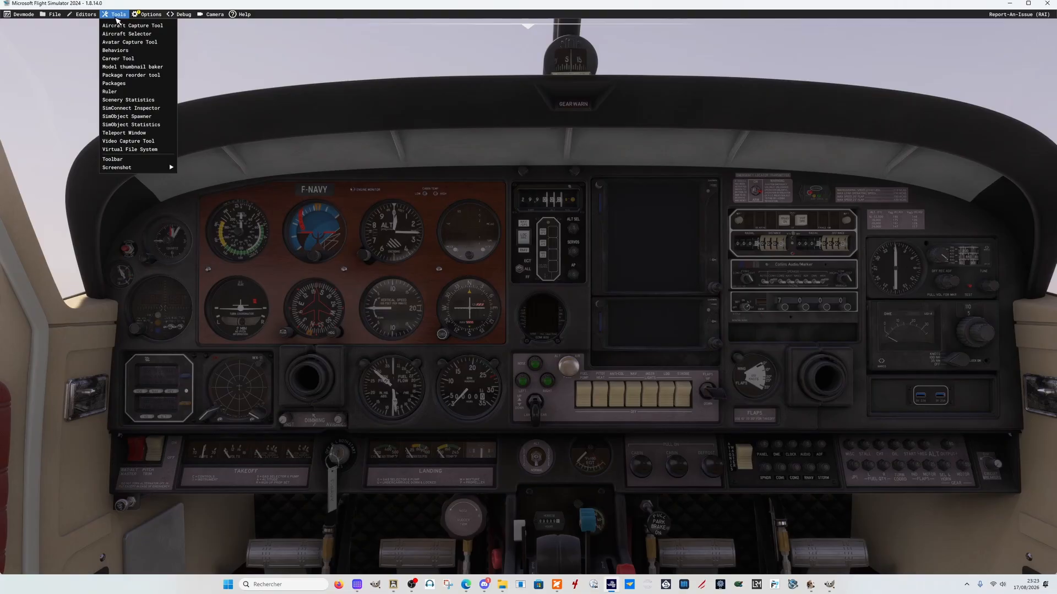
left_click(130, 55)
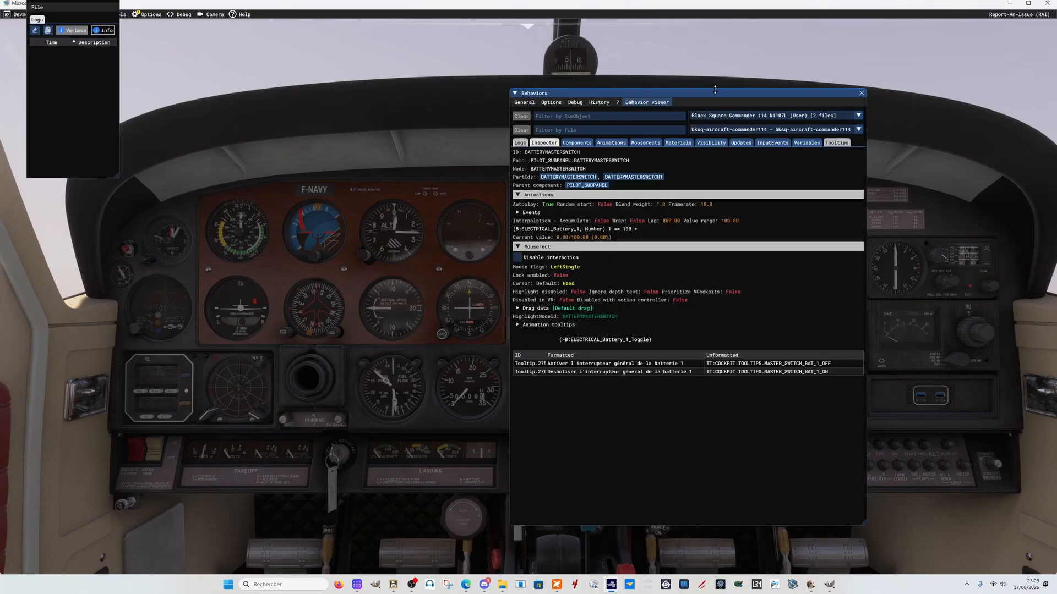
left_click_drag(698, 95, 363, 96)
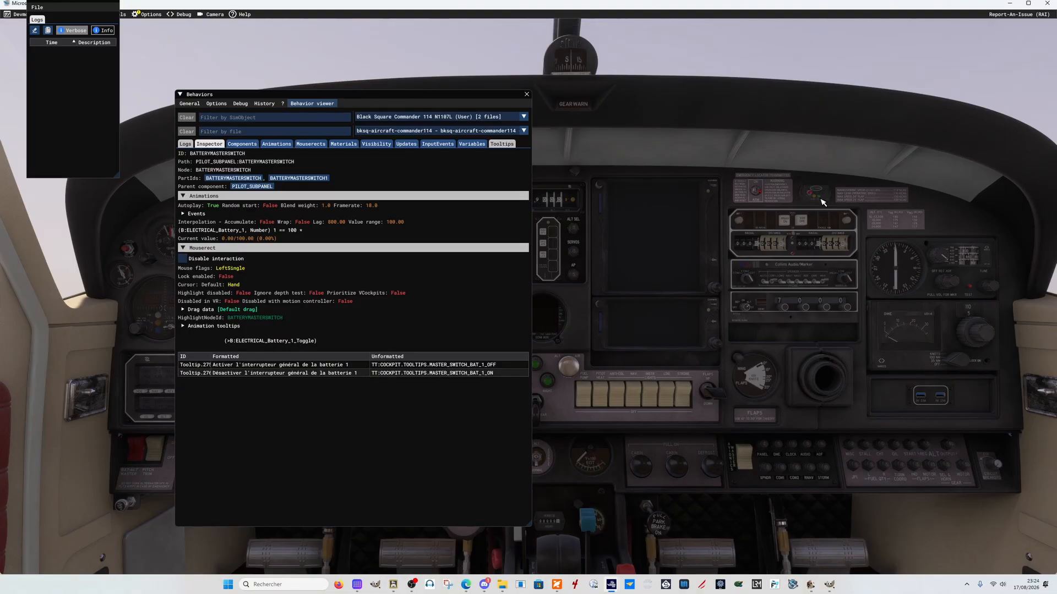
- Inspect the cockpit's CO test button in Behaviors and copy its mouserect code
scroll(821, 201, "up", 3)
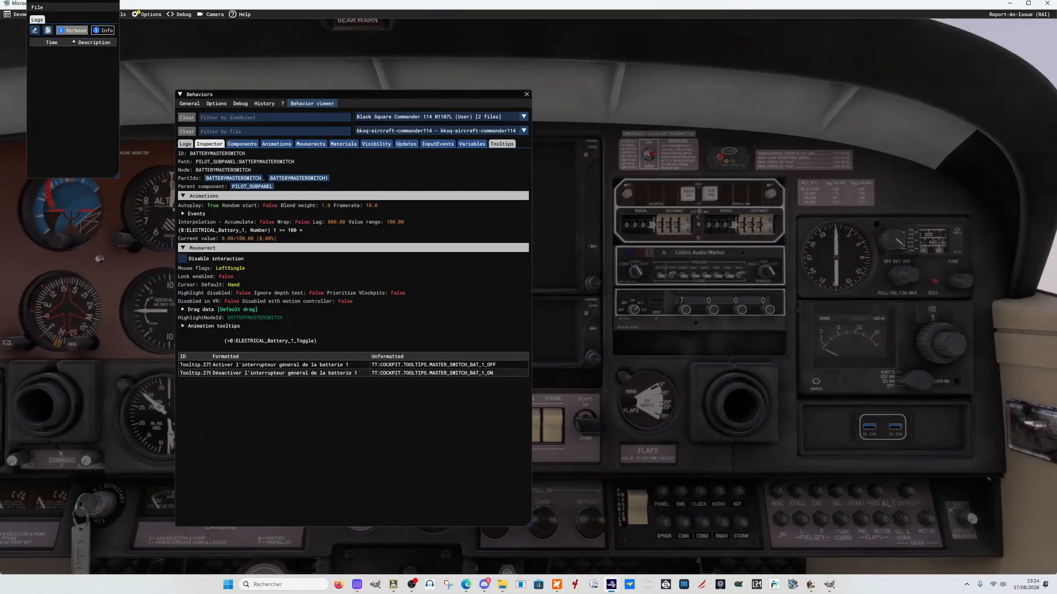
scroll(822, 201, "up", 2)
key("Up")
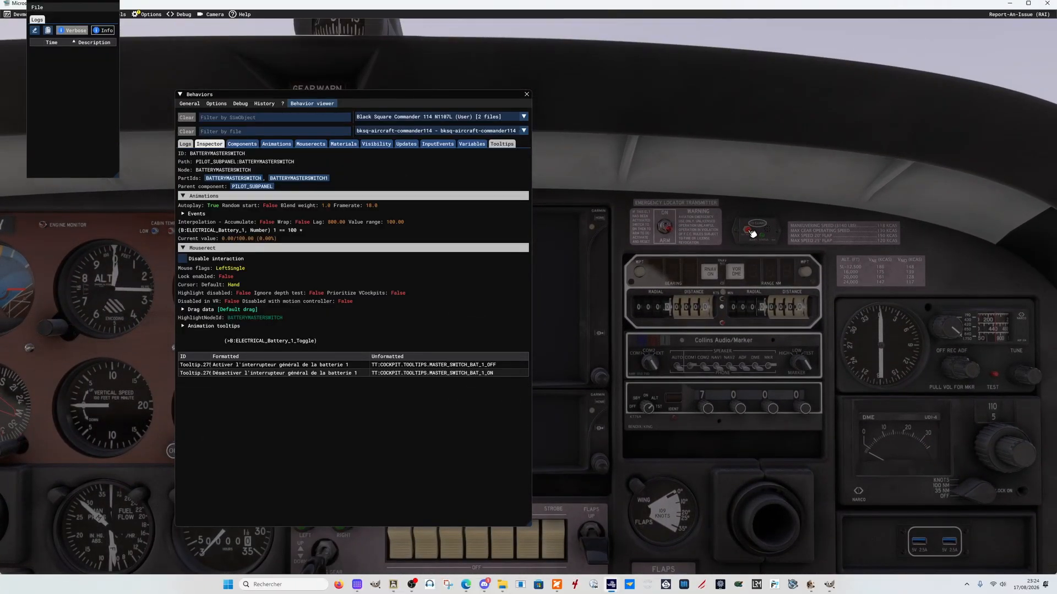
key("ctrl+g")
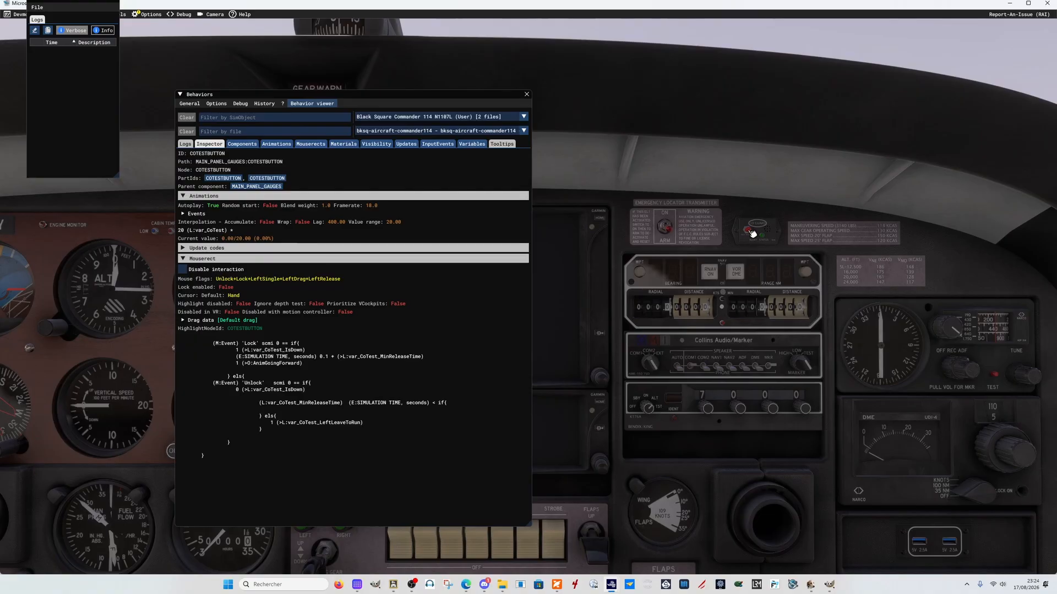
right_click(300, 425)
left_click(326, 430)
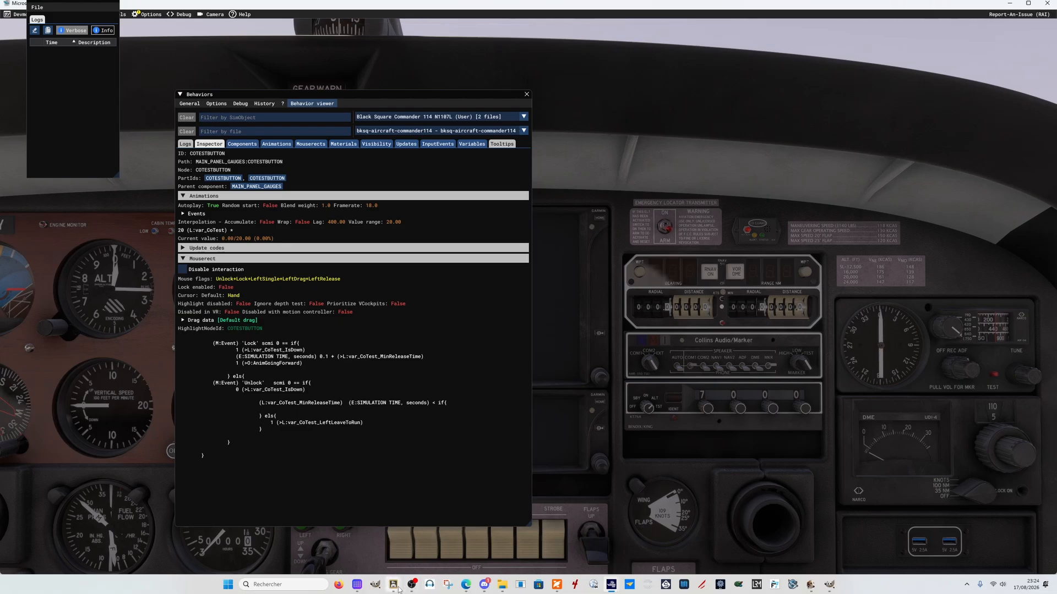
- Switch to the Edge browser and open the Gemini conversation about battery voltage
mouse_move(397, 584)
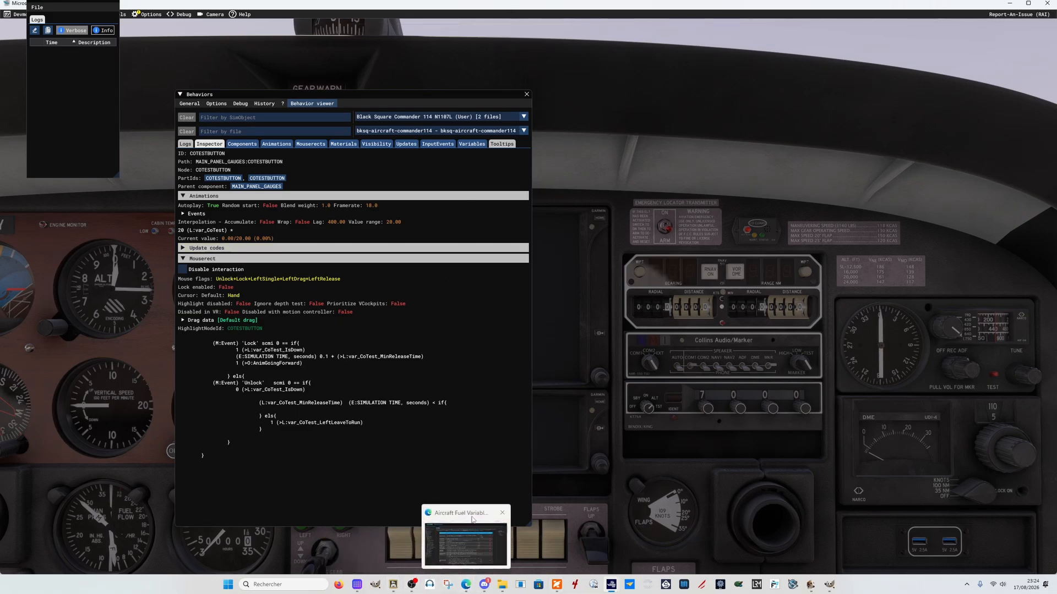
mouse_move(610, 590)
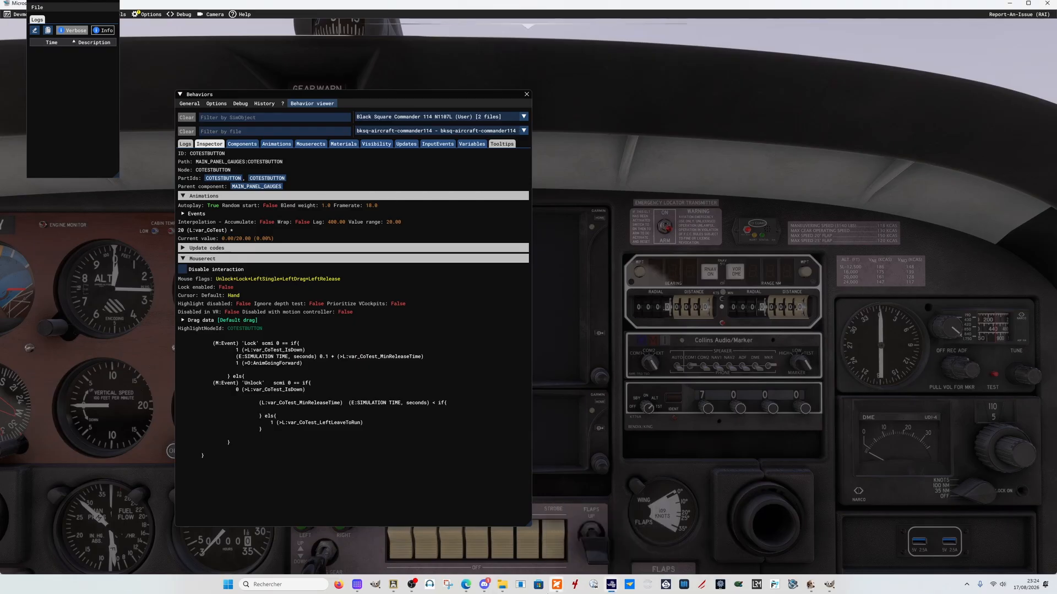
left_click(466, 587)
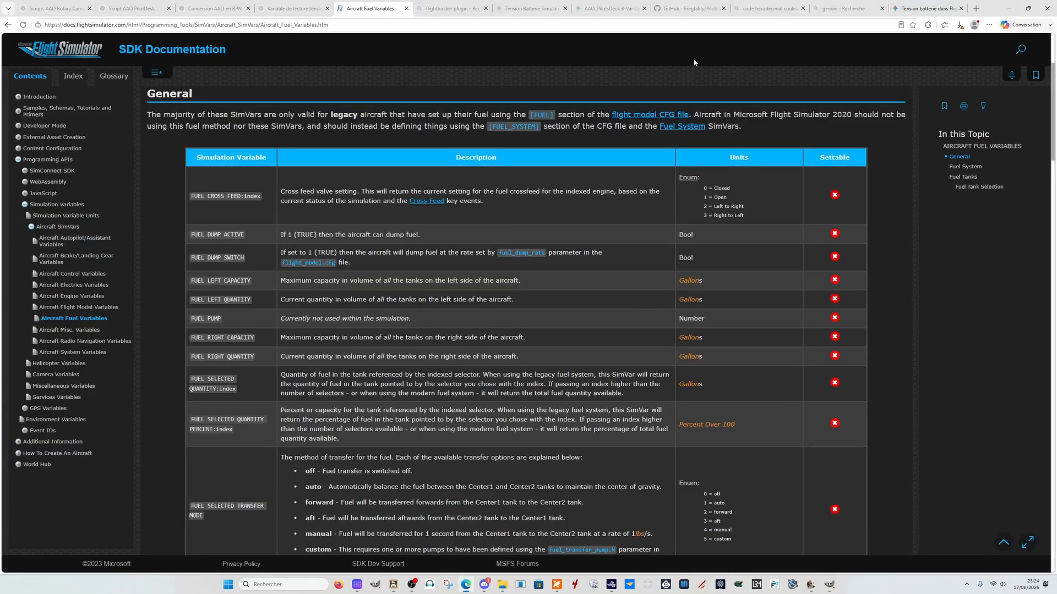
left_click(918, 12)
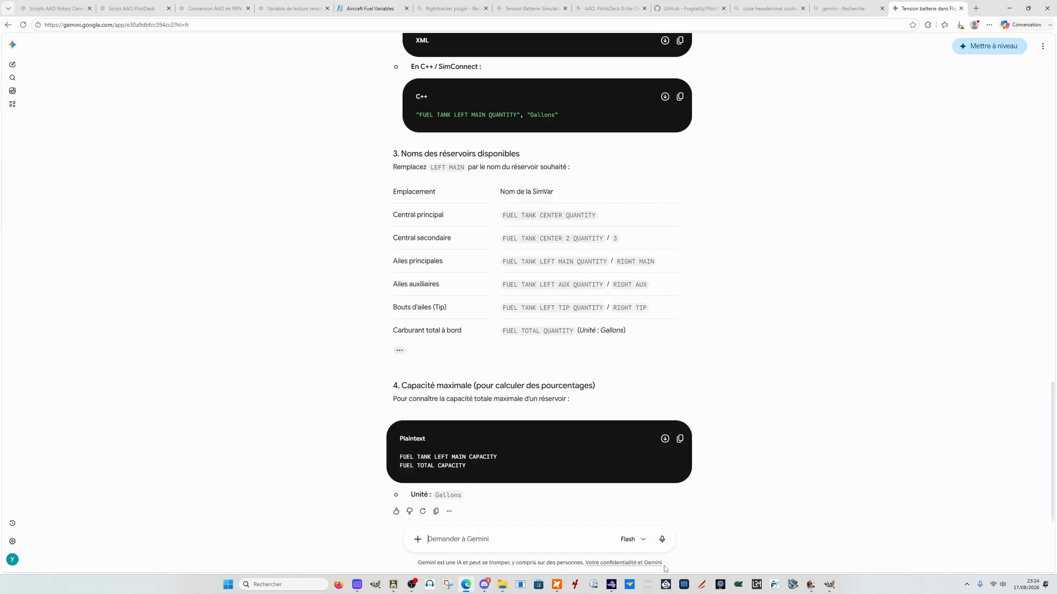
- Ask Gemini "cree moi un script AAO ultrasimple pour un toggle de streamdeck qui reproduit avec ses conditions la mouserect suivante:" with the copied code
type("cree moi ")
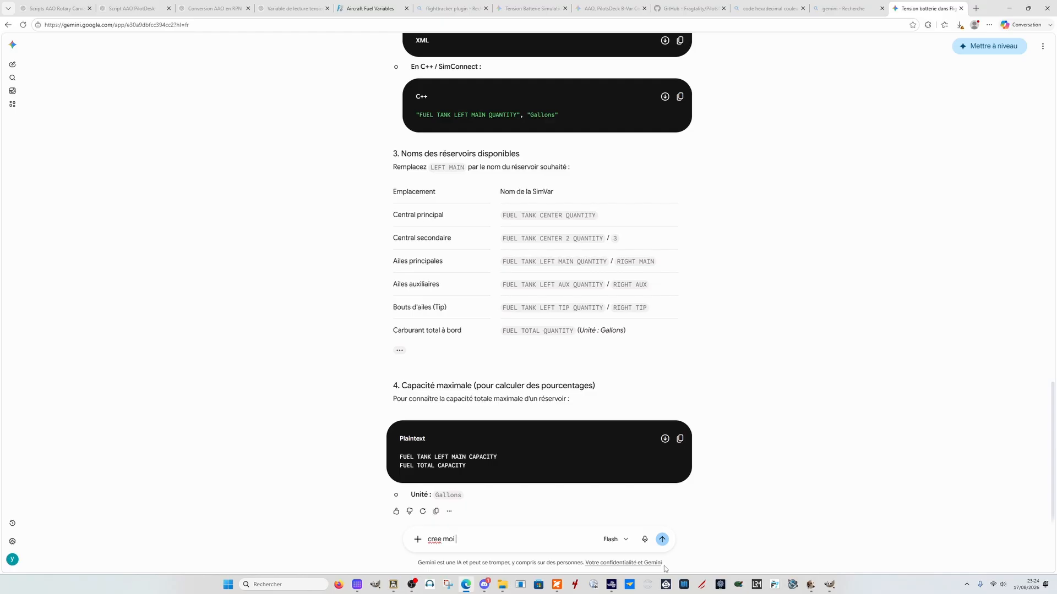
type("un script AAO ultrasimple pour un togg")
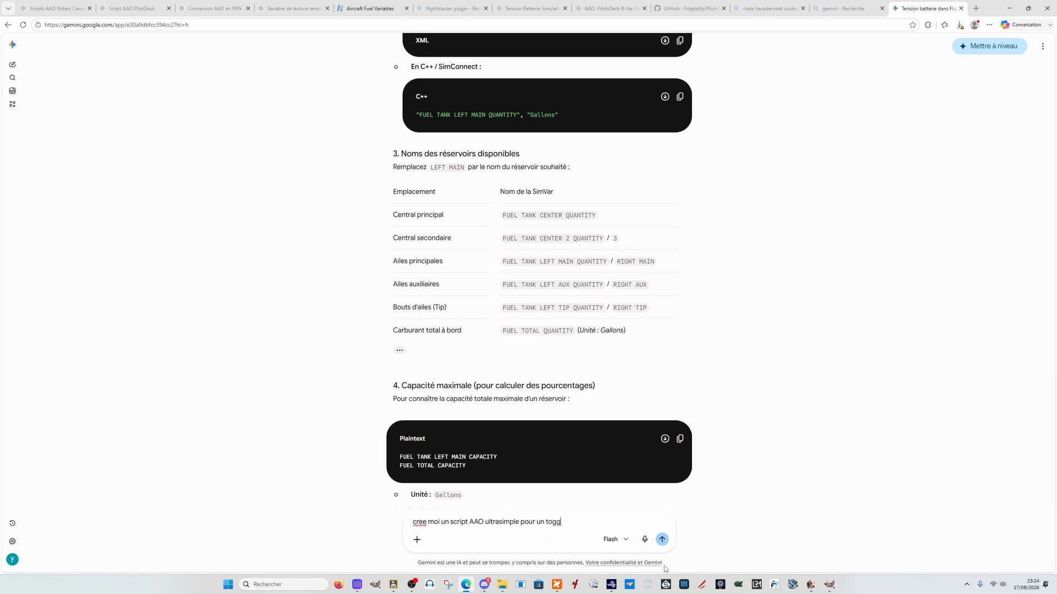
type("le de ")
type("streamdec")
type("k qui  ")
type("repr")
type("od")
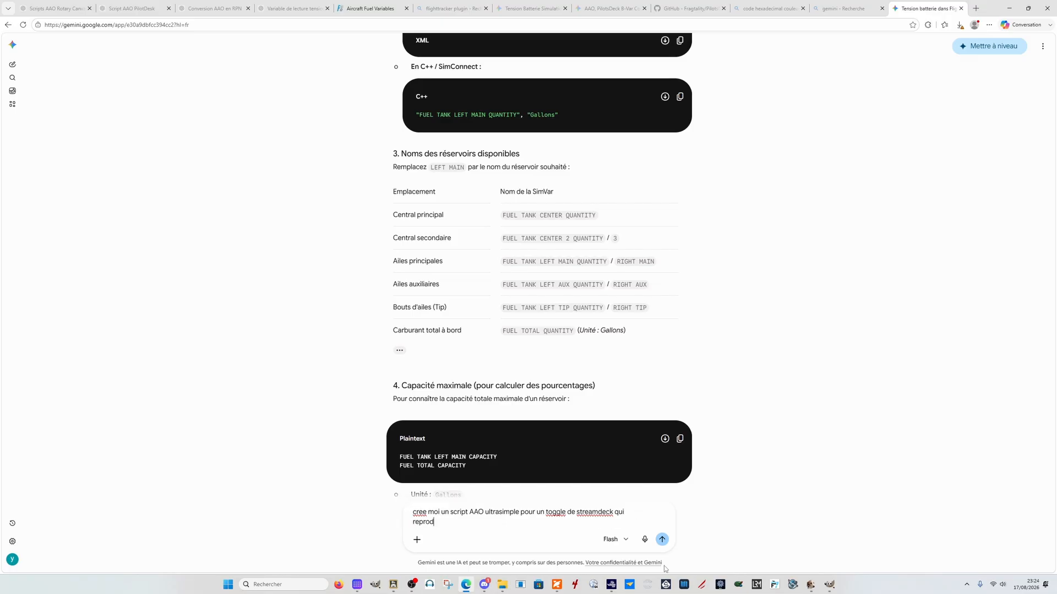
type("uitavec ses conditions la mouserect suivante")
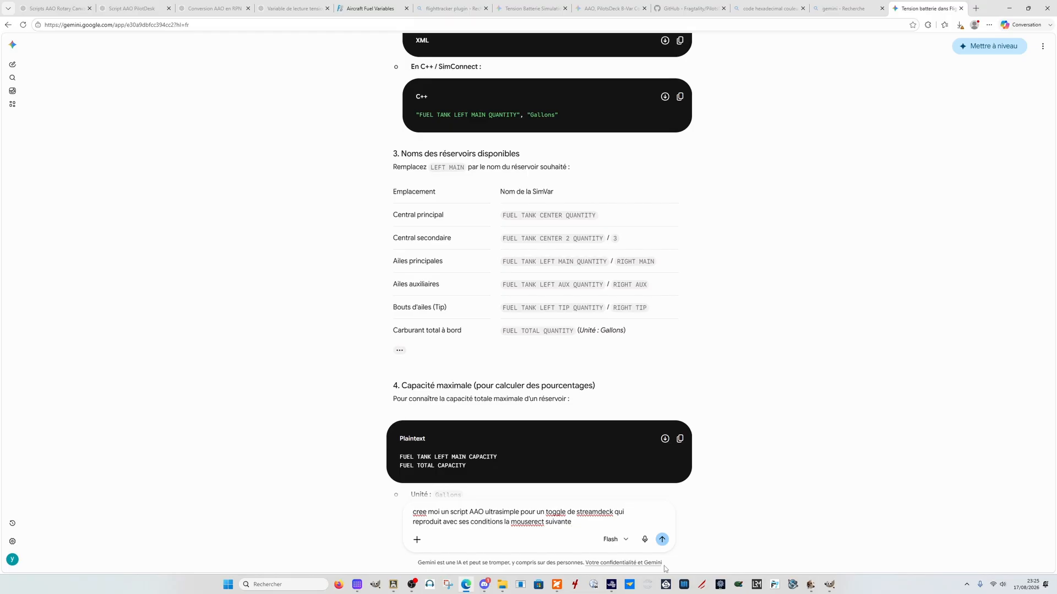
type(":")
key("ctrl+v")
key("Return")
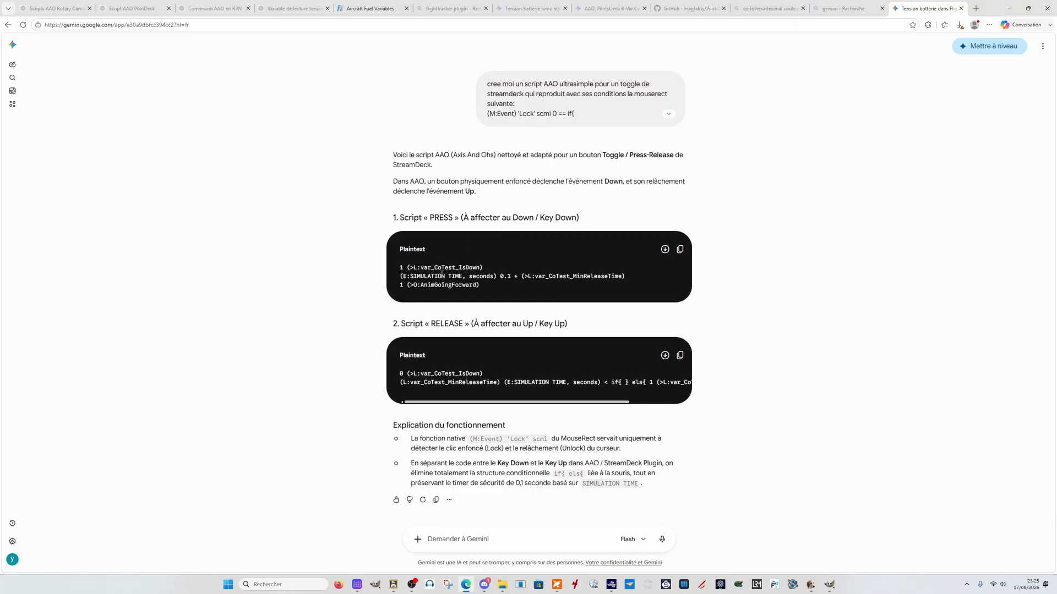
- Copy Gemini's PRESS script, then switch to the Axis and Ohs Edit Scripts window and move it fully into view
left_click(679, 250)
left_click(357, 583)
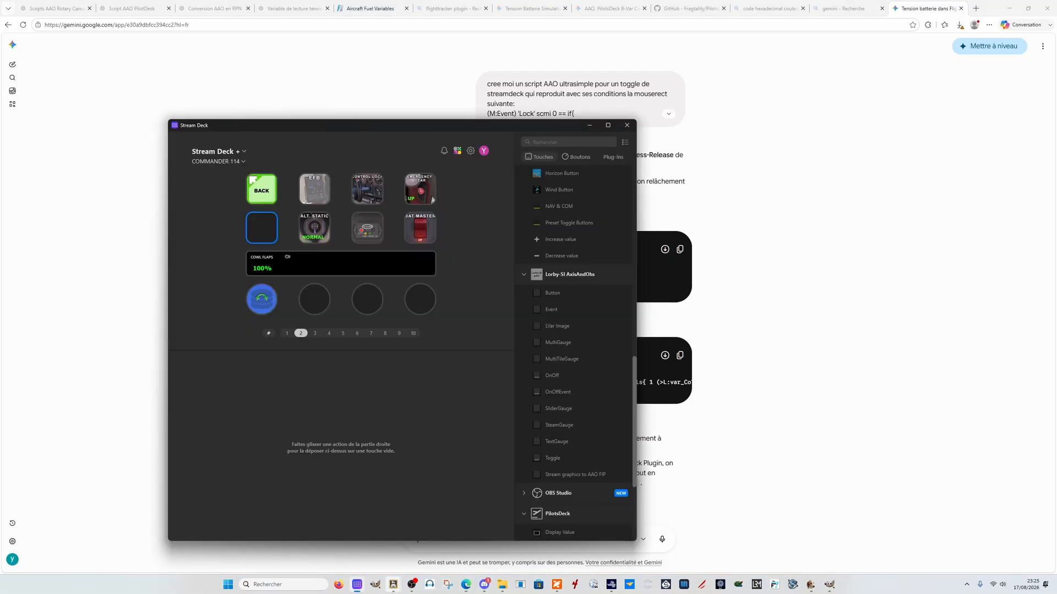
left_click(391, 582)
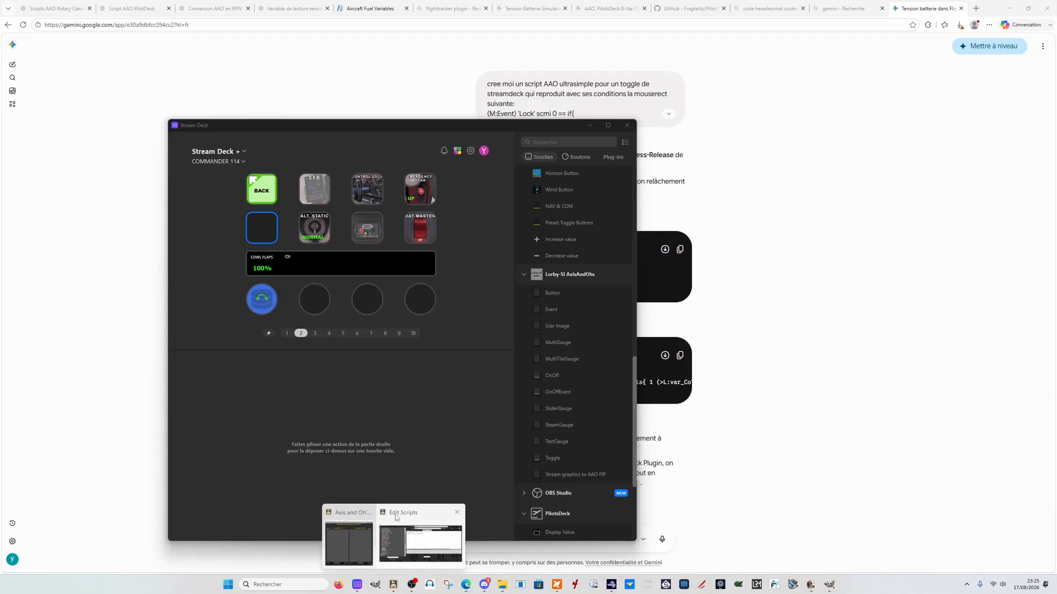
left_click(403, 513)
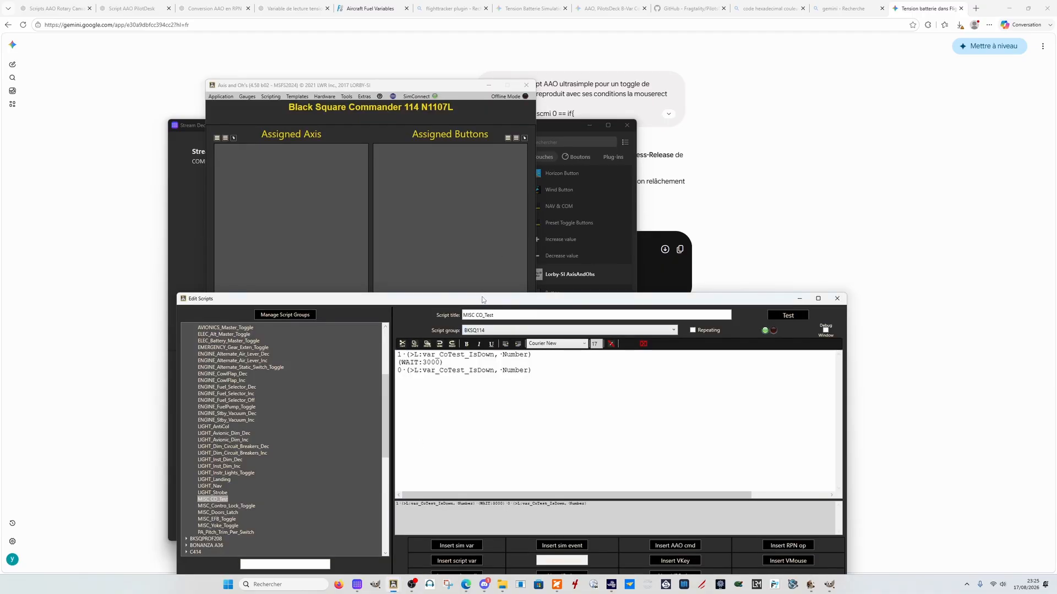
left_click_drag(479, 302, 516, 171)
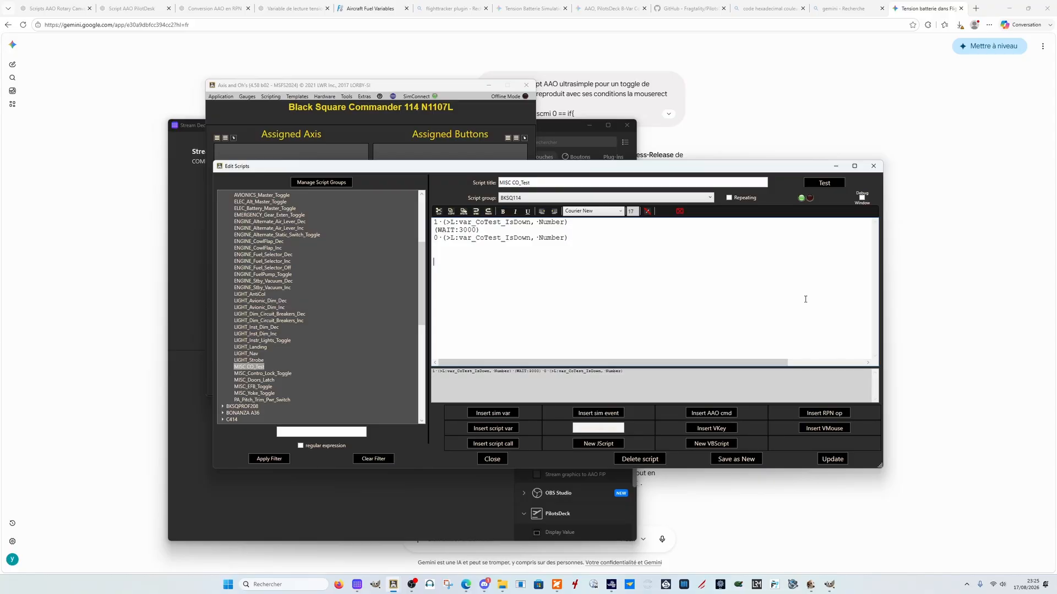
- Paste the PRESS script below the existing lines of MISC CO_Test and compare its commands with the original ones
key("ctrl+v")
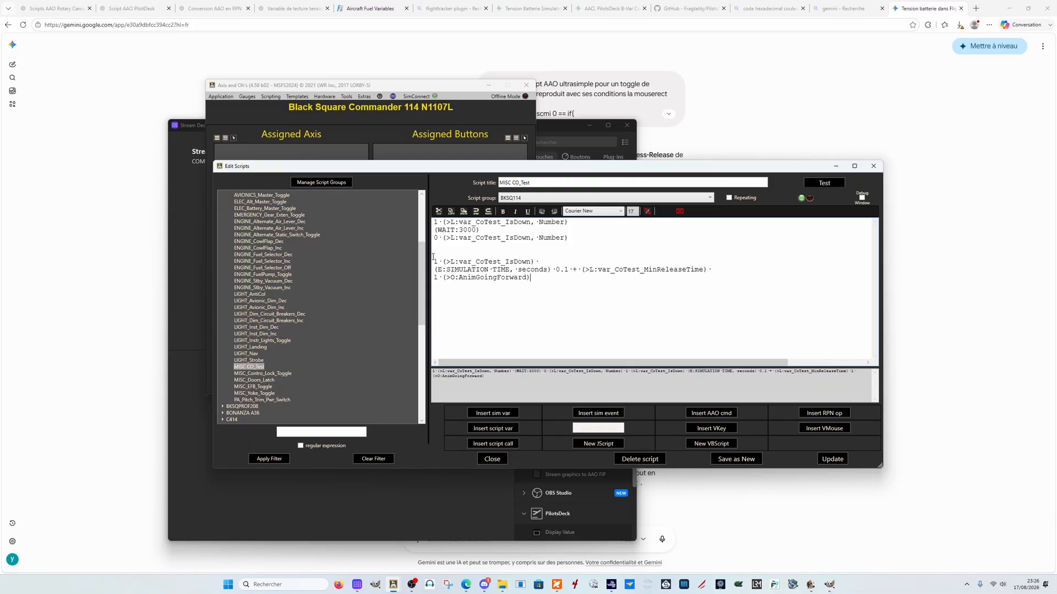
left_click_drag(434, 262, 710, 280)
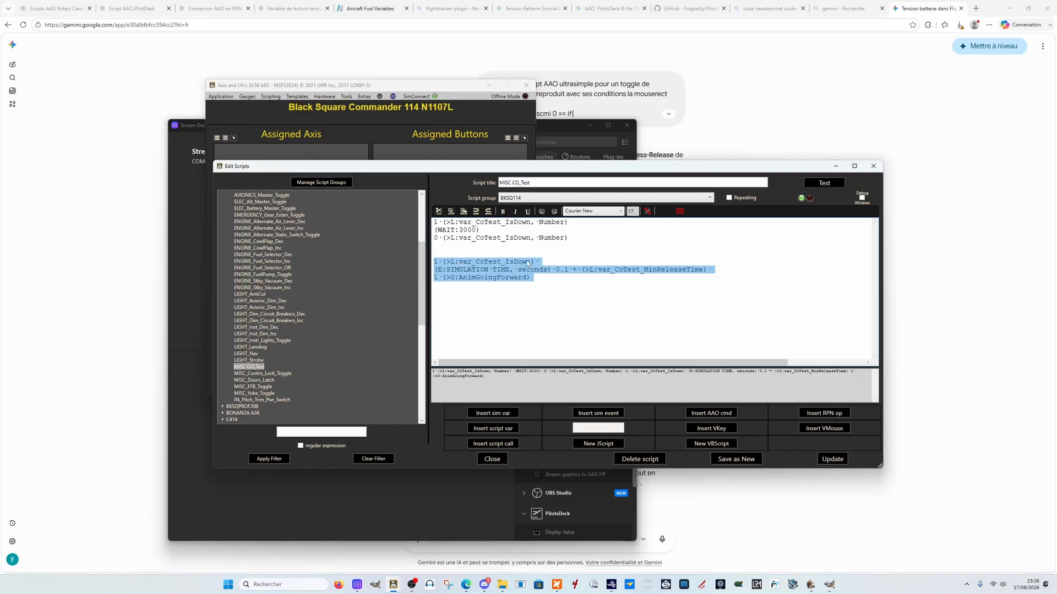
left_click(528, 290)
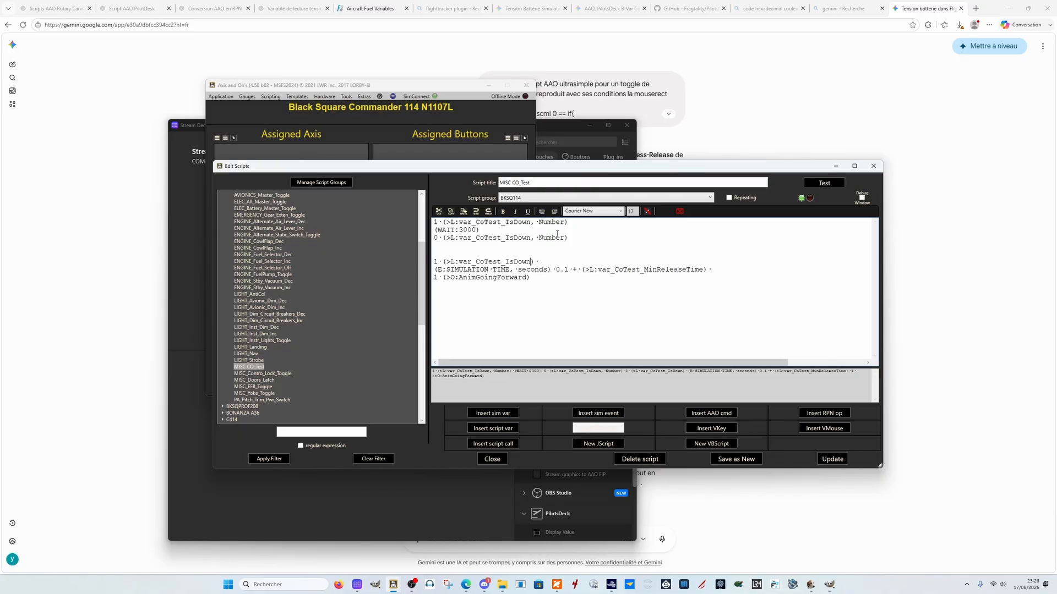
left_click_drag(569, 223, 539, 223)
left_click_drag(435, 269, 712, 269)
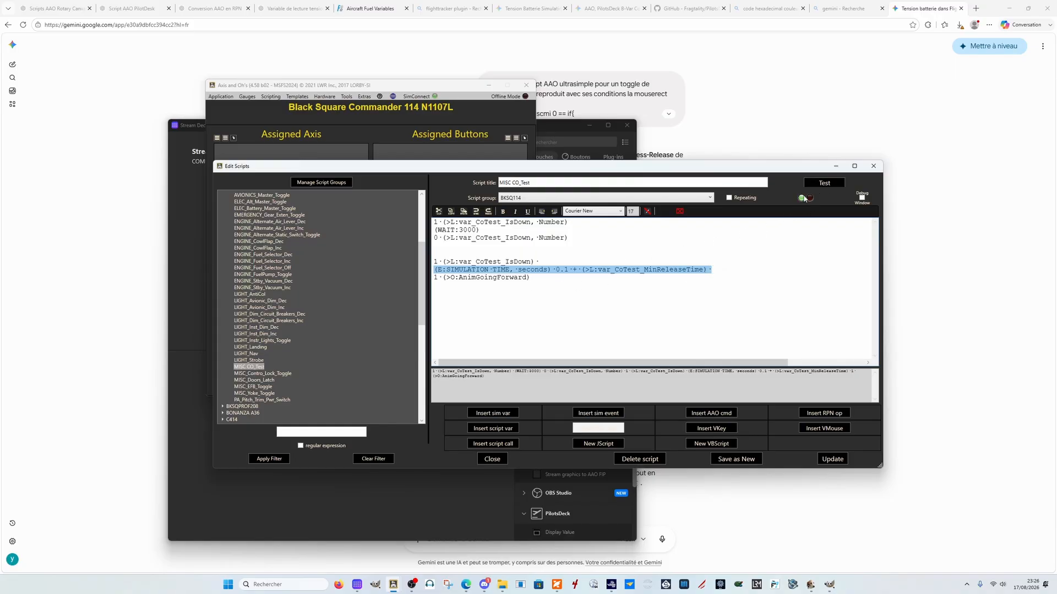
- Delete all the pasted PRESS lines from MISC CO_Test and highlight the script's first var_CoTest_IsDown line
left_click_drag(553, 283, 414, 274)
key("Delete")
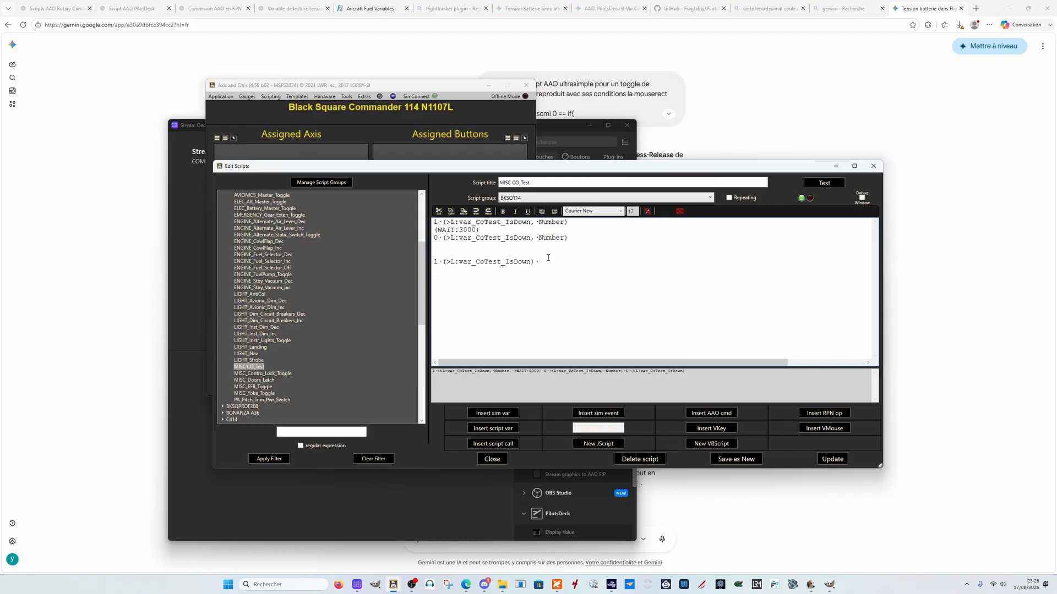
left_click_drag(544, 257, 441, 262)
left_click_drag(551, 264, 550, 263)
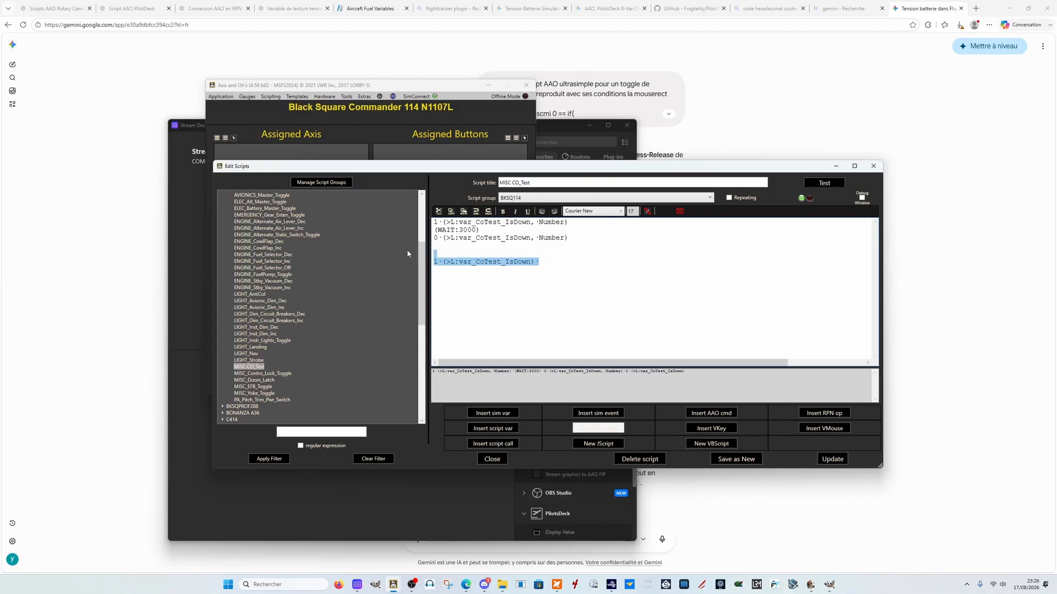
key("Delete")
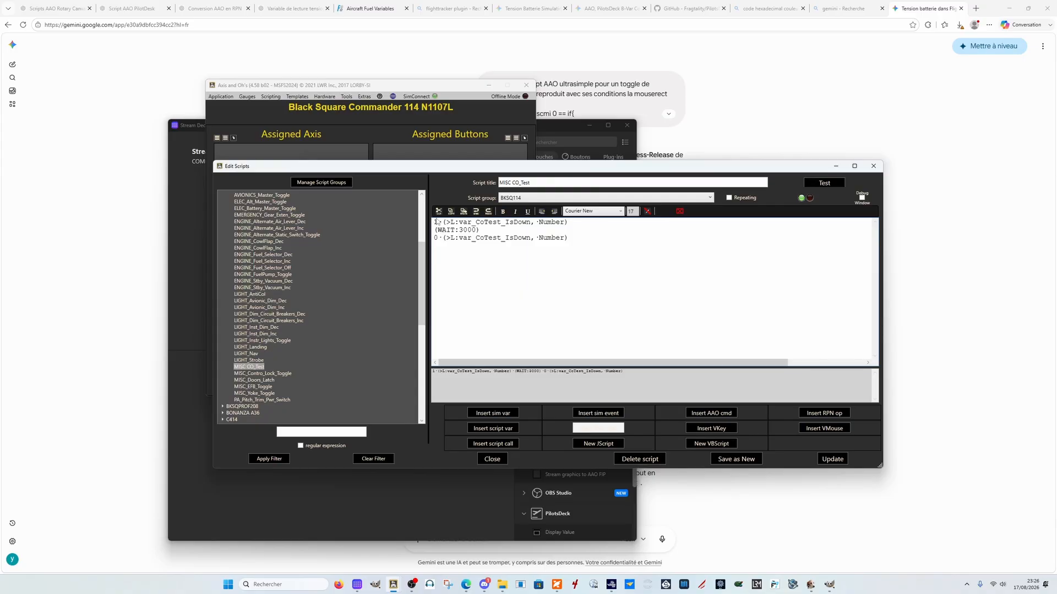
left_click_drag(434, 222, 568, 222)
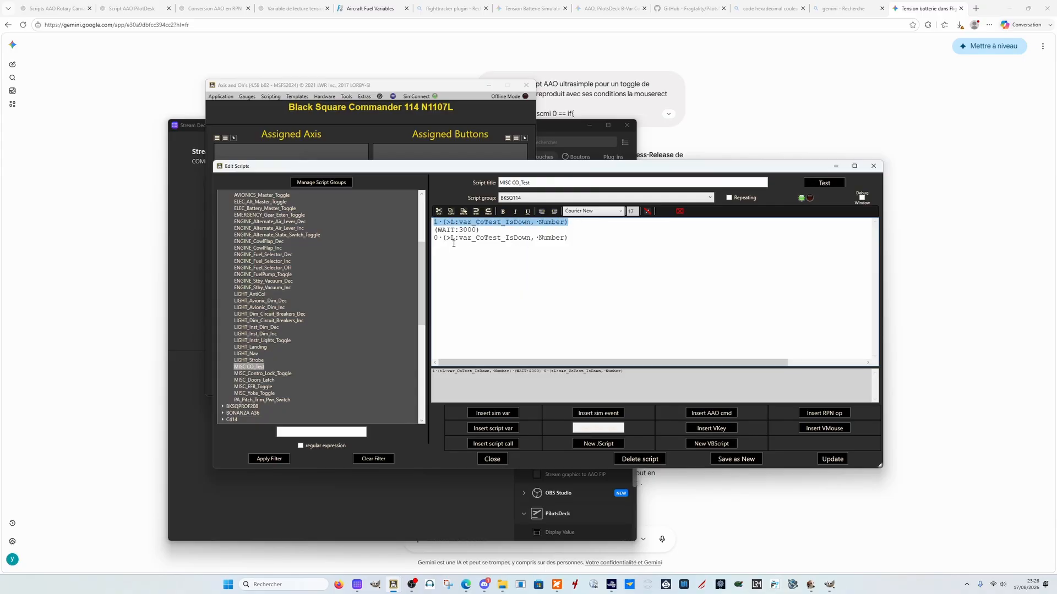
- Highlight the closing var_CoTest_IsDown line of MISC CO_Test, then open ChatGPT from the Streamdeck bookmarks folder in a new browser tab
left_click_drag(433, 238, 609, 370)
left_click(729, 534)
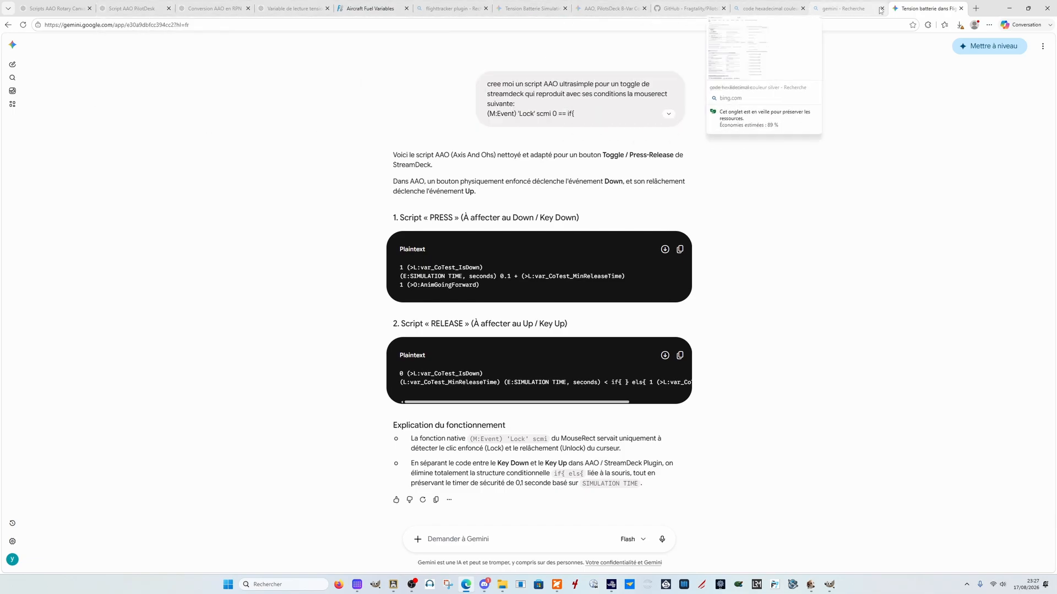
left_click(975, 9)
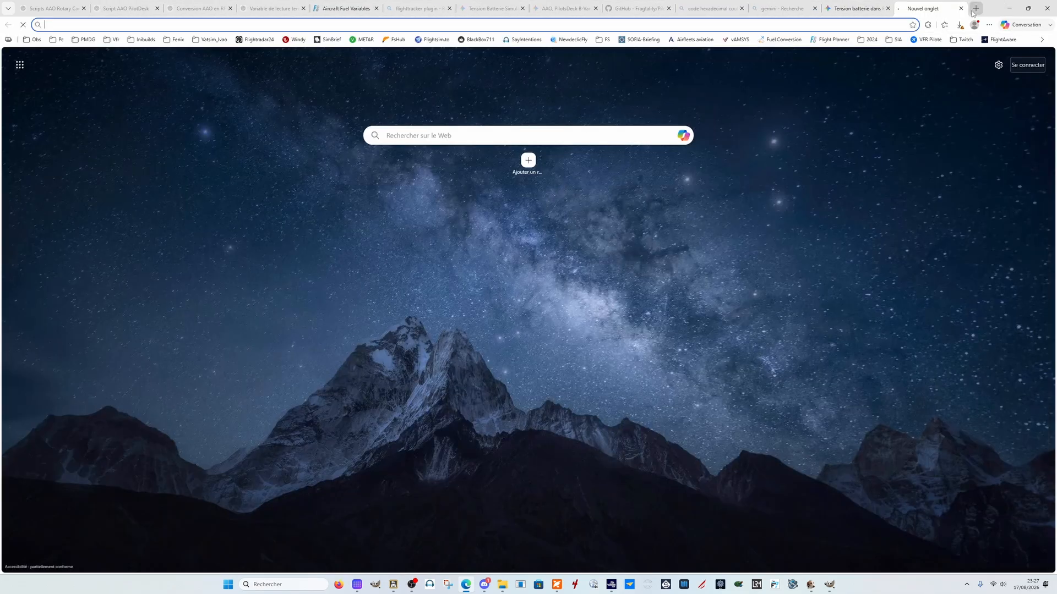
left_click(1042, 41)
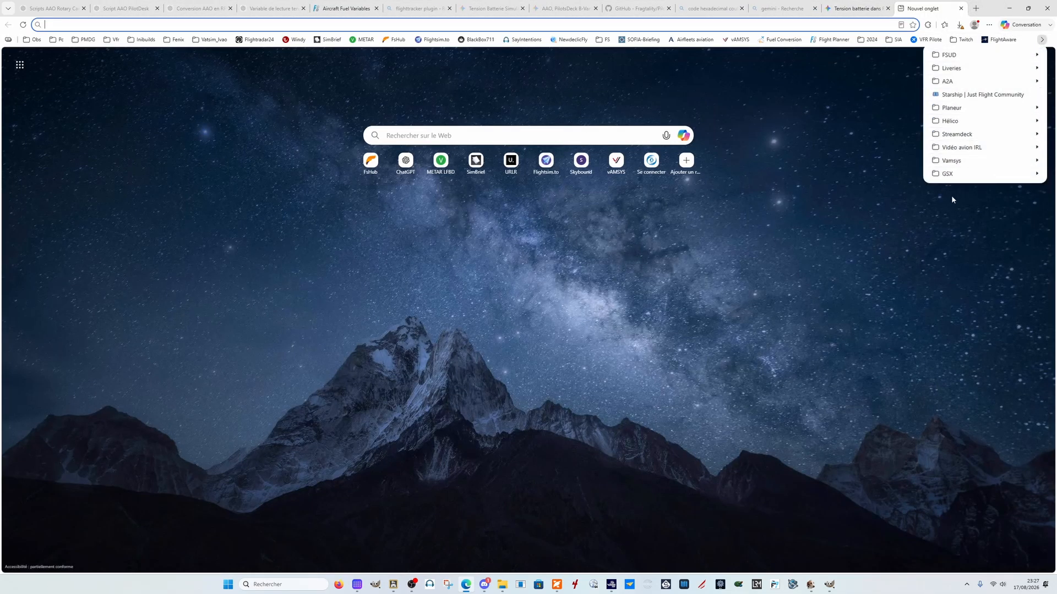
mouse_move(961, 134)
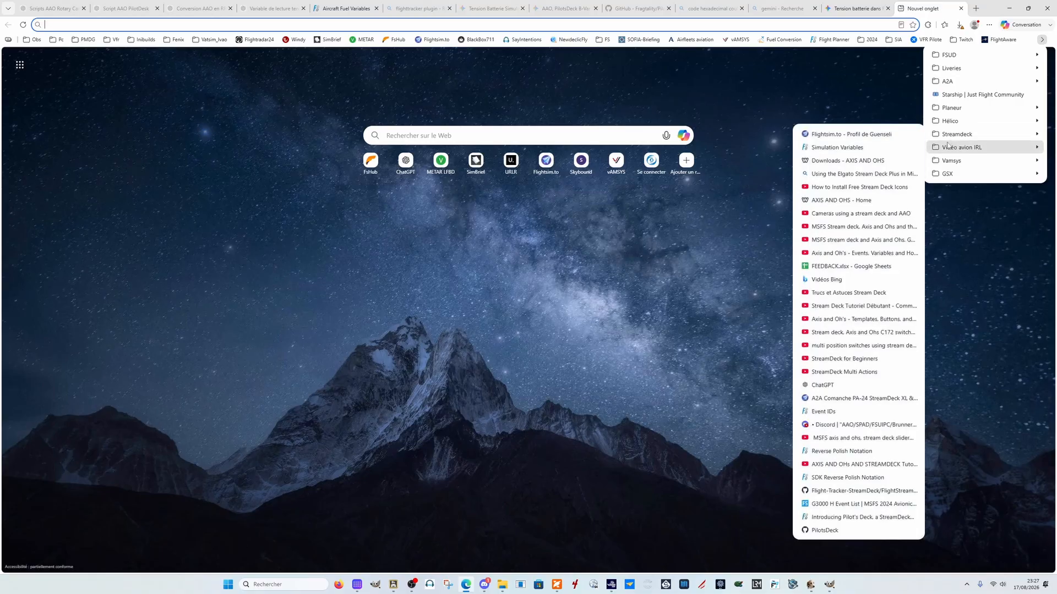
left_click(803, 385)
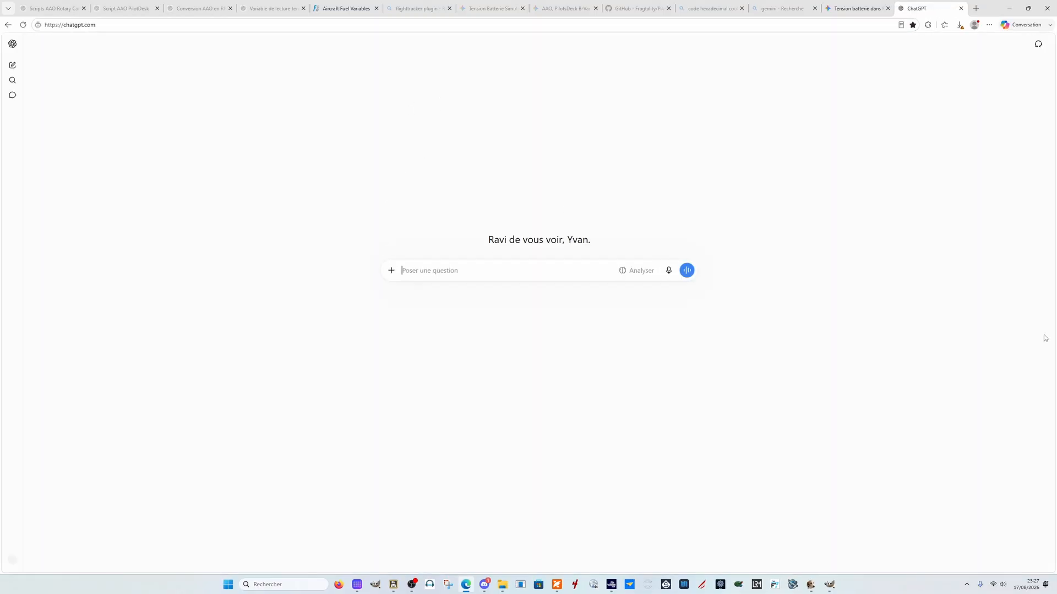
- Ask ChatGPT "cree moi un script AAO simple pour un toggle de streamdeck qui reproduit avec ses conditions l'action de la mouserect suivante:" with the copied PRESS code
type("cree mo")
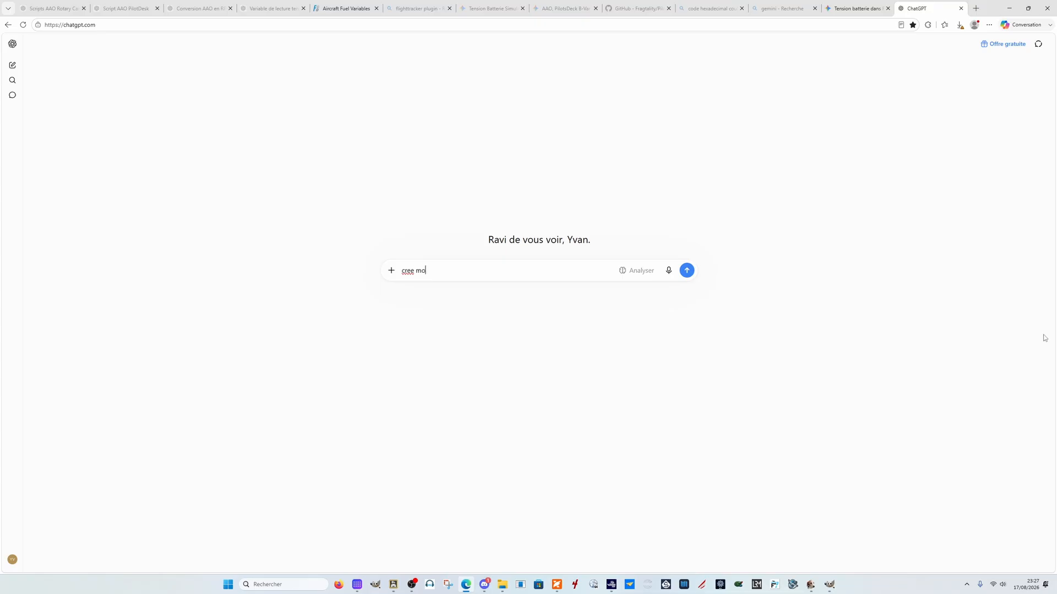
type("i ")
type("un script A")
type("AO")
type(" ultra")
type(" si")
key("BackSpace")
key("BackSpace")
key("BackSpace")
key("BackSpace")
key("BackSpace")
type("simple pour un toggle de stream")
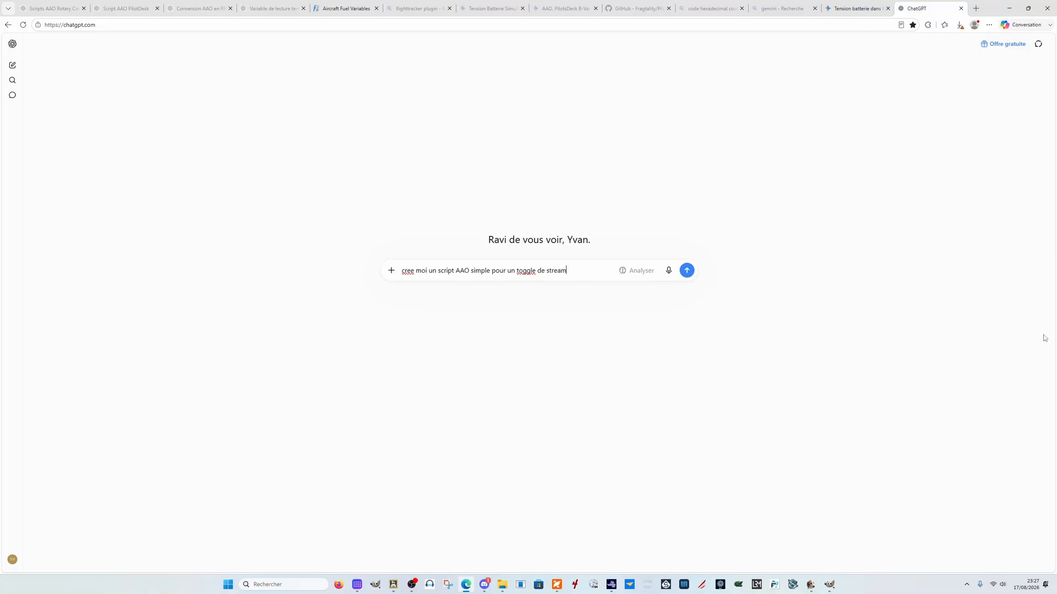
type("deck qui reprodui")
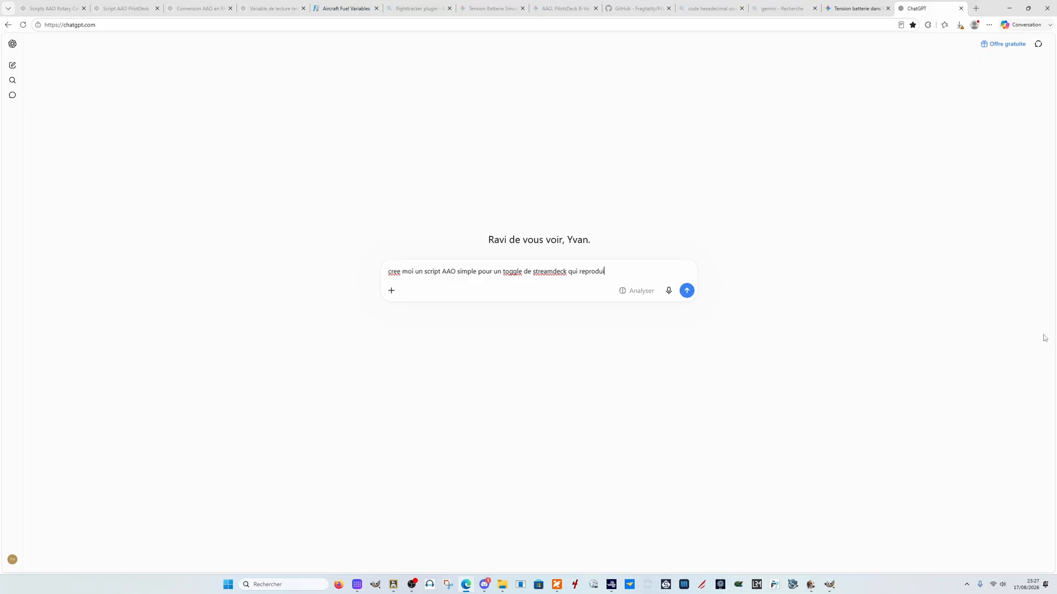
type("t avec ses conditions l'action de la m")
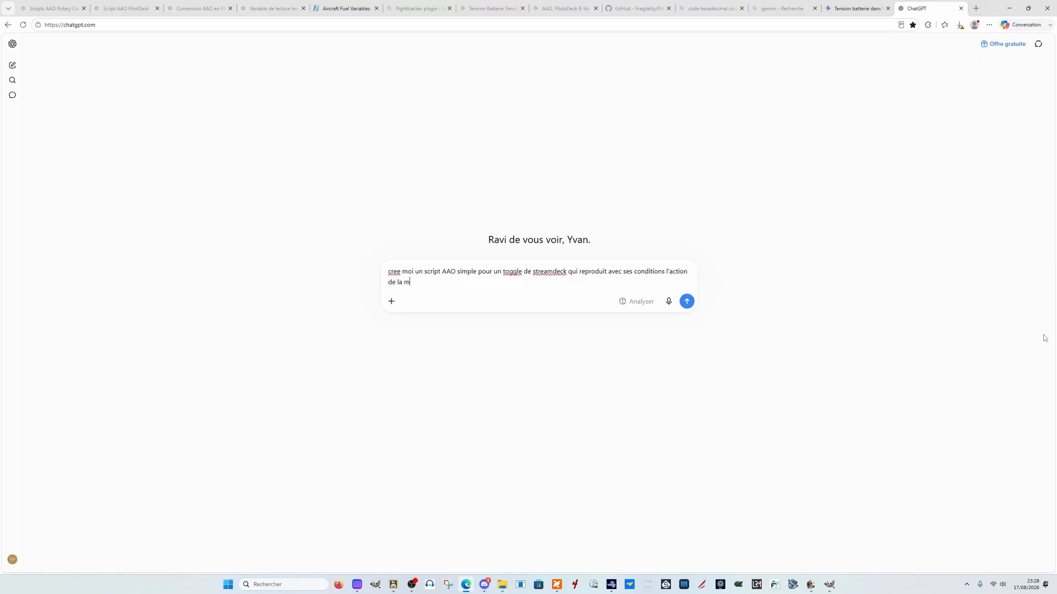
type("ouserect suivante:")
type("1 (>L:var_CoTest_IsDown) (E:SIMULATION TIME, seconds) 0.1 + (>L:var_CoTest_MinReleaseTime) 1 (>O:AnimGoingForward)")
key("Return")
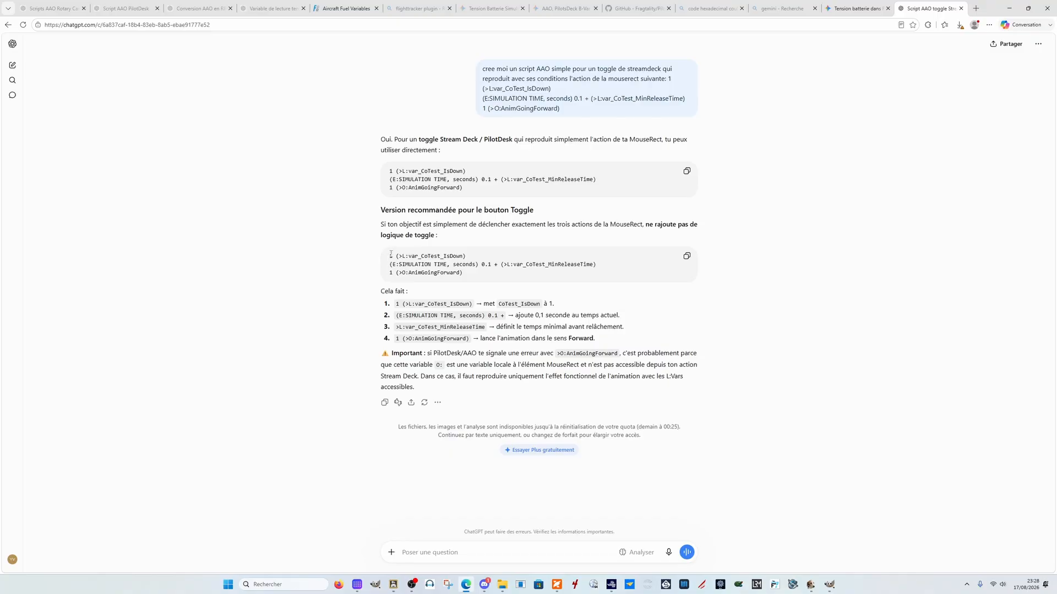
- Highlight the line 1 (>L:var_CoTest_IsDown) in ChatGPT's recommended toggle script to examine it
mouse_move(391, 253)
left_mouse_down()
mouse_move(469, 253)
mouse_move(389, 255)
left_mouse_up()
left_click(473, 253)
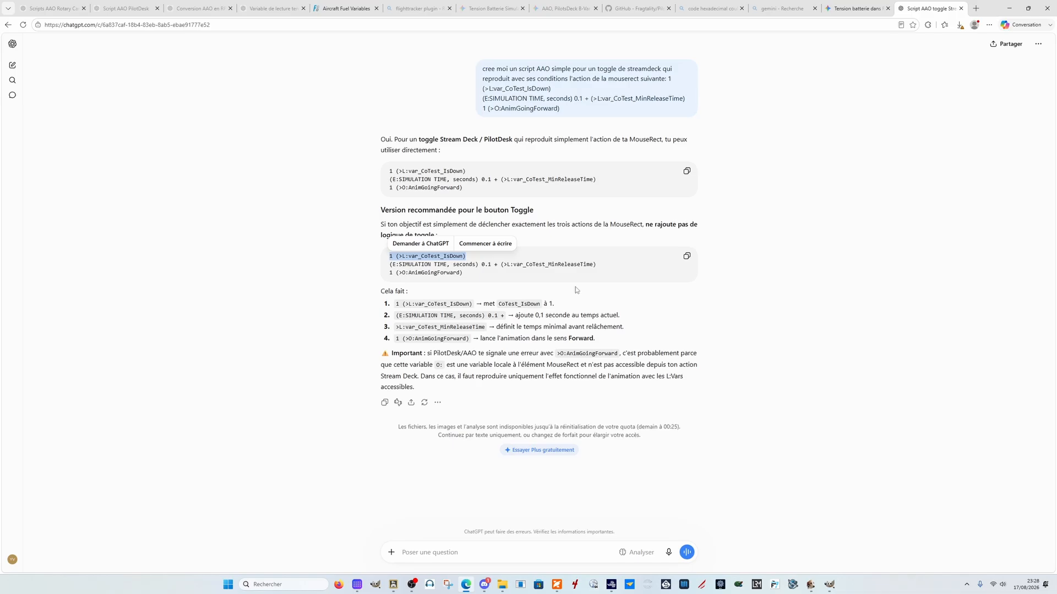
left_click(340, 255)
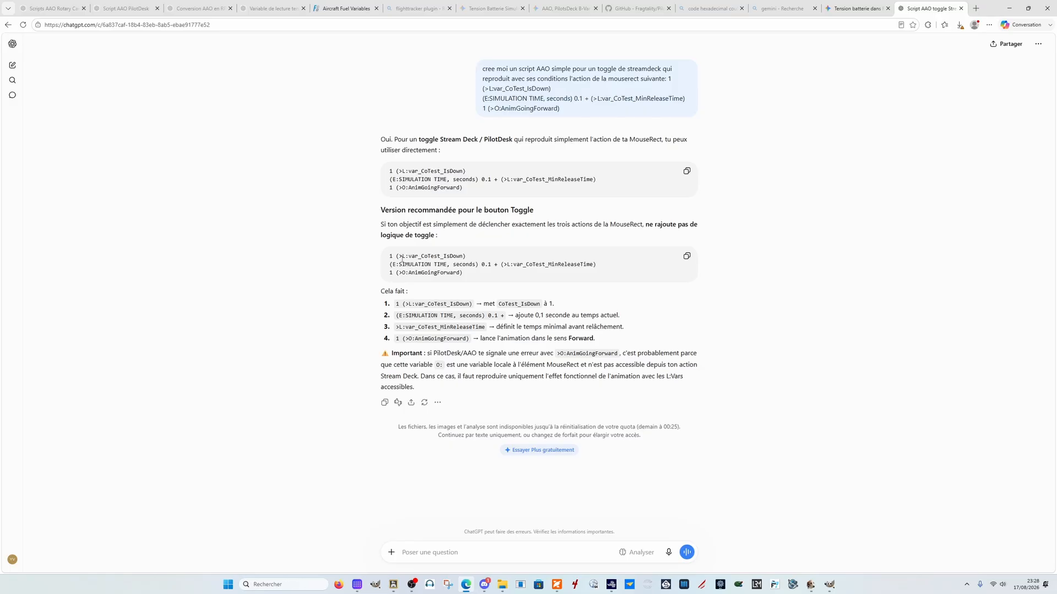
mouse_move(398, 257)
left_mouse_down()
mouse_move(419, 257)
mouse_move(390, 257)
left_mouse_up()
left_click(462, 256)
- Return to the Axis and Ohs Edit Scripts window and compare ChatGPT's line with the MISC CO_Test script
left_click(393, 584)
left_click(410, 512)
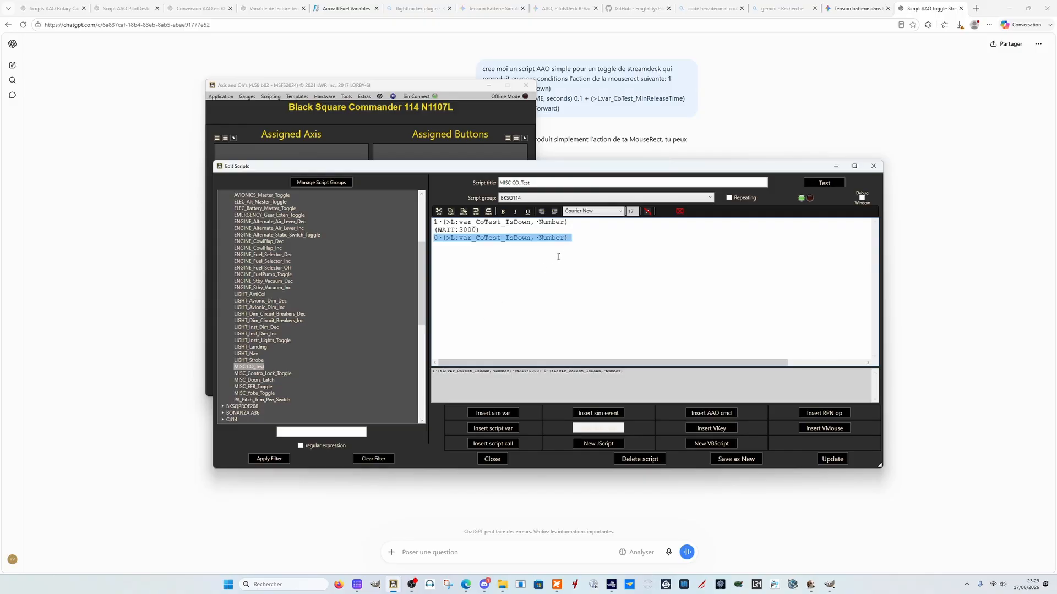
left_click(530, 249)
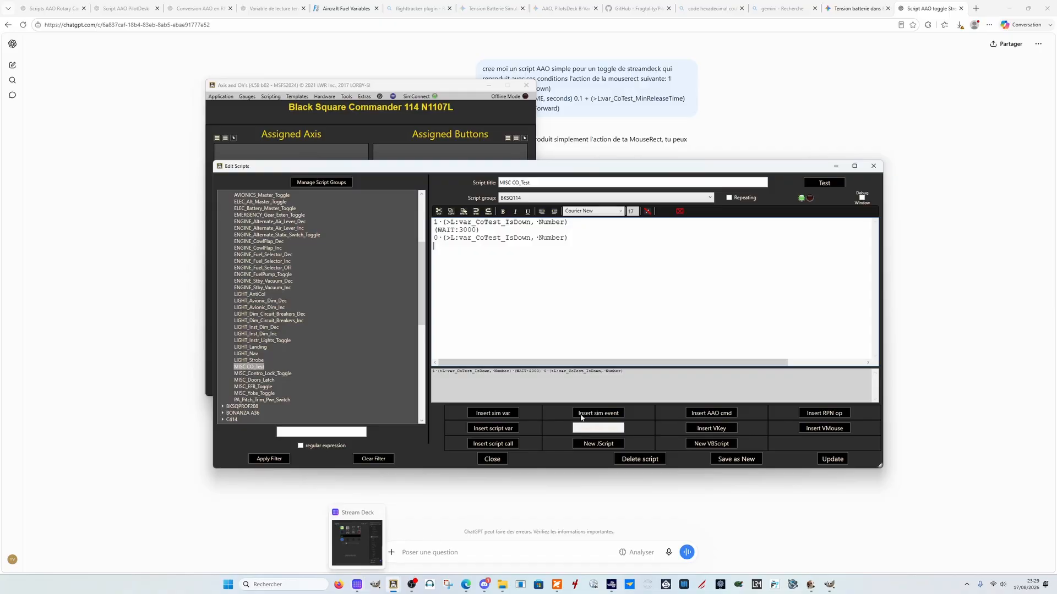
- Switch to Stream Deck and review the BAT MASTER key's Toggle settings, from the key events to the long press fields
mouse_move(358, 582)
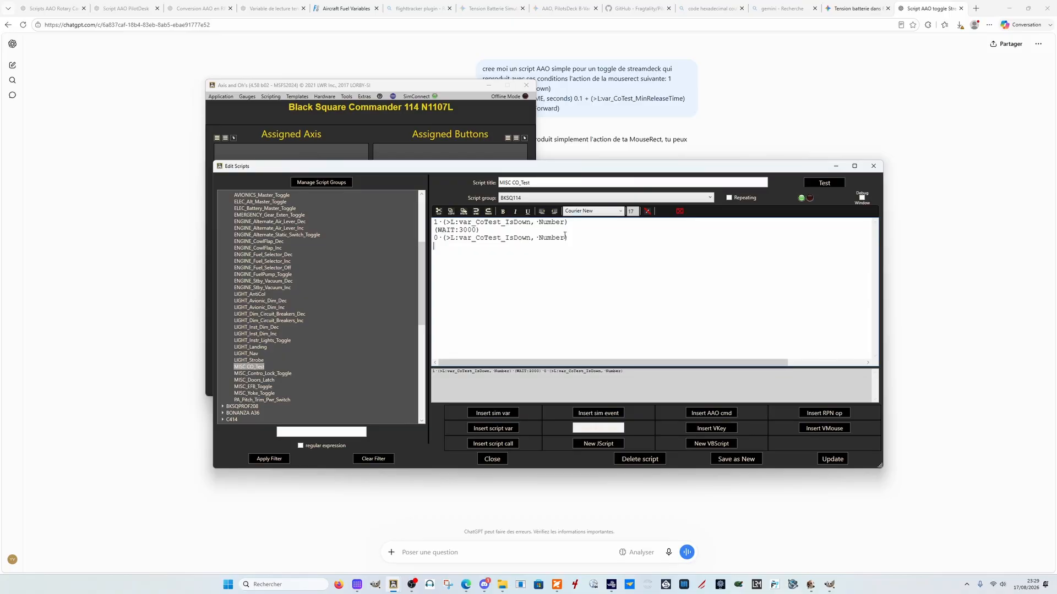
left_click(337, 587)
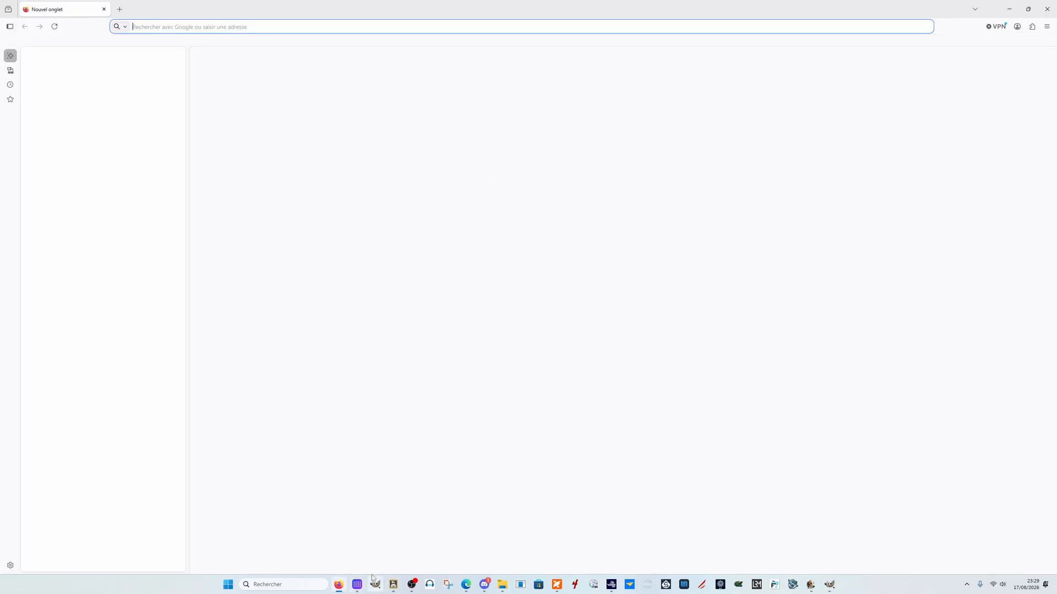
left_click(358, 585)
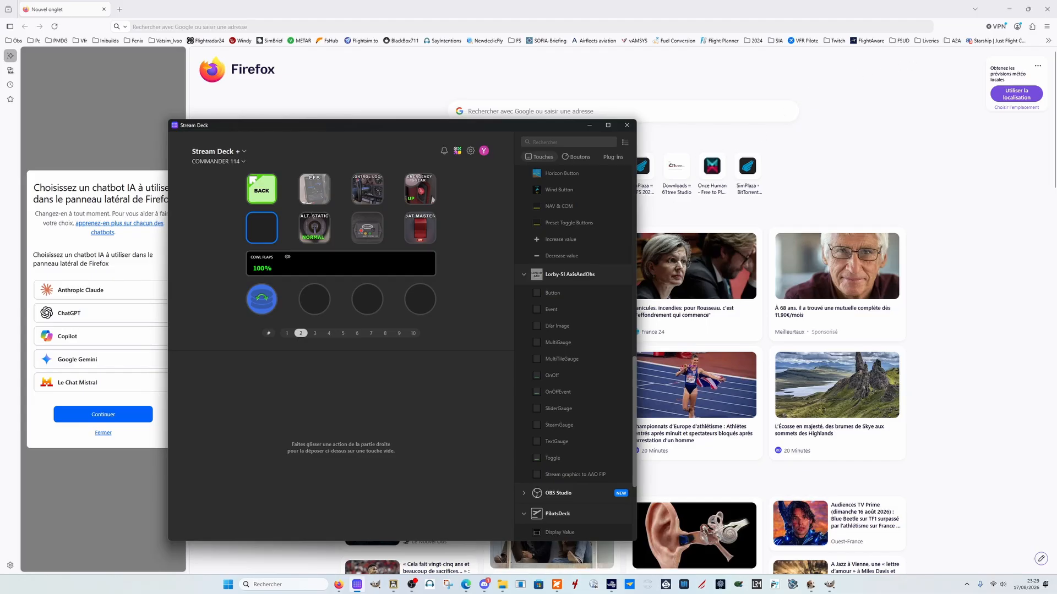
left_click(1047, 8)
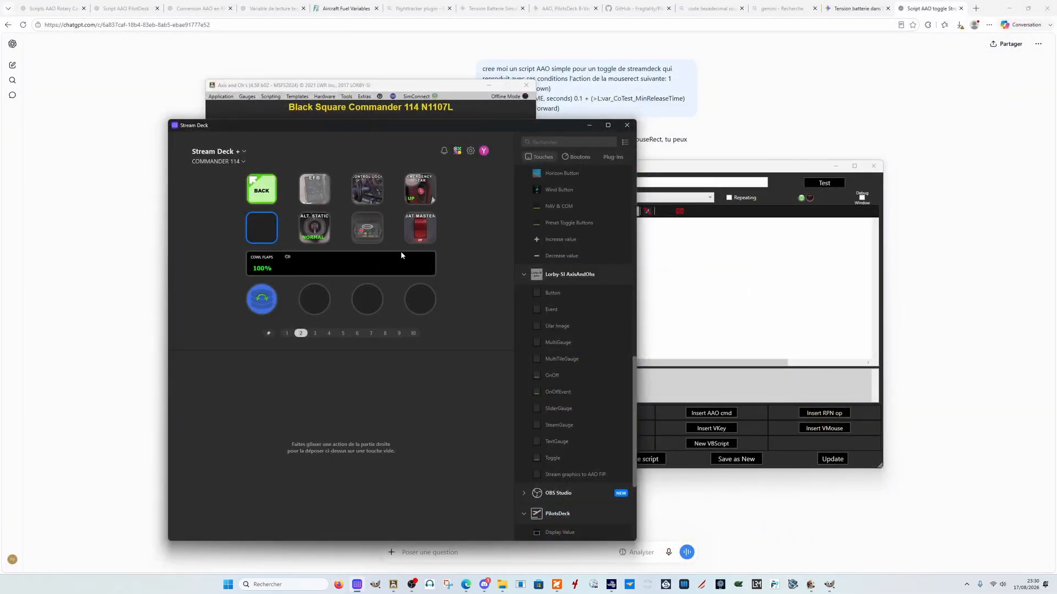
left_click(427, 242)
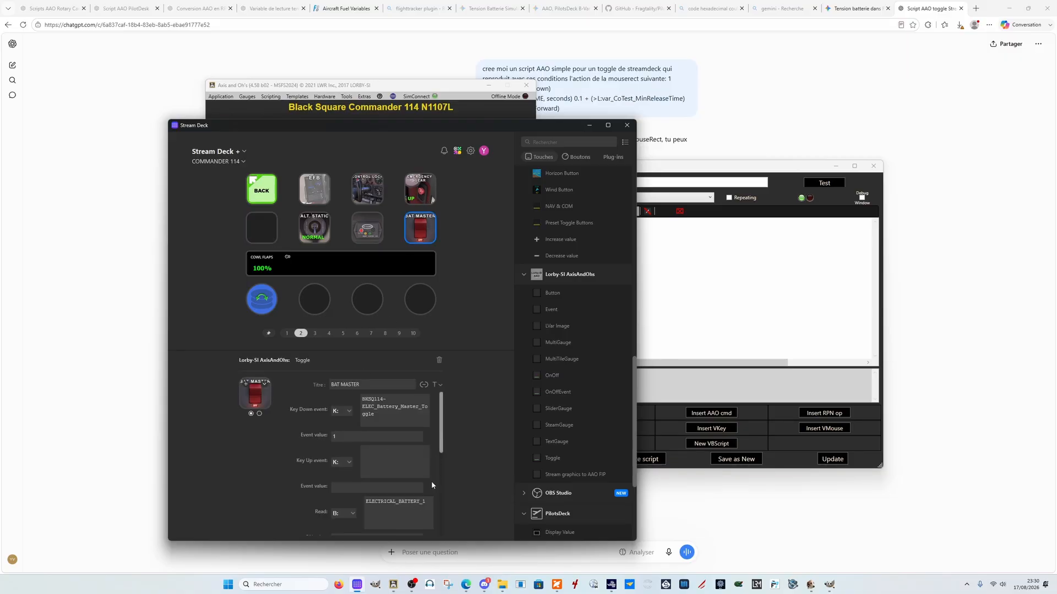
left_click_drag(442, 427, 441, 452)
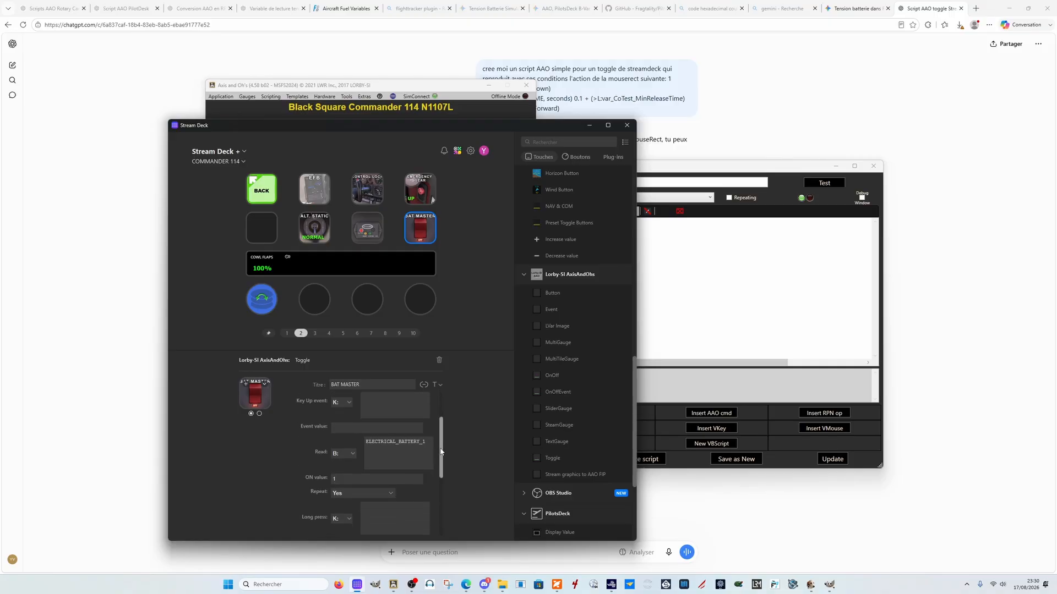
left_click_drag(441, 452, 440, 458)
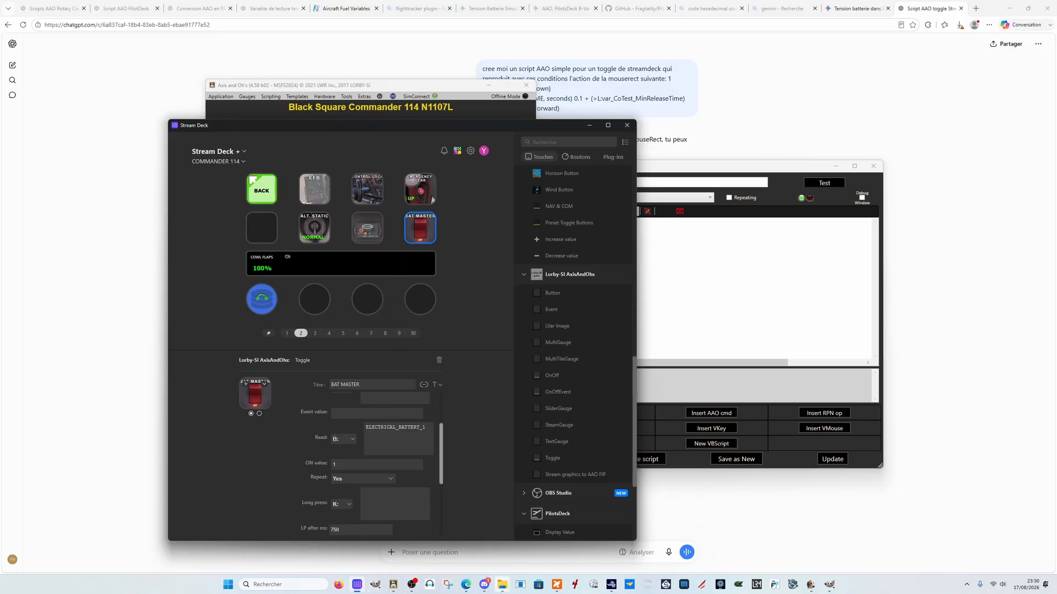
- Open the Téléchargements folder in File Explorer and browse through the Gemini-generated switch and button images
mouse_move(502, 587)
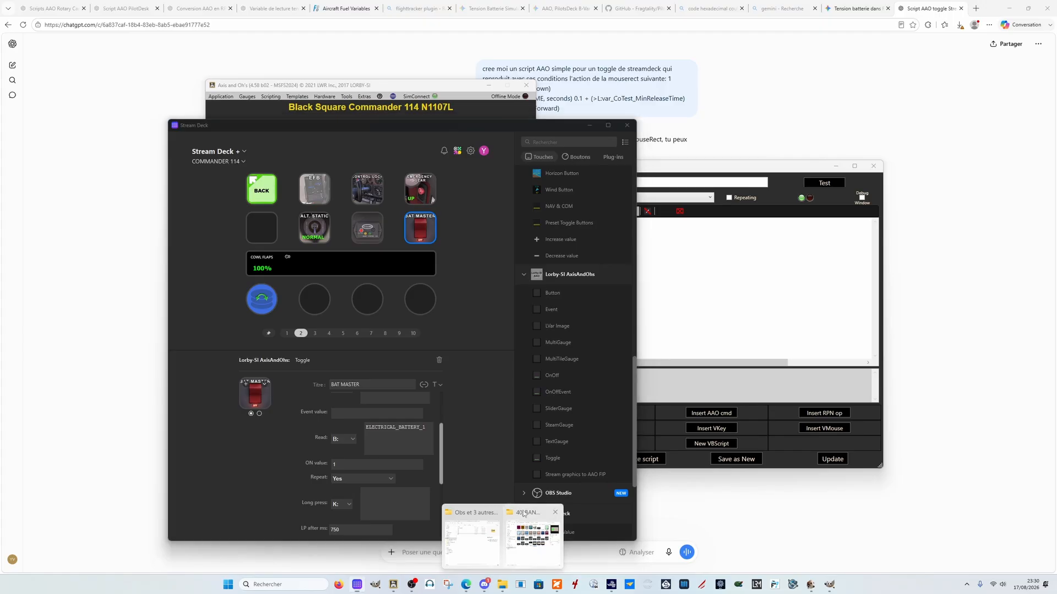
left_click(532, 539)
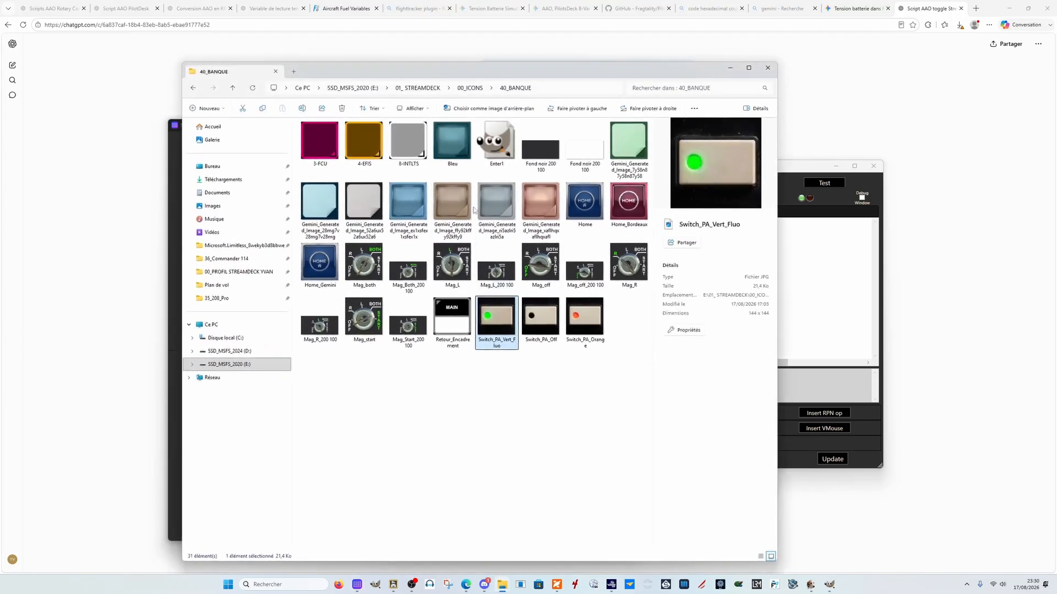
left_click(470, 88)
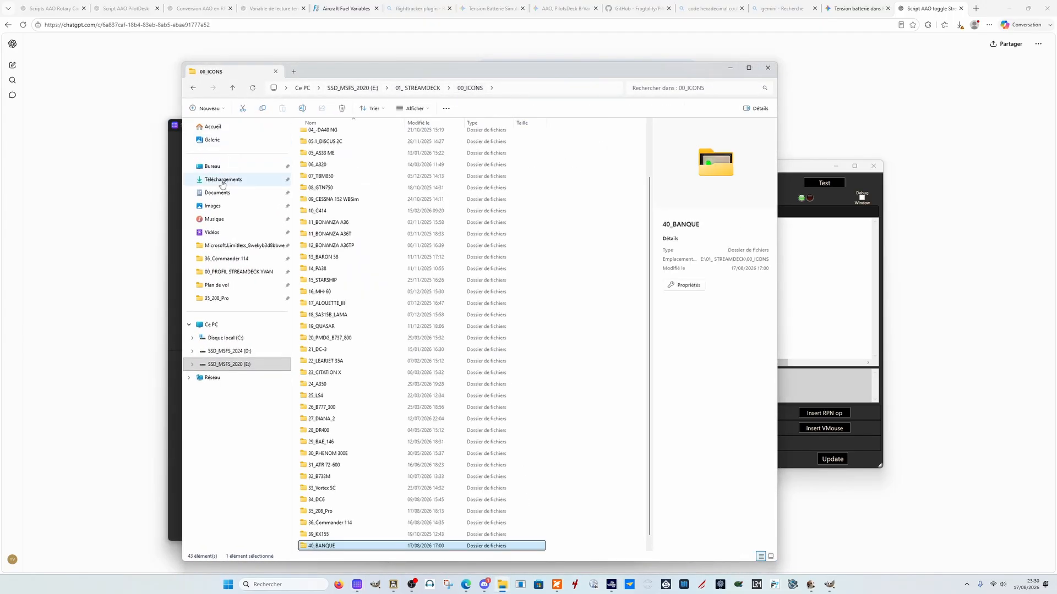
left_click(222, 180)
scroll(444, 235, "down", 10)
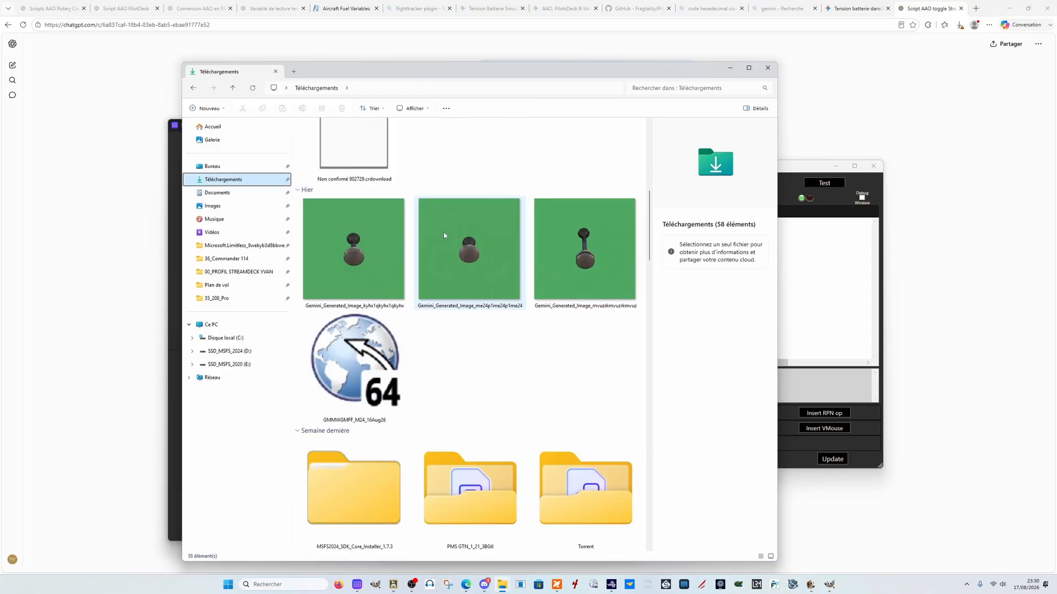
scroll(472, 342, "down", 9)
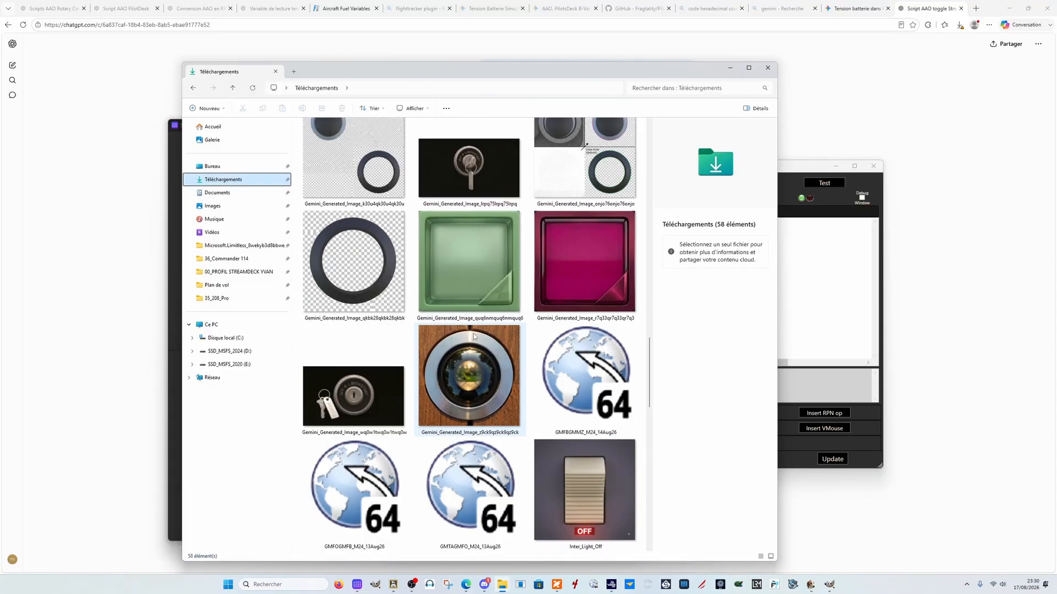
scroll(476, 330, "up", 7)
scroll(476, 341, "down", 3)
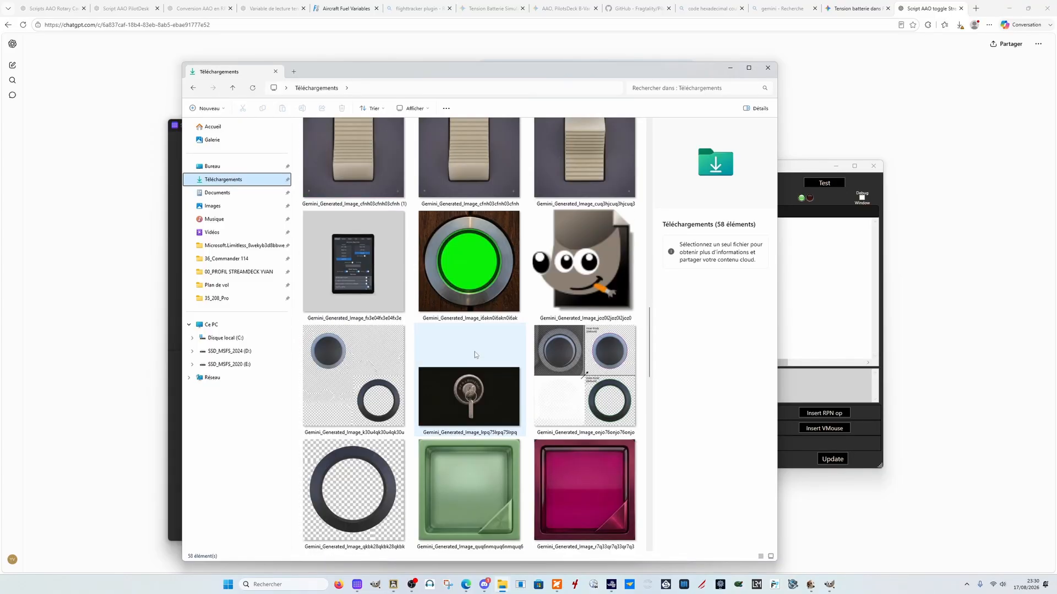
scroll(476, 355, "down", 10)
scroll(476, 355, "down", 10)
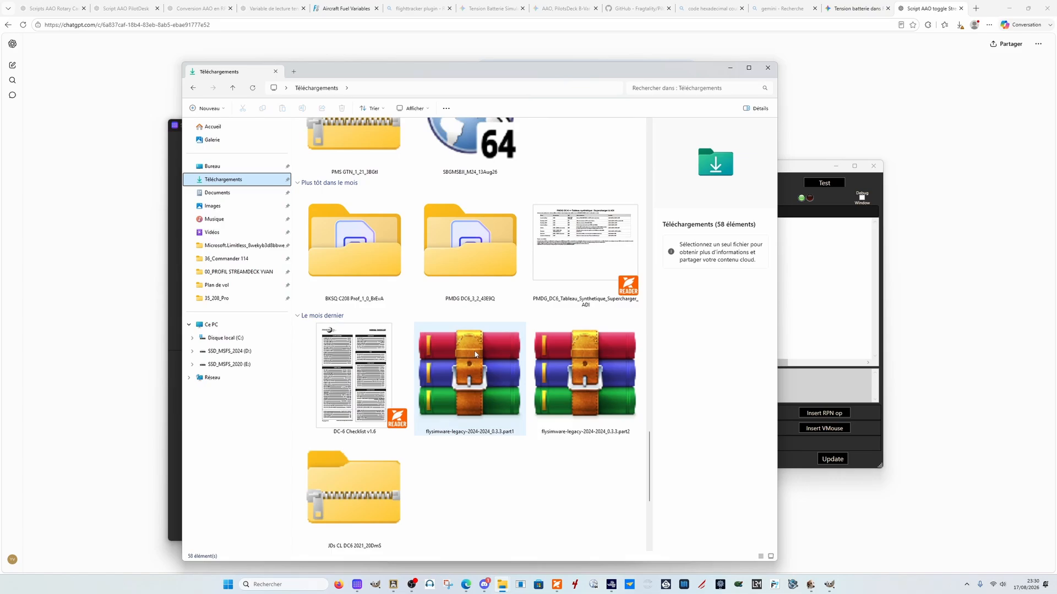
scroll(476, 355, "up", 10)
scroll(478, 342, "up", 15)
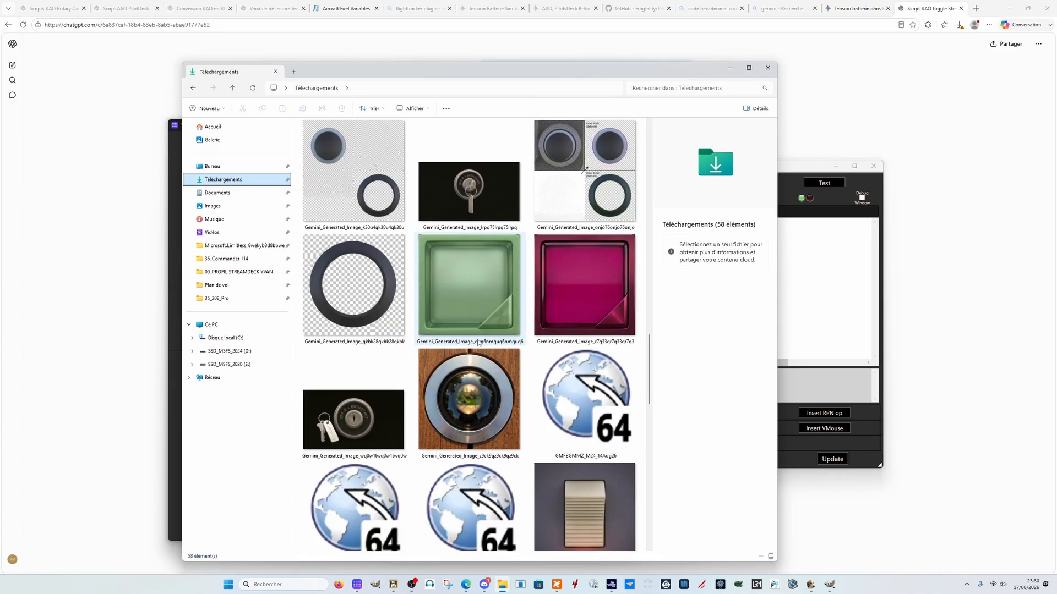
scroll(478, 342, "down", 3)
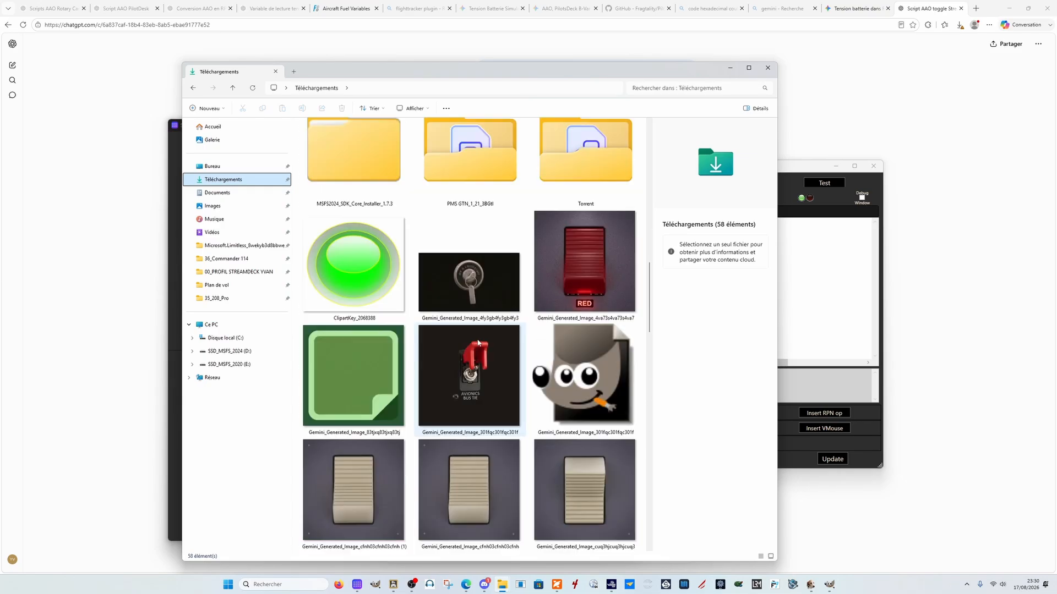
scroll(477, 343, "down", 4)
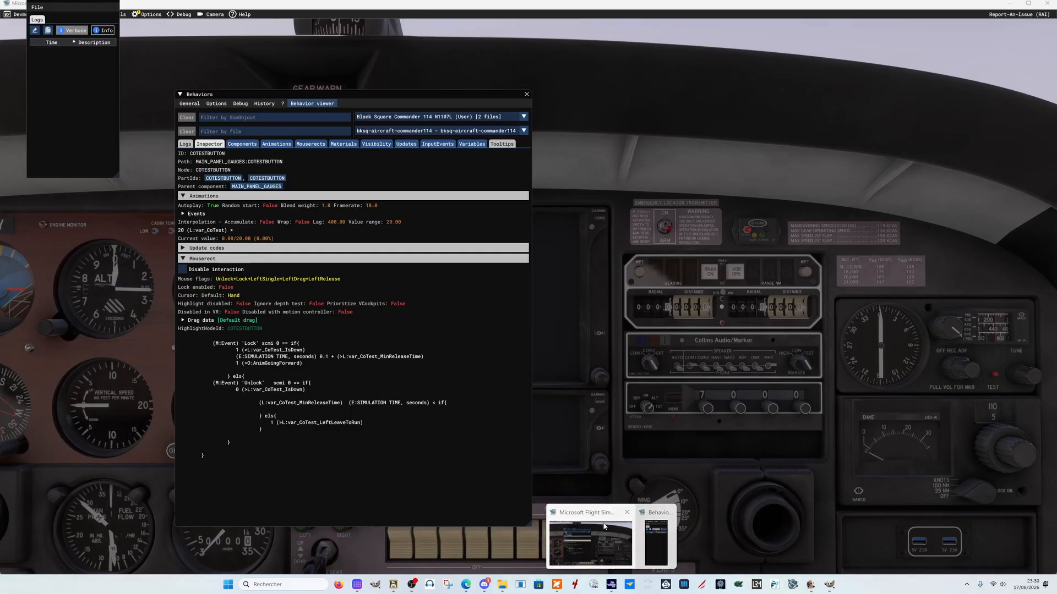
- Switch to Microsoft Flight Simulator and close the Behaviors window over the cockpit
left_click(593, 536)
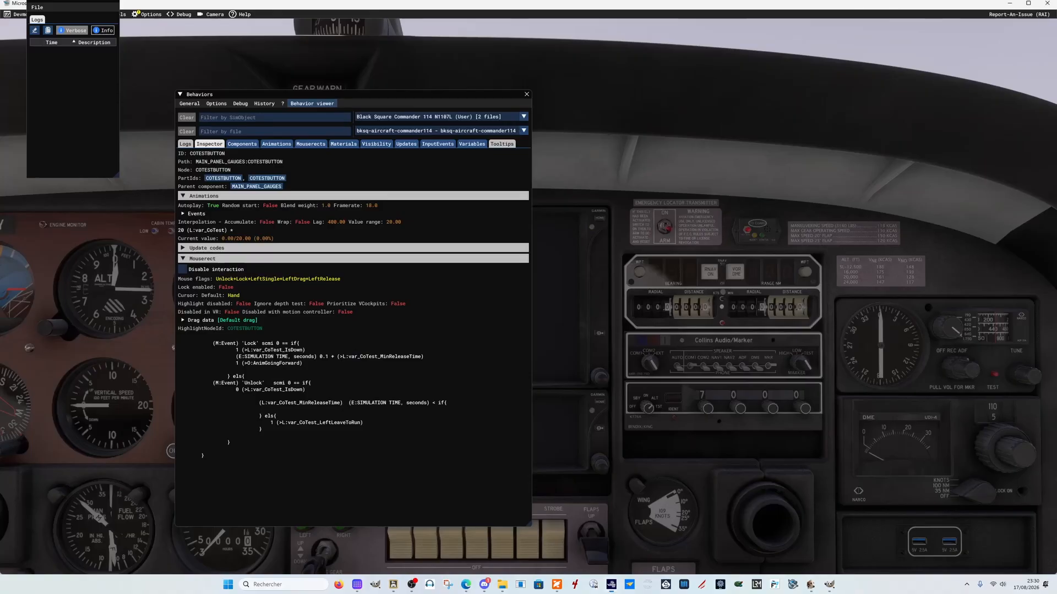
left_click(526, 94)
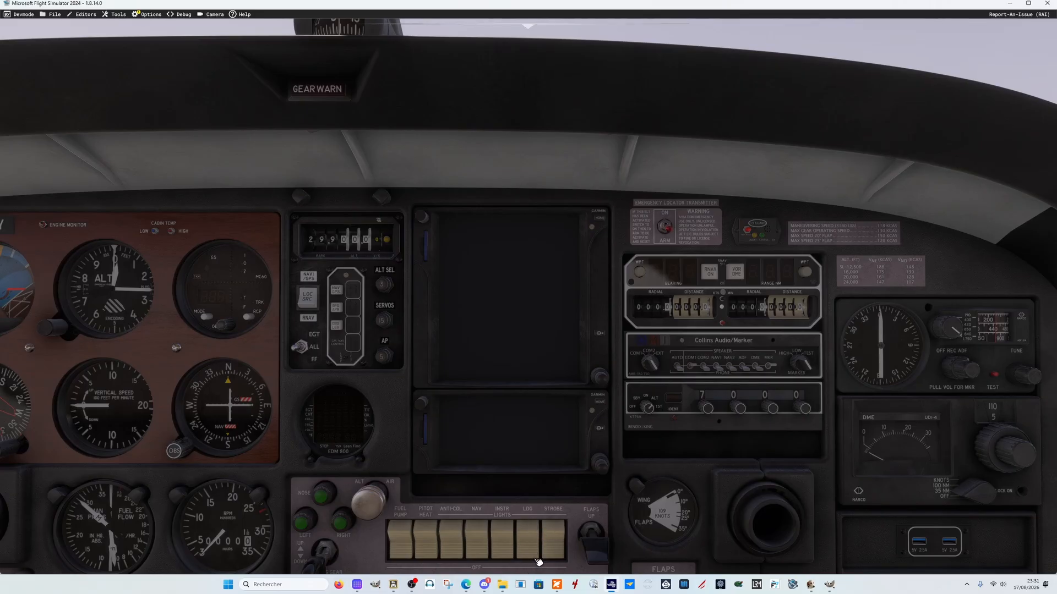
mouse_move(355, 588)
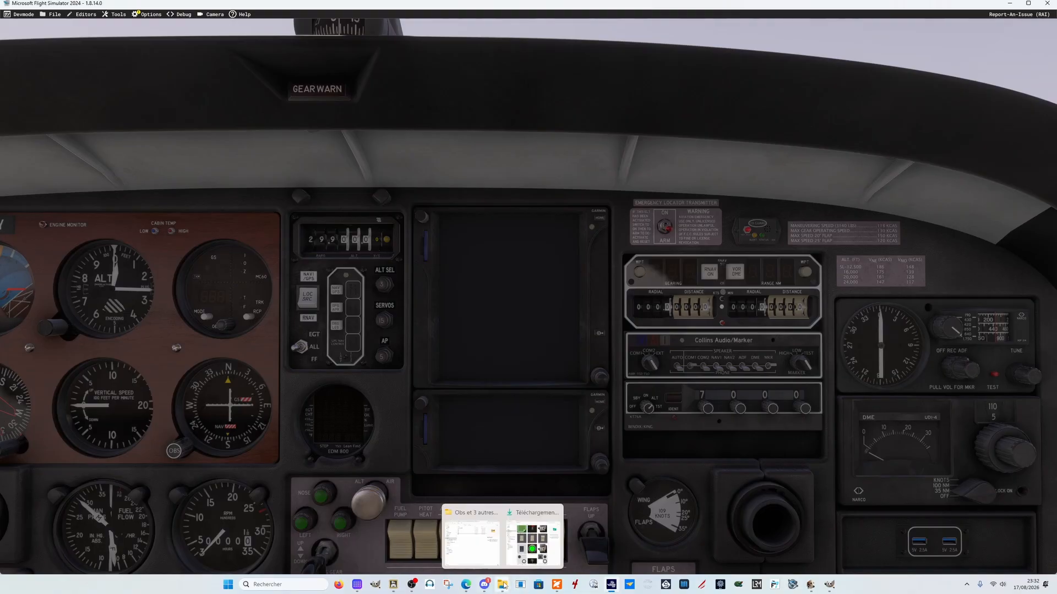
mouse_move(502, 584)
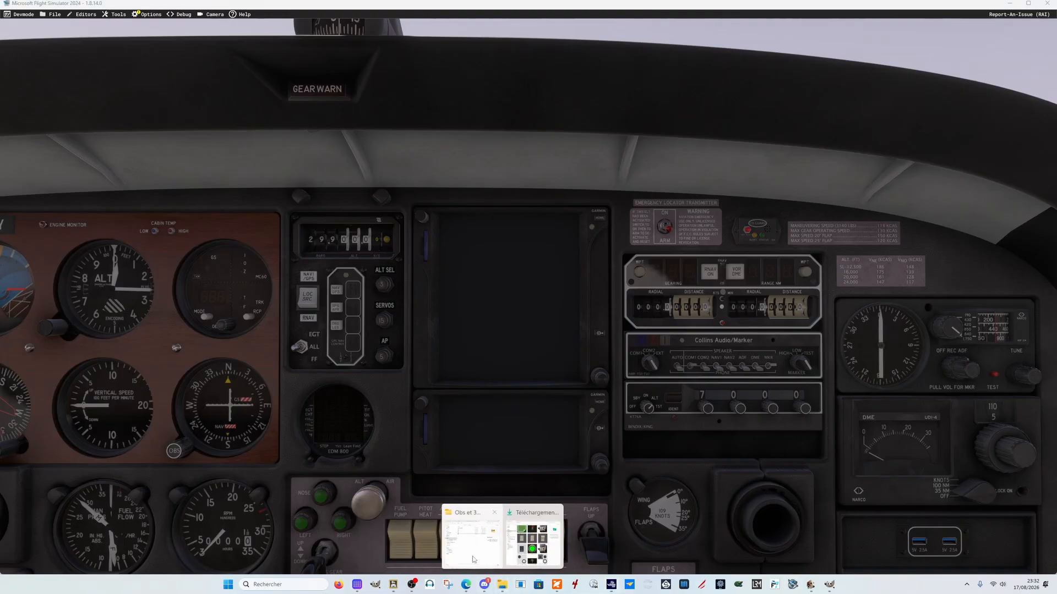
- In File Explorer, open the 36_Commander 114 icon folder under 01_ STREAMDECK and 00_ICONS on the SSD_MSFS_2020 (E:) drive
left_click(528, 514)
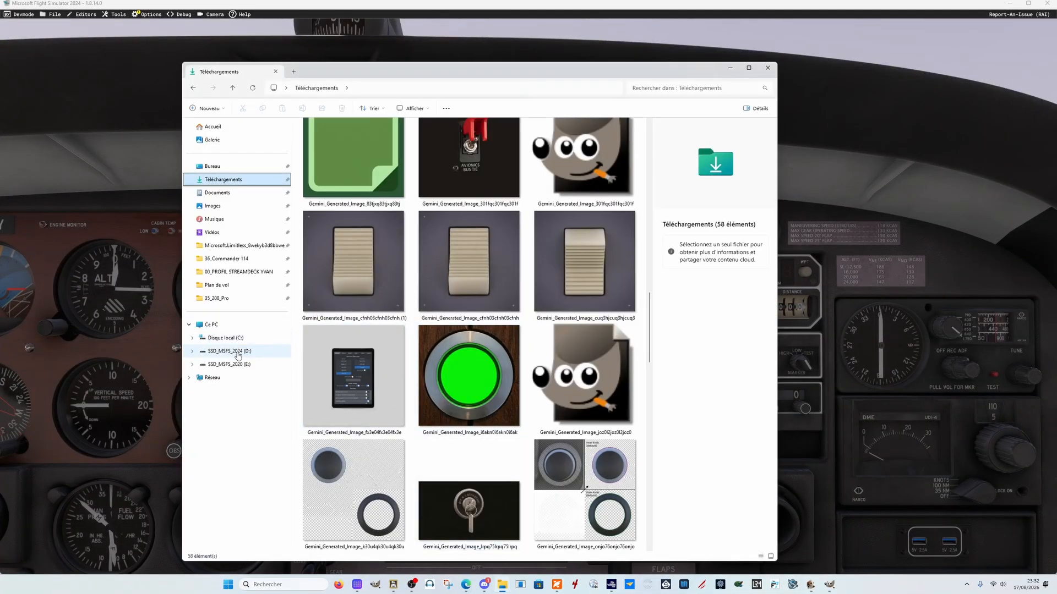
left_click(231, 365)
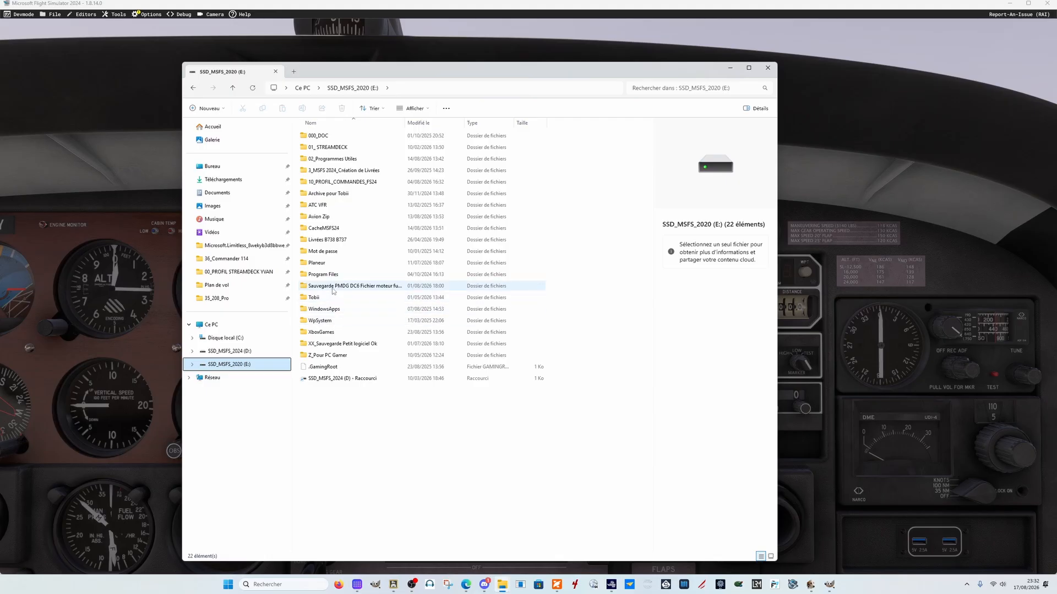
double_click(336, 149)
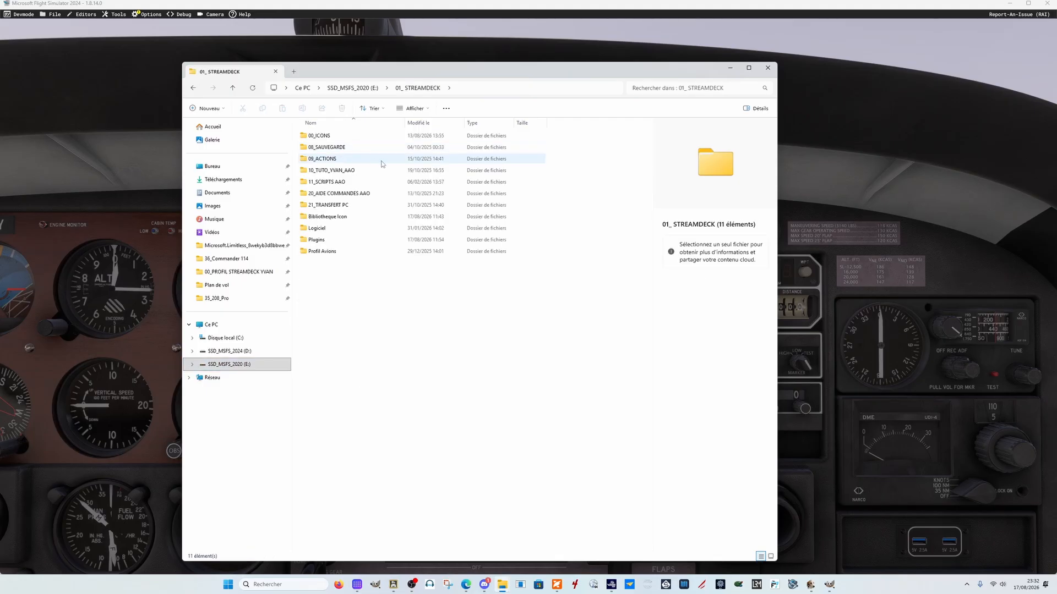
double_click(345, 148)
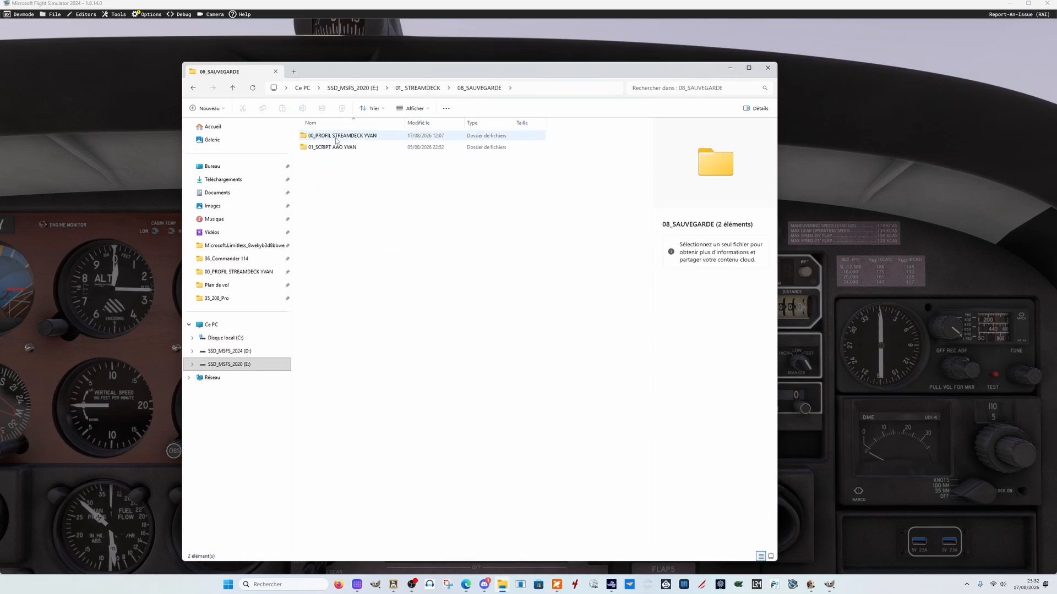
left_click(194, 88)
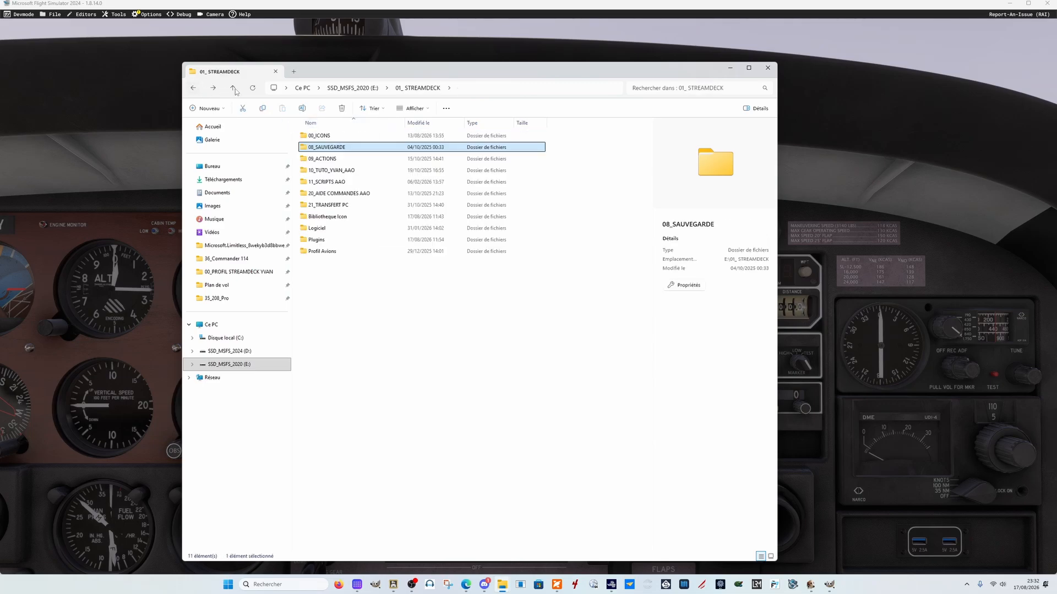
left_click(321, 138)
double_click(320, 137)
scroll(336, 410, "down", 3)
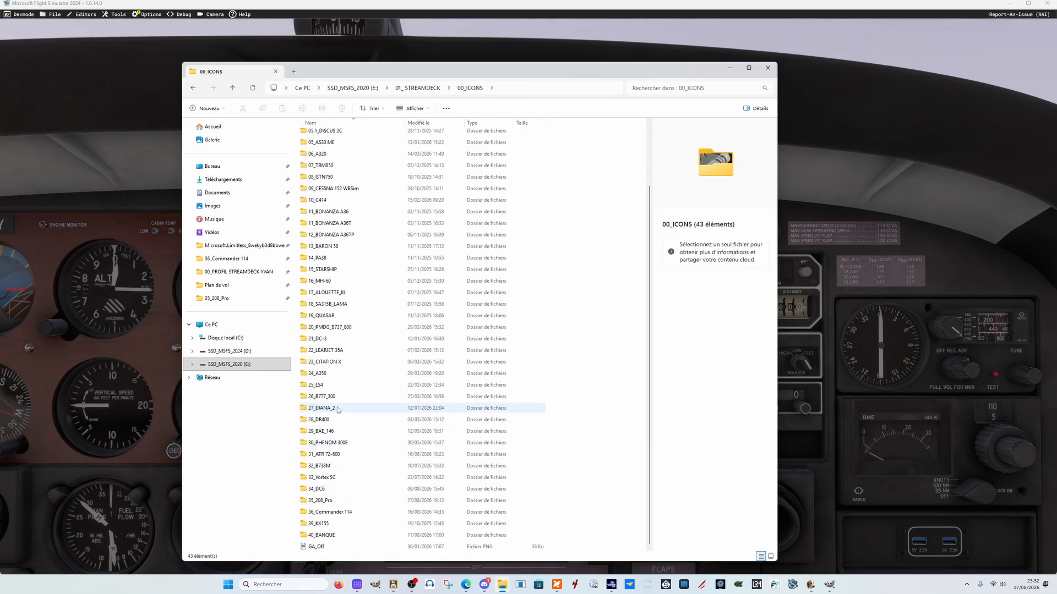
double_click(336, 512)
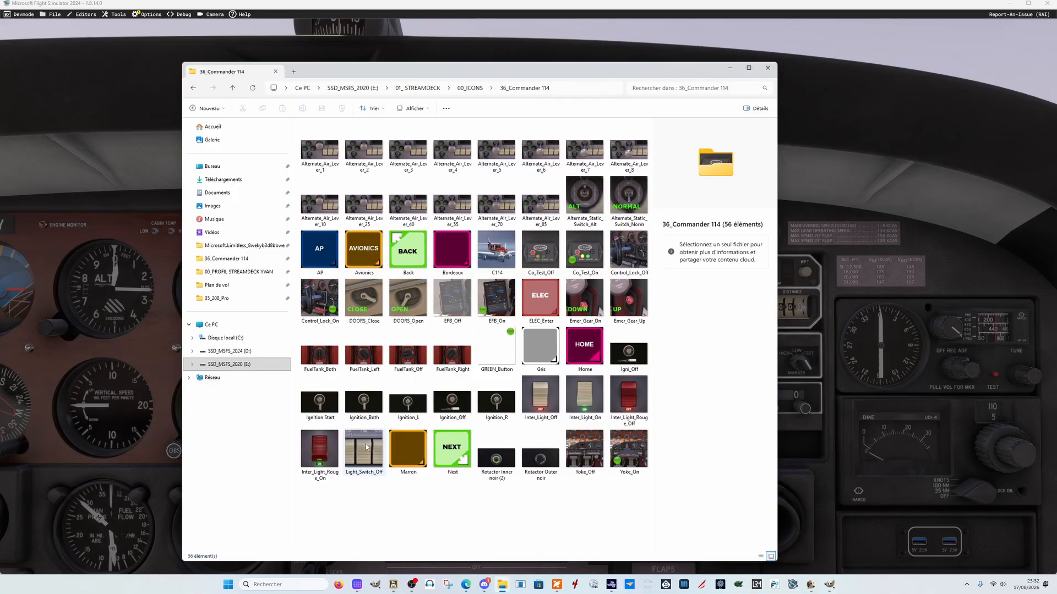
- Delete the Light_Switch_Off image from the 36_Commander 114 folder and minimize File Explorer
left_click(362, 467)
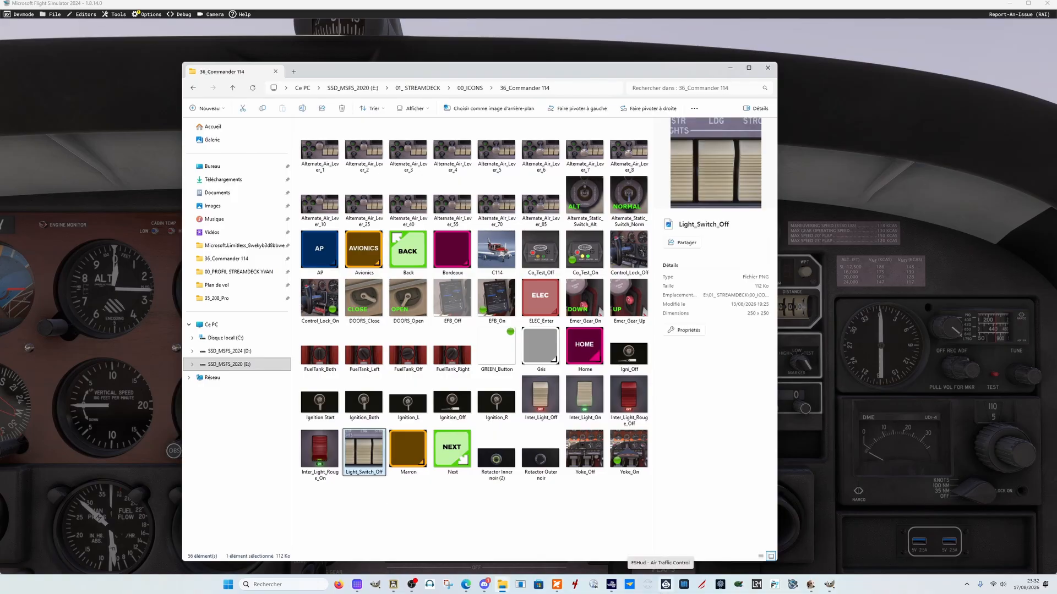
key("Delete")
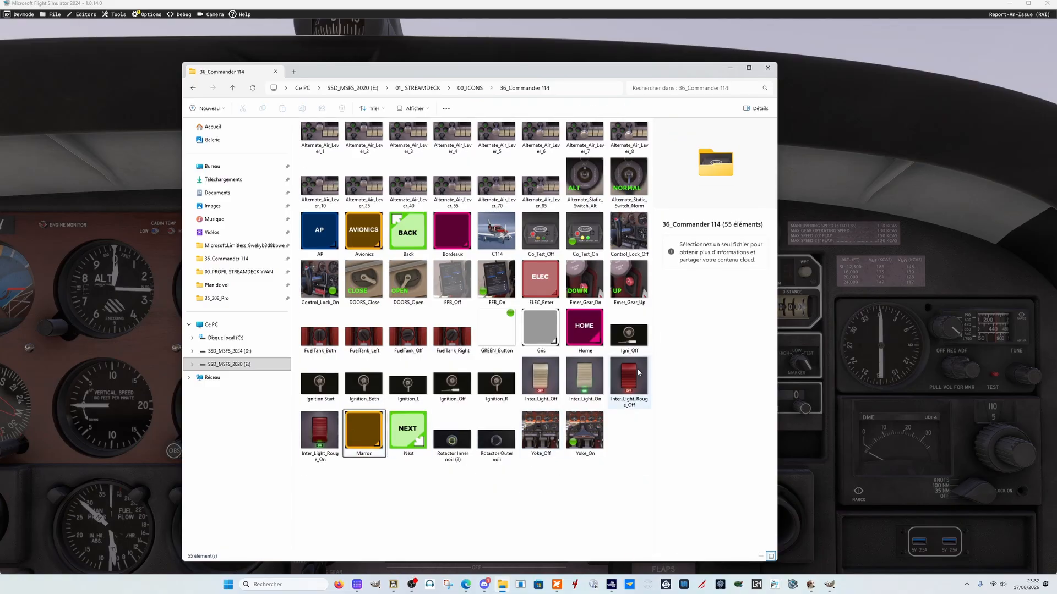
left_click(729, 70)
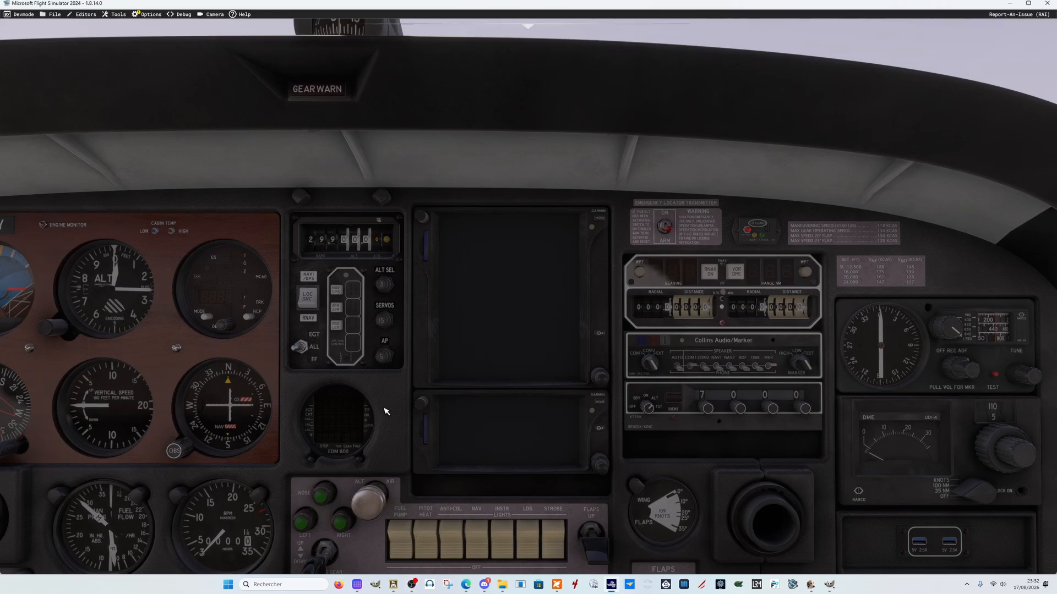
- Open the Behaviors window beside the pilot's subpanel and inspect the code of the red battery master switch
key("Left")
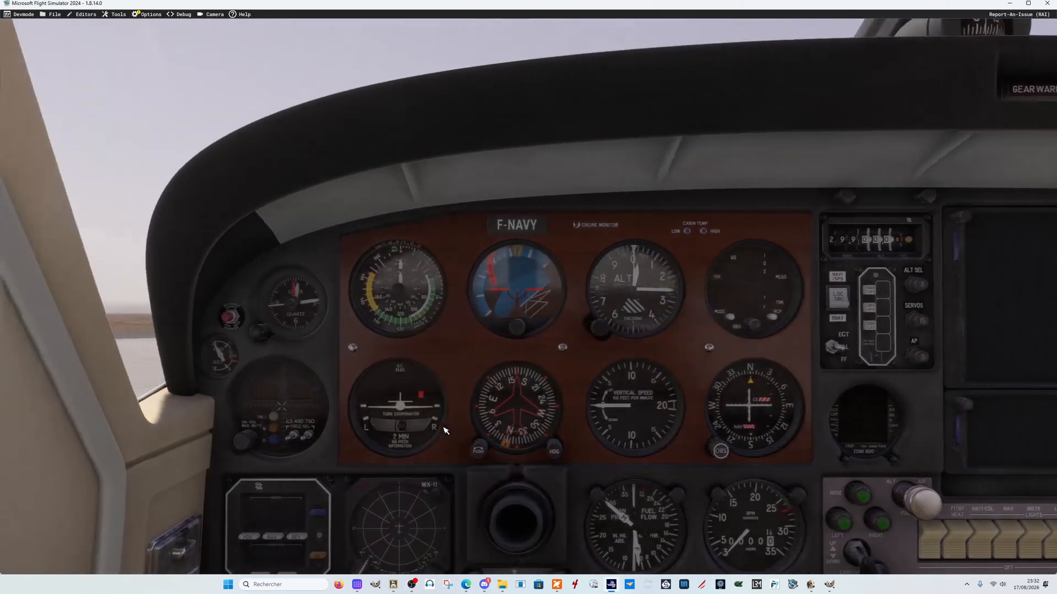
key("Down")
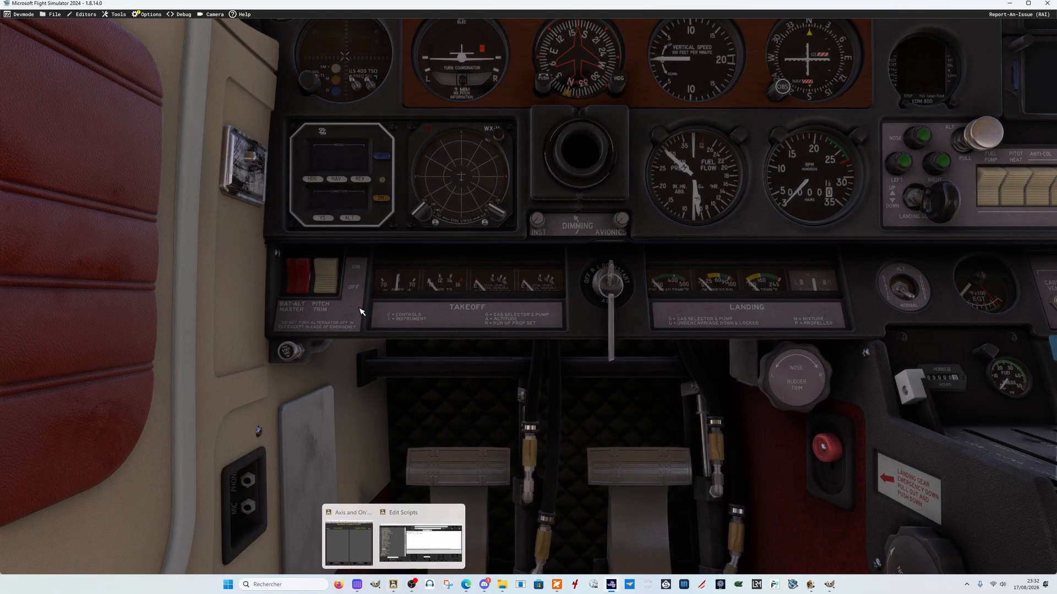
left_click(120, 16)
left_click(116, 50)
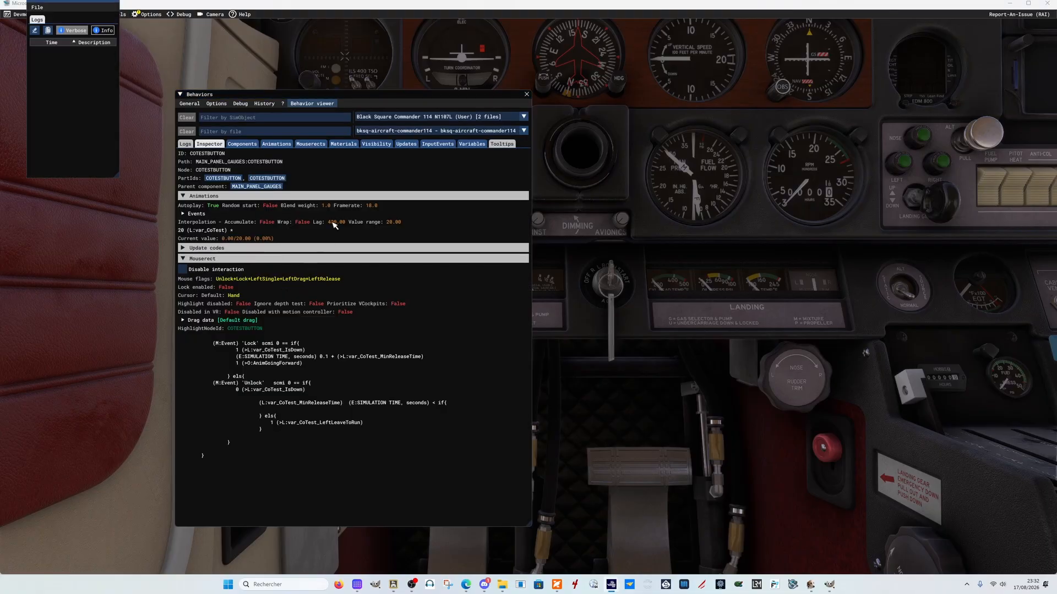
left_click_drag(403, 98, 979, 161)
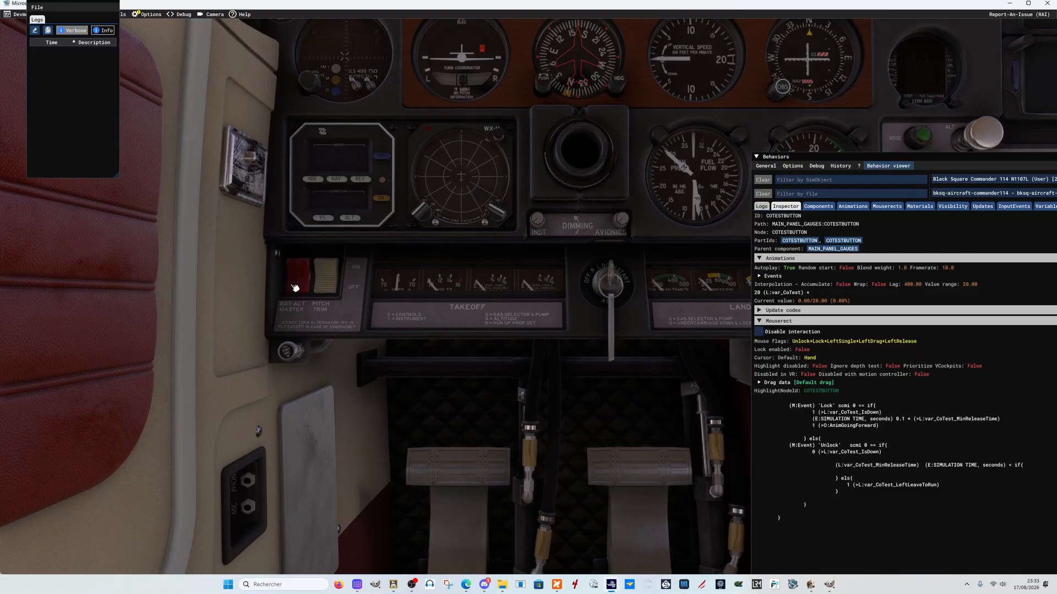
key("ctrl+g")
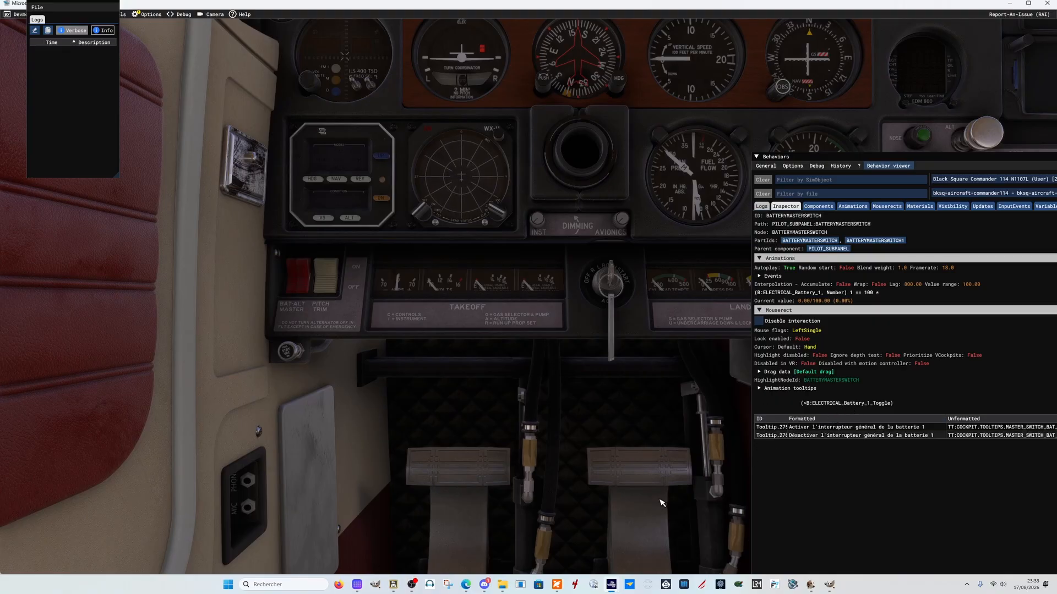
- Switch to the Axis and Ohs Edit Scripts window and open the ELEC_Battery_Master_Toggle script in the BKSQ114 group
mouse_move(385, 592)
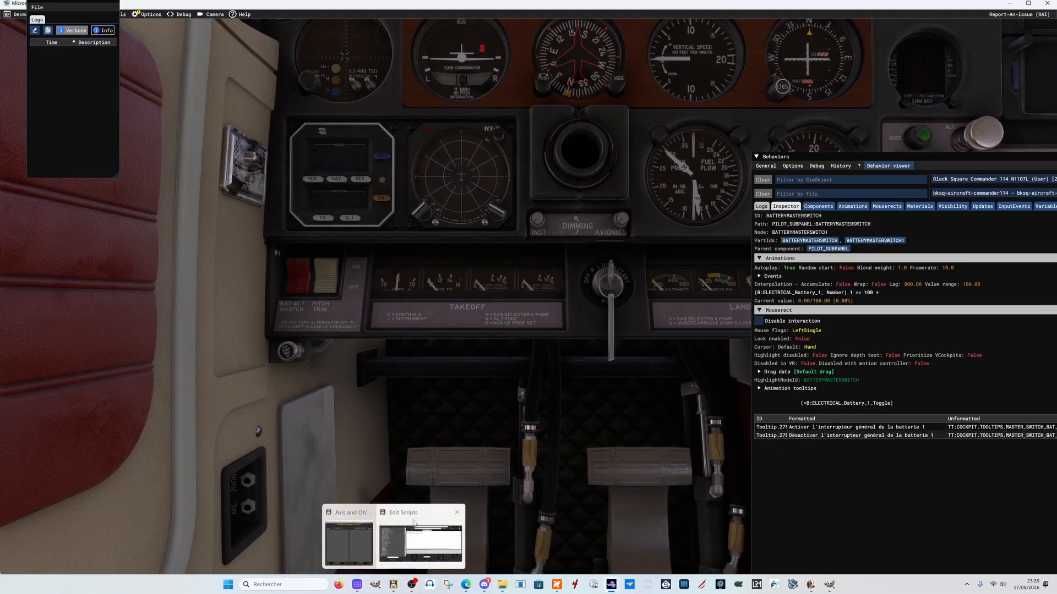
left_click(418, 542)
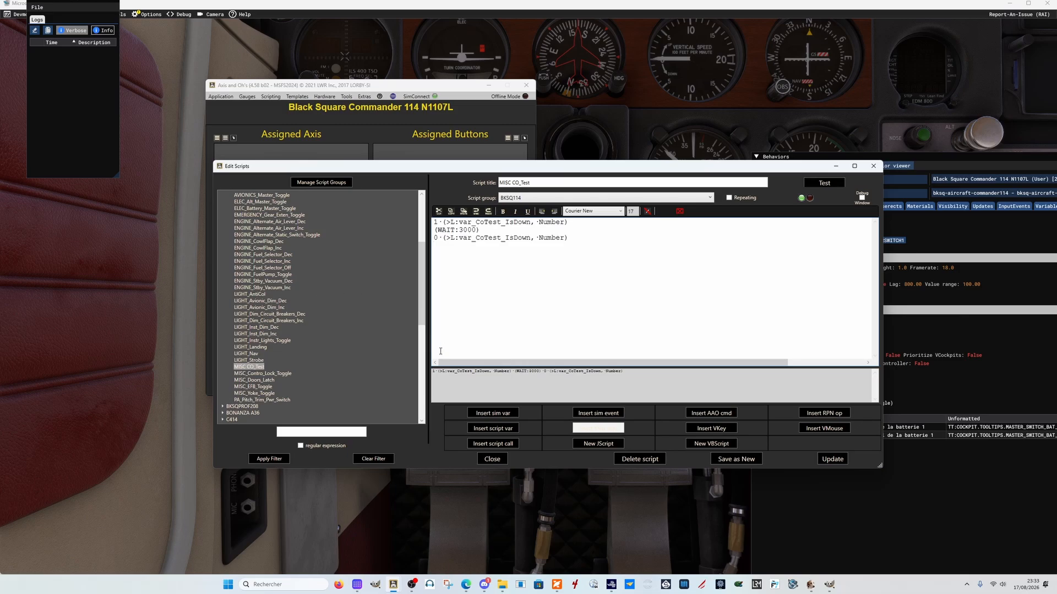
scroll(258, 325, "up", 6)
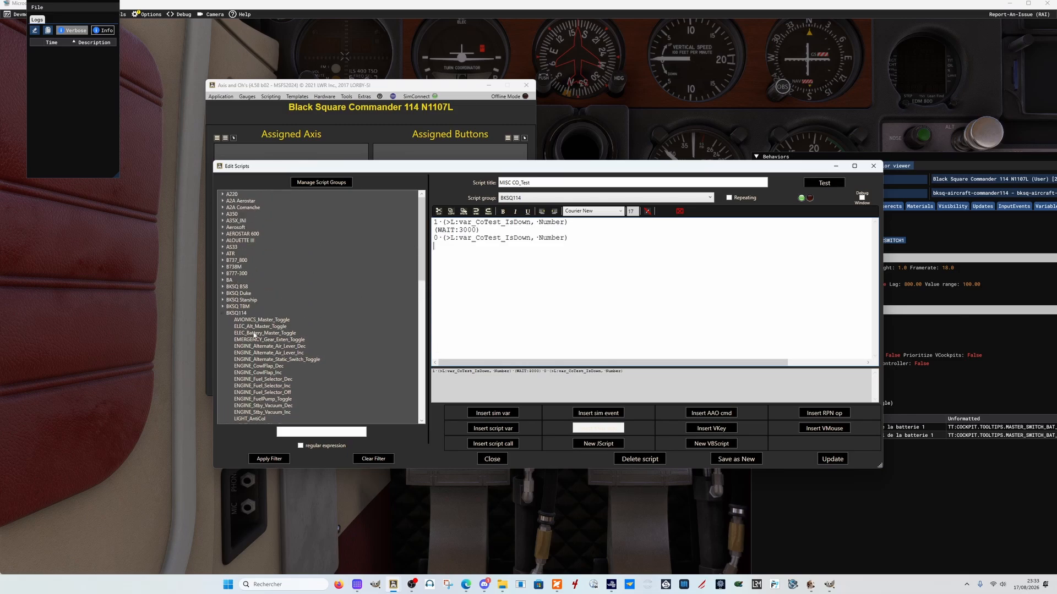
left_click(257, 333)
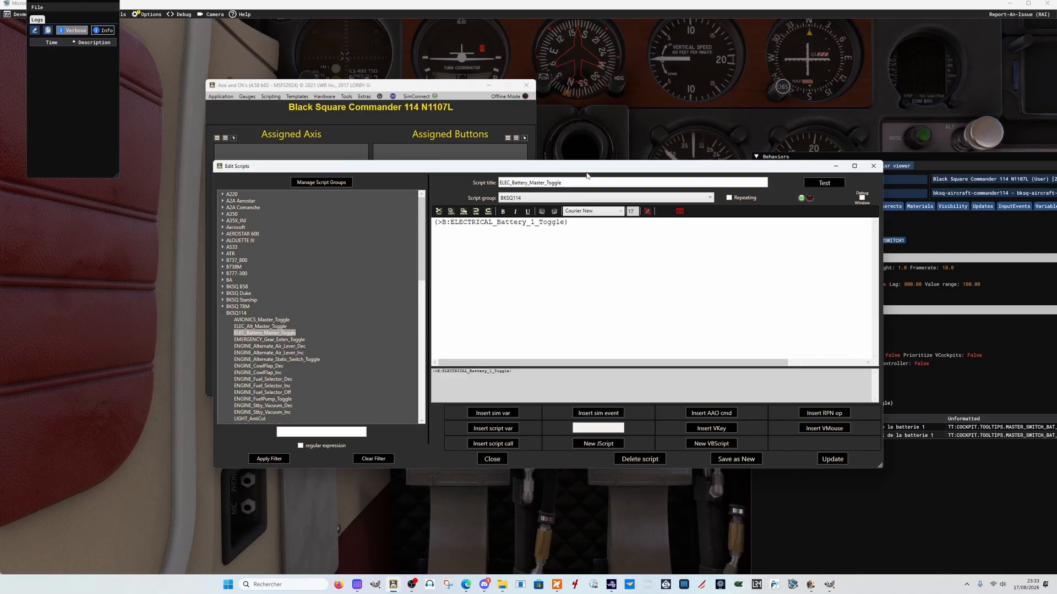
- Bring up Stream Deck, move it clear of the script editor and highlight ELECTRICAL_Battery_1 in the battery script
mouse_move(357, 584)
left_click(352, 528)
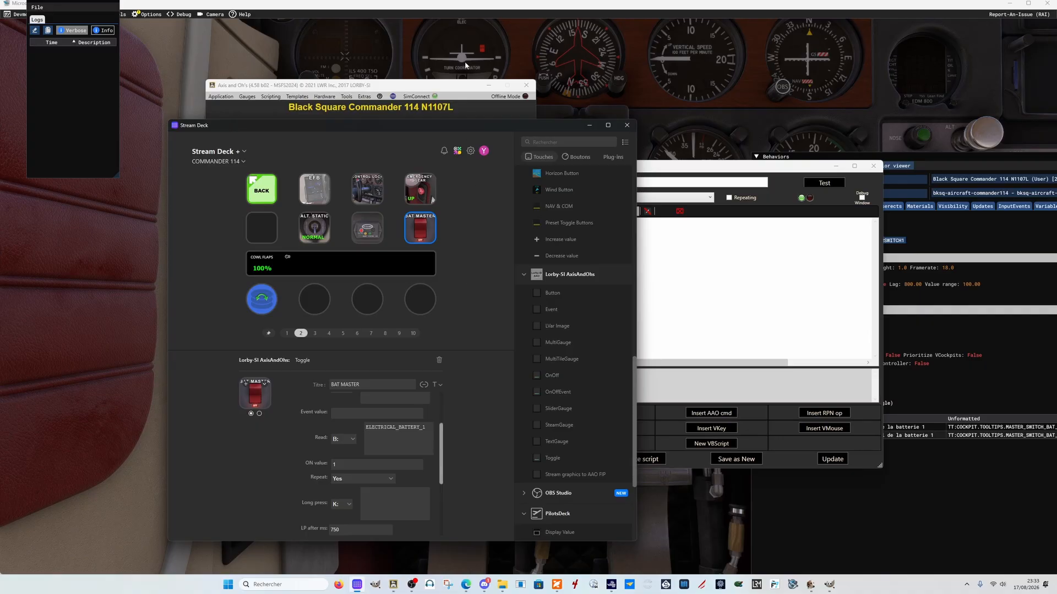
left_click_drag(444, 125, 311, 310)
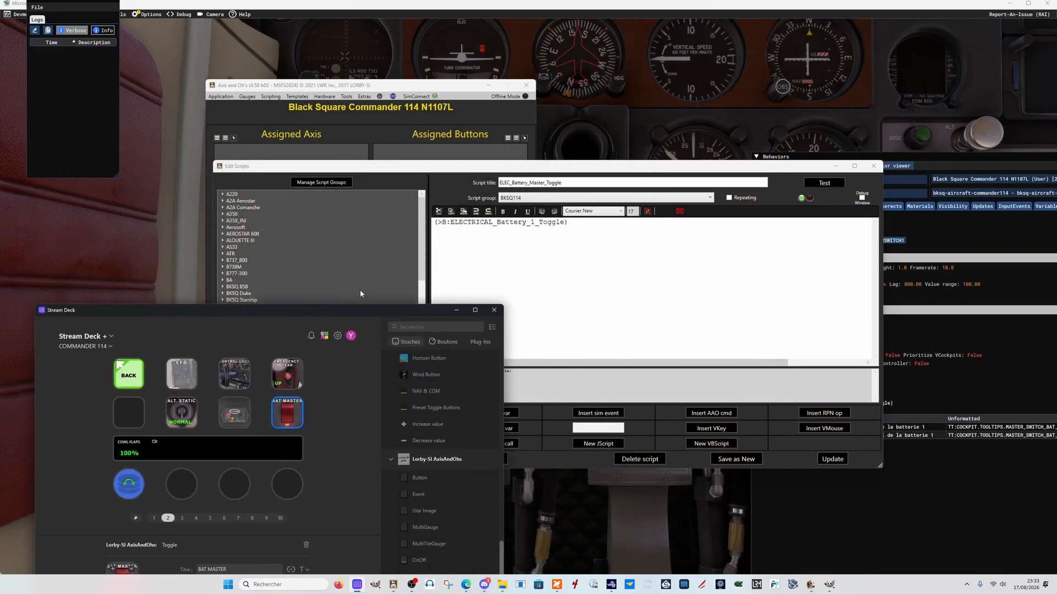
left_click_drag(535, 223, 457, 221)
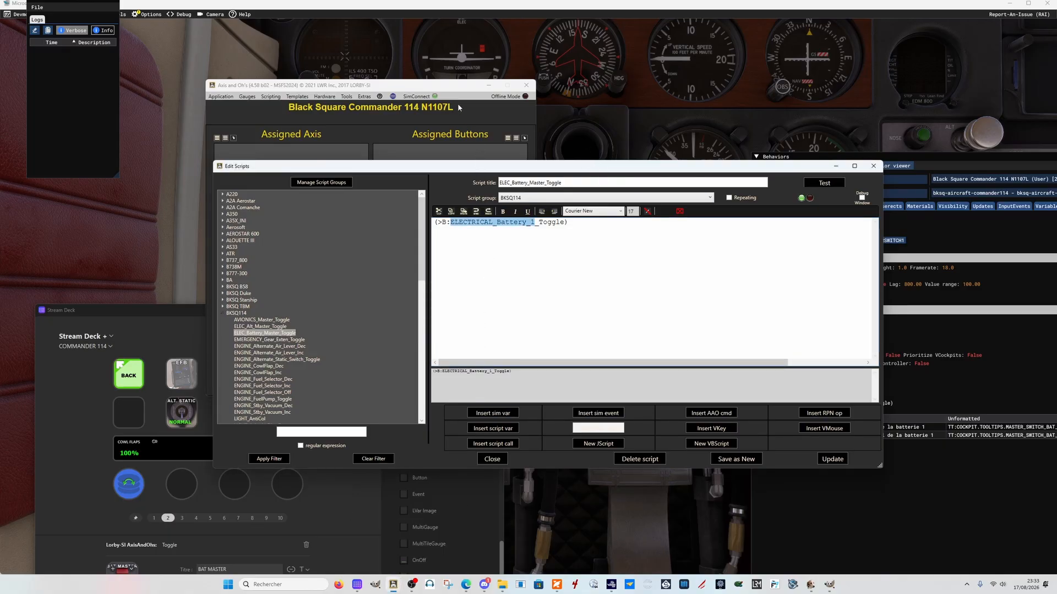
- Open the simulator variable watcher in Axis and Ohs and filter its variable selection for "battery"
left_click(270, 96)
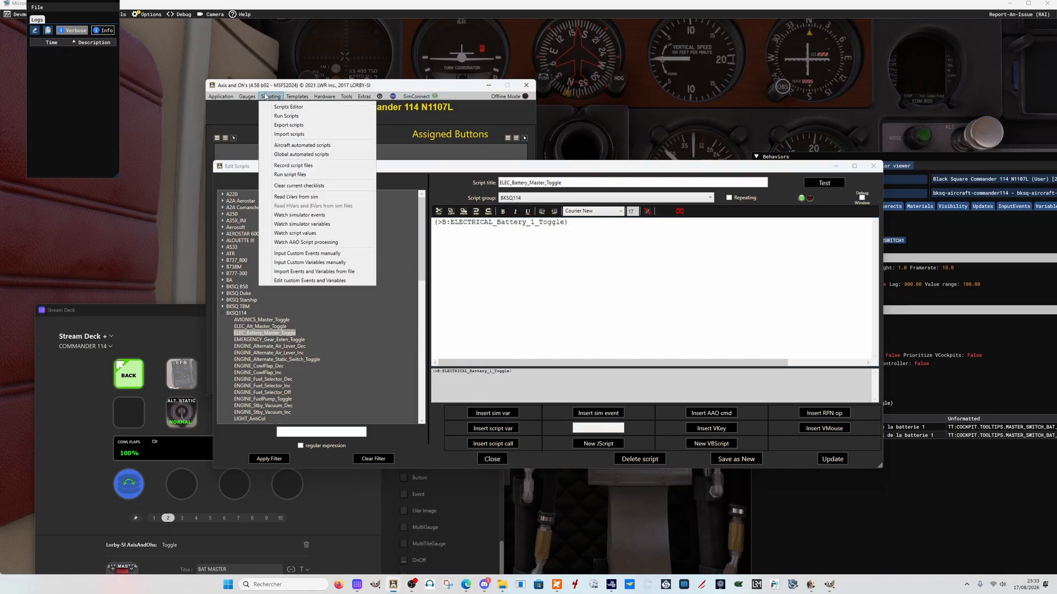
left_click(304, 225)
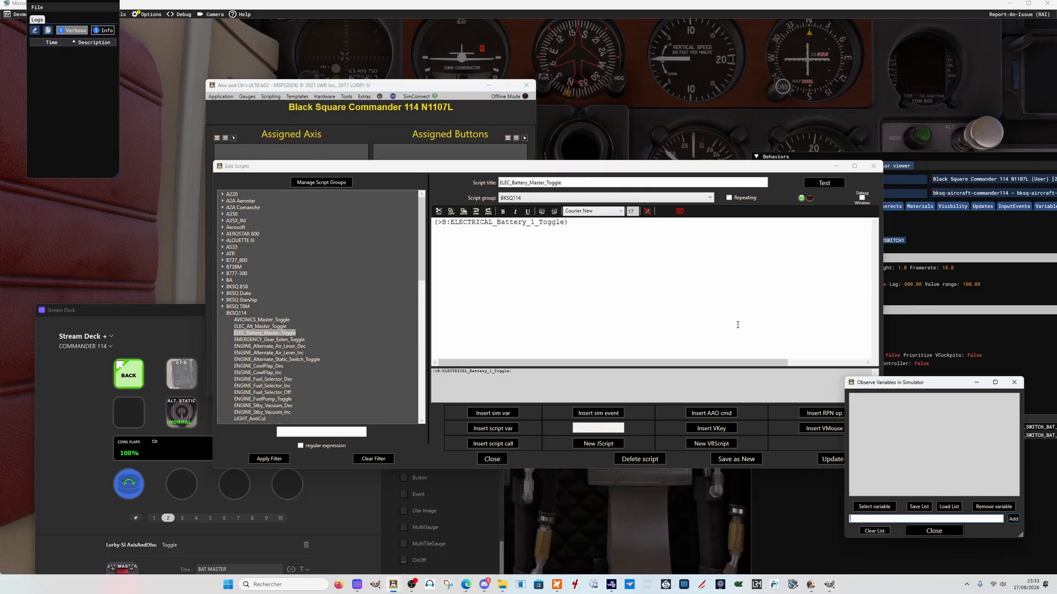
left_click(872, 507)
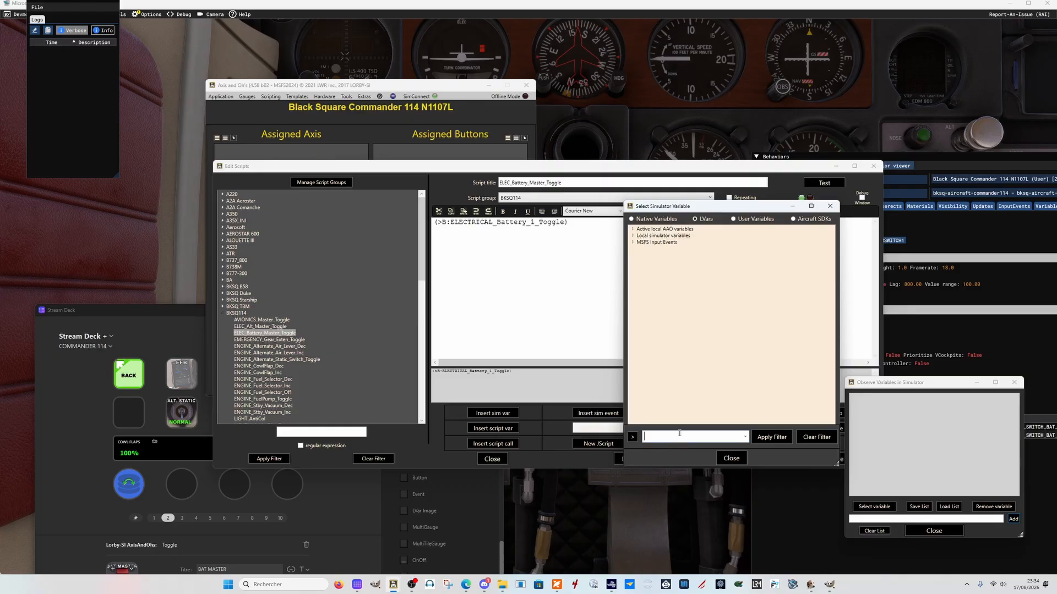
type("battery")
left_click(767, 437)
- Add (B:ELECTRICAL_BATTERY_1) from the active local AAO variables to the watch list and highlight the matching name in the battery script
left_click(633, 243)
left_click(633, 243)
left_click(634, 237)
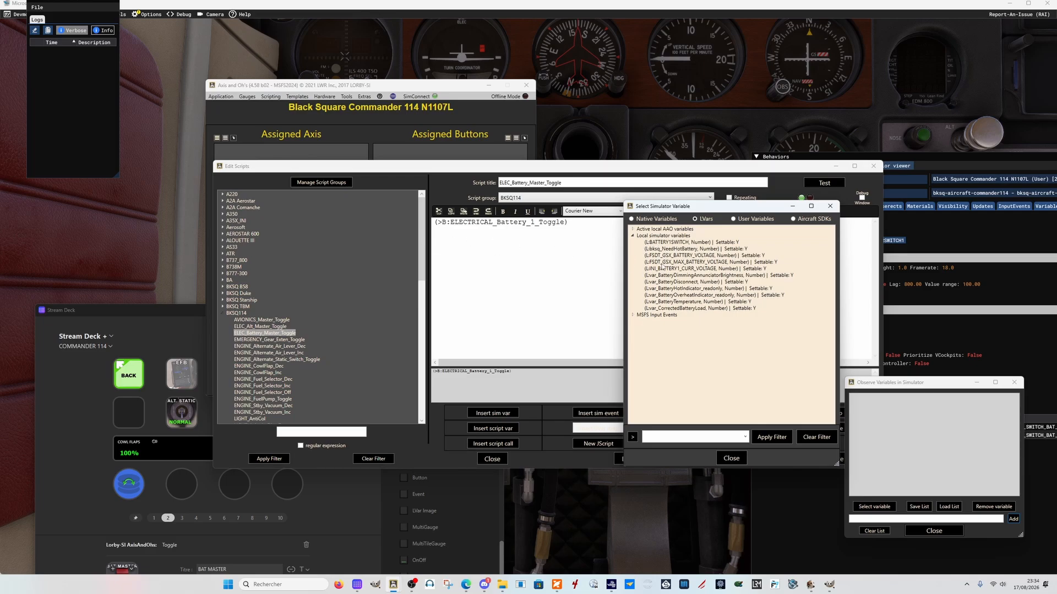
left_click(633, 236)
left_click(632, 230)
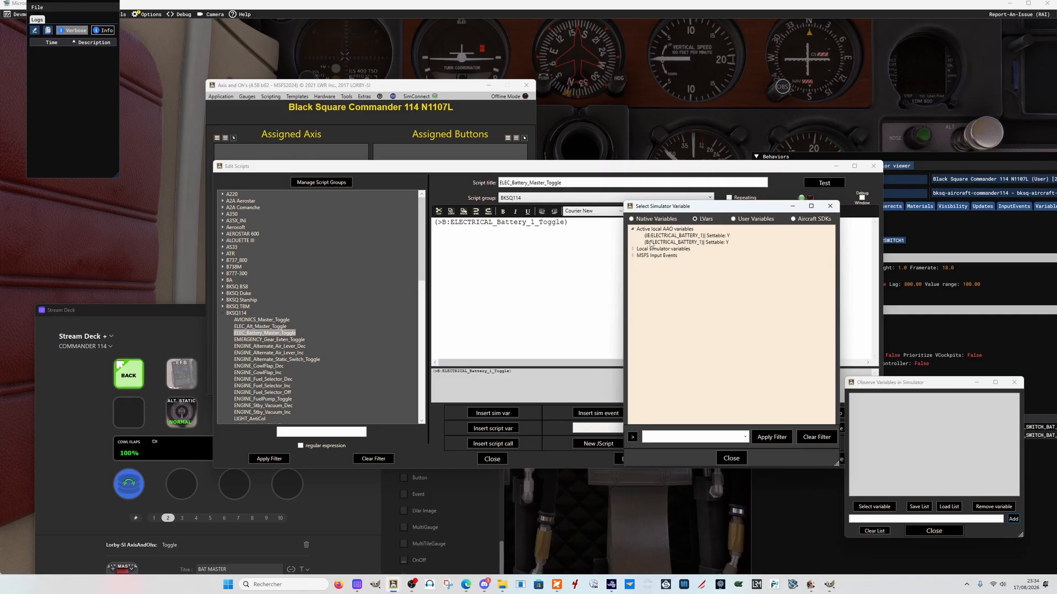
double_click(687, 242)
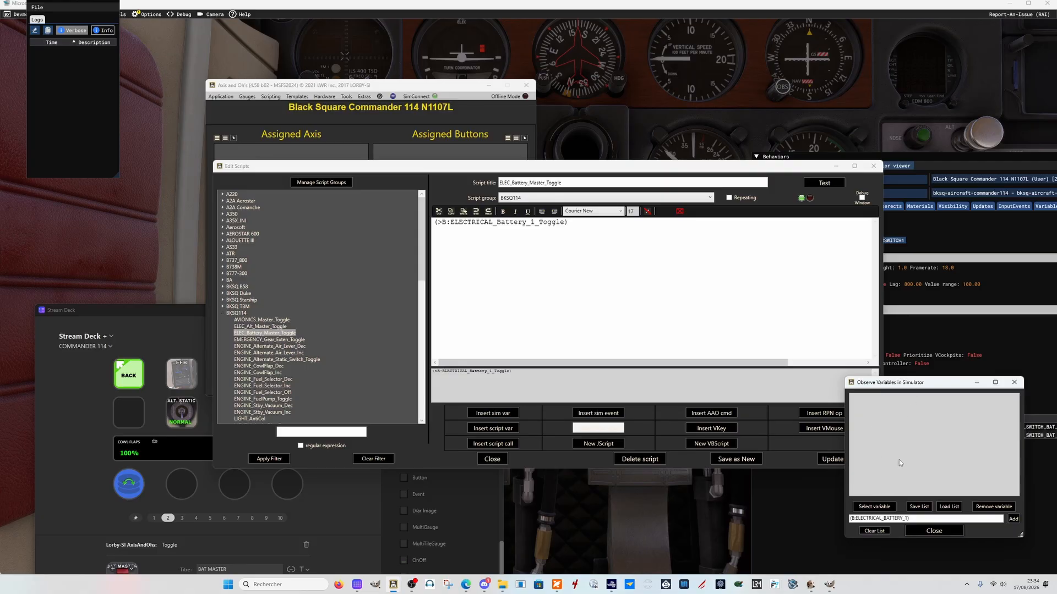
left_click(1013, 519)
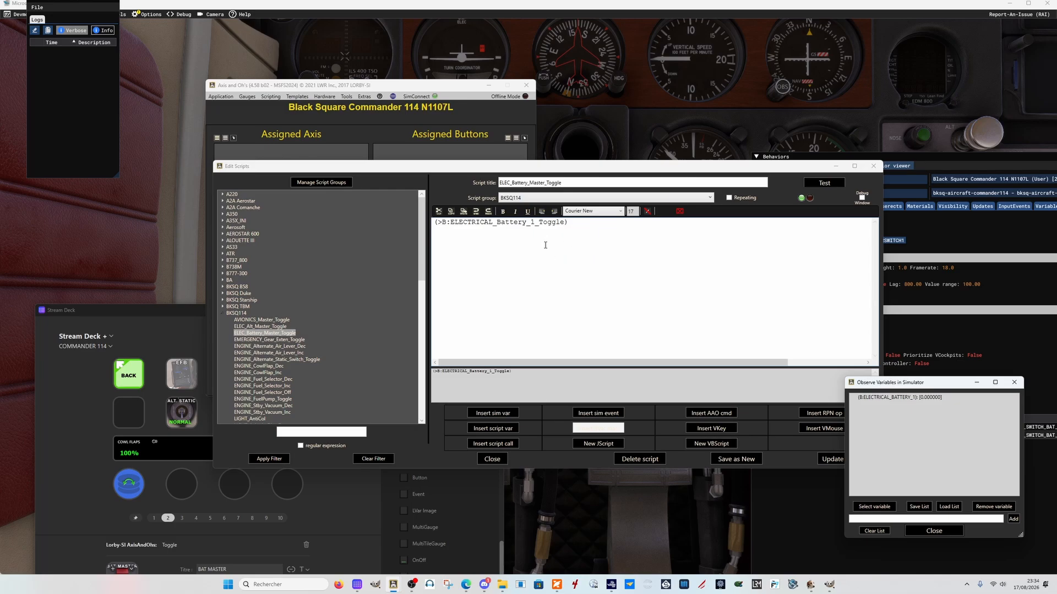
left_click(535, 221)
left_click_drag(534, 222, 452, 224)
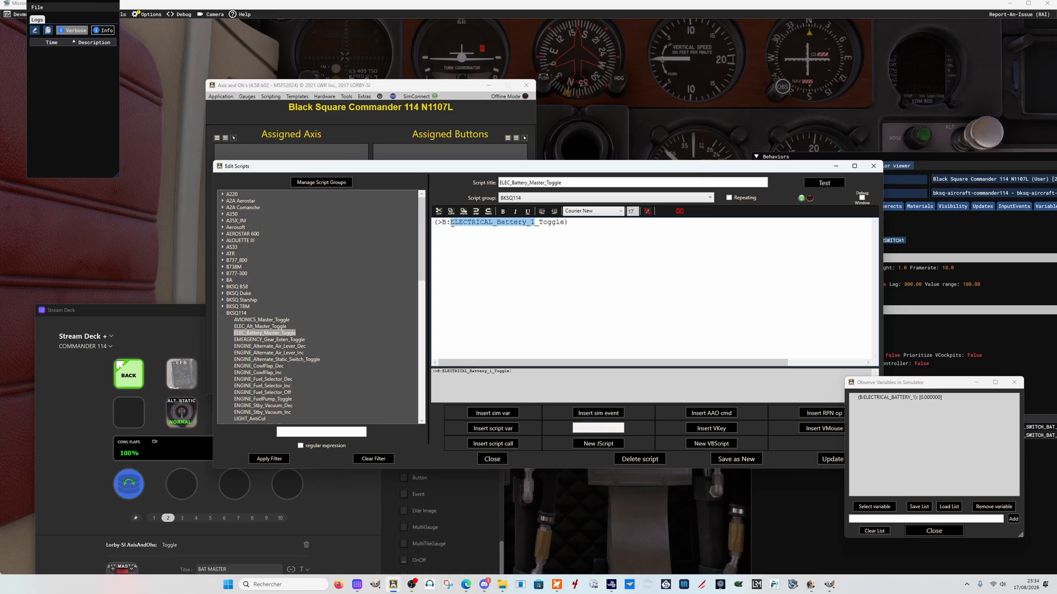
- Bring Stream Deck forward and create a folder on the empty key below BACK on page 2
left_click_drag(150, 319, 229, 158)
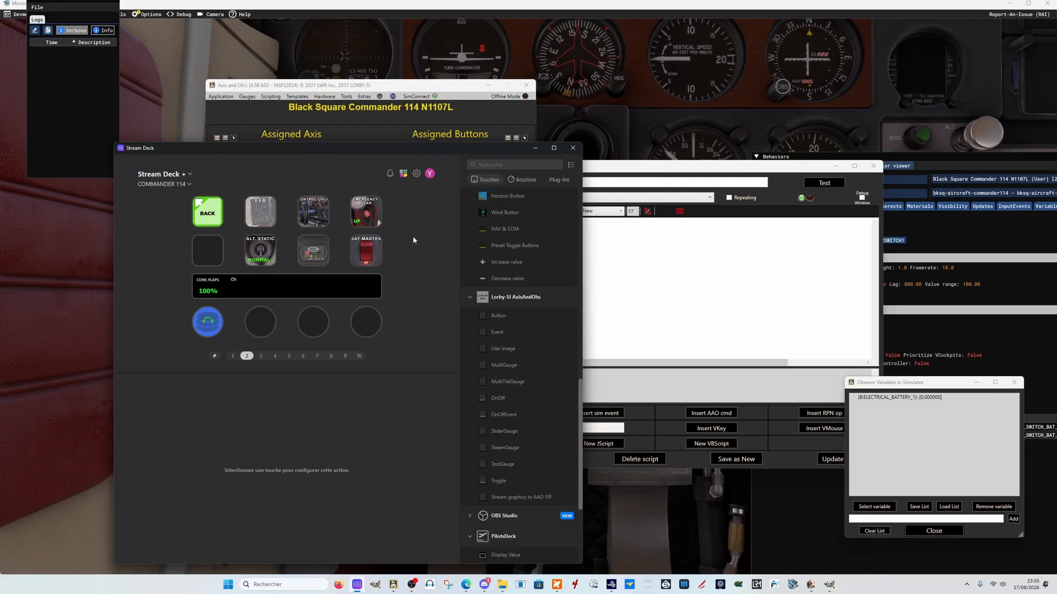
left_click_drag(581, 484, 581, 240)
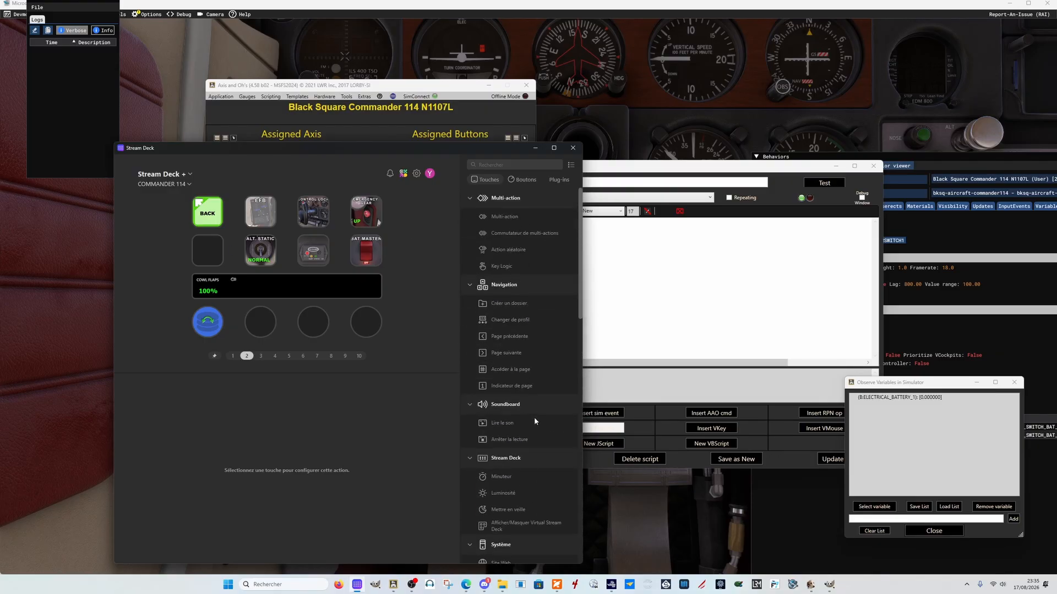
left_click_drag(503, 301, 204, 234)
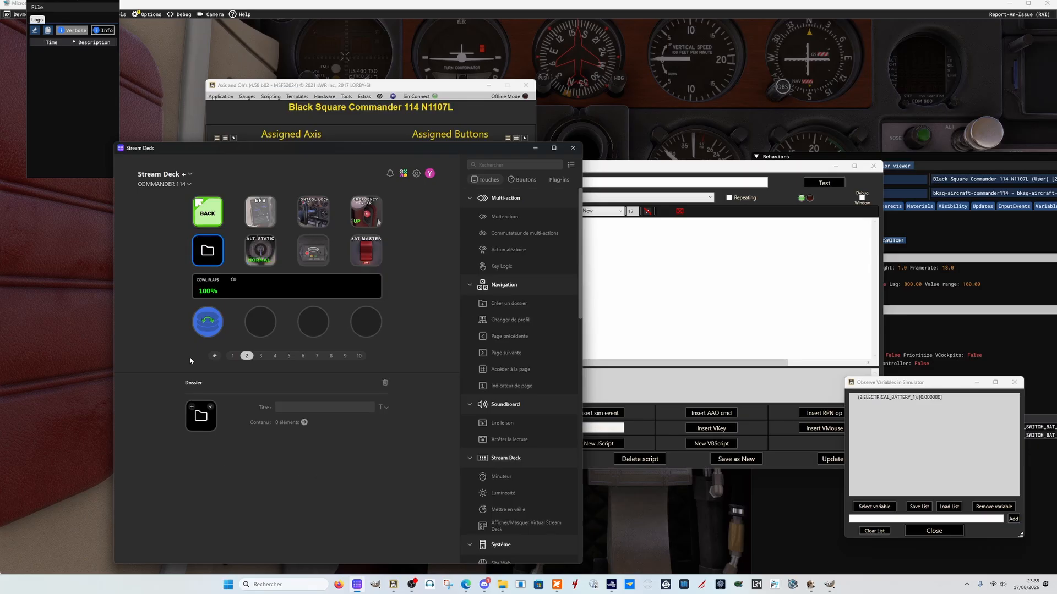
- Set the new folder key's icon on page 2 to the Next image from the 35_208_Pro icon folder
left_click(210, 409)
left_click(221, 422)
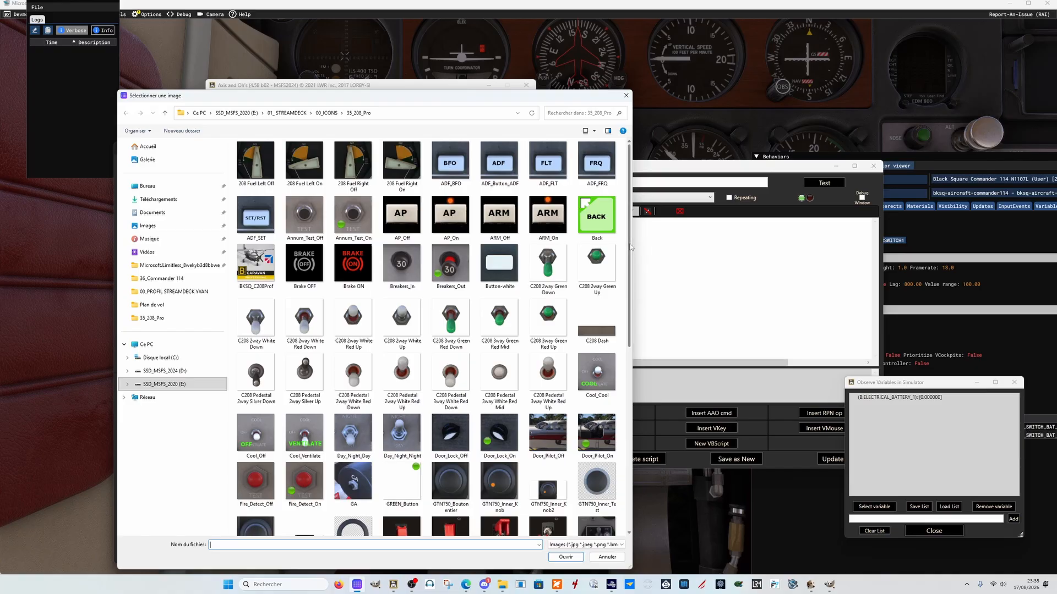
scroll(626, 278, "down", 5)
left_click(416, 342)
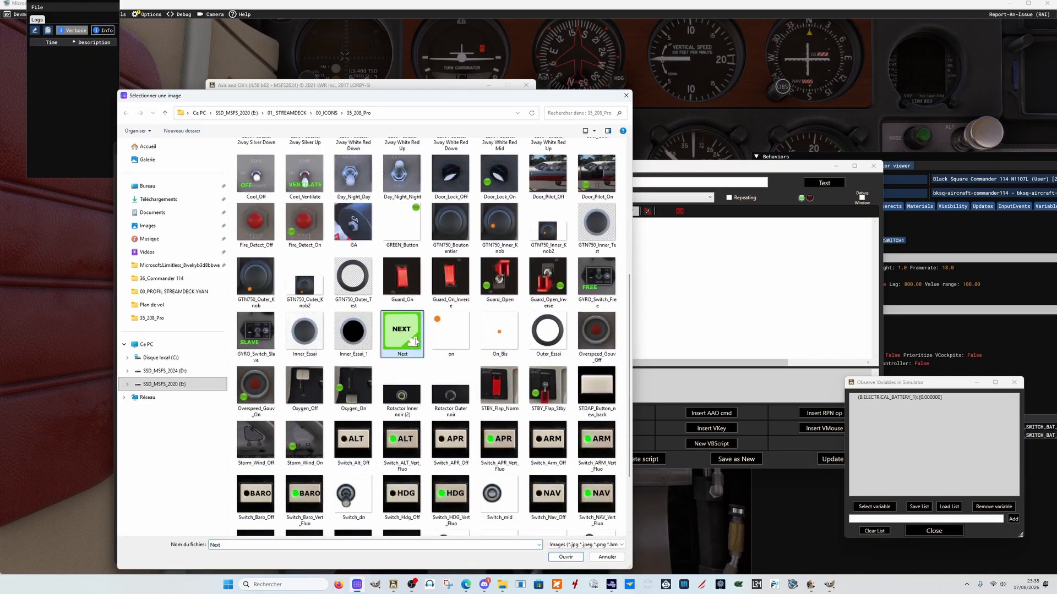
left_click(559, 557)
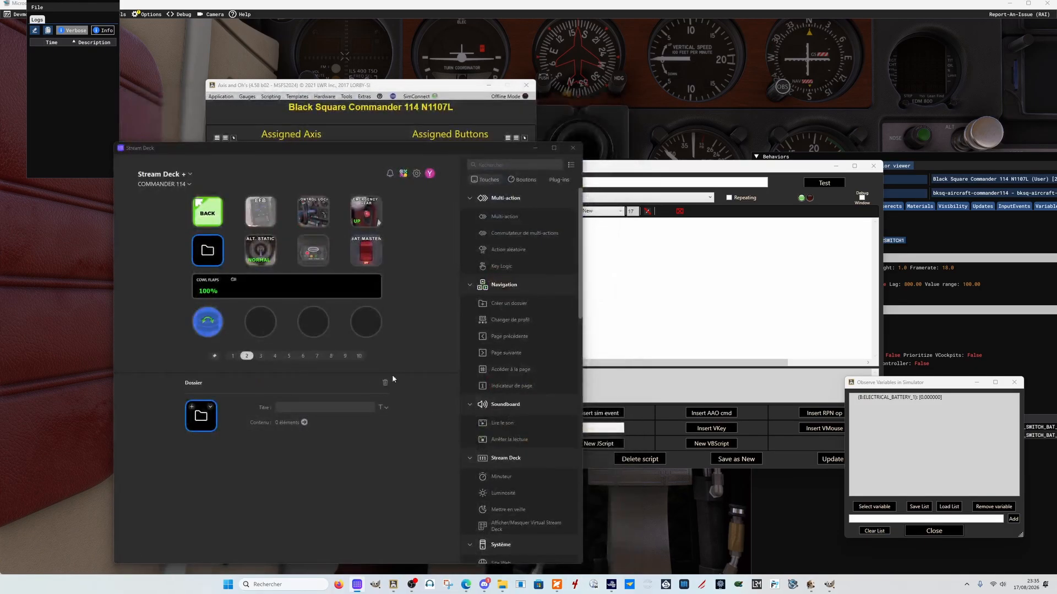
- Open the new folder and set its exit key's icon to the Back image from the 35_208_Pro icon folder
double_click(214, 255)
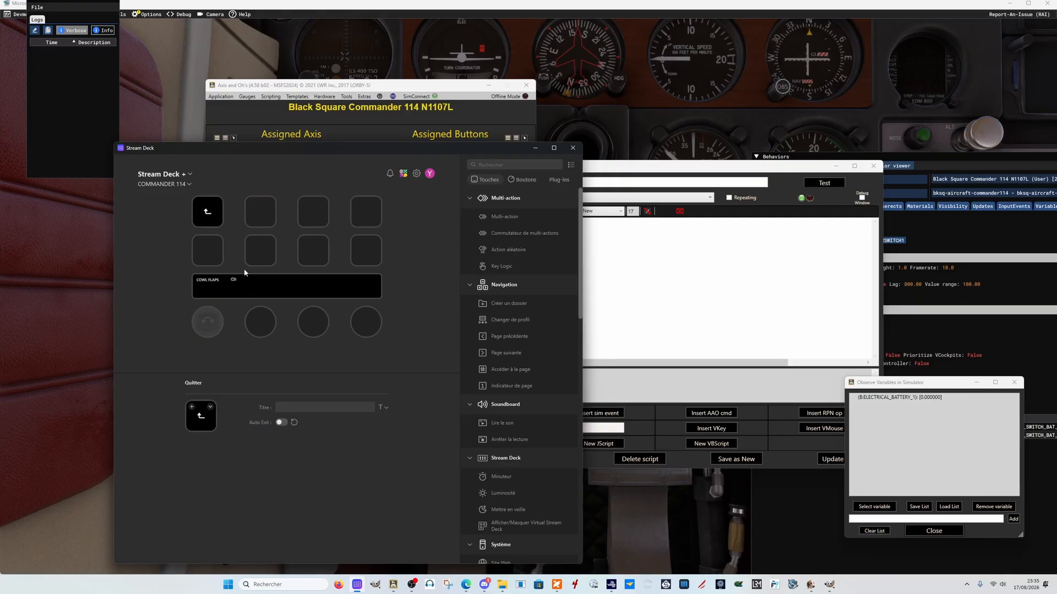
left_click(210, 407)
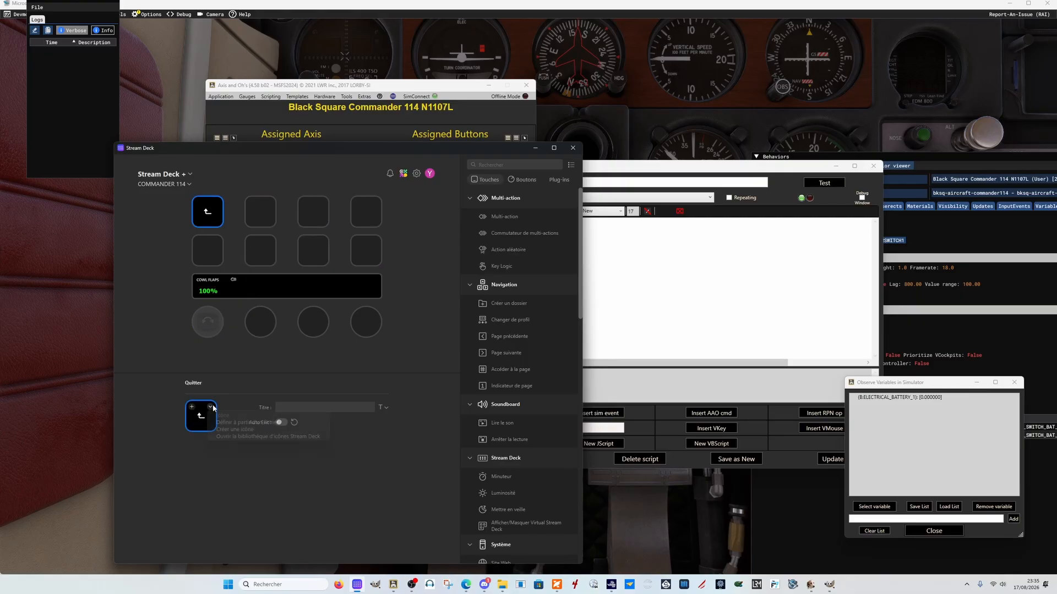
left_click(213, 422)
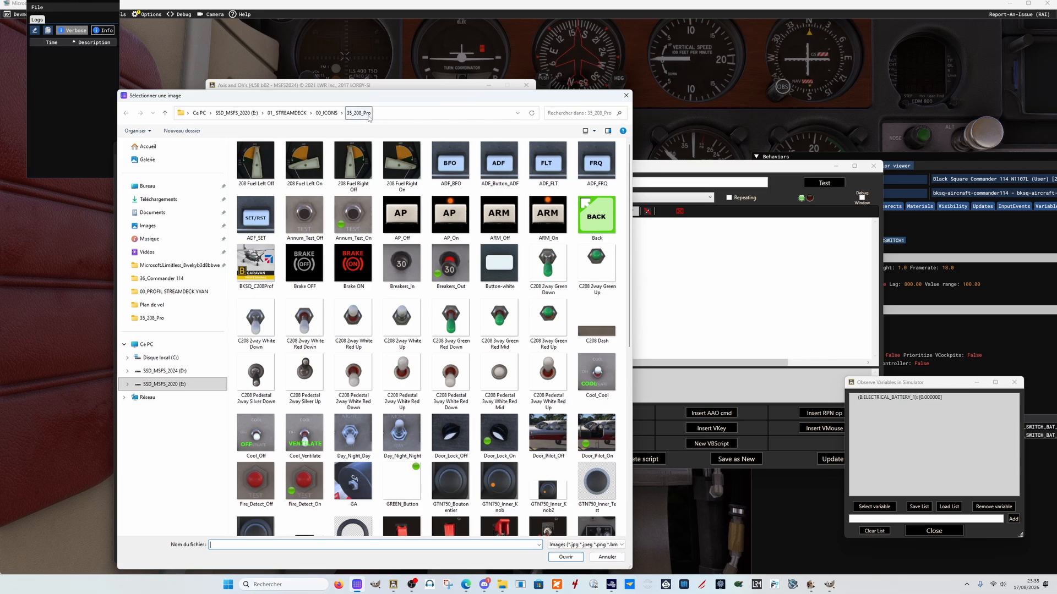
left_click(588, 235)
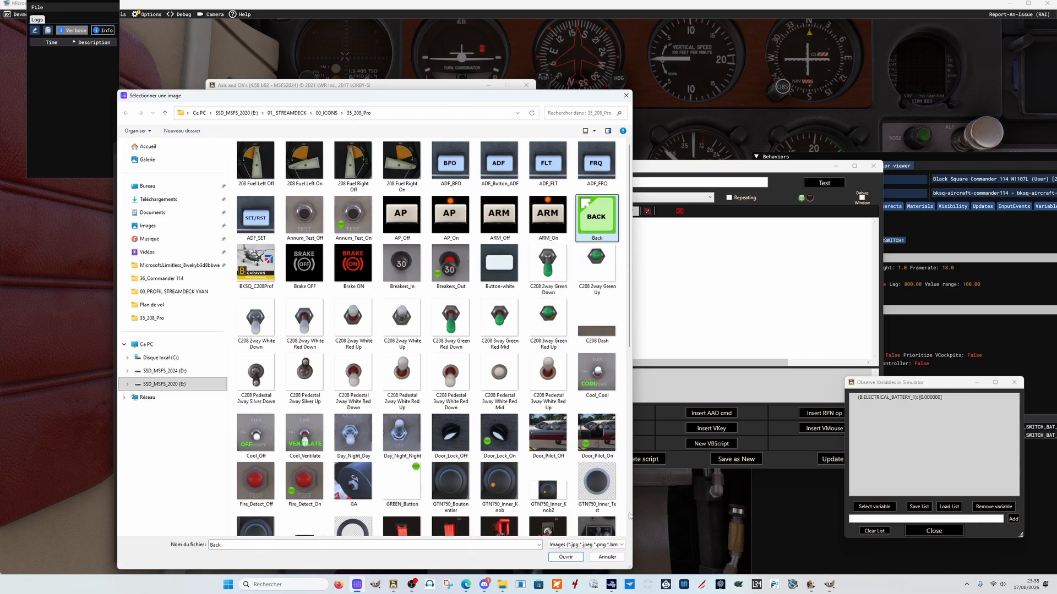
left_click(566, 556)
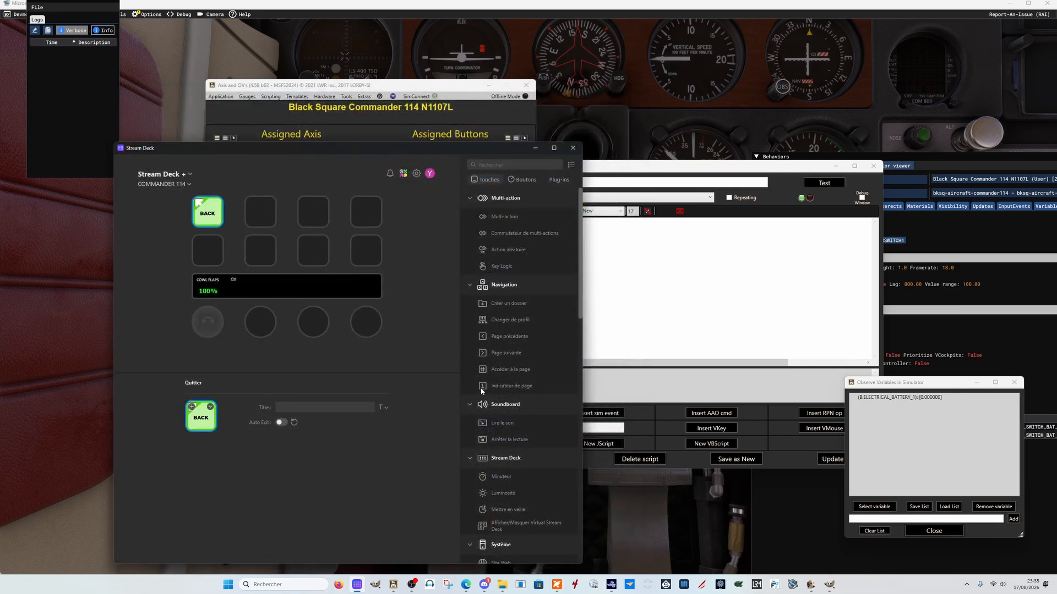
- Show page 3 with the AVIONICS MASTER key, and close the simulator variable watcher and the Behaviors window
double_click(256, 224)
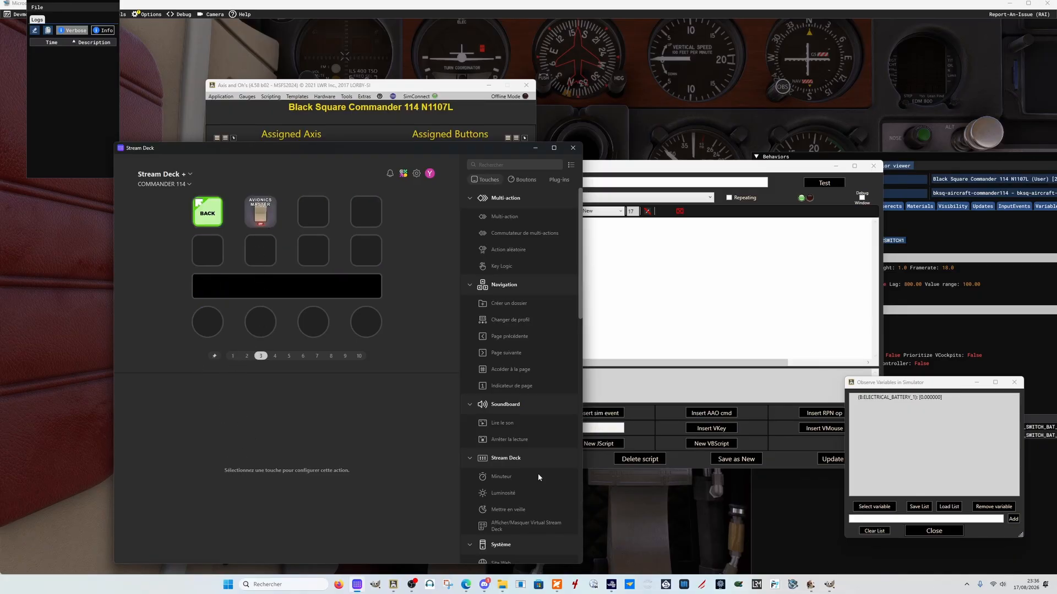
left_click(776, 506)
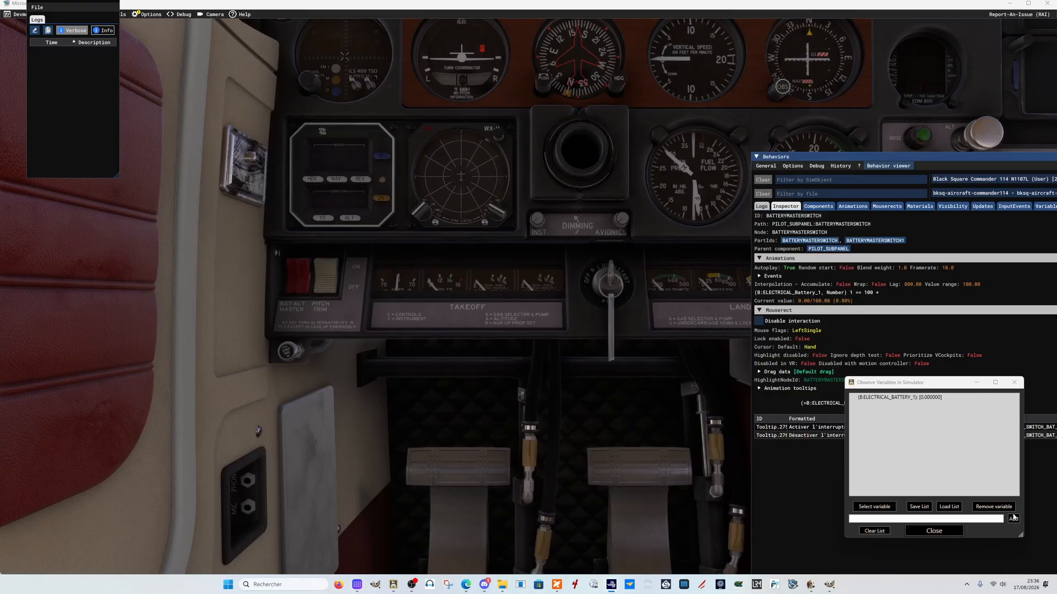
left_click(958, 532)
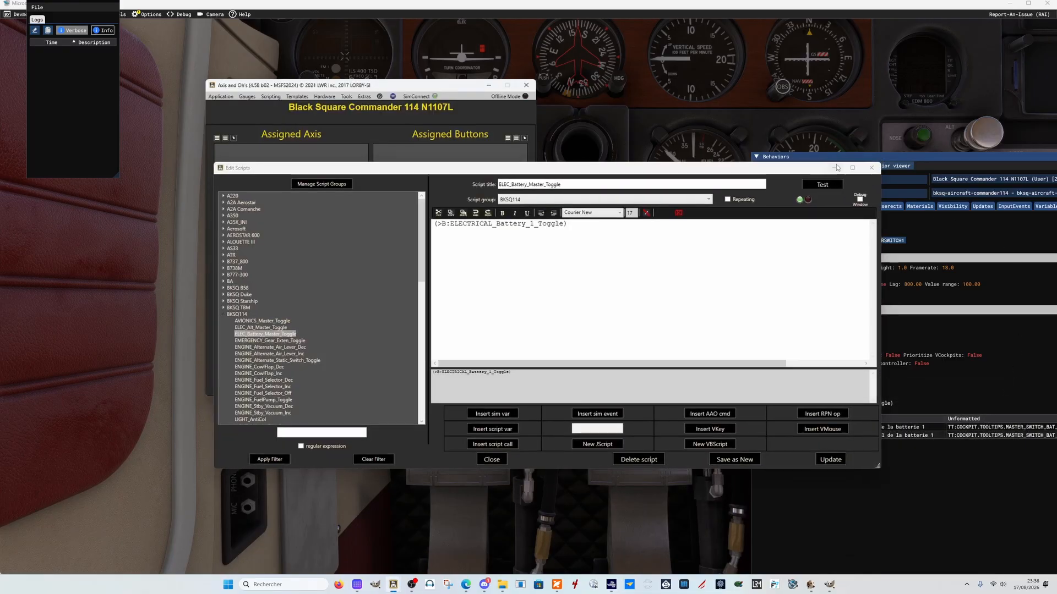
left_click(904, 159)
left_click_drag(906, 159, 749, 167)
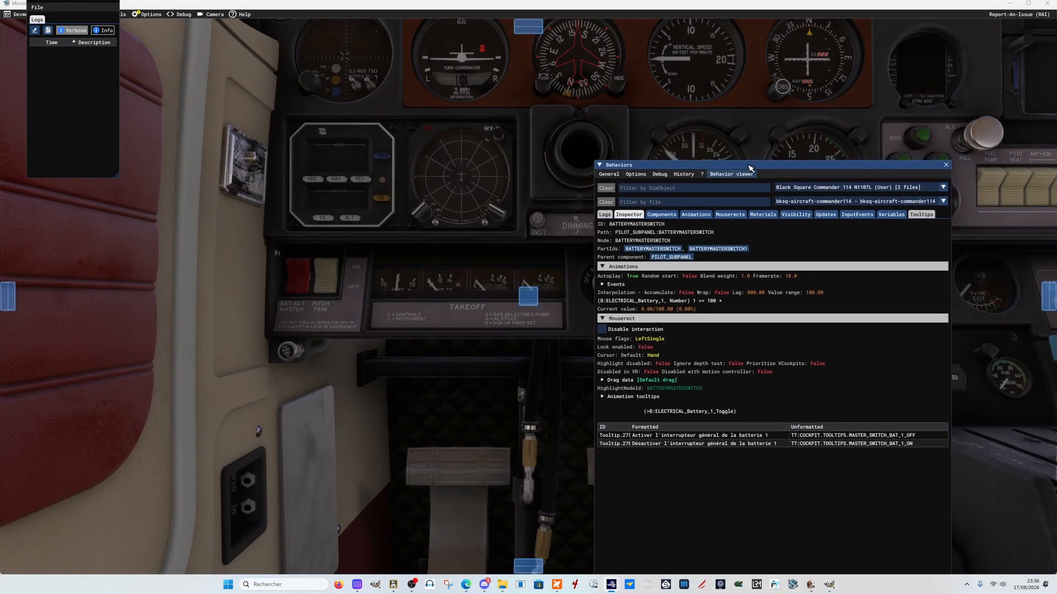
left_click(946, 166)
- Turn the cockpit view to the avionics master panel, then bring up Stream Deck and browse the profile from page 1 to page 5
key("Right")
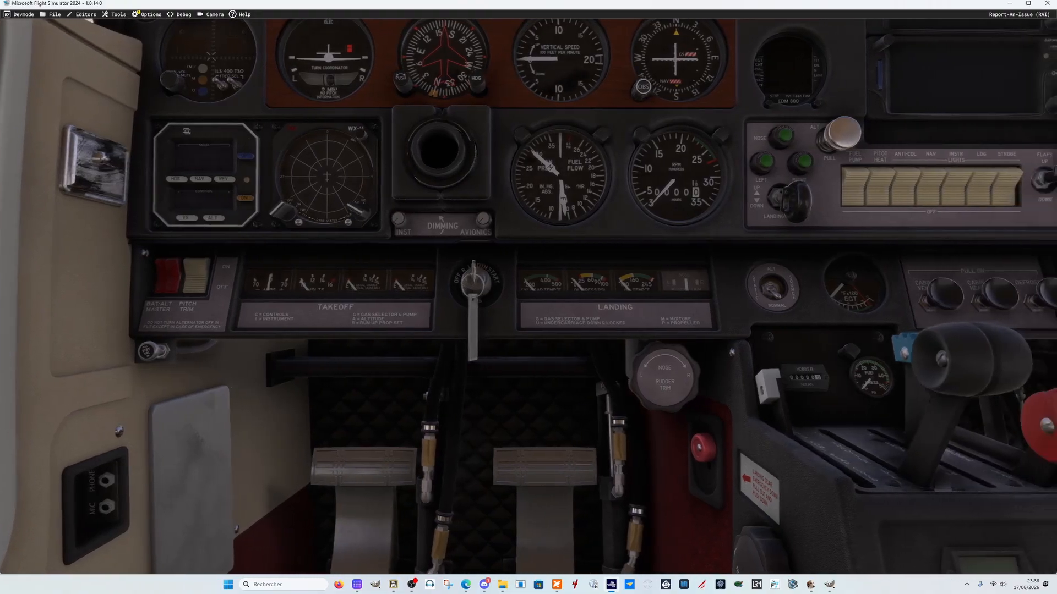
scroll(607, 388, "up", 3)
key("Right")
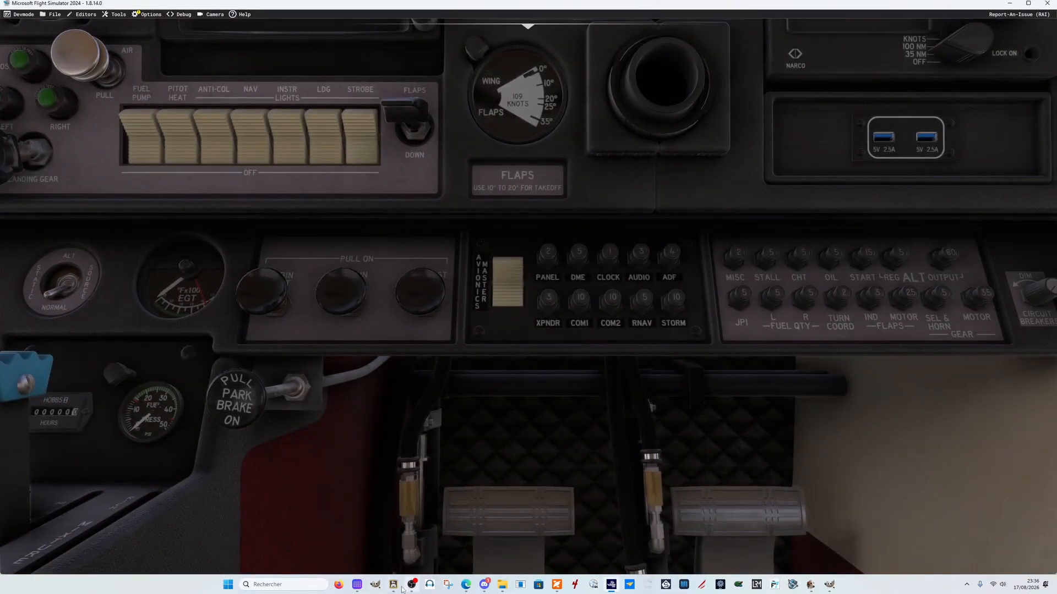
mouse_move(393, 587)
left_click(368, 557)
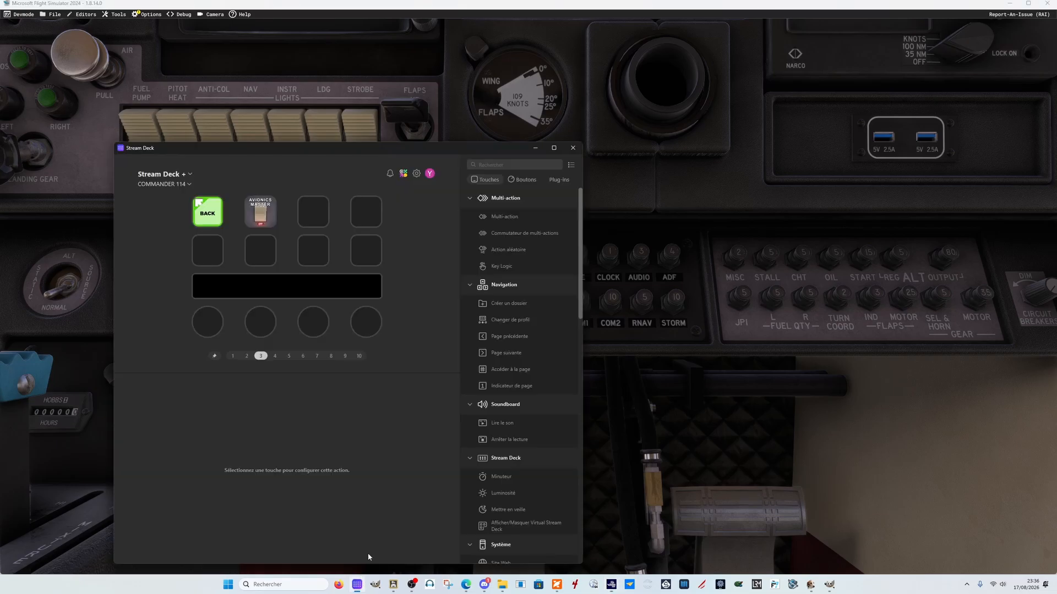
double_click(203, 221)
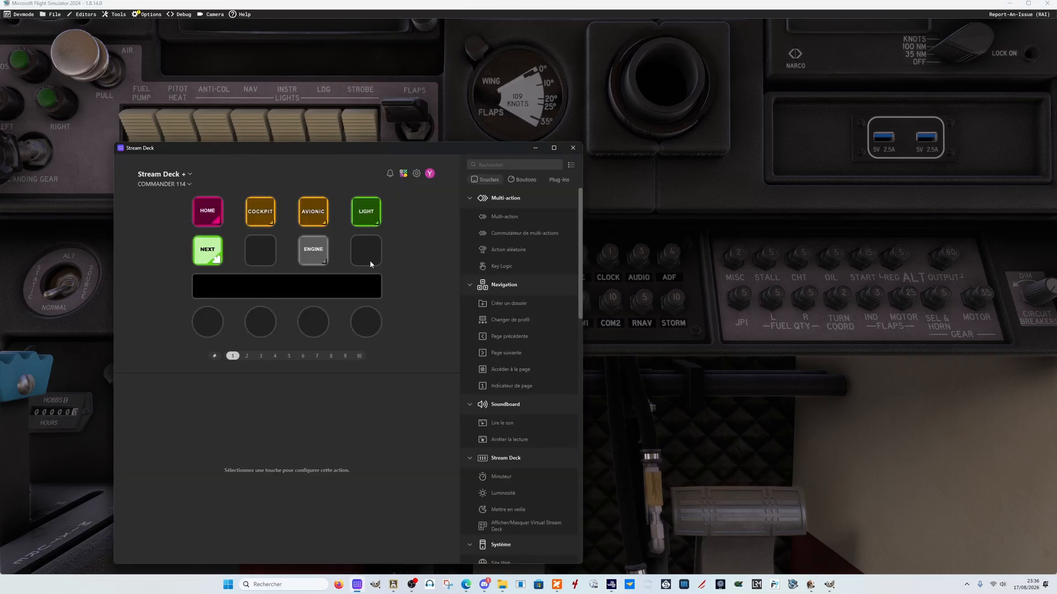
left_click(366, 215)
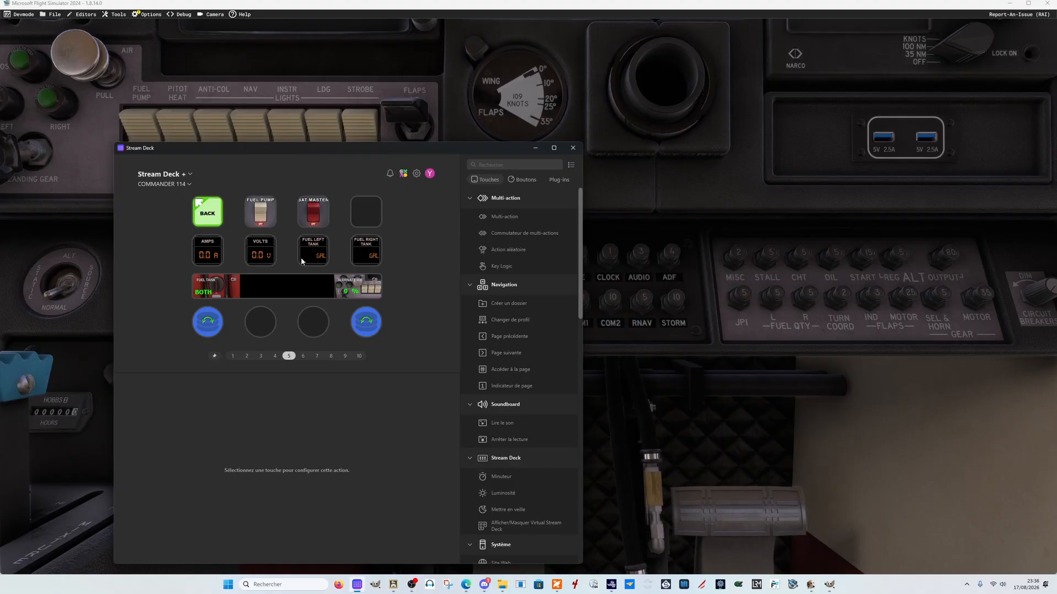
- Delete the BAT MASTER key from page 5 and deselect its slot
left_click(318, 217)
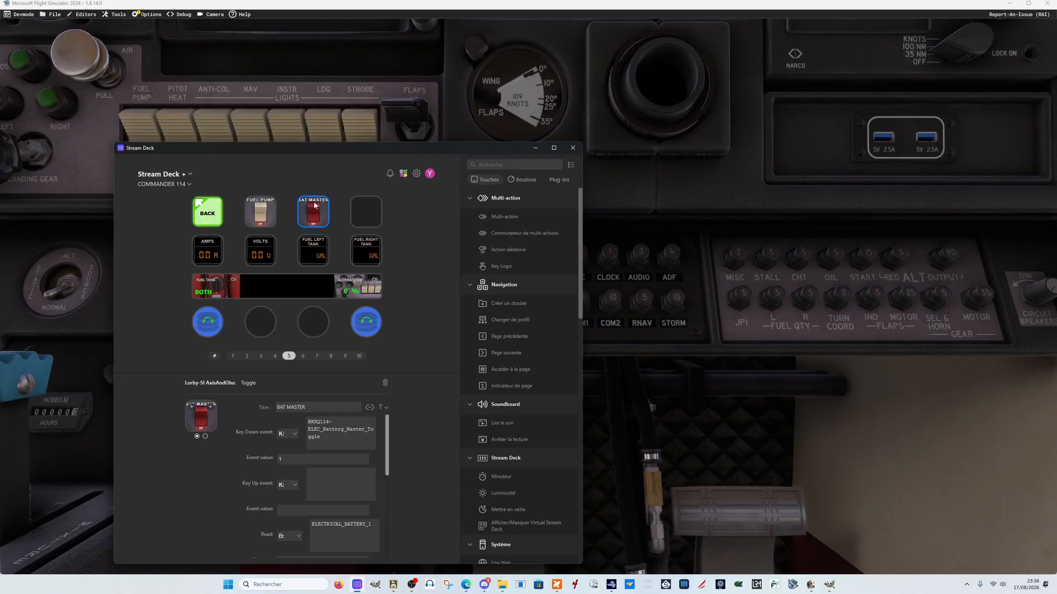
right_click(315, 204)
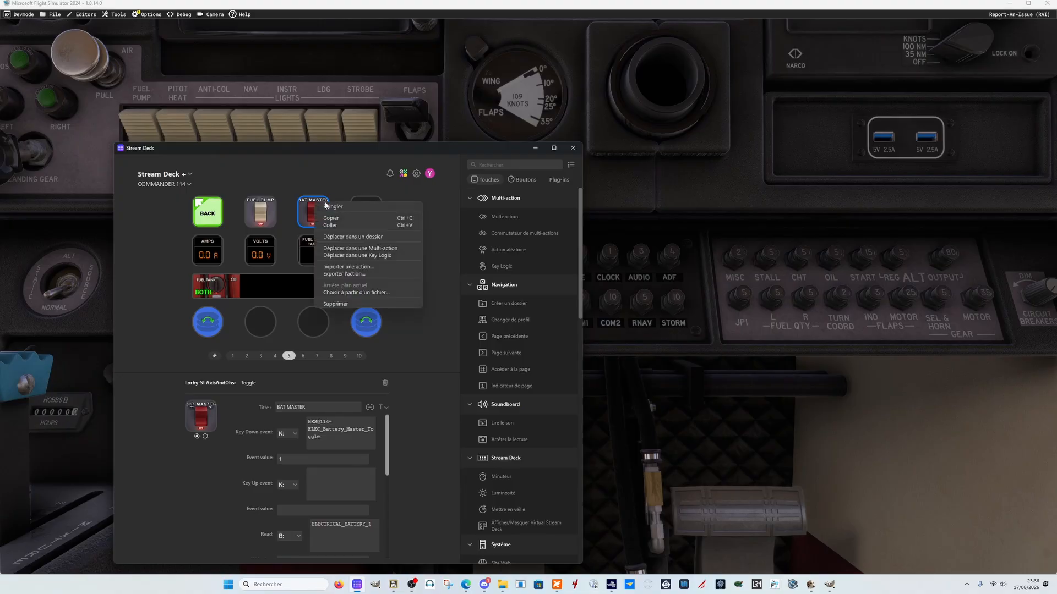
left_click(333, 304)
left_click(360, 373)
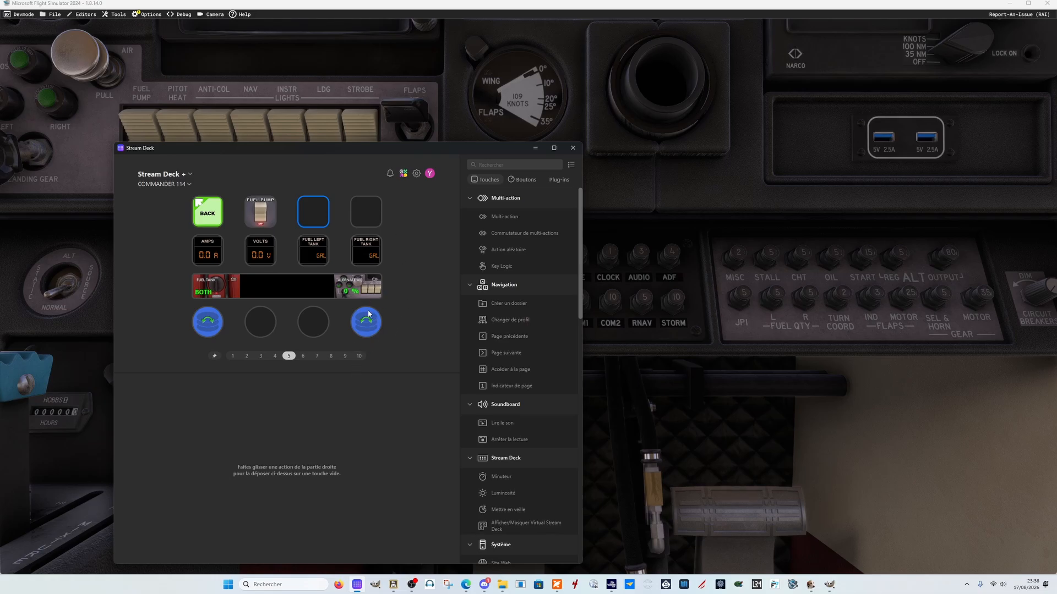
left_click(365, 158)
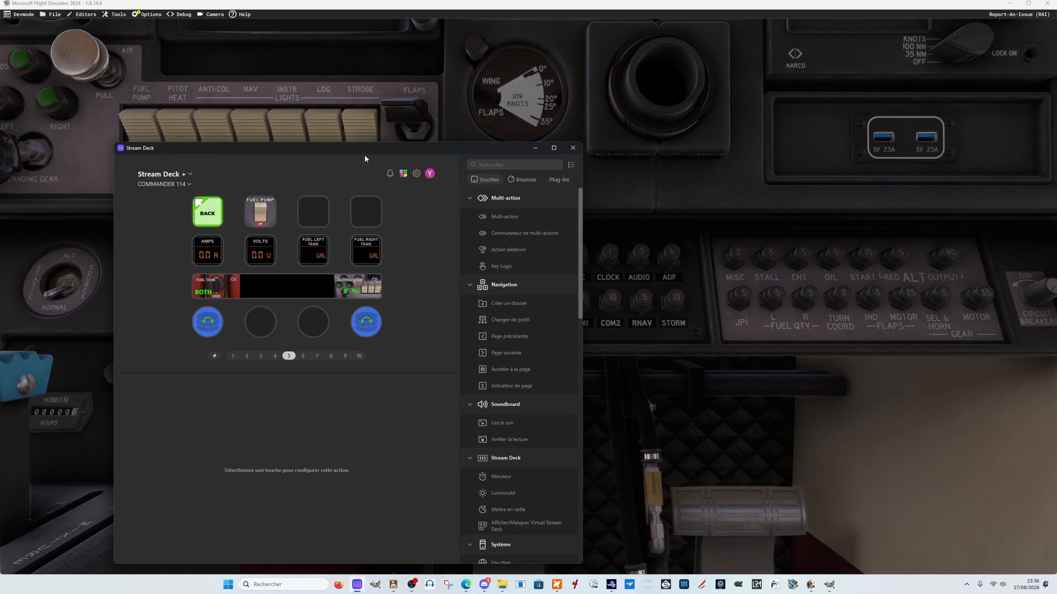
- Move the Stream Deck window clear of the alternate static and EGT gauges and test the alternate air dial on page 5
left_click_drag(376, 148, 658, 134)
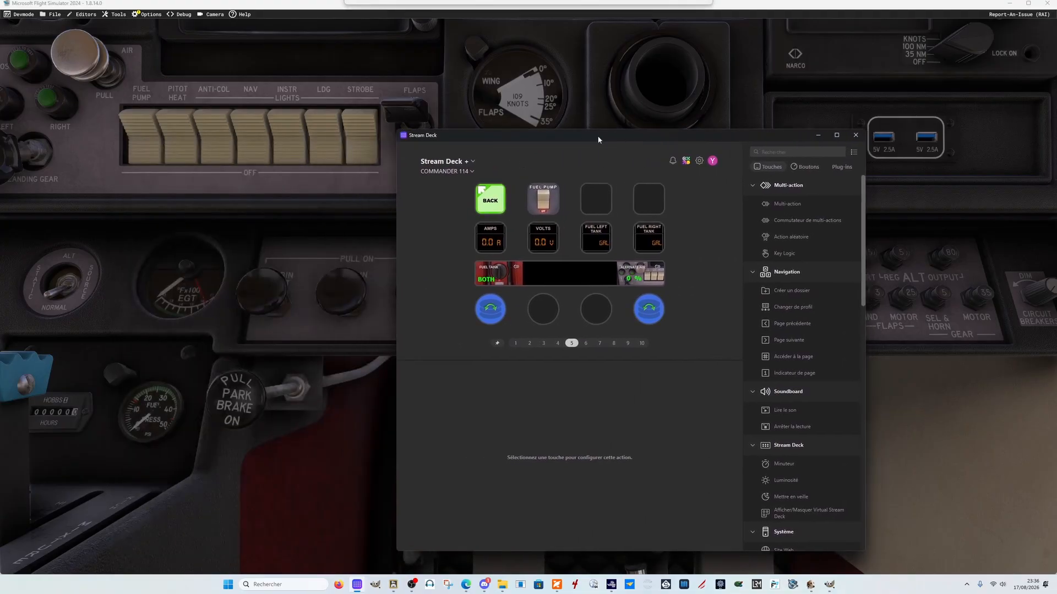
left_click(655, 308)
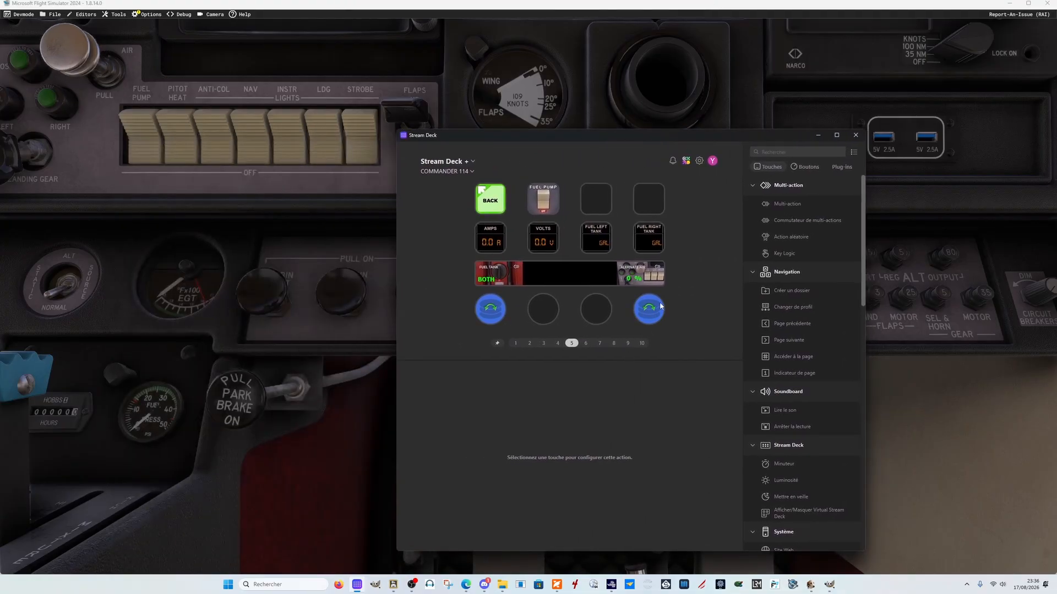
left_click(655, 308)
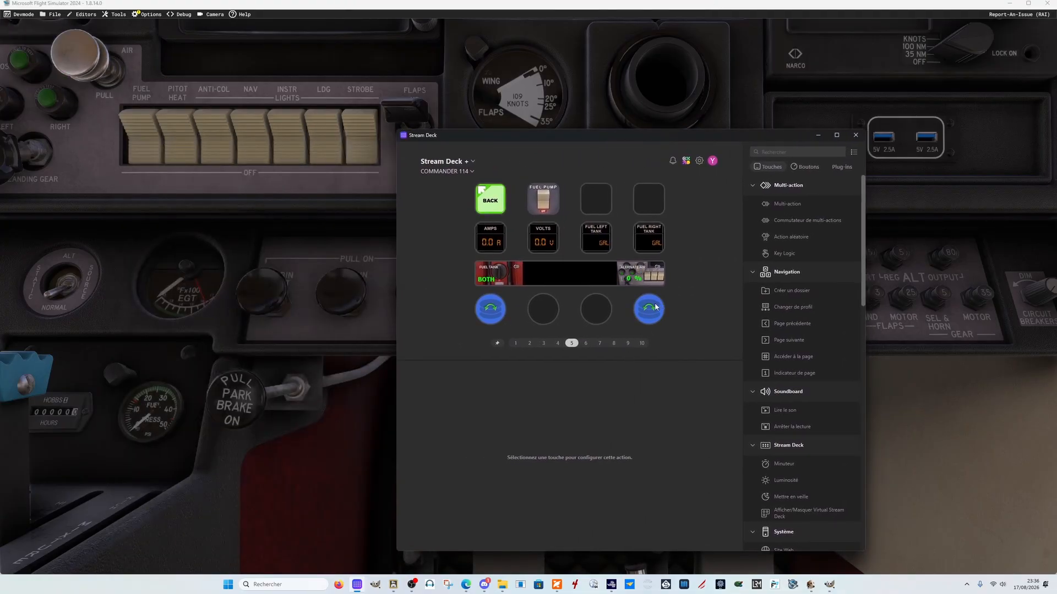
left_click(631, 284)
left_click(644, 281)
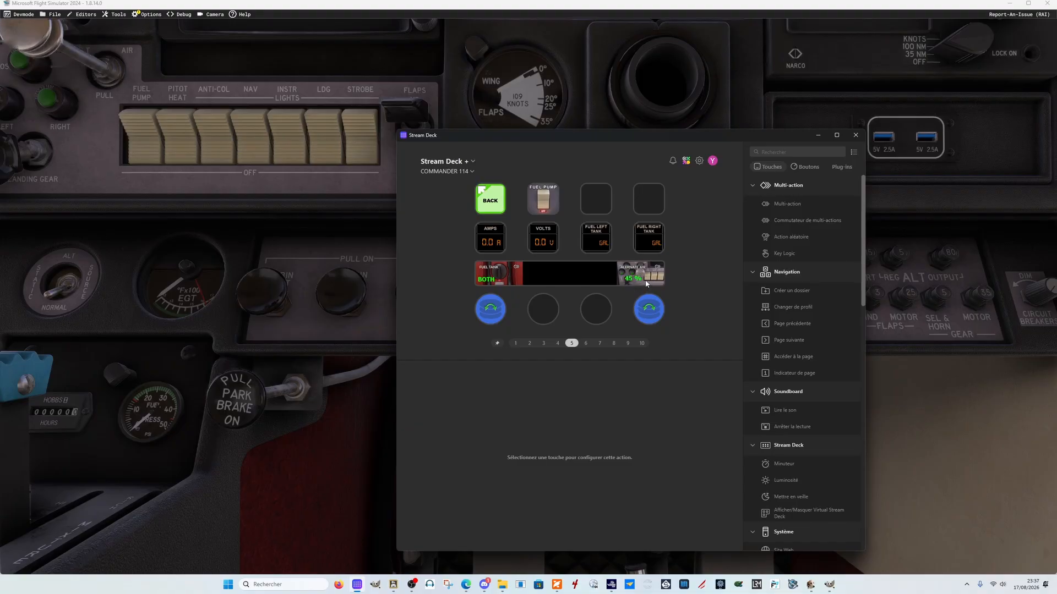
left_click(645, 282)
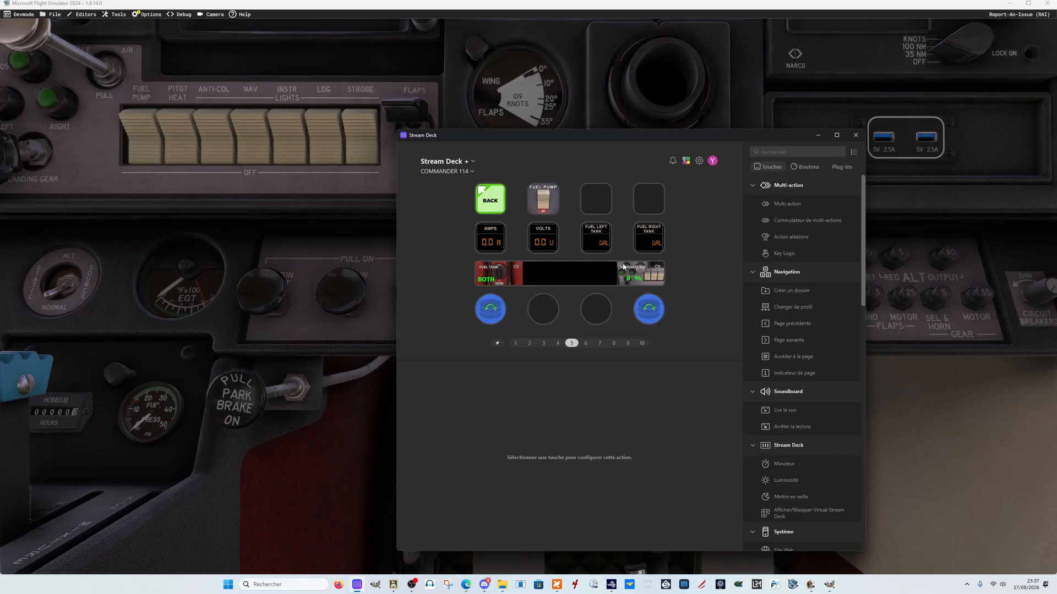
- Examine the image definitions of the alternate air dial's Rotary Encoder Canvas action, then return to page 5
left_click(649, 324)
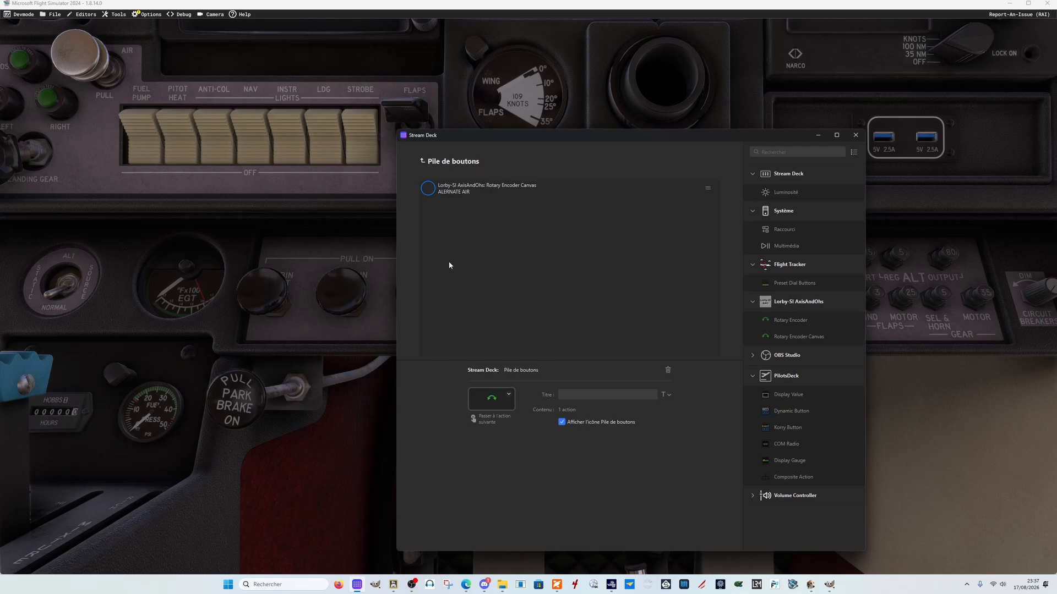
left_click(451, 197)
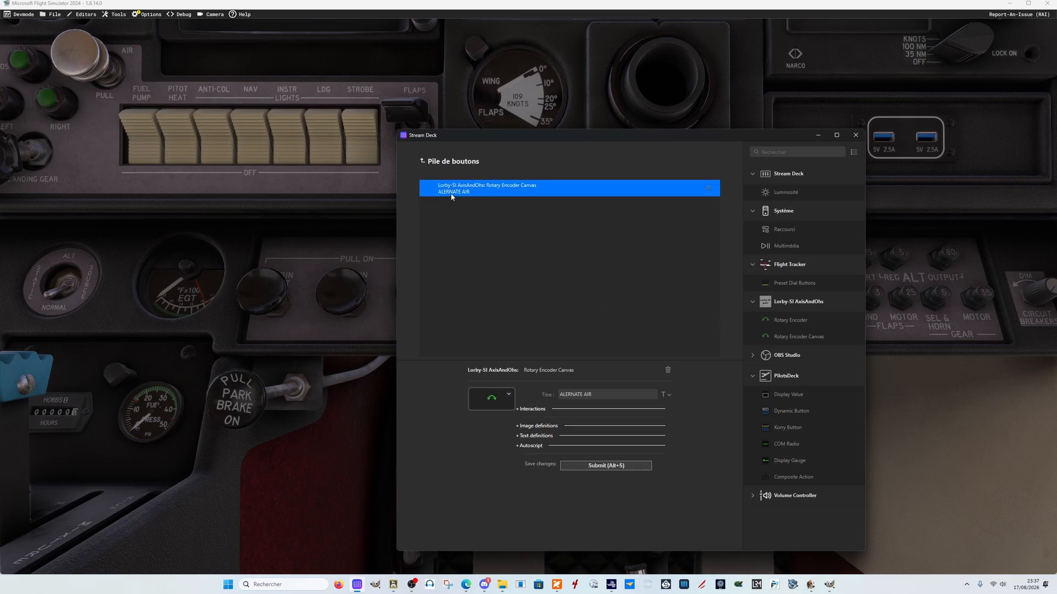
left_click(517, 427)
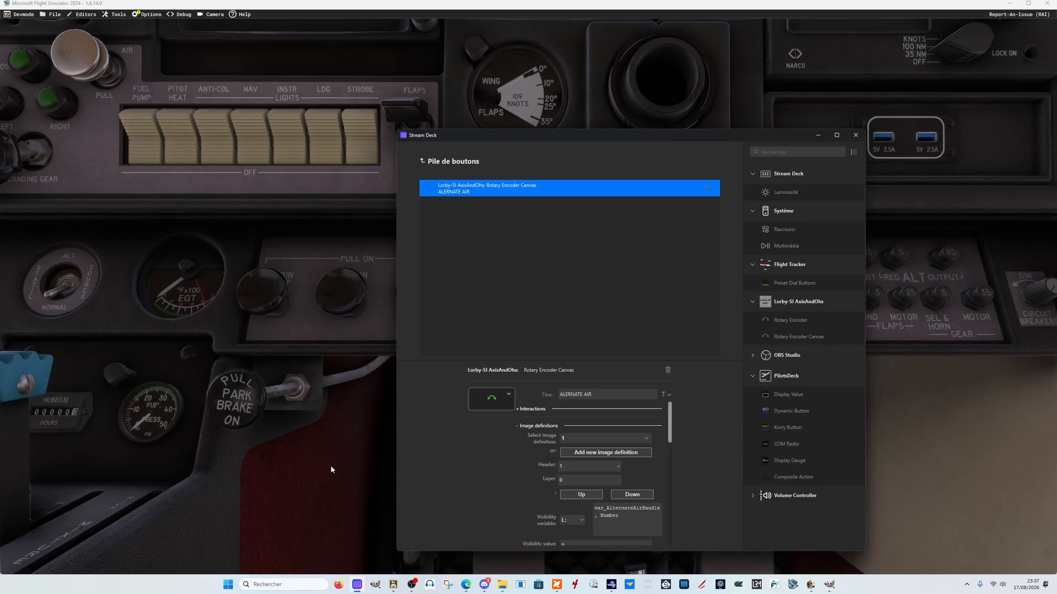
left_click(423, 162)
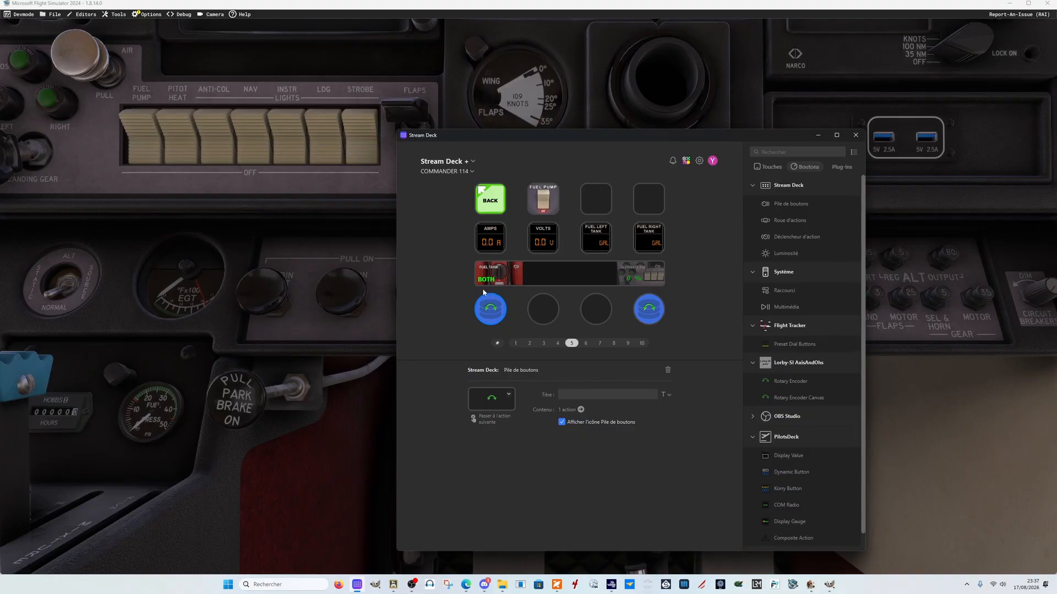
- Reopen the alternate air dial's canvas action, list its selectable image definitions, and minimize Stream Deck
double_click(649, 310)
left_click(444, 190)
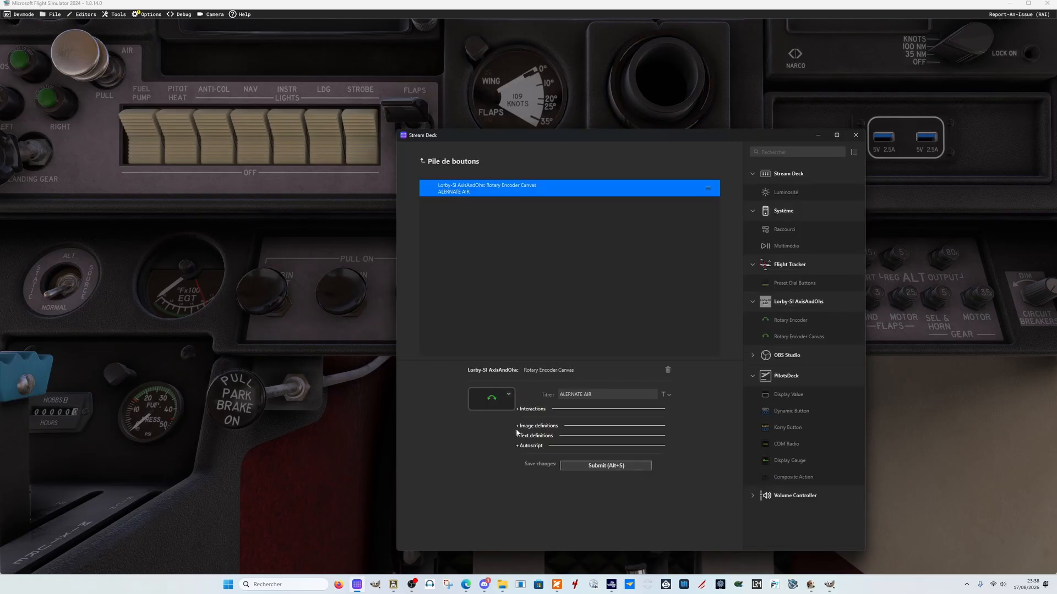
left_click(518, 427)
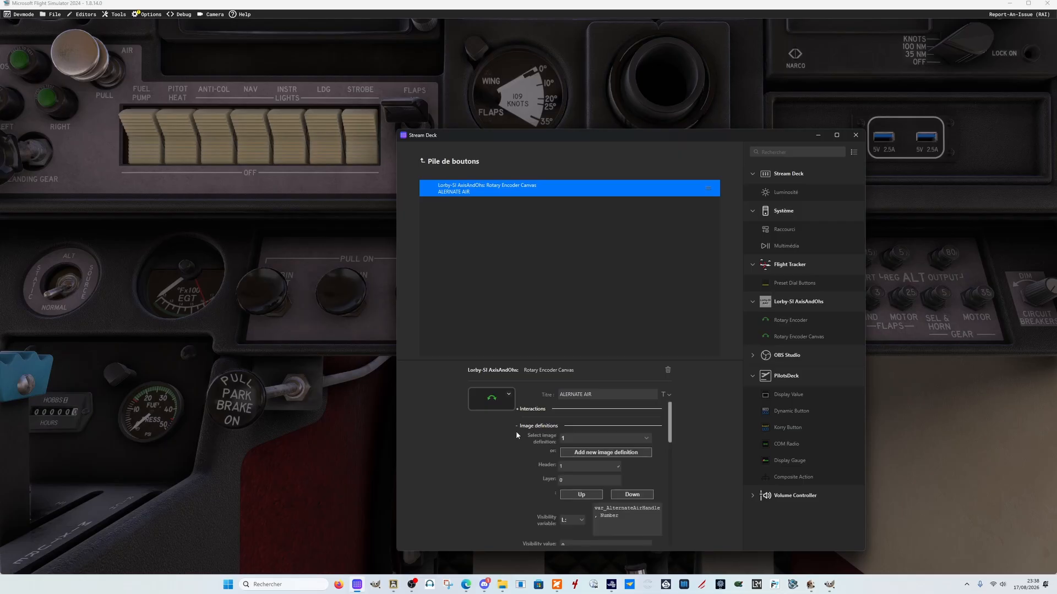
left_click(602, 438)
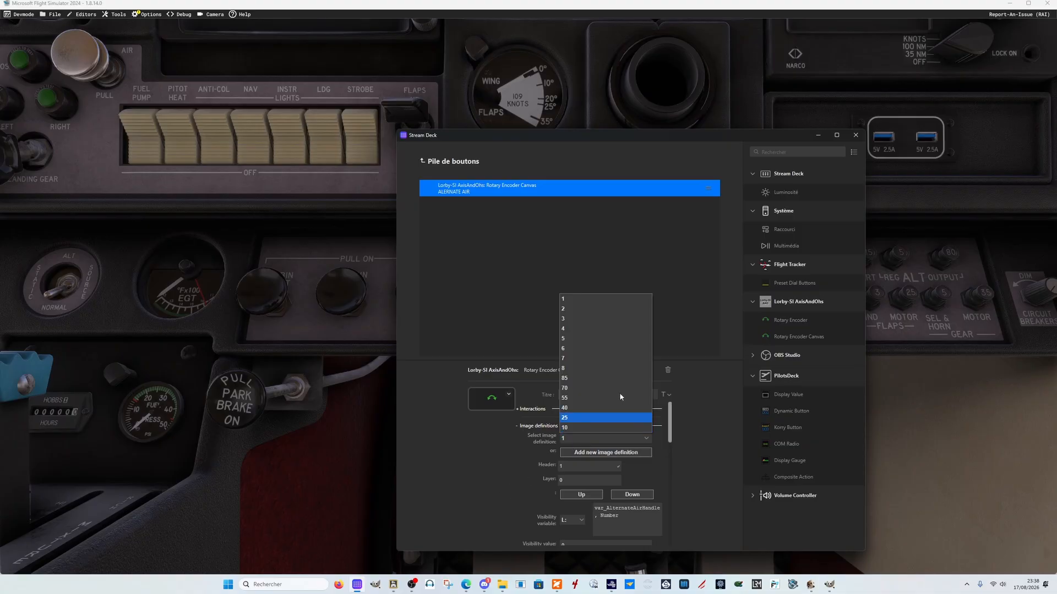
left_click(817, 138)
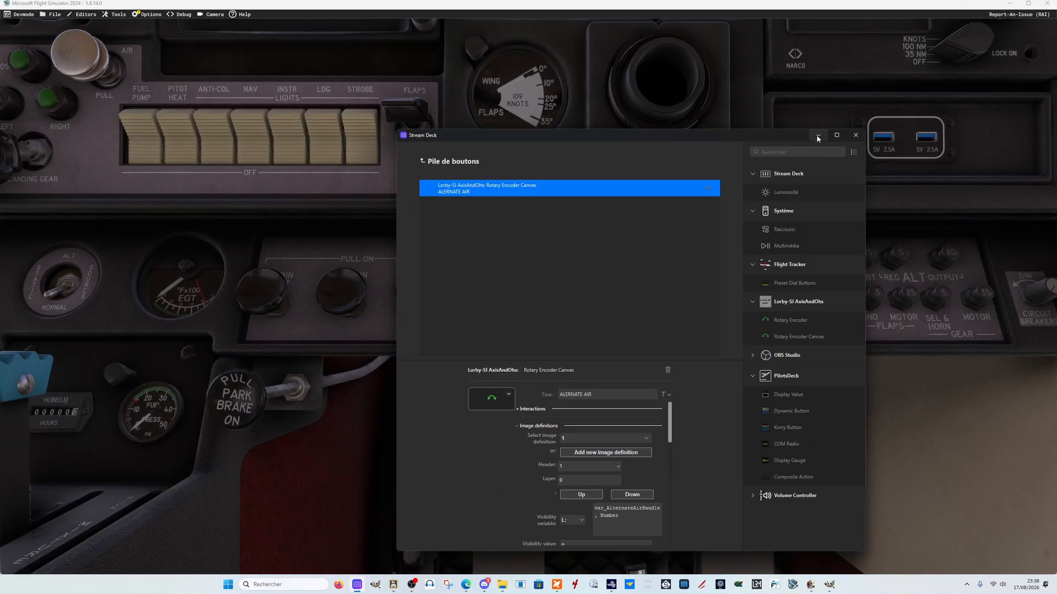
left_click(823, 137)
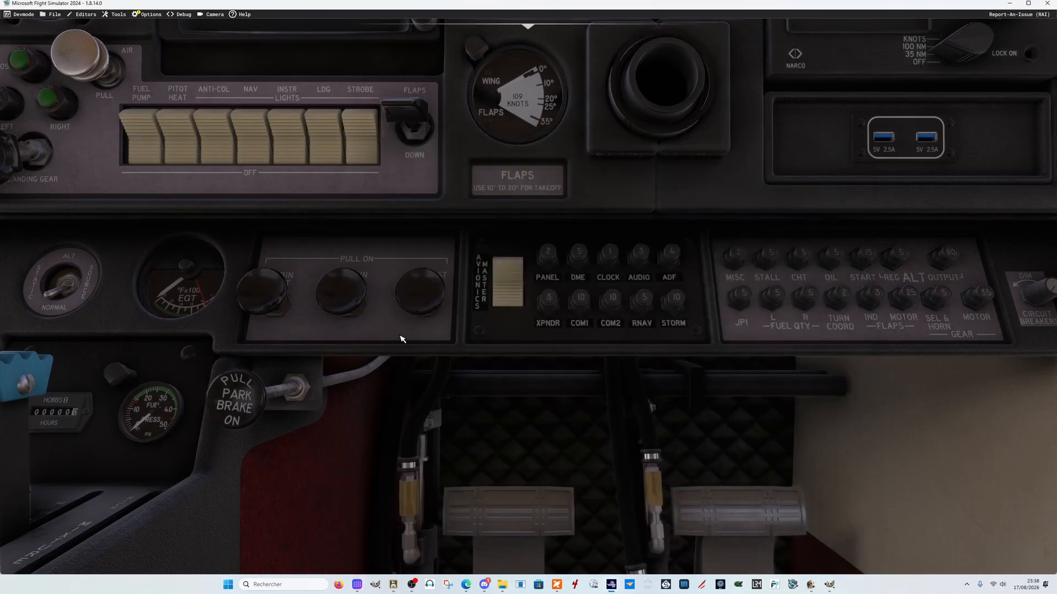
- Frame the alternate air pull in the cockpit view, open the Behaviors tool and move its window clear of the switch panel
scroll(596, 463, "up", 3)
key("Left")
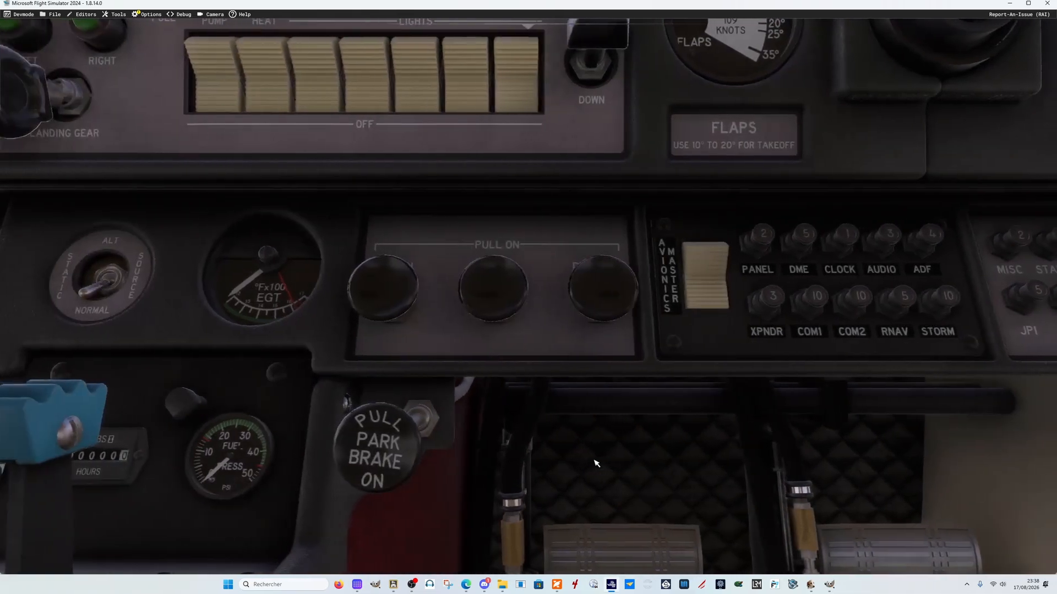
scroll(595, 464, "down", 4)
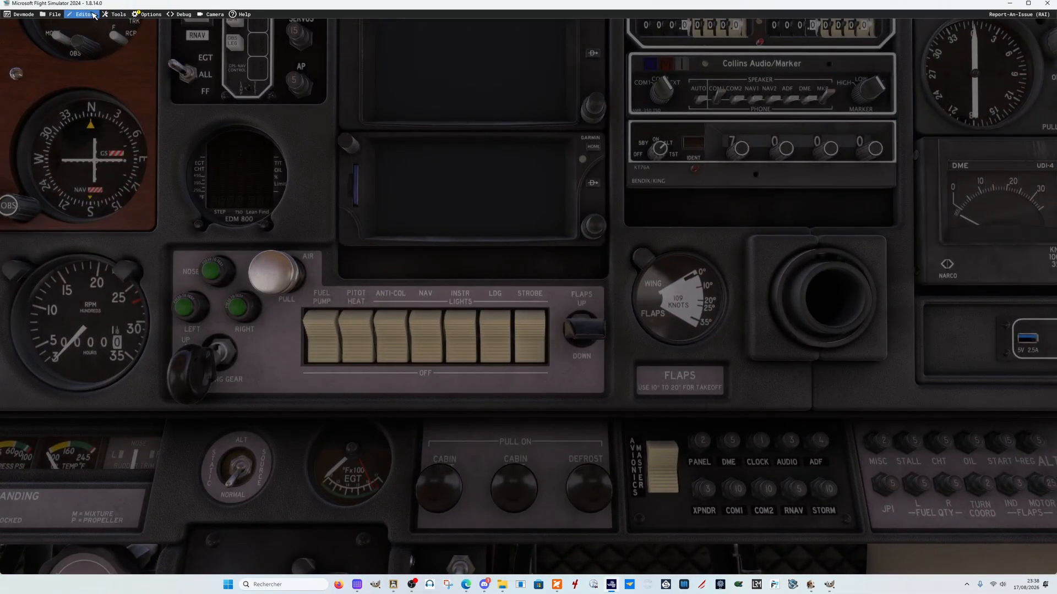
left_click(112, 15)
left_click(115, 15)
left_click(116, 15)
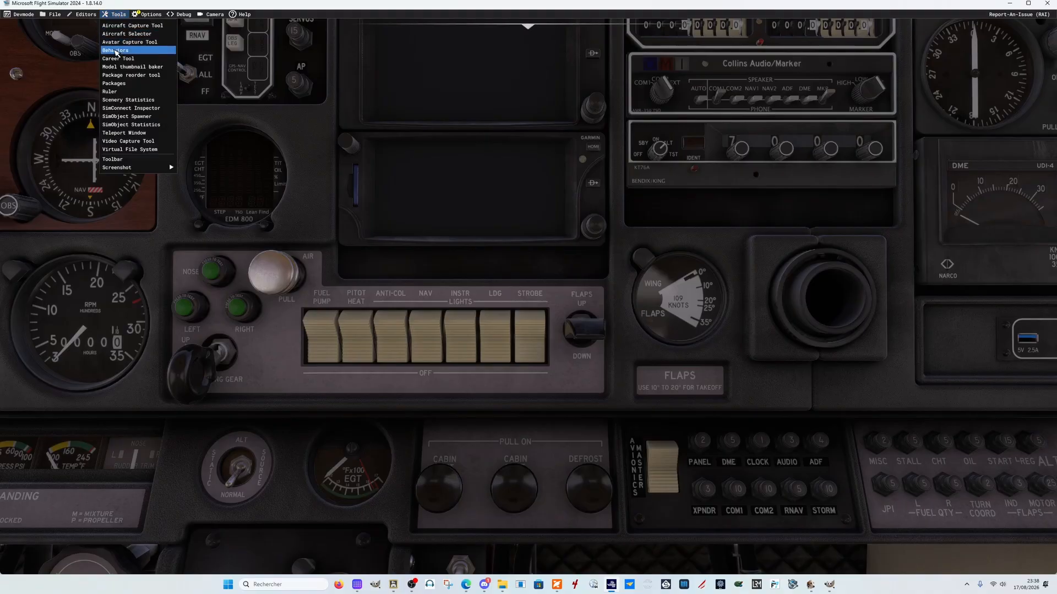
left_click(117, 53)
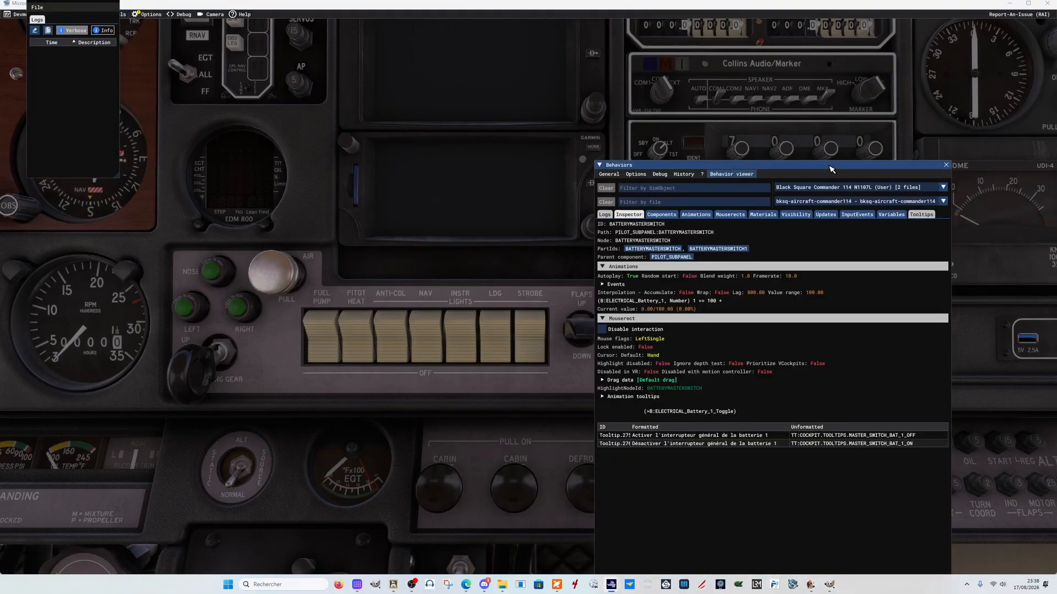
left_click_drag(831, 170, 865, 90)
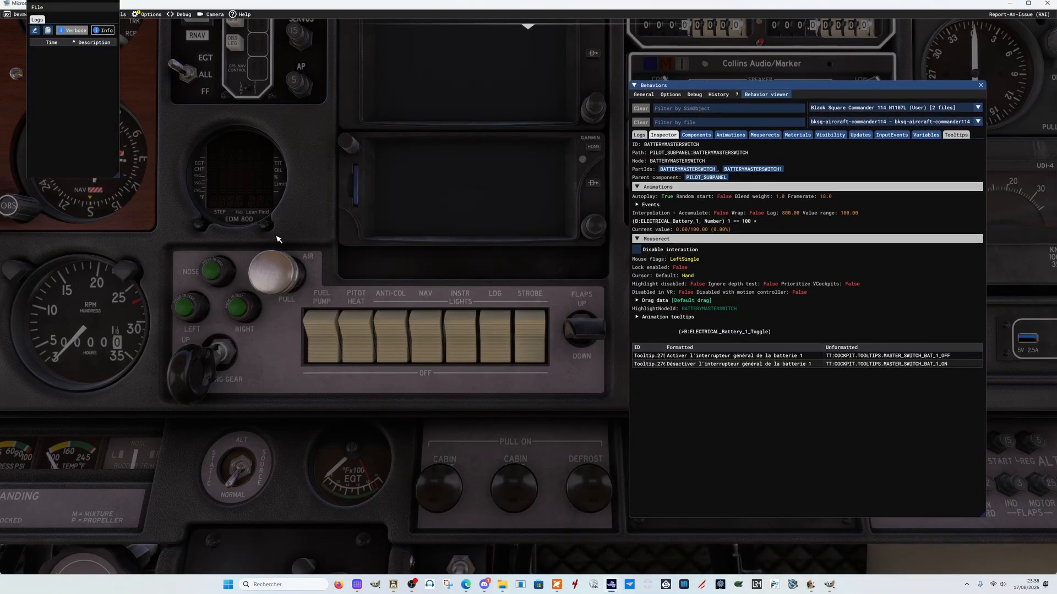
- Inspect the alternate air pull in the Behaviors viewer and collapse its Mouserect section, keeping the Animations code open
left_click(293, 231)
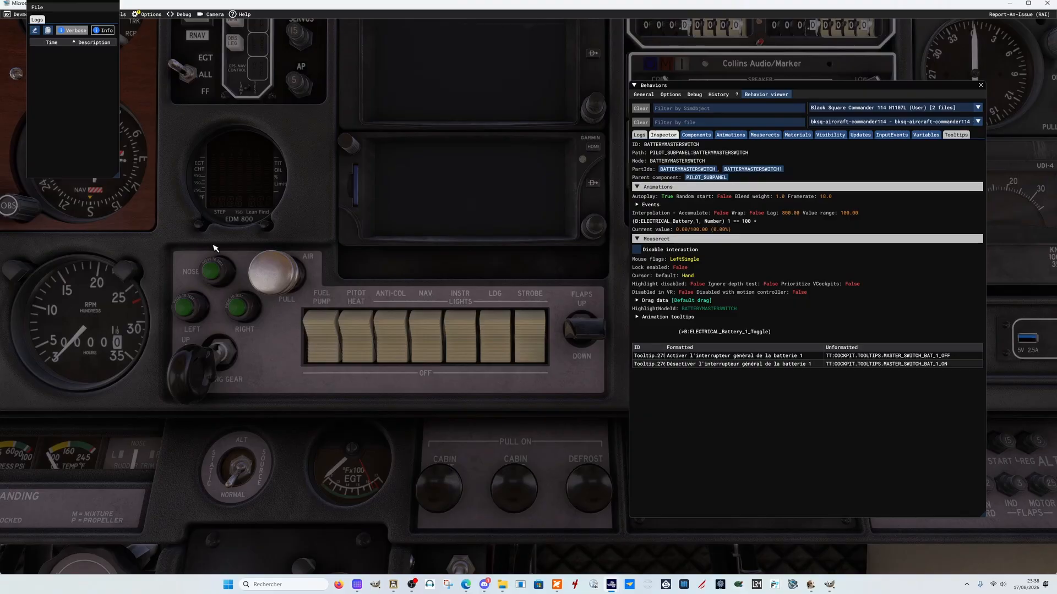
key("ctrl+g")
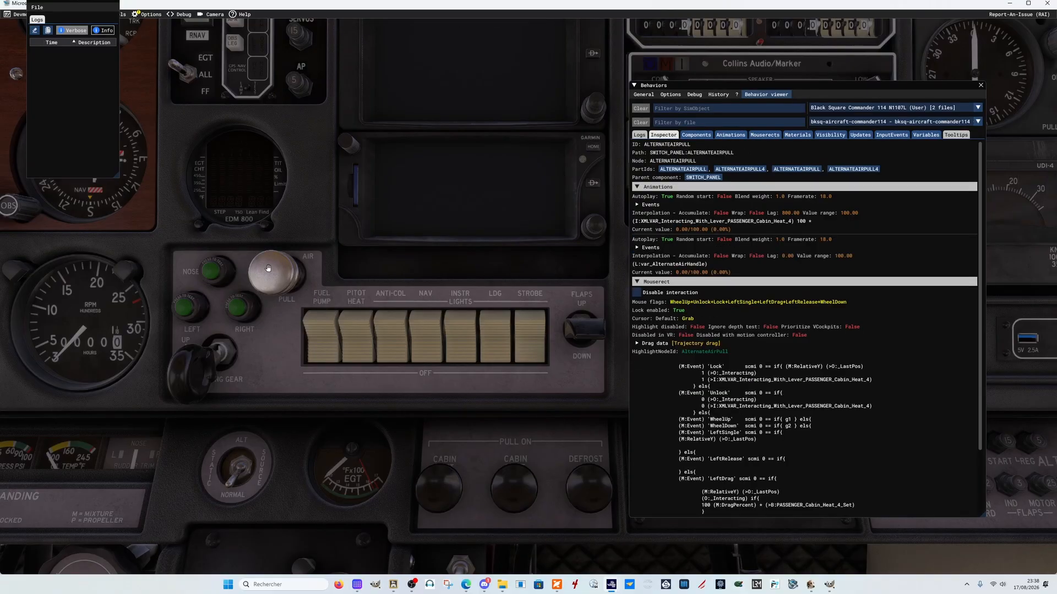
left_click(639, 282)
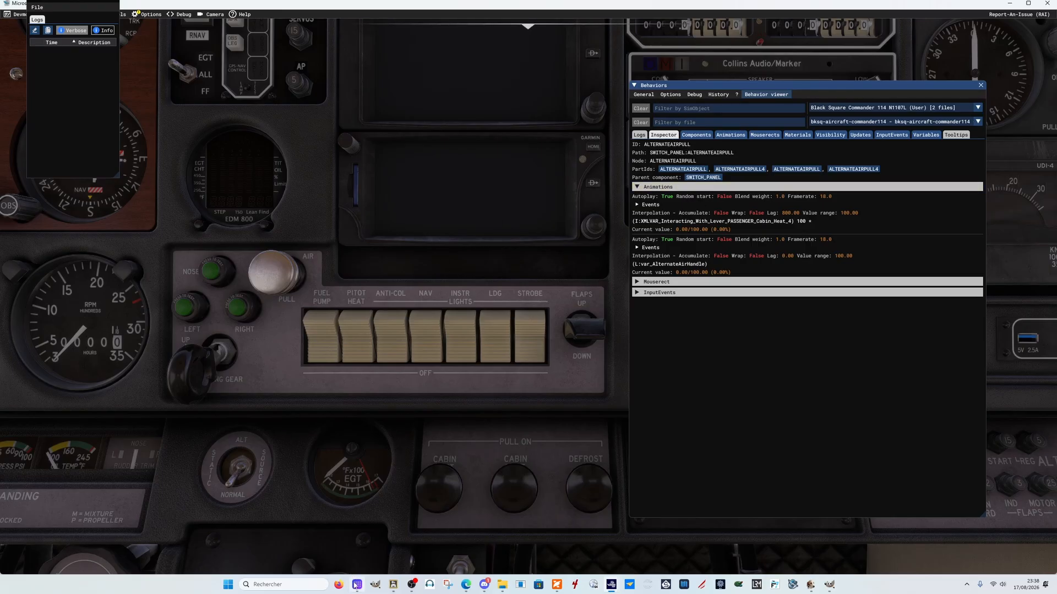
- Bring up Stream Deck, leave the alternate air dial's stack for page 5, demonstrate the dial and minimize the window
mouse_move(358, 582)
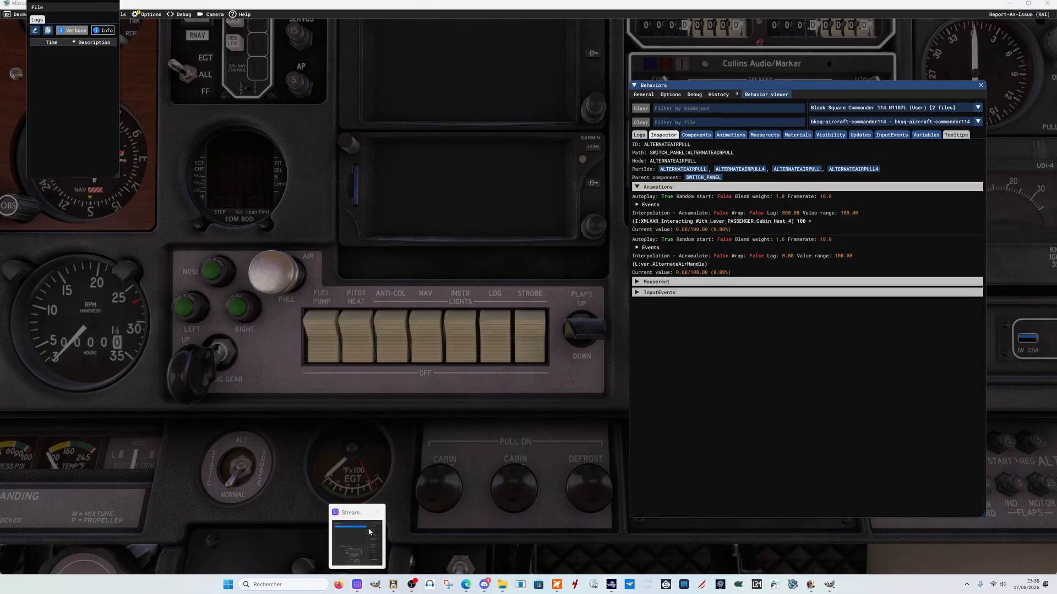
left_click(367, 514)
left_click_drag(779, 142, 497, 266)
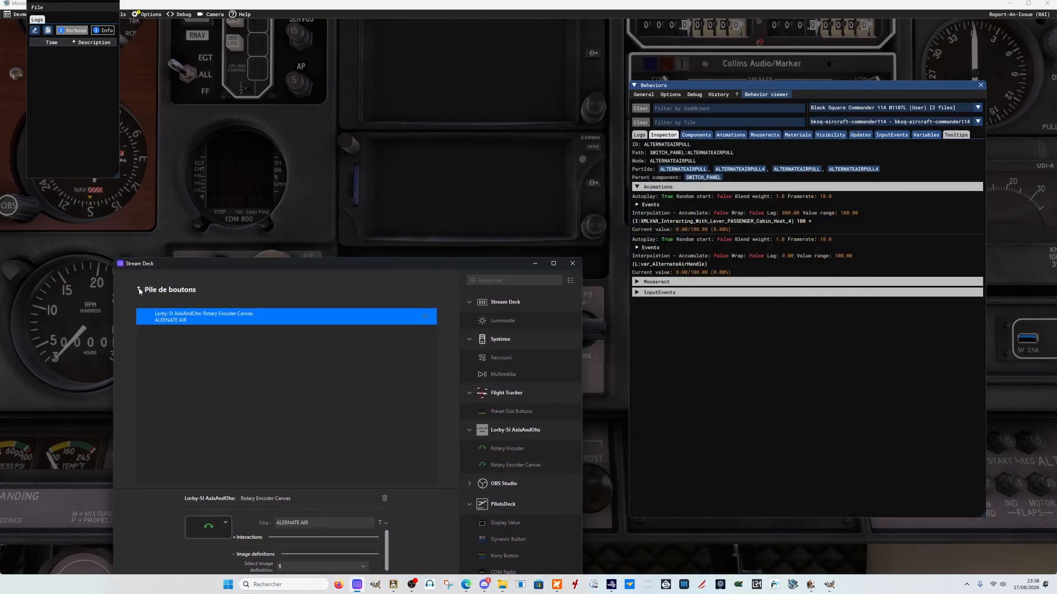
left_click(139, 290)
left_click_drag(290, 267, 311, 175)
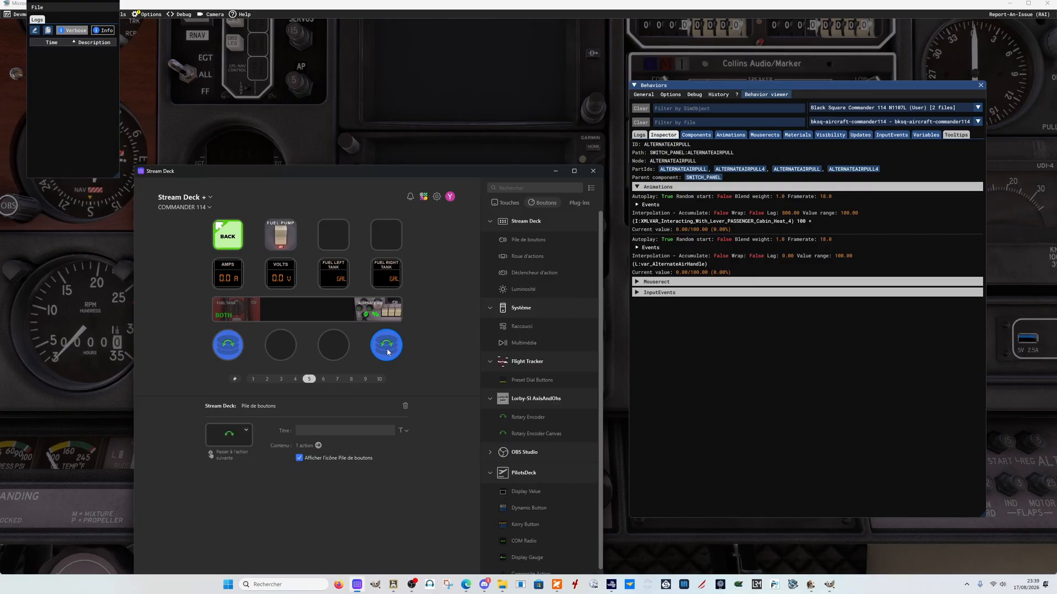
left_click(555, 171)
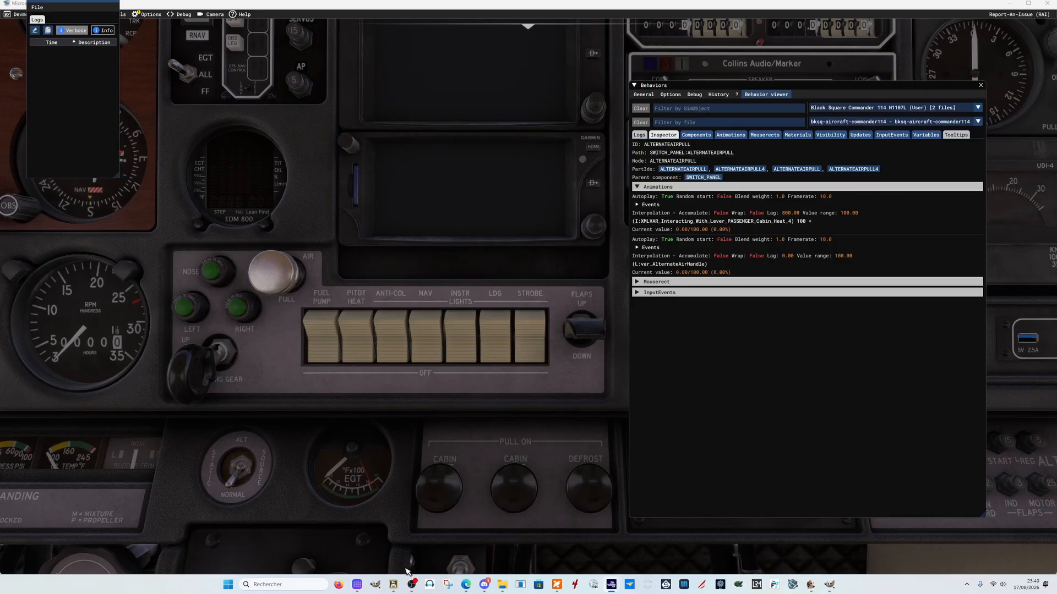
- Reopen the alternate air dial's canvas action and examine the visibility variable var_AlternateAirHandle, Number in image definition 1
left_click(357, 584)
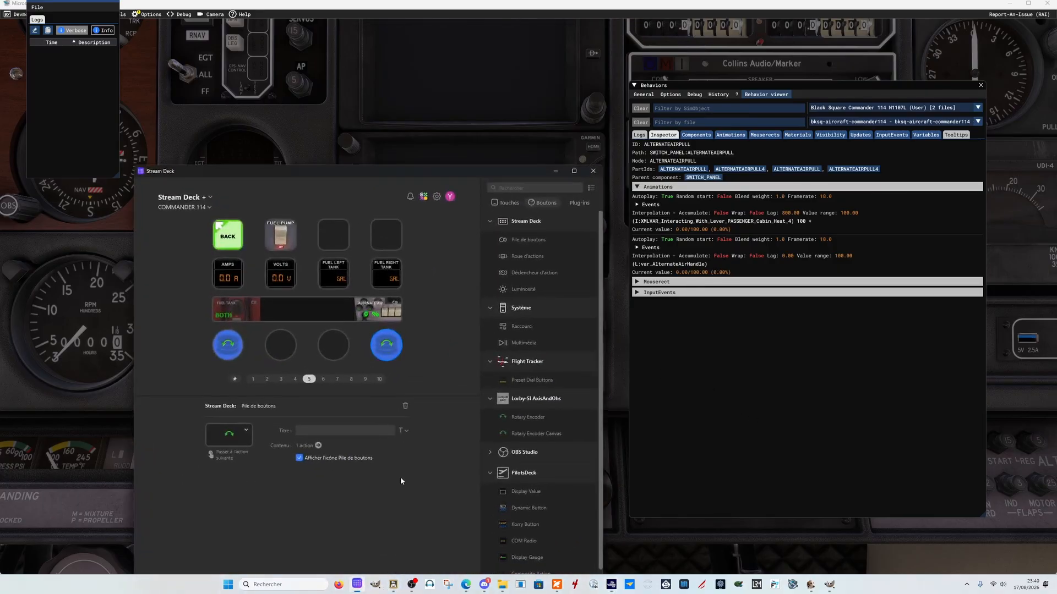
double_click(392, 356)
left_click(183, 227)
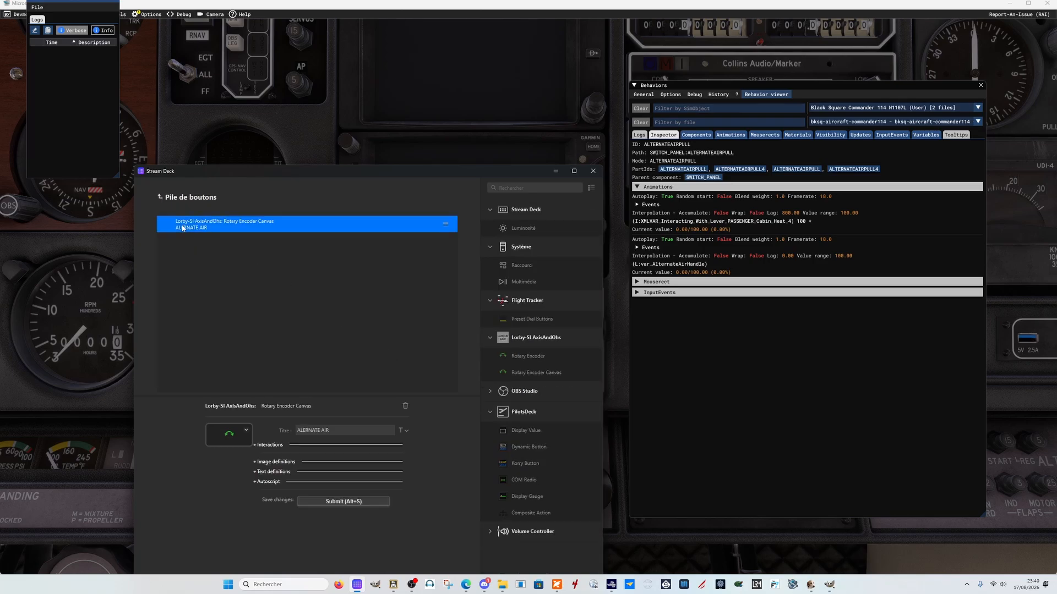
left_click(256, 464)
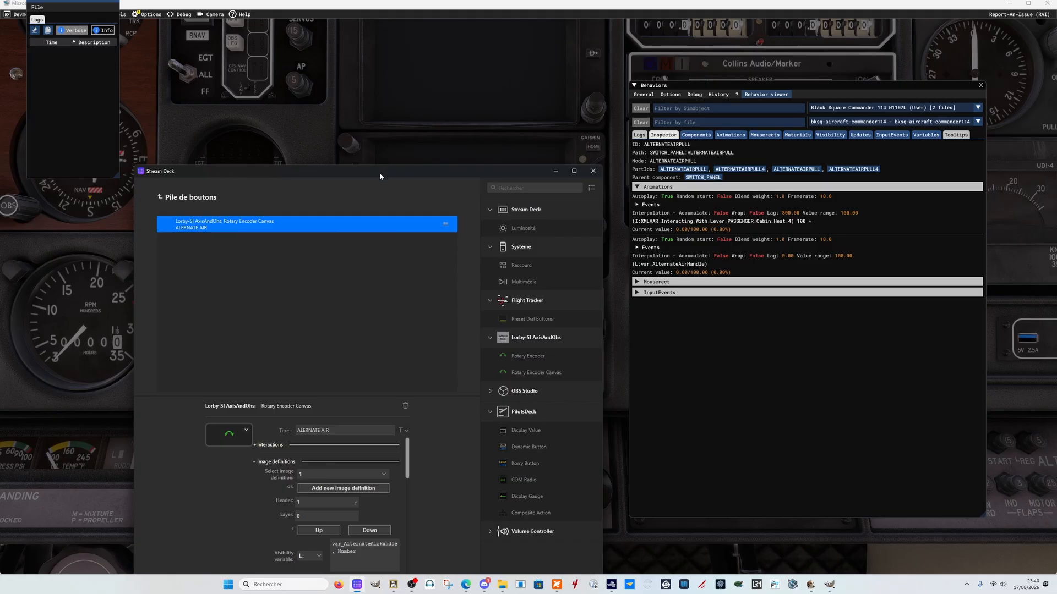
left_click_drag(379, 175, 355, 84)
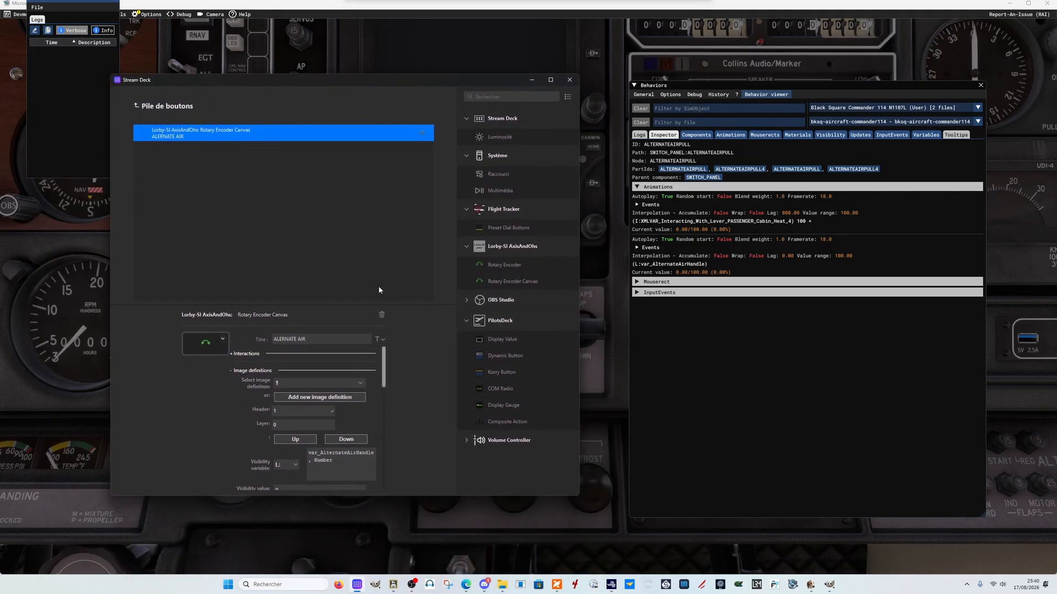
left_click(291, 383)
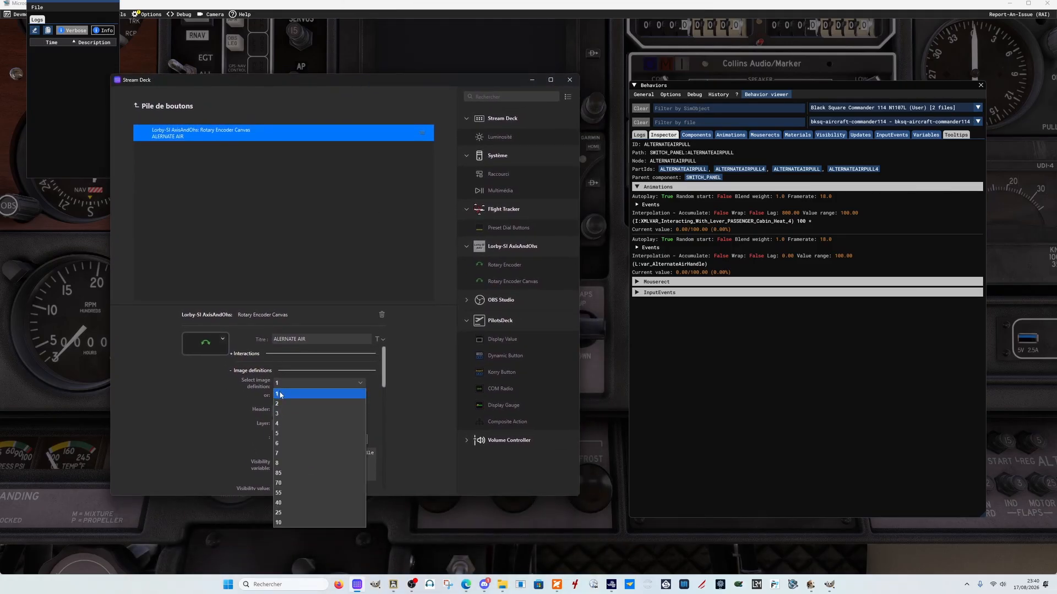
left_click(280, 395)
left_click_drag(345, 464, 298, 450)
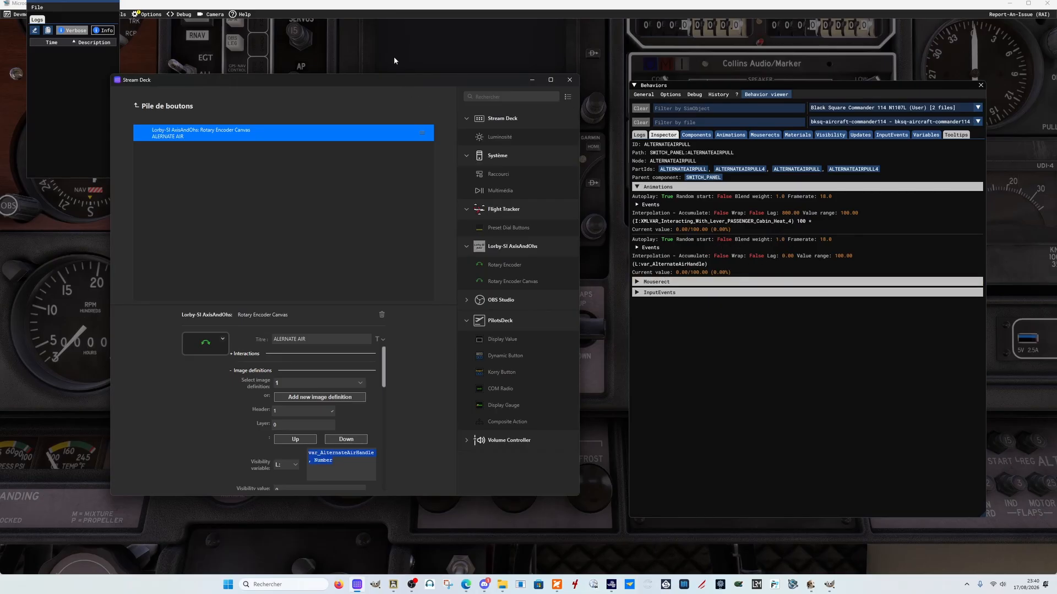
- Compare image definition 1's visibility variable with the L:var_AlternateAirHandle code in Behaviors and check its visibility value
left_click_drag(396, 82, 579, 285)
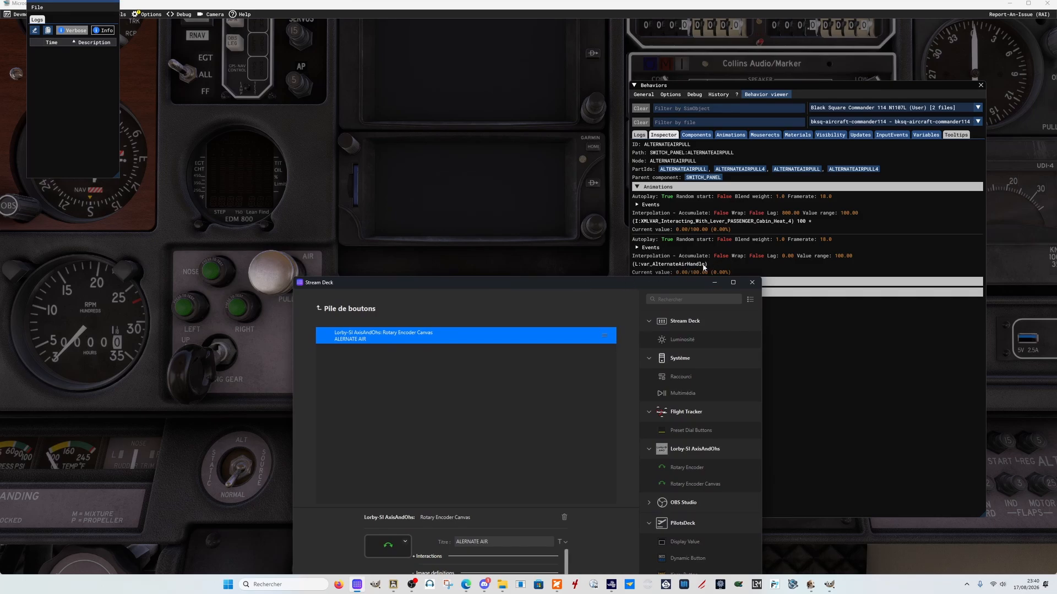
left_click_drag(601, 284, 598, 74)
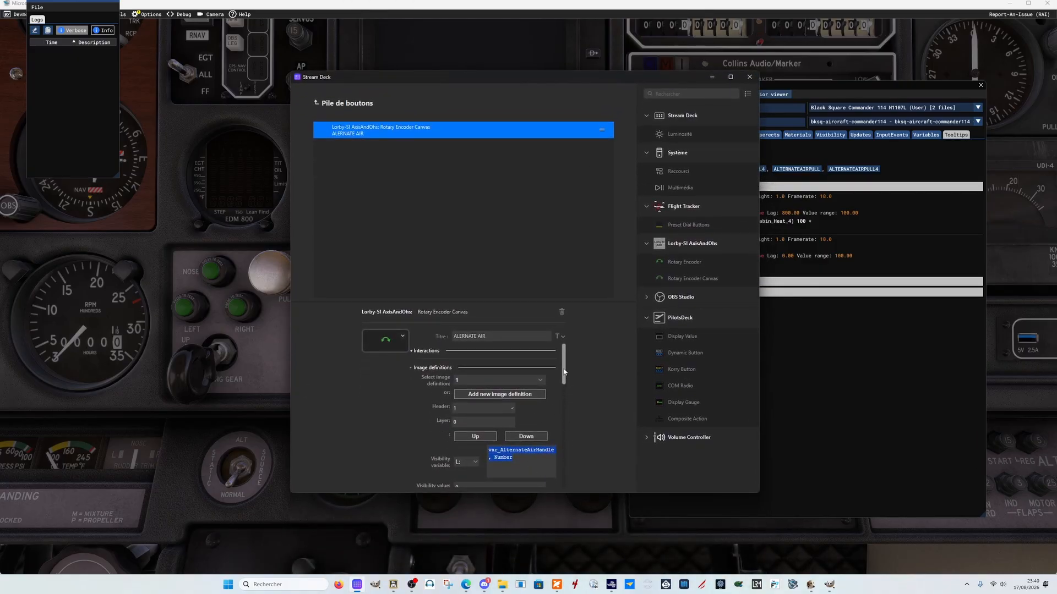
left_click_drag(564, 371, 564, 390)
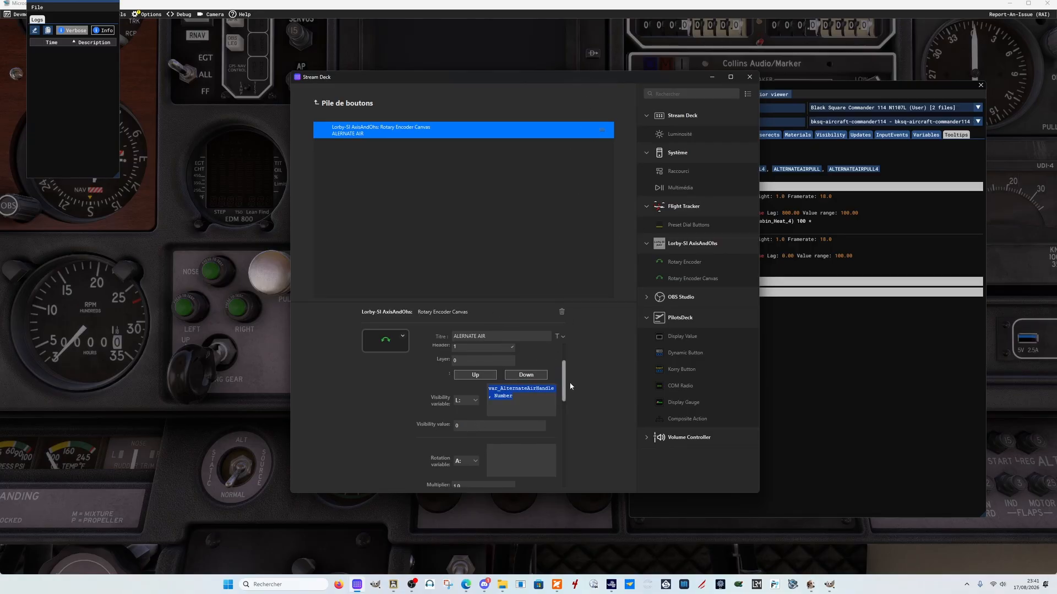
left_click_drag(565, 391, 565, 374)
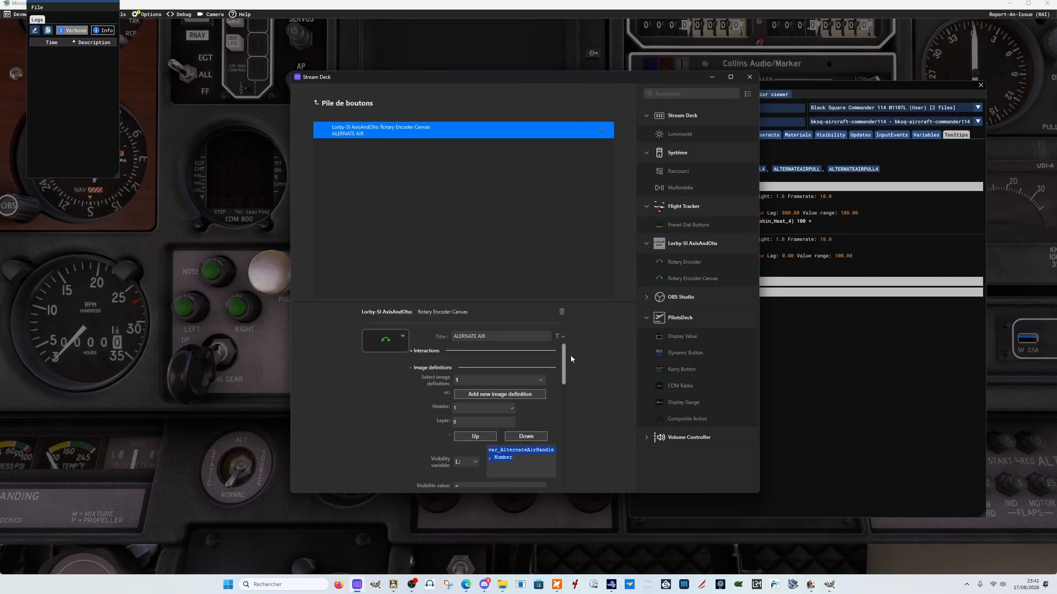
- Select image definition 2, check its visibility value and move Stream Deck aside to compare it with the variable in Behaviors
left_click(536, 379)
left_click(530, 400)
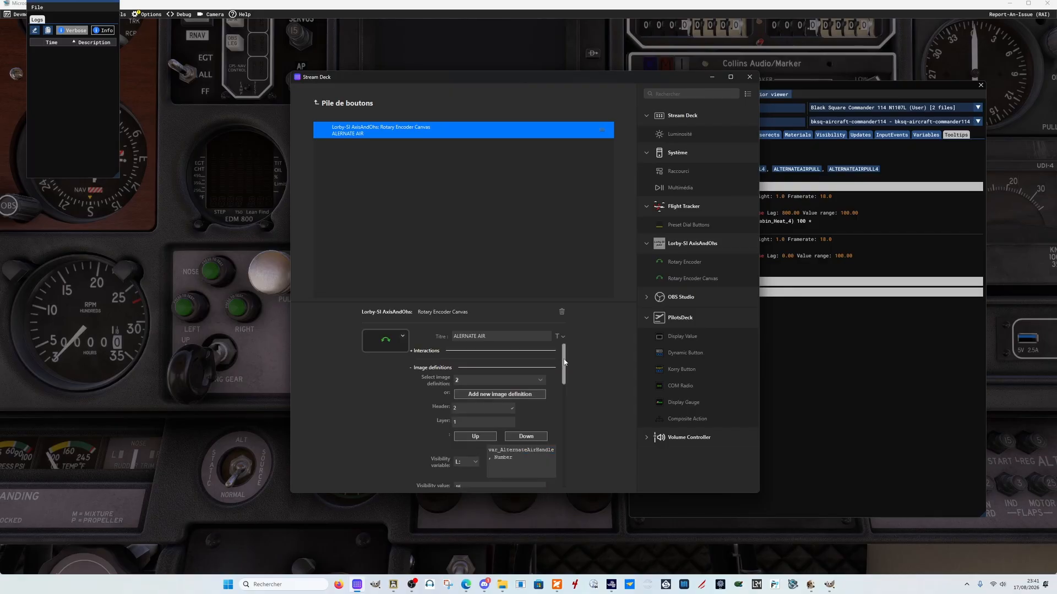
left_click_drag(565, 361, 566, 392)
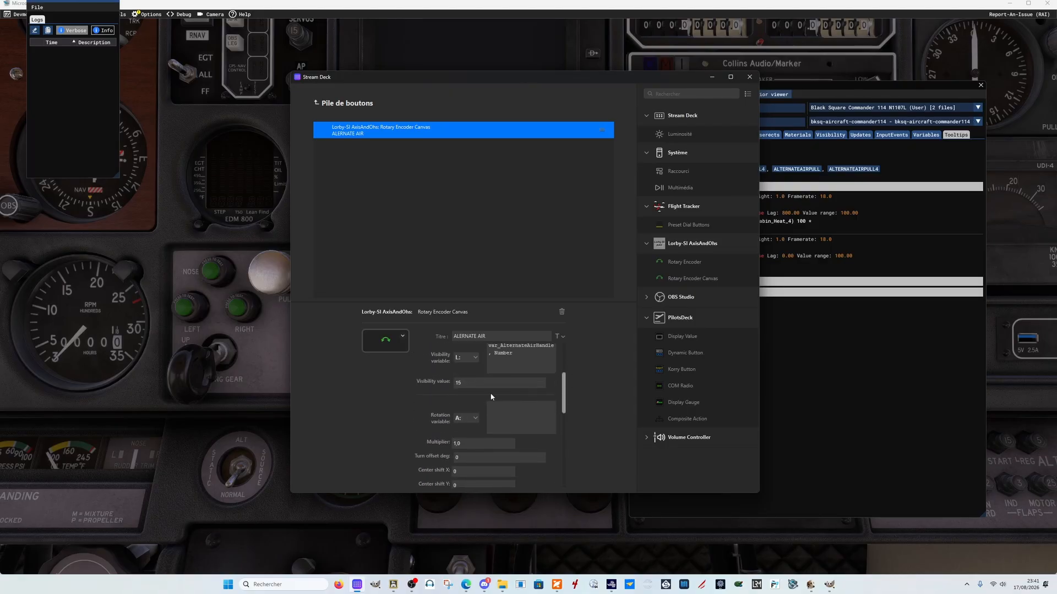
left_click_drag(583, 78, 428, 101)
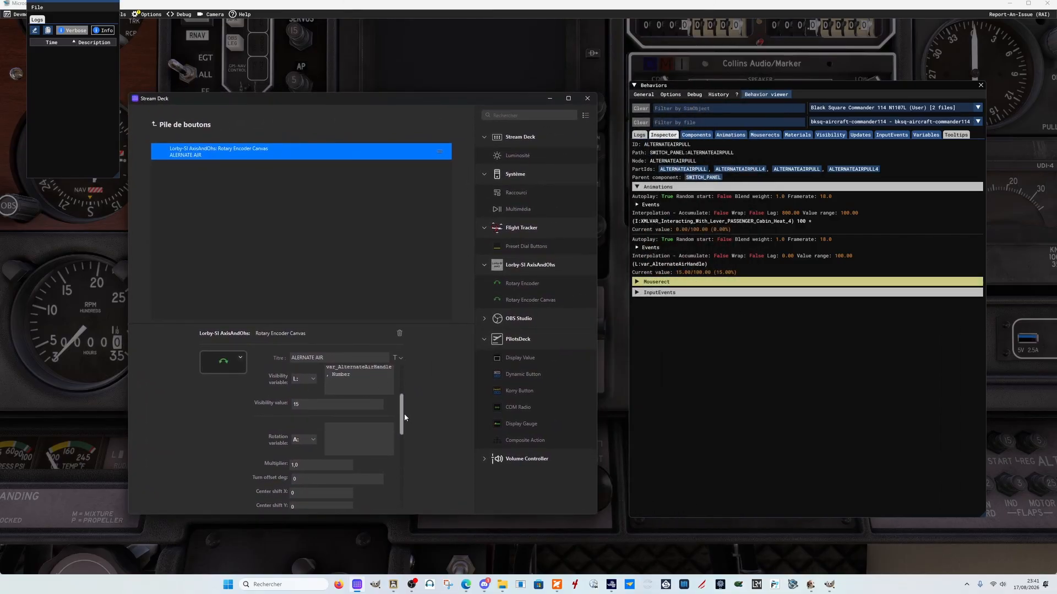
- Select image definition 3, review its visibility value and image file, then leave the dial's action and minimize Stream Deck
scroll(394, 370, "up", 2)
left_click(344, 400)
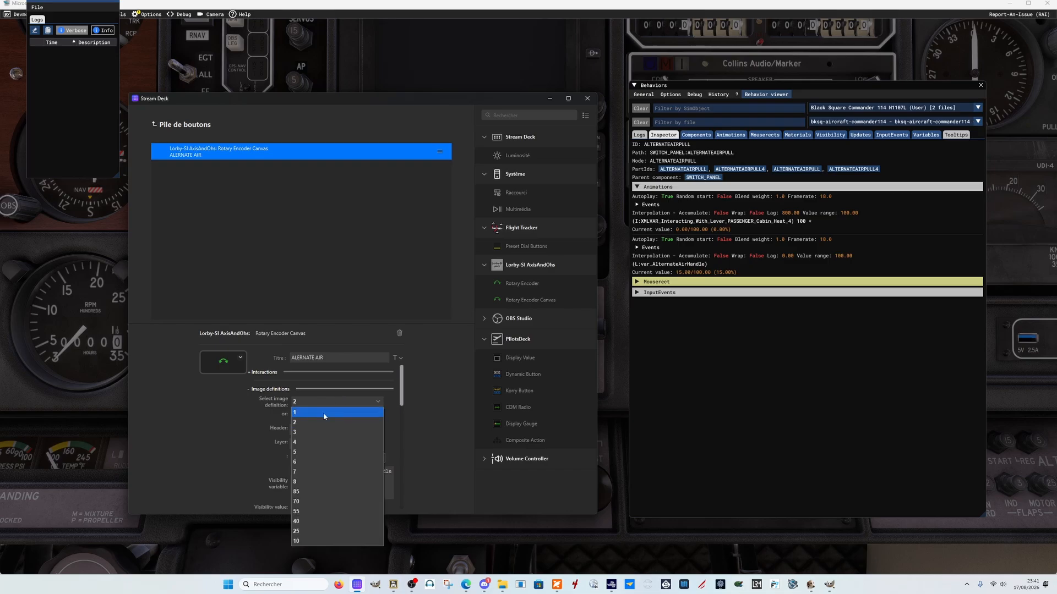
left_click(329, 431)
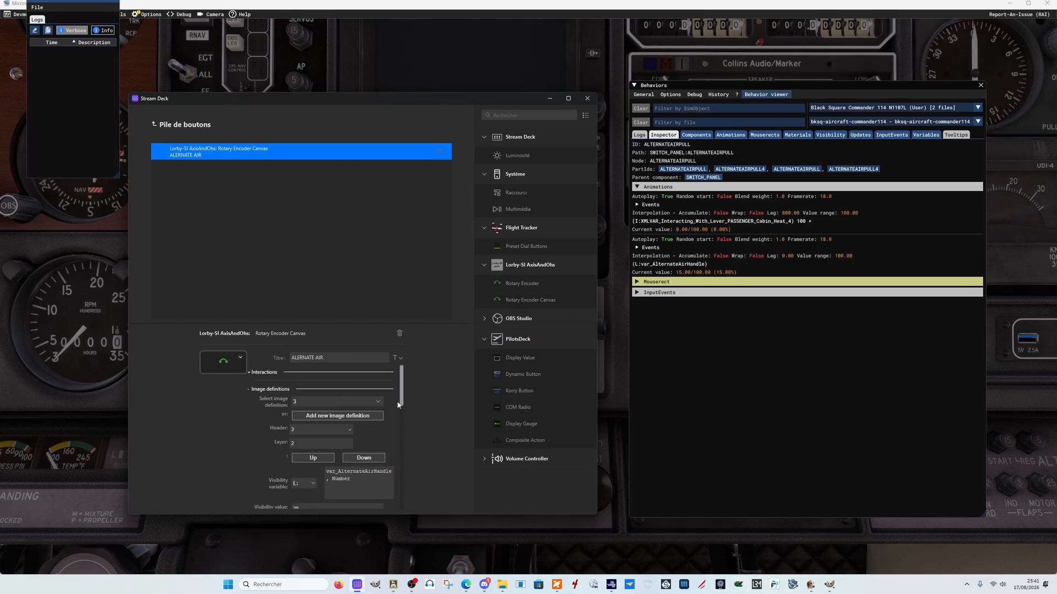
left_click_drag(401, 395, 403, 410)
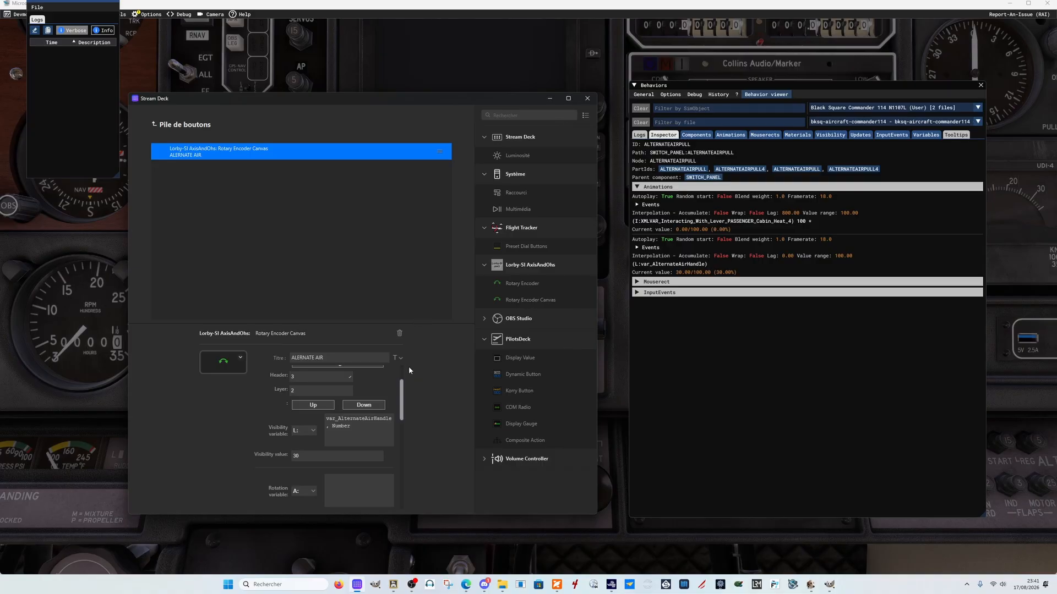
left_click_drag(400, 410, 392, 500)
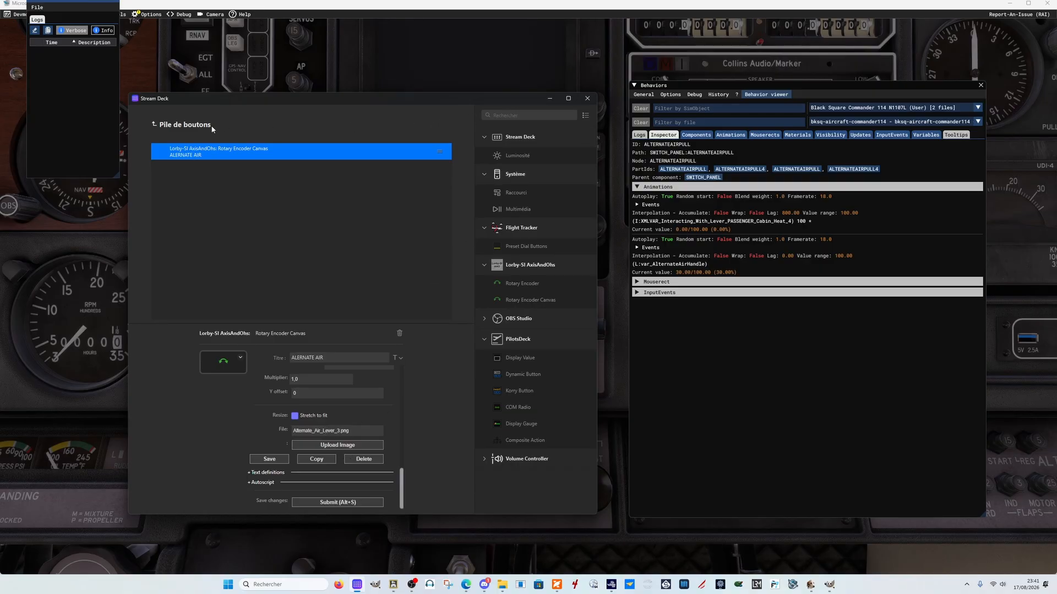
left_click(155, 125)
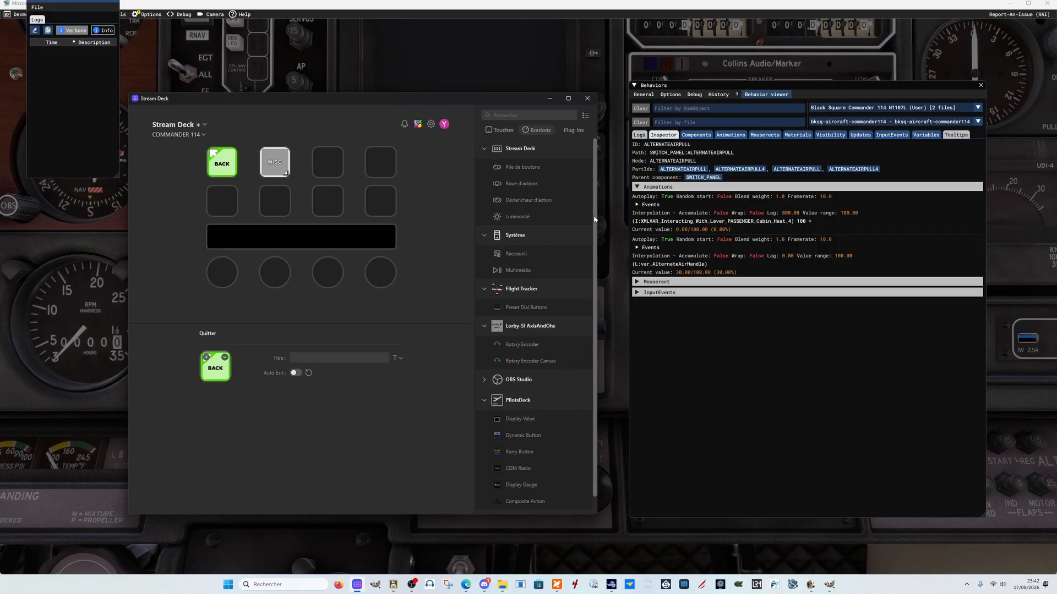
left_click(549, 99)
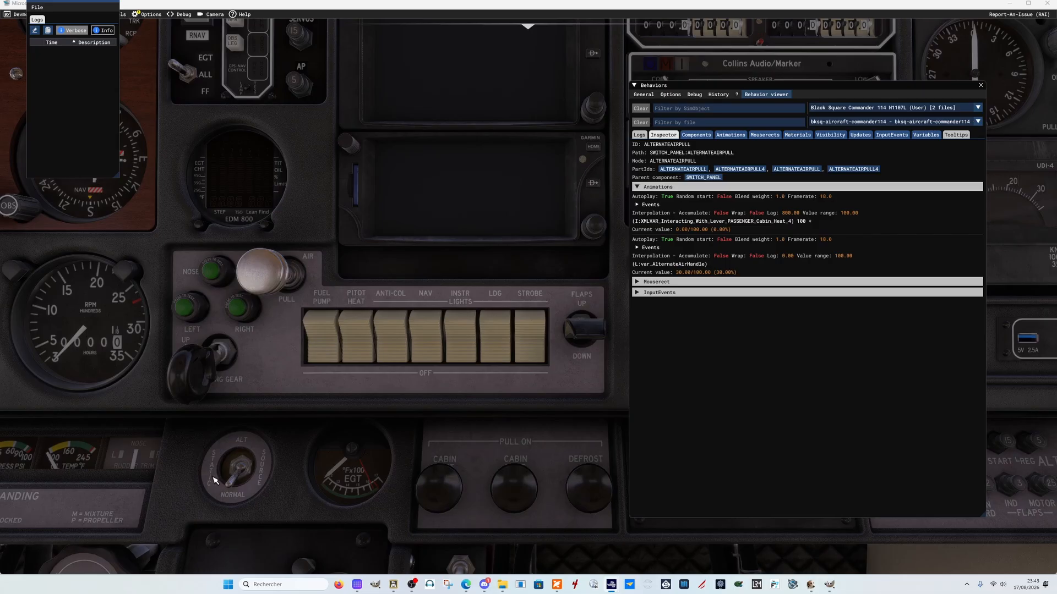
- Restore Stream Deck, switch to the B737-800 profile and open its page 8
left_click(356, 586)
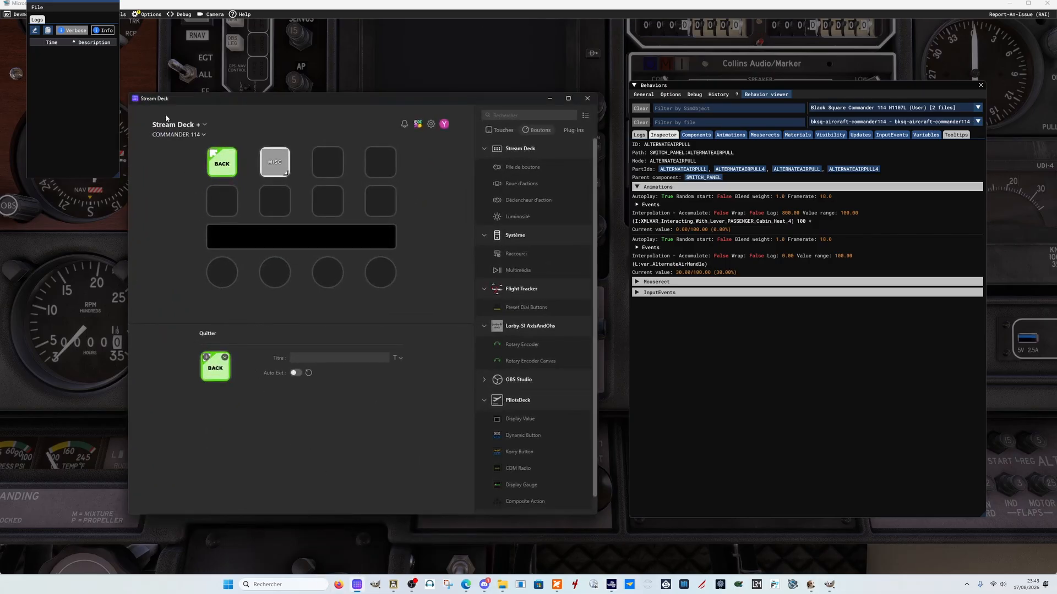
left_click(179, 136)
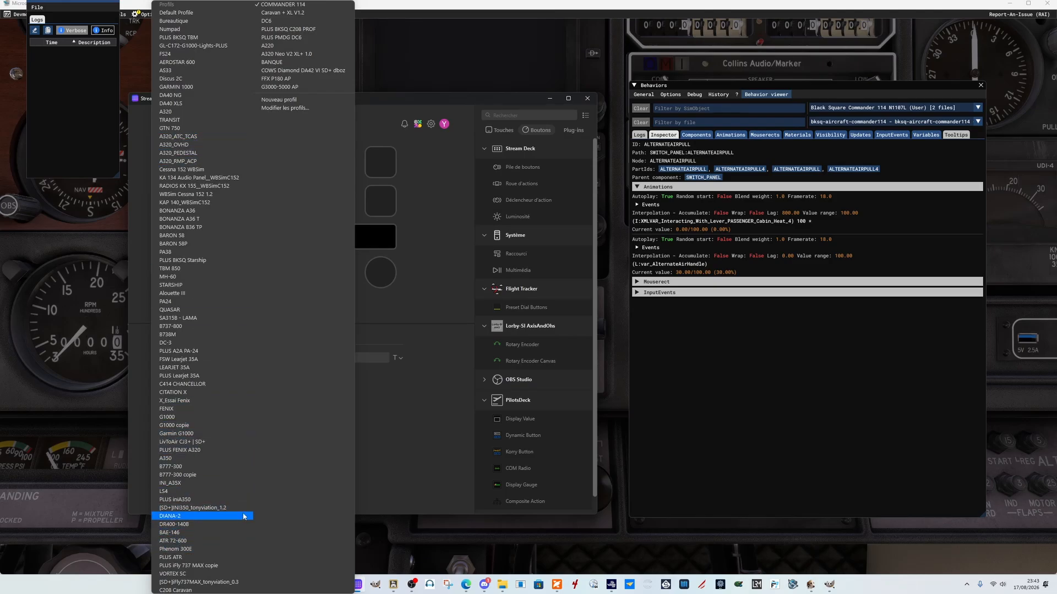
left_click(181, 326)
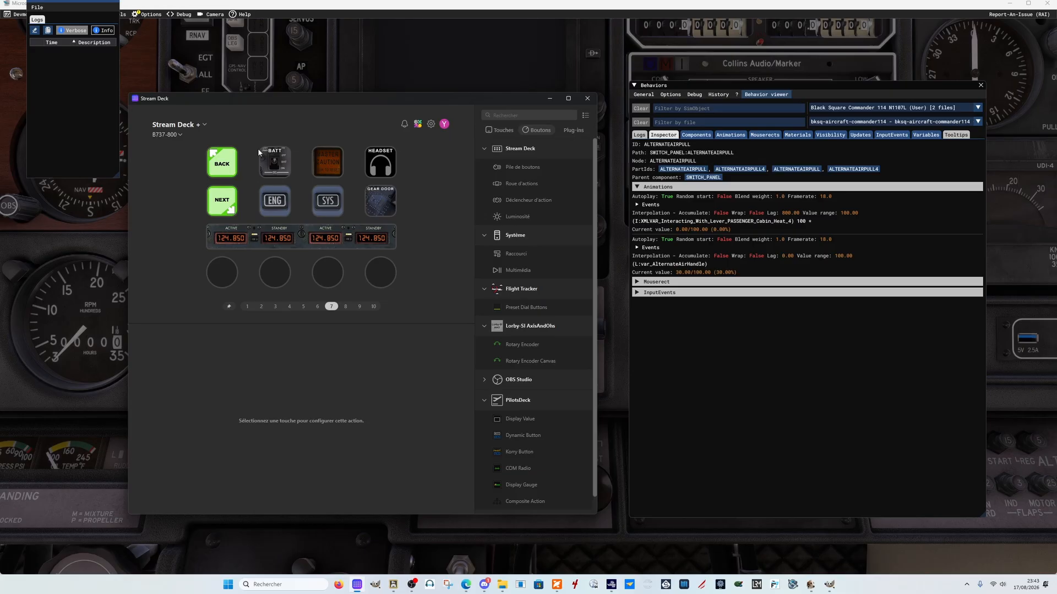
left_click(346, 307)
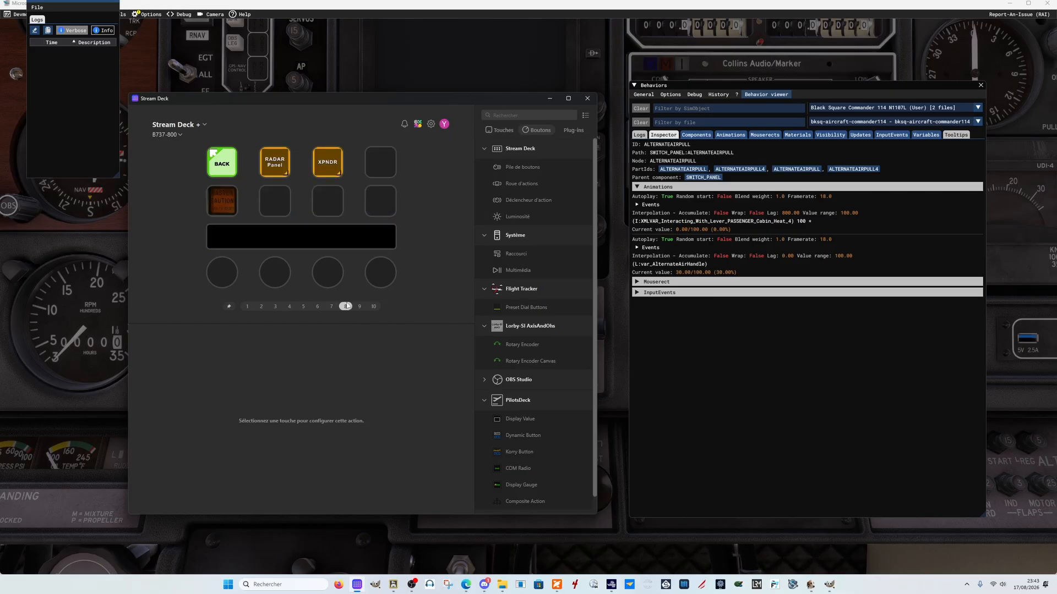
- View the RADAR Panel folder on page 8, then return to page 1 and open the OVHD page
double_click(279, 166)
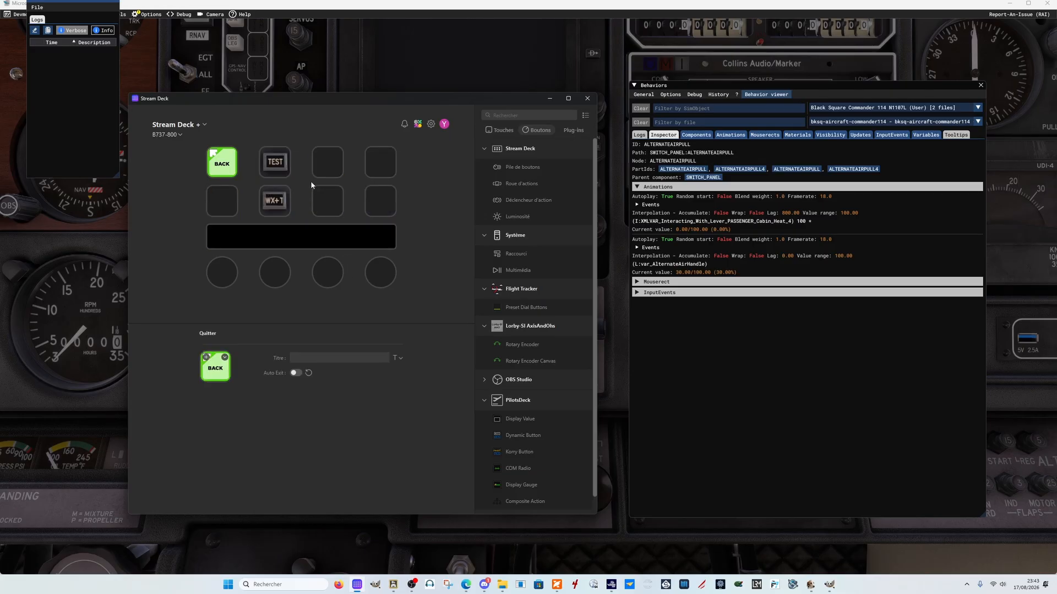
double_click(227, 166)
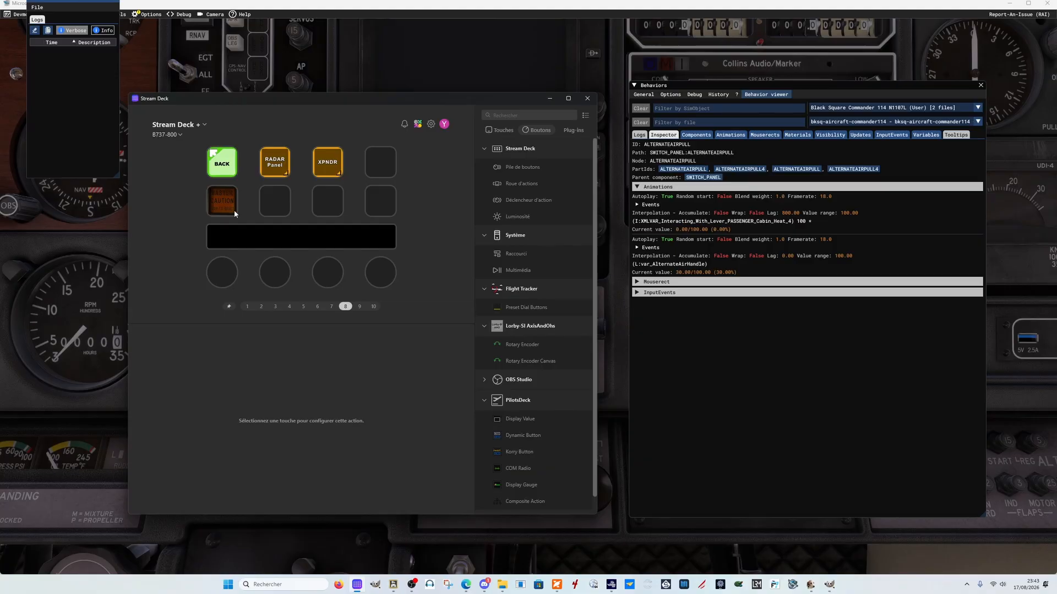
left_click(247, 306)
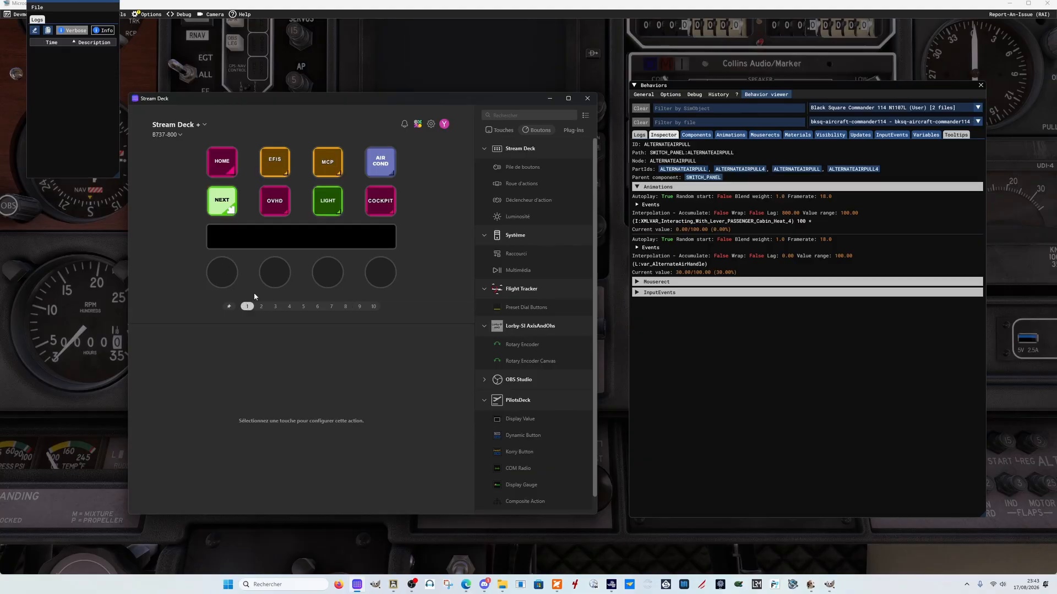
double_click(280, 213)
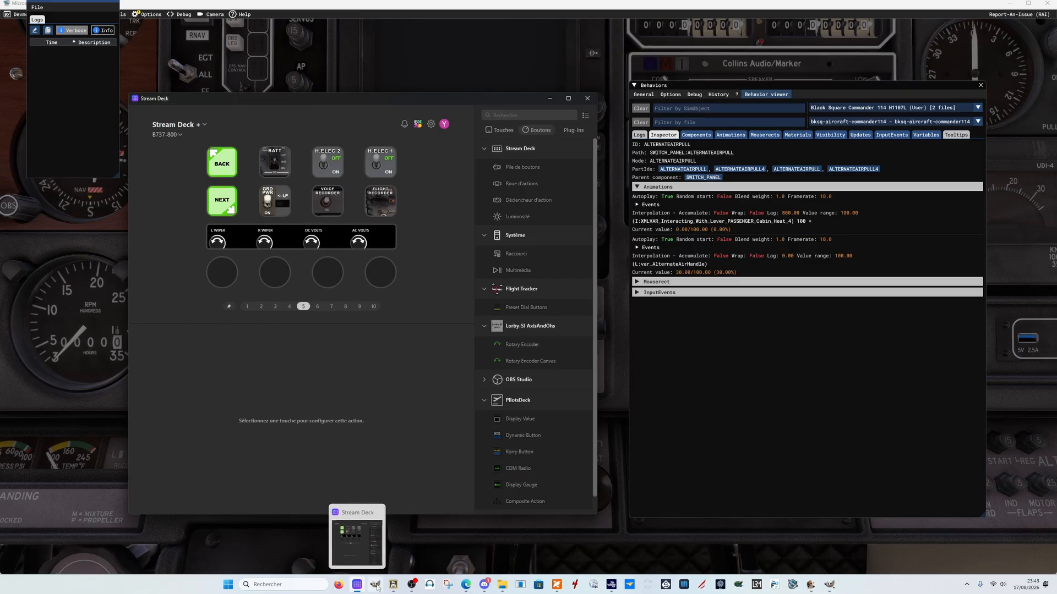
- Switch to the Axis and Ohs script editor, open FUEL_crossfeed_TOGGLE from the B737_800 group and highlight its ROTOR_BRAKE code
mouse_move(393, 584)
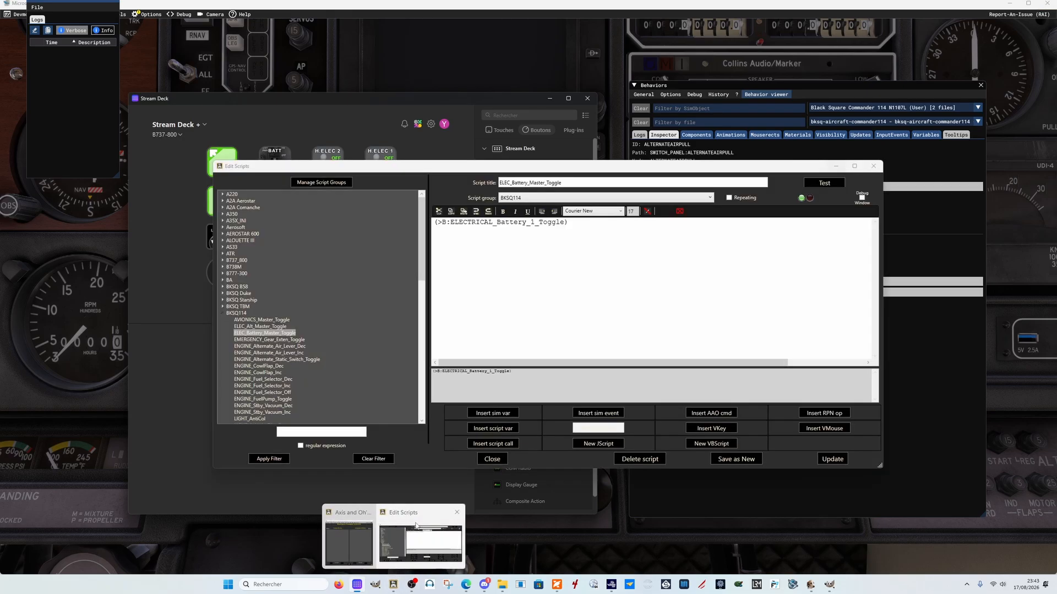
left_click(418, 517)
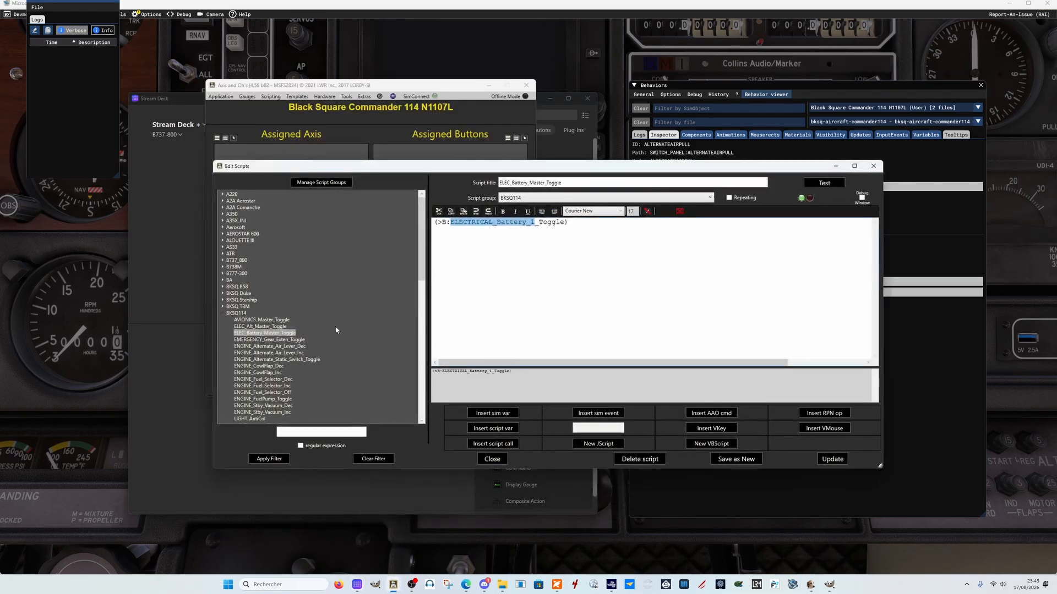
left_click(222, 260)
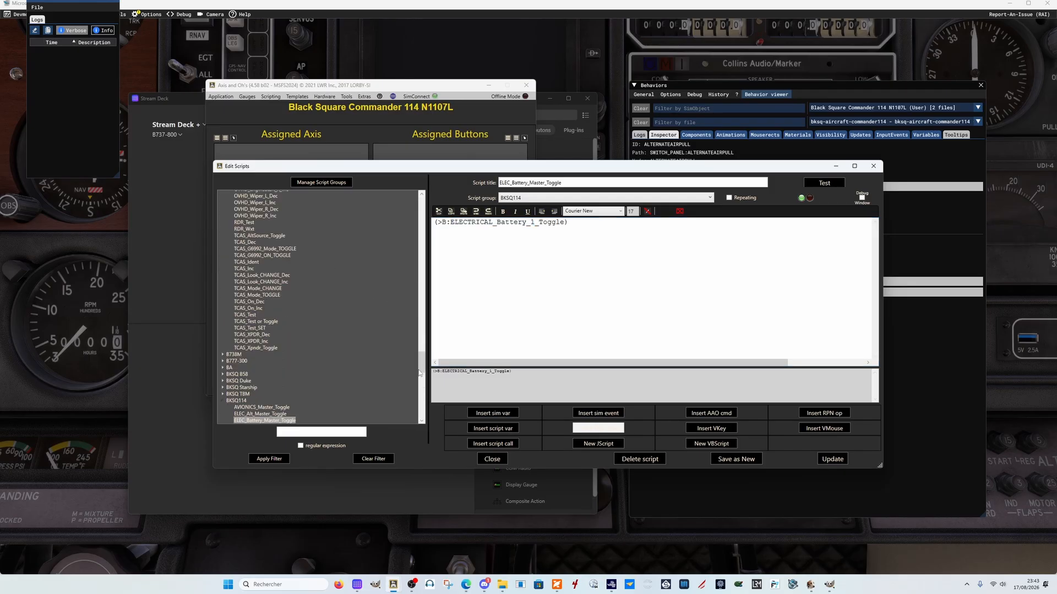
left_click_drag(422, 363, 415, 293)
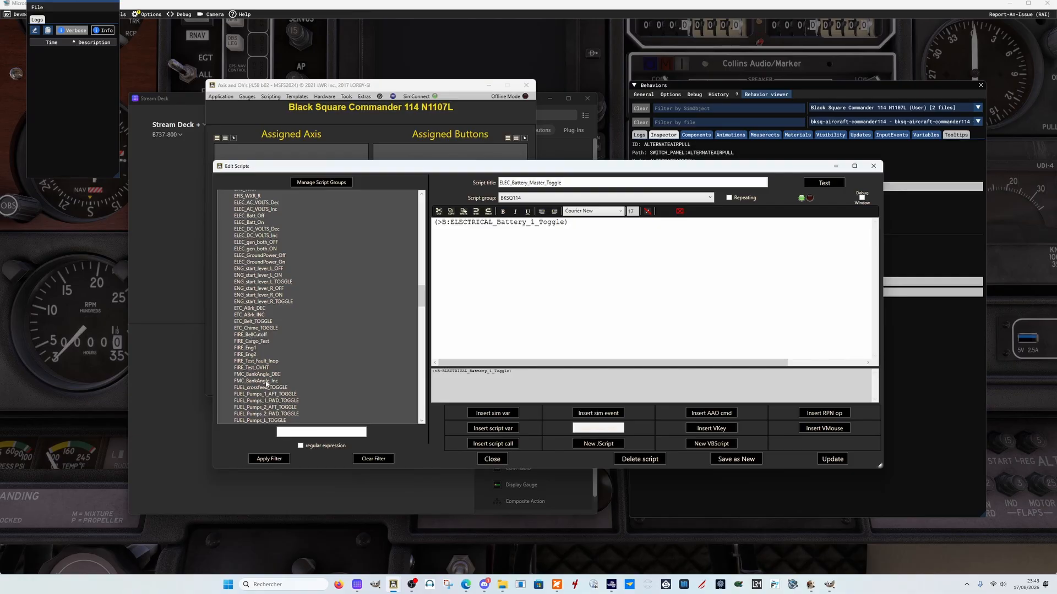
scroll(321, 351, "down", 5)
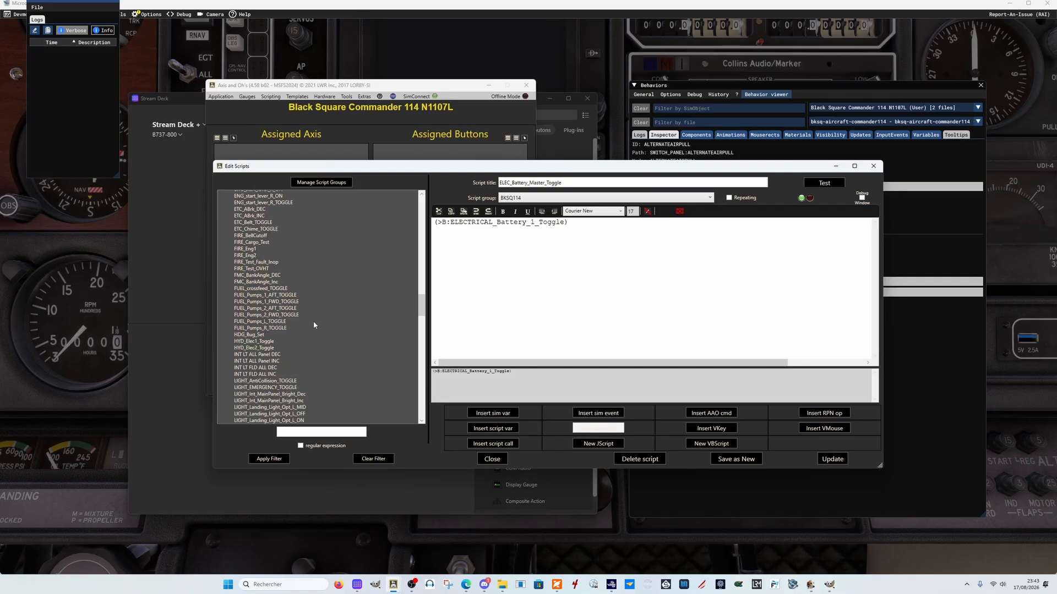
left_click(246, 290)
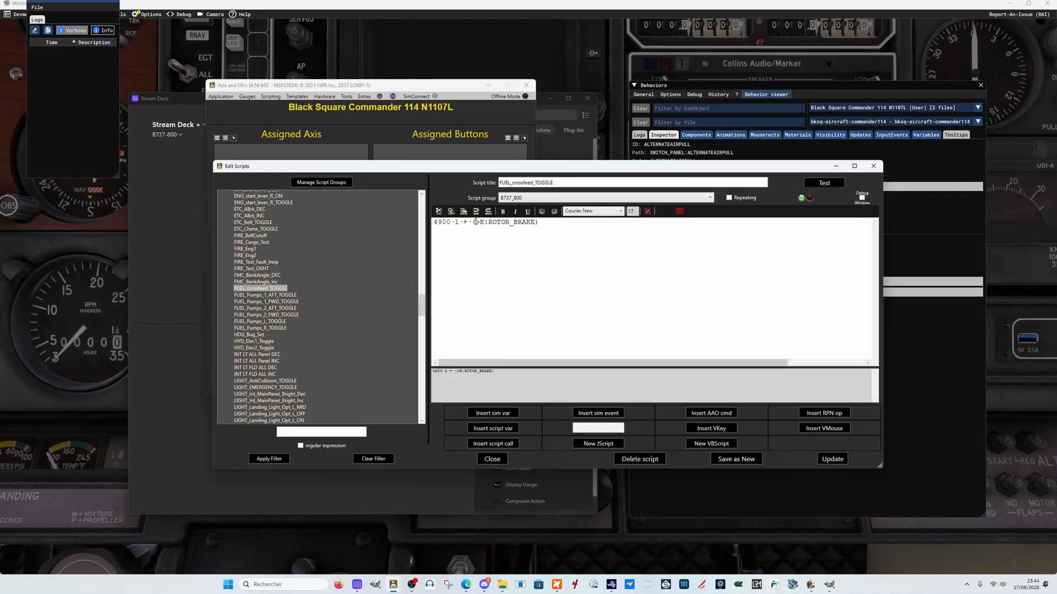
left_click_drag(459, 221, 535, 222)
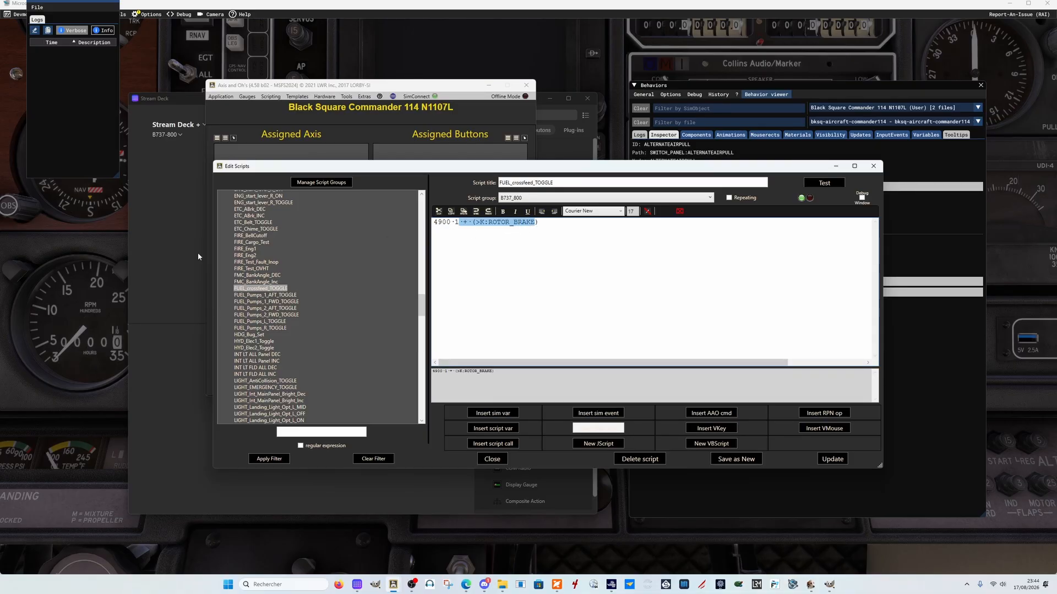
- Look through the engine, fire, fuel and light script entries listed in the B737_800 group
left_click(249, 262)
left_click(254, 249)
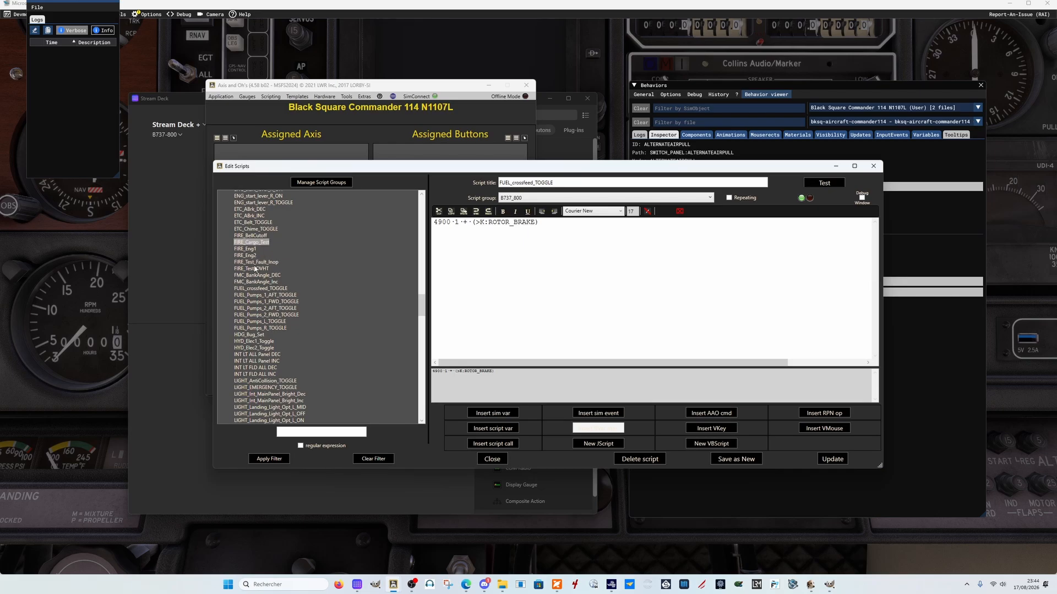
left_click(251, 289)
left_click(248, 336)
left_click(265, 368)
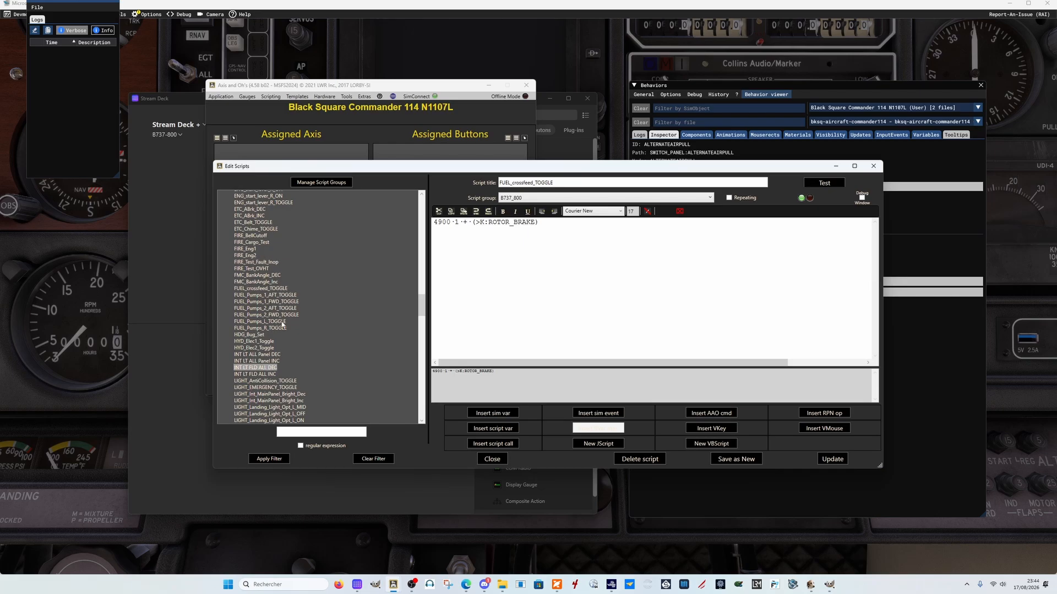
left_click(280, 309)
left_click(258, 229)
left_click(257, 203)
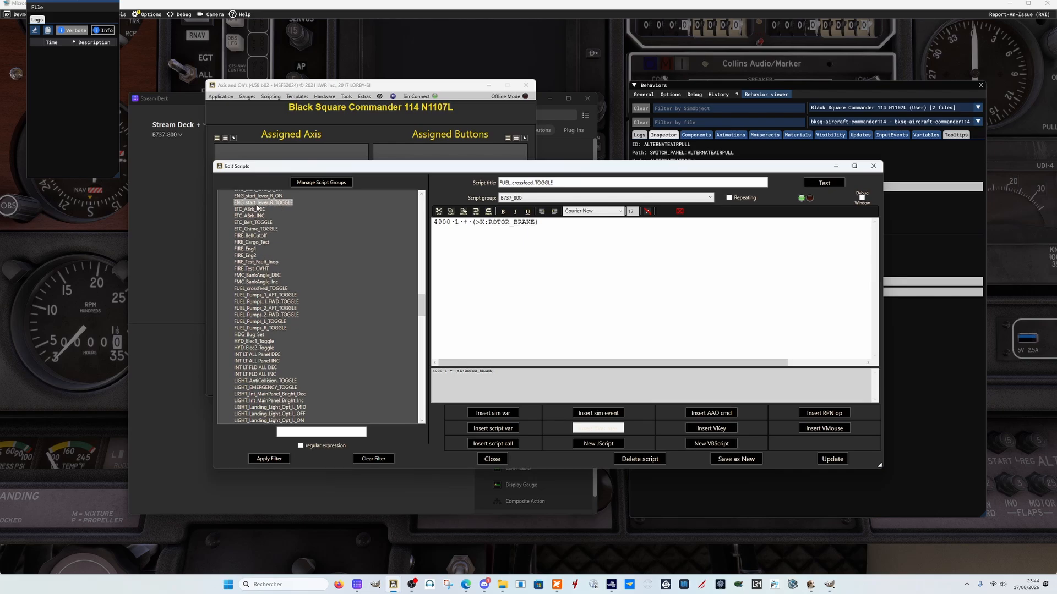
left_click(245, 230)
left_click(253, 288)
left_click(256, 321)
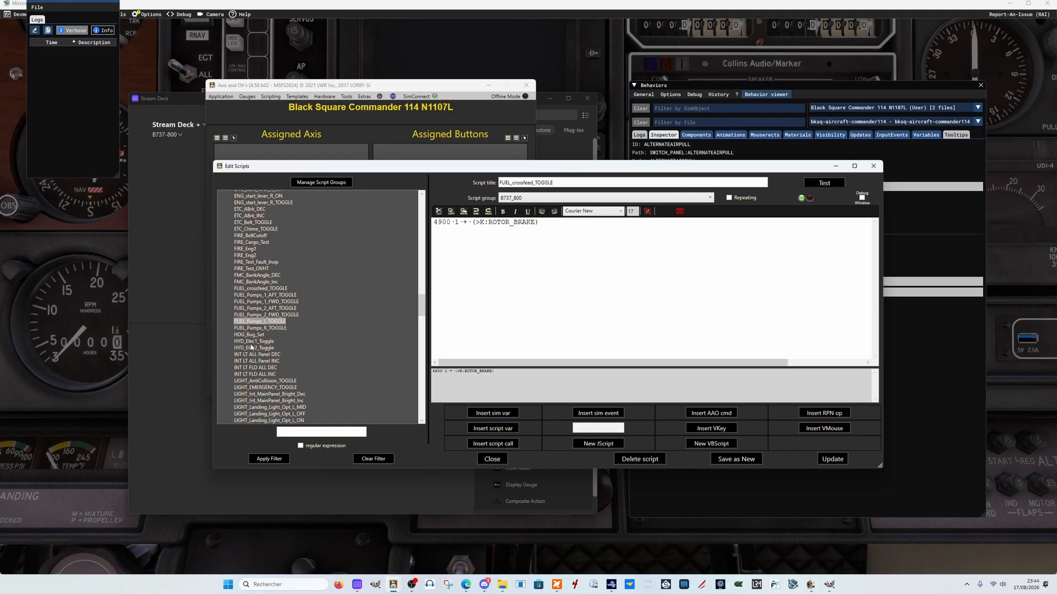
left_click(252, 388)
left_click(250, 414)
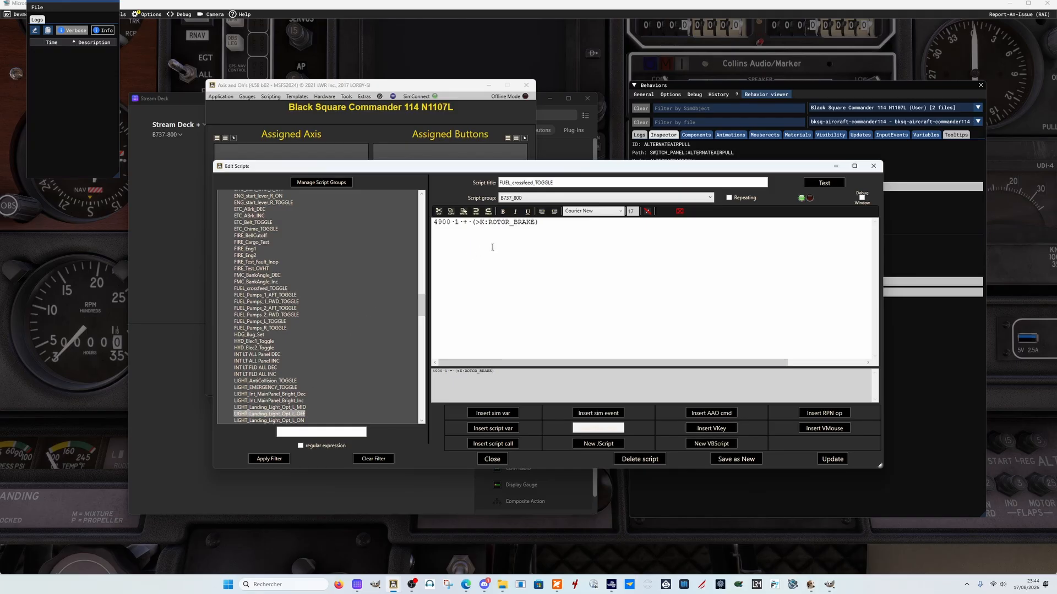
- Compare the code of INT LT FLD ALL DEC, FUEL_Pumps_1_FWD_TOGGLE and FIRE_Eng2, then minimize both Axis and Ohs windows
left_click(252, 368)
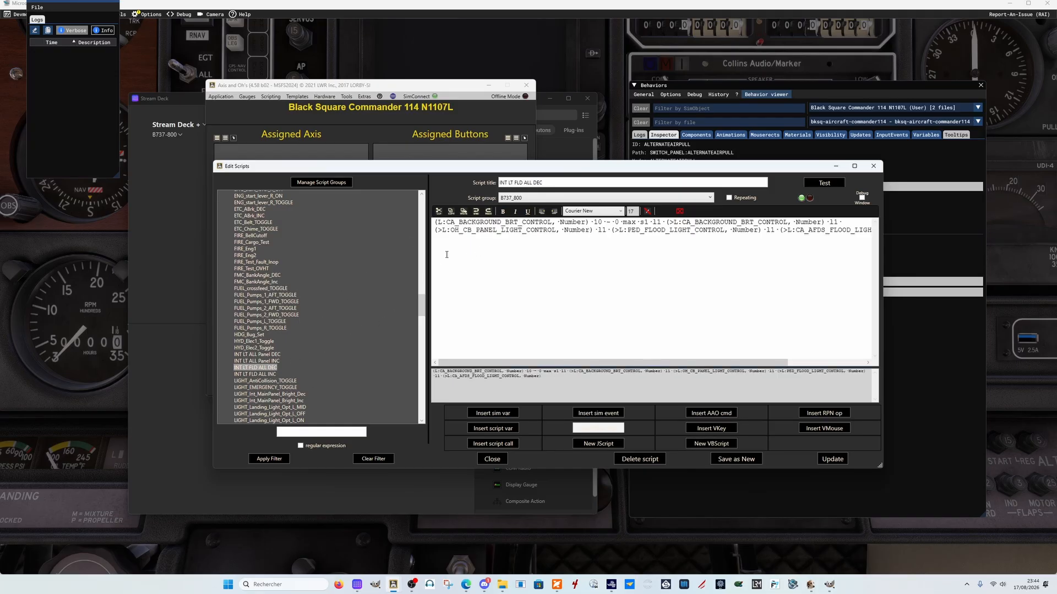
left_click(269, 302)
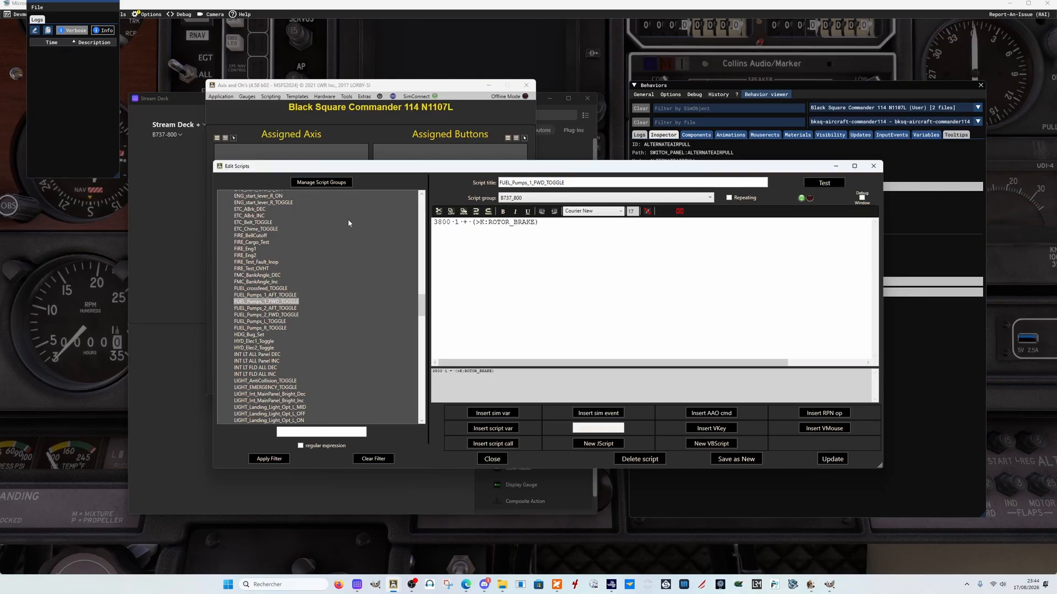
left_click(249, 255)
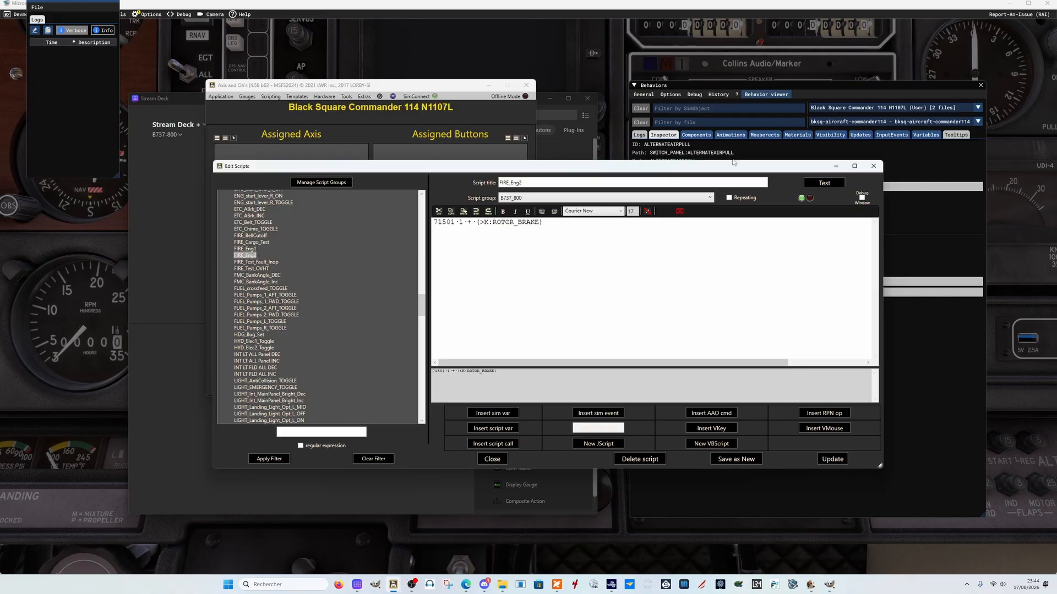
left_click(834, 165)
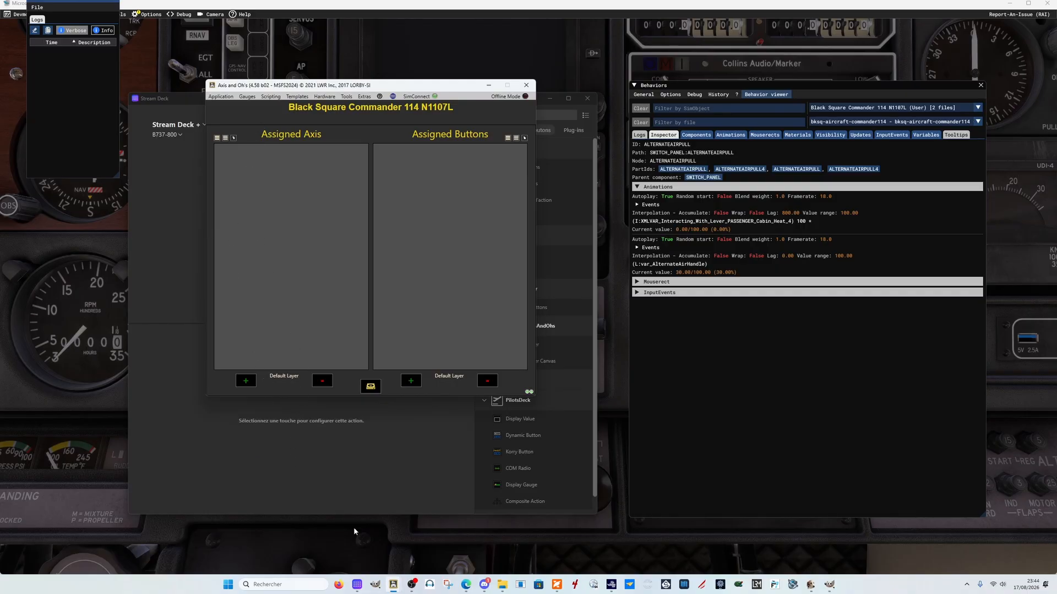
left_click(490, 85)
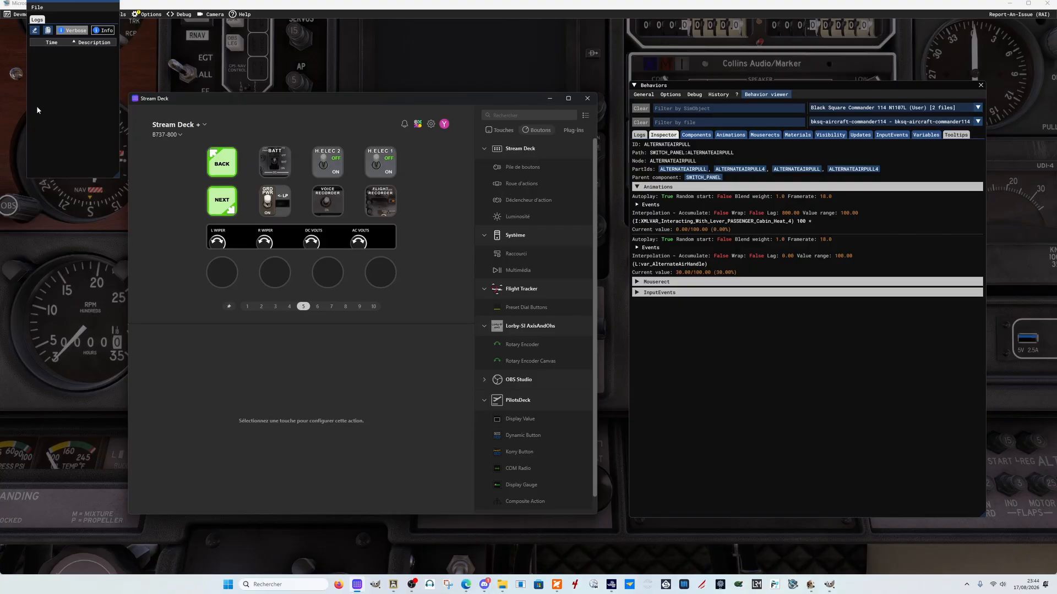
left_click(169, 137)
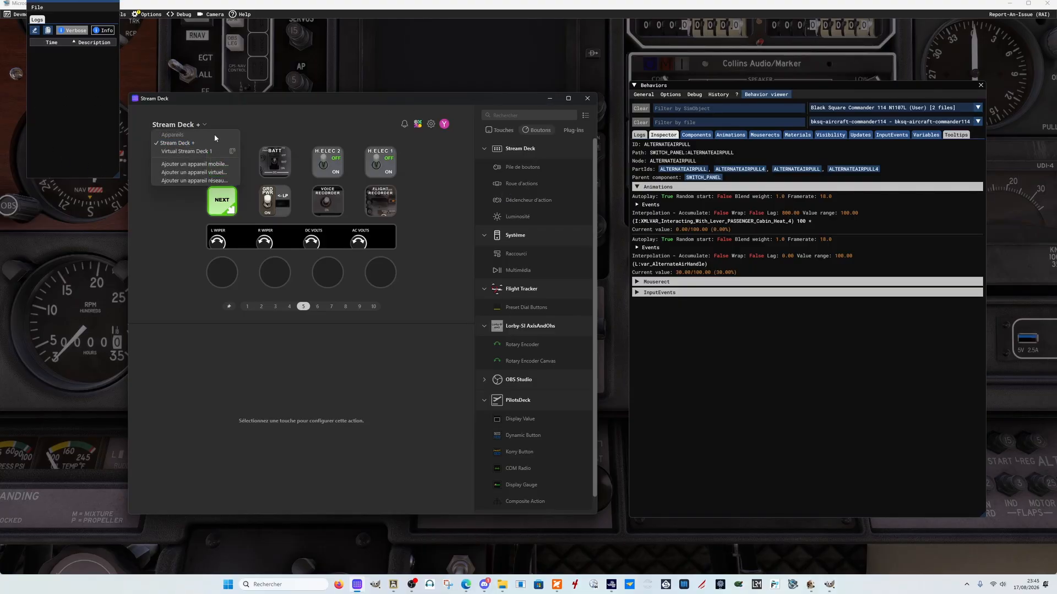
left_click(283, 124)
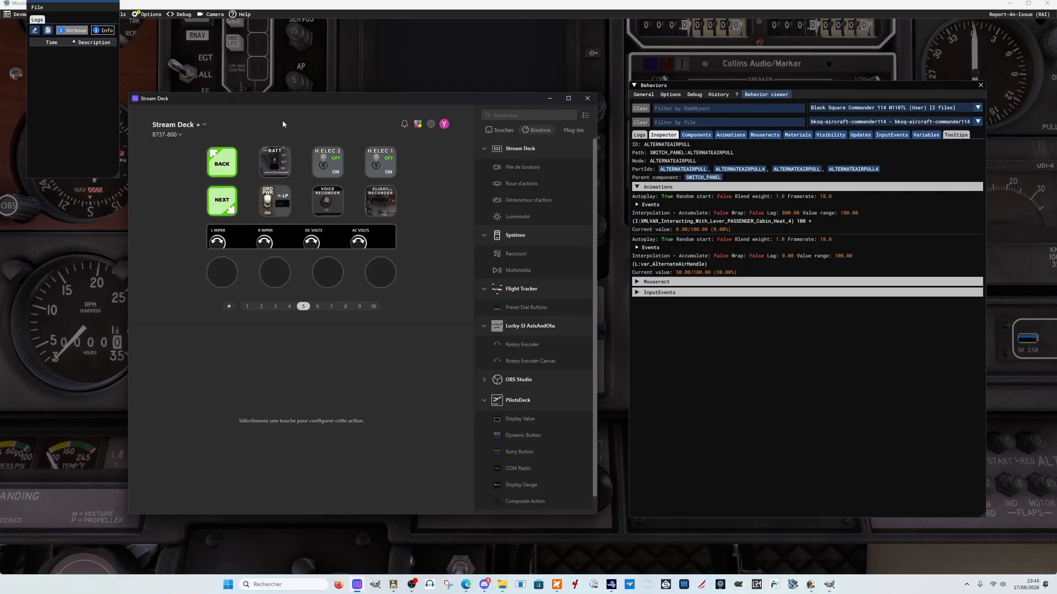
left_click(164, 134)
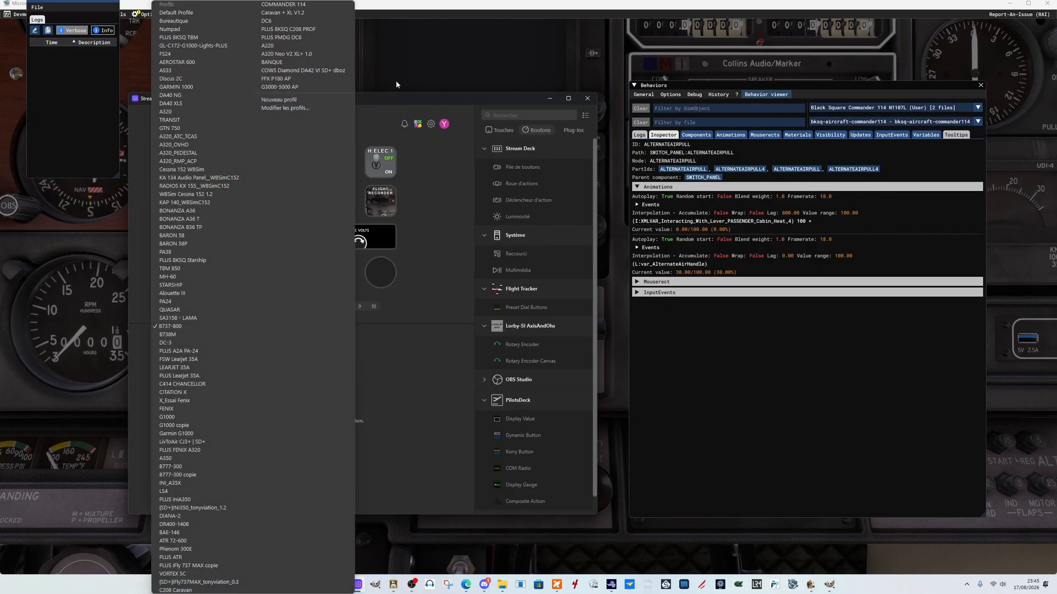
left_click(381, 95)
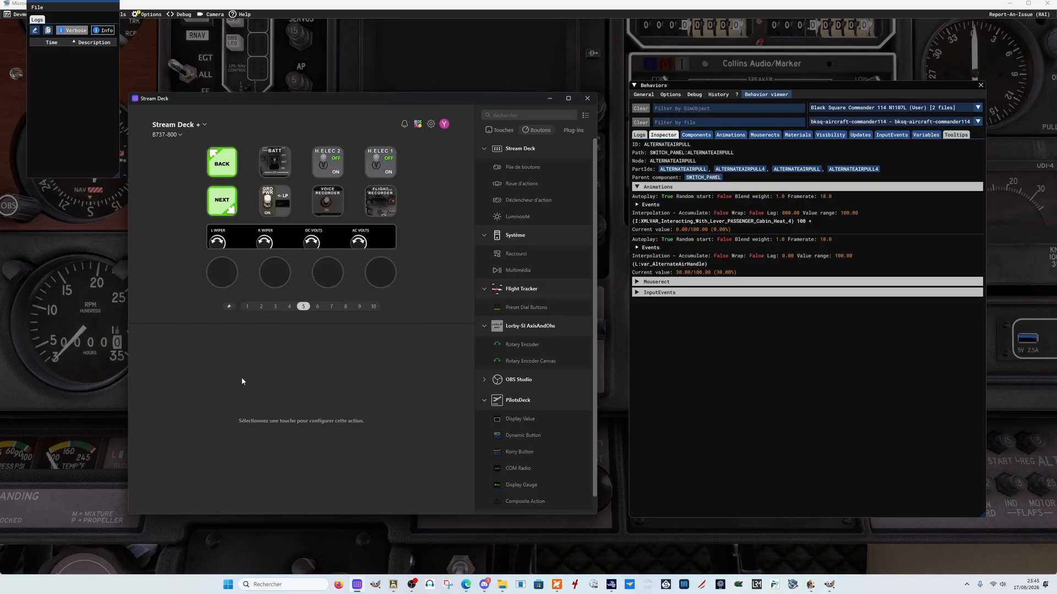
- On the Virtual Stream Deck 1 device, view page 7 of the PMDG DC6 profile and switch to the Learjet 35A profile
left_click(205, 126)
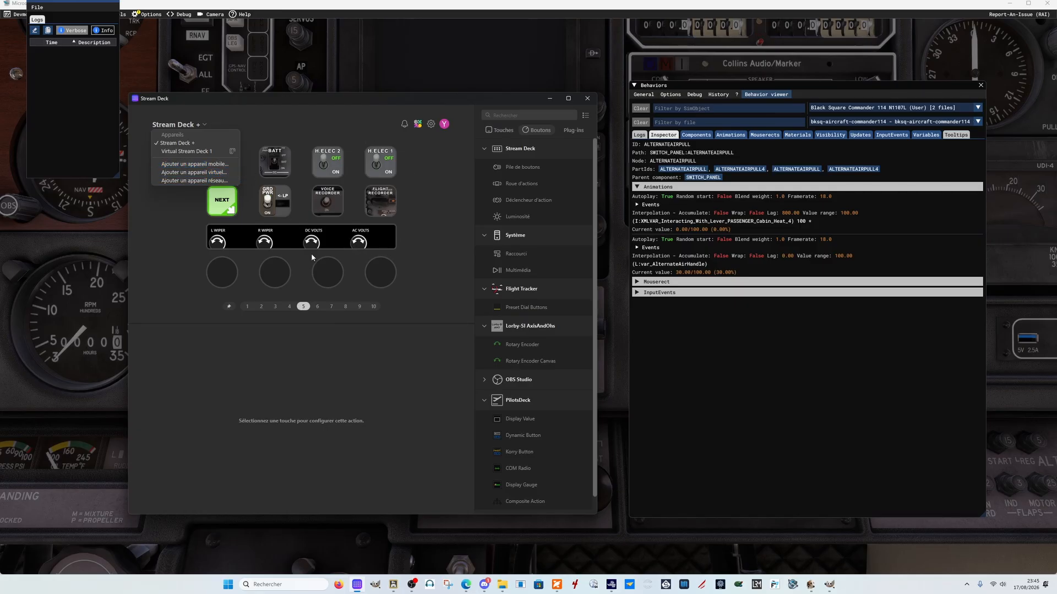
left_click(205, 152)
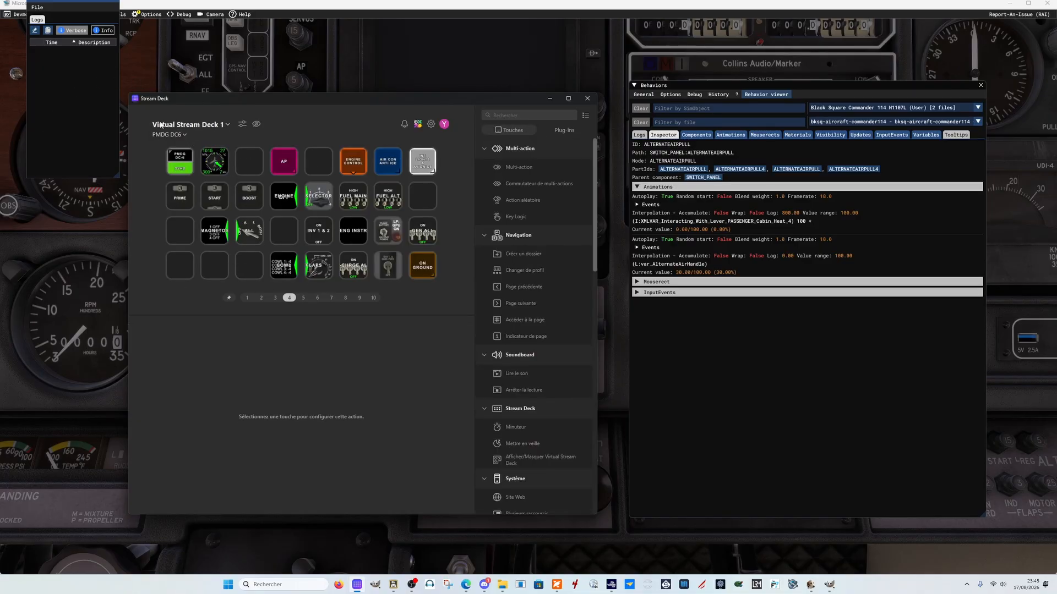
left_click(331, 298)
left_click(175, 133)
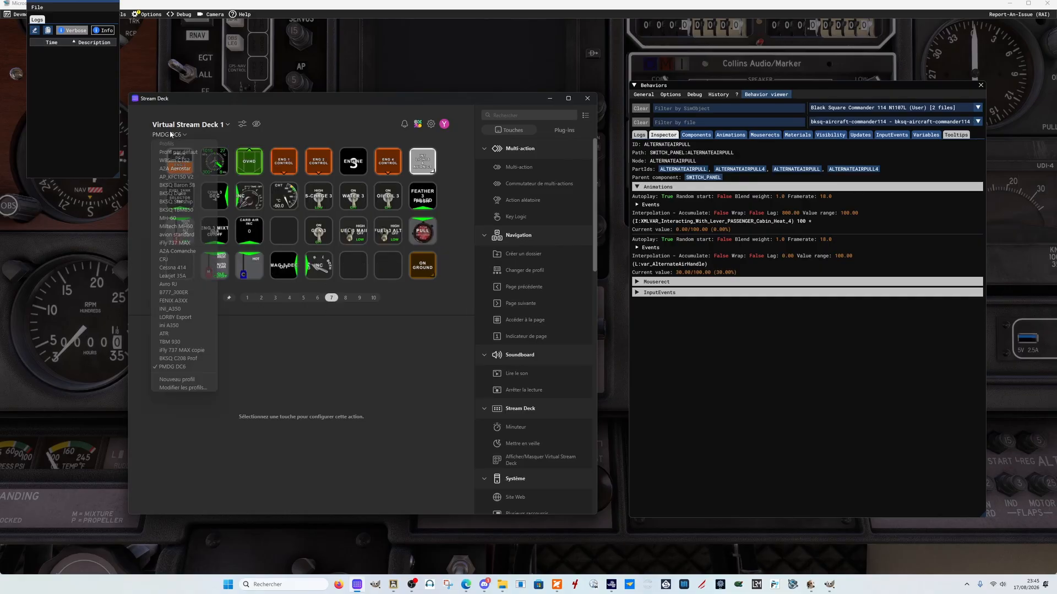
left_click(174, 275)
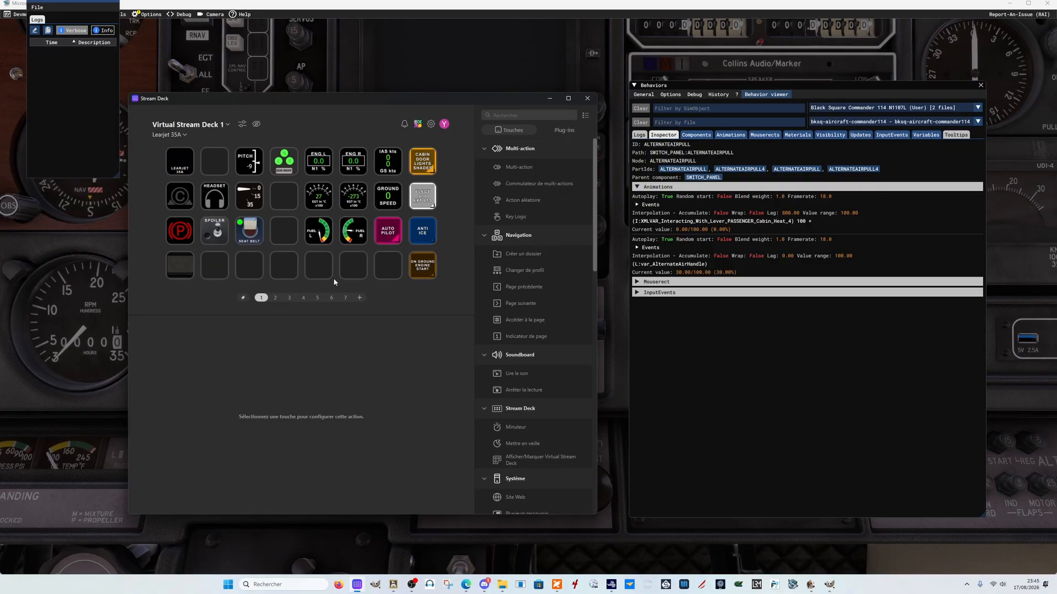
- Copy the FUEL L SteamGauge key from page 1 of the Learjet 35A profile
left_click(320, 238)
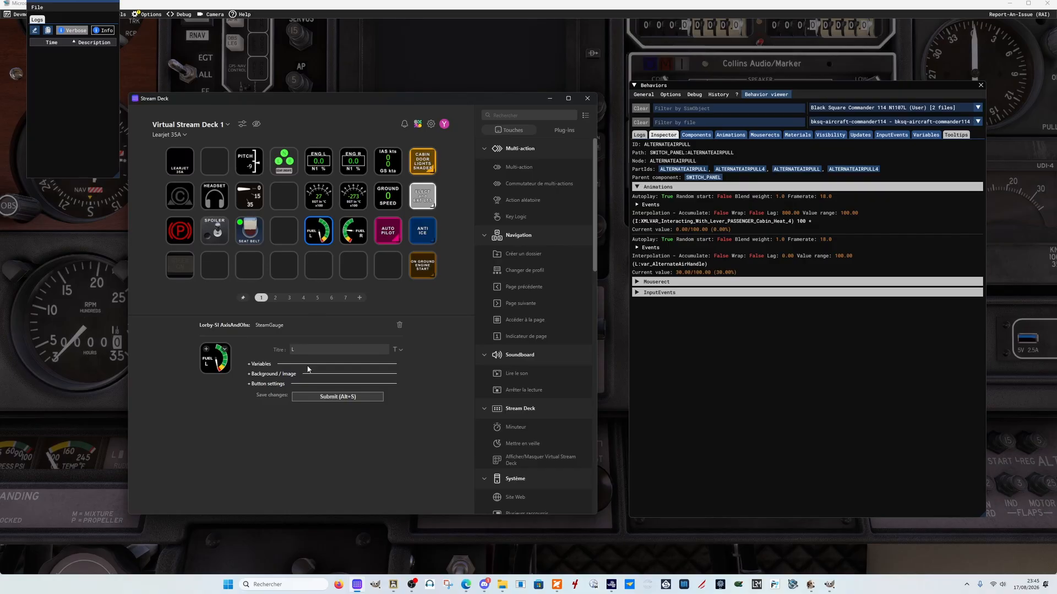
right_click(326, 220)
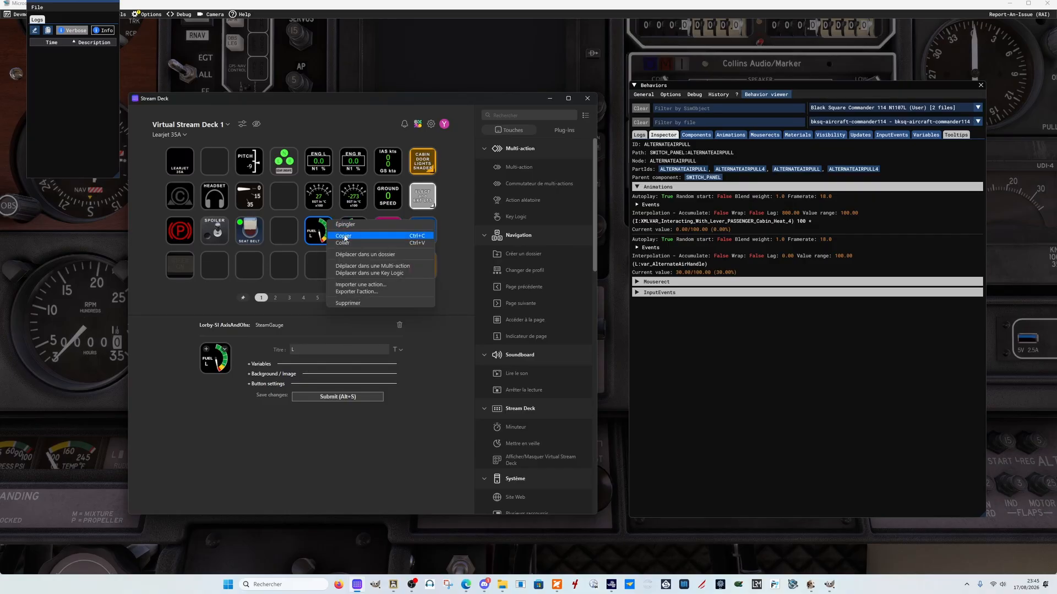
left_click(344, 237)
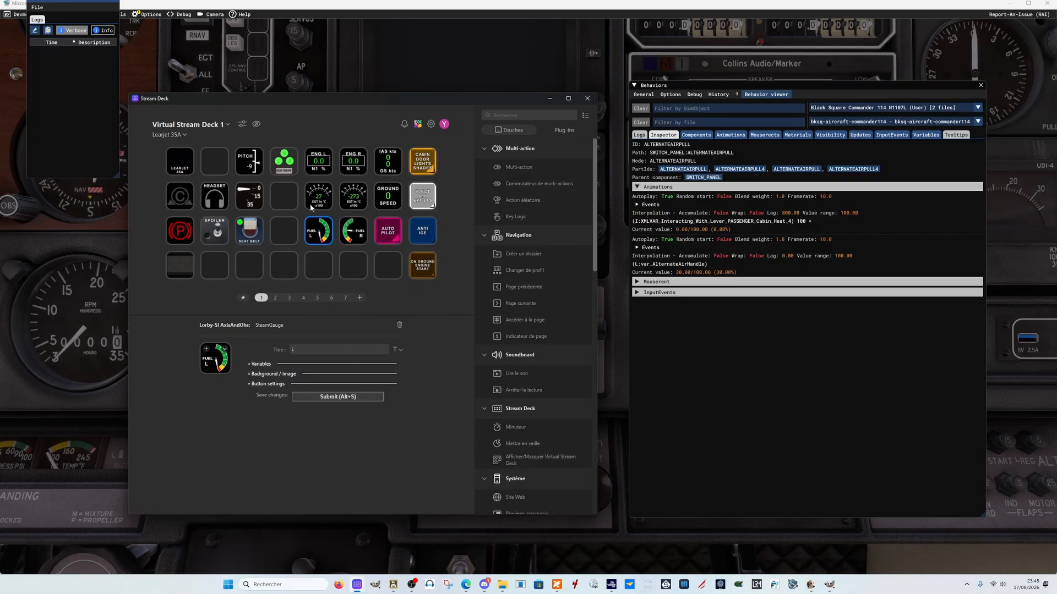
- Return to the Stream Deck + device and switch it to the COMMANDER 114 profile
left_click(185, 136)
left_click(201, 124)
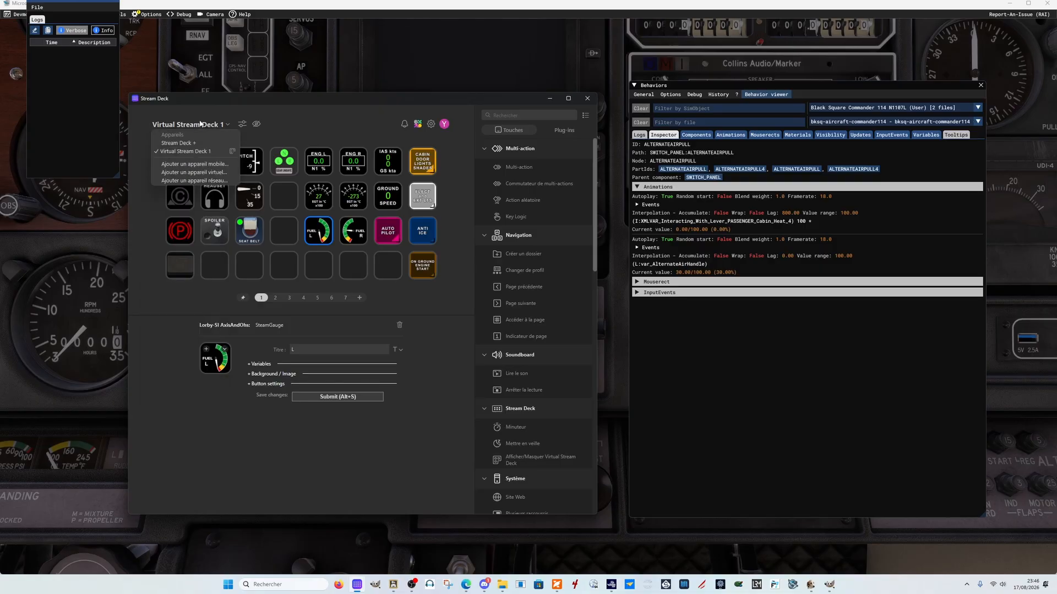
left_click(177, 143)
left_click(176, 136)
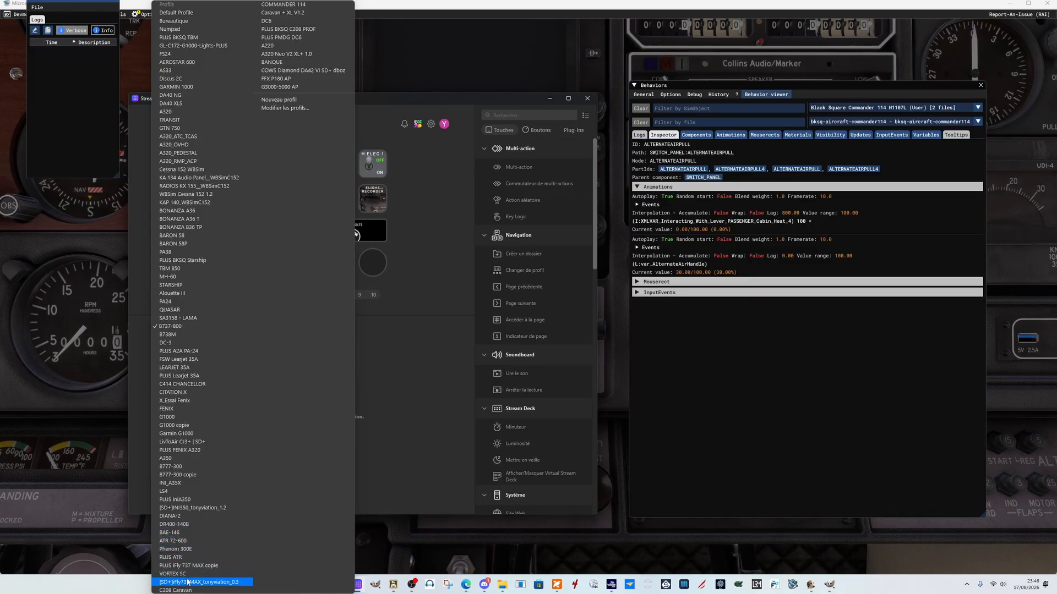
left_click(286, 3)
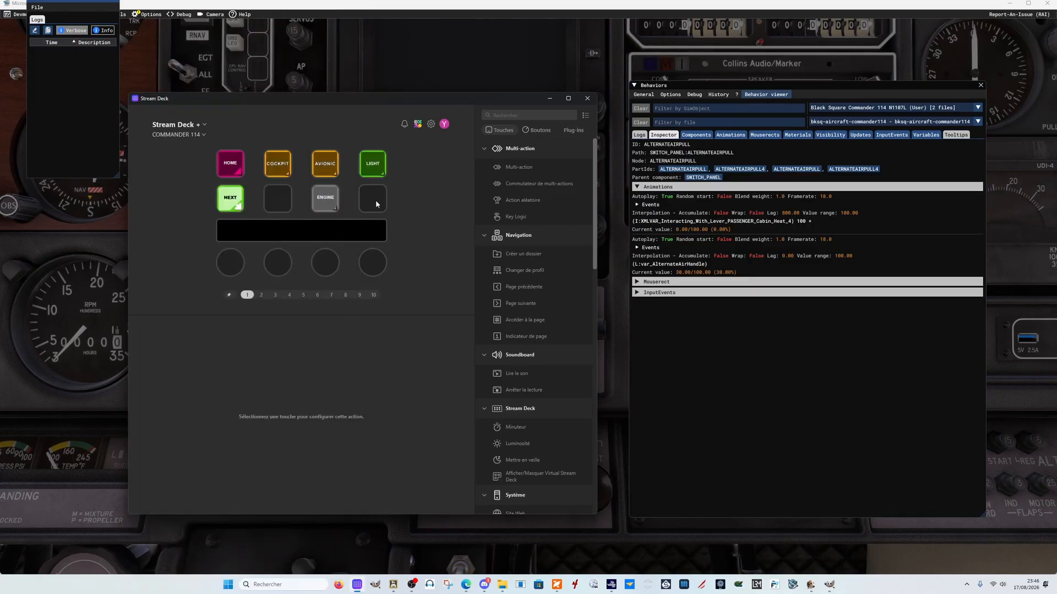
- Paste the copied FUEL L SteamGauge key into the empty second-row slot on page 10 of the COMMANDER 114 profile
left_click(373, 295)
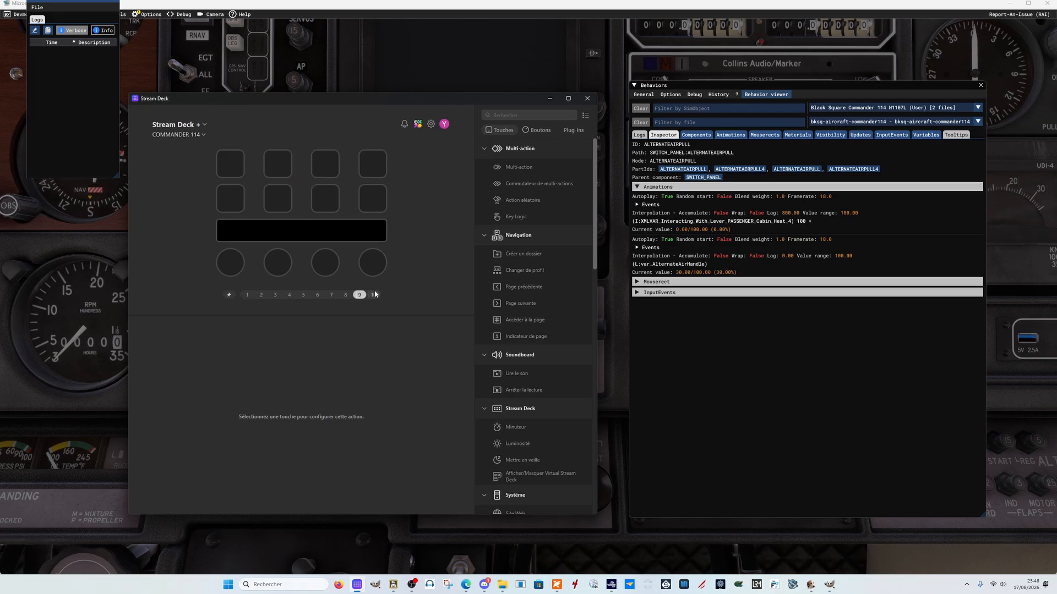
right_click(232, 198)
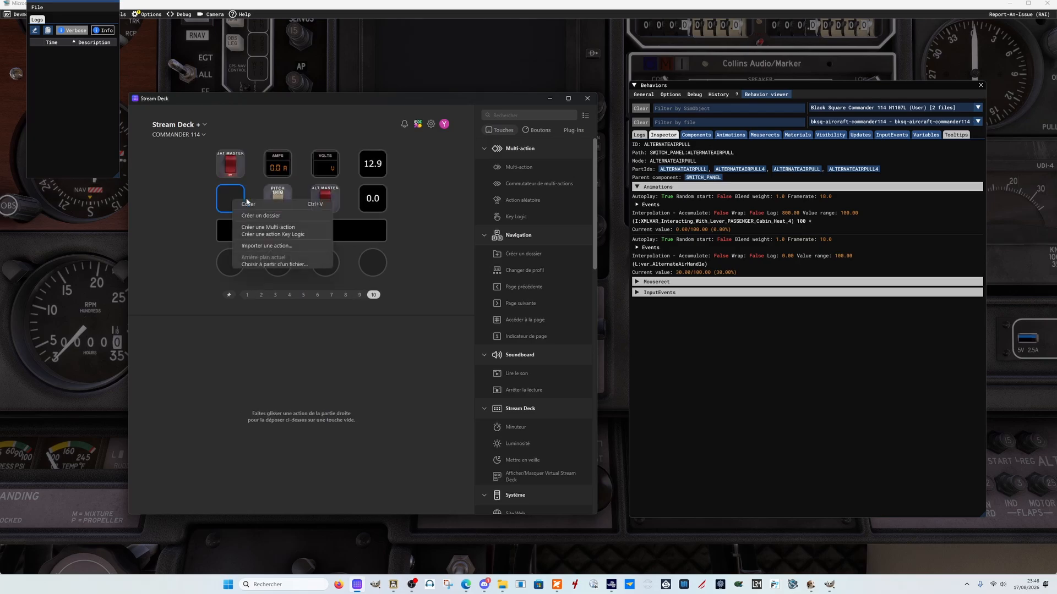
left_click(244, 206)
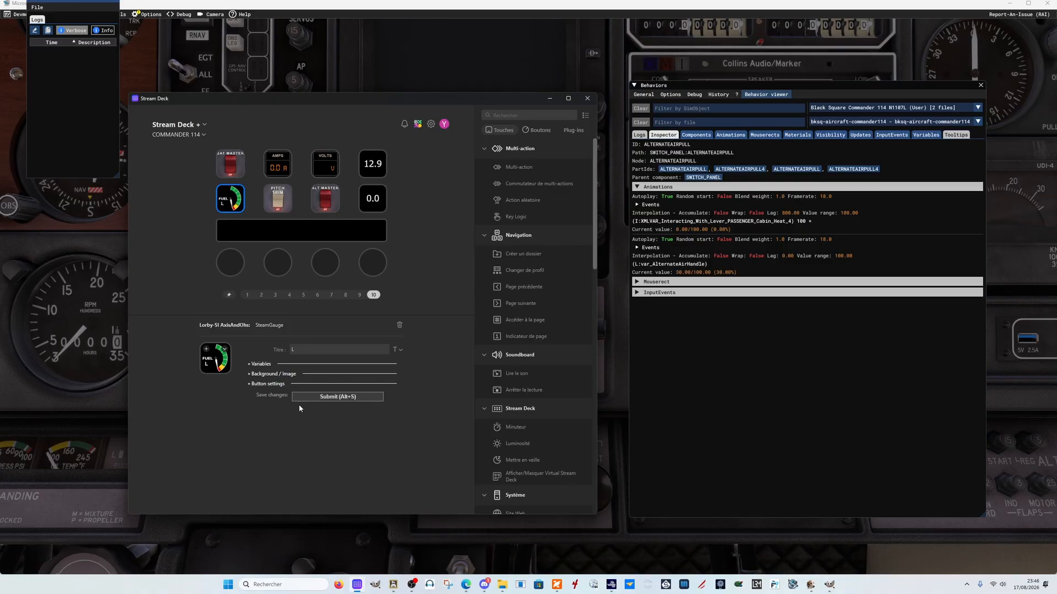
- Expand the FUEL L key's button settings and variables, and examine its FUEL TANK LEFT MAIN LEVEL read variable
left_click(248, 383)
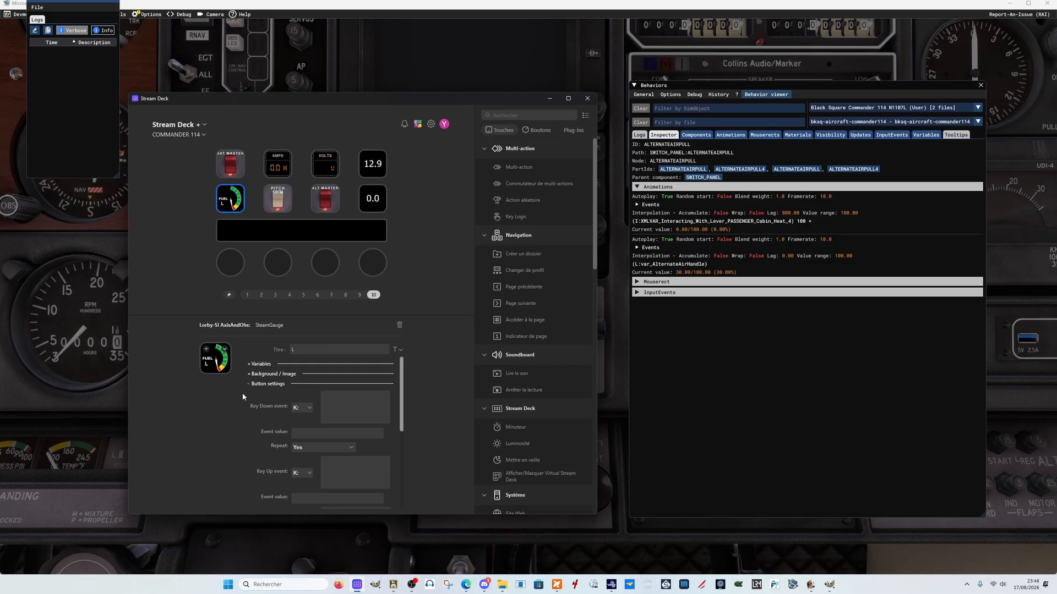
left_click(252, 365)
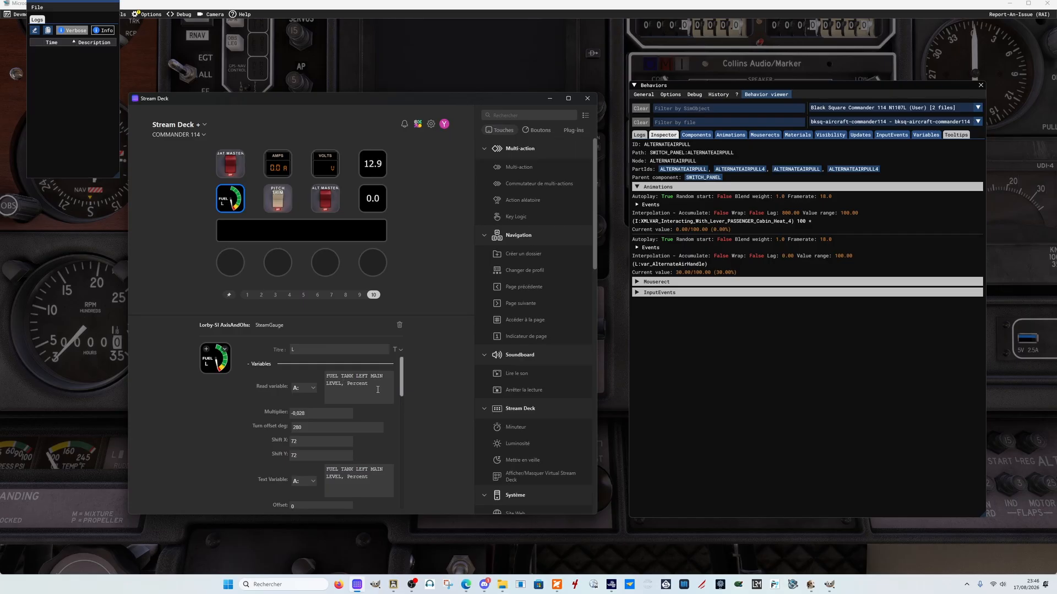
left_click_drag(380, 384, 320, 372)
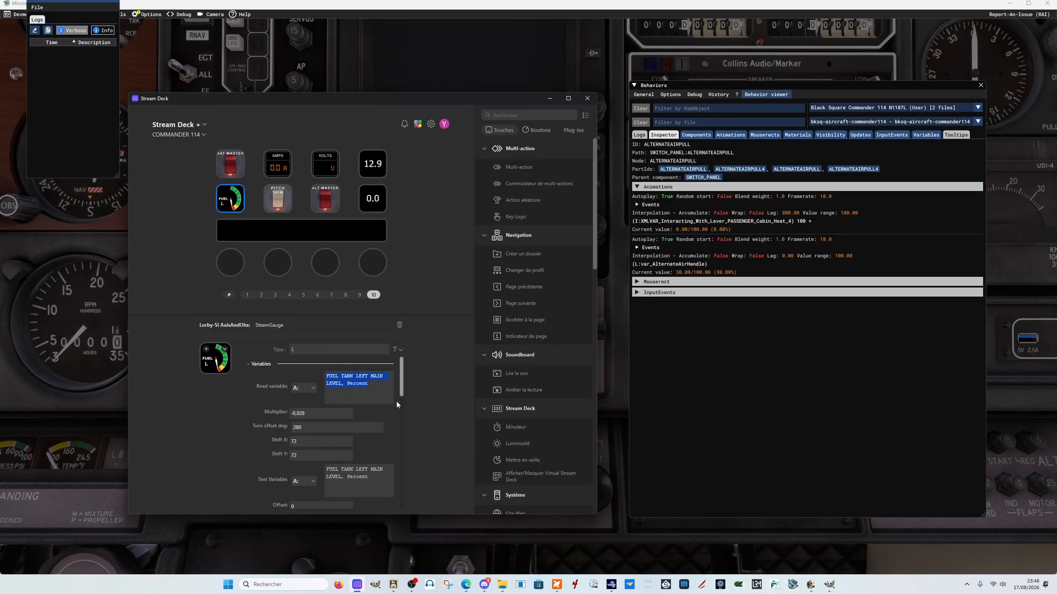
left_click_drag(403, 385, 404, 228)
- Minimize the Stream Deck window and change the cockpit camera to a close-up view of the instrument panel
left_click(547, 99)
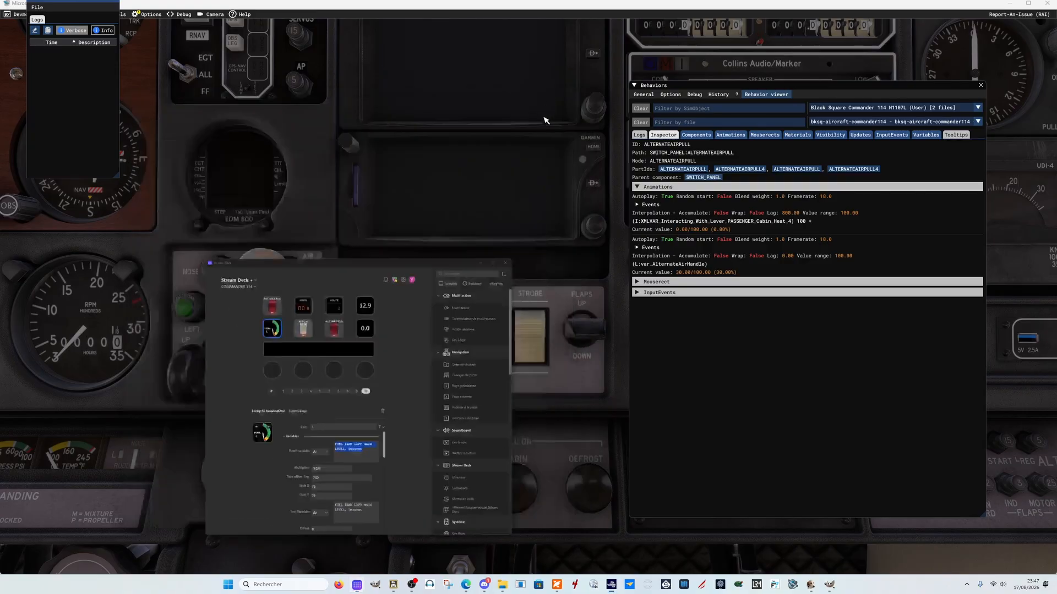
key("ctrl+1")
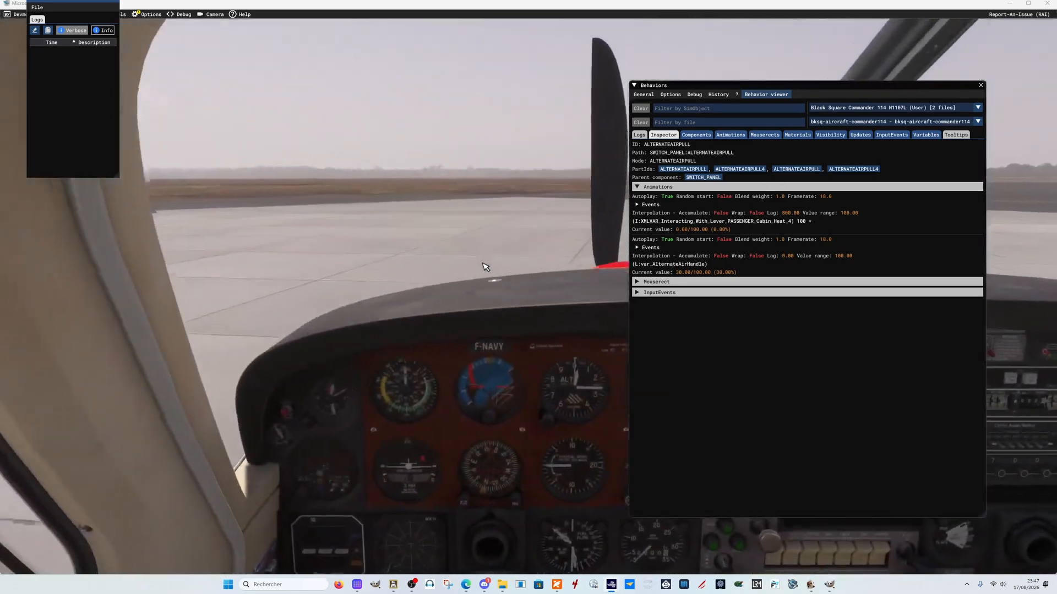
key("ctrl+1")
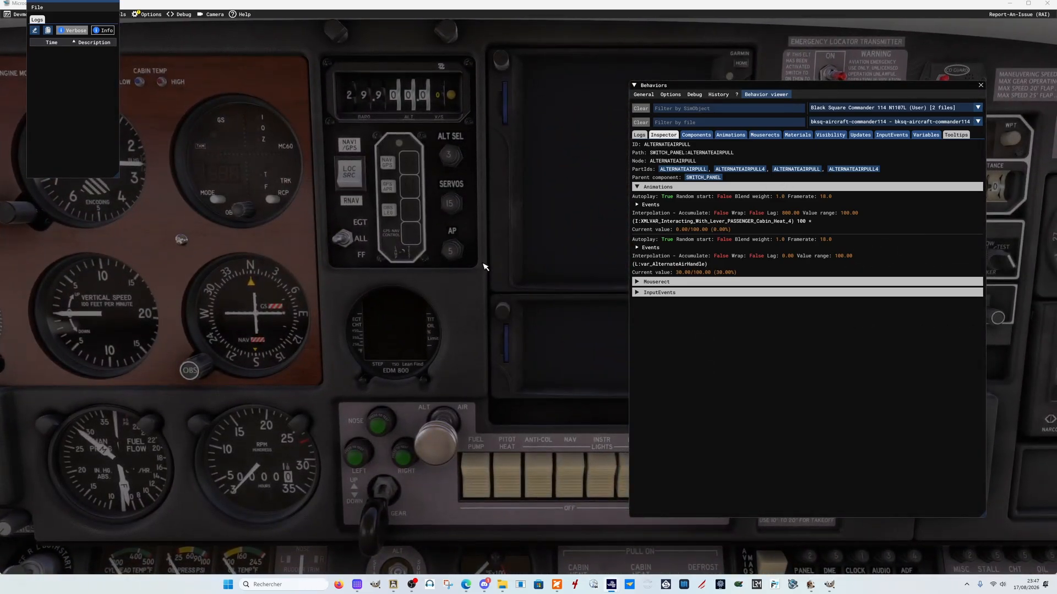